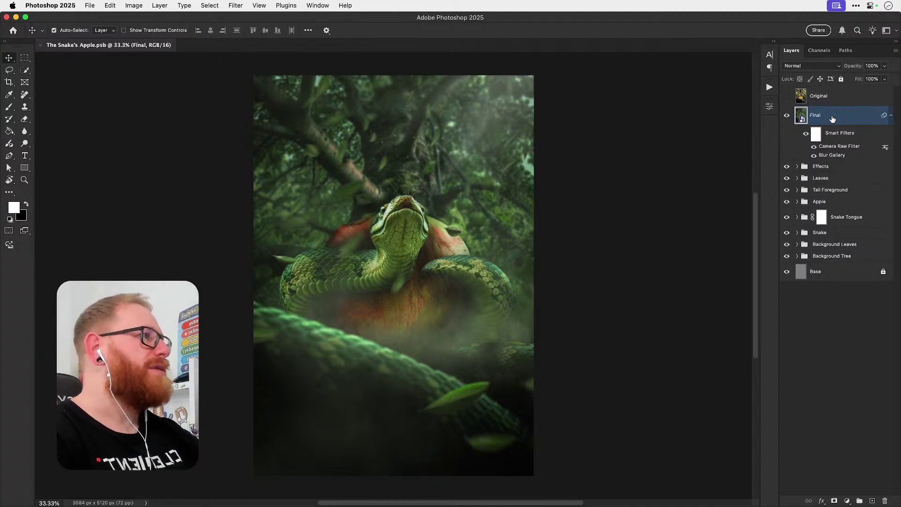
Step: Compare the image with the Original layer shown and hidden, and inspect the snake's head at 100%
left_click(786, 97)
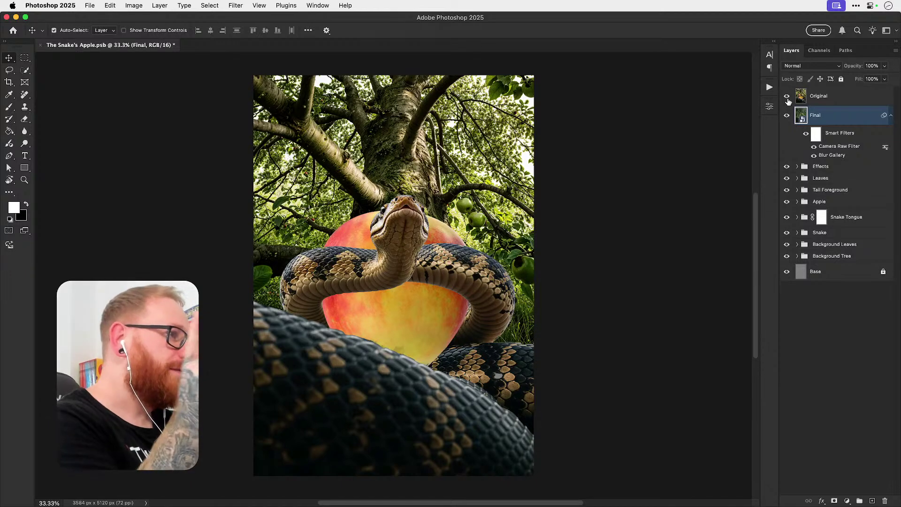
left_click(787, 97)
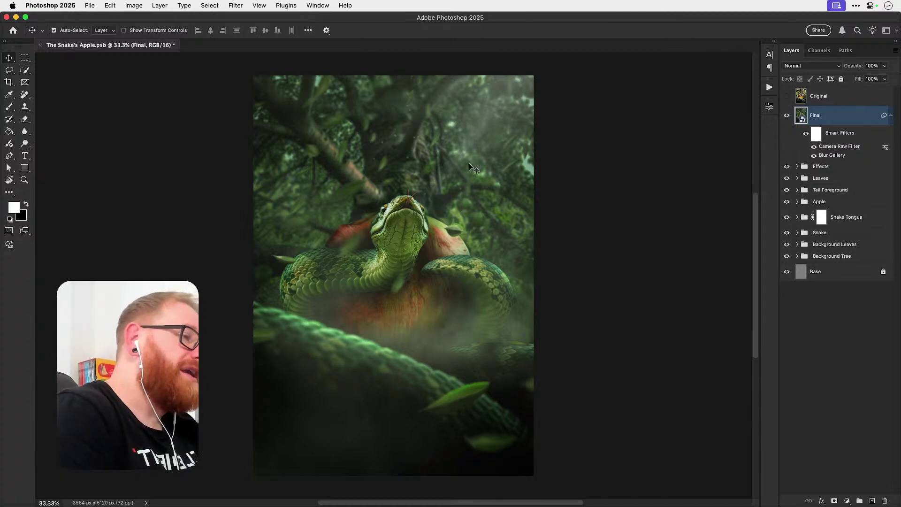
key("z")
left_click(361, 227)
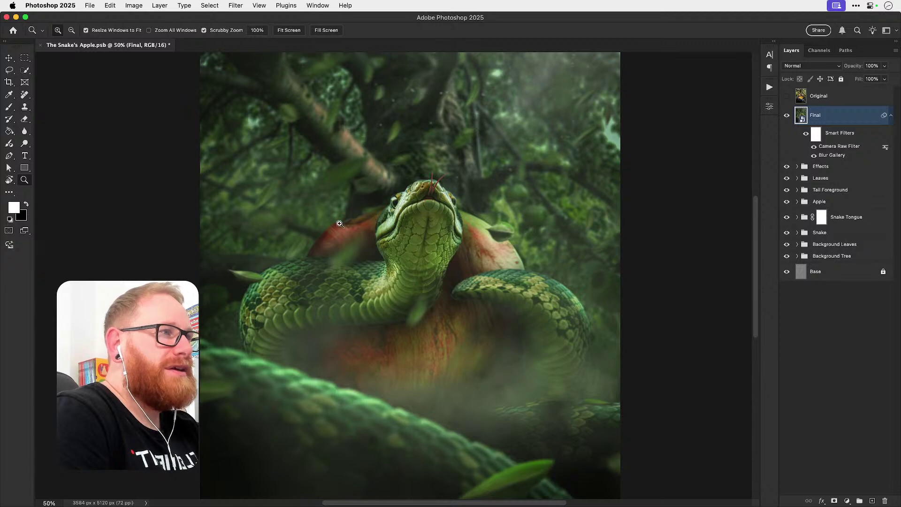
left_click(343, 221)
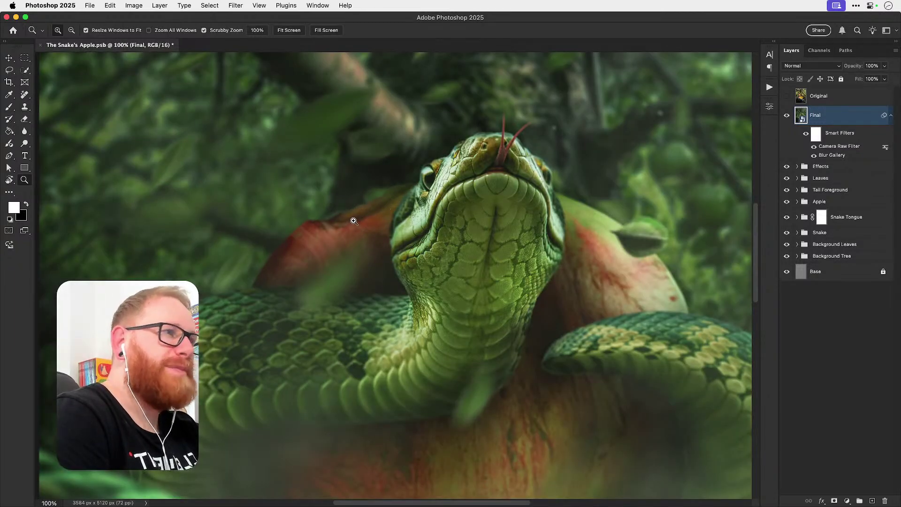
key("v")
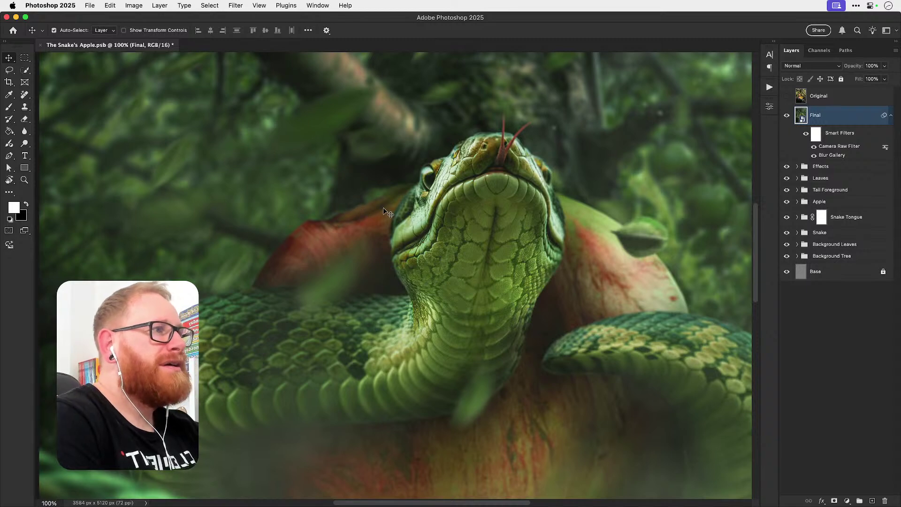
key("super+0")
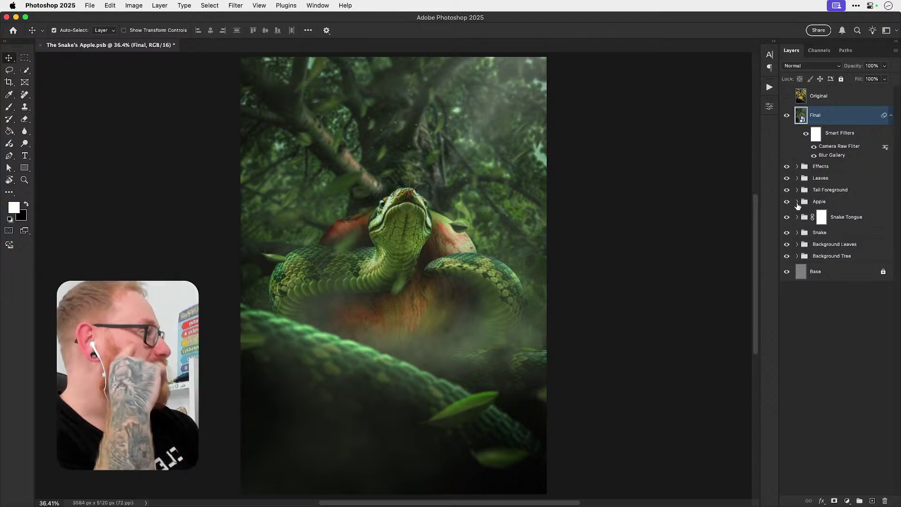
Step: Expand the Snake group to review its adjustment layers and inspect the snake and apple up close
left_click(798, 233)
scroll(864, 283, "down", 3)
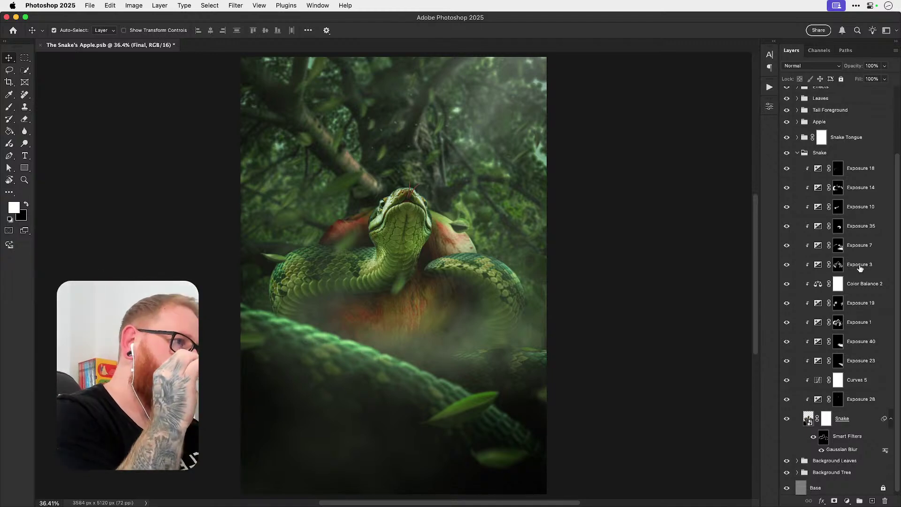
key("super+plus")
key("super+plus")
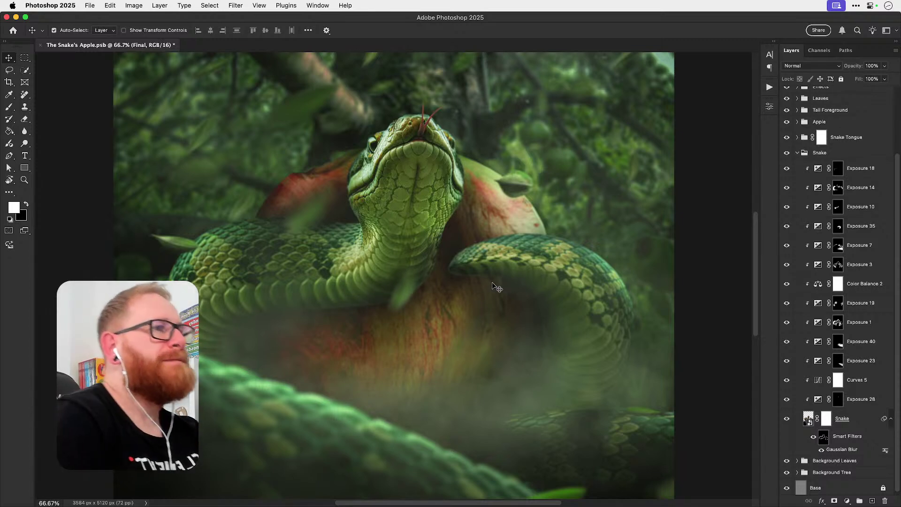
key("super+0")
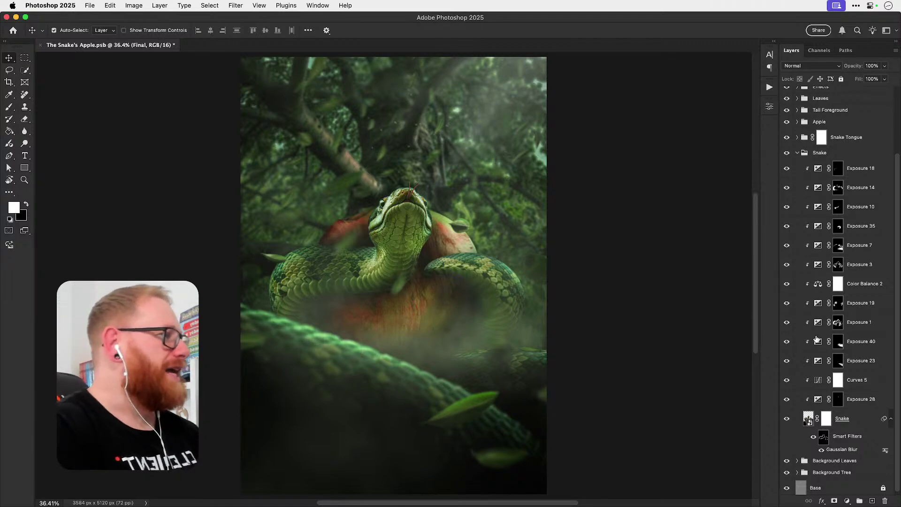
Step: Hide the Final layer and toggle Exposure 40 and Exposure 23 off and on to compare the tail's shading, leaving both visible
left_click(787, 342)
left_click(787, 361)
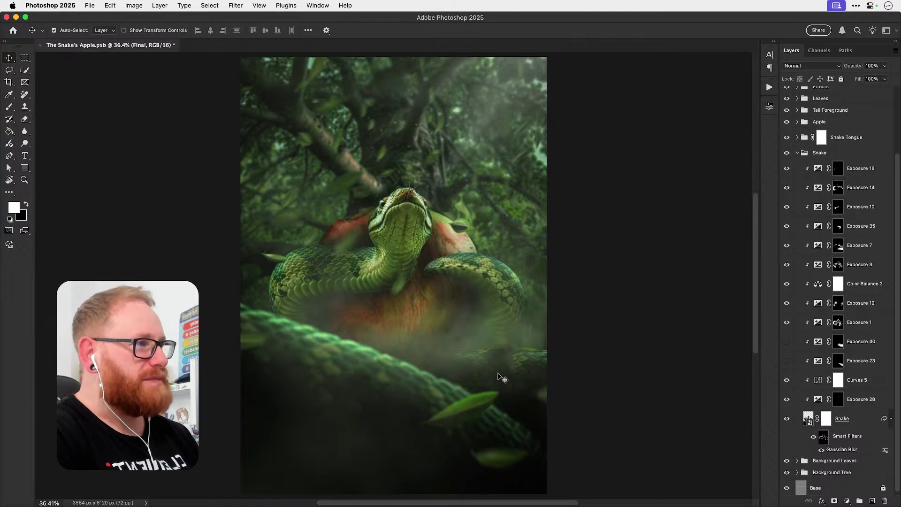
scroll(820, 144, "up", 3)
left_click(788, 117)
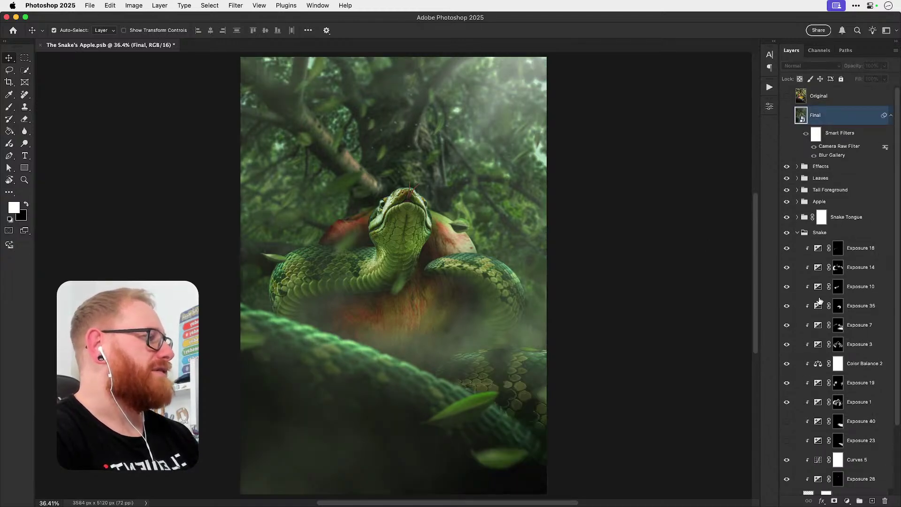
scroll(797, 211, "down", 3)
left_click(787, 339)
left_click(787, 357)
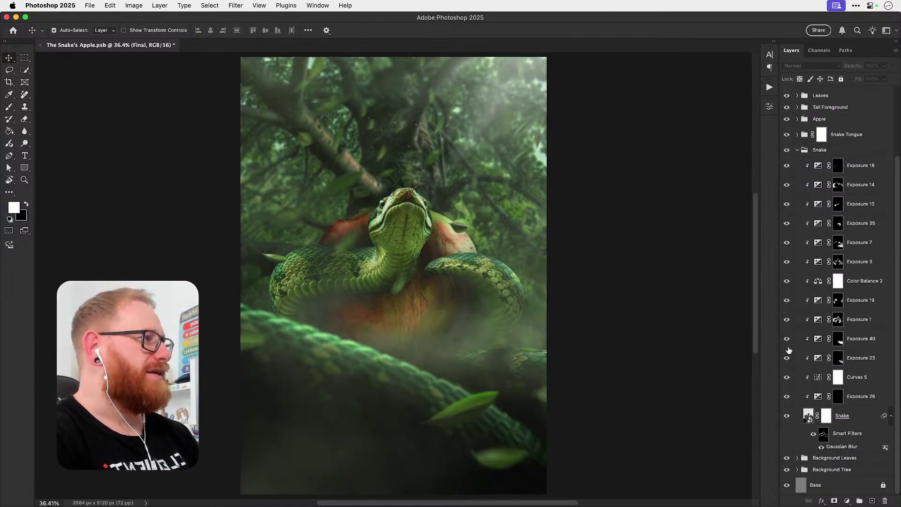
left_click(787, 358)
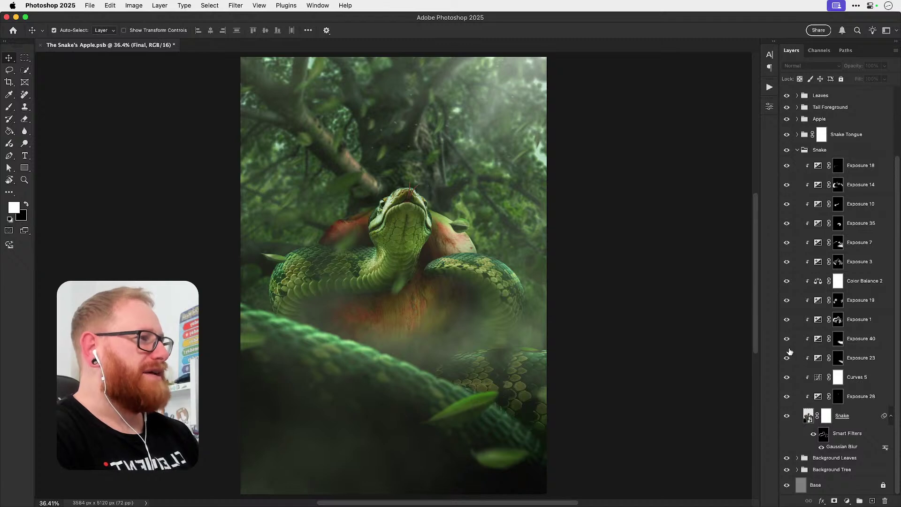
left_click(788, 355)
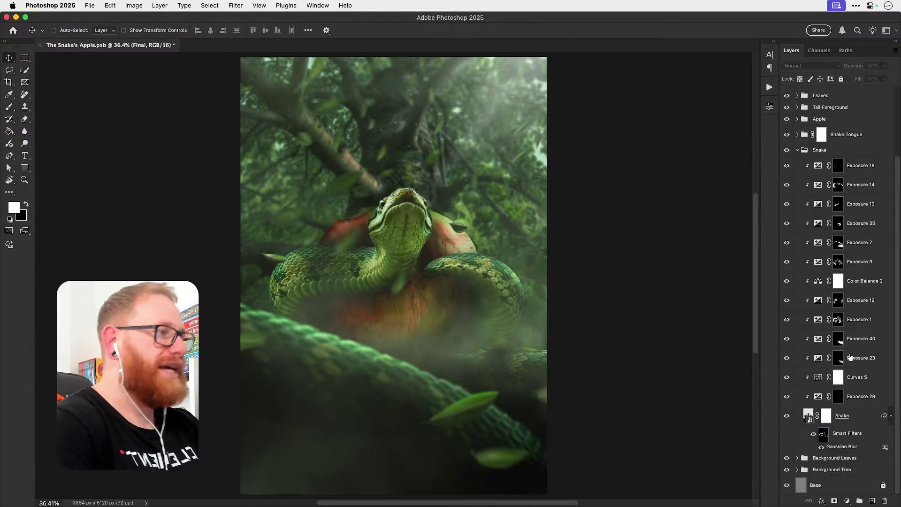
Step: Examine the shading where the snake's neck and coils meet the apple, magnified to about 145%
key("super+equal")
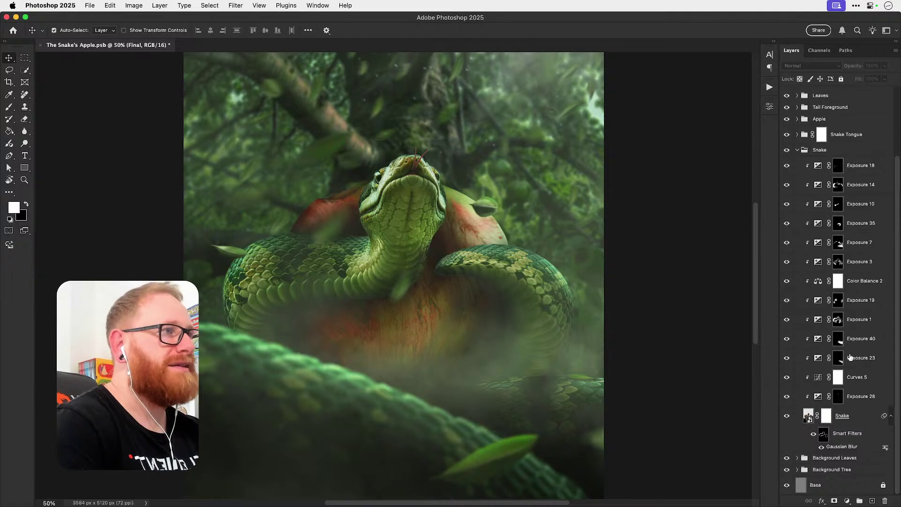
scroll(349, 192, "up", 3)
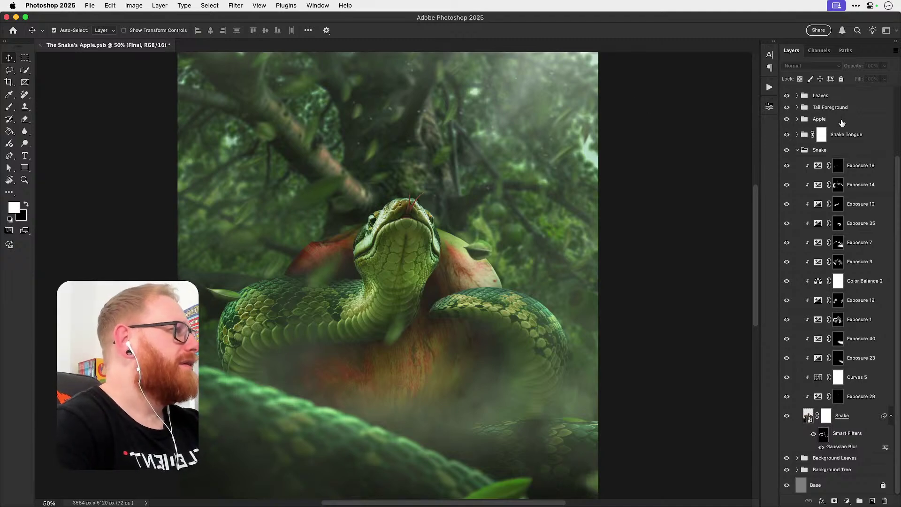
key("z")
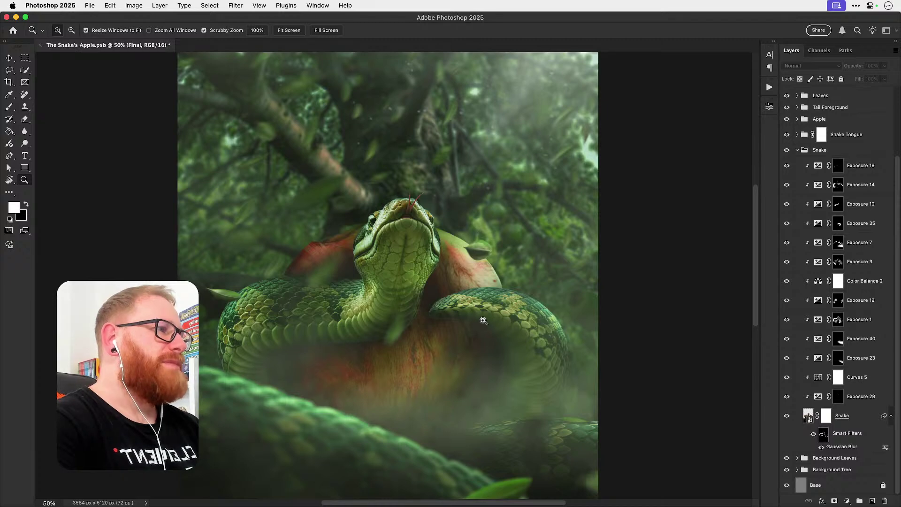
left_click(441, 319)
left_click_drag(431, 301, 474, 293)
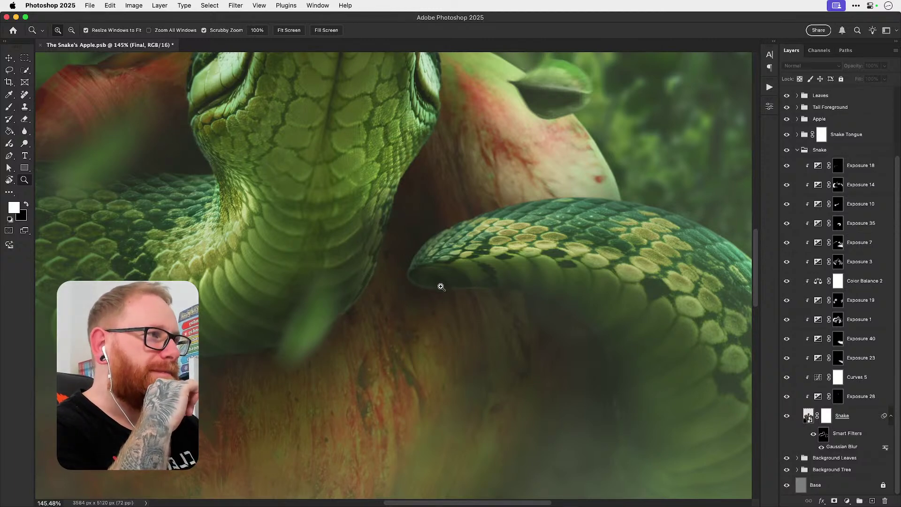
left_click_drag(350, 334, 410, 328)
left_click_drag(332, 327, 375, 316)
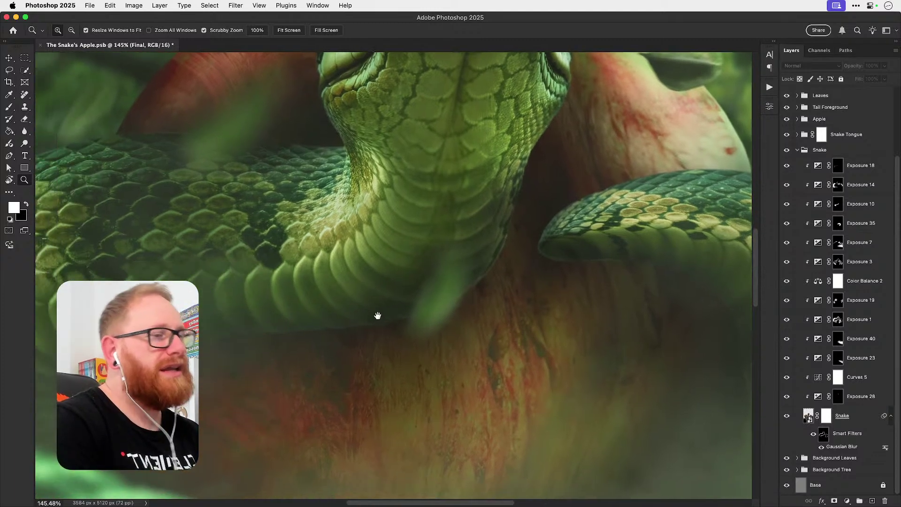
left_click_drag(468, 298, 383, 329)
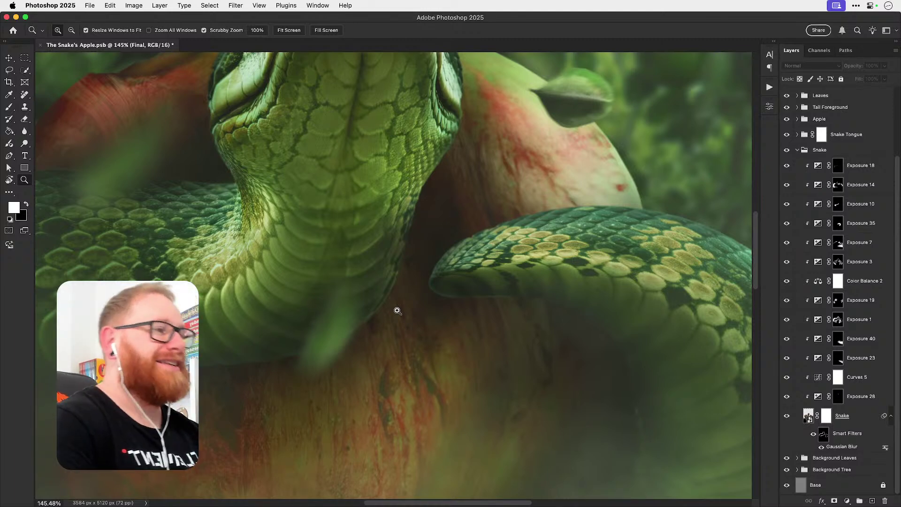
key("v")
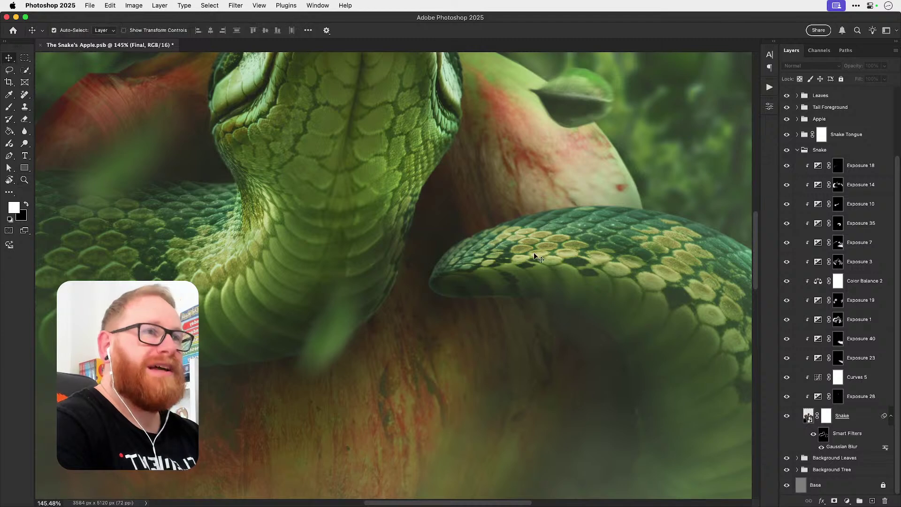
Step: Pick the Snake Tongue group from the layers found under the tongue in the canvas
left_click_drag(542, 201, 601, 253)
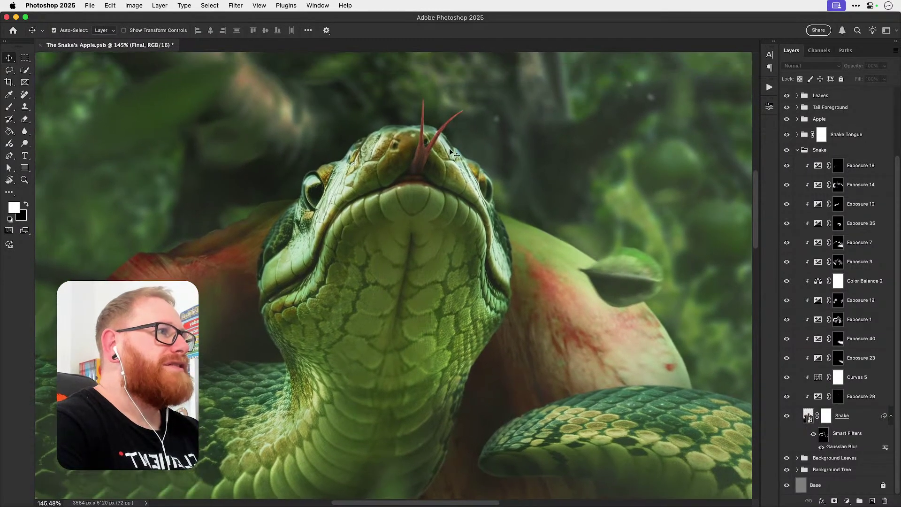
left_click(431, 147, "super")
left_click(431, 147, "super")
left_click_drag(421, 170, 426, 204)
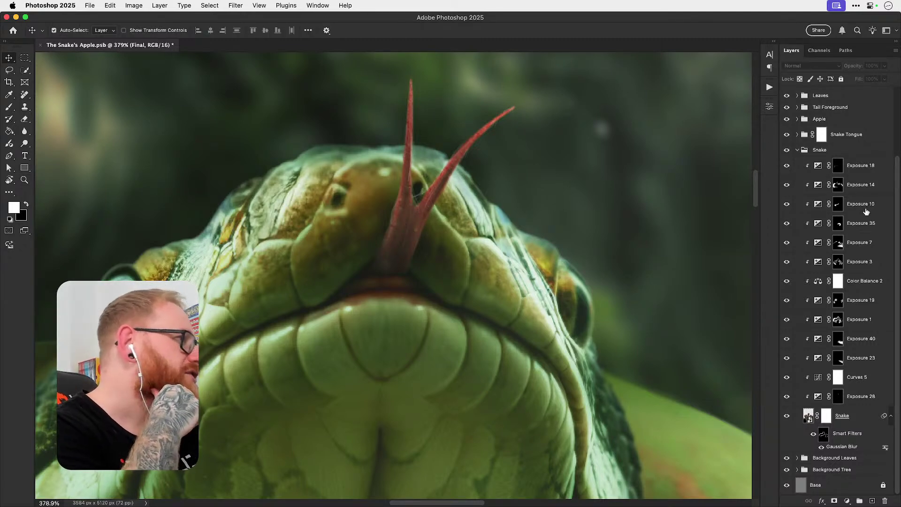
scroll(866, 211, "up", 5)
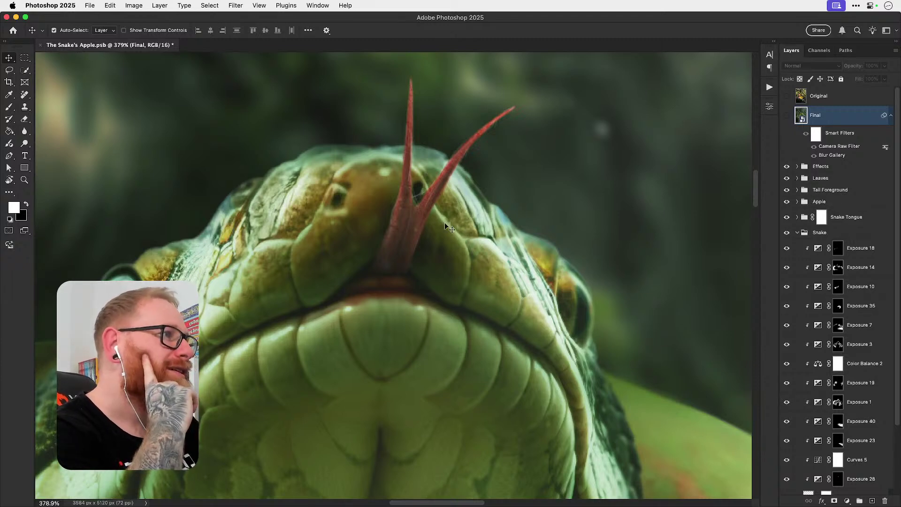
right_click(413, 221)
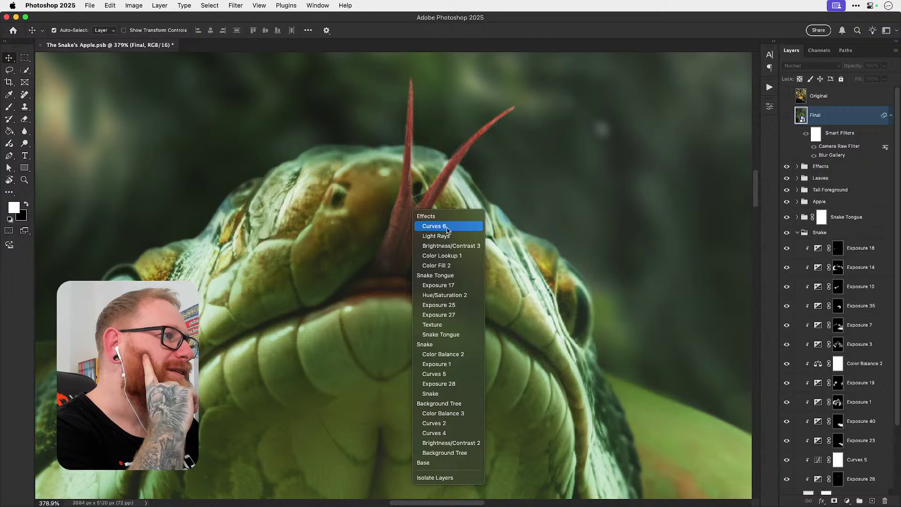
left_click(453, 276)
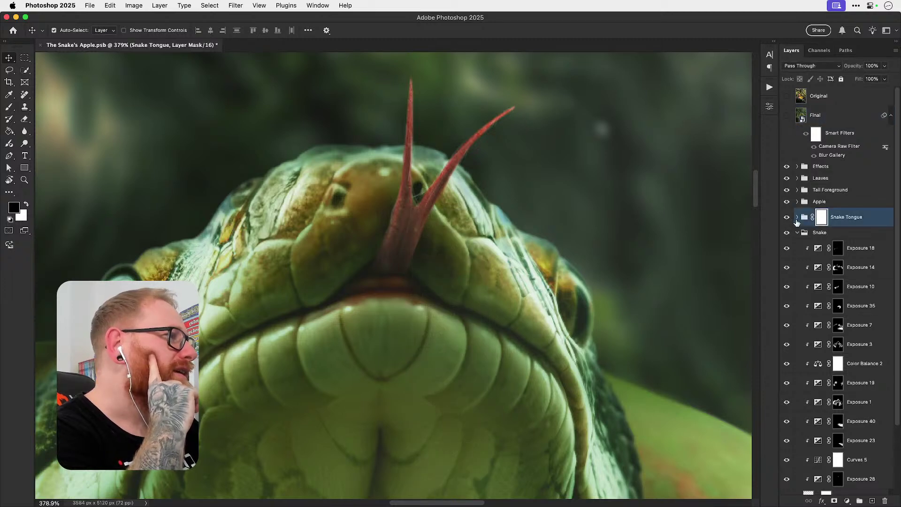
Step: Expand the Snake Tongue group and hide all its layers from Saliva down to Texture, keeping only the base tongue shape visible
left_click(797, 218)
left_click_drag(791, 240, 789, 352)
left_click(788, 351)
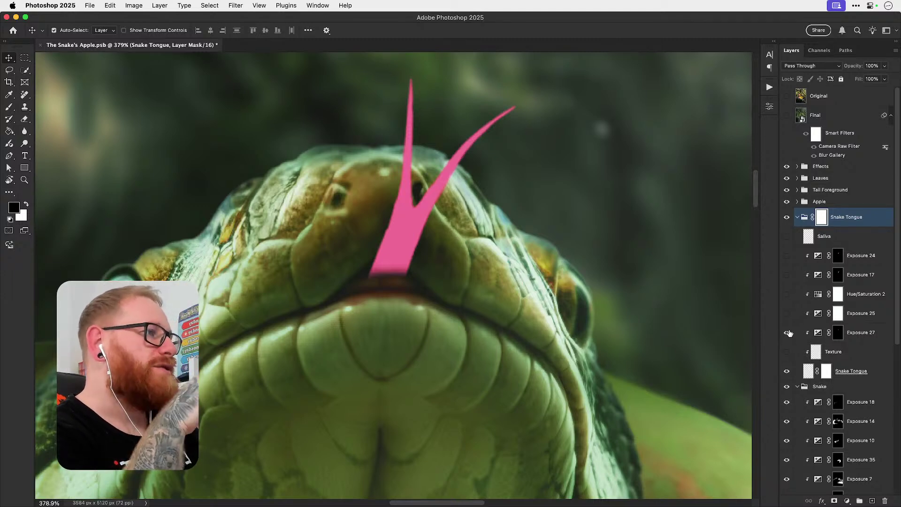
Step: Show the tongue's Exposure 27, Exposure 25 and Hue/Saturation 2 adjustments one after another
left_click(787, 332)
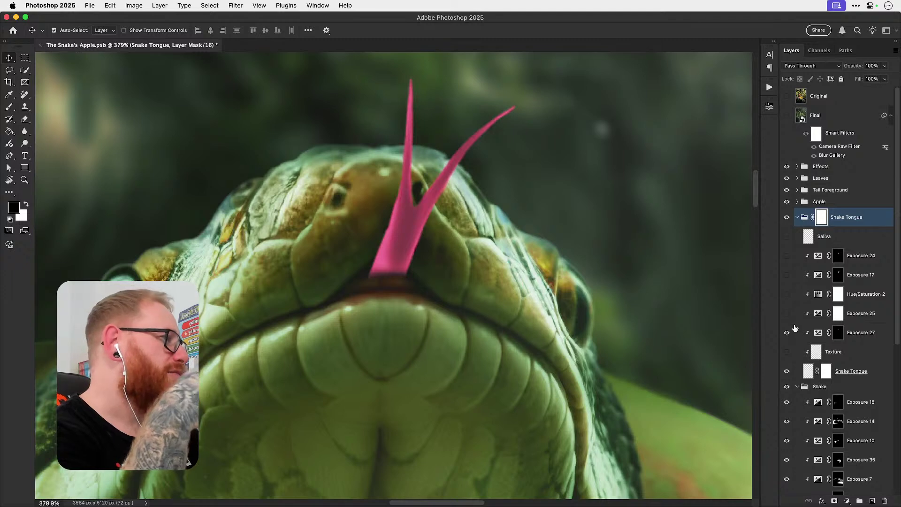
left_click(787, 315)
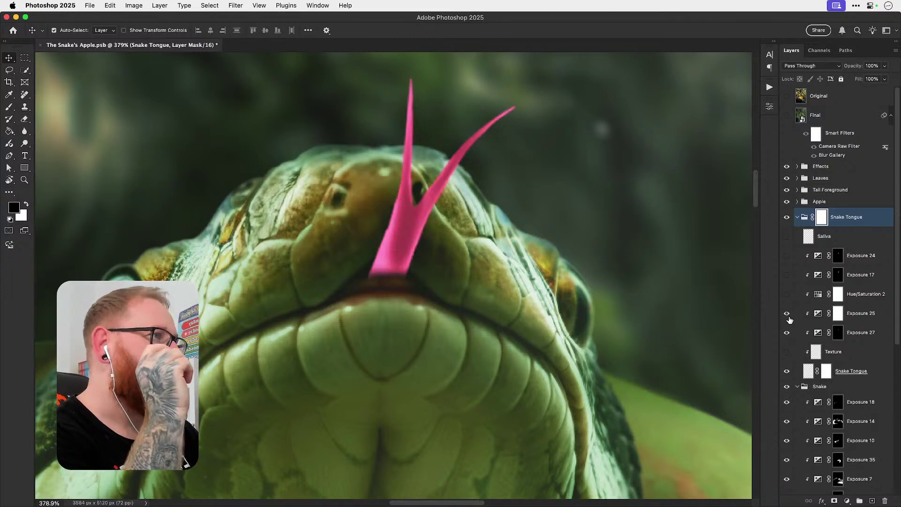
left_click(787, 294)
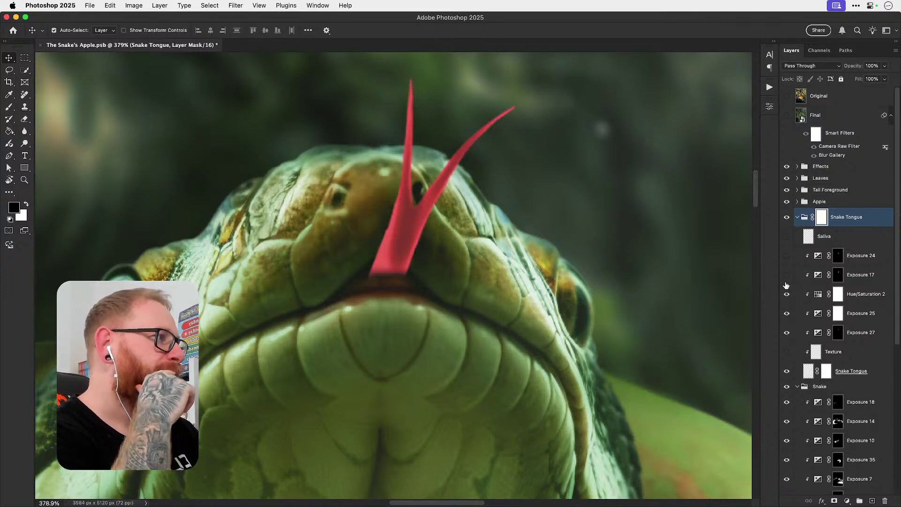
Step: Show the tongue's Exposure 17 and Exposure 24 adjustments, toggling each off and on to compare its shading
left_click(784, 280)
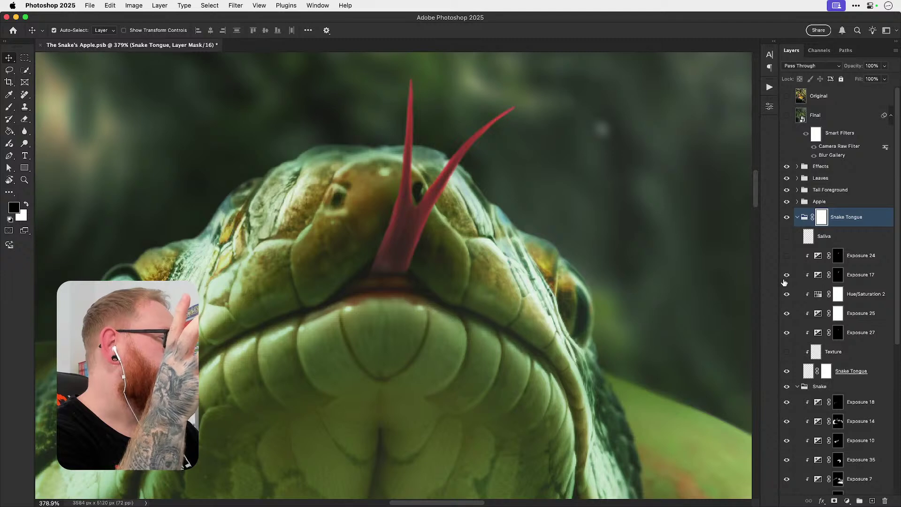
left_click(784, 280)
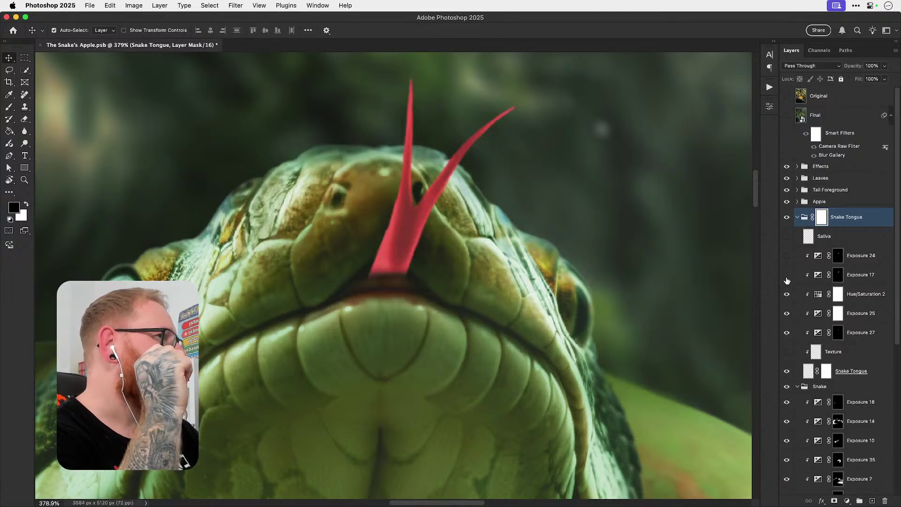
left_click(785, 281)
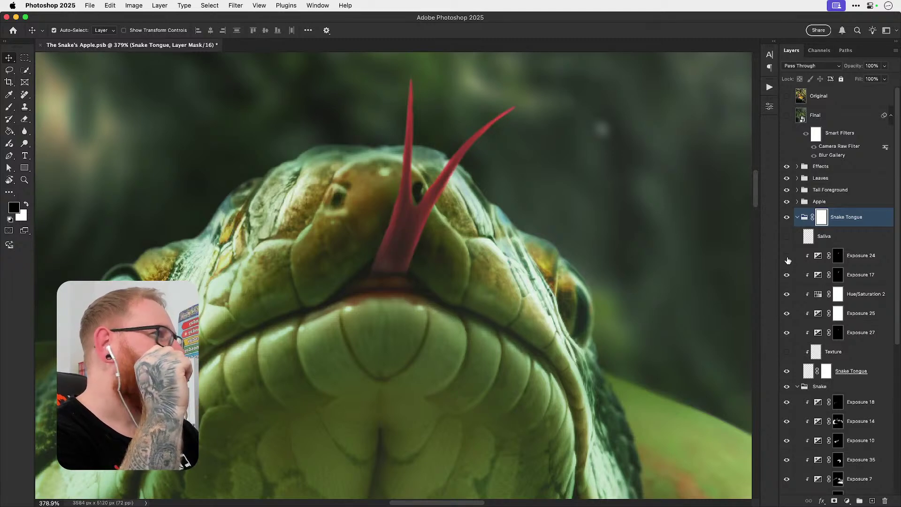
left_click(787, 258)
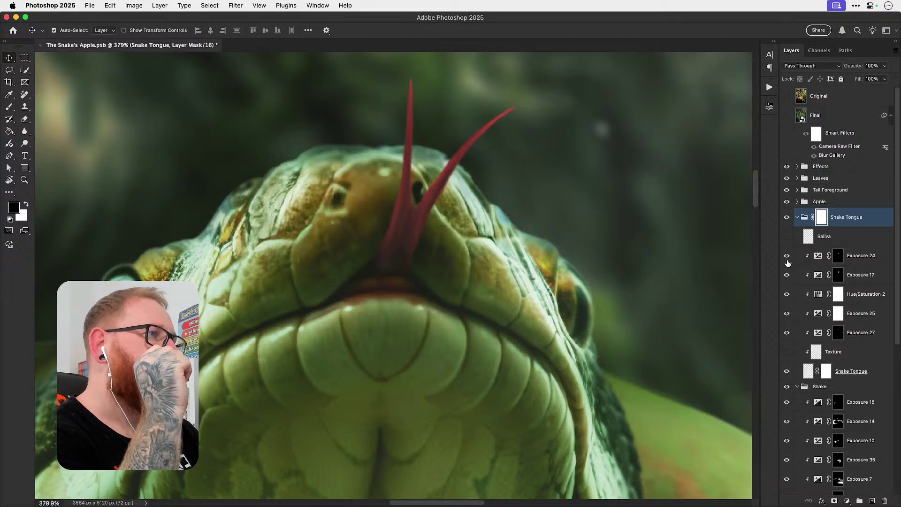
left_click(787, 259)
left_click(786, 259)
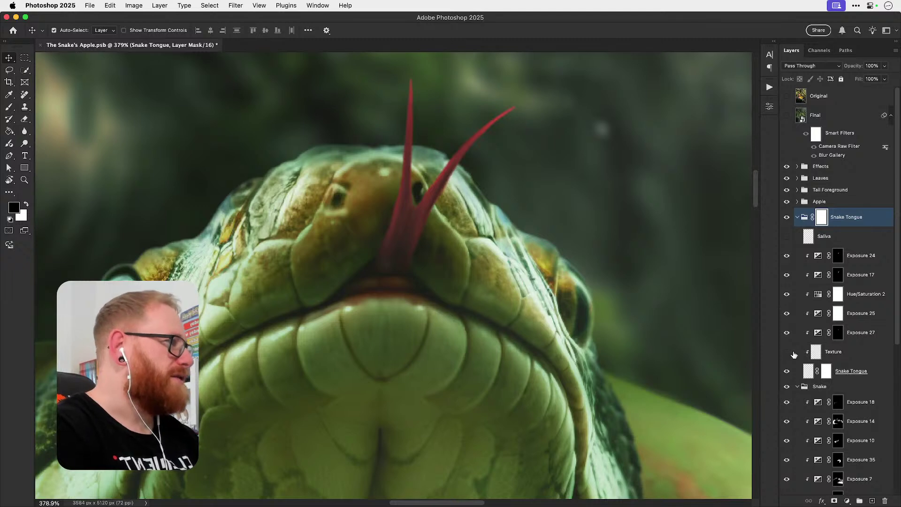
Step: Show the tongue's Texture and Saliva layers and collapse the Snake Tongue group
left_click(790, 352)
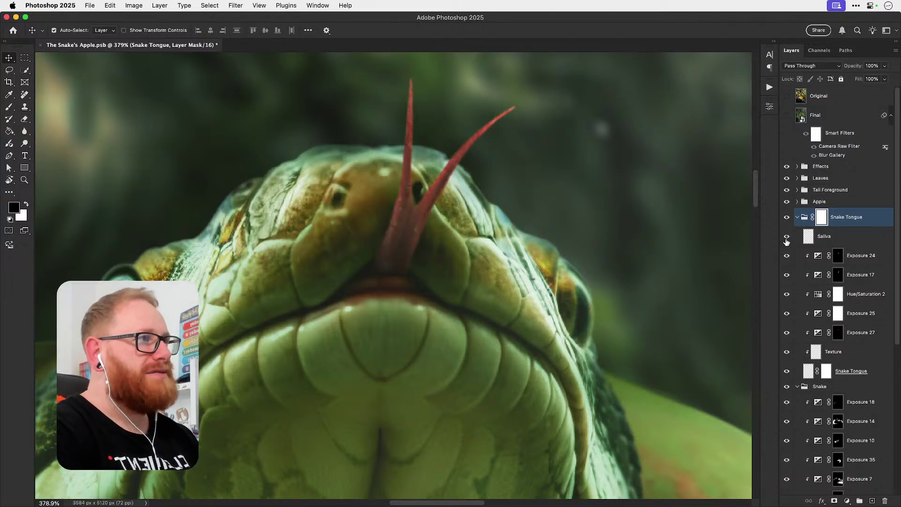
left_click(786, 238)
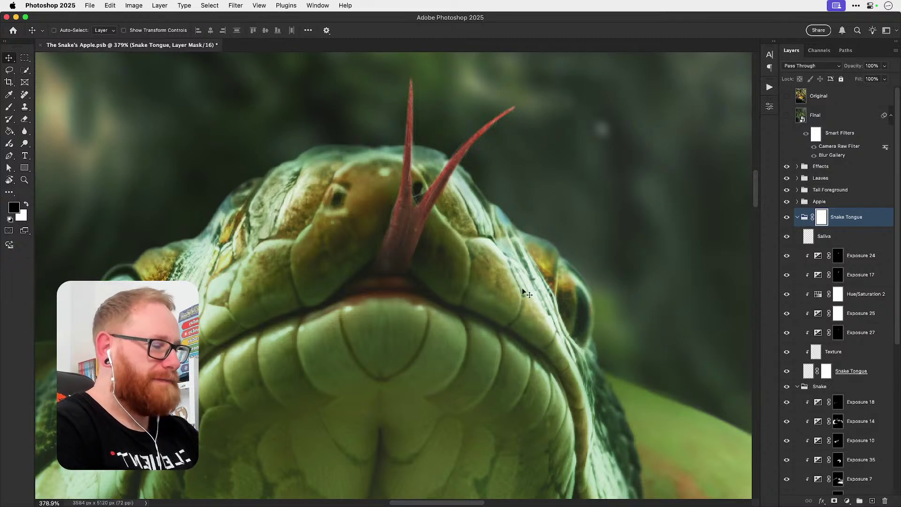
key("super+0")
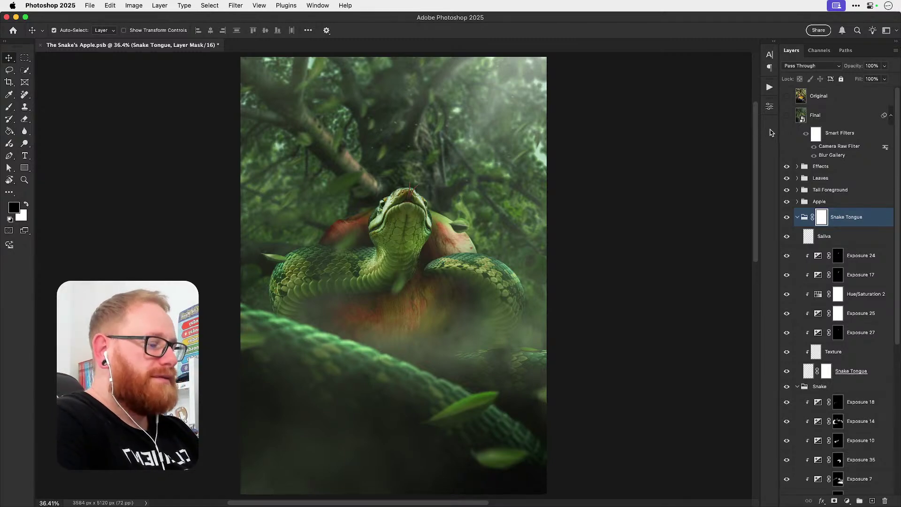
key("super+equal")
key("super+equal")
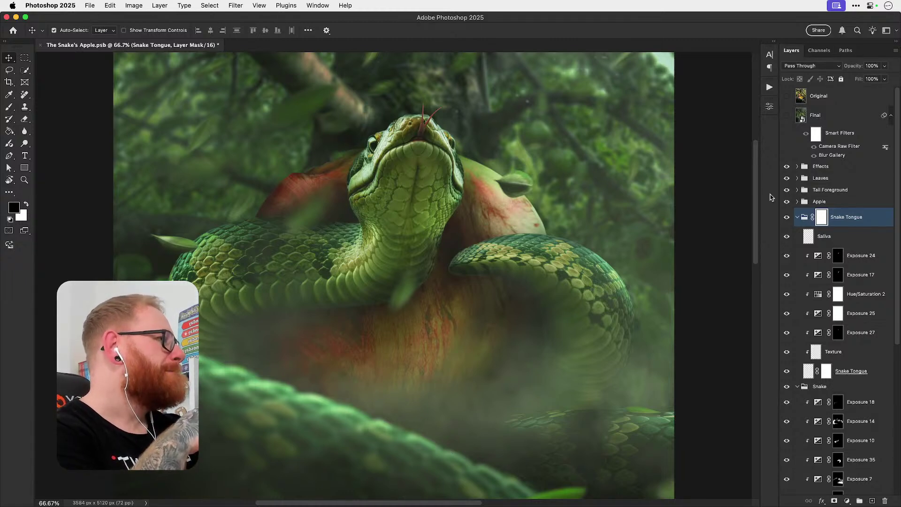
left_click(798, 218)
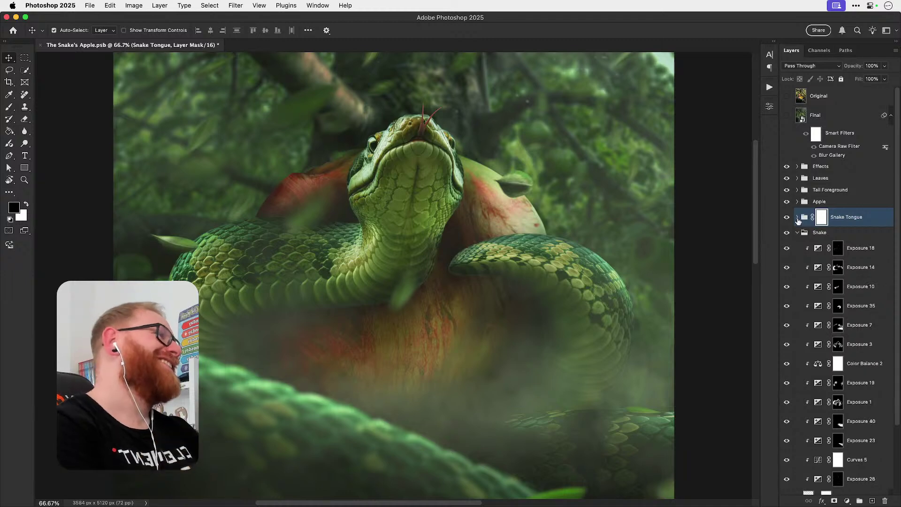
Step: Examine the finished tongue on the snake's head up close and return to the full composition
key("z")
left_click(430, 123)
left_click(430, 123)
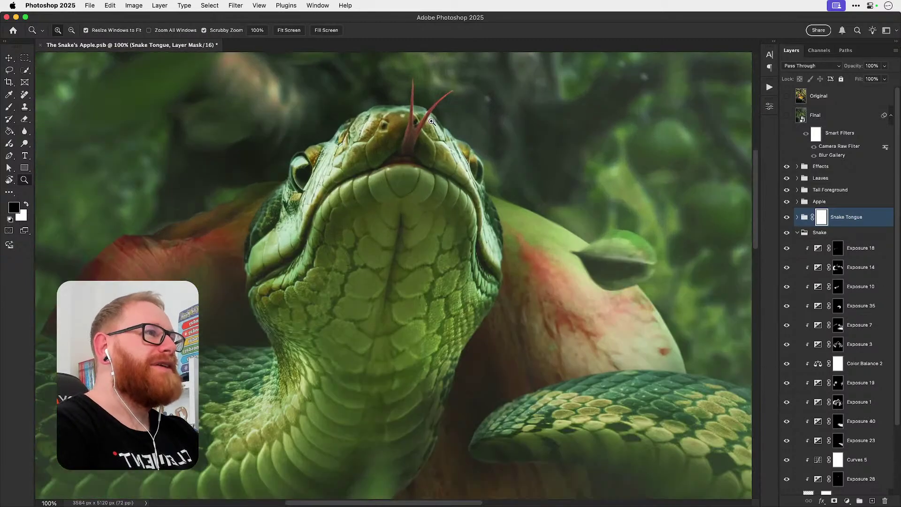
key("v")
scroll(432, 123, "up", 3)
scroll(431, 123, "up", 2)
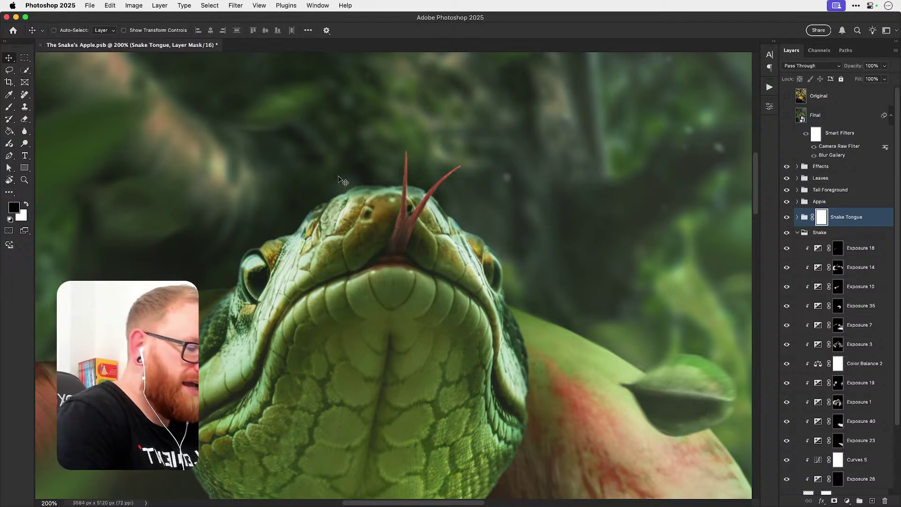
key("super+0")
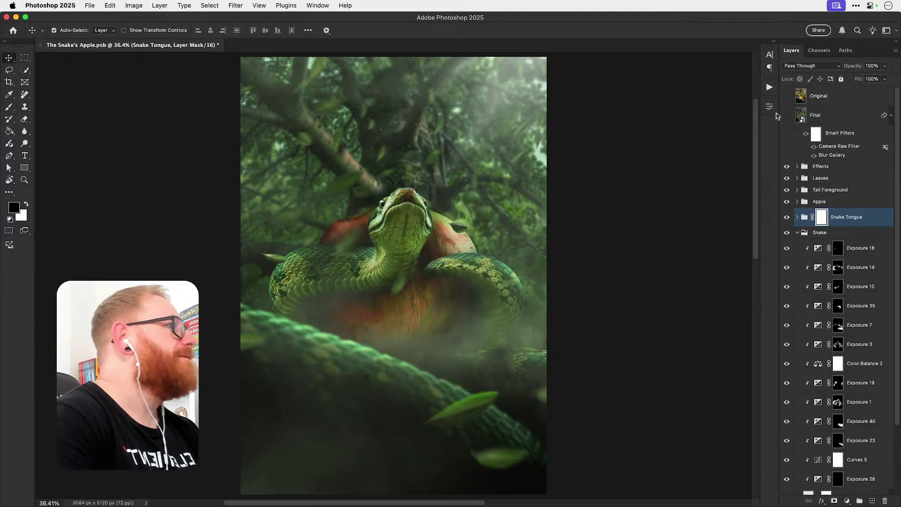
Step: Show the Final layer and collapse the Snake group, leaving the Effects group selected
left_click(787, 117)
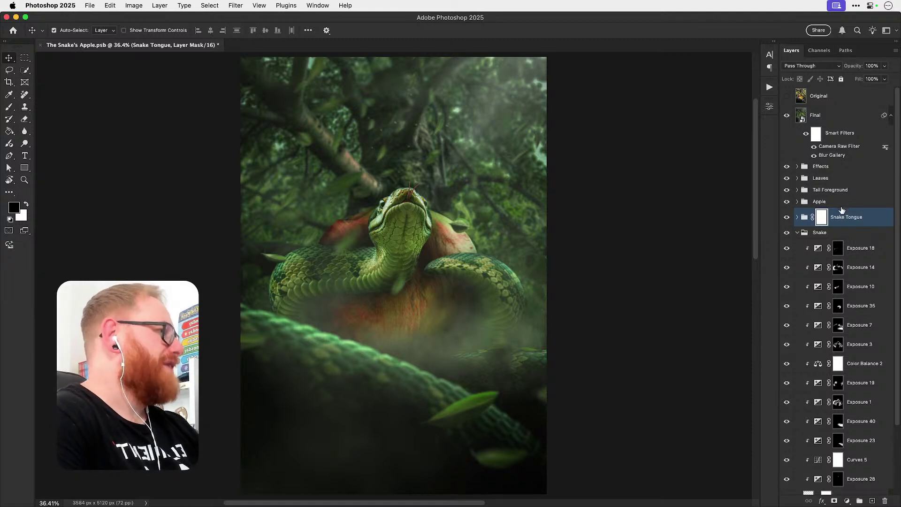
left_click(797, 233)
left_click(820, 233)
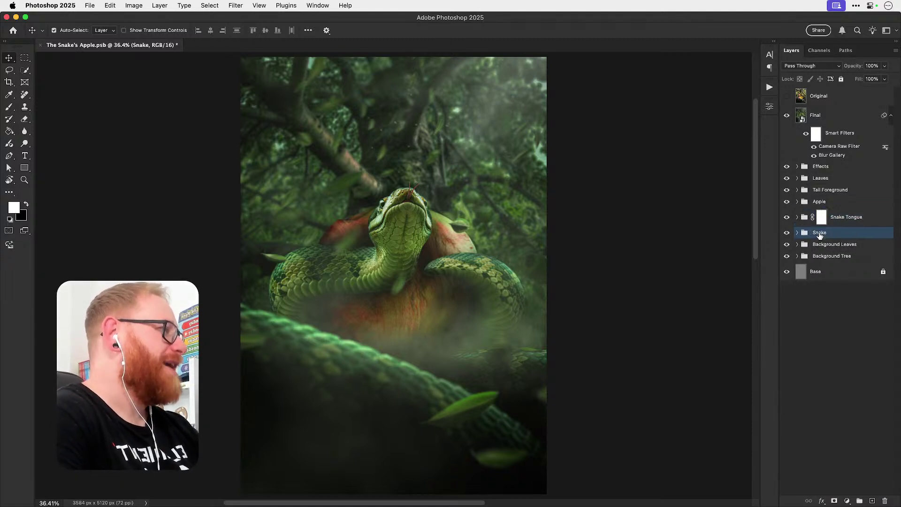
left_click(843, 167)
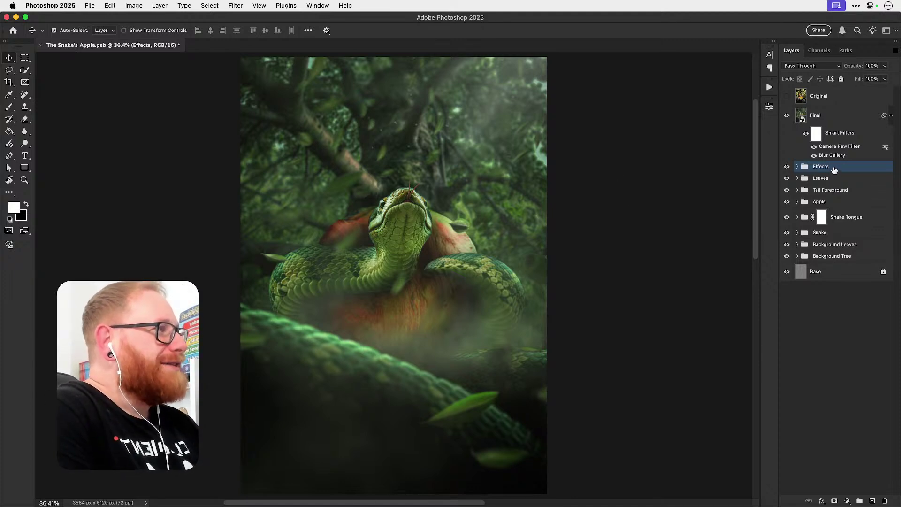
Step: Toggle the Original layer on and off to compare the starting composite with the final image
left_click(786, 96)
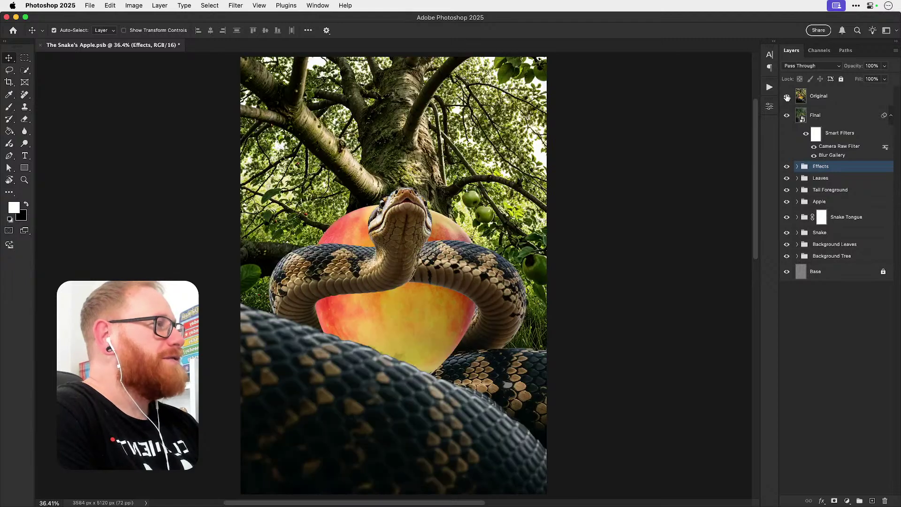
left_click(787, 97)
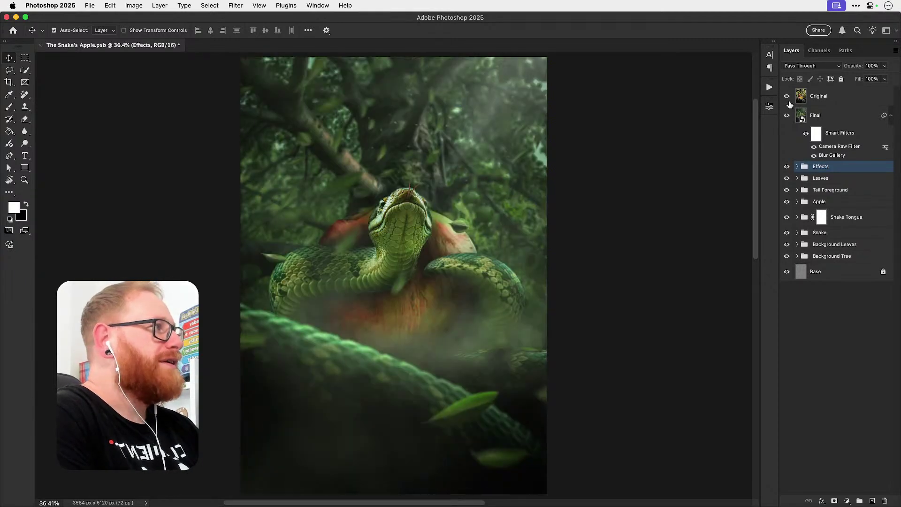
left_click(787, 97)
left_click(787, 97)
Step: Open the Final smart object's contents and hide layers 10 down to 2, leaving only layer 1 visible
left_click(803, 116)
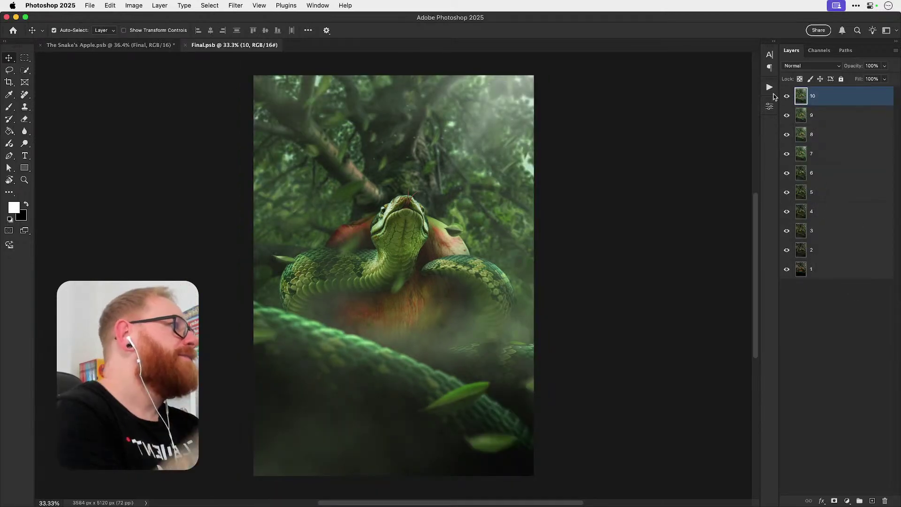
left_click_drag(787, 96, 793, 249)
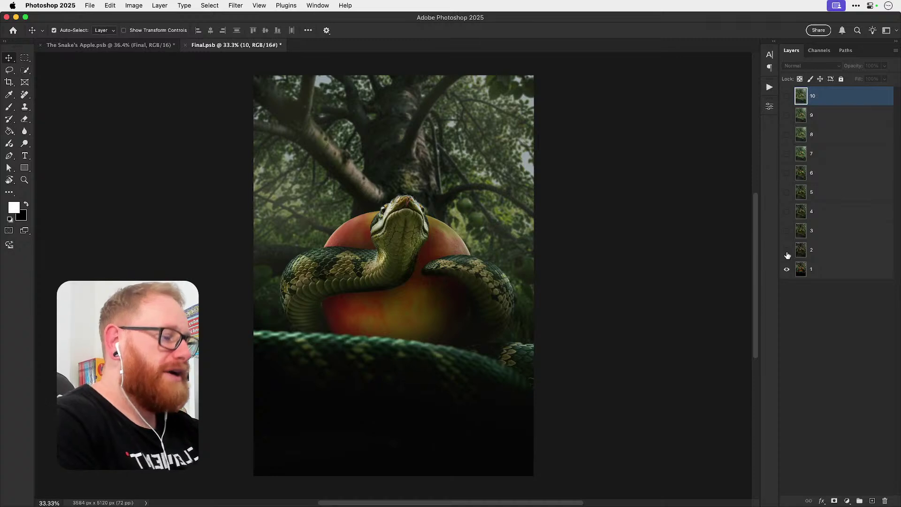
key("super+0")
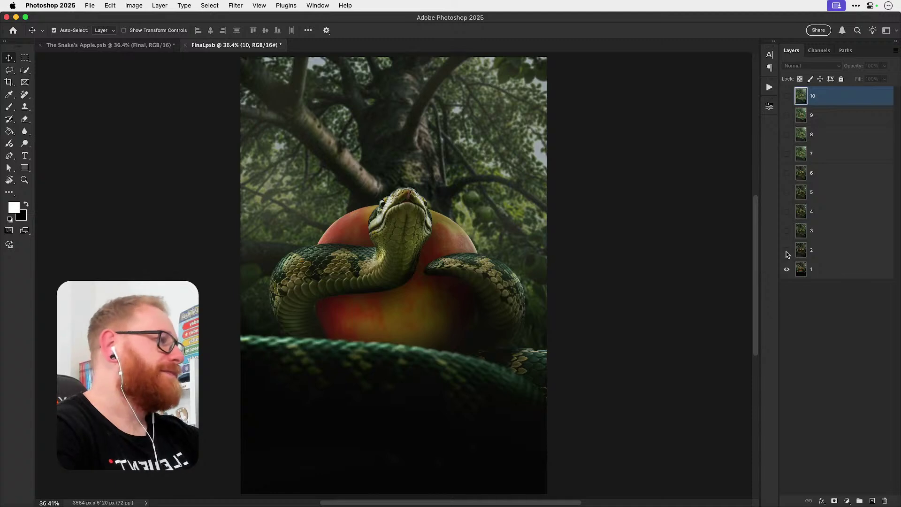
Step: Toggle layer 2 on and off repeatedly to compare it with layer 1, and leave it shown
left_click(787, 251)
left_click(787, 252)
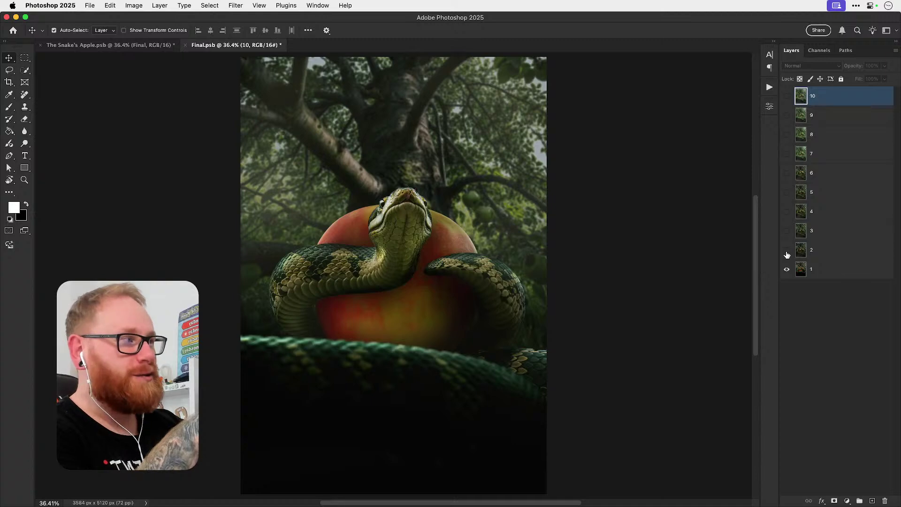
left_click(787, 251)
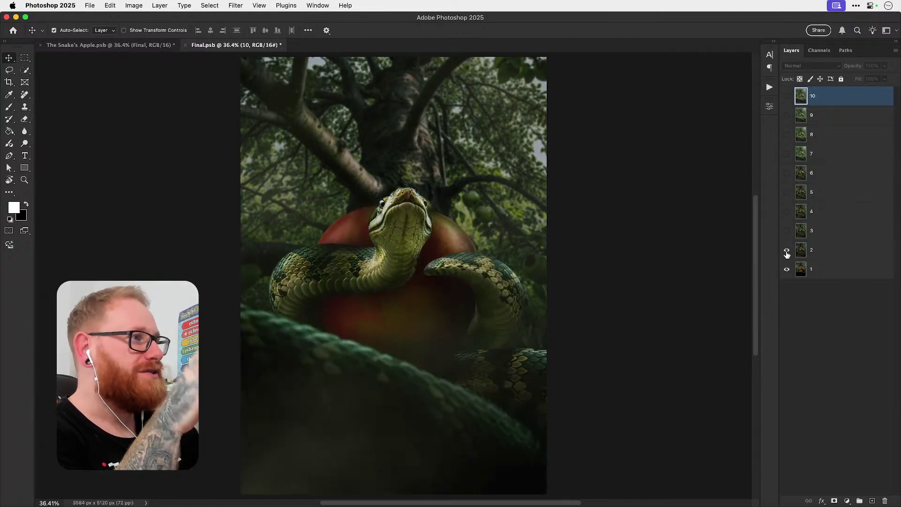
left_click(787, 252)
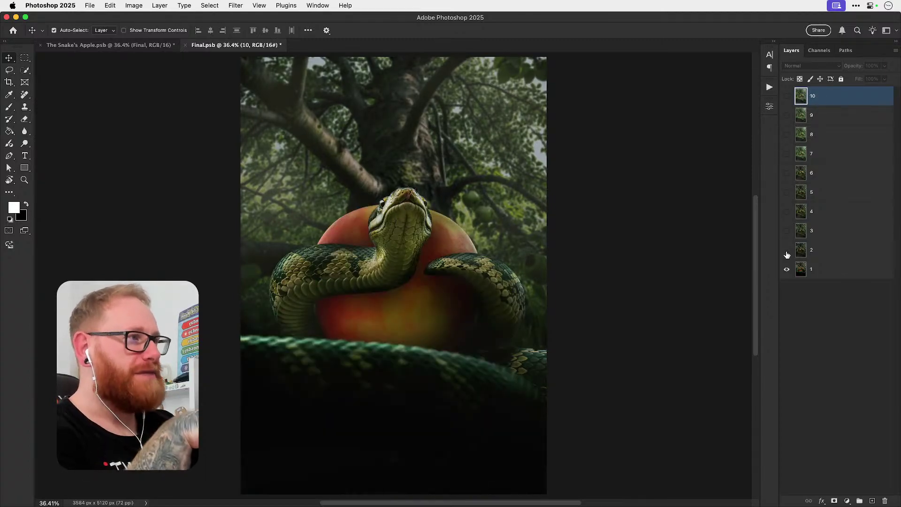
left_click(787, 254)
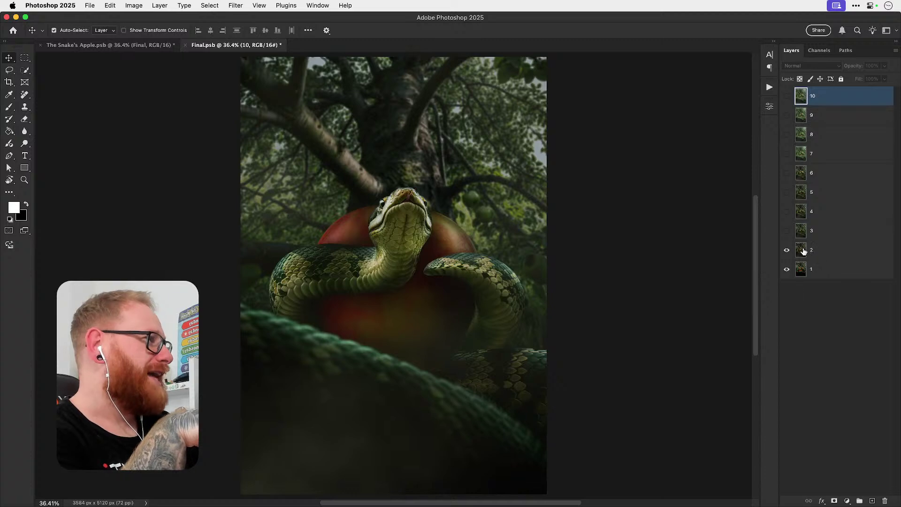
left_click(789, 252)
left_click(792, 252)
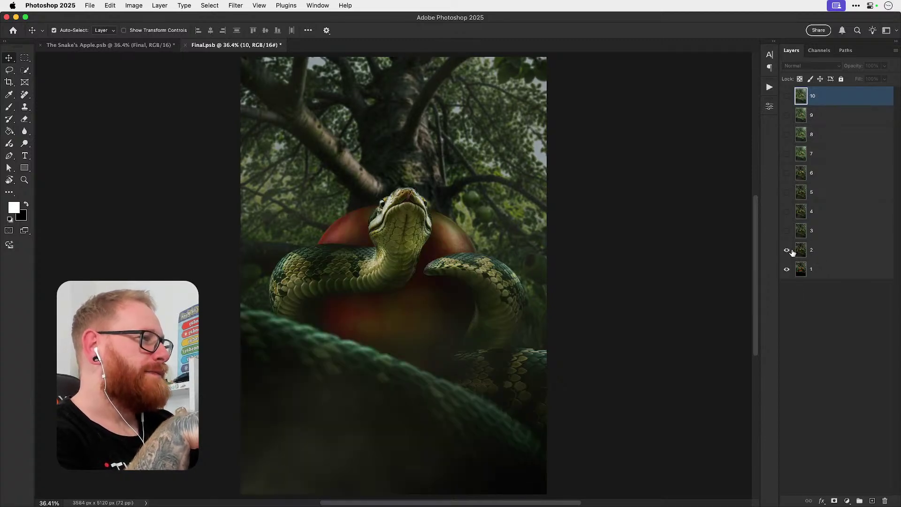
left_click(791, 252)
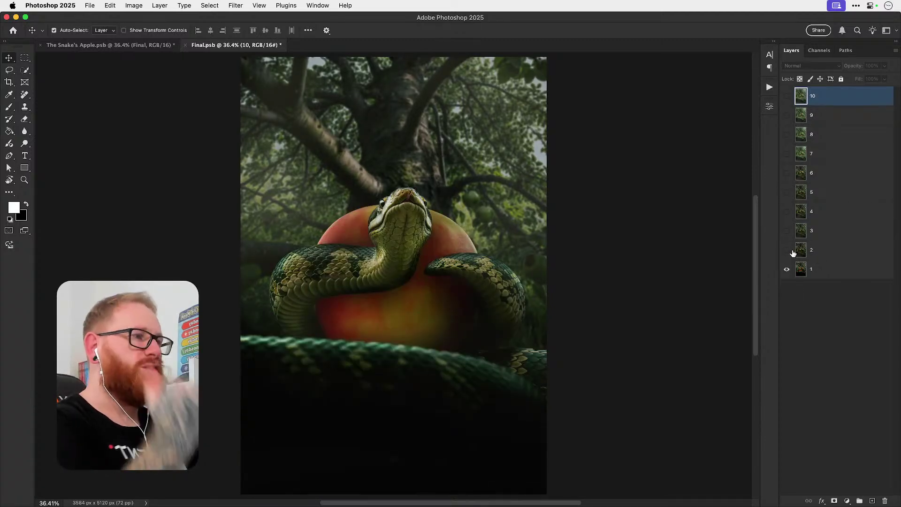
left_click(791, 253)
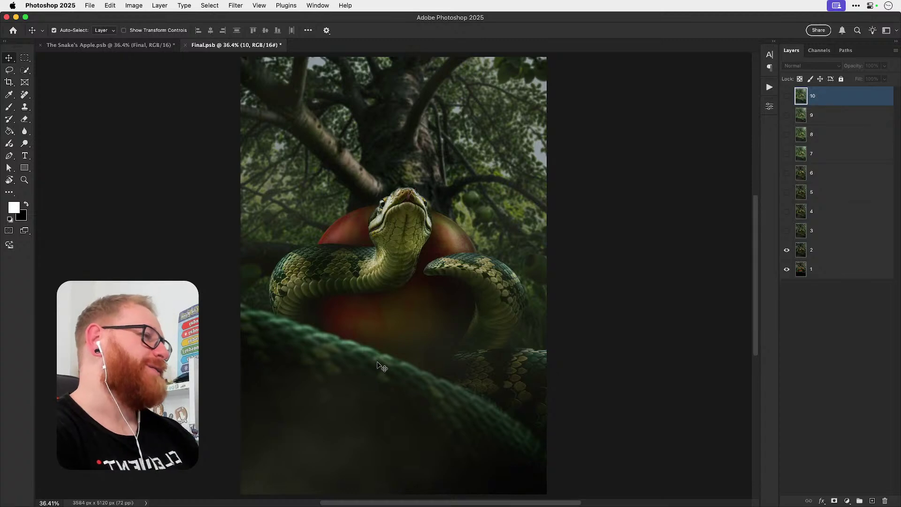
Step: Show layers 3 and 4 in turn, toggling each to compare it with the previous stage
left_click(786, 230)
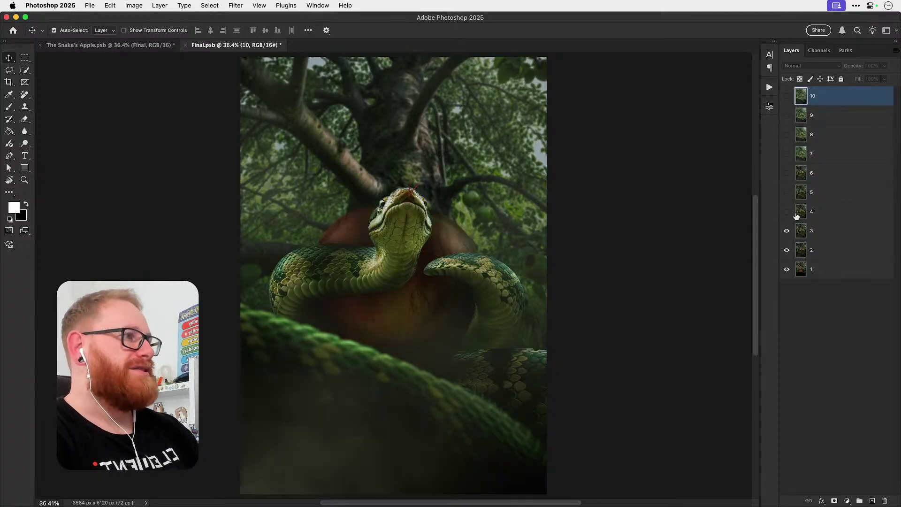
left_click(786, 231)
left_click(787, 231)
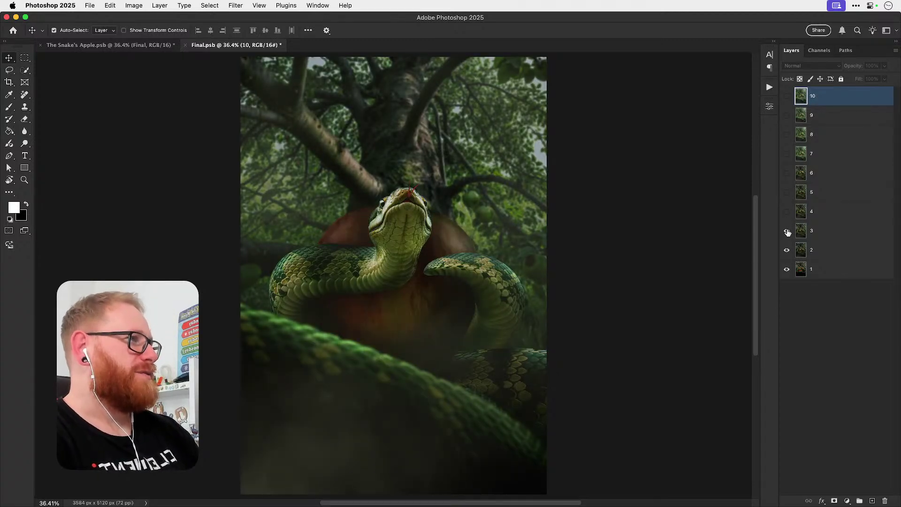
left_click(787, 212)
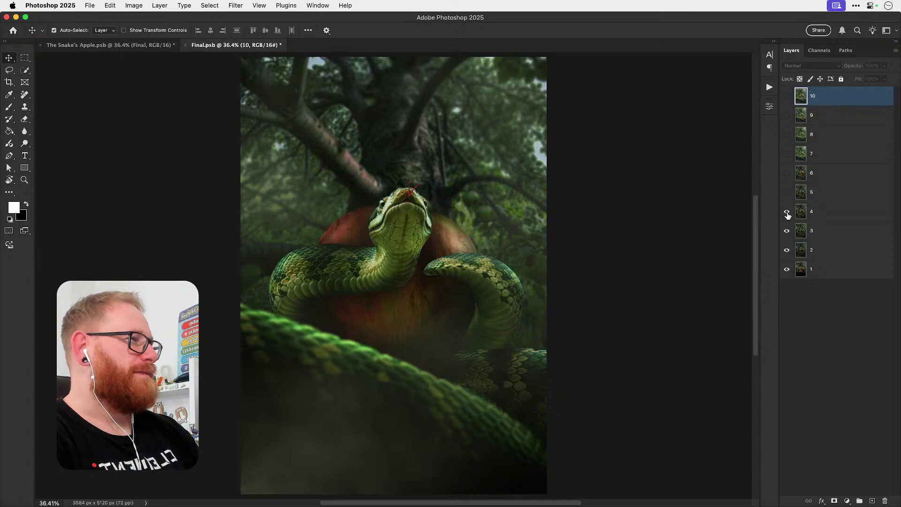
left_click(786, 214)
left_click(787, 213)
left_click(788, 213)
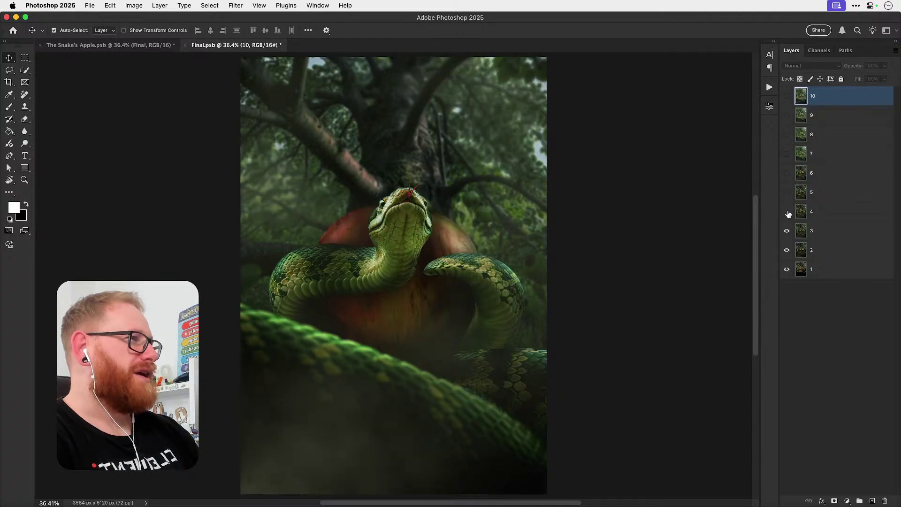
left_click(786, 213)
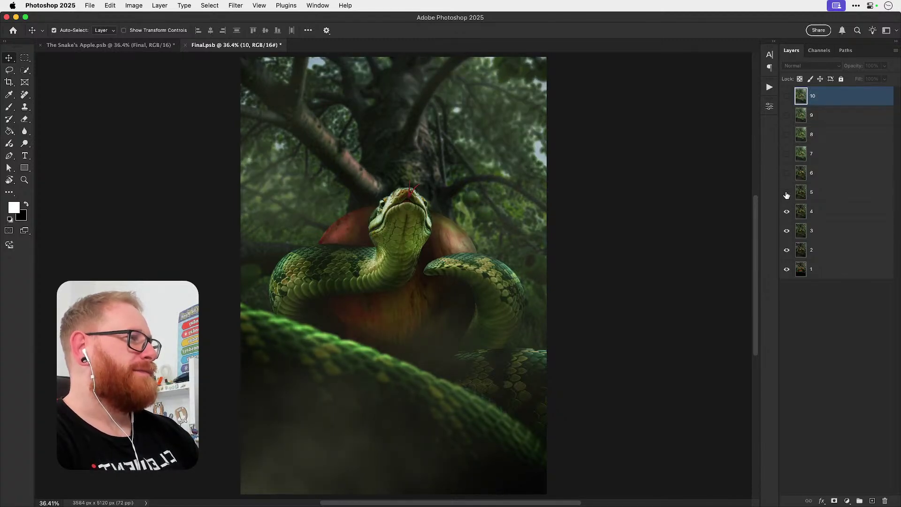
Step: Show layers 5, 6 and 7 in turn, toggling 5 and 6 to compare the stages
left_click(787, 194)
left_click(787, 193)
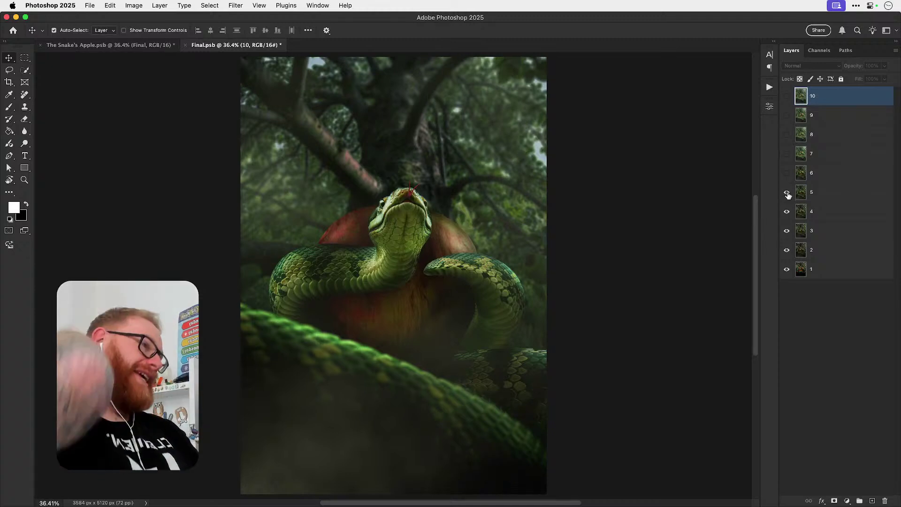
left_click(788, 194)
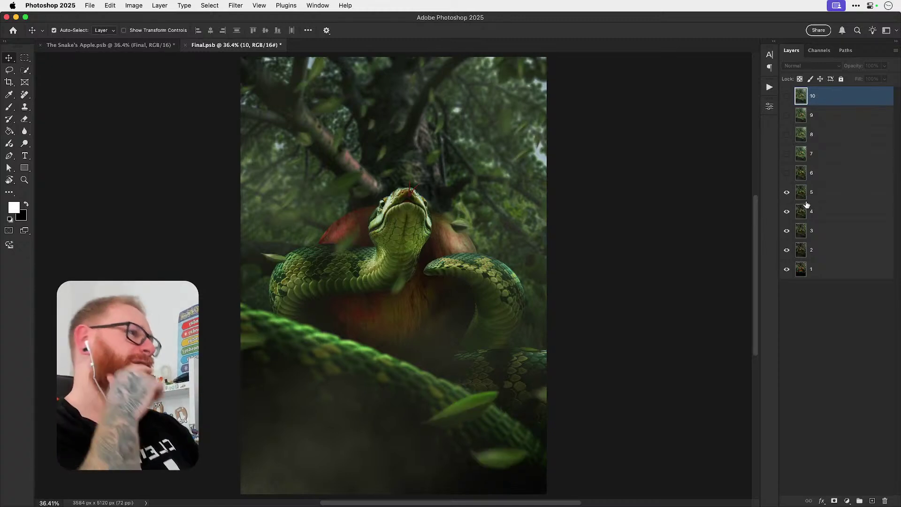
left_click(786, 174)
left_click(787, 175)
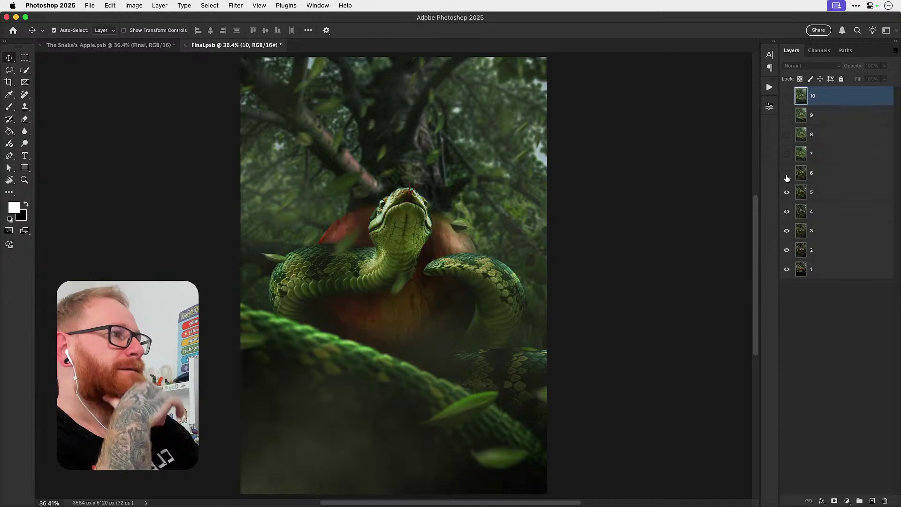
left_click(787, 175)
left_click(787, 159)
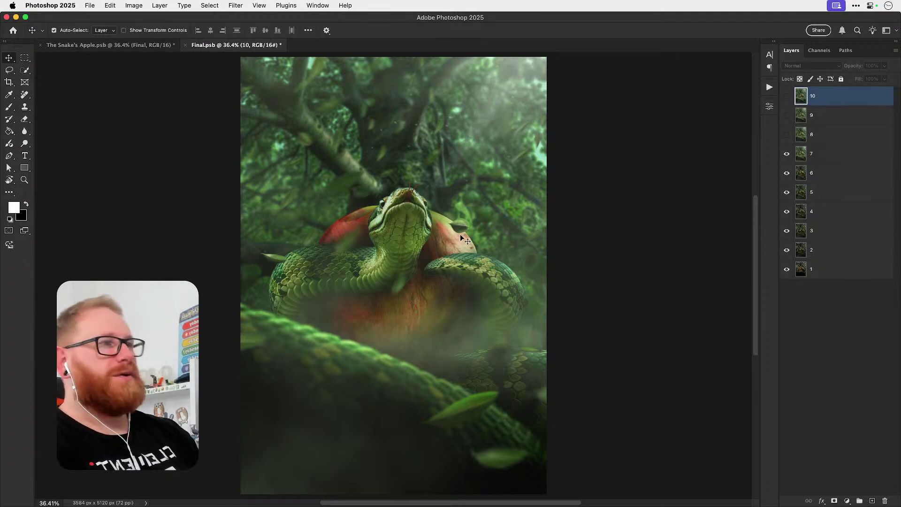
Step: Show layers 8, 9 and 10 in turn, toggling layer 8 for comparison, so all ten stages are visible
left_click(787, 135)
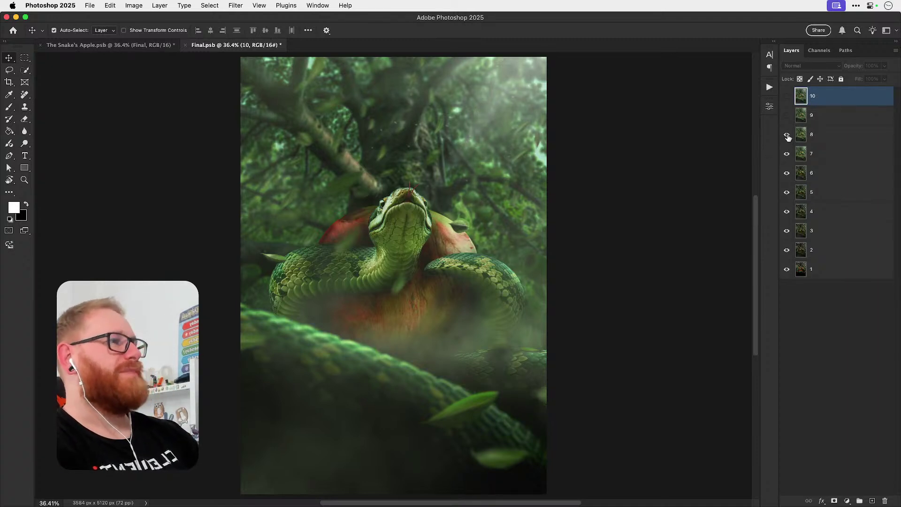
left_click(788, 136)
left_click(788, 136)
left_click(786, 117)
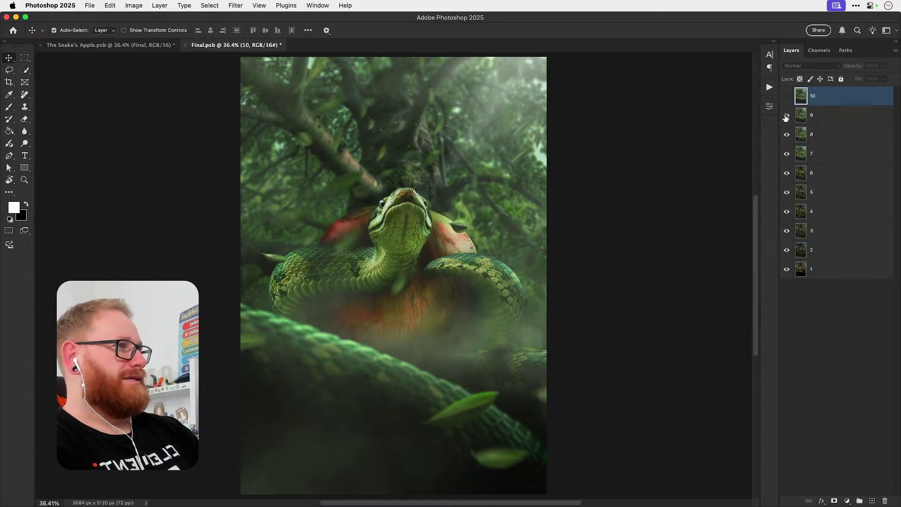
left_click(787, 96)
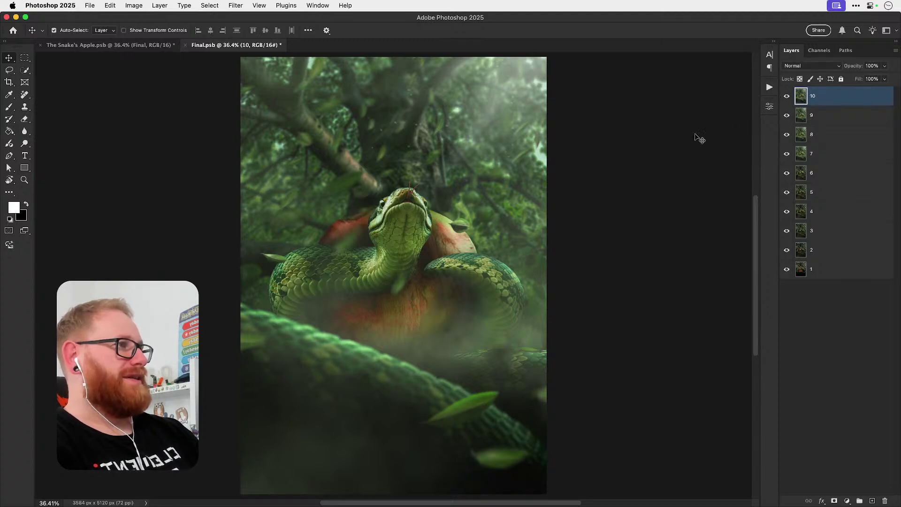
Step: Close the Final.psb smart object and The Snake's Apple.psb without saving the changes
key("super+w")
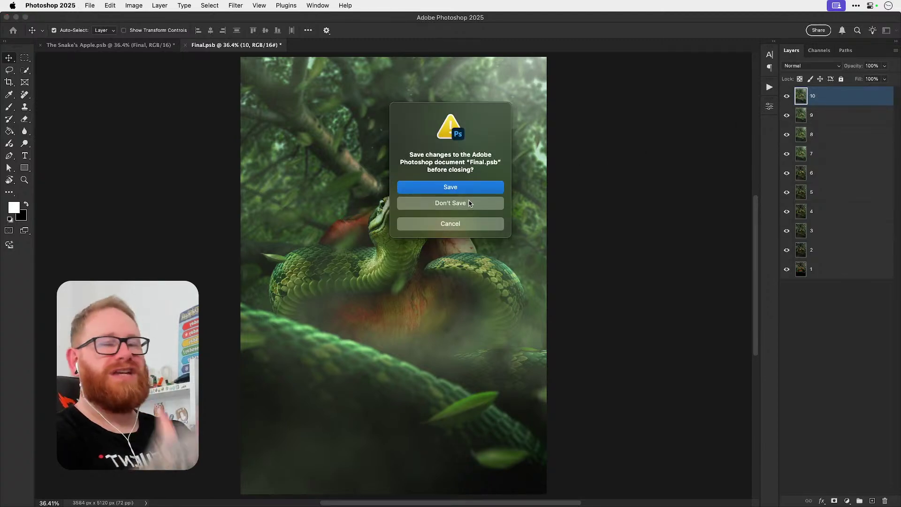
left_click(498, 206)
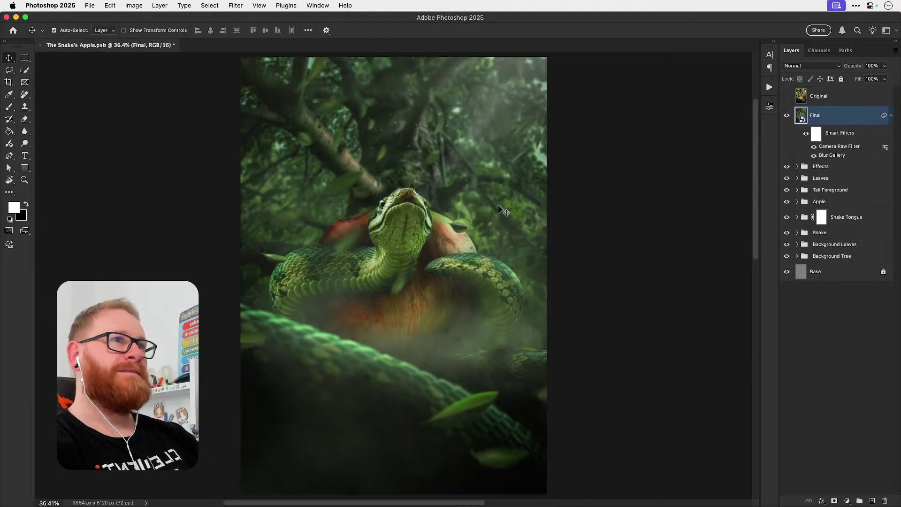
key("super+w")
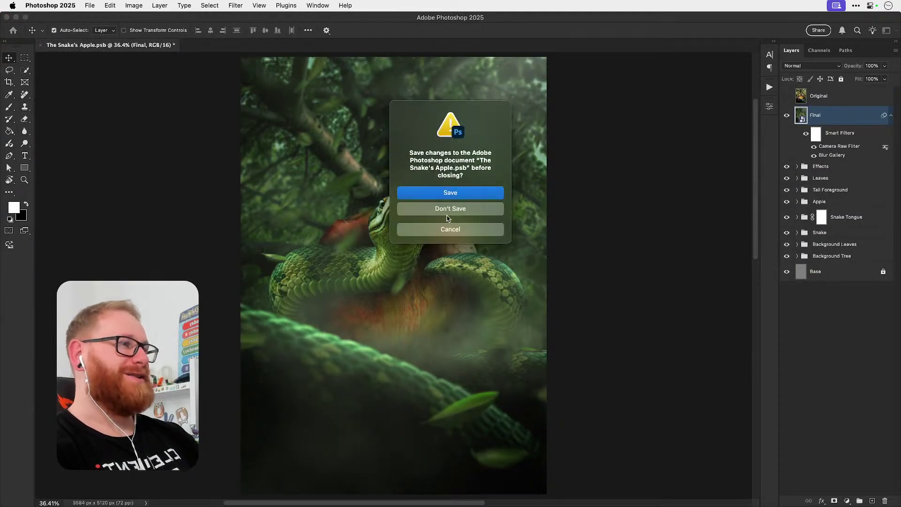
left_click(448, 211)
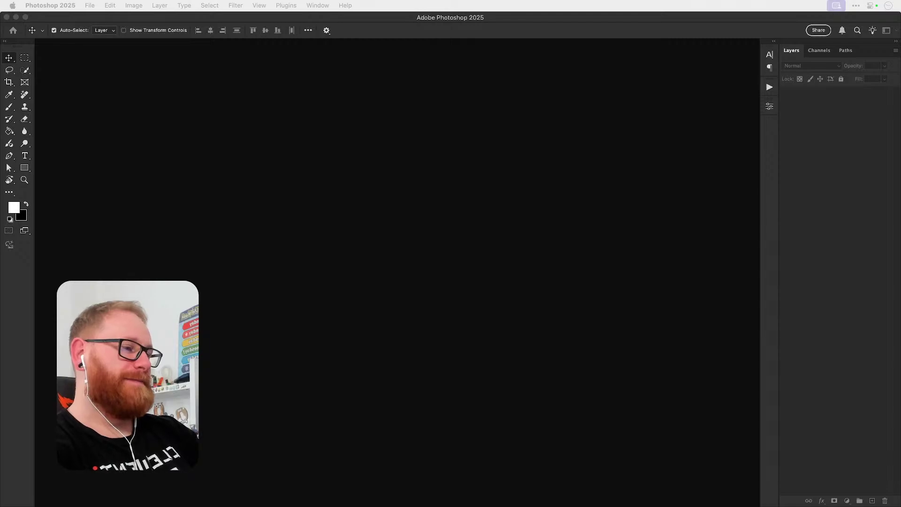
key("super+n")
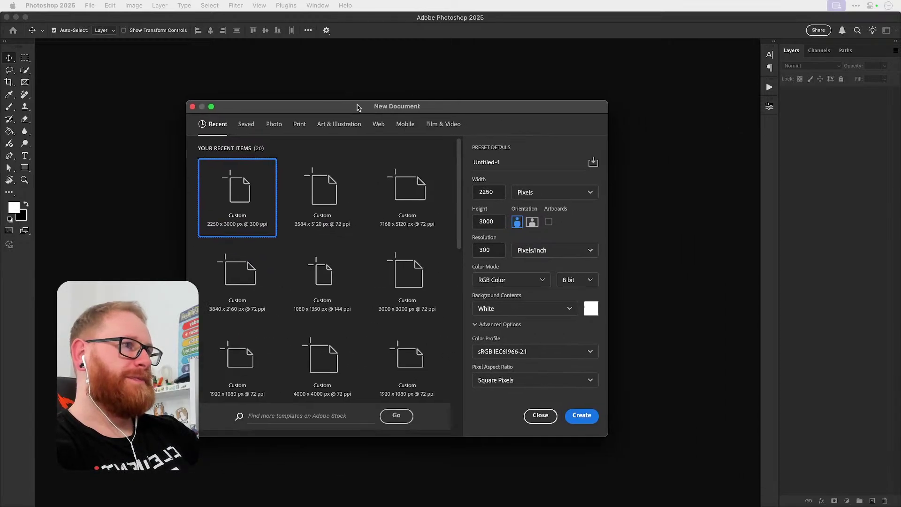
left_click(496, 194)
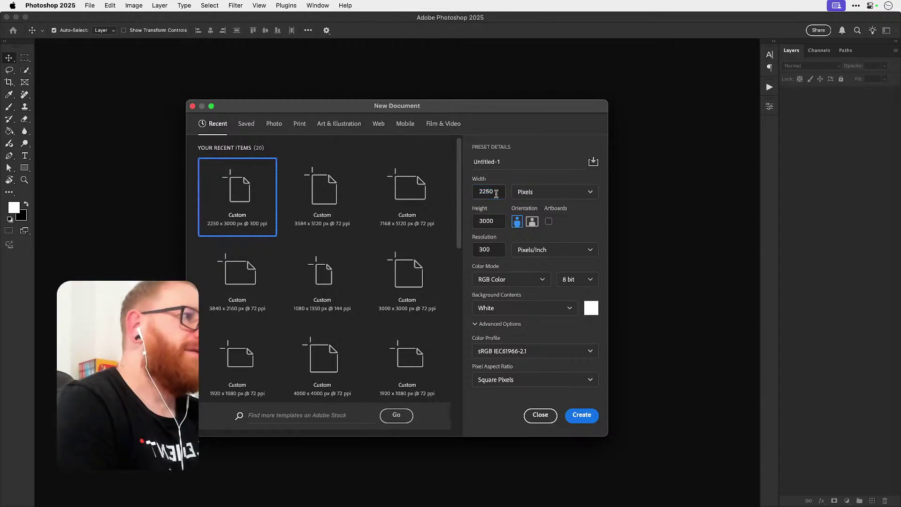
left_click(496, 194)
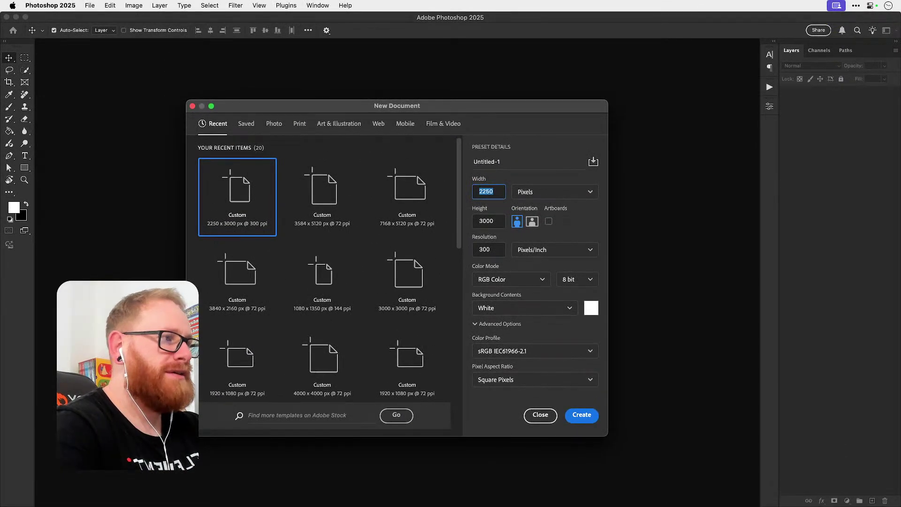
Step: Open The Door.psd, inspect the door at 100% zoom, and toggle the Original layer on and off to compare it with the final image
key("Return")
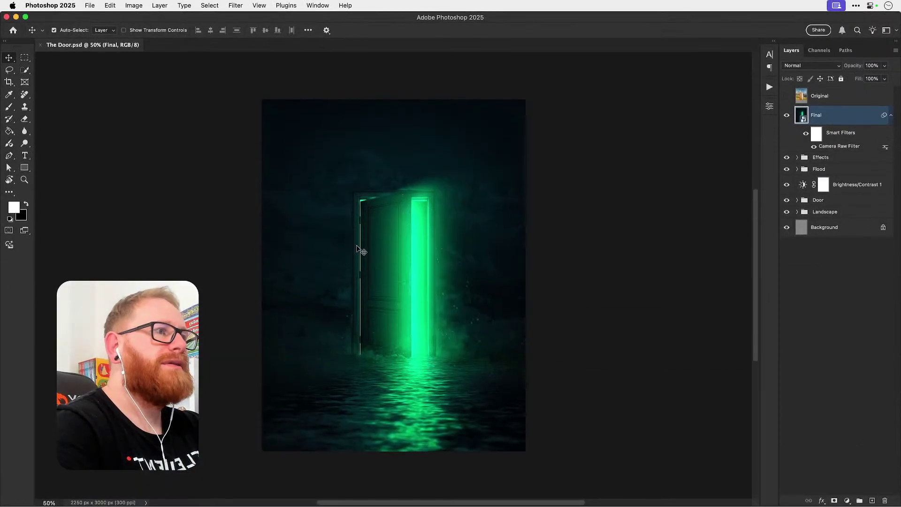
key("super+1")
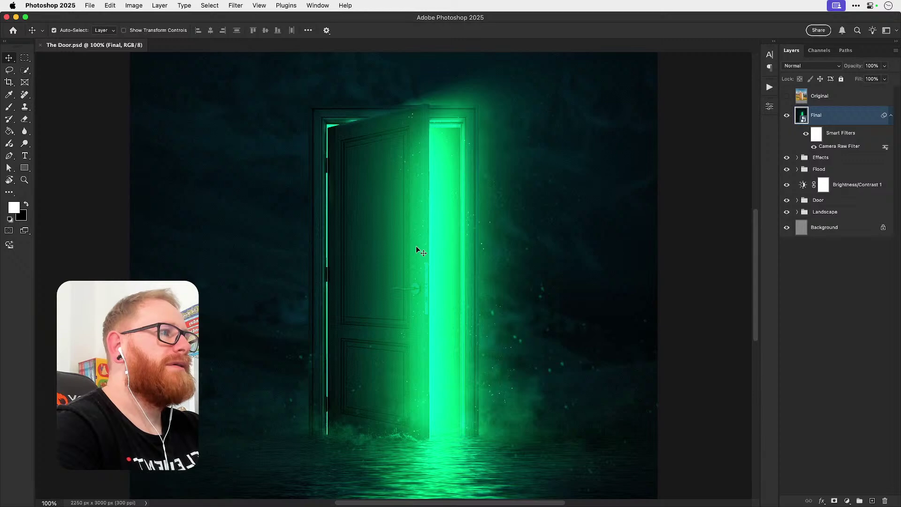
key("super+0")
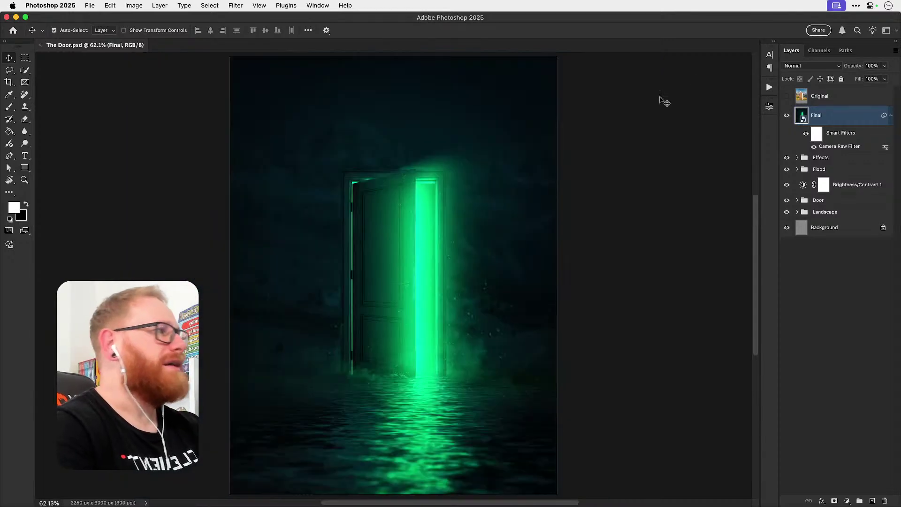
left_click(787, 95)
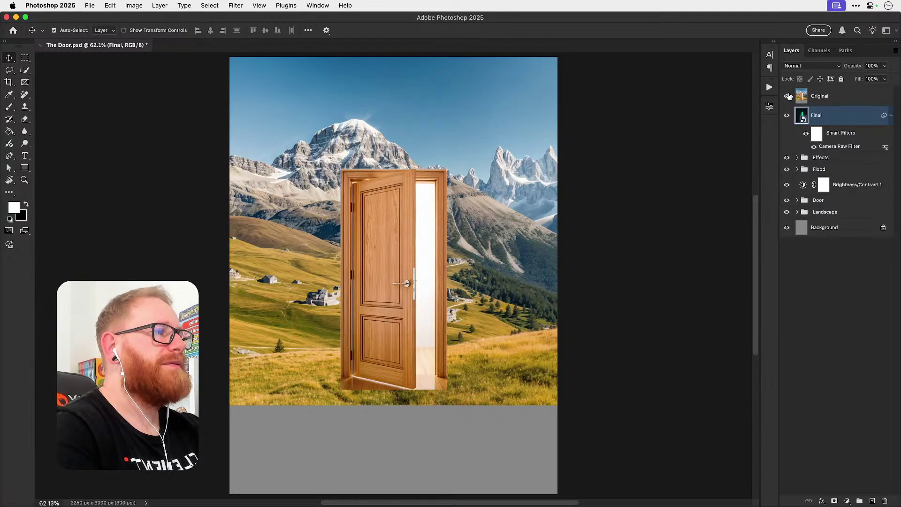
left_click(786, 95)
Step: Close The Door.psd without saving and create a blank 2250 x 3000 px document at 300 ppi with a white background
key("super+w")
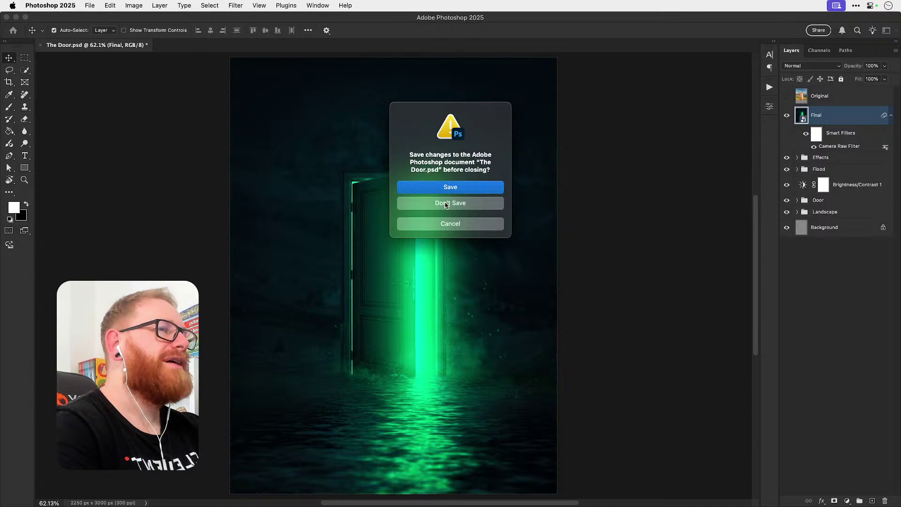
left_click(445, 203)
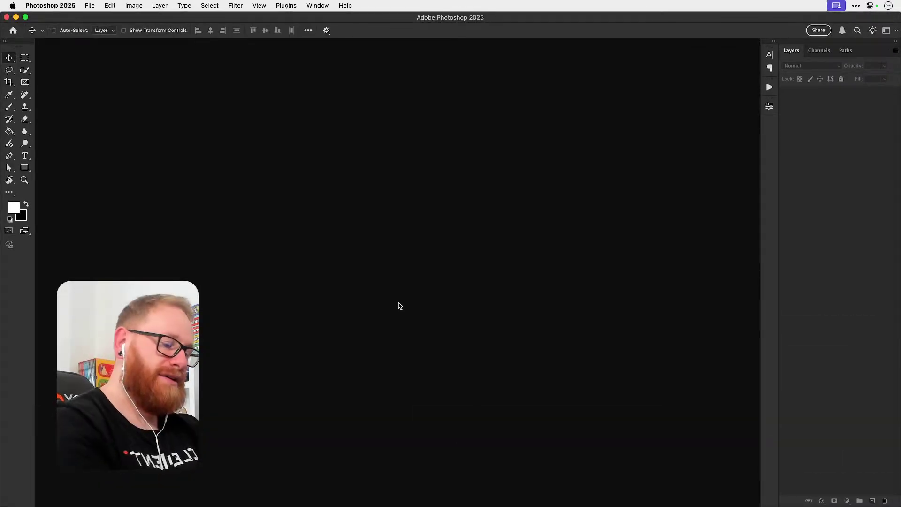
key("super+n")
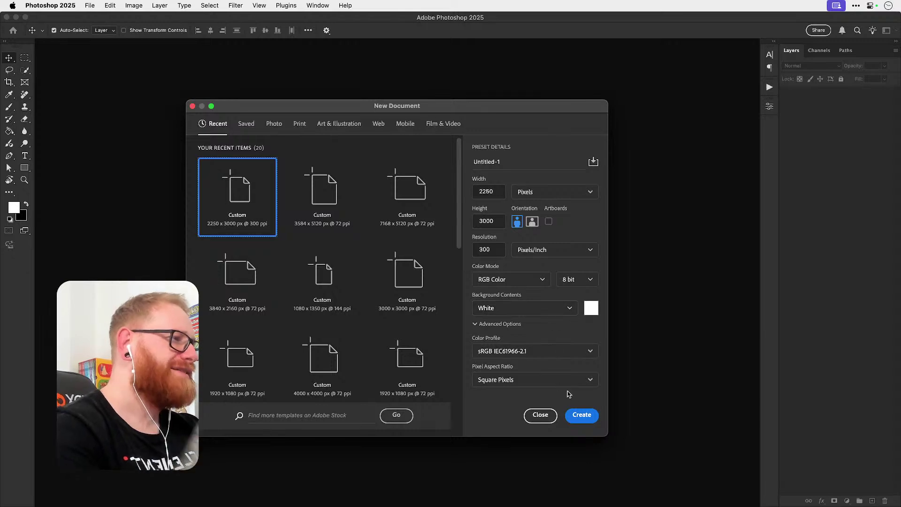
left_click(582, 413)
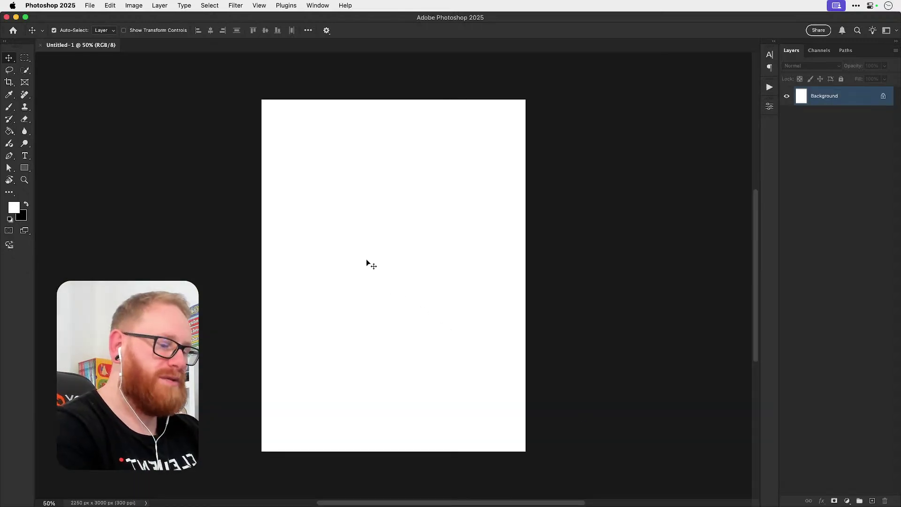
Step: Save the blank document to the Desktop as Whatever.psd in Photoshop format
key("super+s")
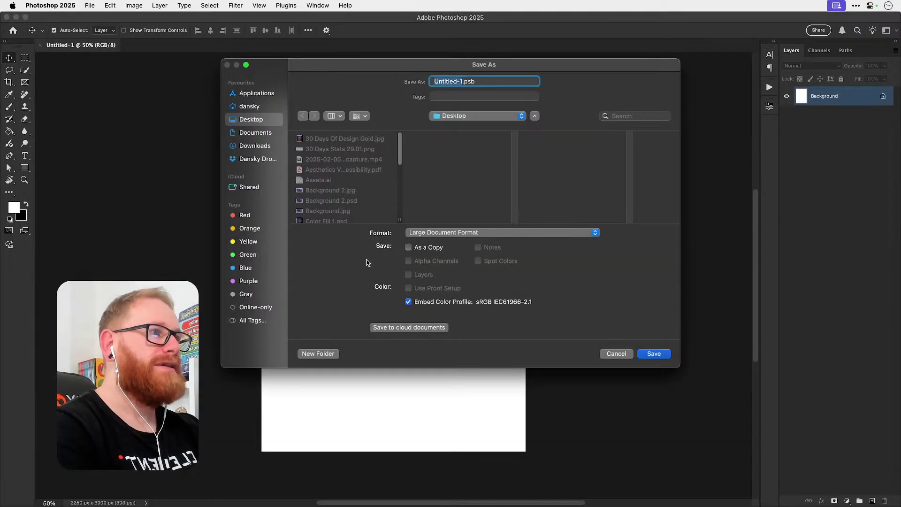
type("Whatever")
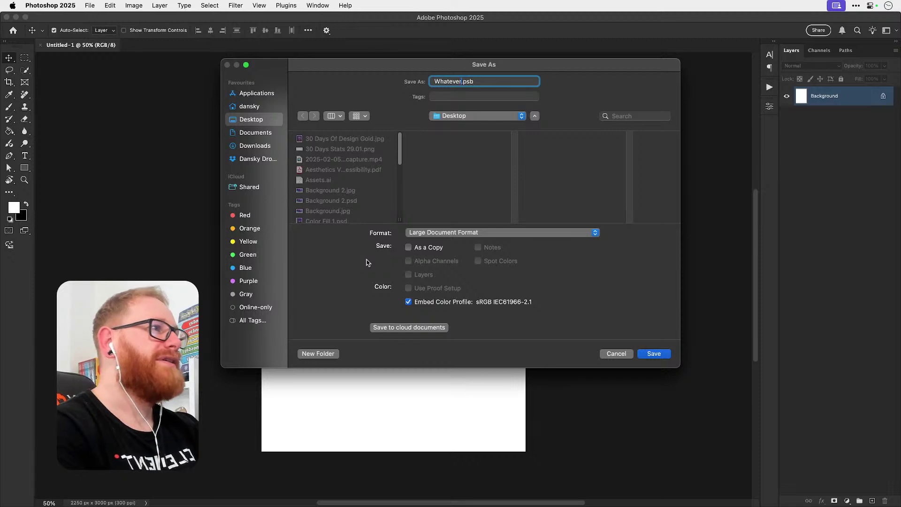
left_click(463, 233)
left_click(459, 222)
key("Return")
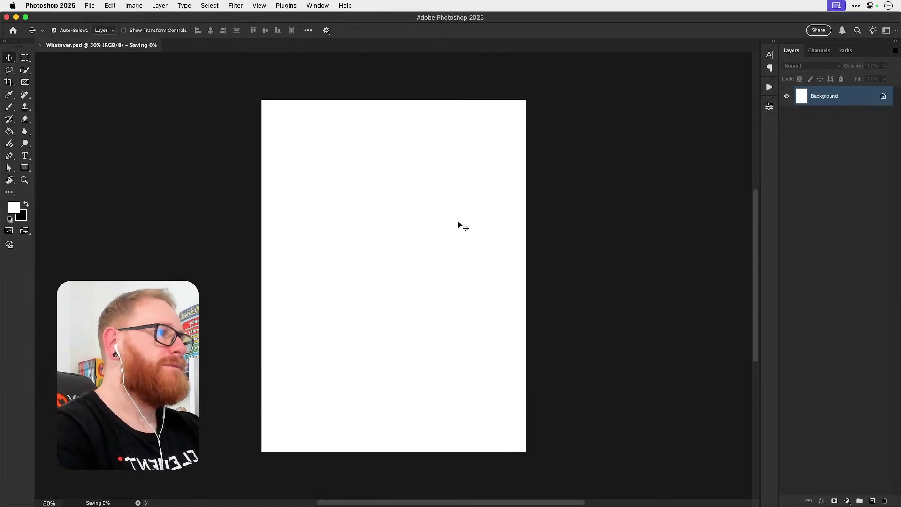
Step: Add an empty layer above the Background and set the foreground colour to mid grey 868686 for the Brush tool
scroll(426, 234, "up", 2)
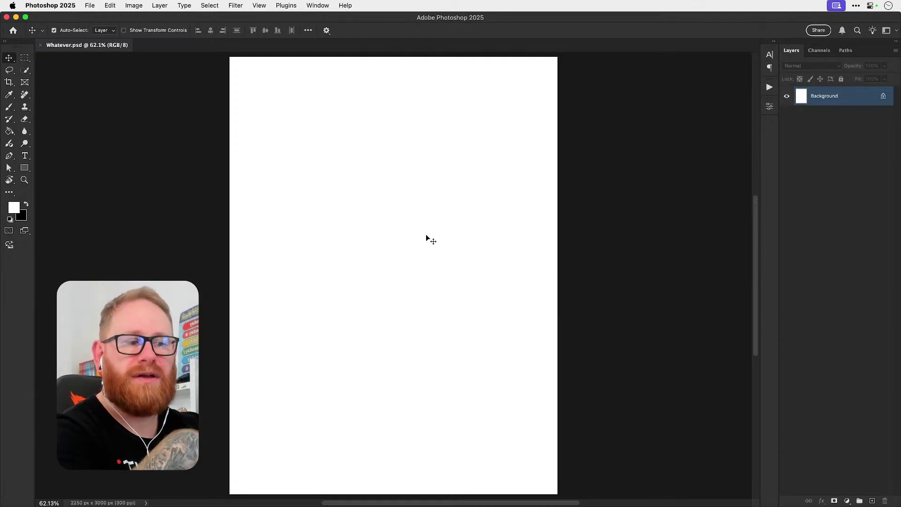
key("b")
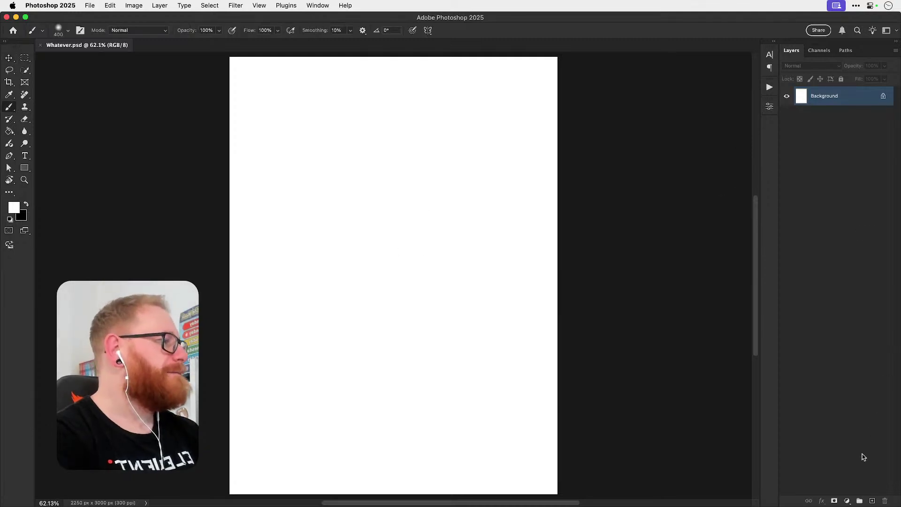
left_click(872, 501)
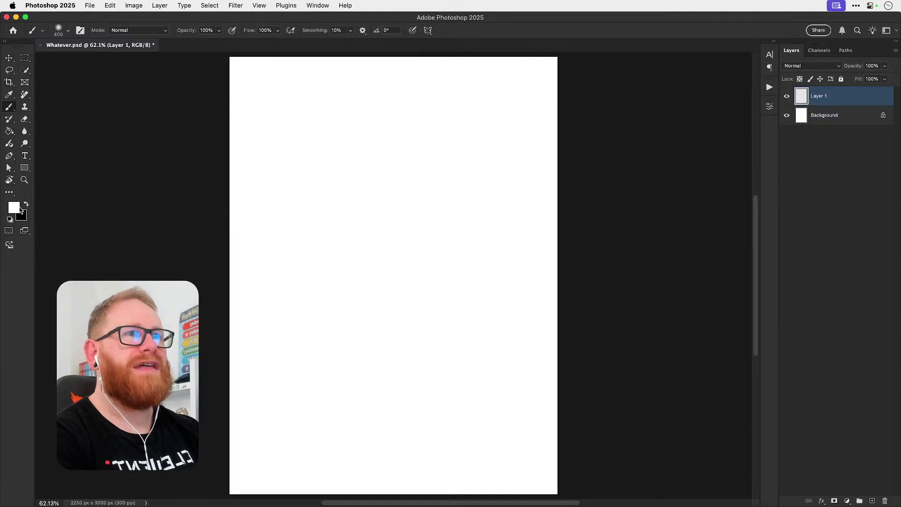
key("i")
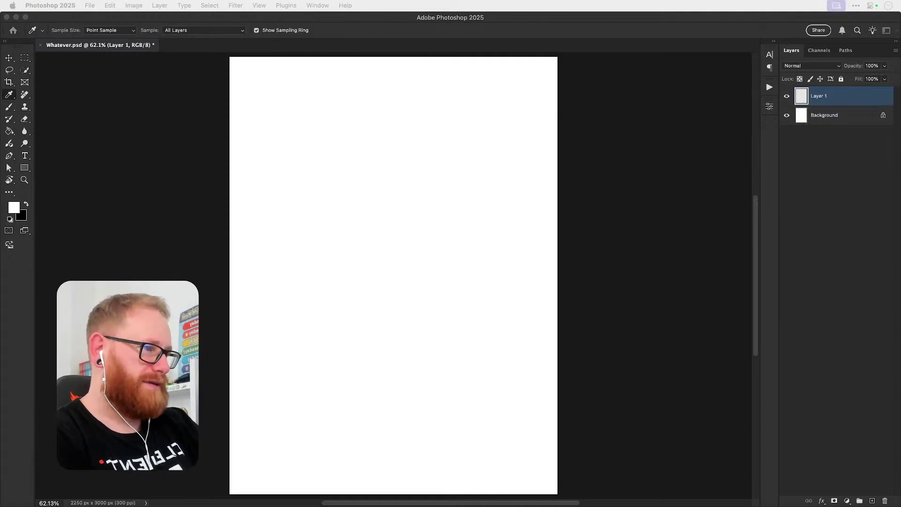
left_click_drag(643, 506, 641, 259)
left_click_drag(643, 332, 593, 335)
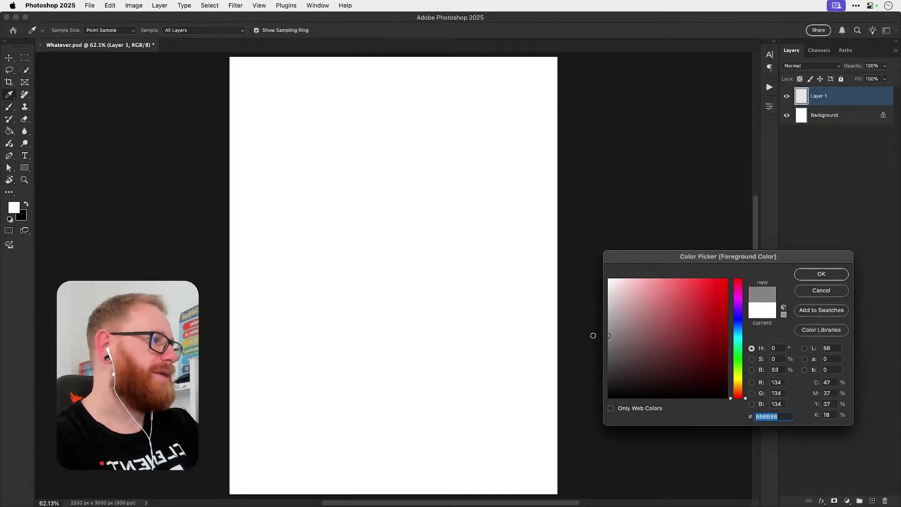
key("Return")
key("b")
Step: Scribble grey and black strokes on Layer 1 with a soft 100 px brush, and delete the layer
key("bracketleft")
key("bracketleft")
key("bracketleft")
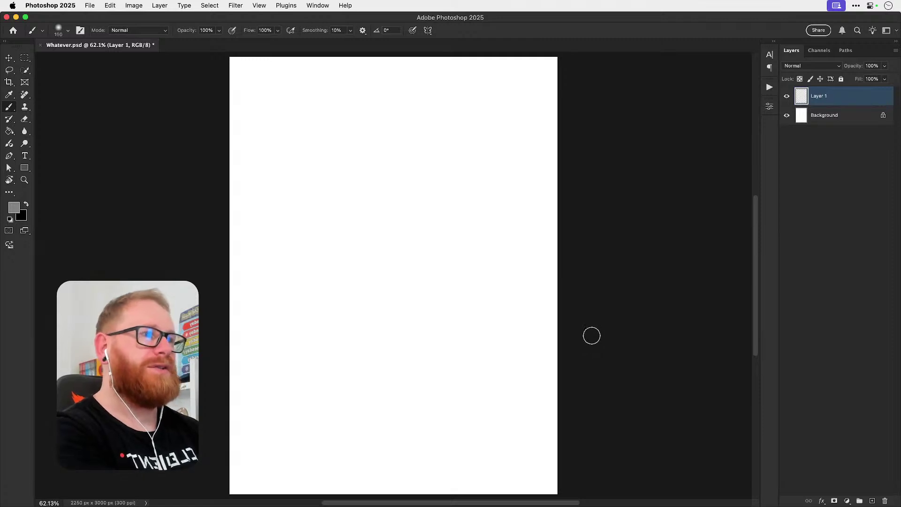
key("bracketleft")
key("bracketleft")
mouse_move(231, 308)
left_mouse_down()
mouse_move(255, 284)
mouse_move(294, 114)
mouse_move(333, 235)
mouse_move(375, 310)
mouse_move(439, 291)
mouse_move(443, 336)
left_mouse_up()
key("x")
mouse_move(300, 331)
left_mouse_down()
mouse_move(288, 405)
mouse_move(294, 328)
mouse_move(338, 349)
mouse_move(323, 385)
mouse_move(304, 348)
mouse_move(361, 350)
left_mouse_up()
key("x")
mouse_move(465, 89)
left_mouse_down()
mouse_move(400, 136)
mouse_move(427, 181)
mouse_move(477, 137)
mouse_move(519, 221)
mouse_move(491, 221)
mouse_move(488, 277)
left_mouse_up()
key("x")
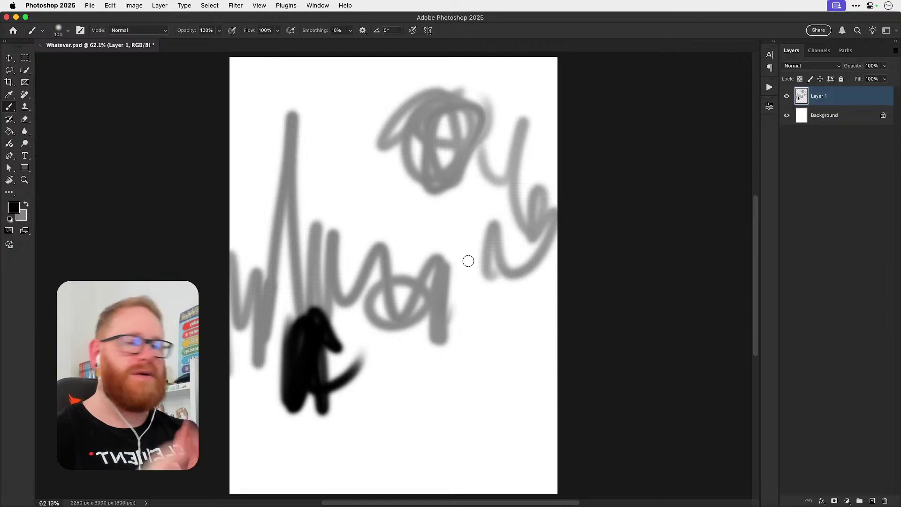
key("v")
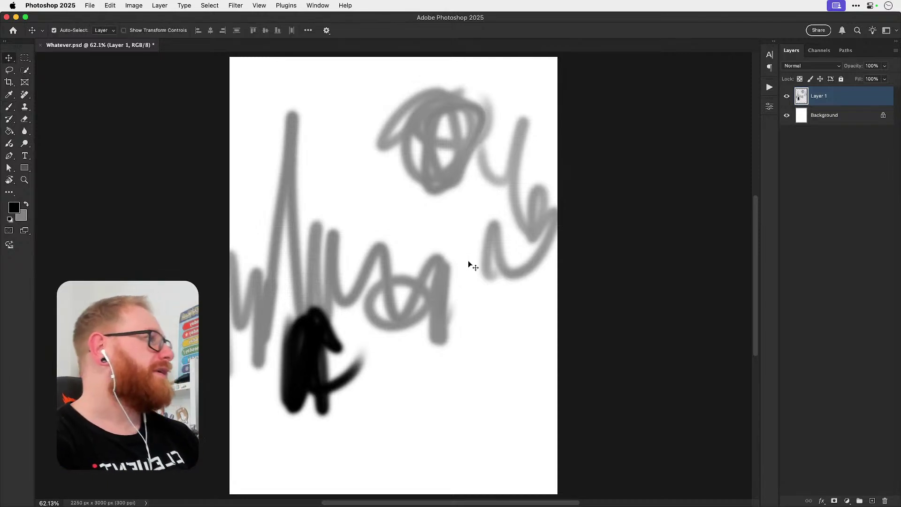
key("Delete")
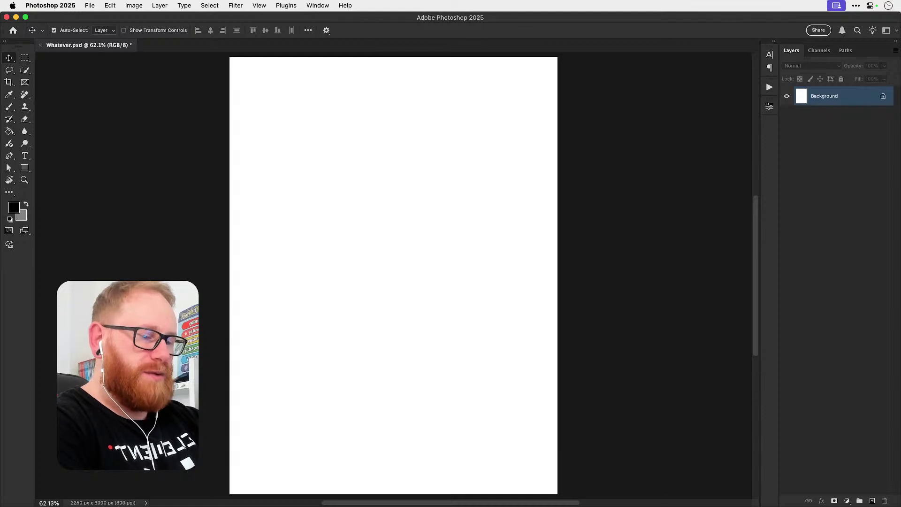
key("super+Tab")
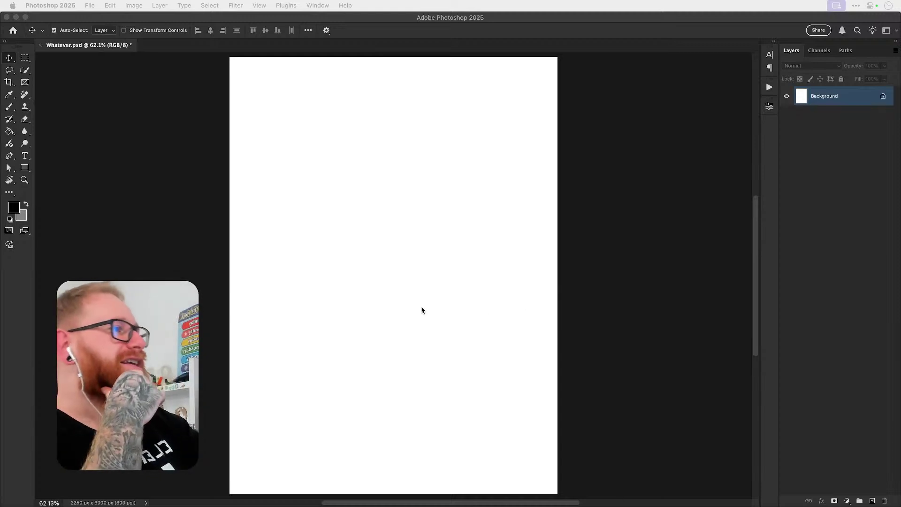
left_click(407, 283)
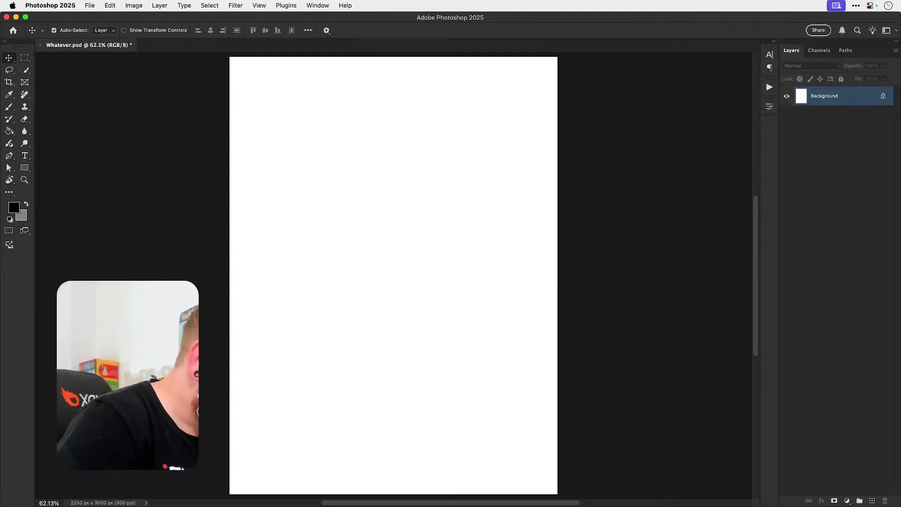
key("super")
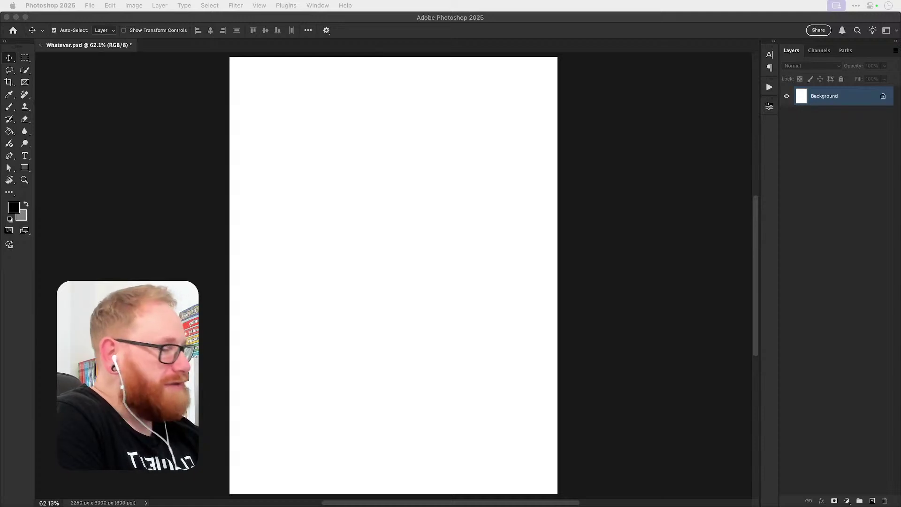
key("super+Tab")
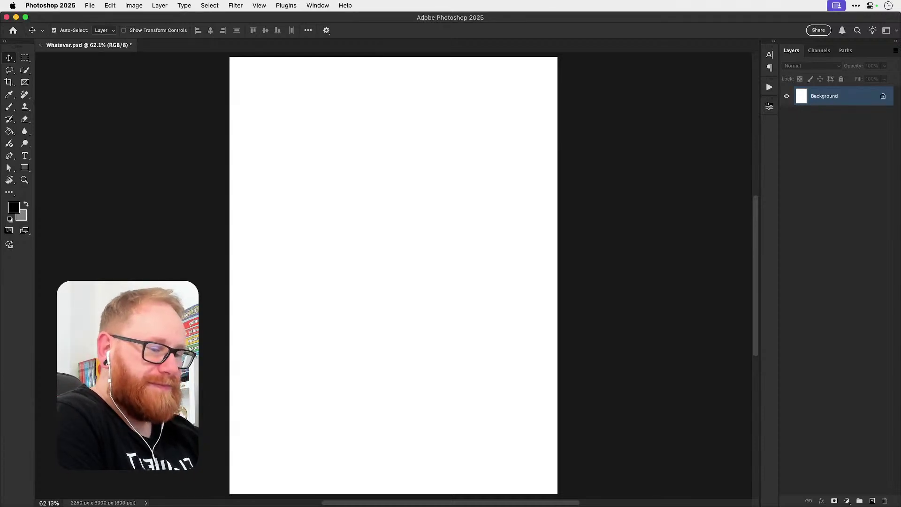
Step: Switch to Visual Electric in Chrome, enlarge its window to fill the screen, and create a new canvas
key("super+Tab")
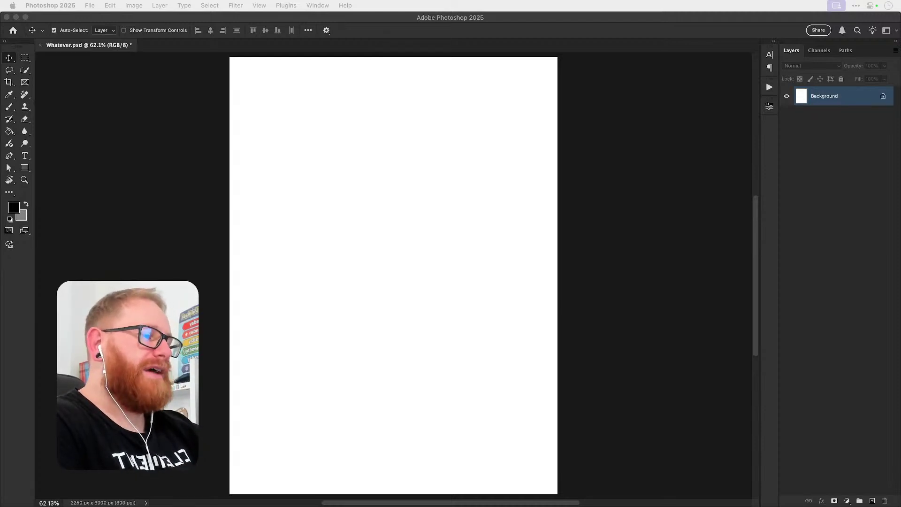
left_click_drag(587, 506, 573, 223)
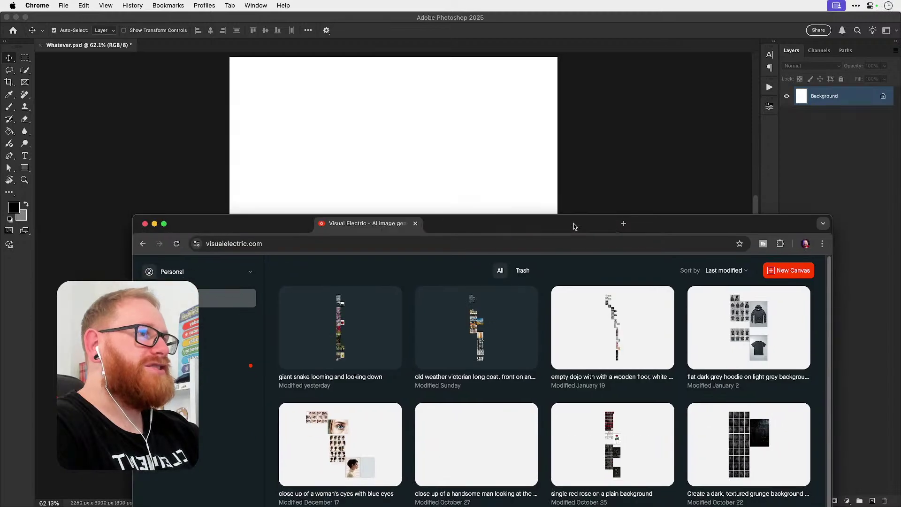
left_click(164, 224)
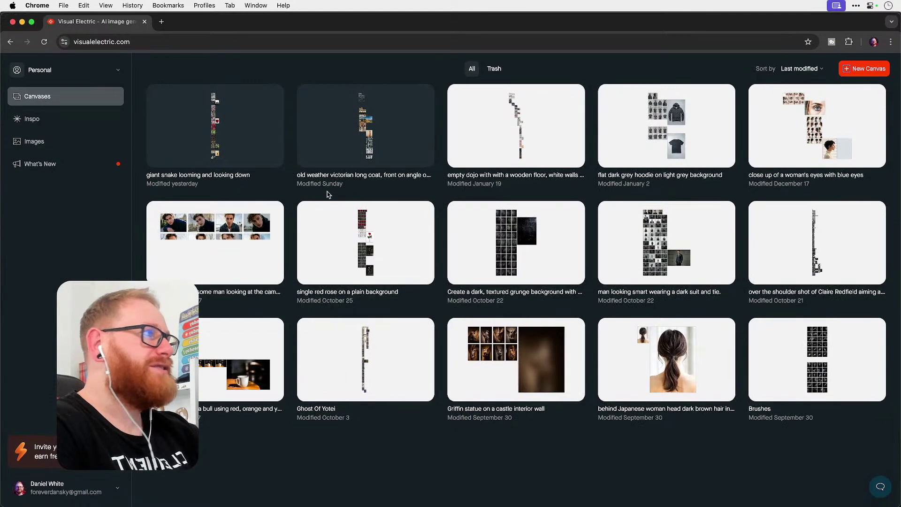
left_click(860, 74)
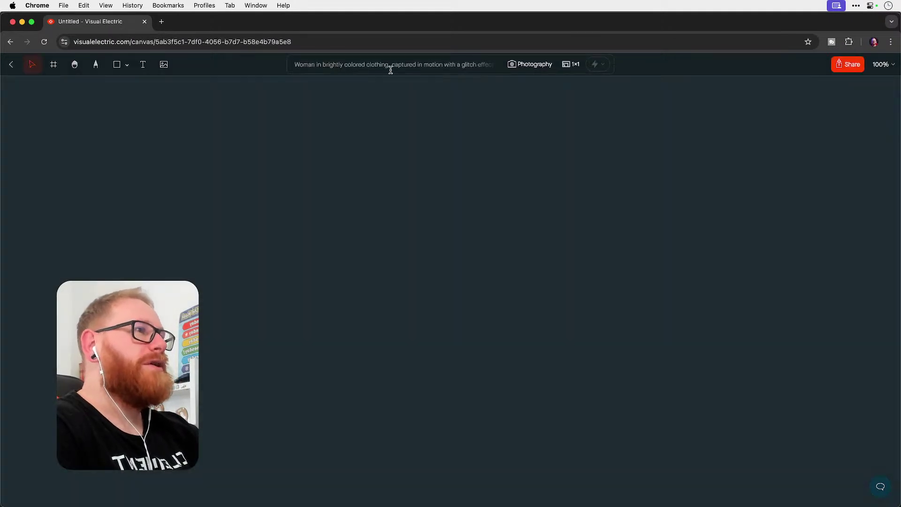
Step: Enter "Octopus" as the image generation prompt, correcting its spelling
left_click(390, 69)
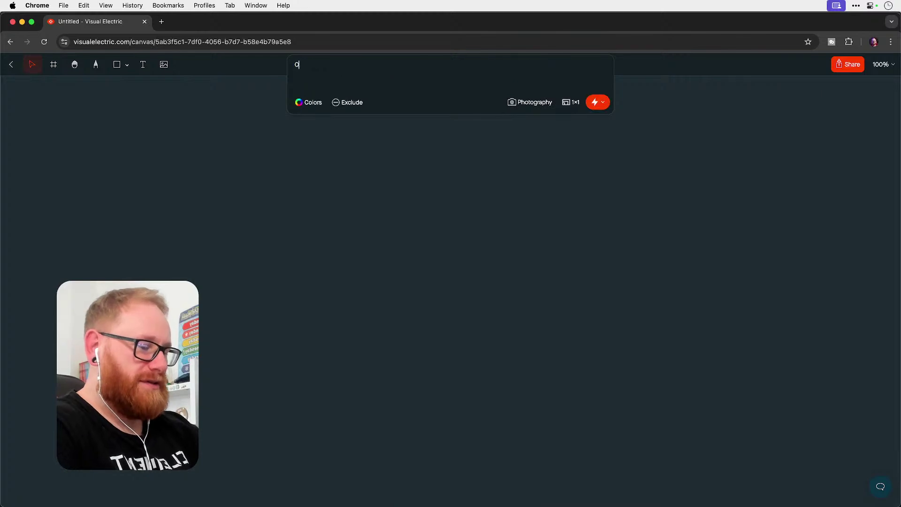
type("Octpous")
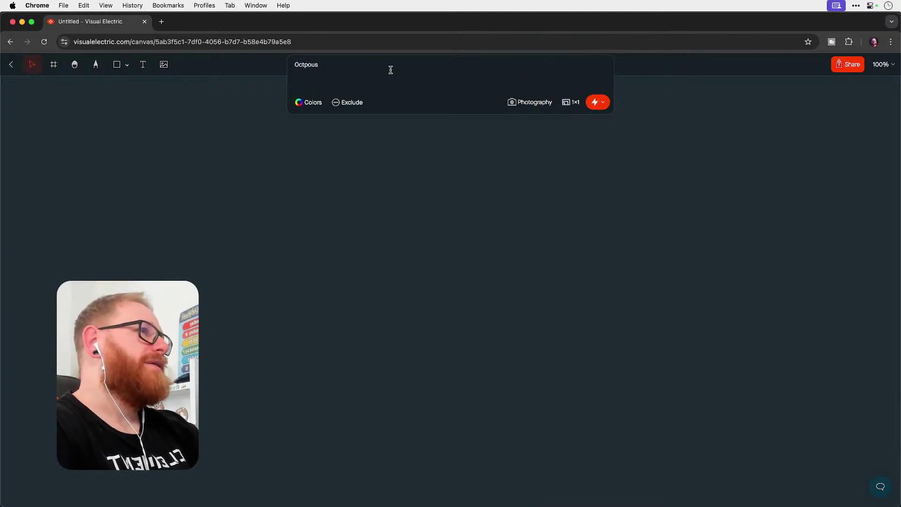
left_click_drag(303, 65, 343, 64)
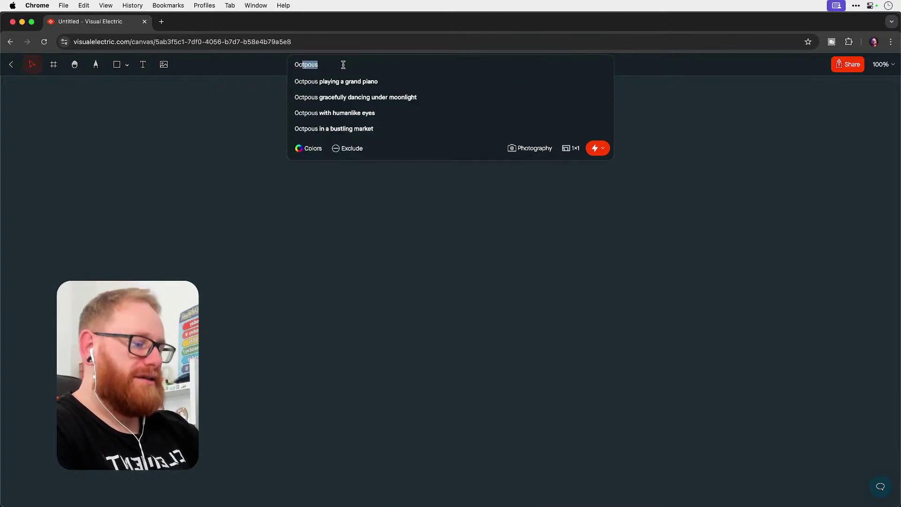
type("topus")
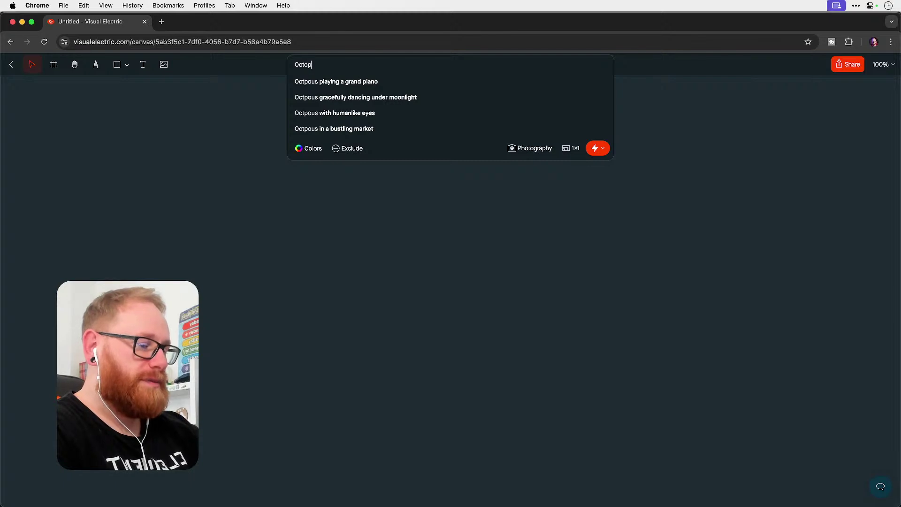
Step: Set the aspect ratio to Portrait 3×4 and generate the octopus images
left_click(571, 148)
left_click(514, 203)
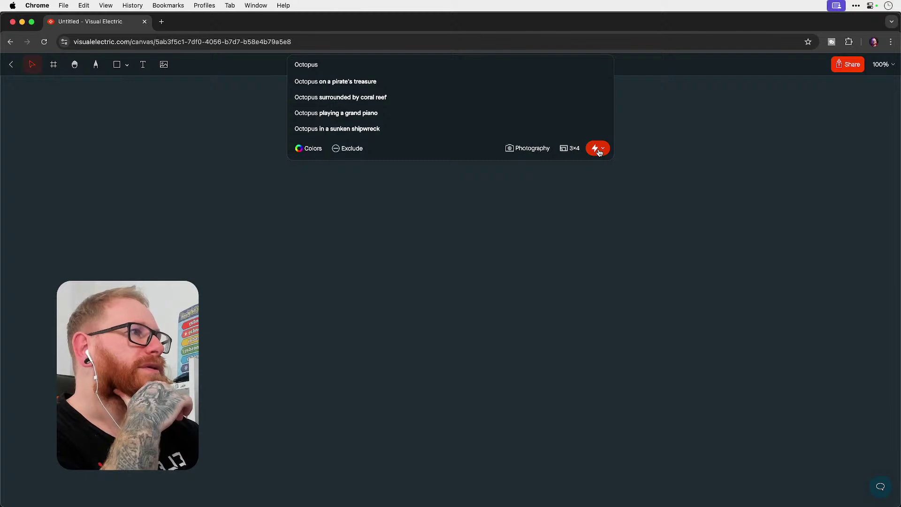
left_click(570, 147)
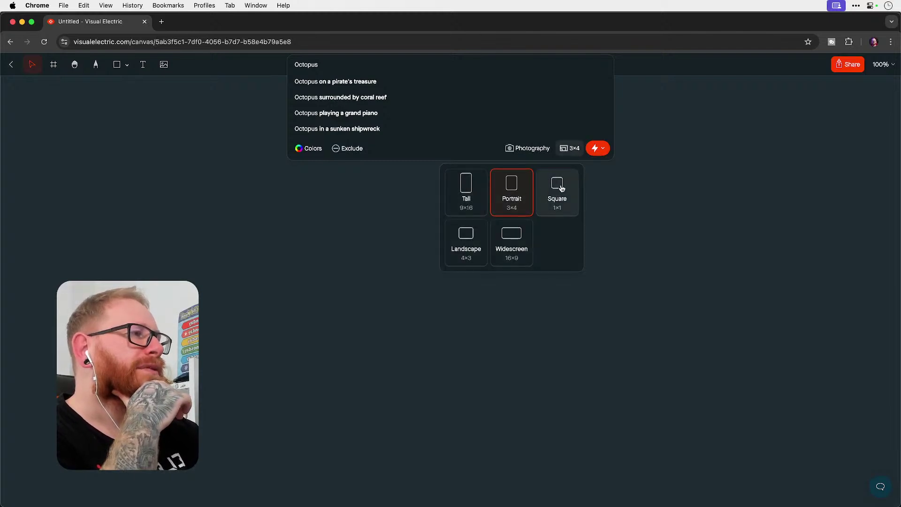
left_click(515, 195)
left_click(594, 149)
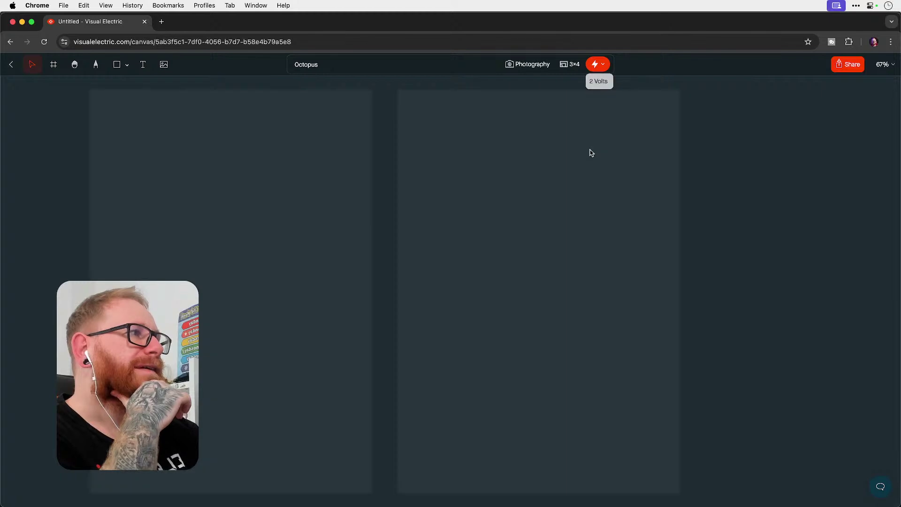
Step: Set the output to 4 images per run and generate another batch from the Octopus prompt
left_click(600, 65)
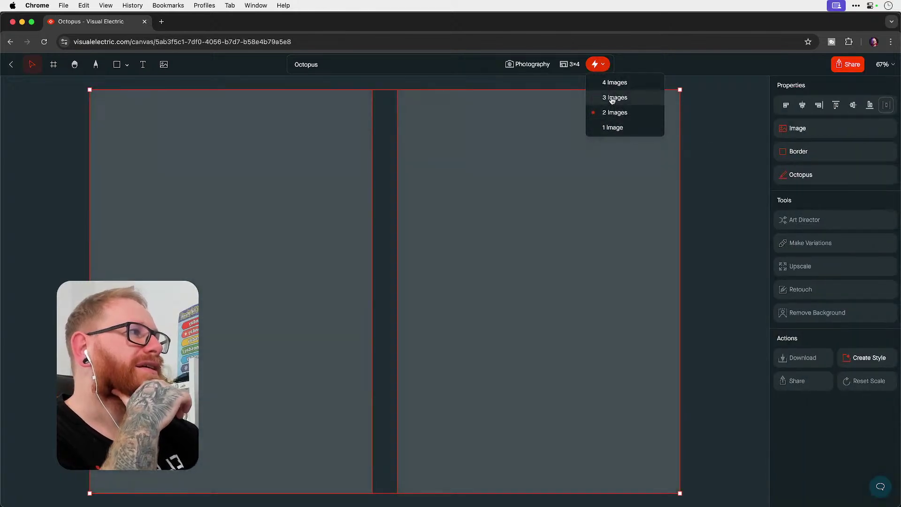
left_click(614, 82)
left_click(594, 65)
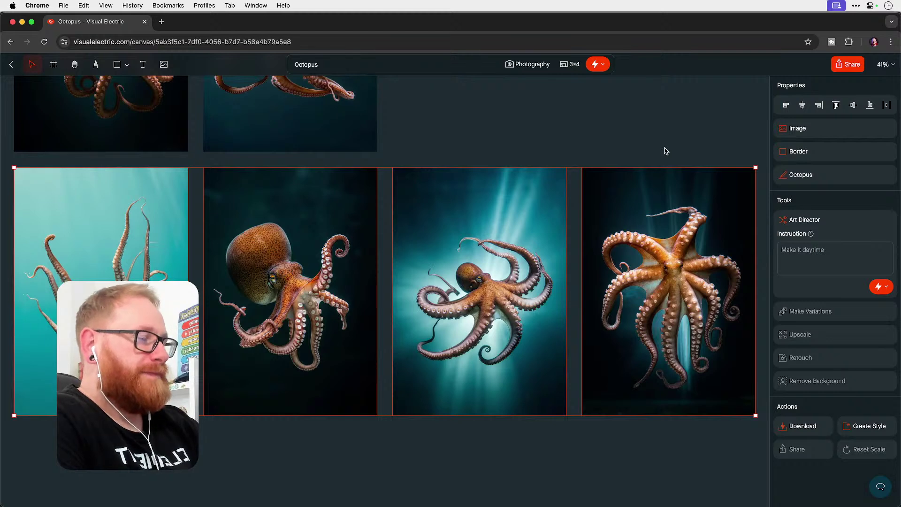
Step: Extend the prompt to "Octopus tentacles" and generate a new row of images
key("super+minus")
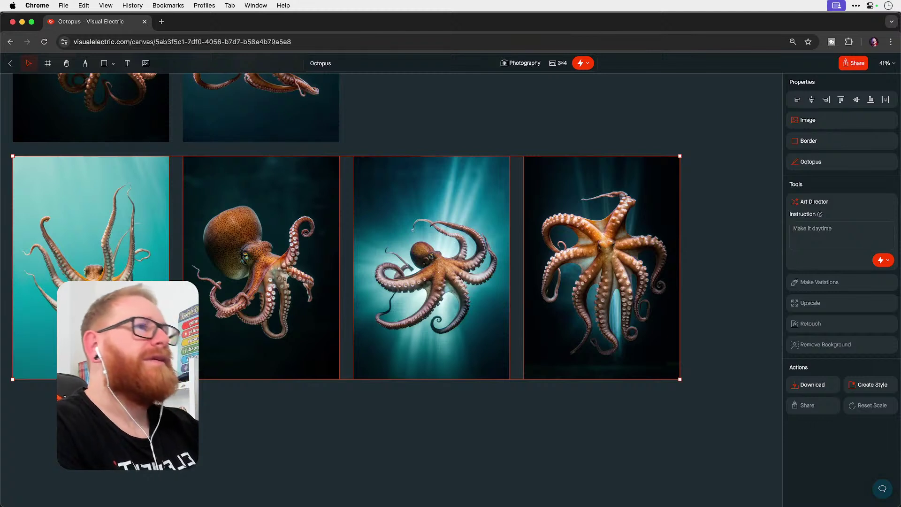
scroll(309, 327, "up", 5)
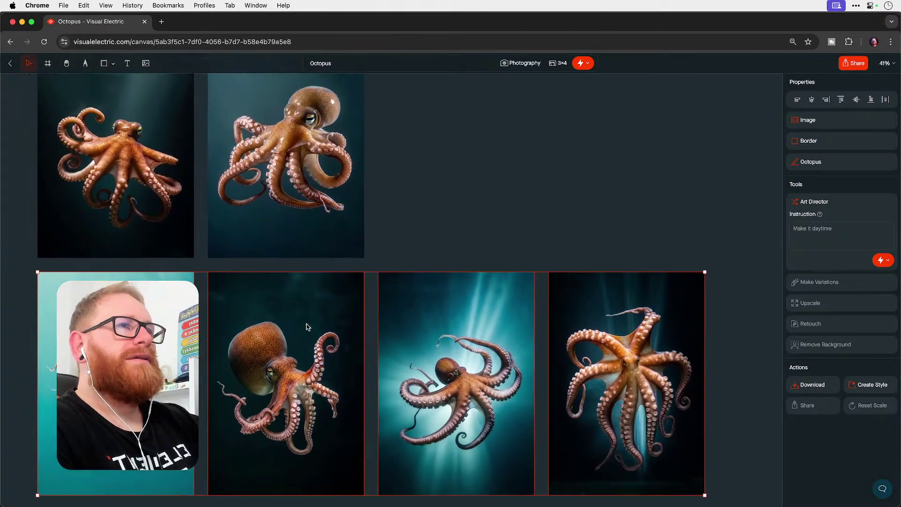
scroll(307, 327, "up", 3)
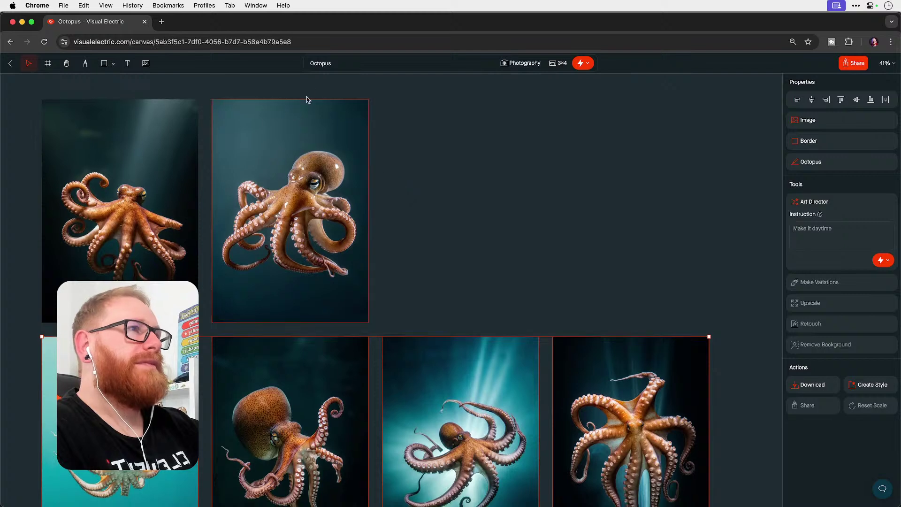
left_click(349, 63)
type("tentacles")
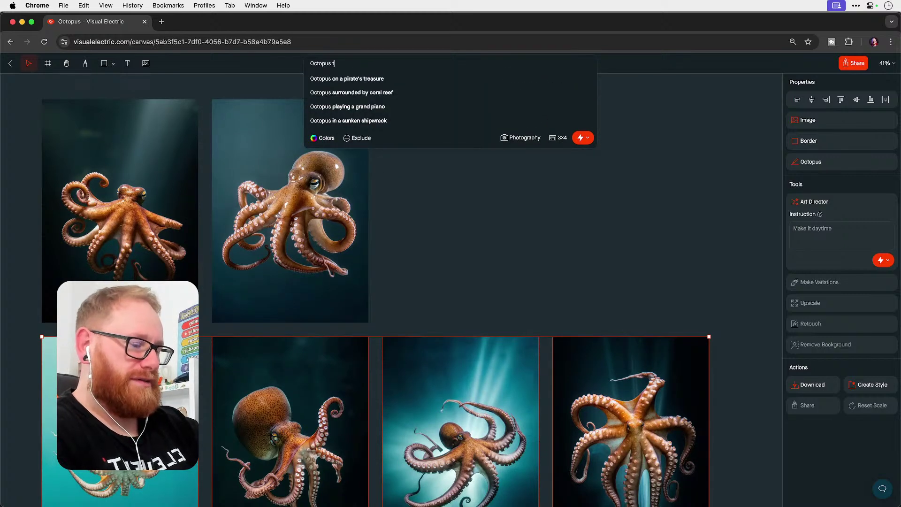
key("Return")
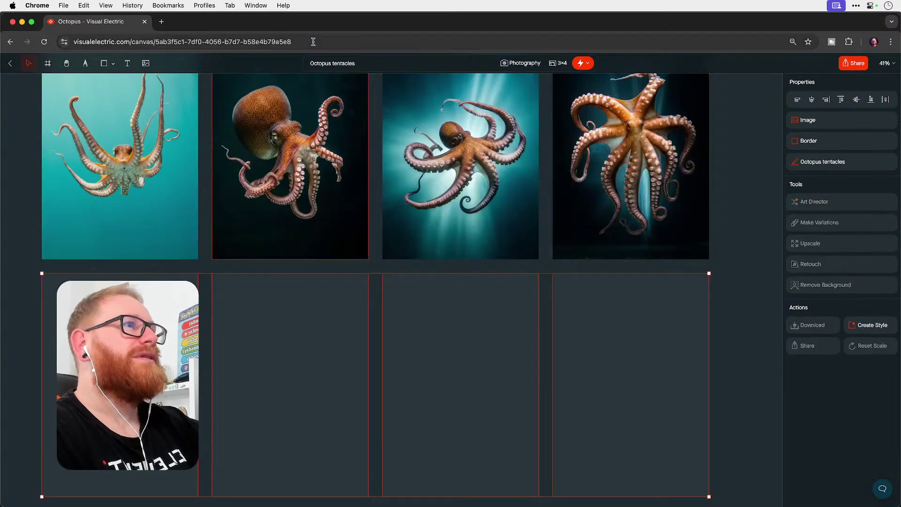
Step: Shorten the prompt to "tentacles" and generate another row of images
double_click(332, 62)
key("BackSpace")
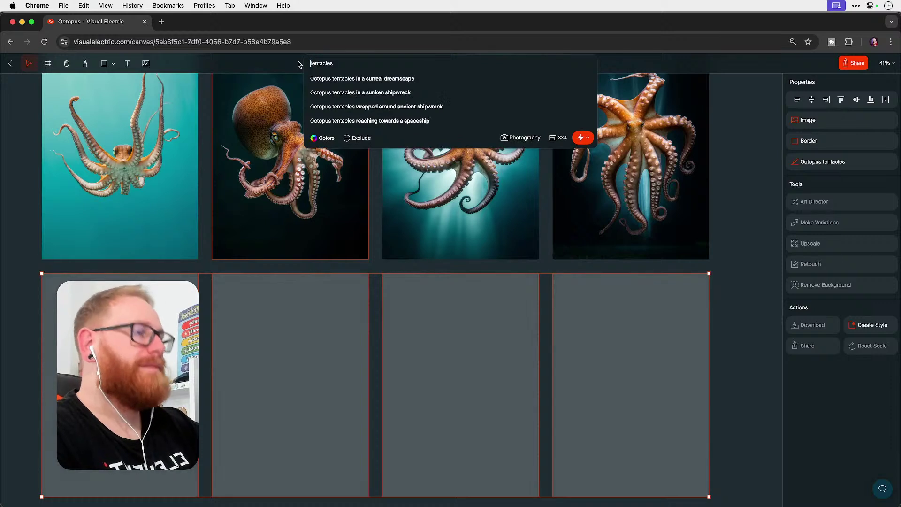
key("Return")
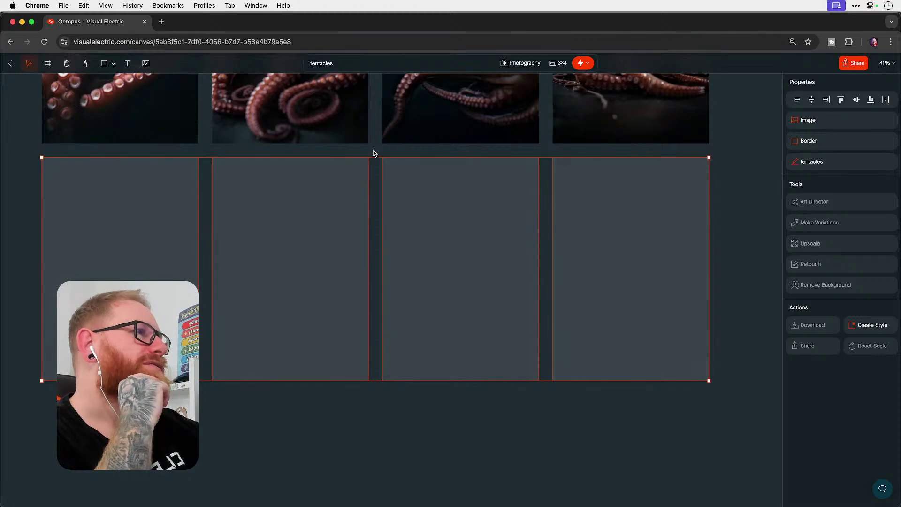
Step: Clear the selection and look over the generated octopus and tentacle rows, including an overview of the whole canvas
left_click(374, 149)
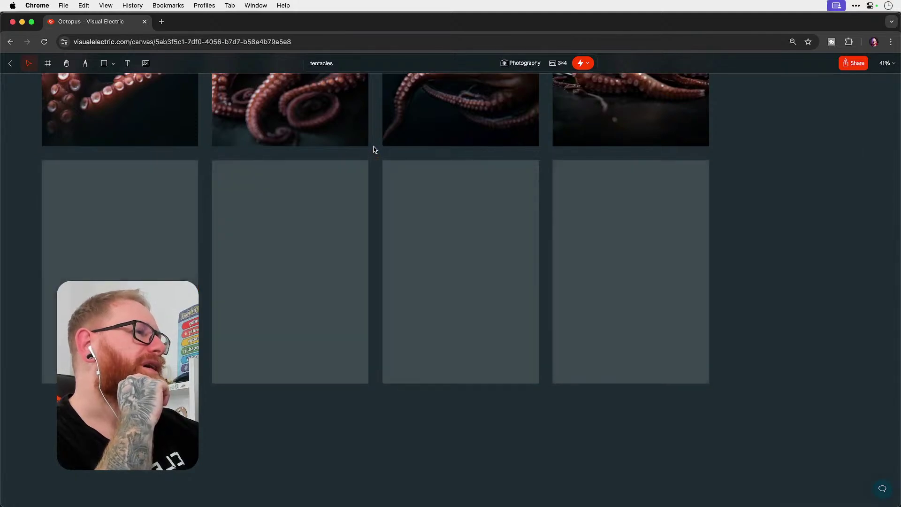
scroll(375, 150, "up", 5)
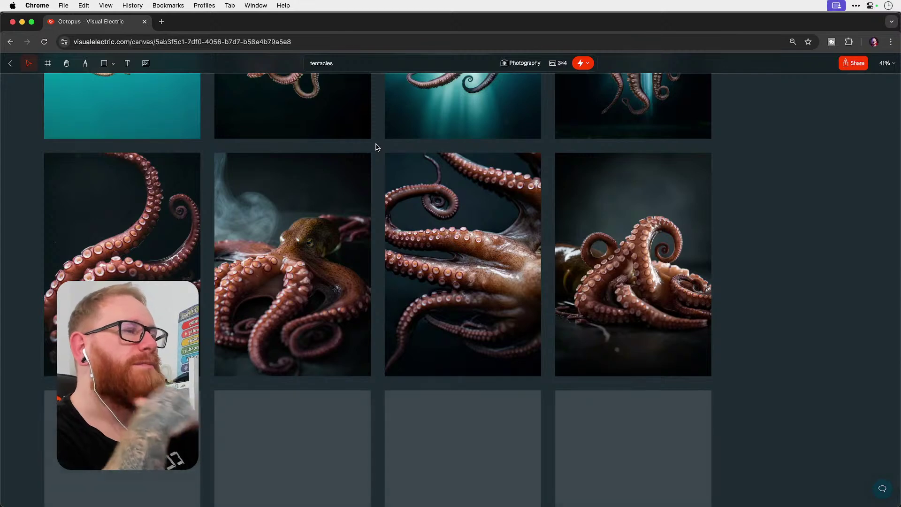
scroll(376, 148, "up", 2)
scroll(376, 148, "up", 5)
scroll(376, 147, "left", 1)
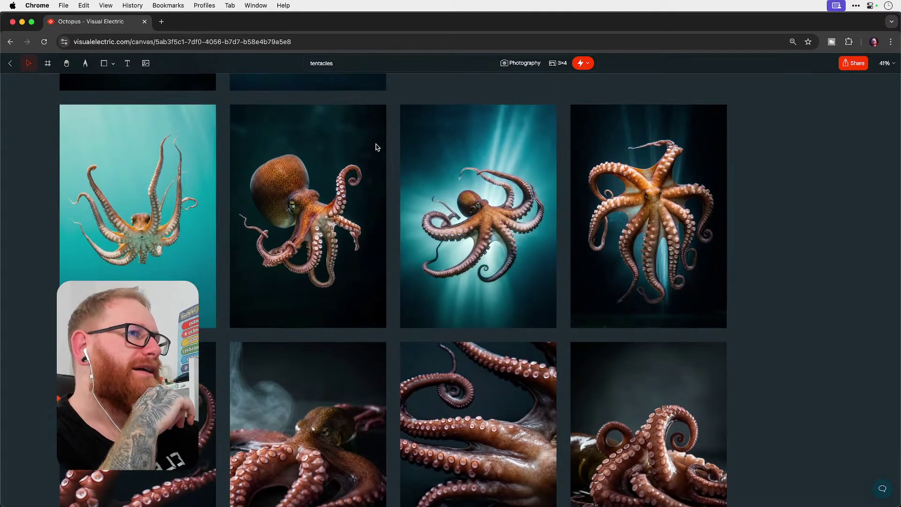
scroll(376, 147, "up", 1)
scroll(376, 147, "left", 1)
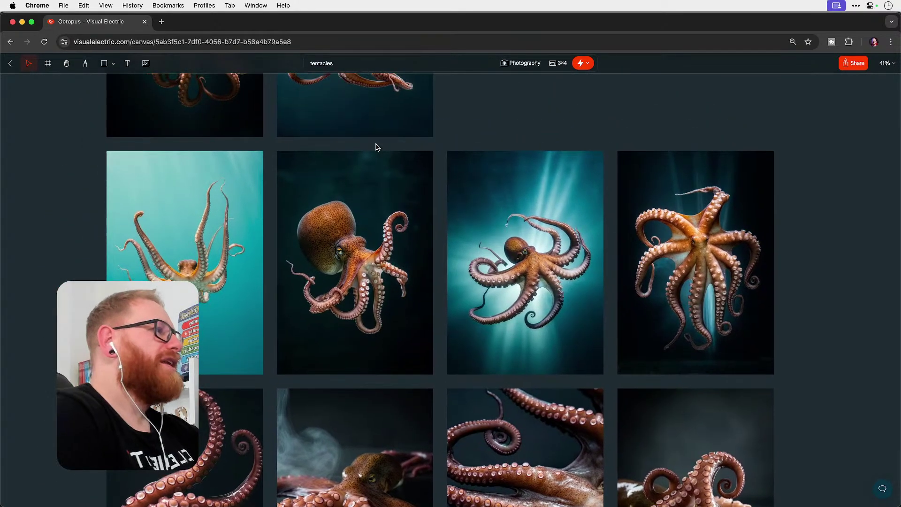
scroll(376, 147, "up", 2)
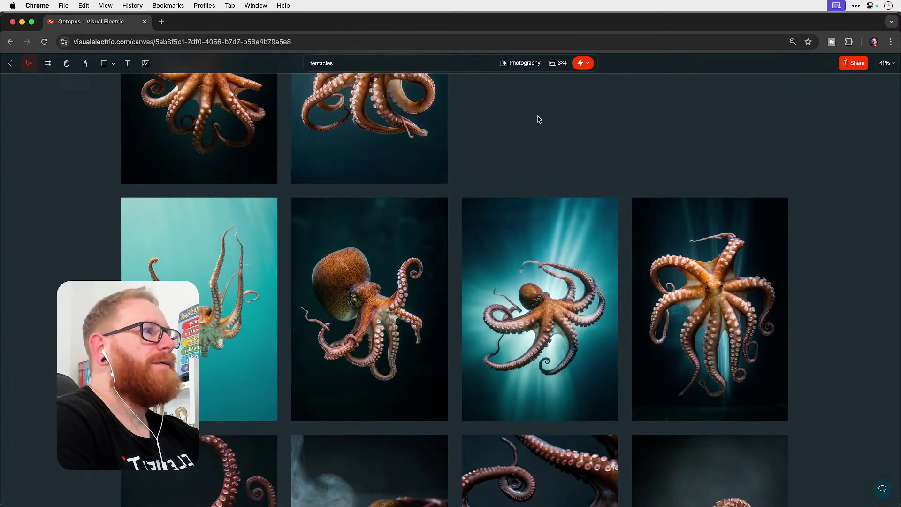
scroll(539, 119, "down", 5)
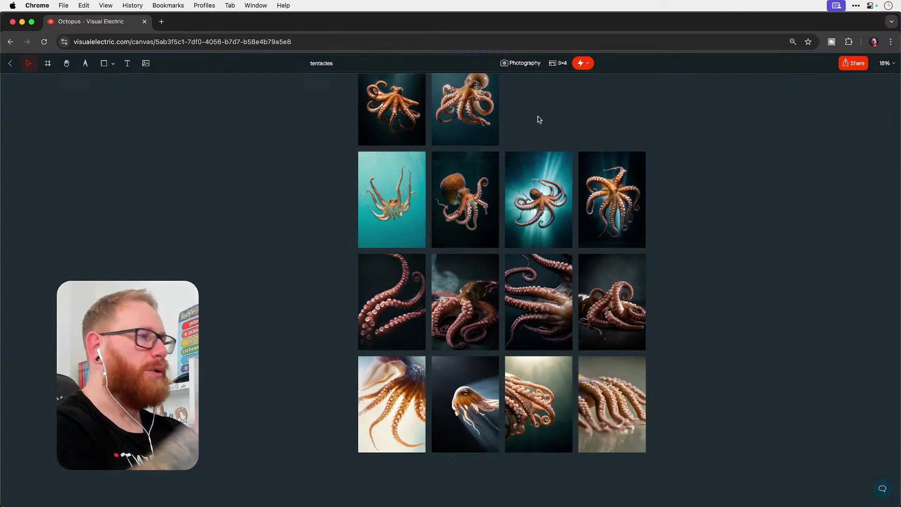
Step: Compare the octopus with blue light rays against the other octopus images, and examine the dark tentacle row up close
left_click(541, 154)
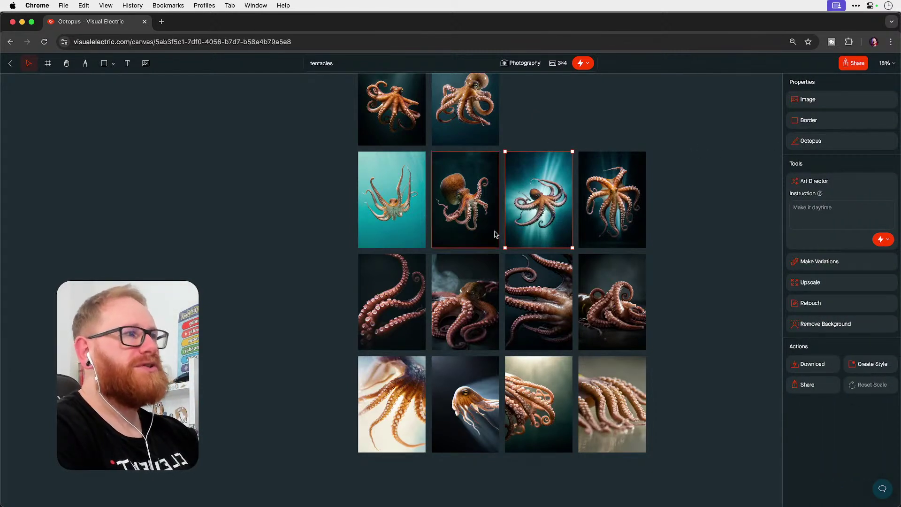
scroll(495, 234, "right", 2)
scroll(495, 235, "up", 1)
scroll(495, 234, "right", 5)
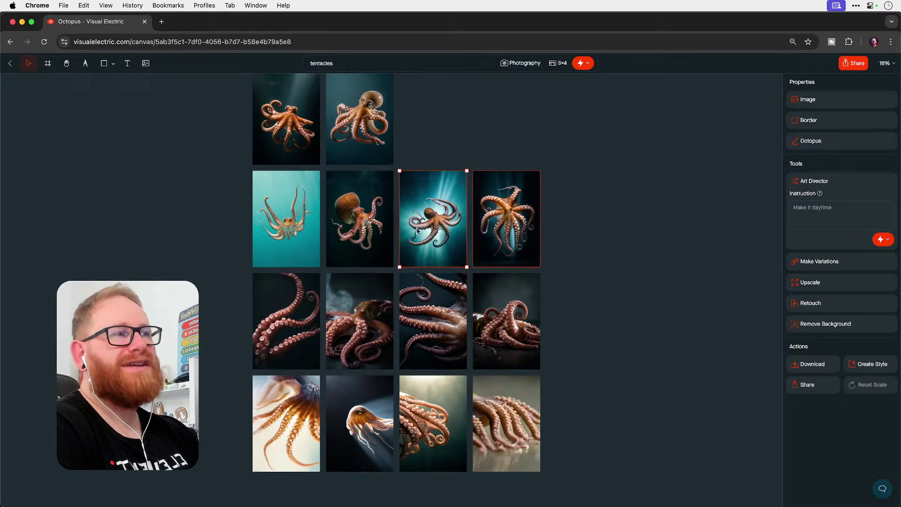
scroll(347, 244, "up", 5)
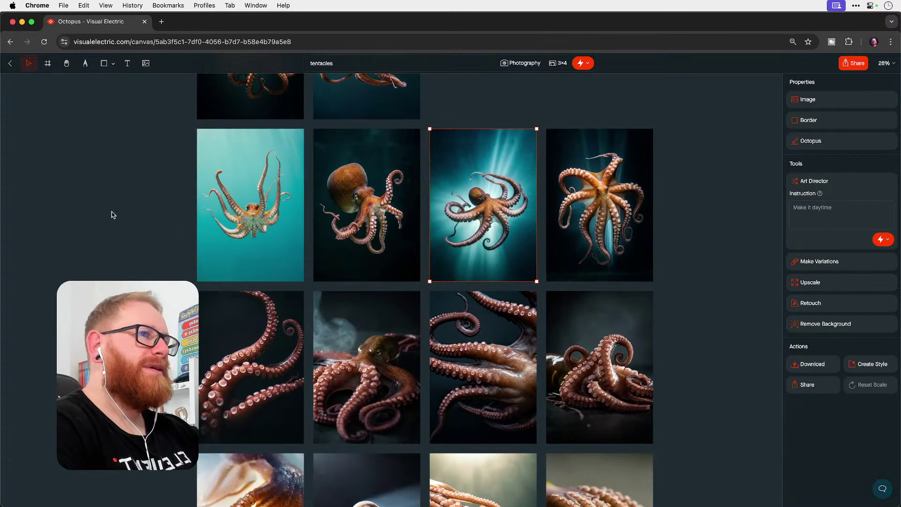
left_click(96, 206)
scroll(97, 206, "up", 6)
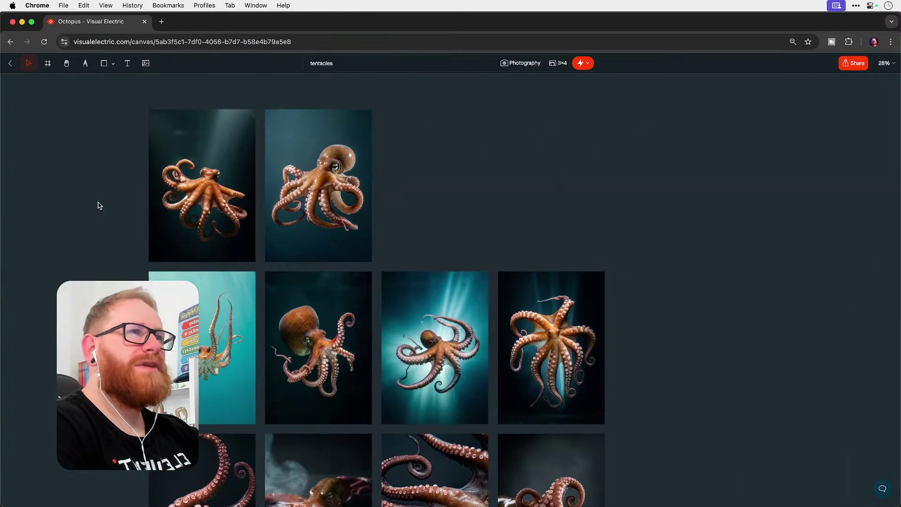
scroll(98, 205, "left", 3)
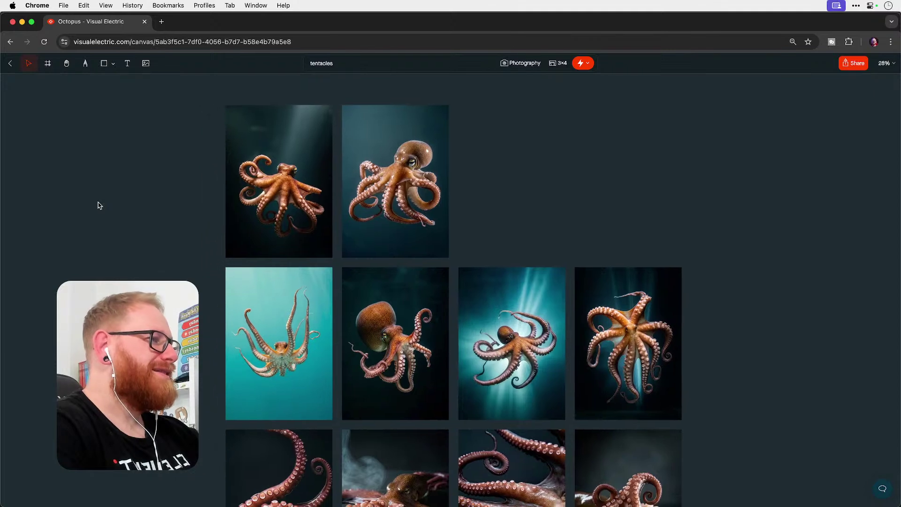
scroll(98, 205, "right", 1)
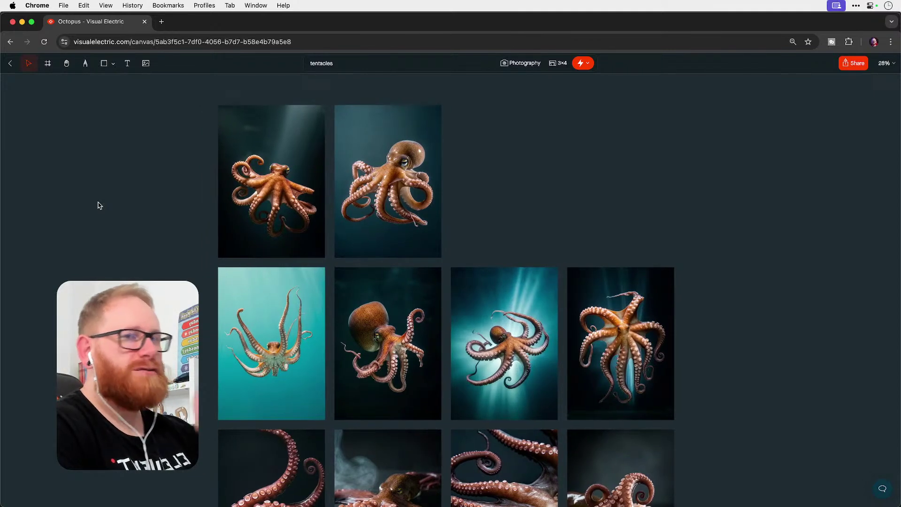
scroll(98, 205, "down", 8)
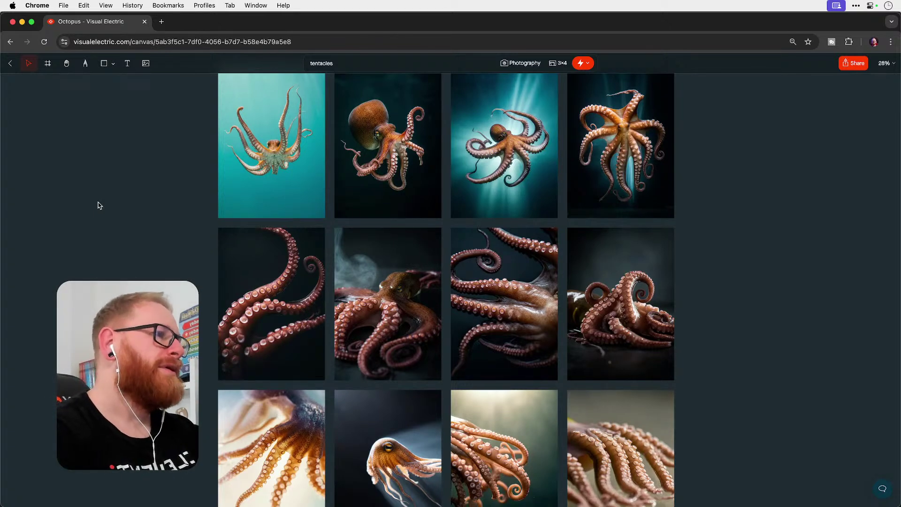
key("super+equal")
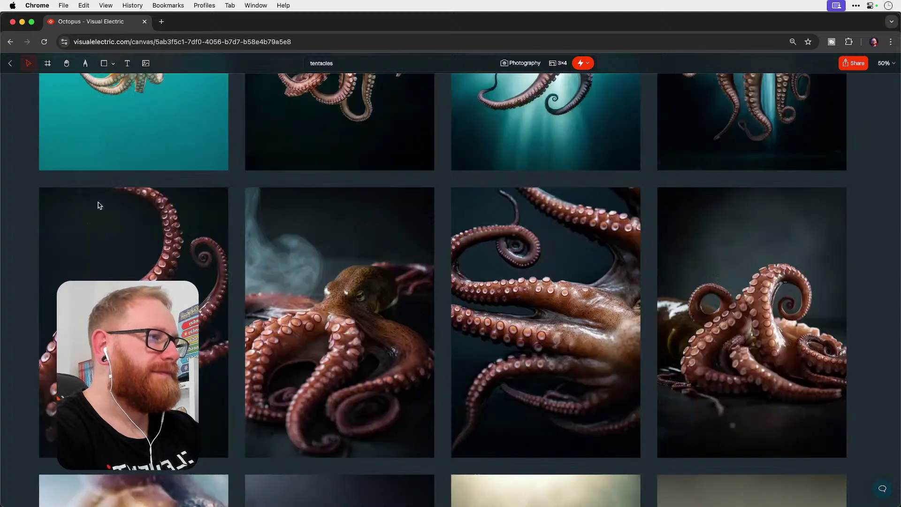
scroll(99, 206, "left", 1)
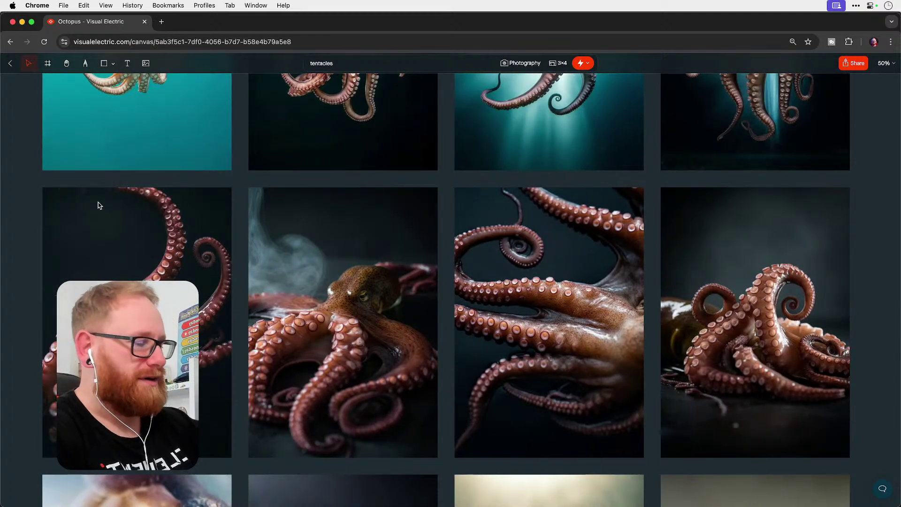
Step: Replace the prompt with "squid" and generate a new row of images
key("super+minus")
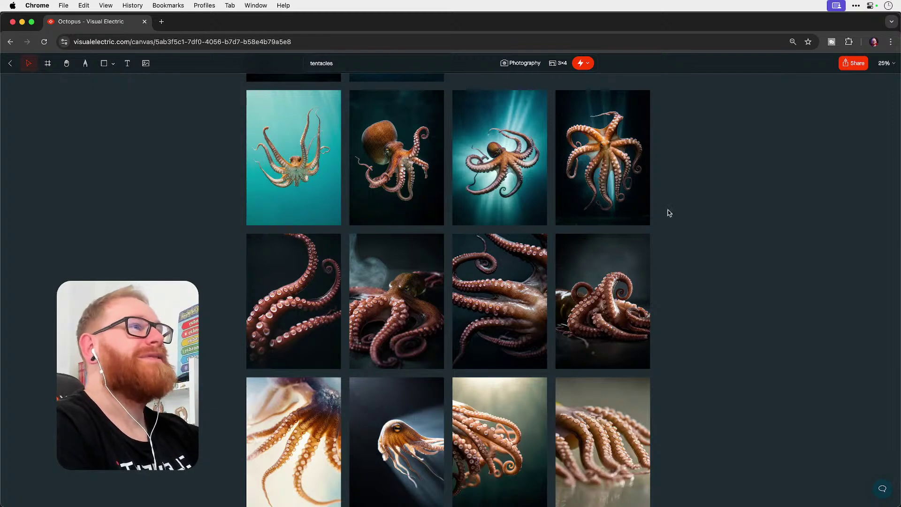
left_click(382, 60)
type("squid")
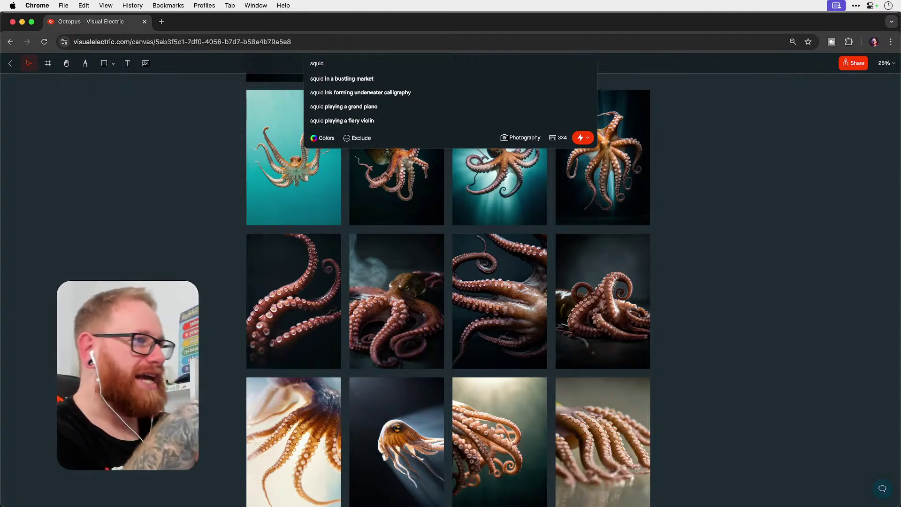
key("Return")
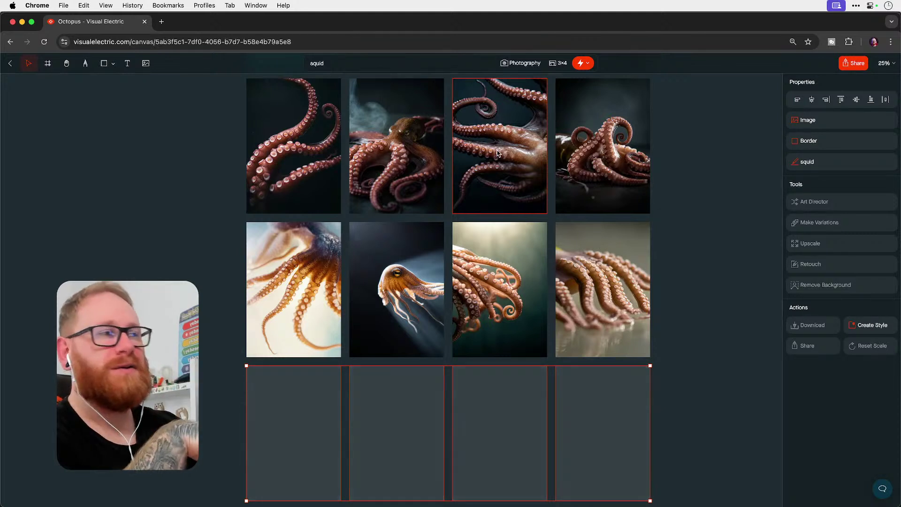
Step: Replace the prompt with "octopus floating up tentacles together" and generate a new row of images
left_click(340, 62)
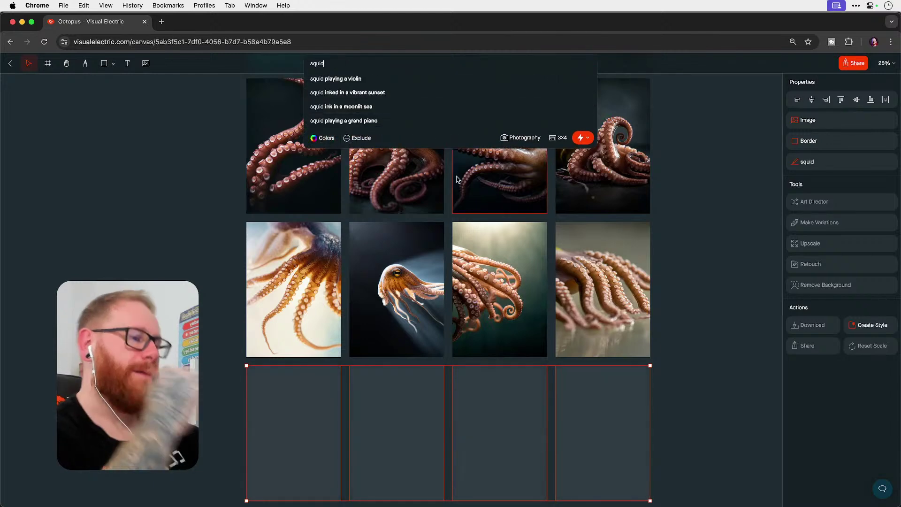
key("super+a")
type("octopus")
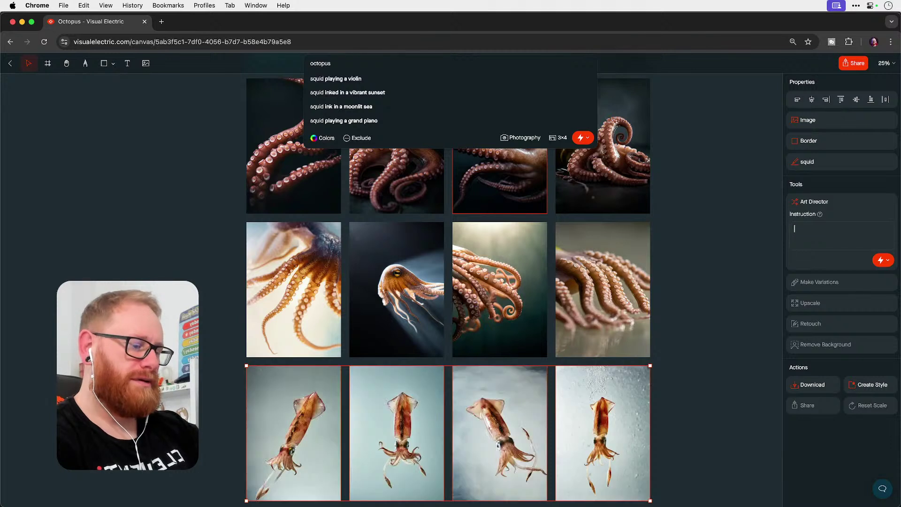
type("floating u")
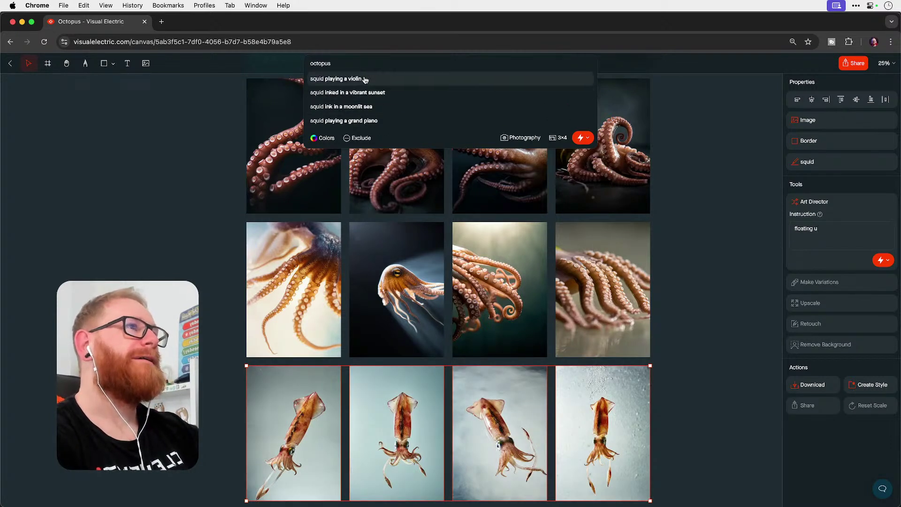
left_click(352, 61)
type("float")
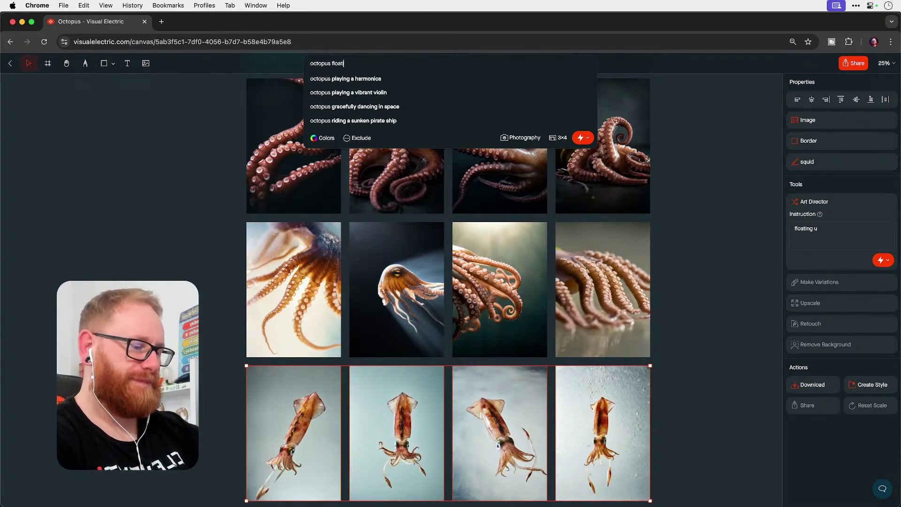
type("ing up tentacles together")
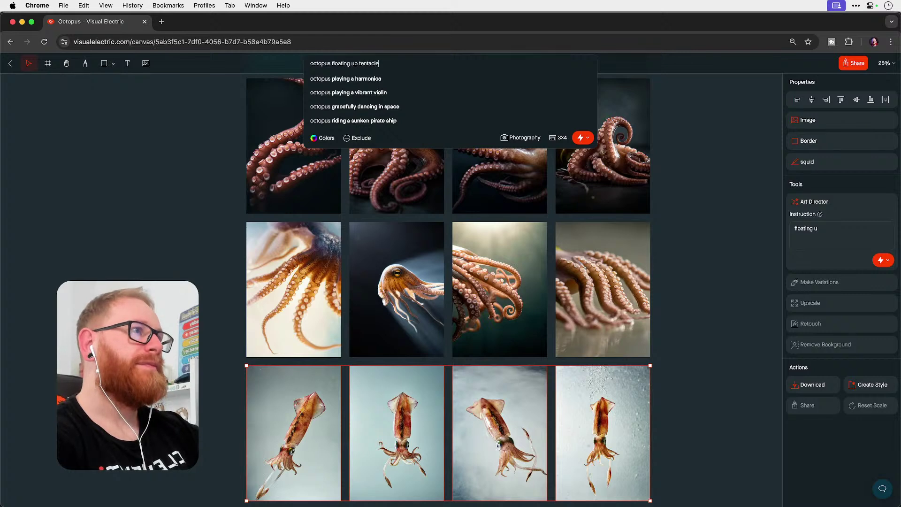
key("Return")
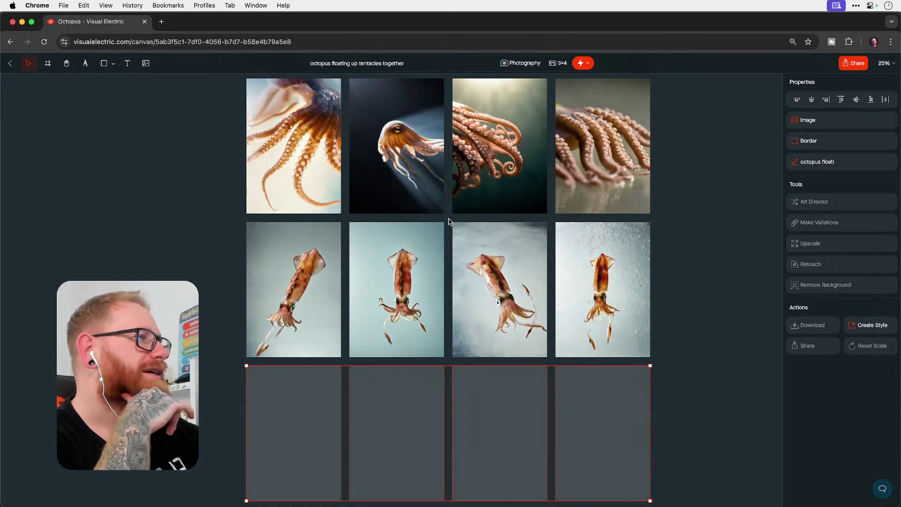
Step: Look over the newly generated octopus row and the earlier rows, and reopen the Octopus canvas from the overview of all canvases
scroll(450, 222, "right", 1)
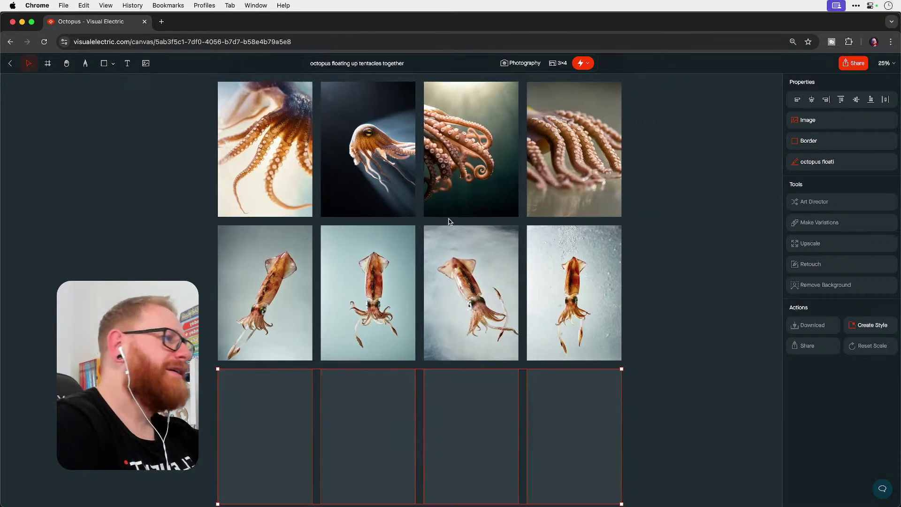
scroll(449, 221, "right", 2)
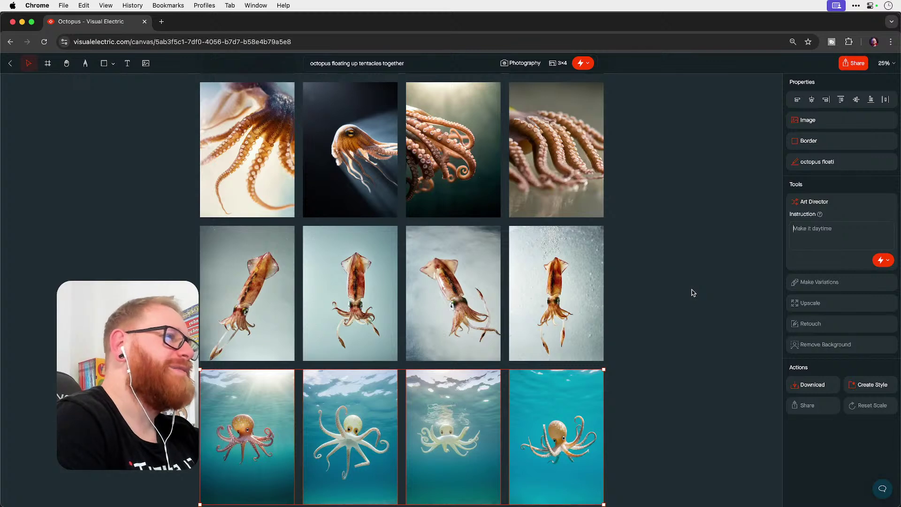
scroll(693, 293, "up", 5)
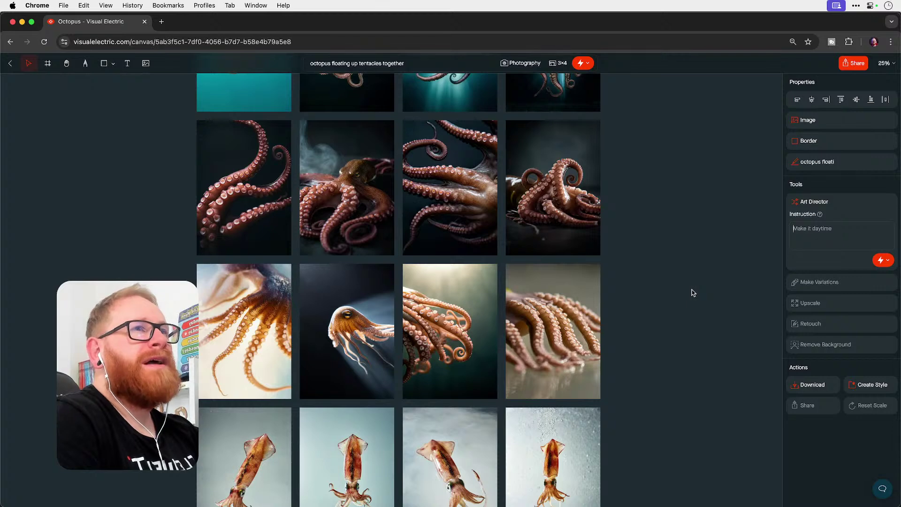
left_click(9, 64)
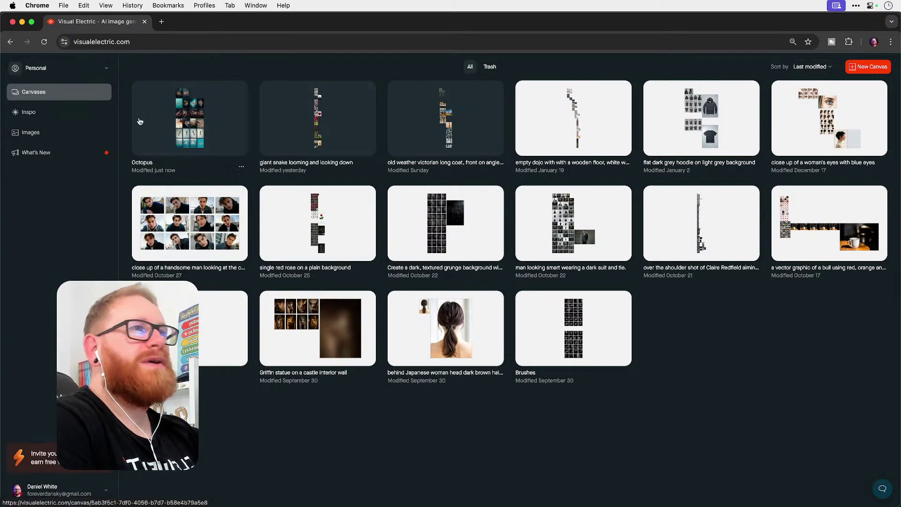
left_click(193, 117)
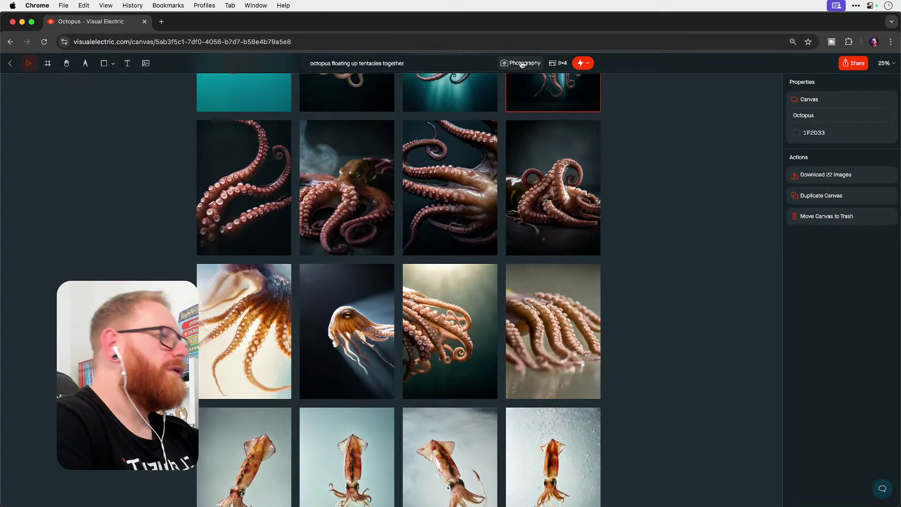
Step: Look through the Fine Art and Photography style categories and the aspect ratio options, leaving Photography and 3×4 in place
left_click(521, 64)
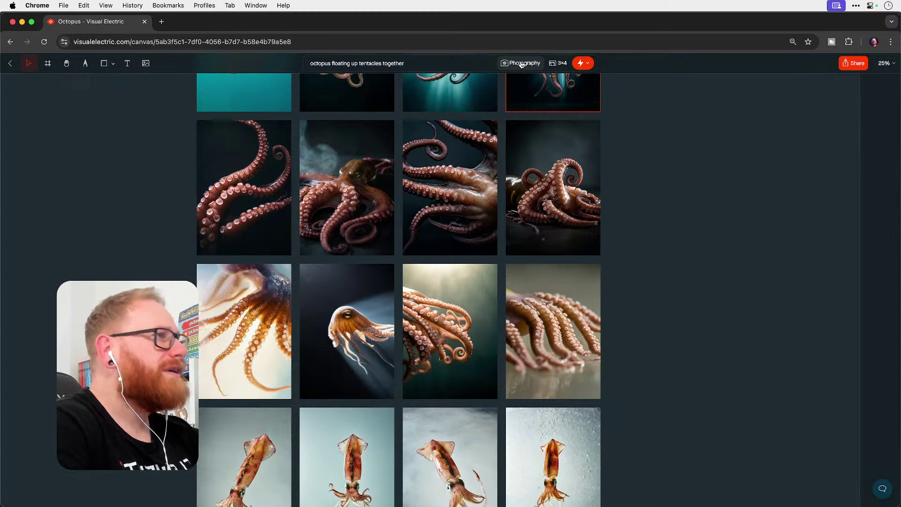
left_click(358, 127)
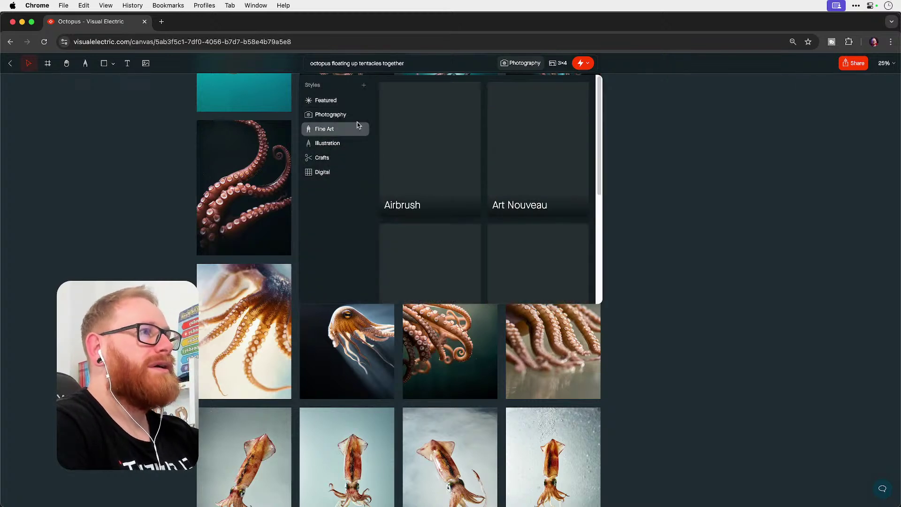
left_click(357, 114)
left_click(560, 63)
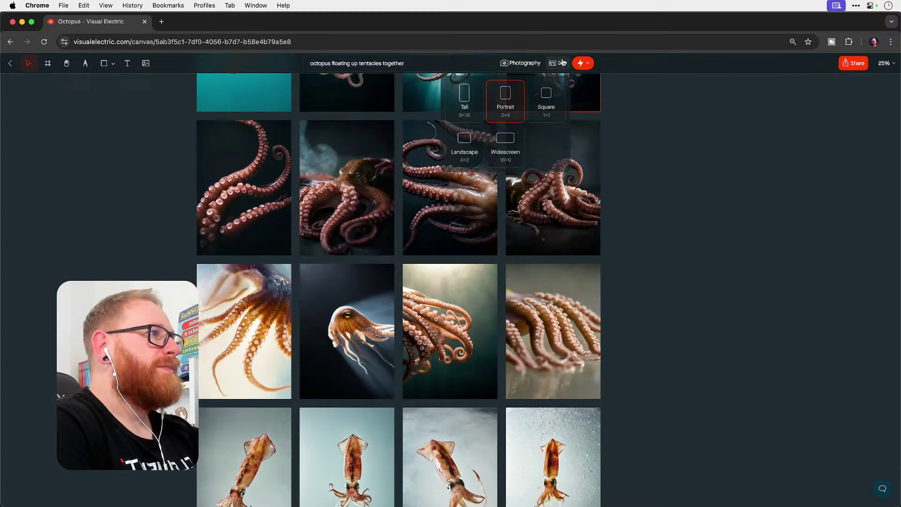
left_click(563, 199)
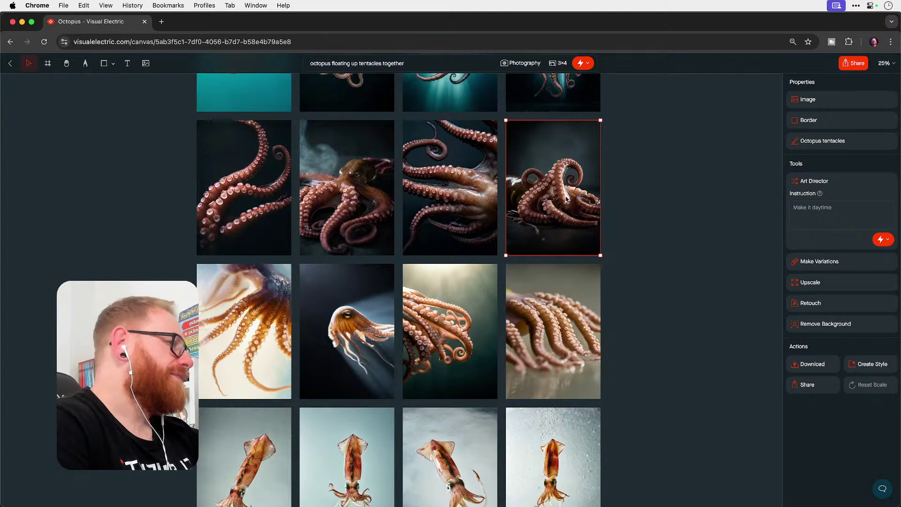
scroll(543, 219, "down", 3)
scroll(543, 219, "up", 3)
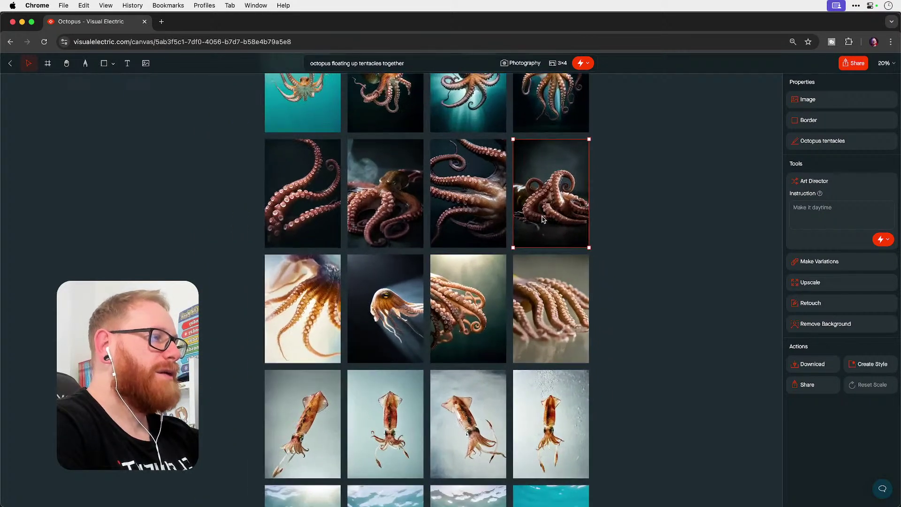
scroll(542, 220, "down", 4)
scroll(543, 219, "up", 4)
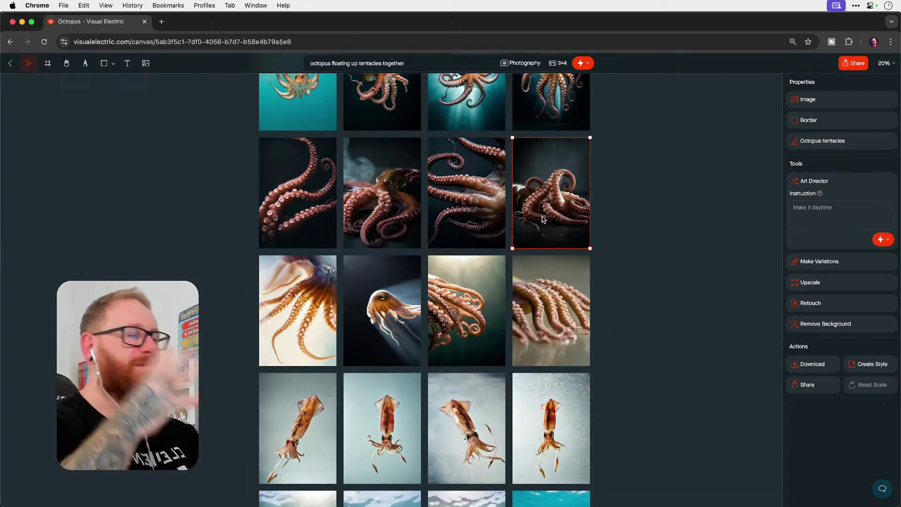
left_click_drag(543, 219, 618, 235)
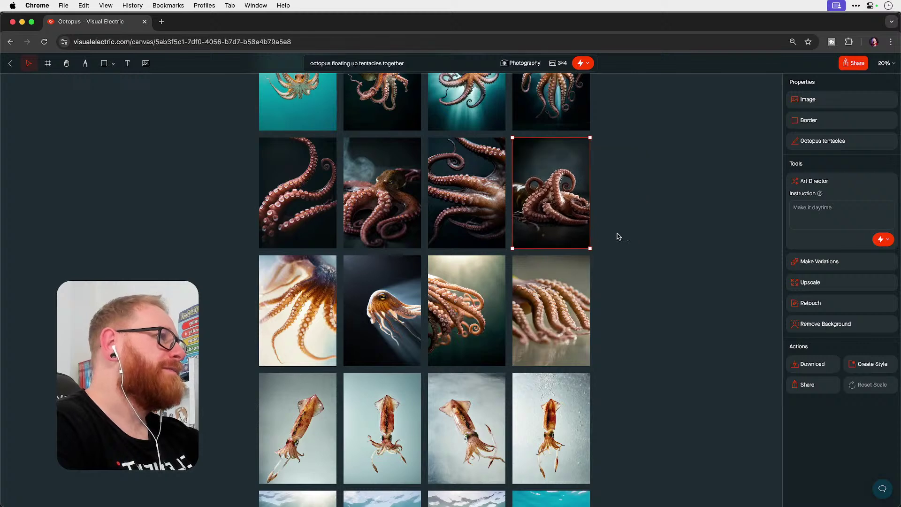
left_click(663, 245)
left_click(586, 212)
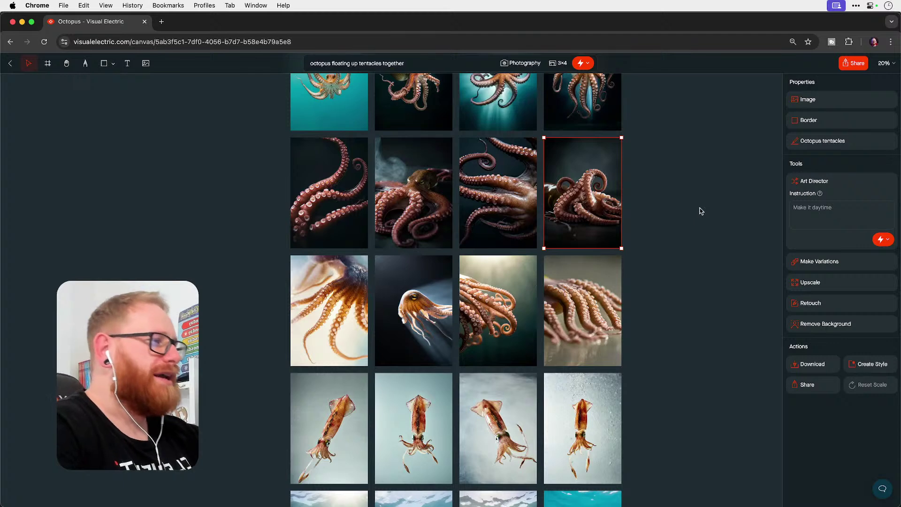
Step: Examine the floating underwater octopus images up close and compare them with the squid and tentacle rows
scroll(701, 210, "down", 5)
scroll(418, 351, "down", 3)
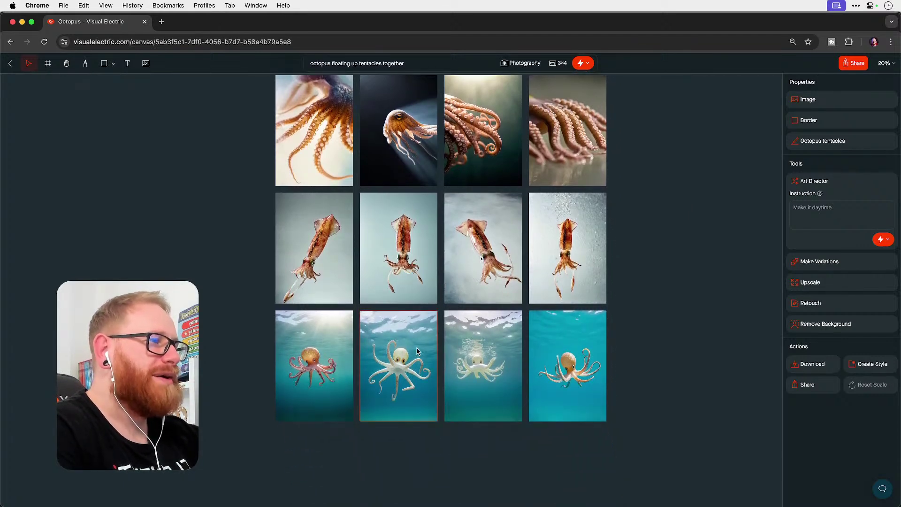
scroll(403, 374, "up", 10)
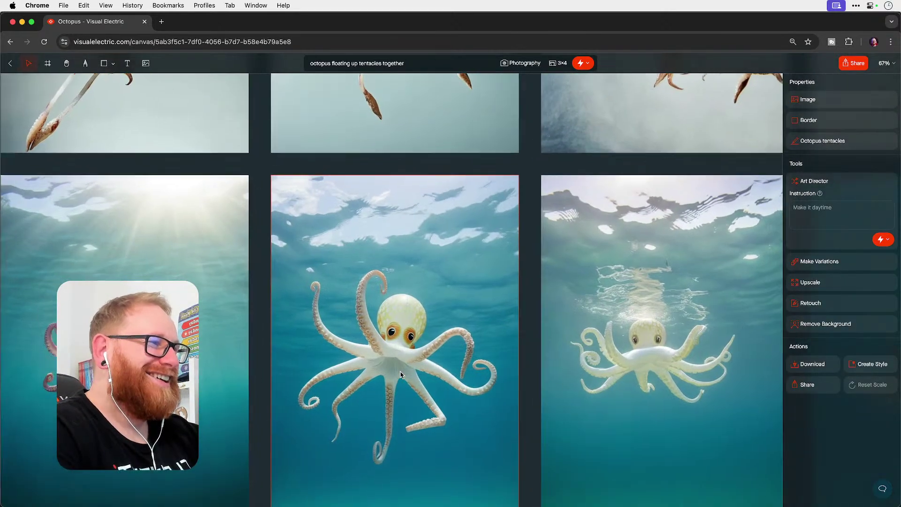
scroll(401, 374, "down", 5)
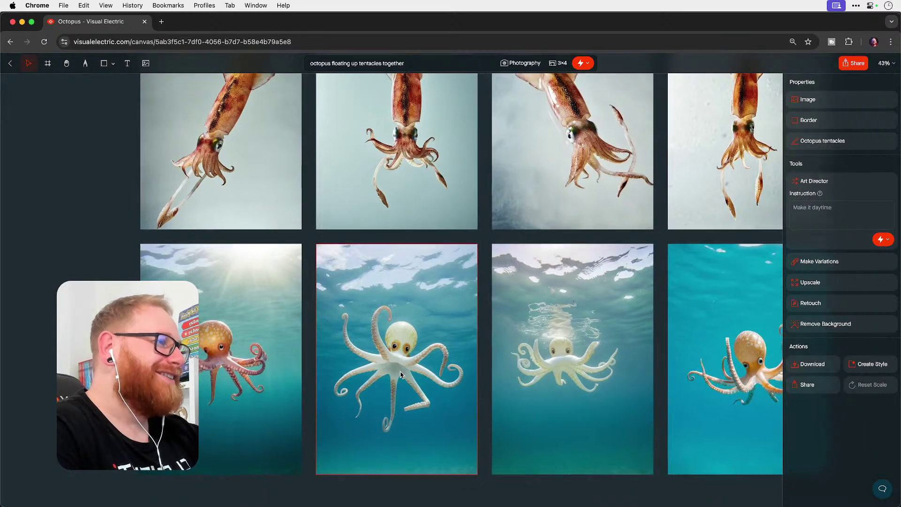
scroll(402, 374, "down", 2)
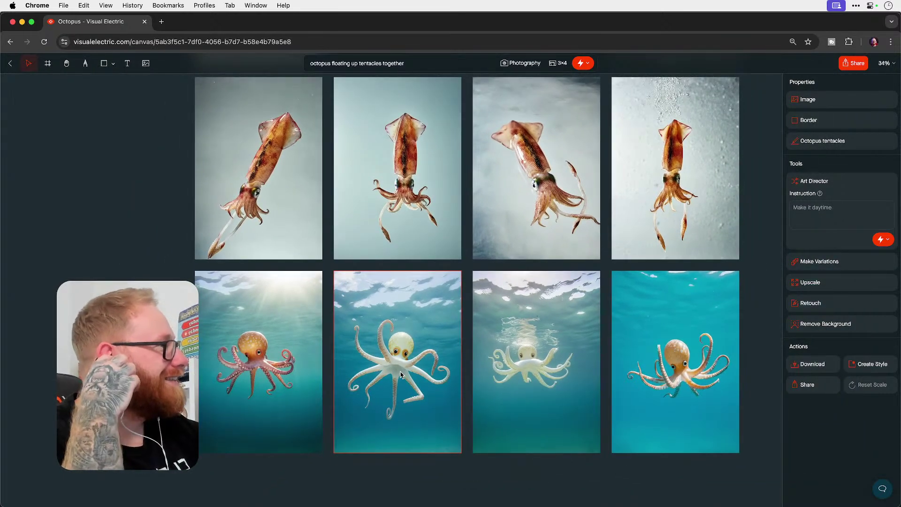
scroll(402, 374, "up", 5)
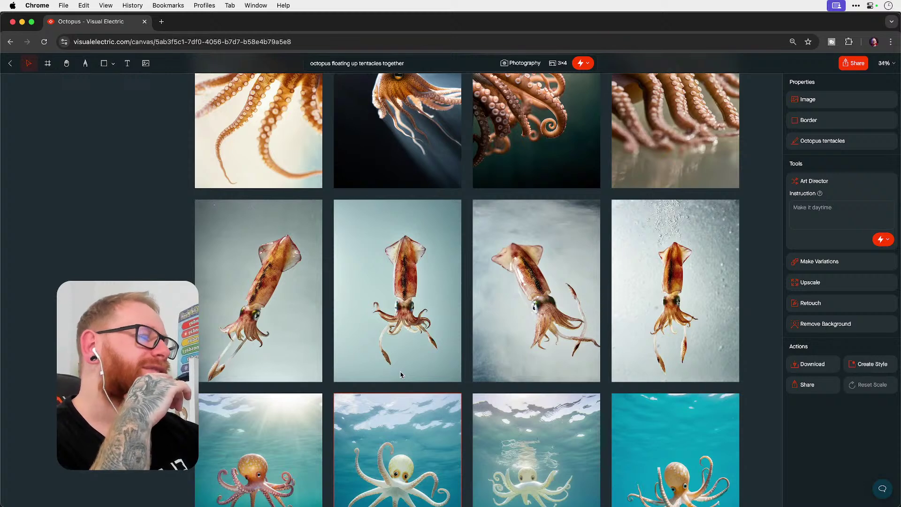
scroll(401, 374, "up", 1)
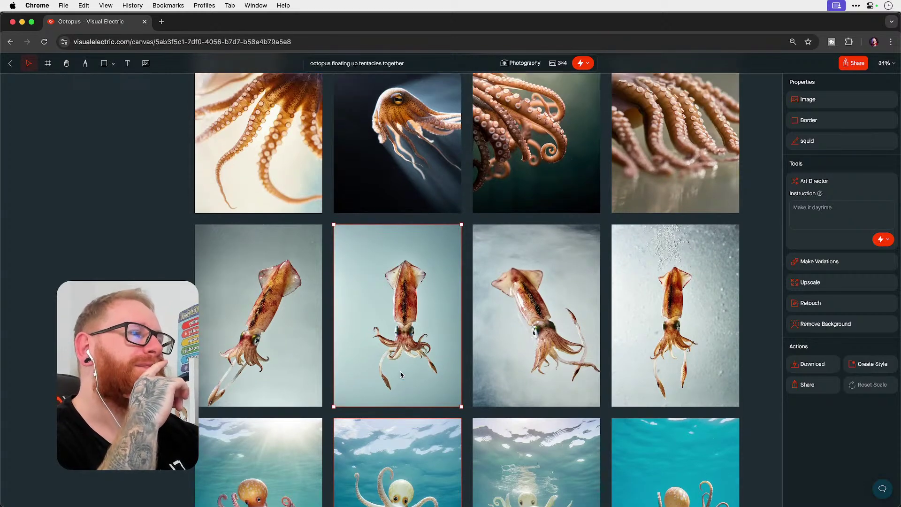
Step: Clear the image selection, replace the prompt with "teapot" and generate a new row of images
key("Escape")
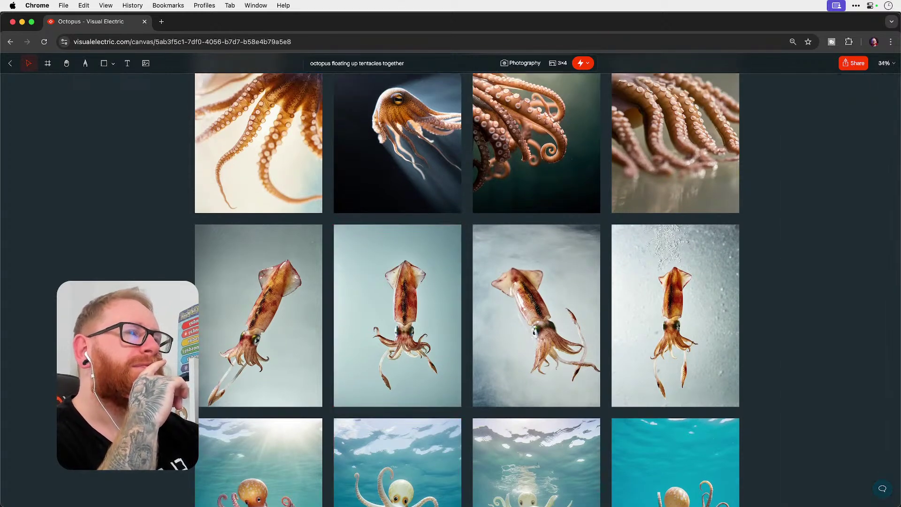
left_click(413, 66)
key("ctrl+a")
key("BackSpace")
type("teapot")
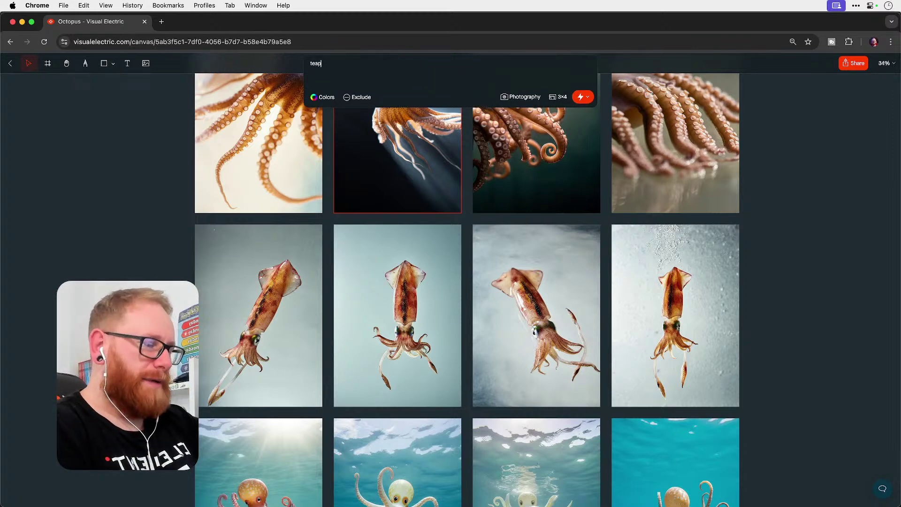
key("Return")
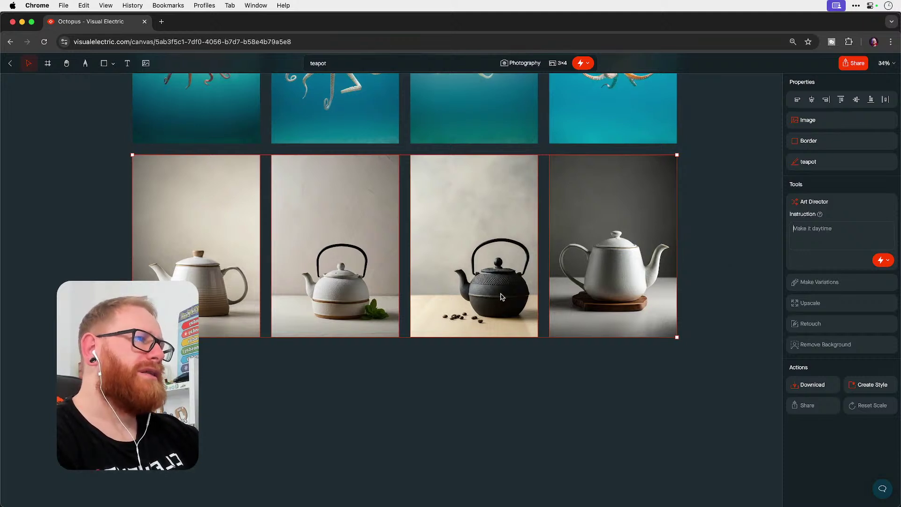
Step: Enlarge the browser page and compare the generated teapot images
scroll(501, 297, "right", 2)
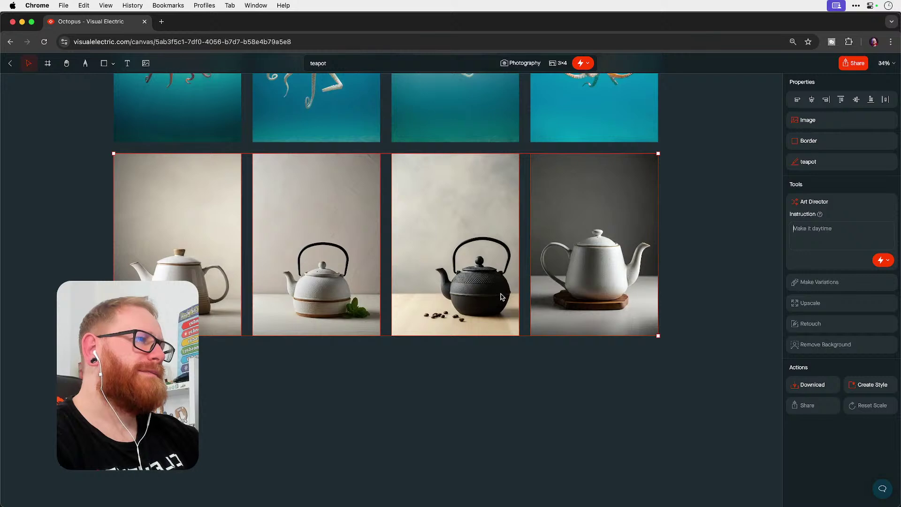
key("super+equal")
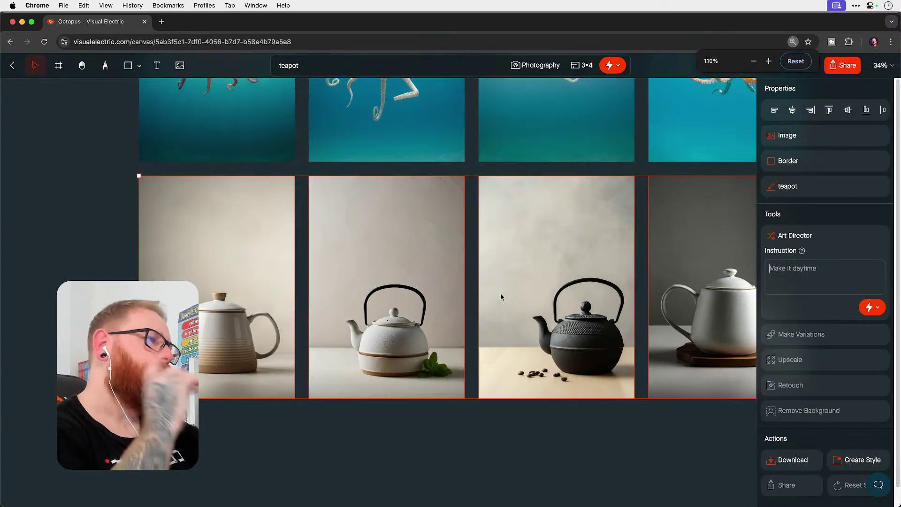
key("super+equal")
key("super+equal")
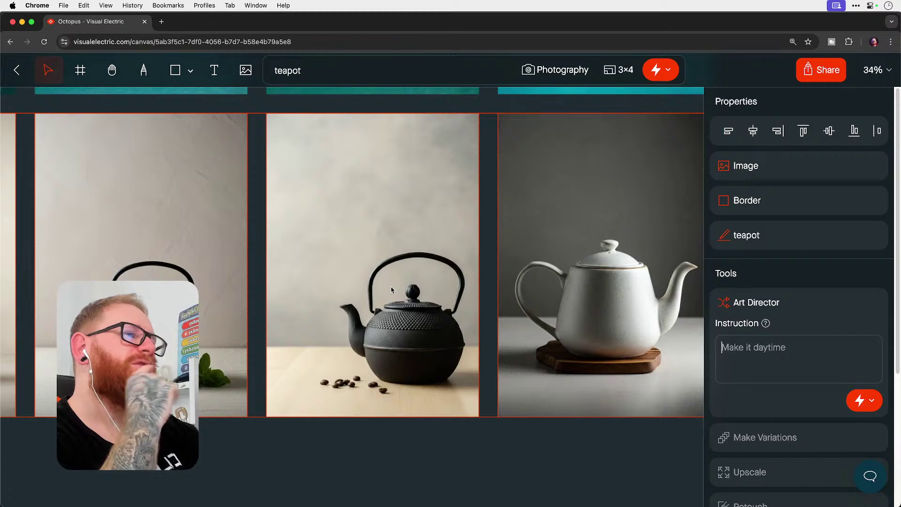
scroll(391, 290, "left", 5)
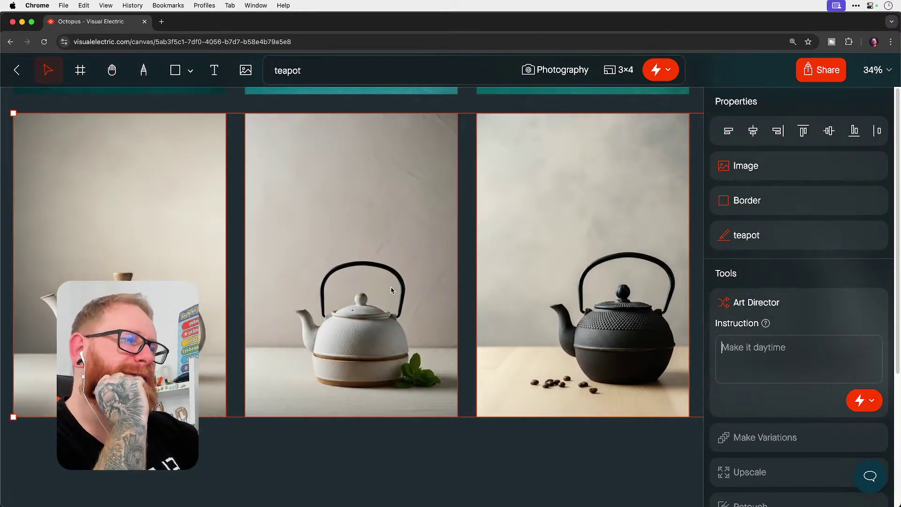
Step: Replace the prompt with "golden lamp" and generate another row of images
left_click(330, 77)
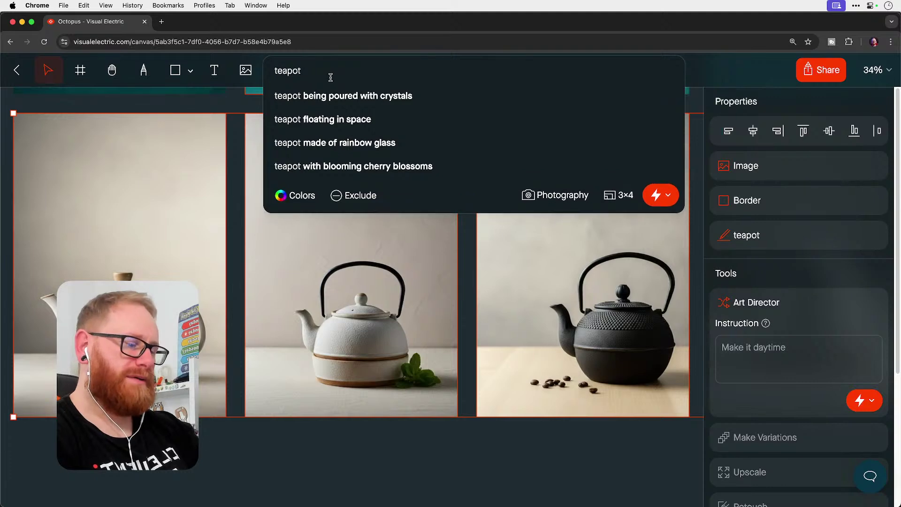
key("super+a")
type("golden ")
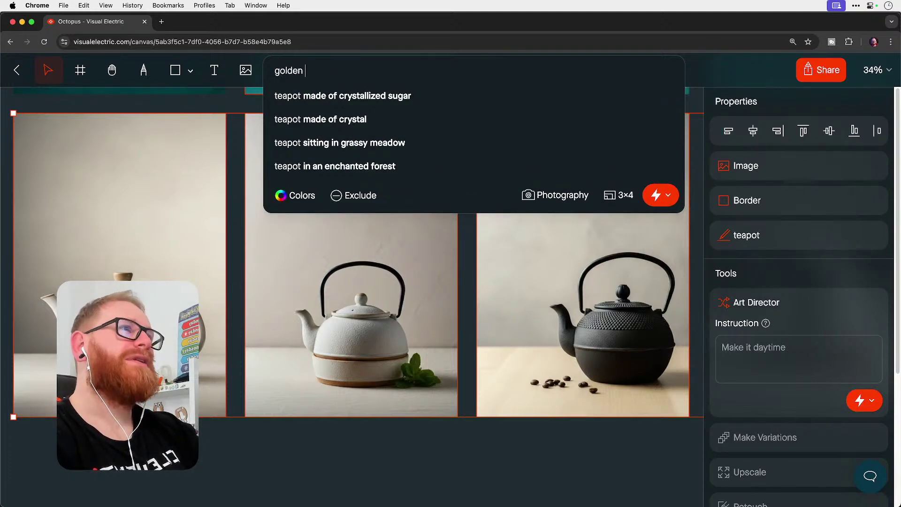
type("lamp")
key("Return")
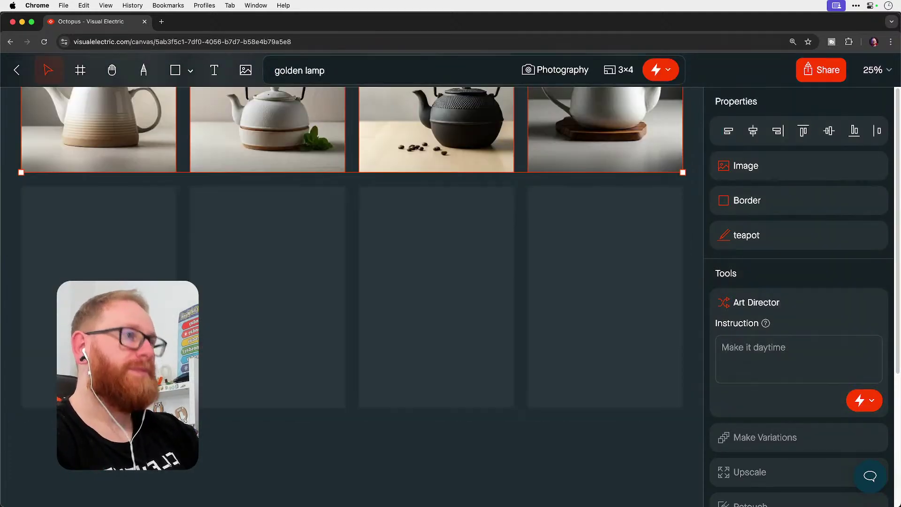
Step: Replace the prompt with "golden aladdin lamp" and generate a new row of images
left_click(325, 76)
key("super+a")
type("go")
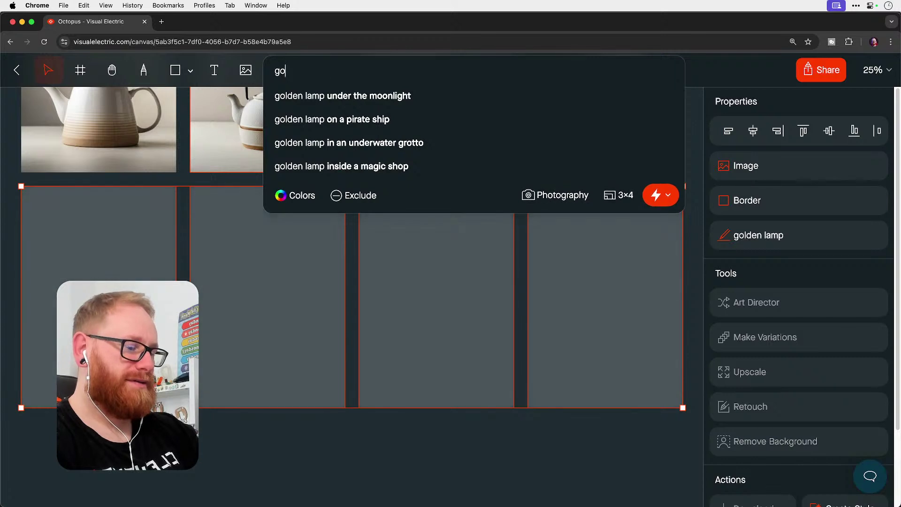
type("lden alladin")
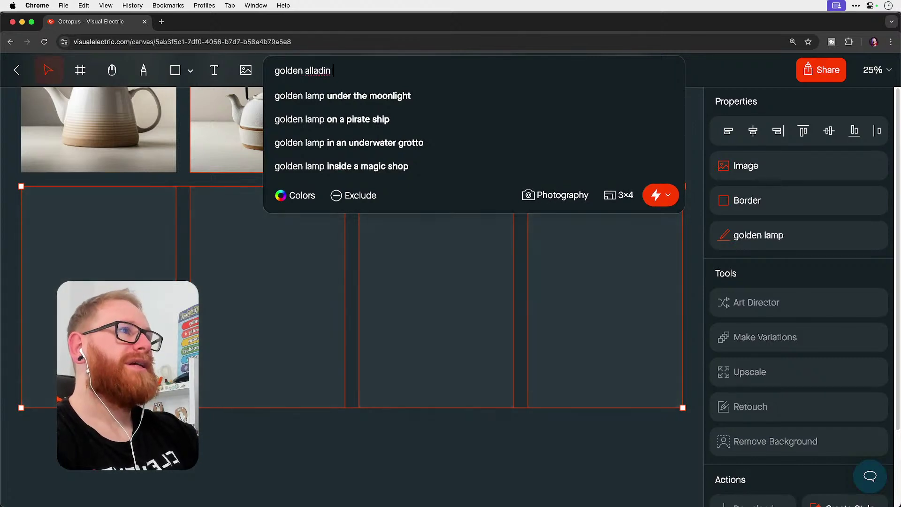
key("BackSpace")
key("BackSpace")
key("BackSpace")
key("BackSpace")
key("BackSpace")
key("BackSpace")
type("addi")
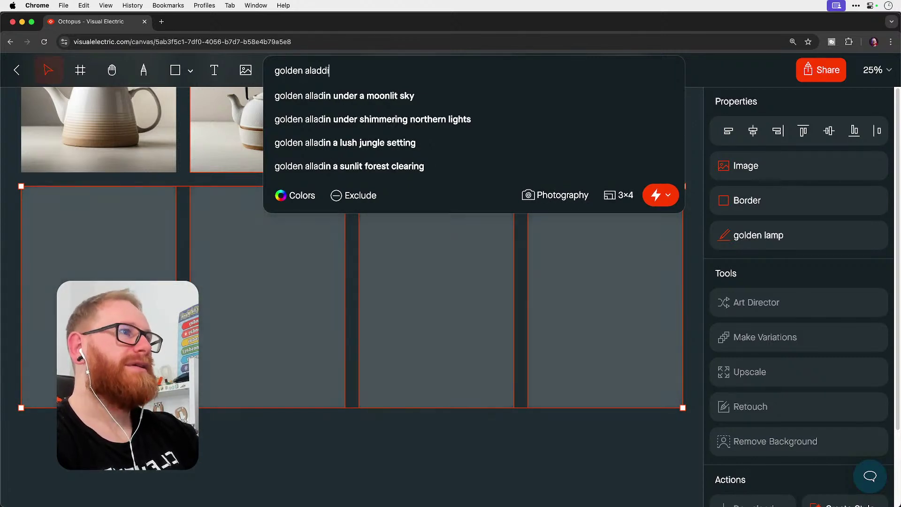
type("n lamp")
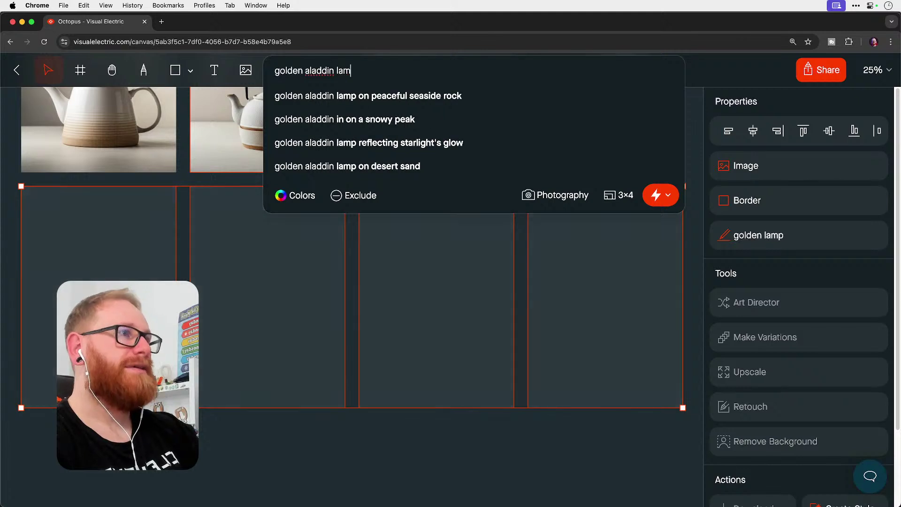
key("Return")
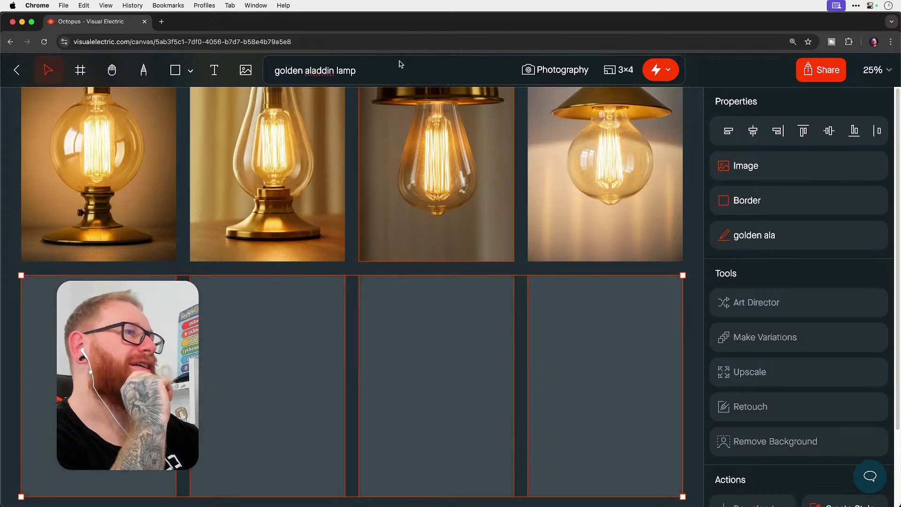
Step: Replace the lamp prompt with "turtle shell" and generate another row of images
key("super+minus")
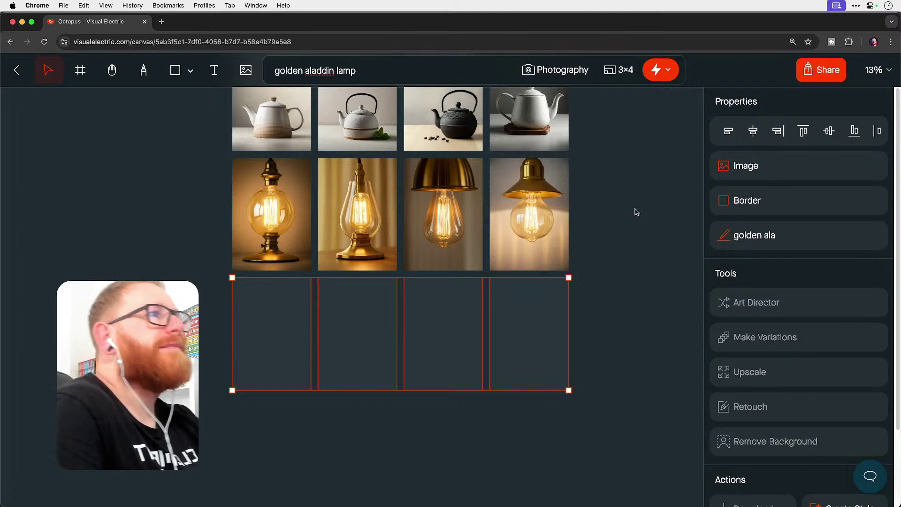
left_click(386, 74)
key("super+a")
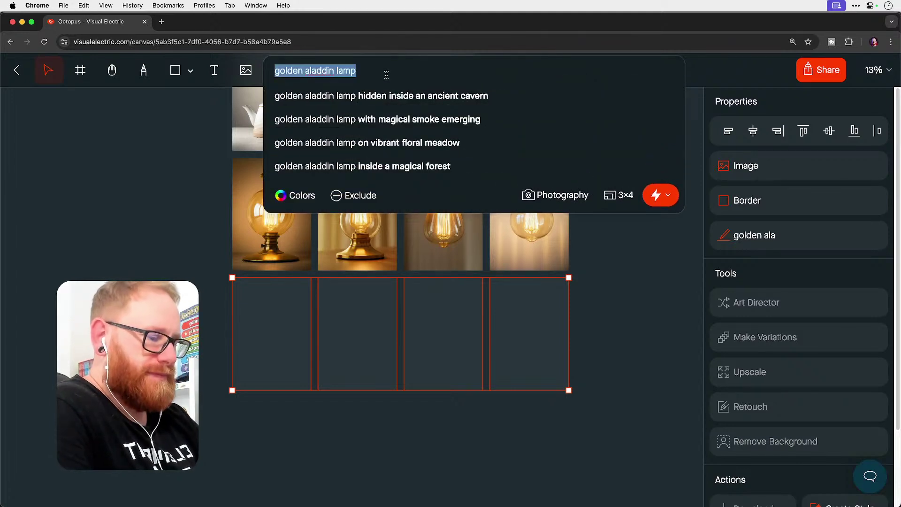
type("sk")
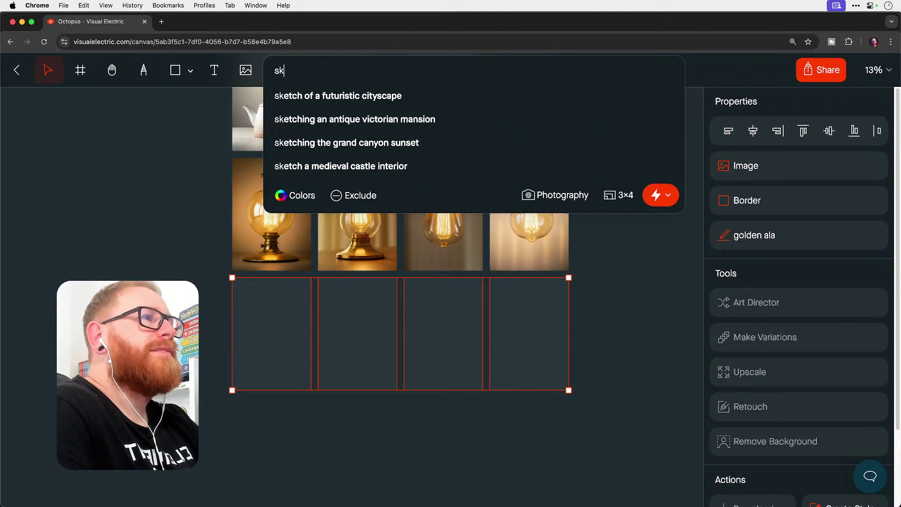
key("BackSpace")
key("BackSpace")
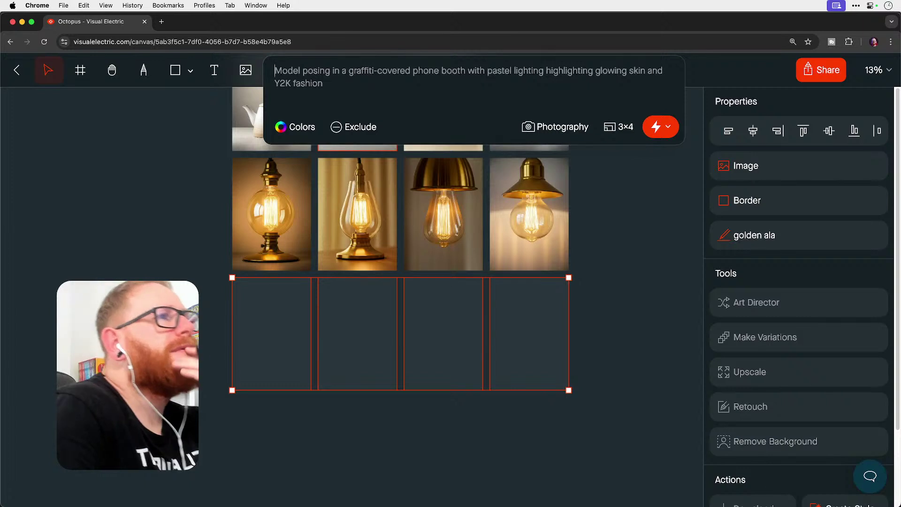
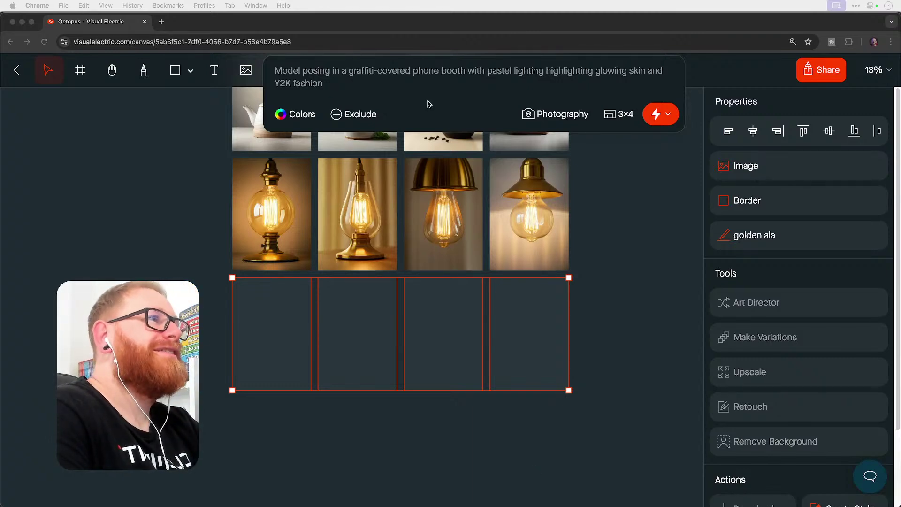
left_click(400, 87)
type("t")
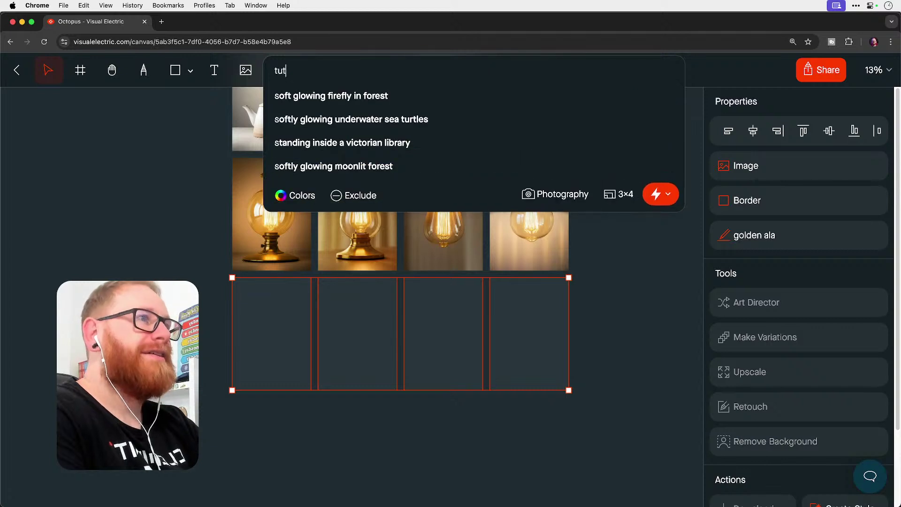
type("urtle shell")
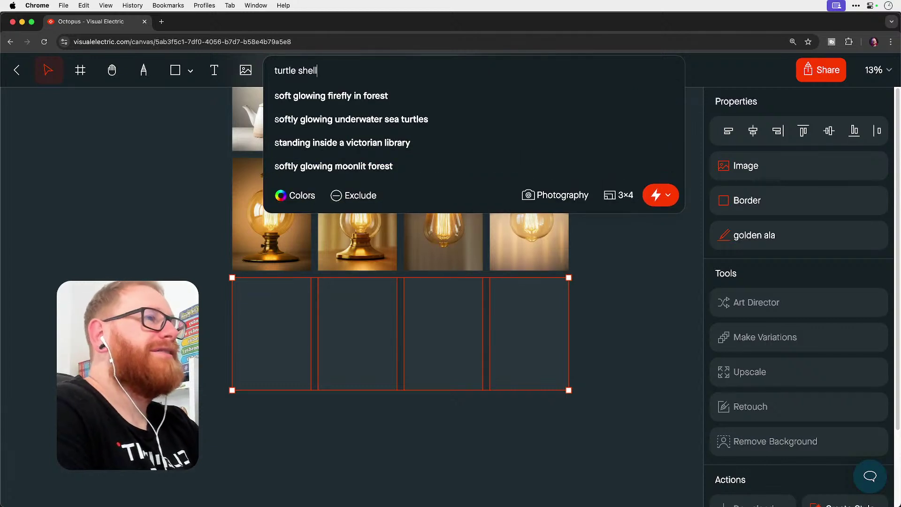
key("Return")
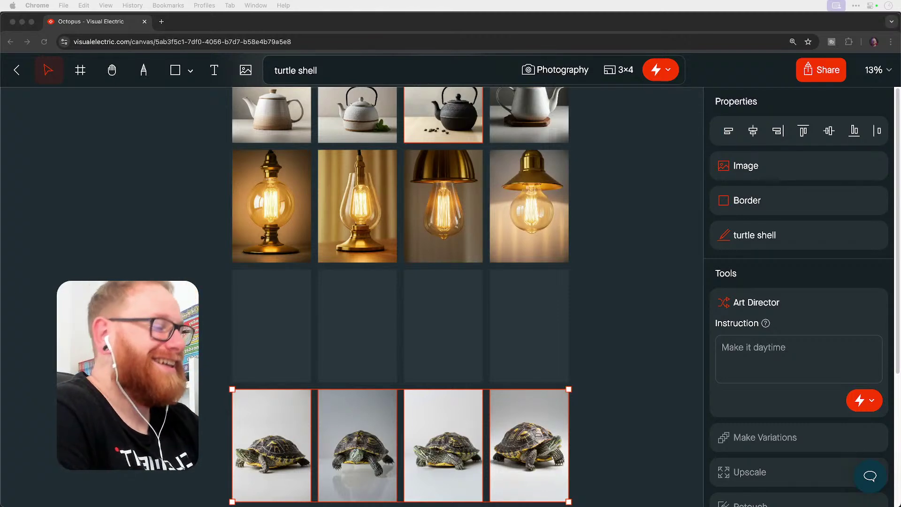
Step: Replace the prompt with "symmetrical octopus looking at camera menacingly" and generate a row of images from it
left_click(387, 69)
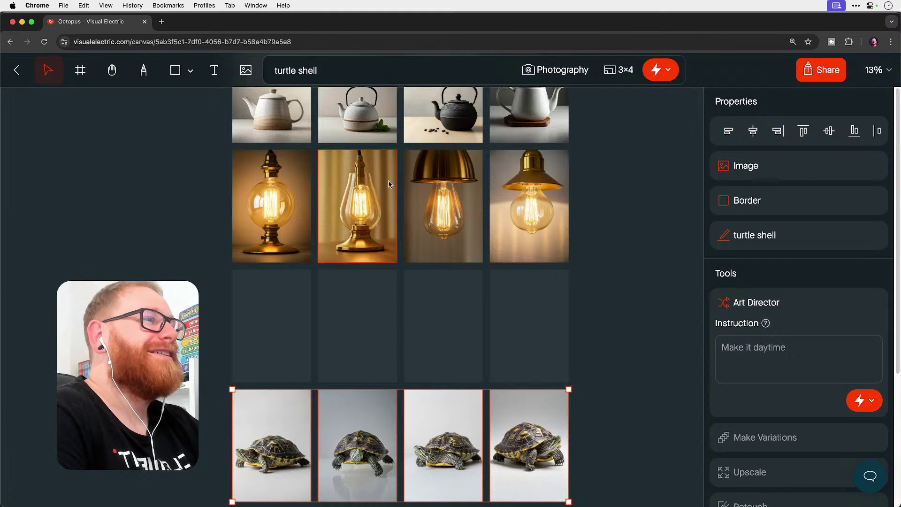
scroll(390, 184, "up", 15)
scroll(388, 184, "up", 10)
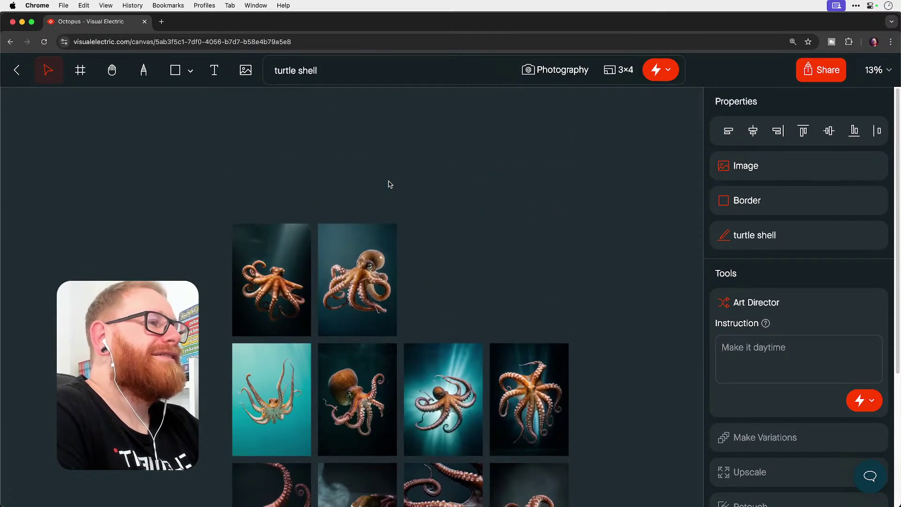
scroll(389, 184, "down", 6)
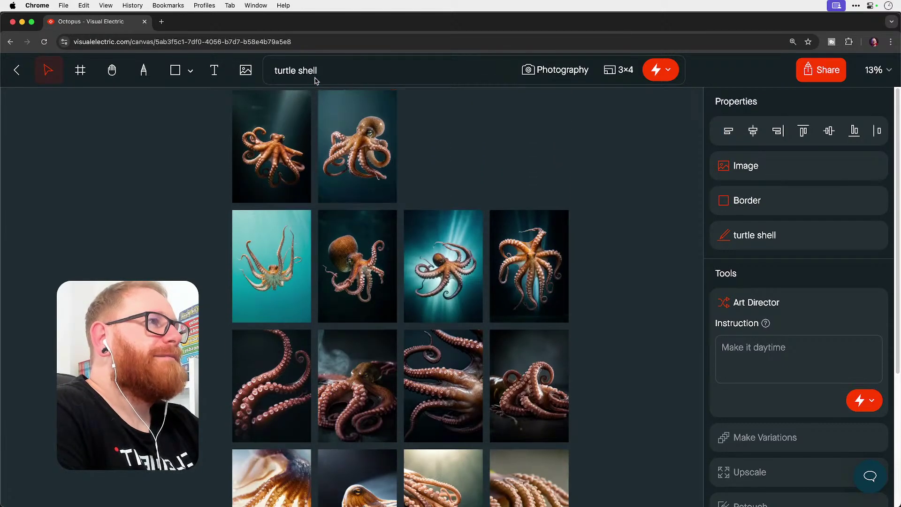
left_click(319, 75)
key("super+a")
type("symmetry")
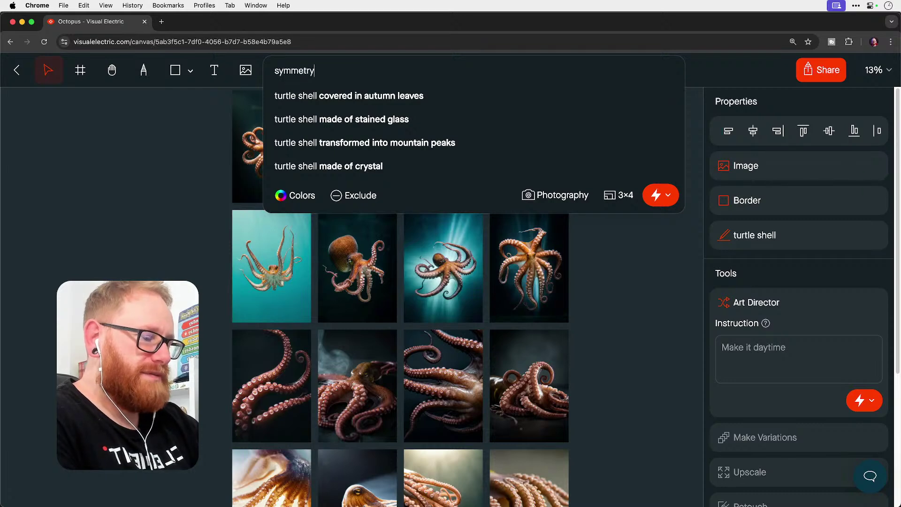
key("BackSpace")
type("ic")
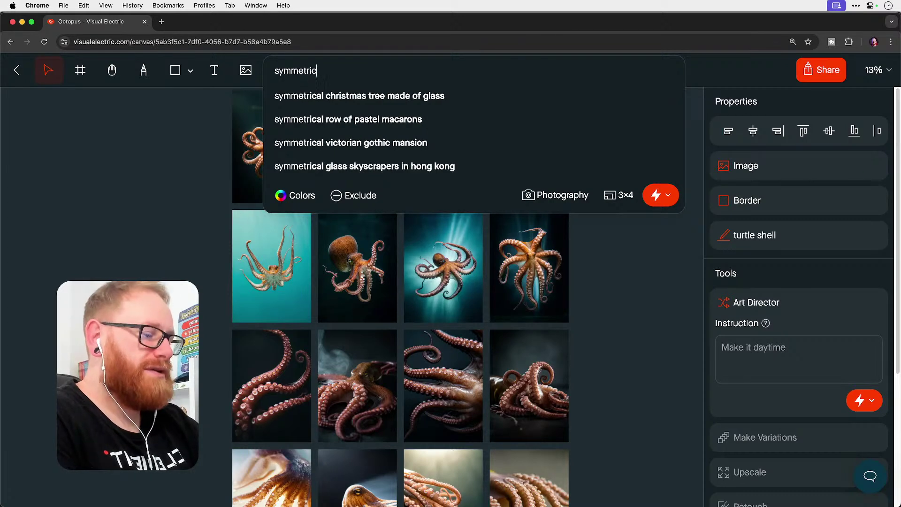
type("al octop")
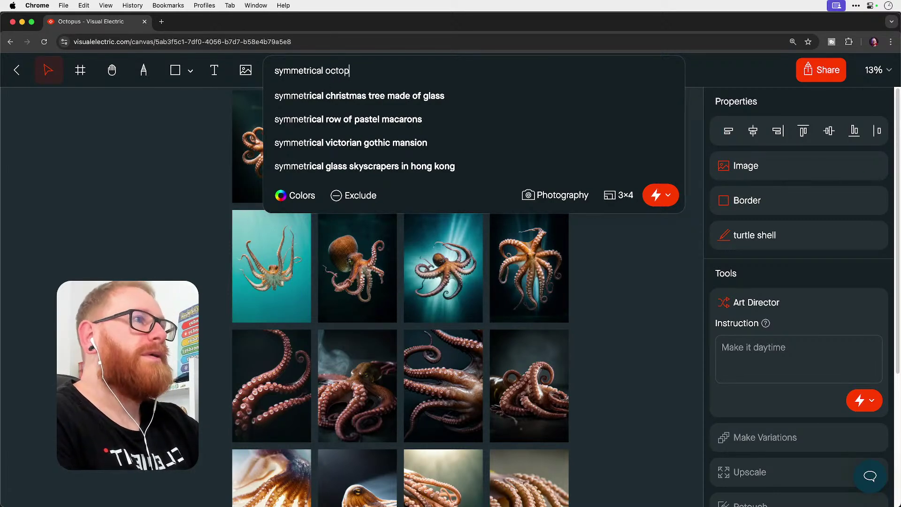
type("us lookin")
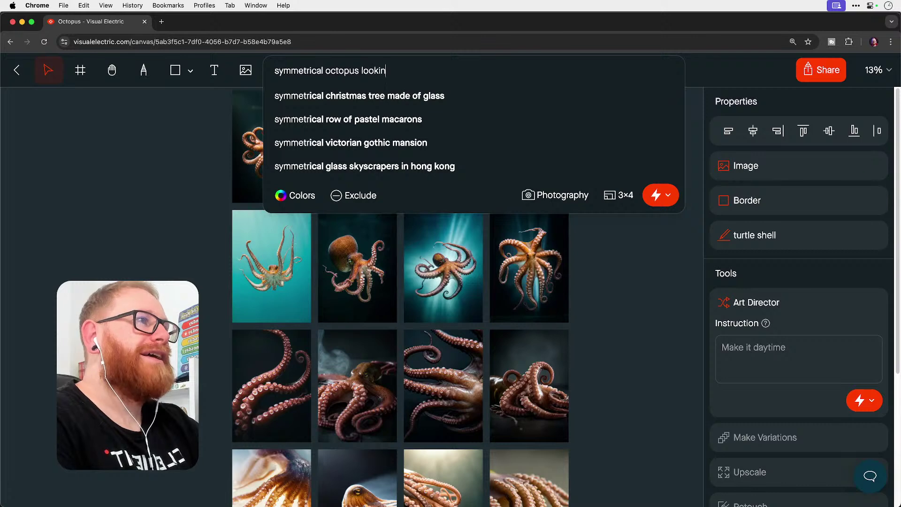
type("g at camera man")
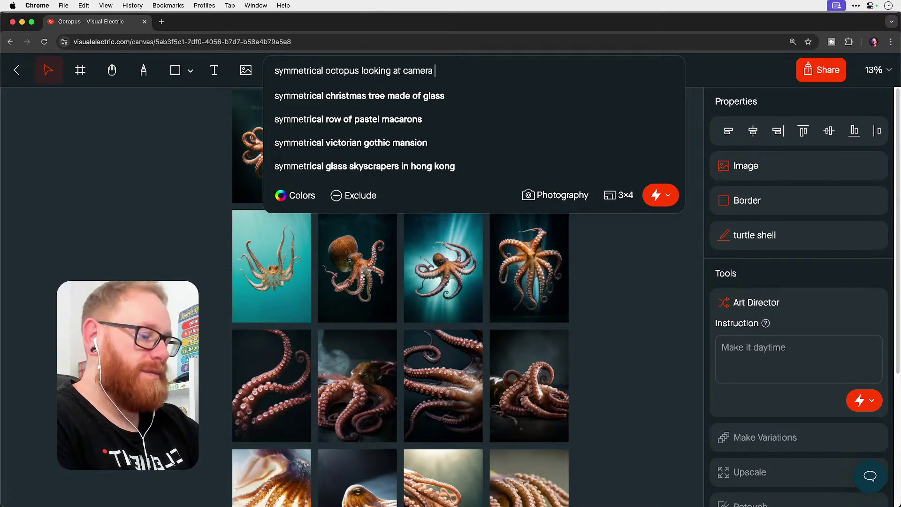
key("BackSpace")
key("BackSpace")
type("ena")
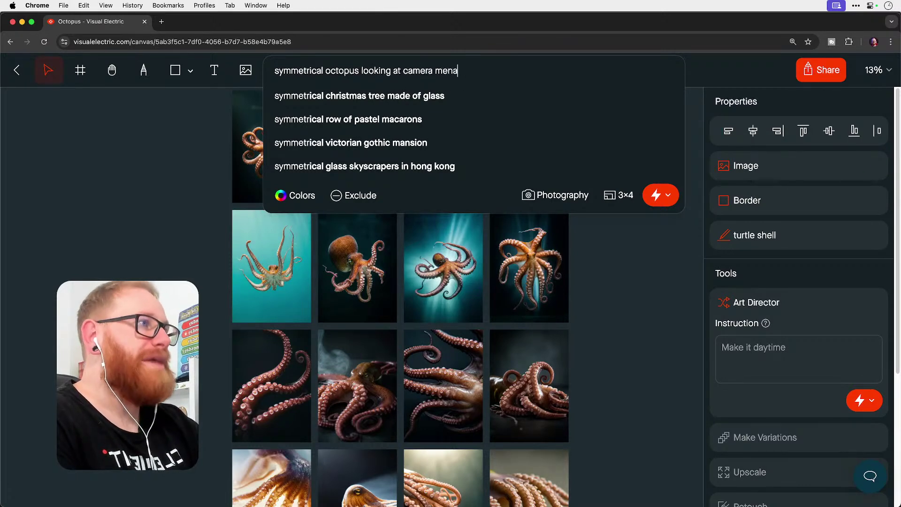
type("cing")
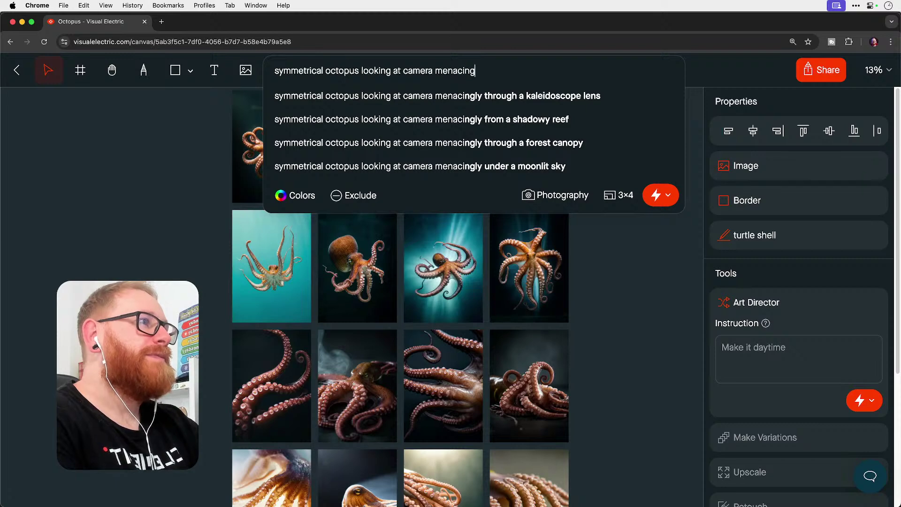
type("ly")
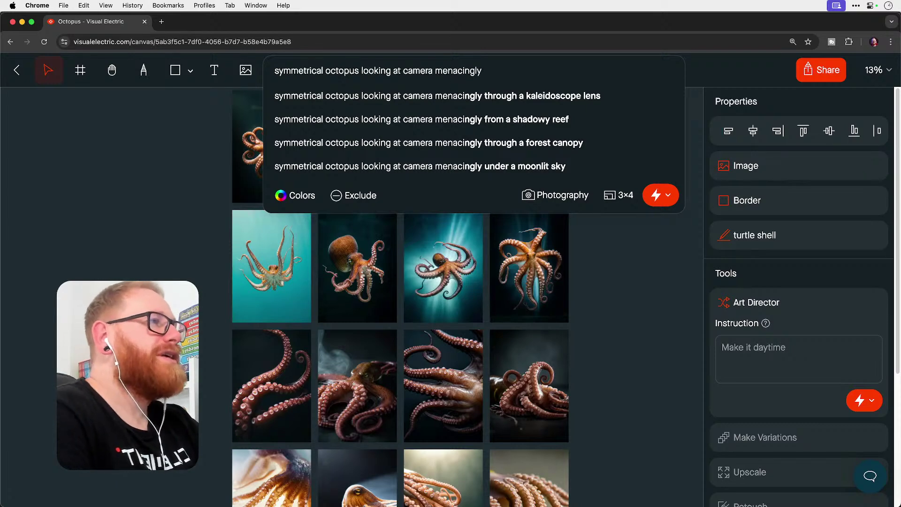
key("Return")
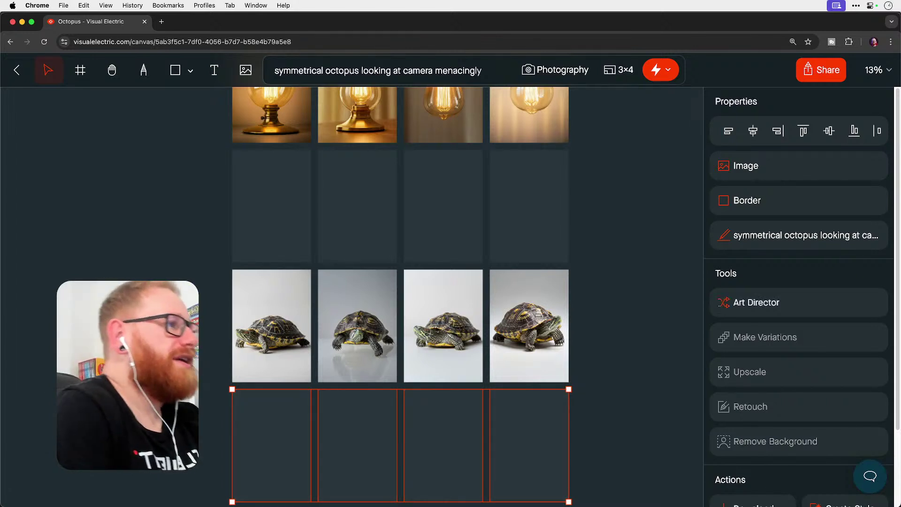
Step: Clear the image selection and examine the symmetrical octopus images up close
left_click(756, 302)
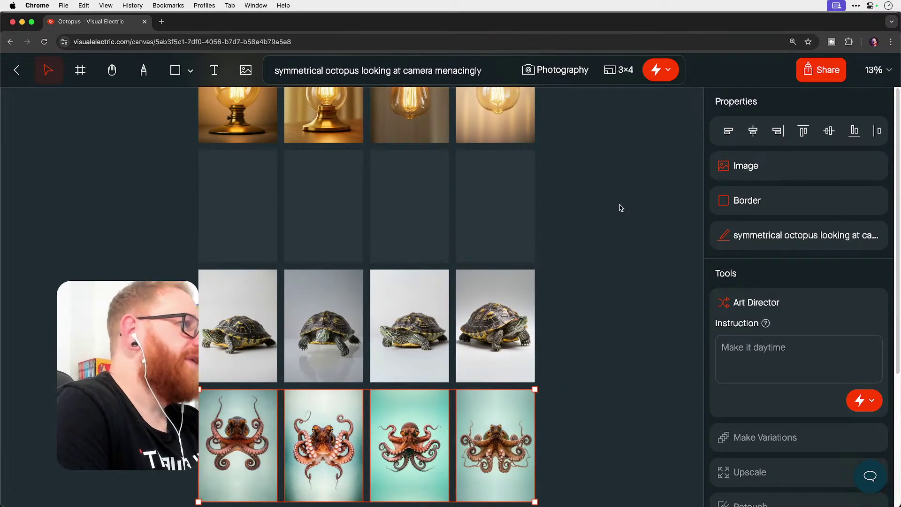
left_click(617, 207)
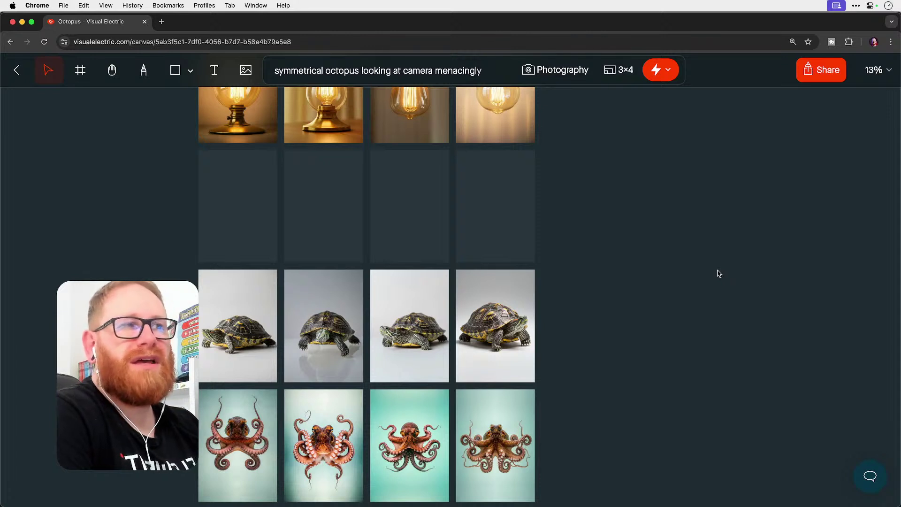
scroll(474, 364, "down", 3)
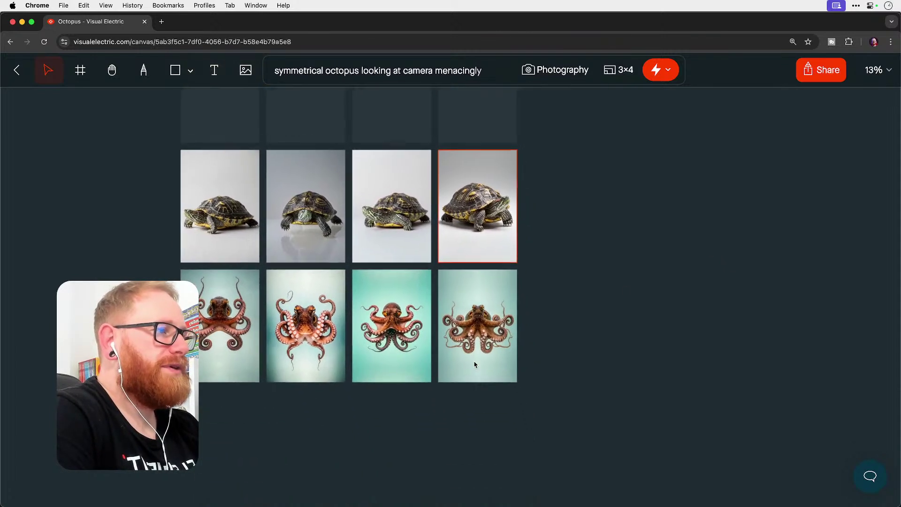
scroll(475, 364, "left", 1)
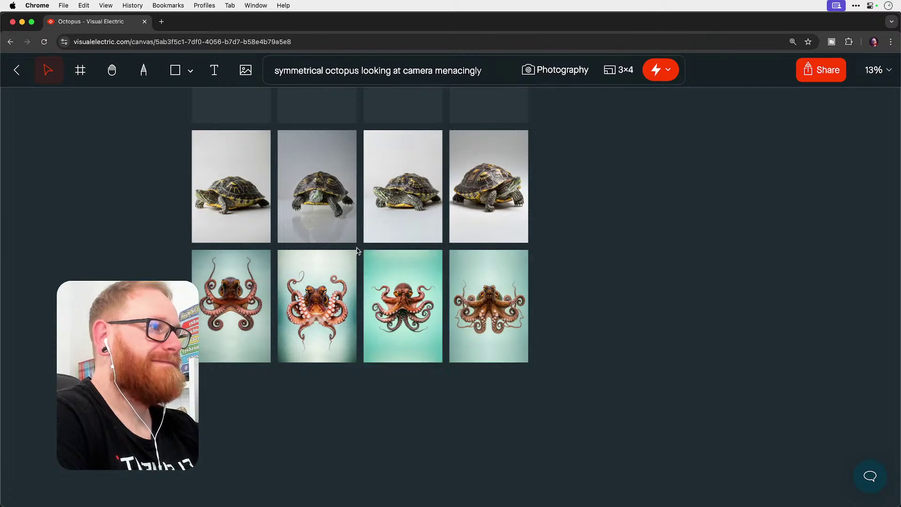
scroll(360, 249, "up", 5)
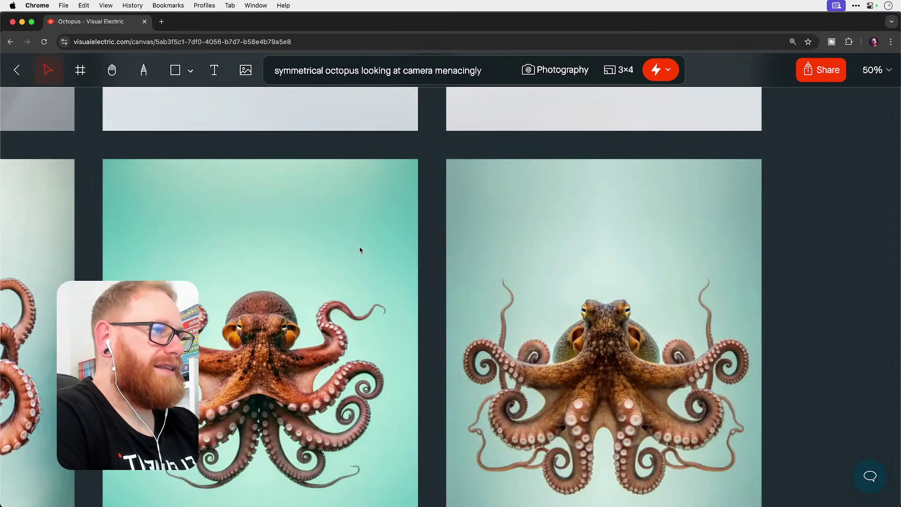
scroll(361, 249, "left", 5)
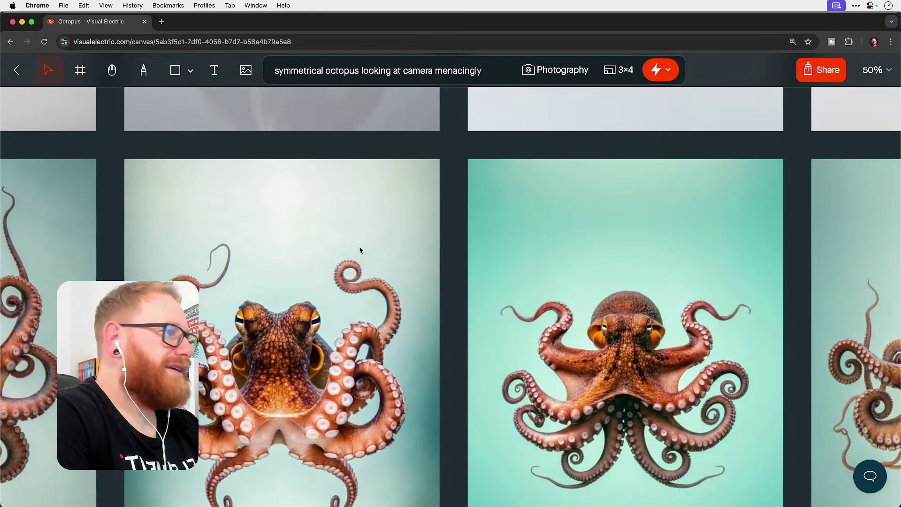
Step: Generate another row of images from the same symmetrical octopus prompt
left_click(648, 72)
key("super+minus")
key("super+minus")
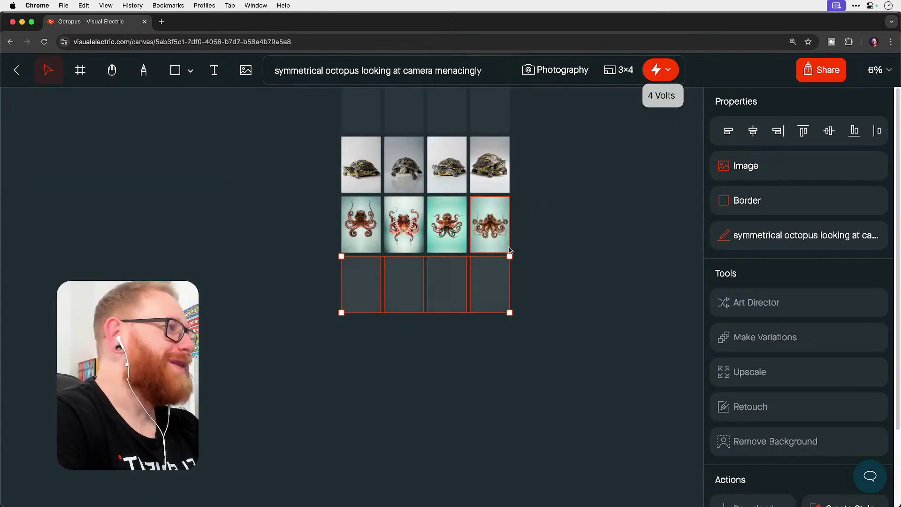
scroll(510, 250, "up", 3)
scroll(510, 250, "right", 2)
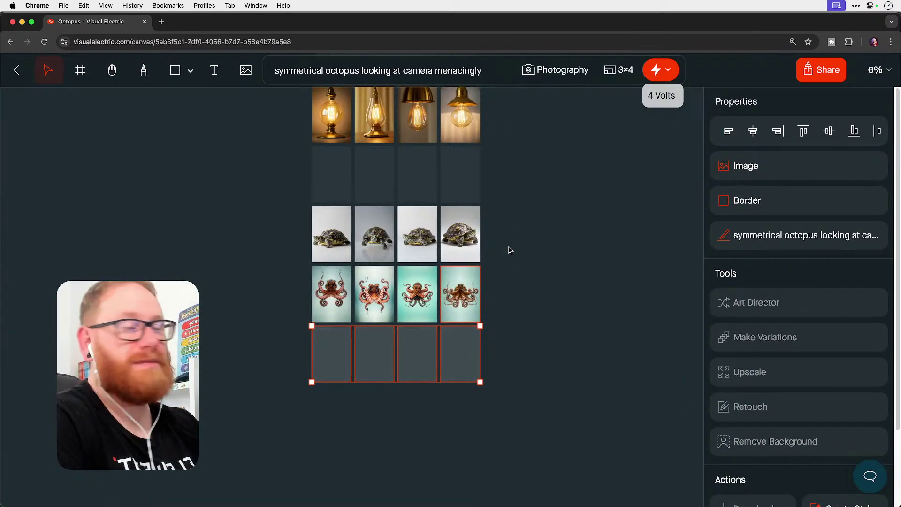
Step: Deselect the new row and compare the finished symmetrical octopus images side by side
left_click(516, 279)
key("super+equal")
key("super+equal")
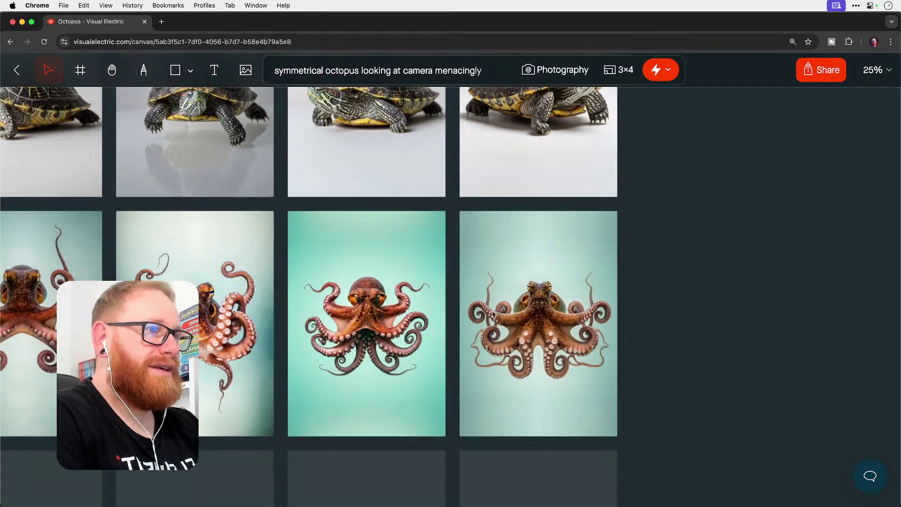
scroll(492, 315, "left", 5)
scroll(492, 314, "down", 1)
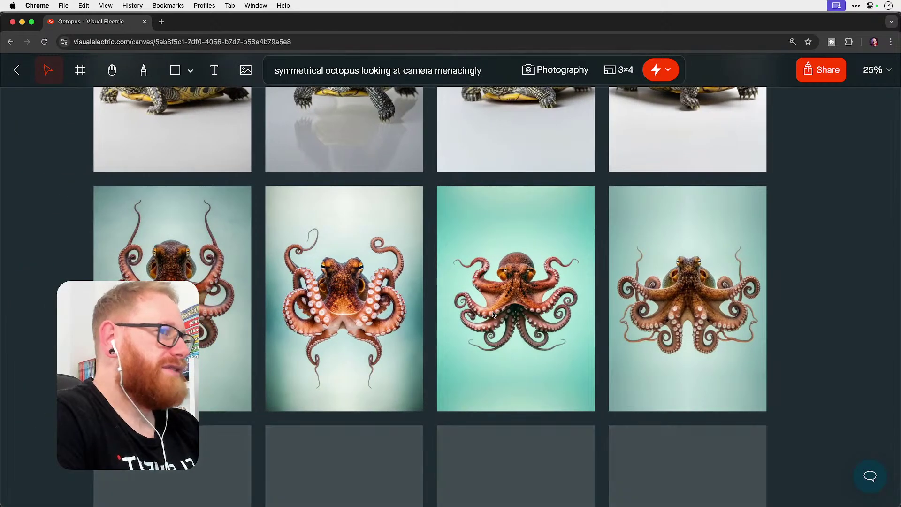
Step: Select the pale-background octopus with spread arms in the newest row and examine its head and tentacles up close
scroll(494, 314, "left", 1)
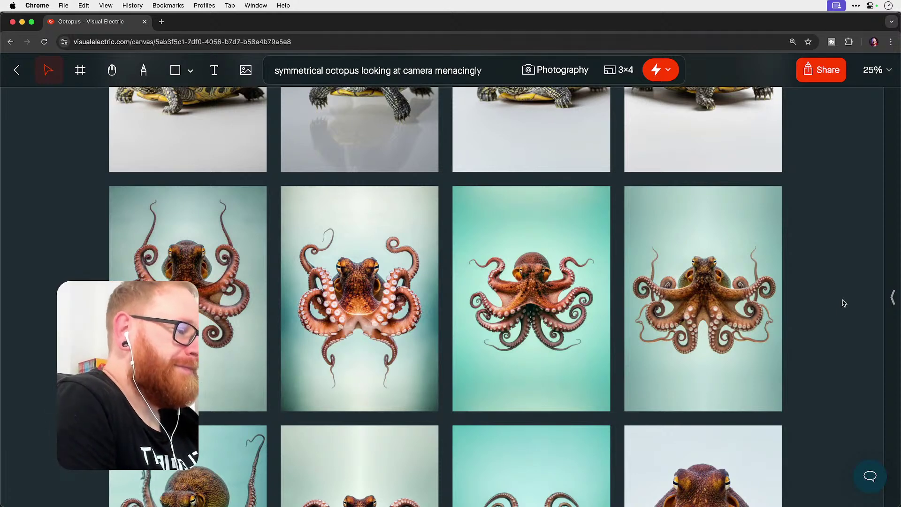
scroll(632, 216, "down", 5)
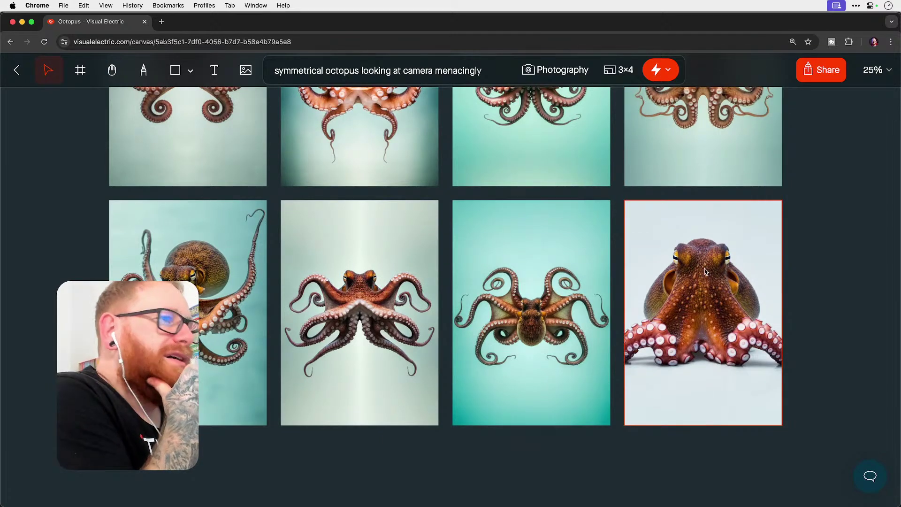
left_click(365, 304)
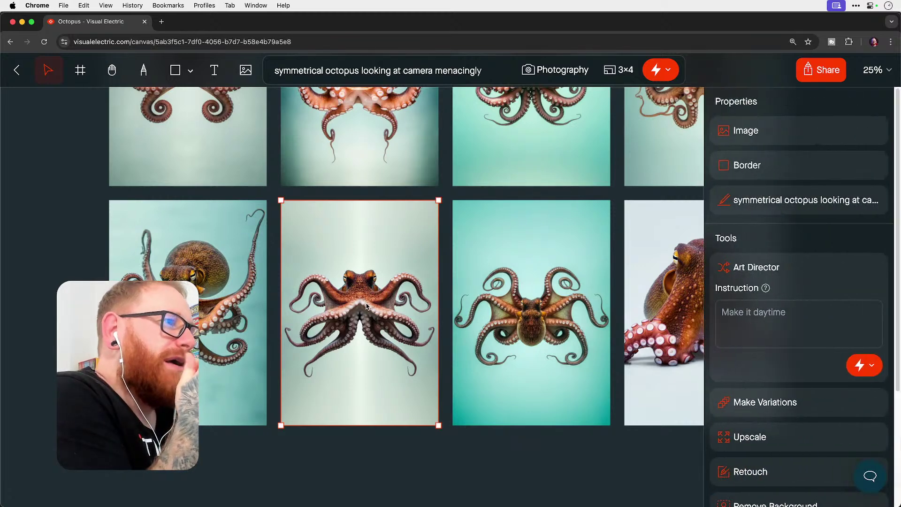
key("super+equal")
key("super+equal")
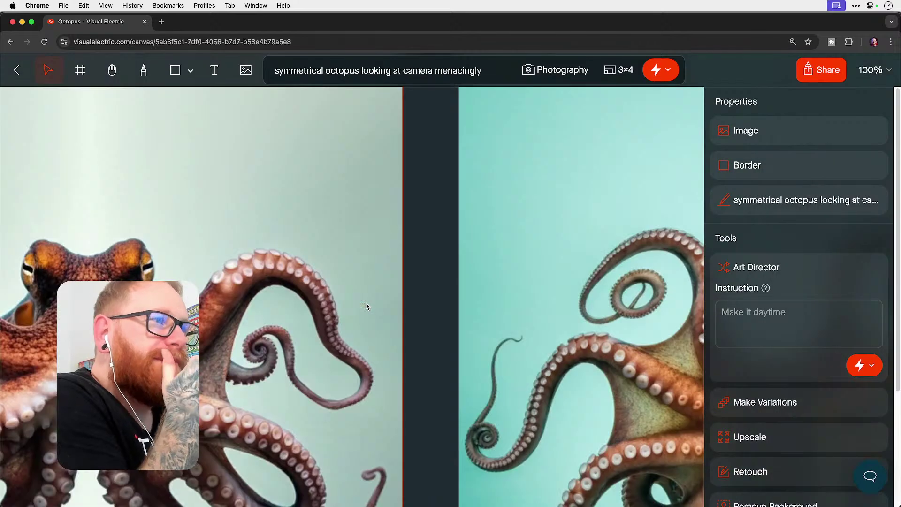
scroll(367, 305, "left", 3)
scroll(367, 305, "down", 1)
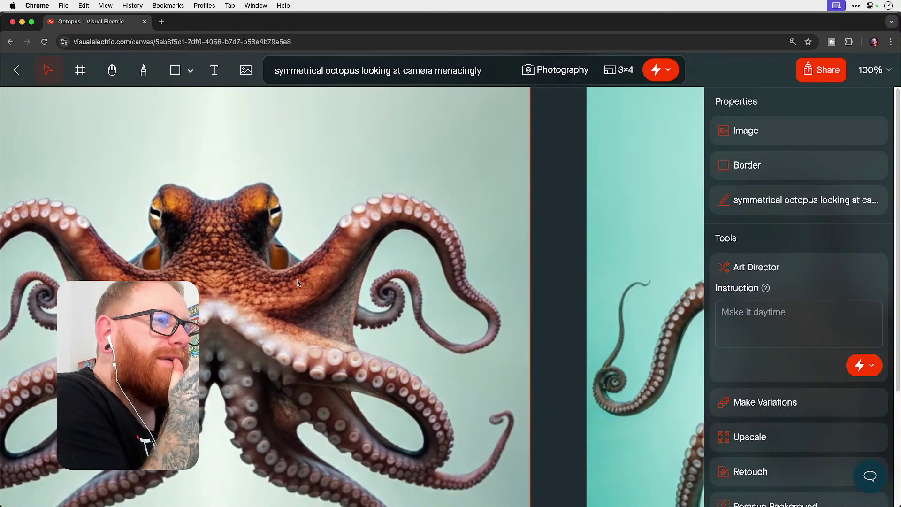
key("super+minus")
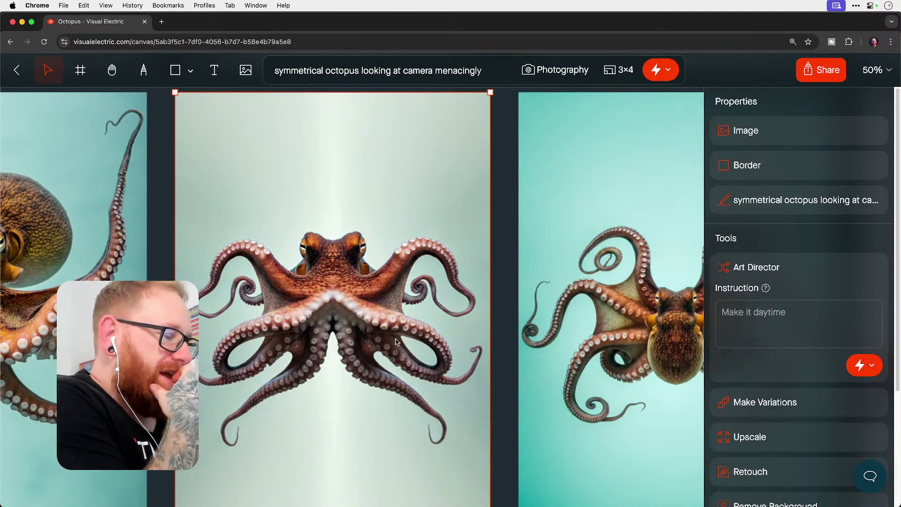
scroll(397, 337, "down", 5)
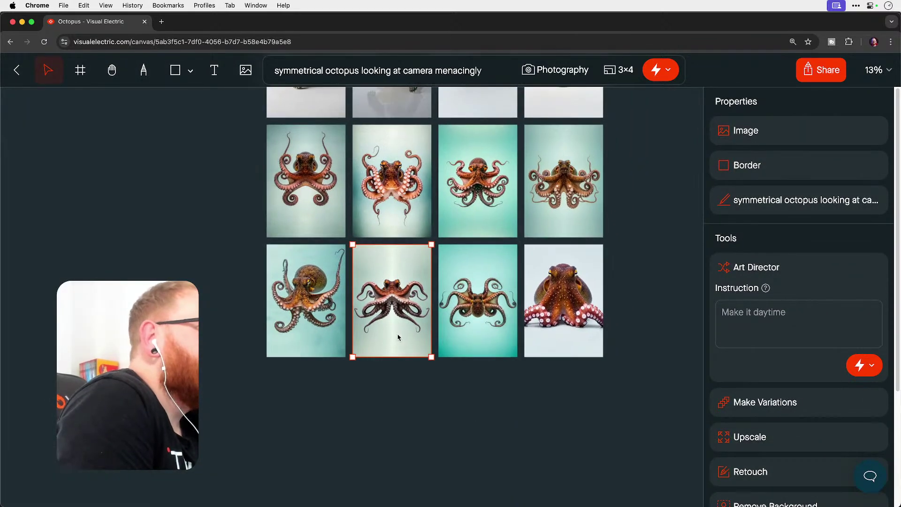
Step: Change the prompt to "nearly symmetrical octopus looking at camera menacingly" and generate two rows of images from it
scroll(397, 337, "right", 2)
scroll(397, 336, "up", 1)
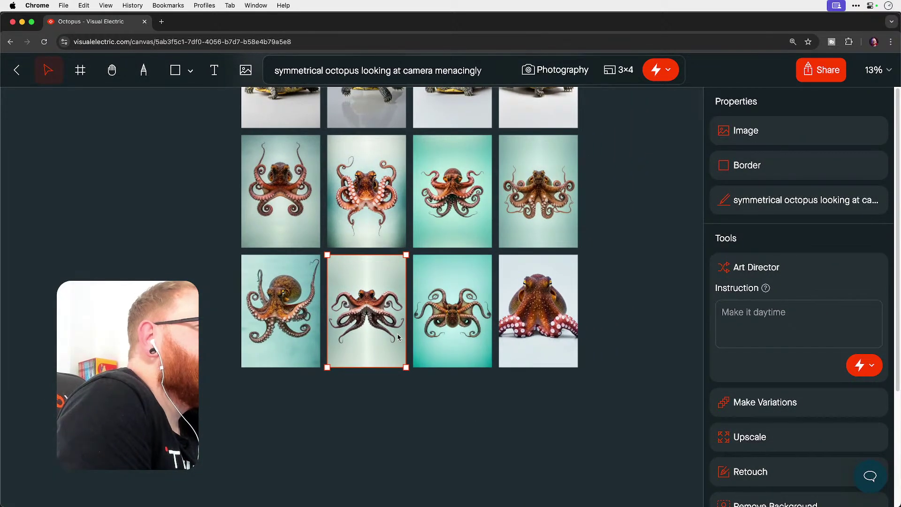
left_click(271, 72)
type("nearly")
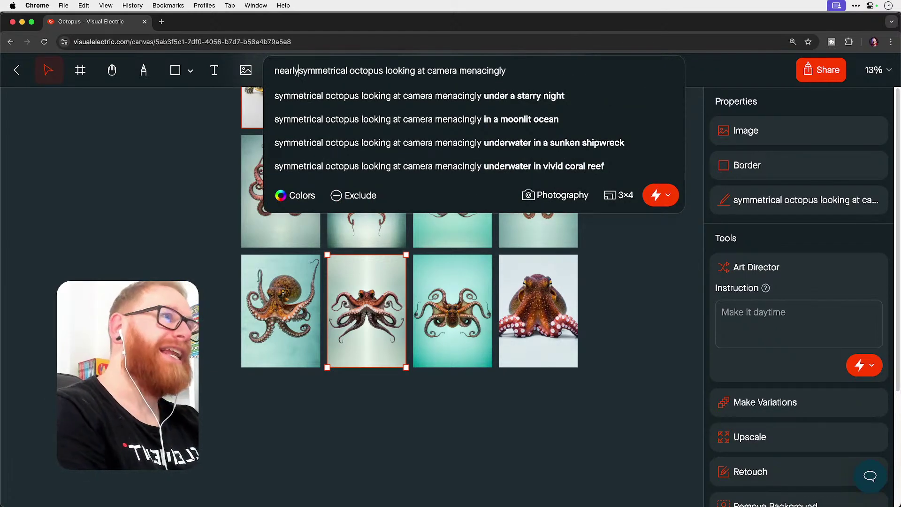
key("Return")
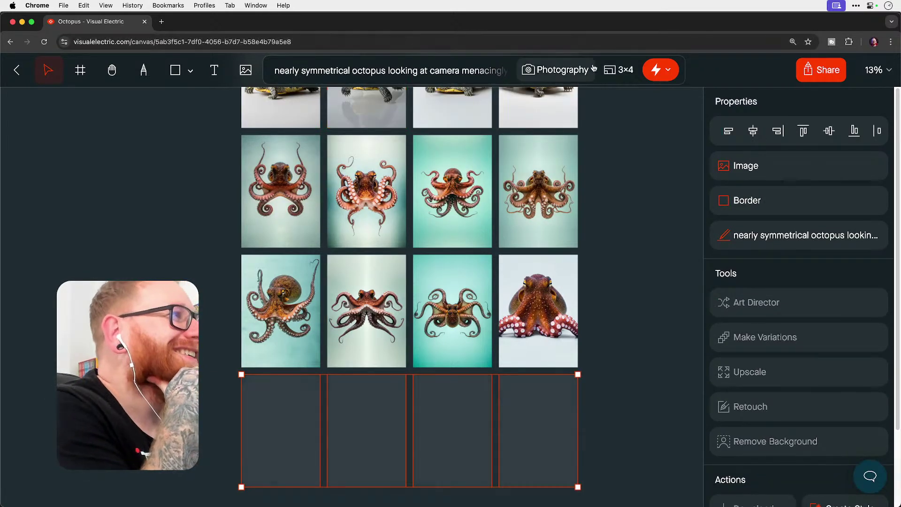
left_click(657, 70)
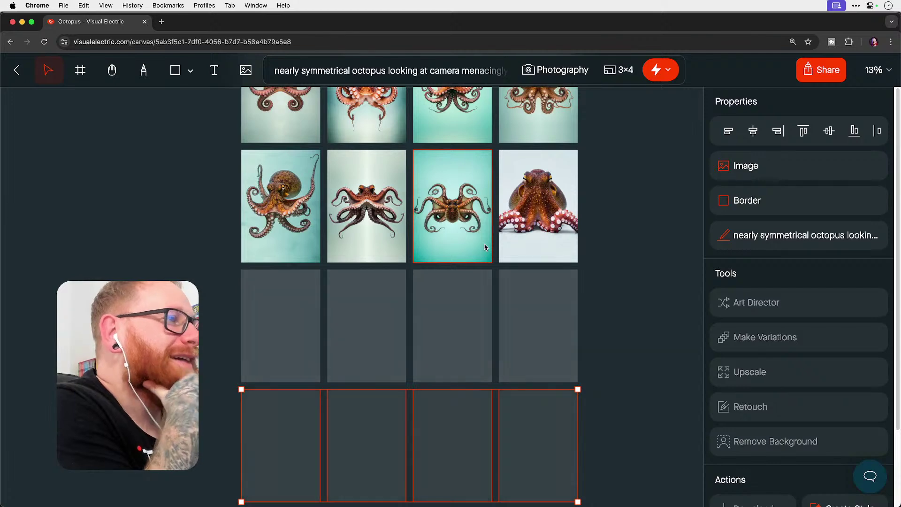
Step: Examine the symmetry of the pale-background octopus again while the new rows are generating
scroll(485, 248, "up", 1)
scroll(485, 247, "right", 1)
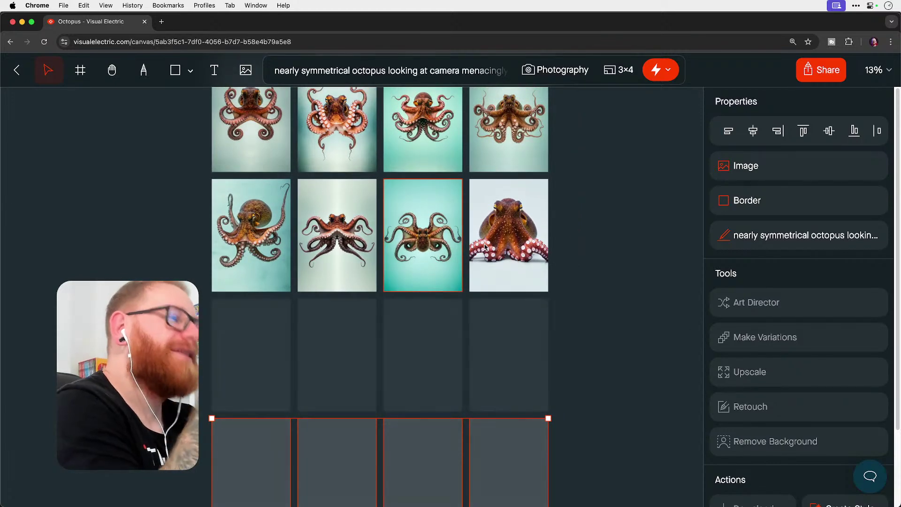
scroll(486, 247, "up", 5)
scroll(485, 247, "up", 5)
scroll(485, 247, "left", 5)
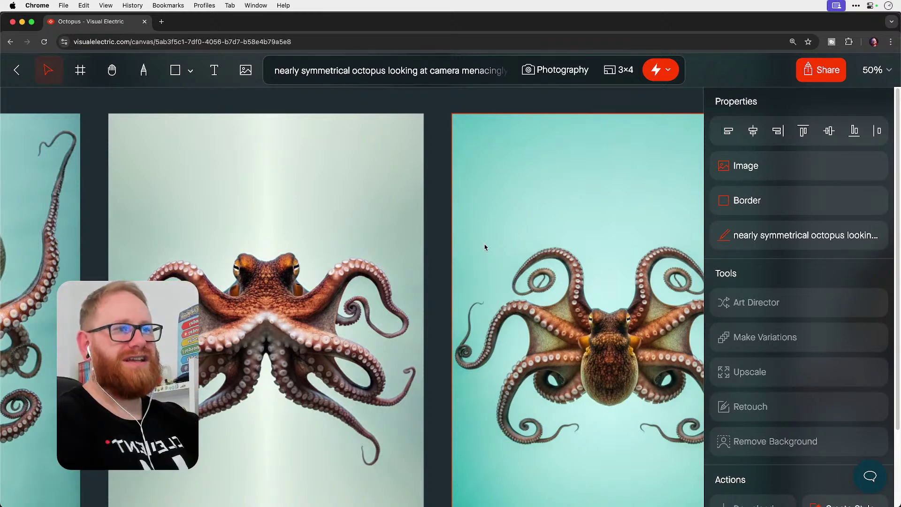
left_click(268, 295)
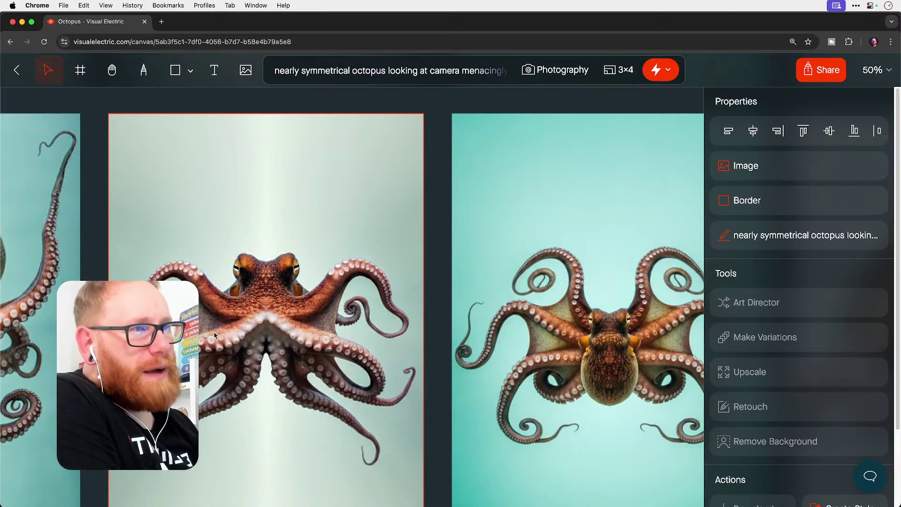
key("a")
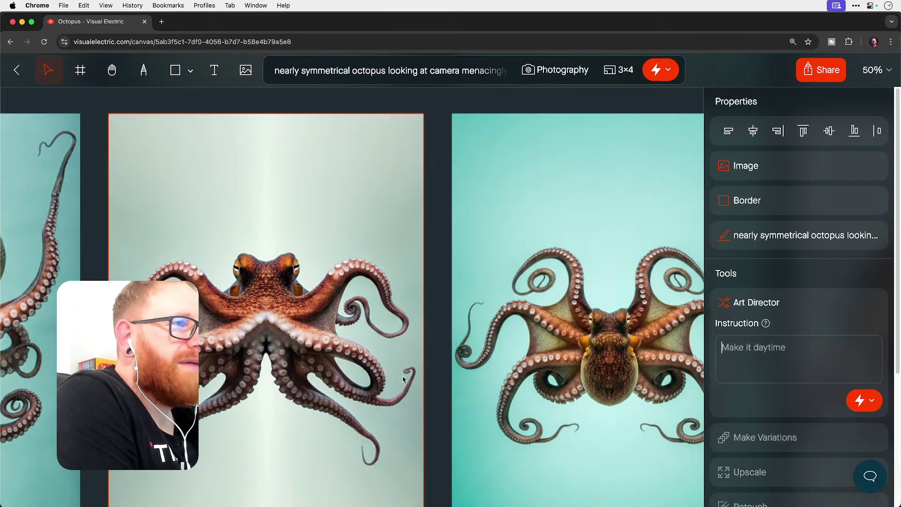
Step: Review the two finished rows of nearly symmetrical octopus images
scroll(281, 191, "down", 10)
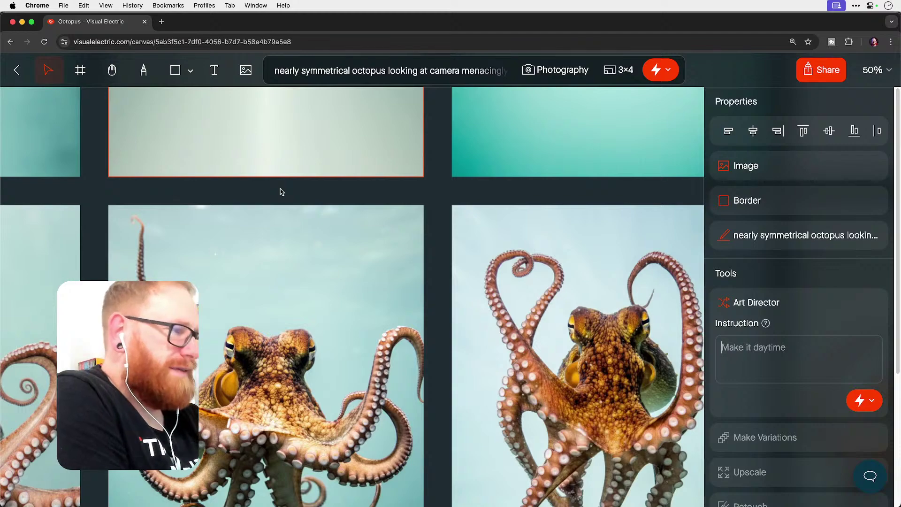
key("super+minus")
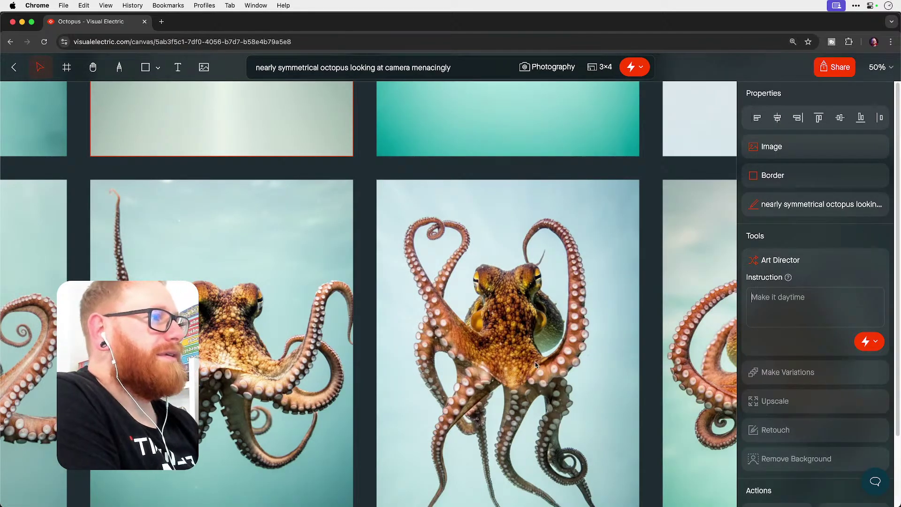
key("super+minus")
key("super+minus")
key("super+minus")
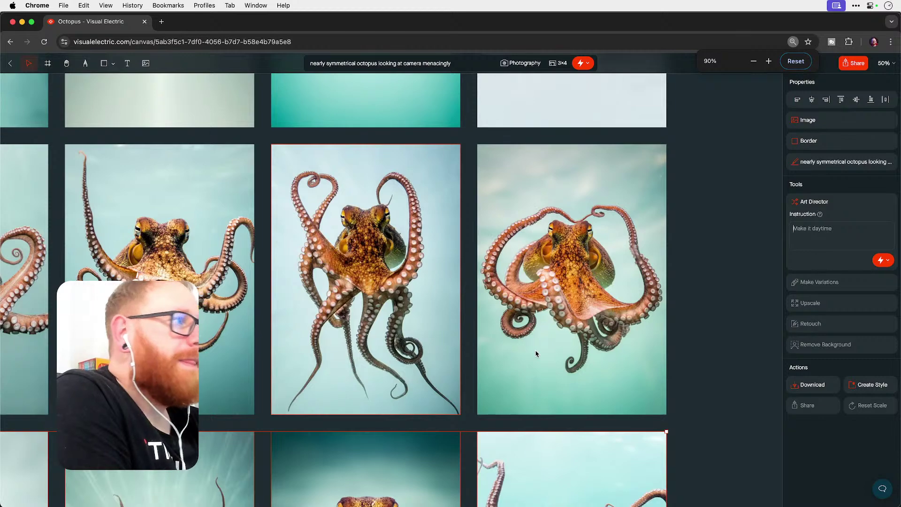
scroll(536, 354, "down", 5)
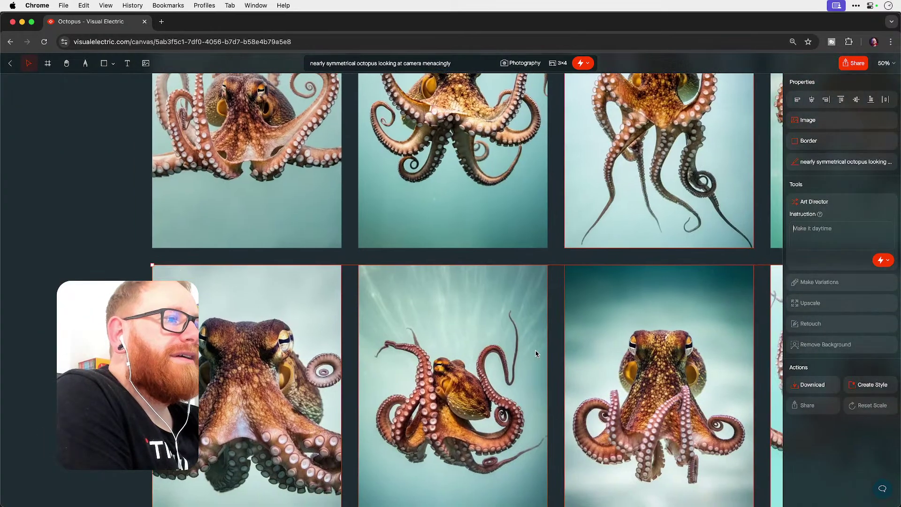
scroll(537, 353, "right", 6)
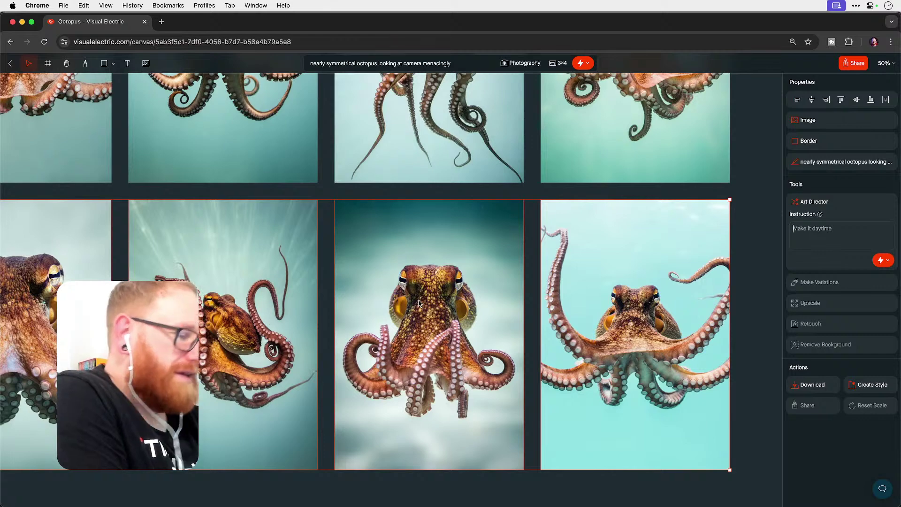
Step: Generate three more rows of images from the nearly symmetrical octopus prompt
key("super+minus")
key("super+minus")
key("super+minus")
scroll(419, 302, "down", 5)
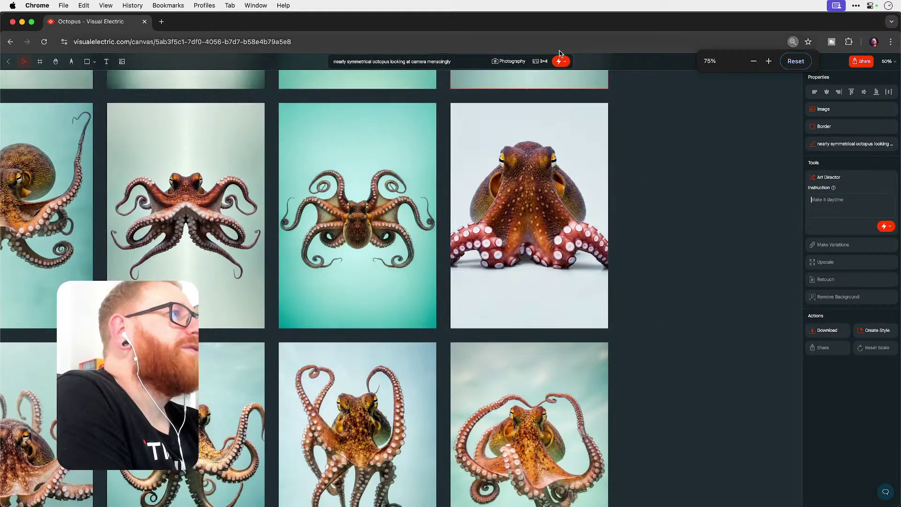
left_click(559, 61)
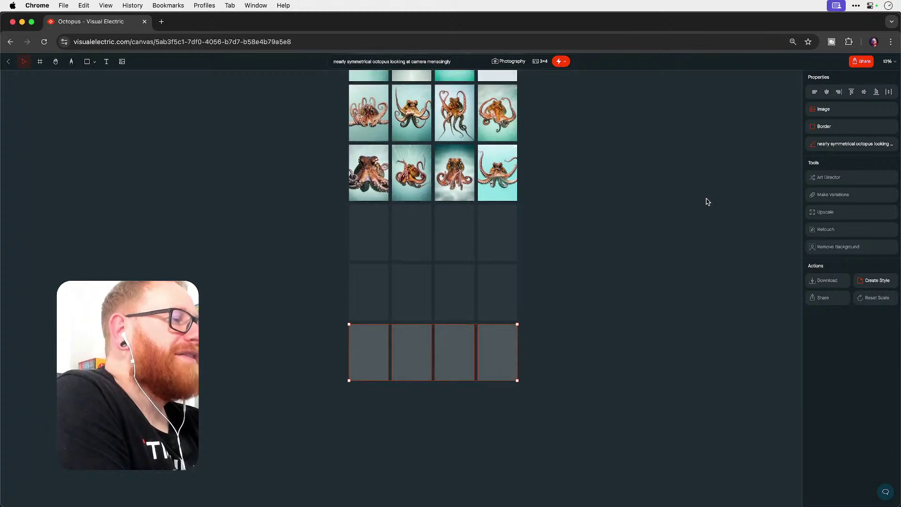
Step: Go back to the teapot and lamp rows and compare the shapes of the four teapots with the lamps
scroll(708, 202, "up", 7)
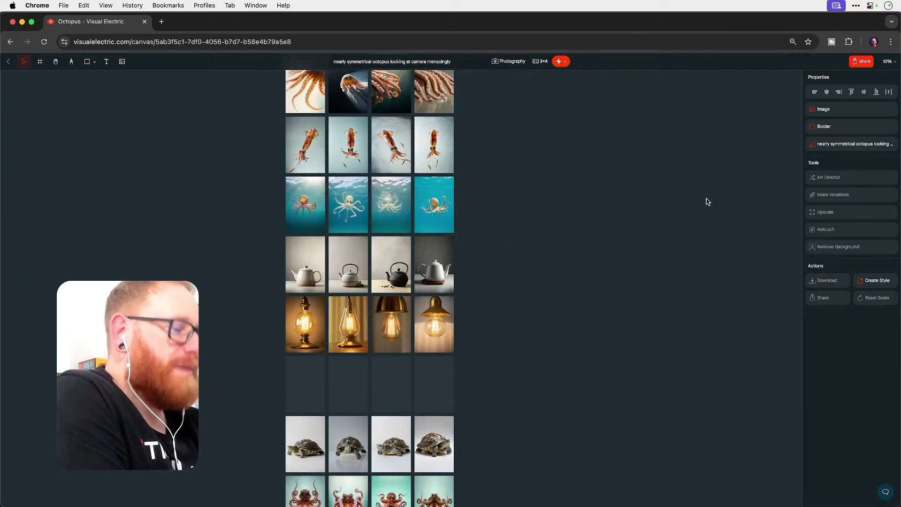
key("super+equal")
key("super+equal")
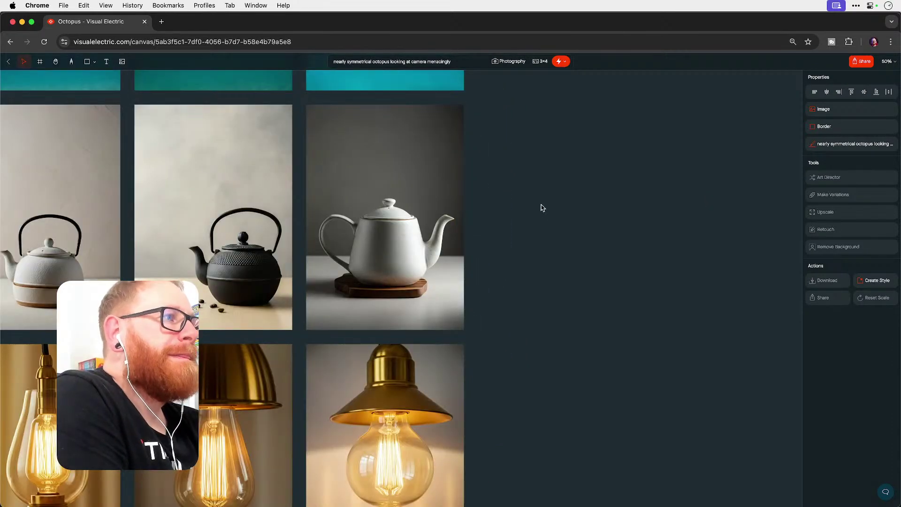
scroll(542, 208, "left", 10)
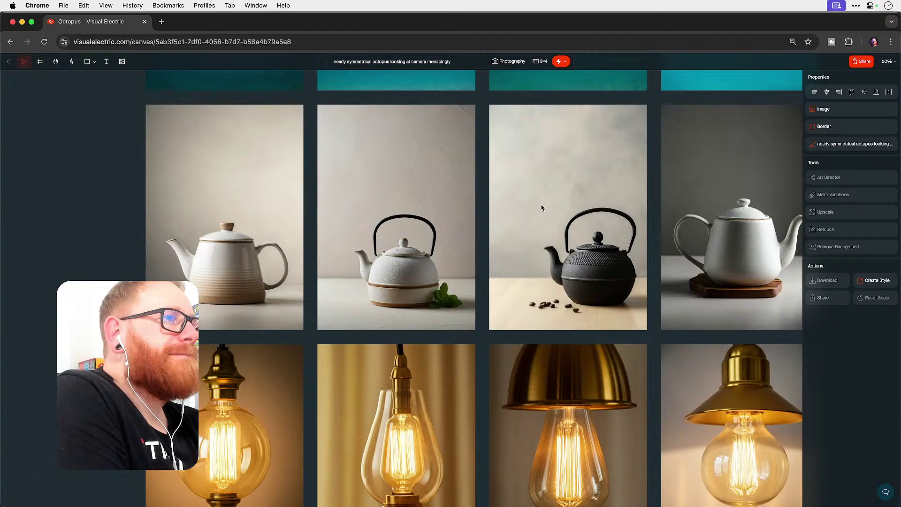
scroll(541, 208, "right", 4)
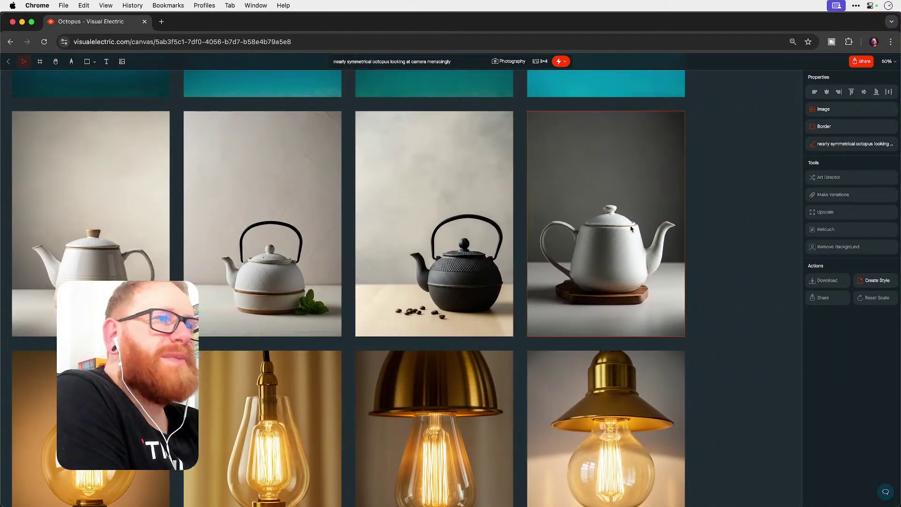
scroll(204, 290, "left", 3)
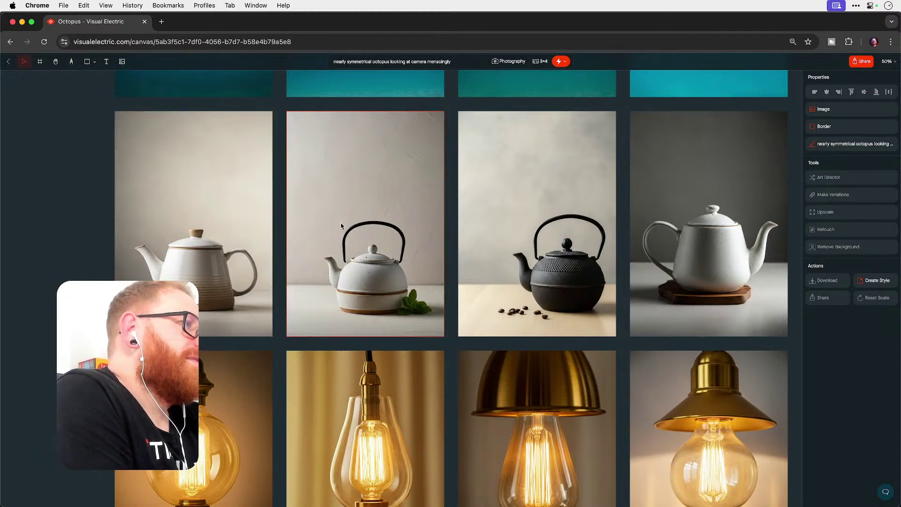
scroll(474, 231, "right", 6)
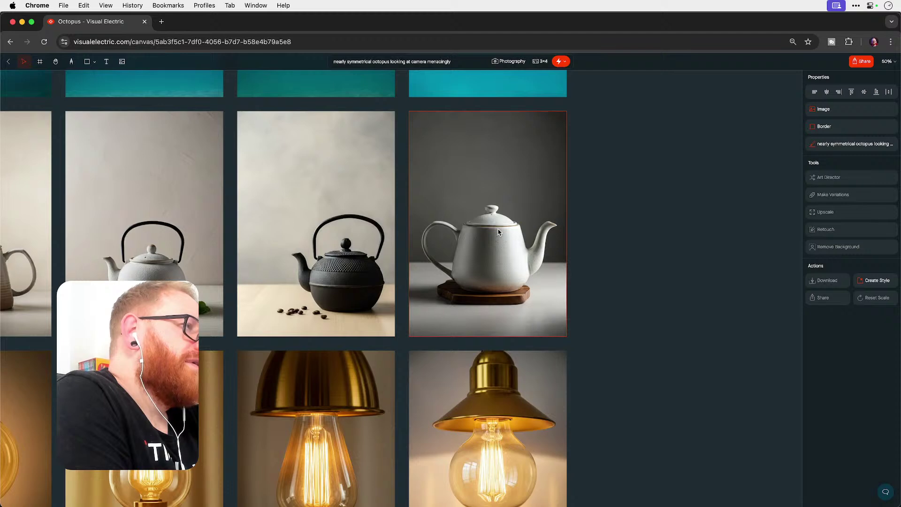
scroll(498, 232, "down", 5)
scroll(498, 232, "up", 4)
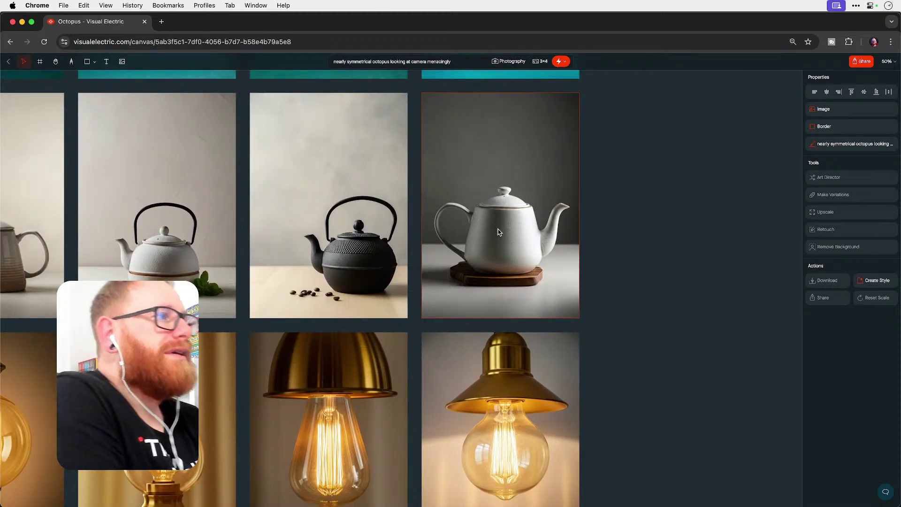
scroll(498, 232, "left", 5)
scroll(499, 232, "right", 1)
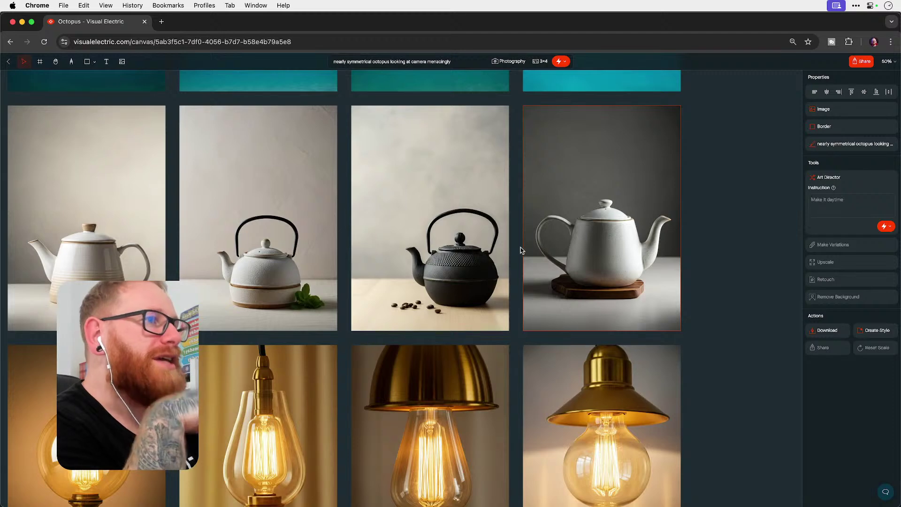
left_click(91, 259)
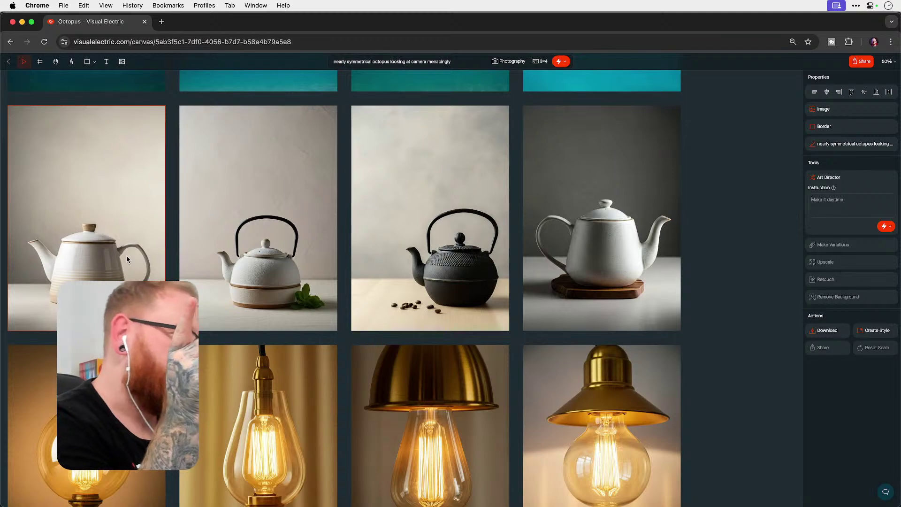
left_click(212, 291)
Step: Return to the nearly symmetrical octopus rows and compare the octopus poses side by side
scroll(212, 290, "down", 20)
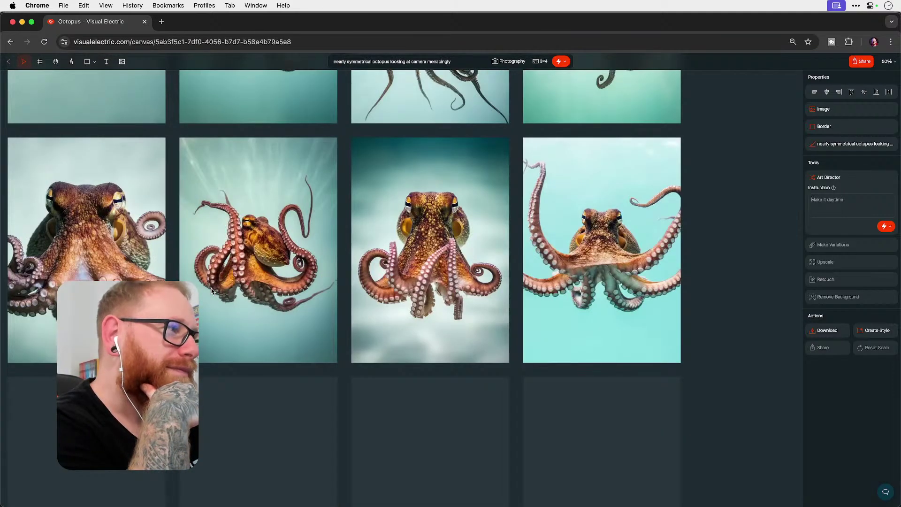
scroll(212, 290, "left", 2)
key("super+minus")
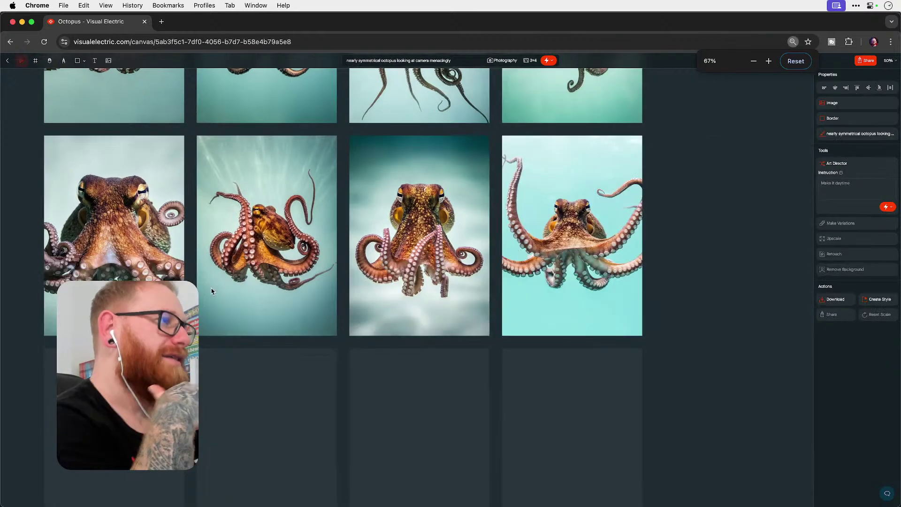
scroll(212, 292, "left", 1)
scroll(212, 292, "up", 3)
scroll(211, 292, "up", 1)
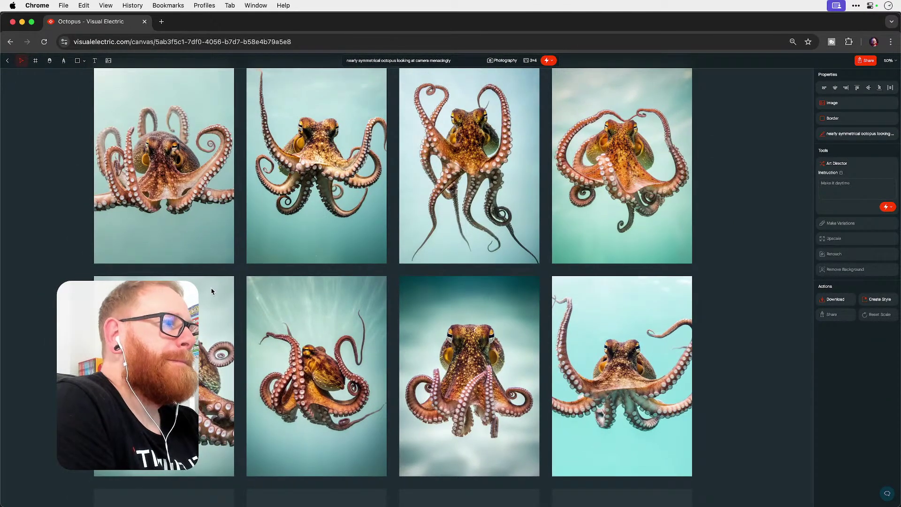
scroll(212, 292, "down", 1)
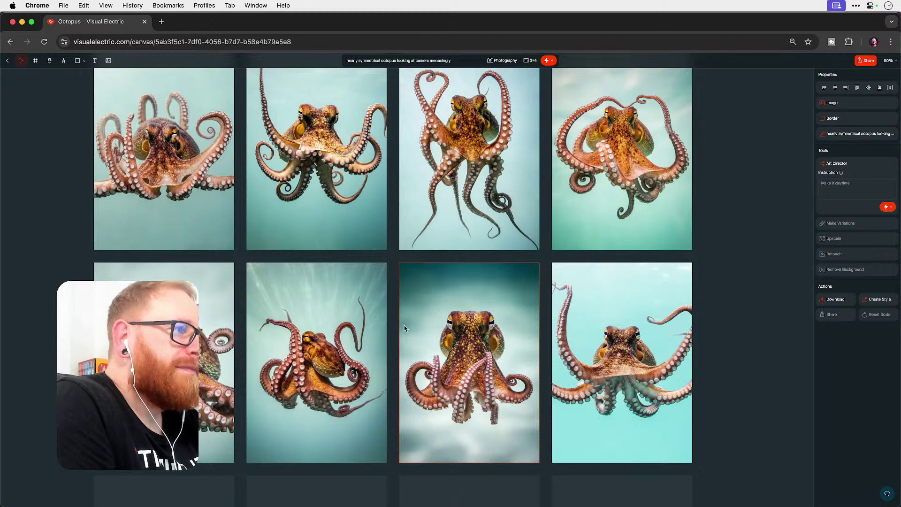
Step: Upscale the symmetrical octopus with spread, mirrored arms on the pale green striped background to 4x
scroll(406, 327, "up", 15)
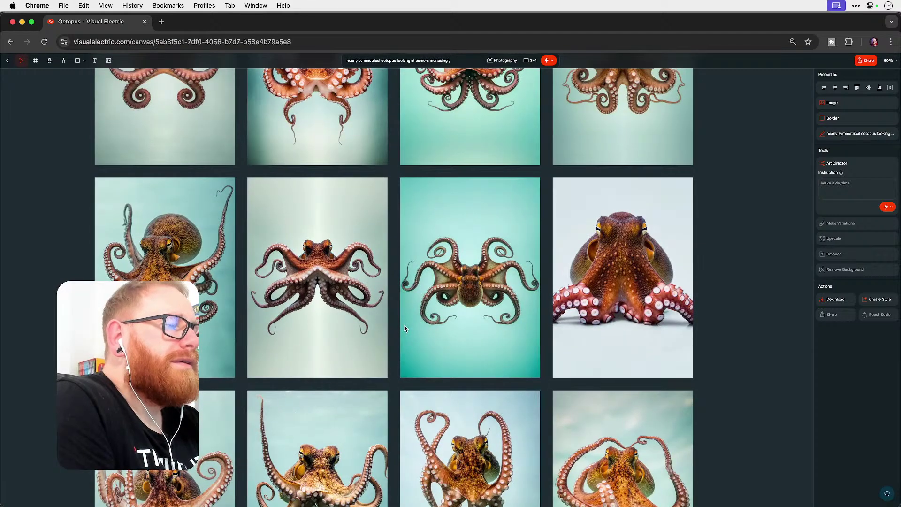
scroll(404, 328, "down", 6)
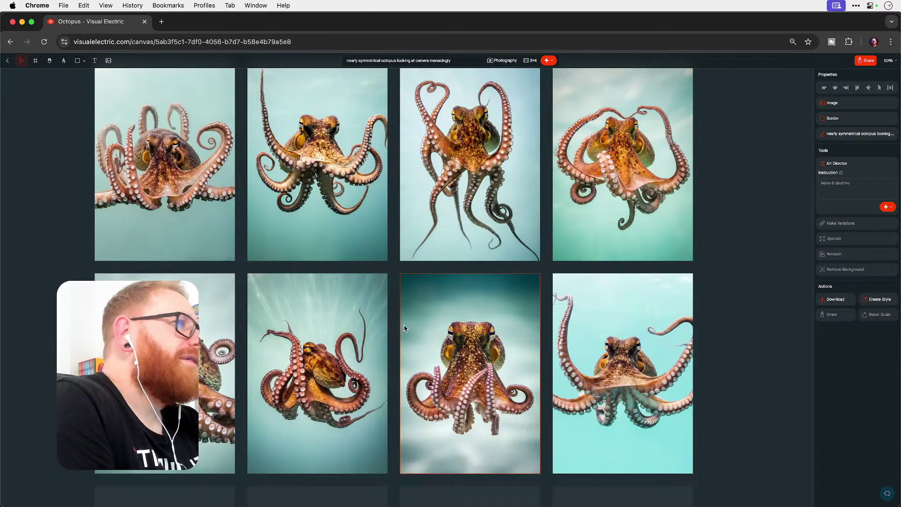
scroll(404, 328, "up", 8)
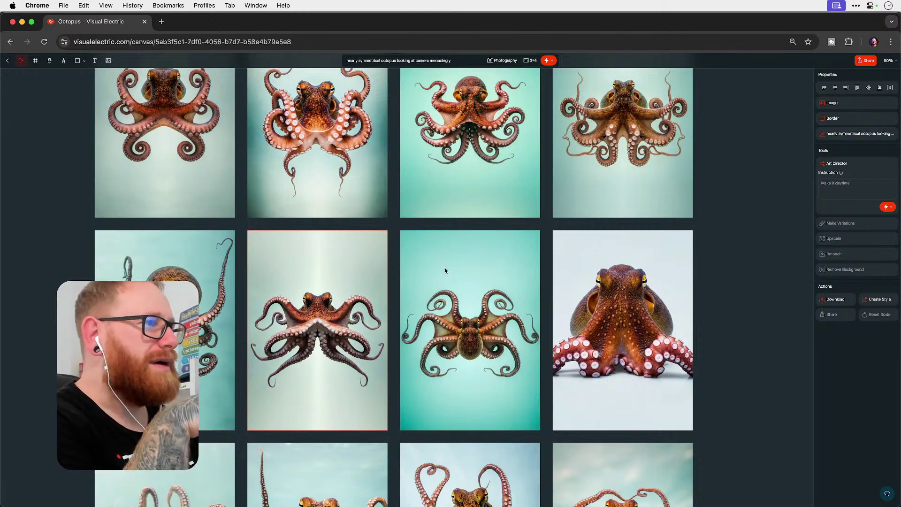
left_click(438, 285)
scroll(438, 286, "down", 8)
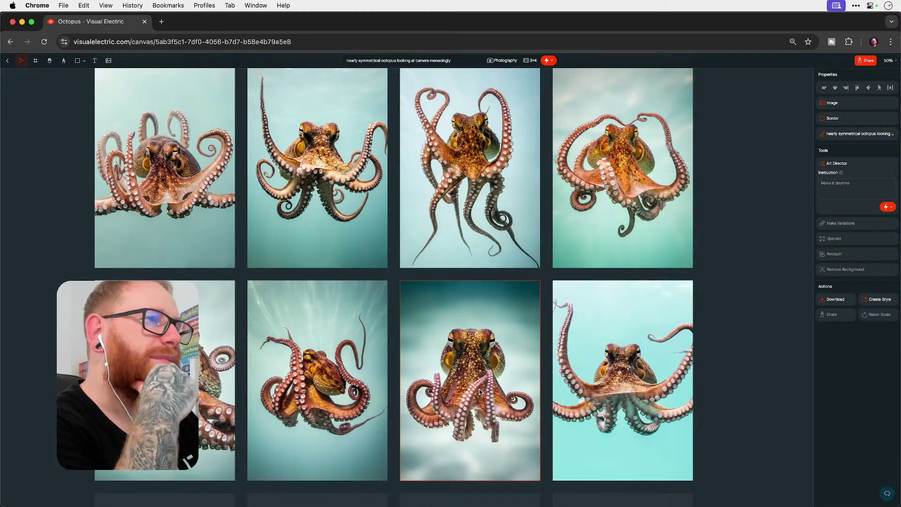
scroll(480, 392, "up", 10)
left_click(333, 320)
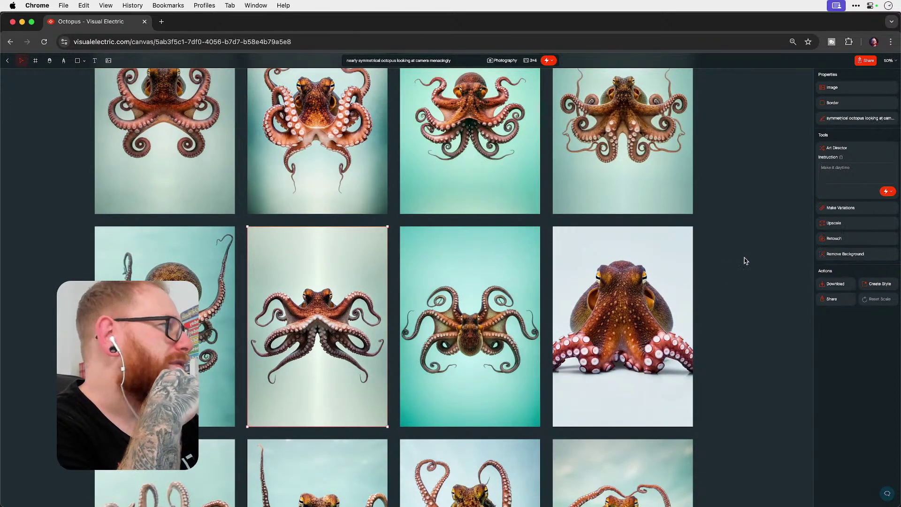
left_click(844, 223)
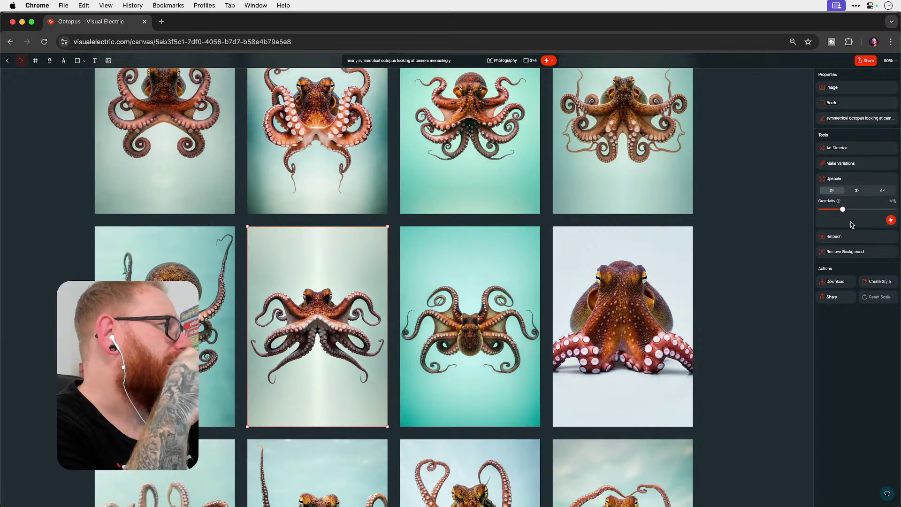
left_click(887, 190)
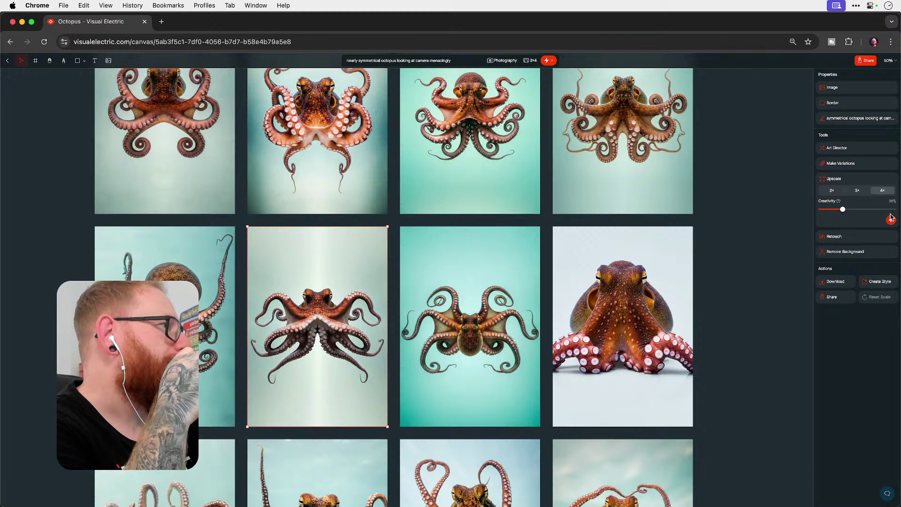
left_click(890, 219)
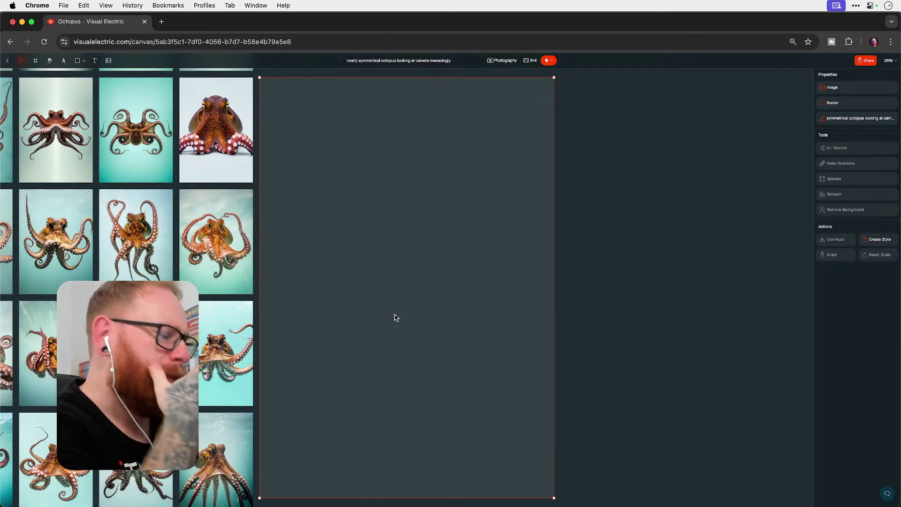
Step: Go back over the symmetrical octopus rows and compare the teal-background octopus with its neighbours up close
scroll(395, 318, "up", 6)
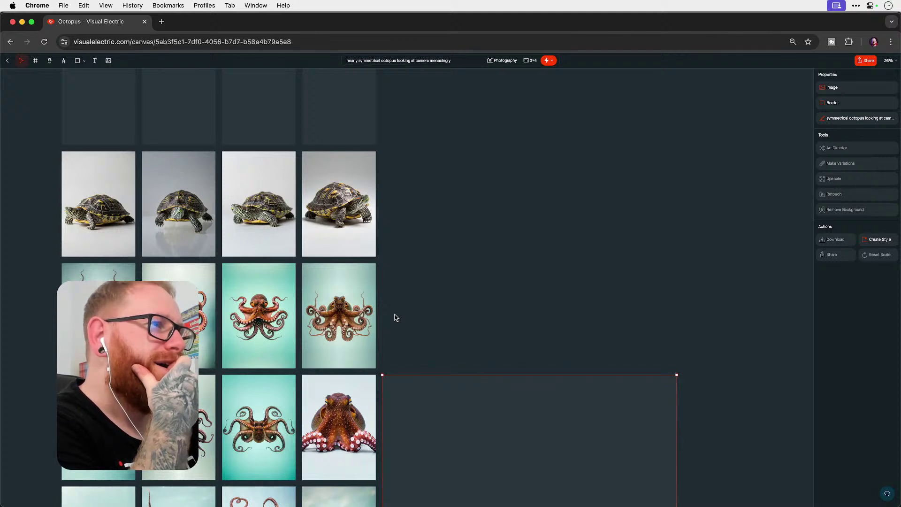
scroll(396, 317, "left", 4)
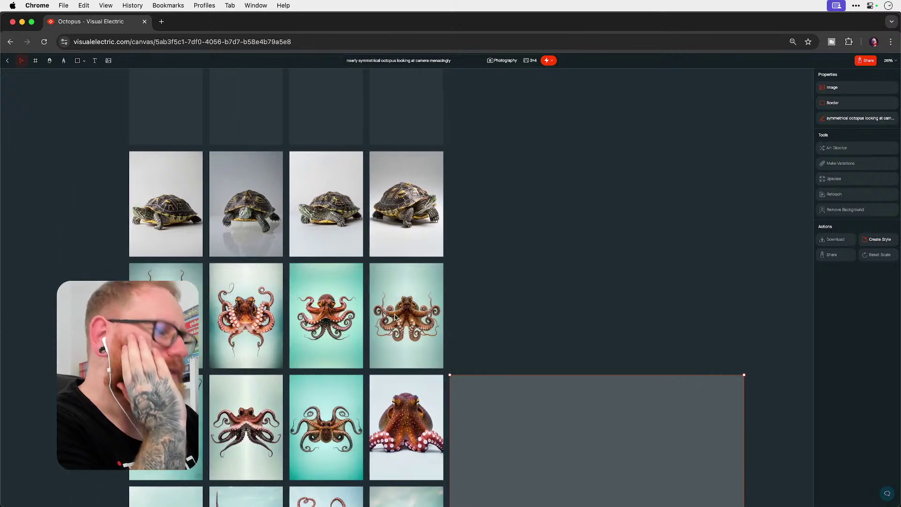
scroll(395, 318, "up", 10)
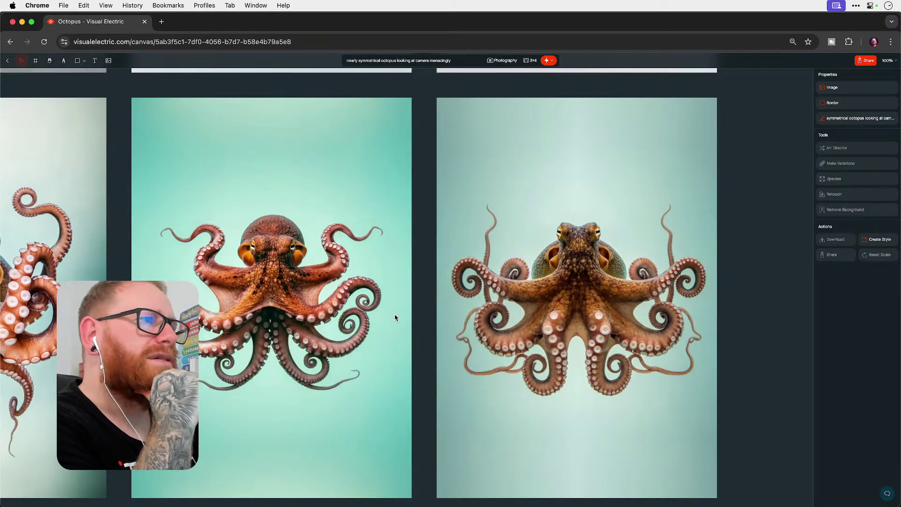
left_click(253, 233)
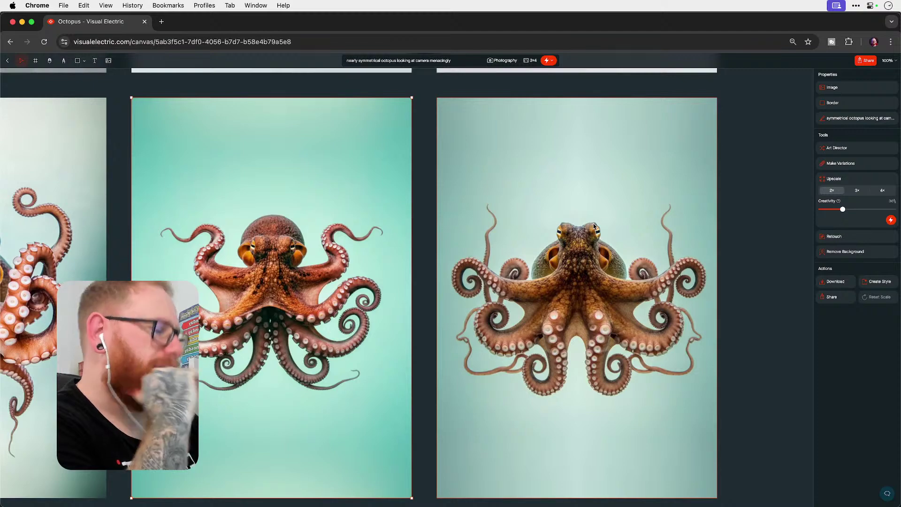
key("ctrl+minus")
key("ctrl+minus")
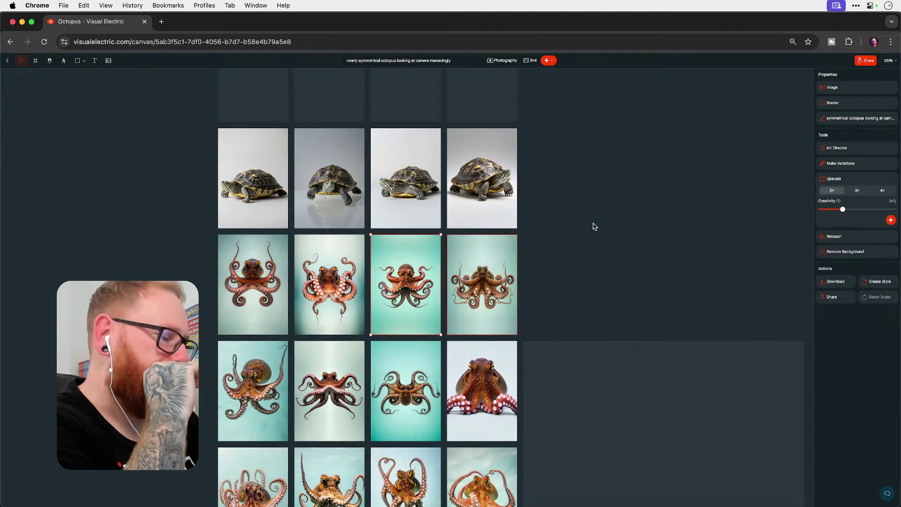
key("ctrl+plus")
scroll(593, 226, "down", 3)
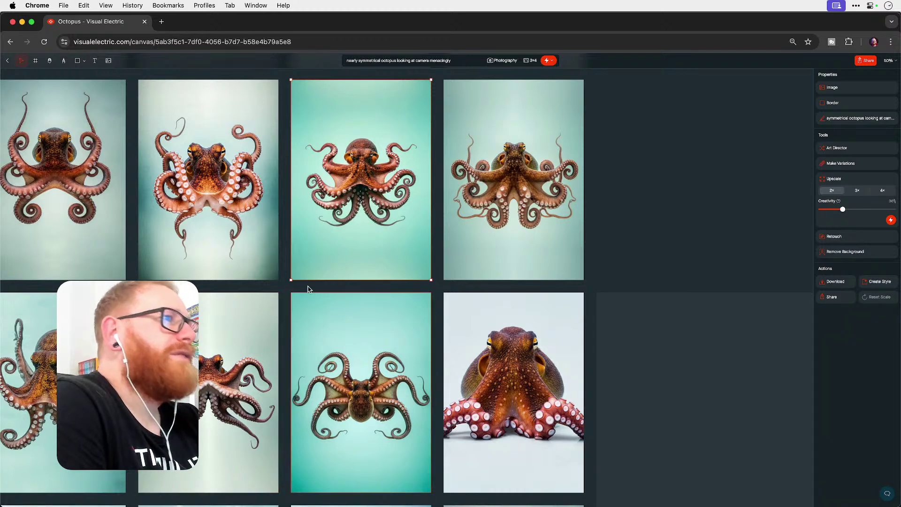
scroll(311, 280, "up", 3)
scroll(311, 280, "up", 8)
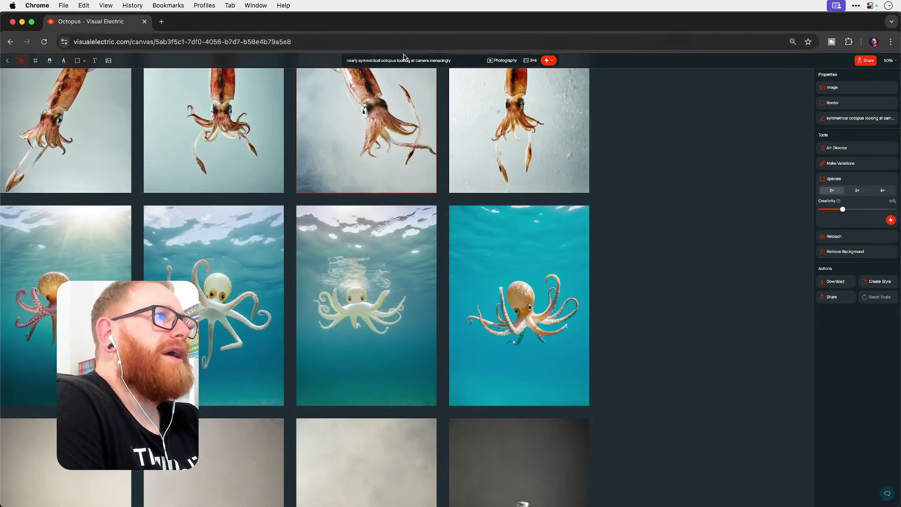
Step: Replace the prompt with "gold black teapot with a handle and long spout" and generate a row of images
left_click(407, 59)
key("super+a")
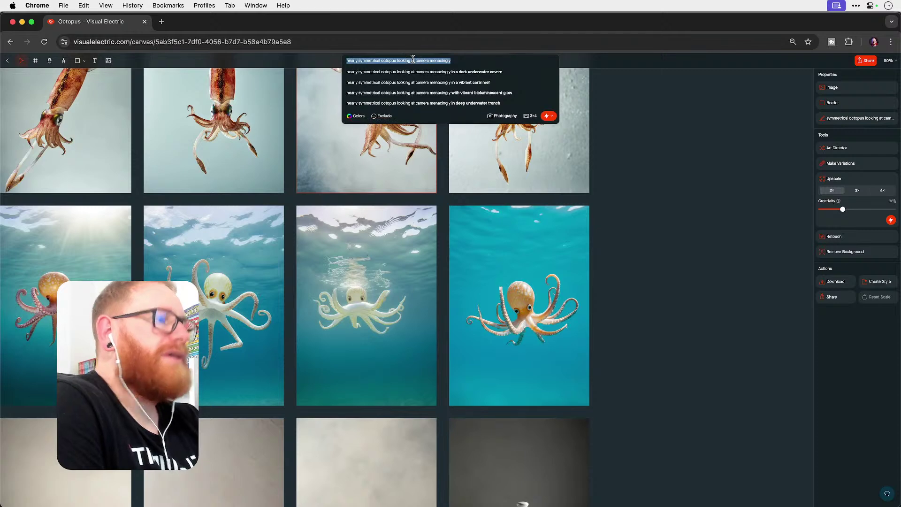
type("gold bis")
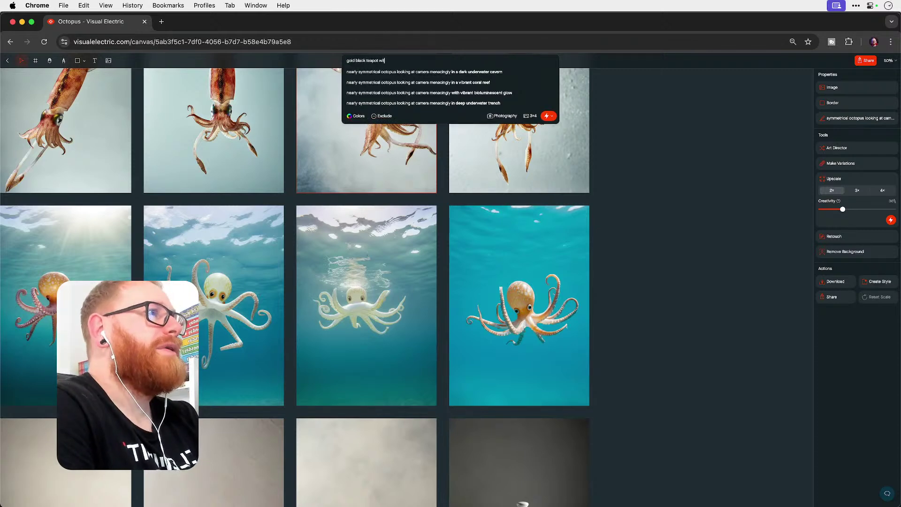
type("handle")
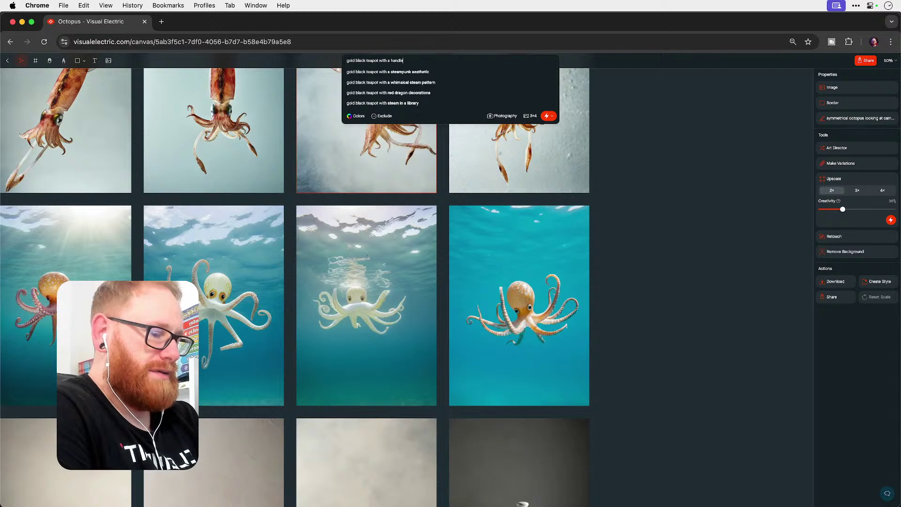
type(" and")
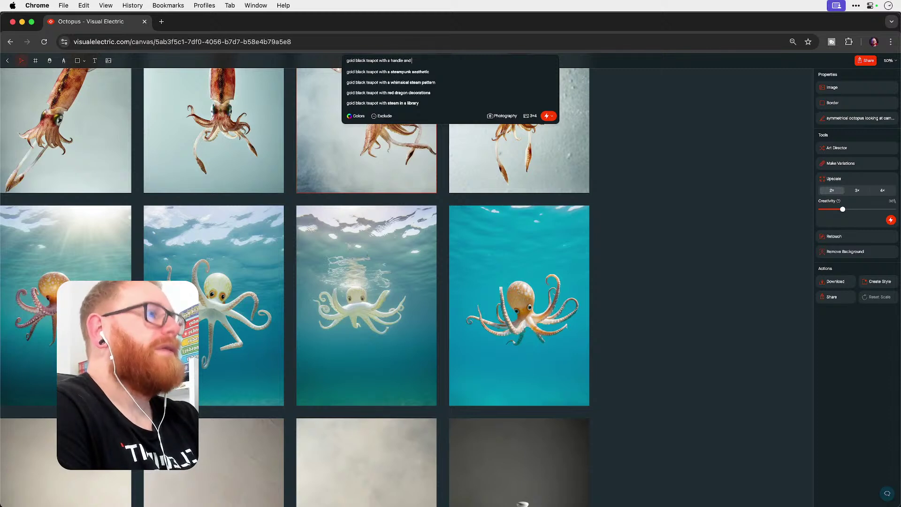
type(" spopout")
key("Return")
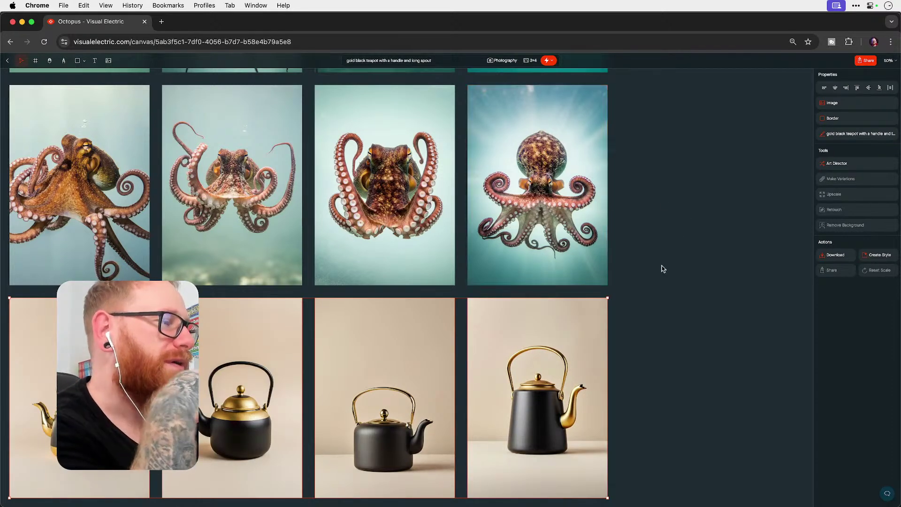
Step: Shorten the prompt to "Old black teapot and long spout" and generate two rows of images from it
scroll(647, 323, "down", 2)
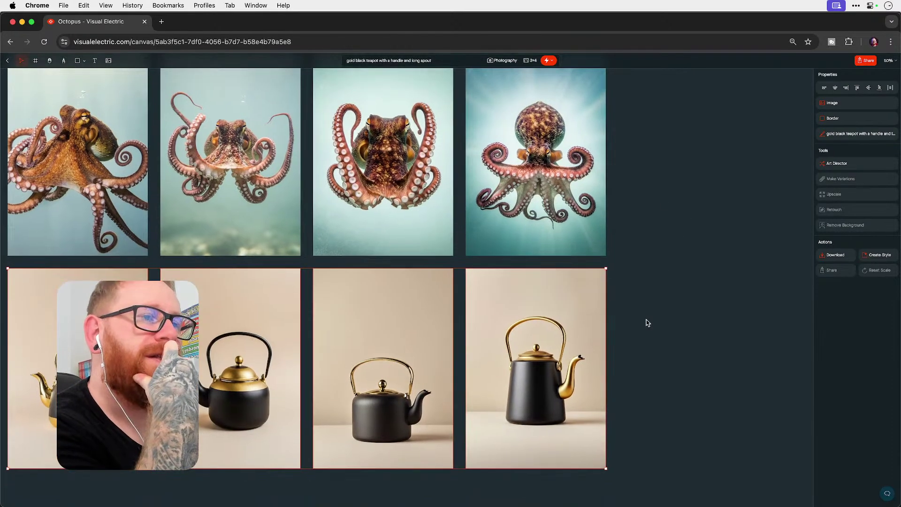
left_click(403, 60)
left_click_drag(404, 61, 379, 59)
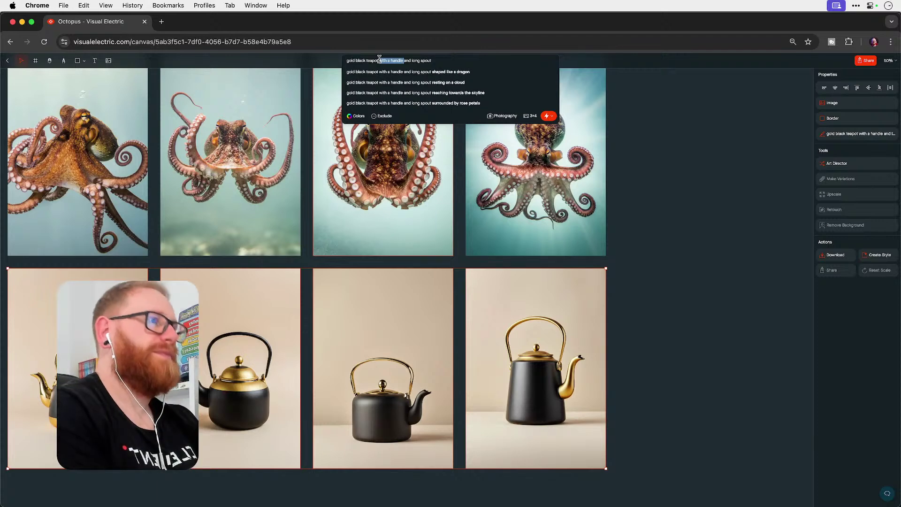
key("BackSpace")
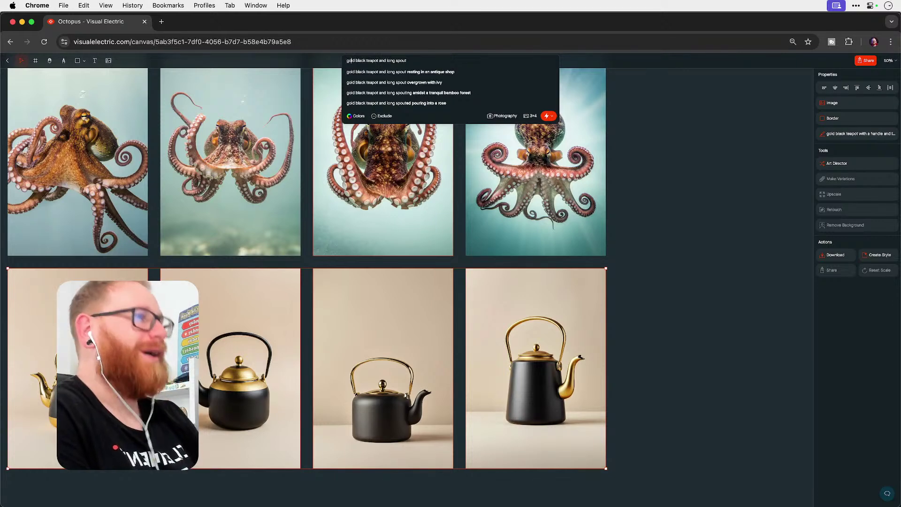
type("O")
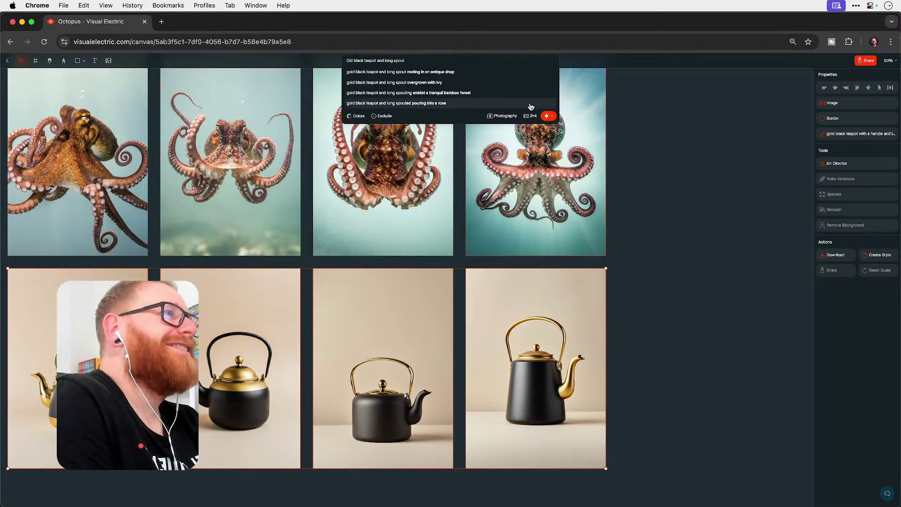
left_click(547, 115)
left_click(548, 61)
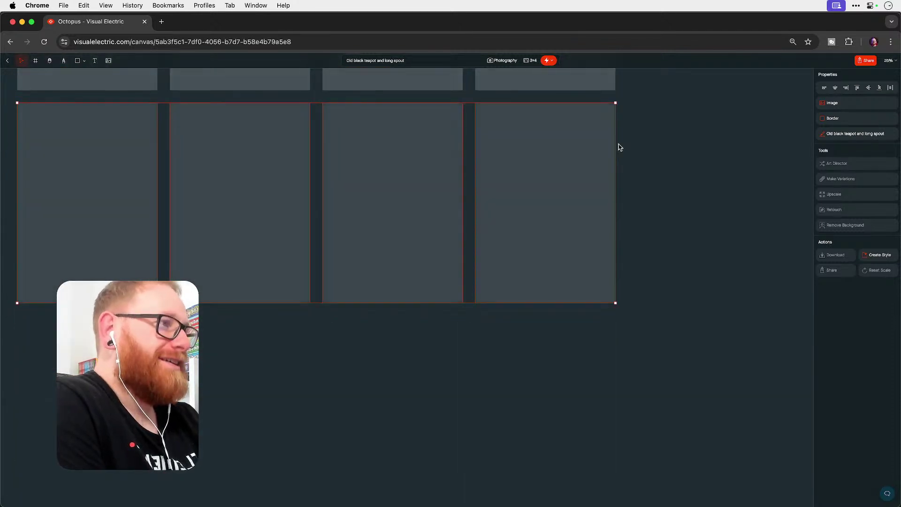
Step: Select the large upscaled octopus image beside the rows and download it
scroll(618, 148, "down", 5)
scroll(617, 146, "up", 3)
left_click(578, 163)
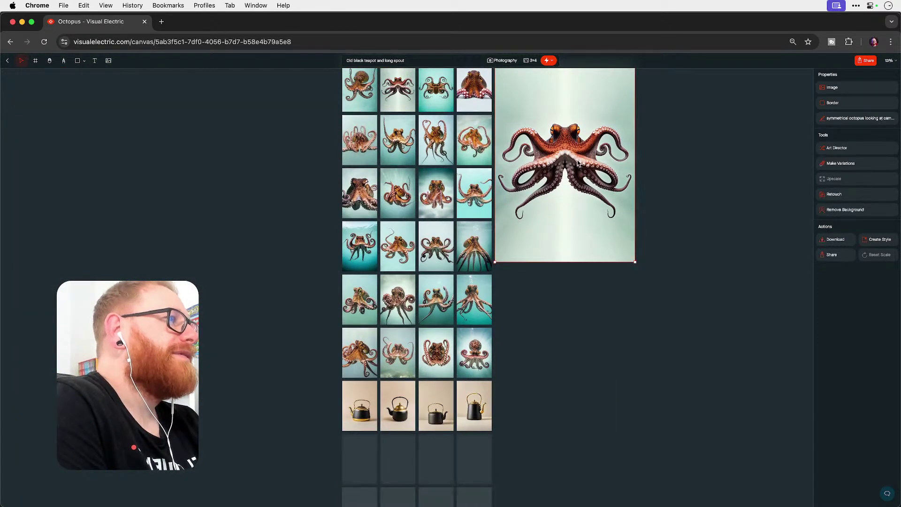
left_click(836, 240)
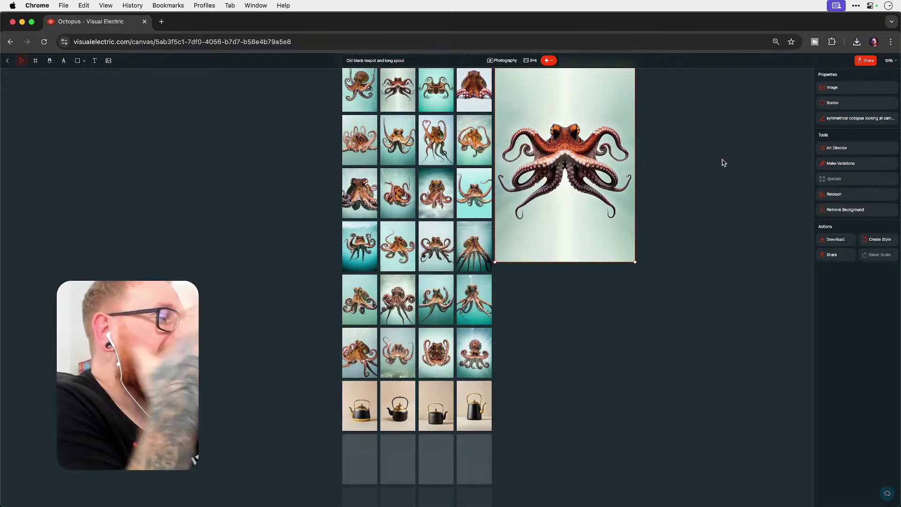
Step: Change the prompt to "vintage black teapot and long spout" and generate another row of images
scroll(722, 163, "down", 4)
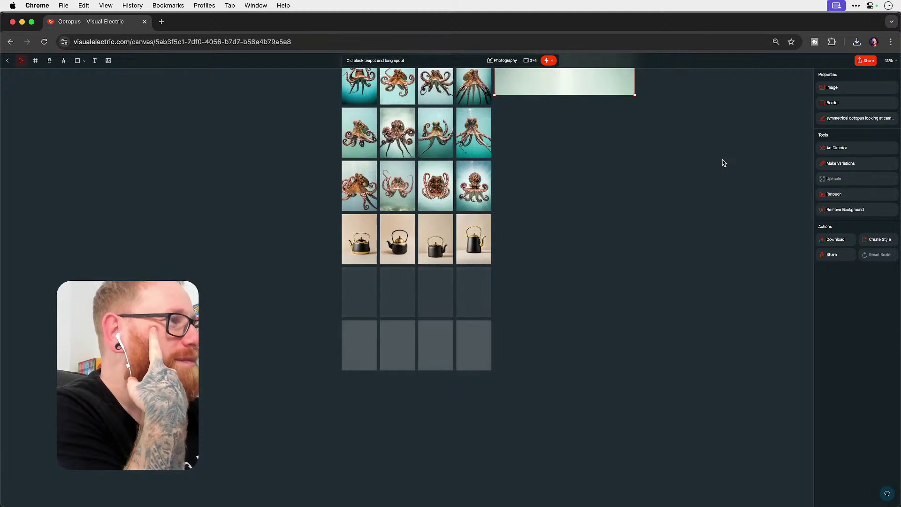
scroll(722, 163, "left", 1)
scroll(722, 163, "right", 1)
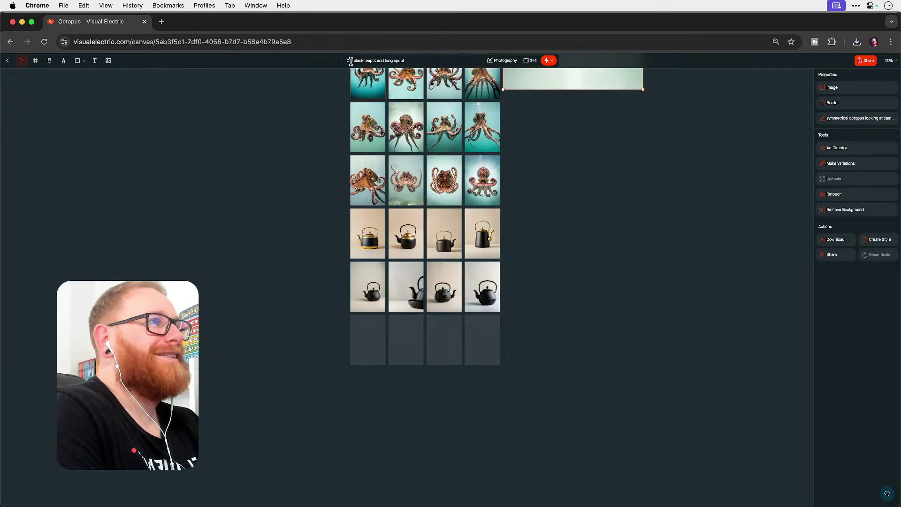
left_click_drag(353, 61, 342, 61)
type("vintage")
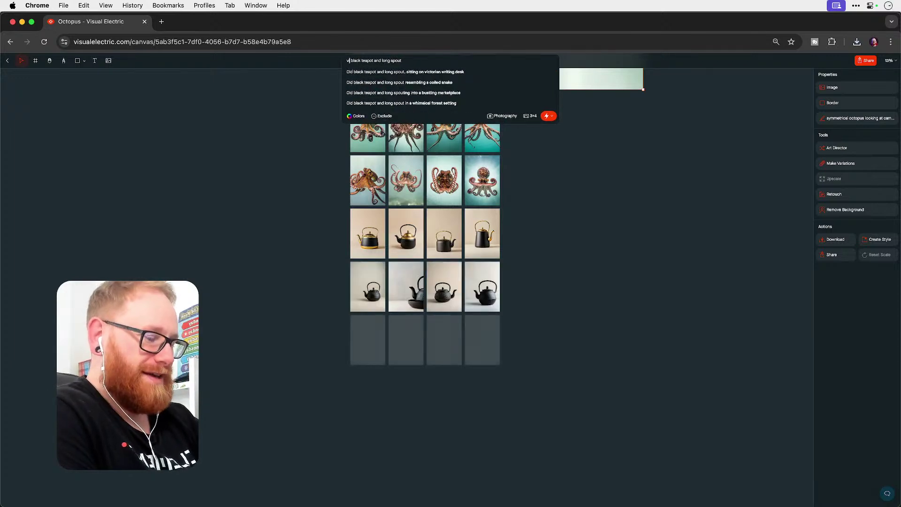
key("Return")
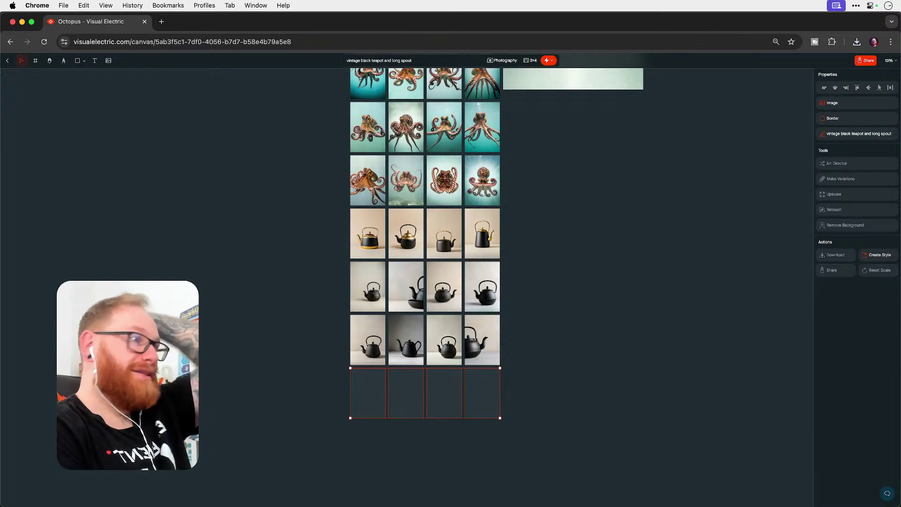
Step: Examine the gold-black and old black teapot rows up close, comparing their handles and spouts
key("super+equal")
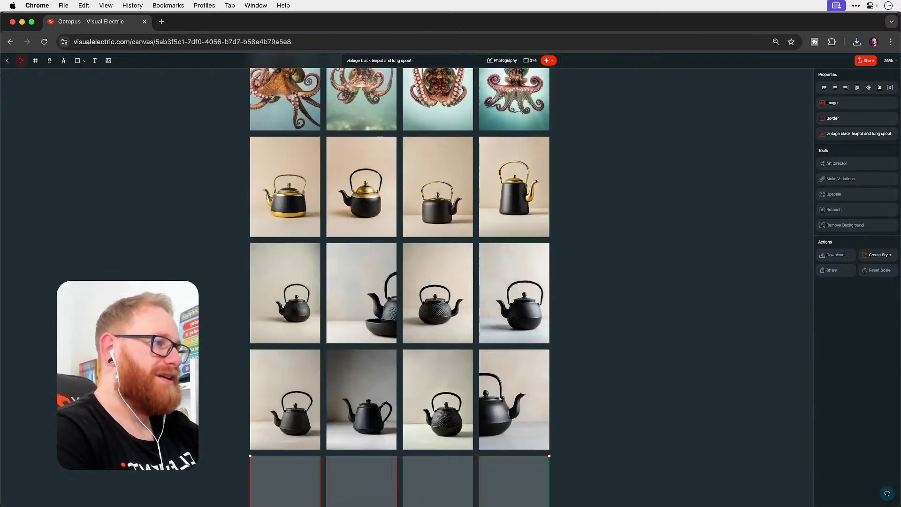
key("super+equal")
key("super+equal")
key("super+minus")
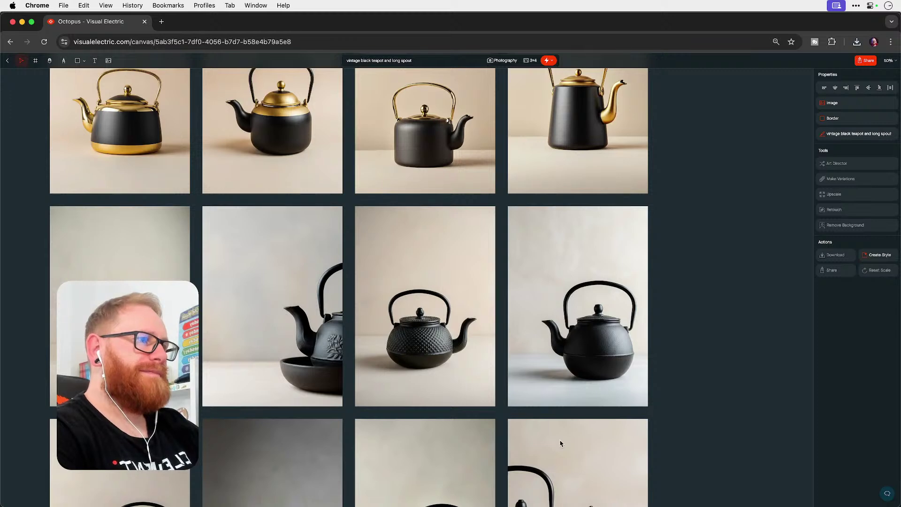
scroll(560, 443, "down", 5)
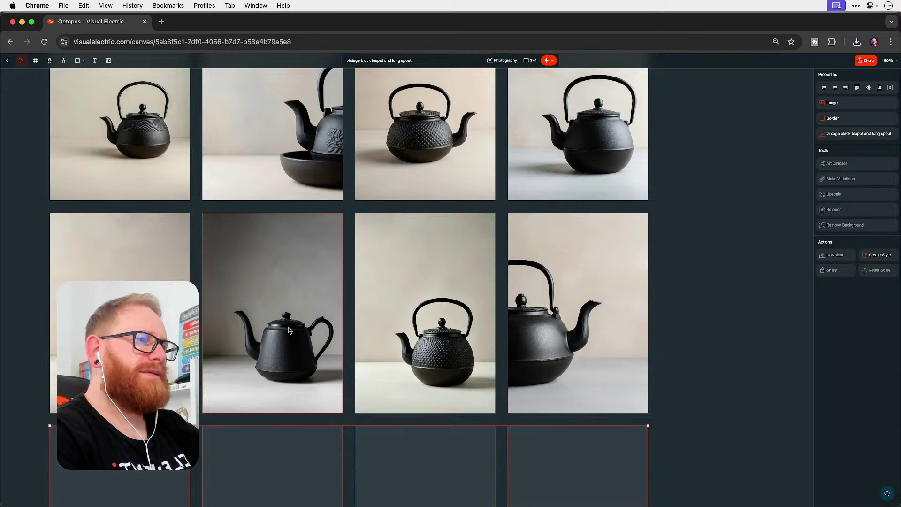
scroll(288, 330, "down", 1)
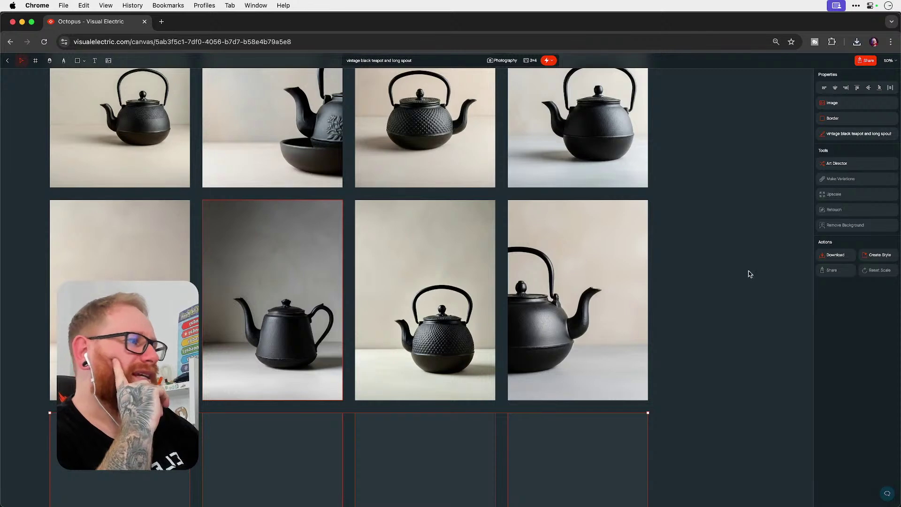
scroll(691, 290, "down", 5)
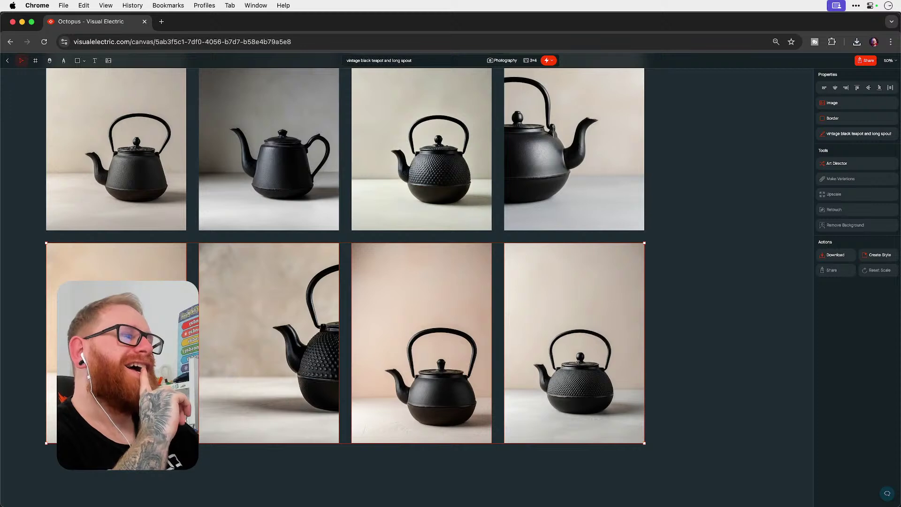
scroll(341, 267, "up", 3)
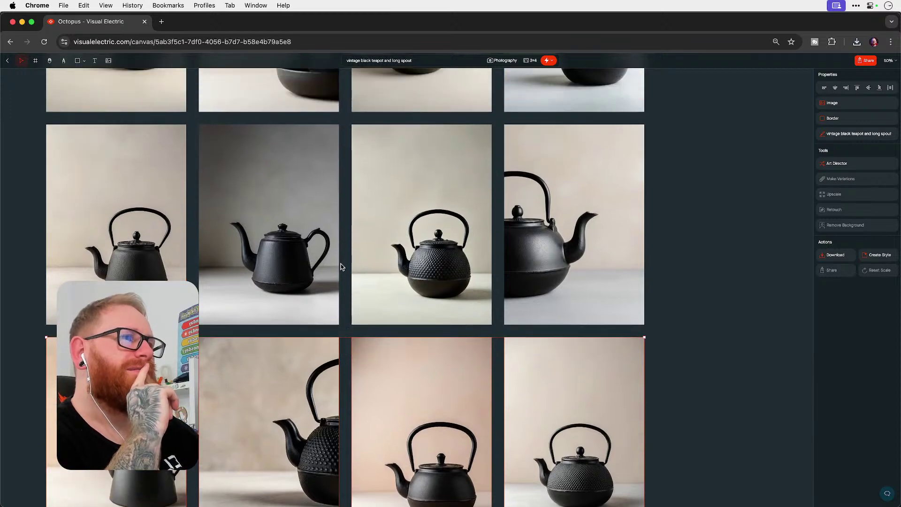
scroll(326, 252, "up", 5)
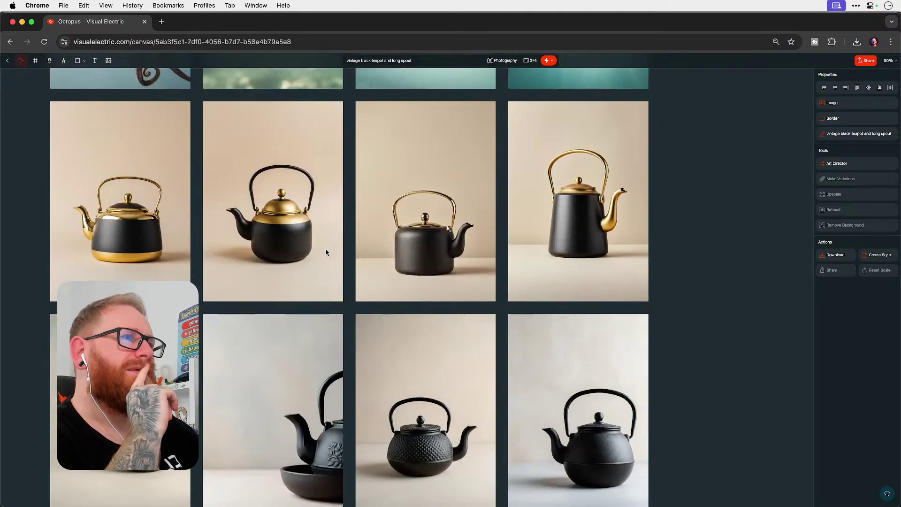
left_click(372, 59)
left_click(401, 96)
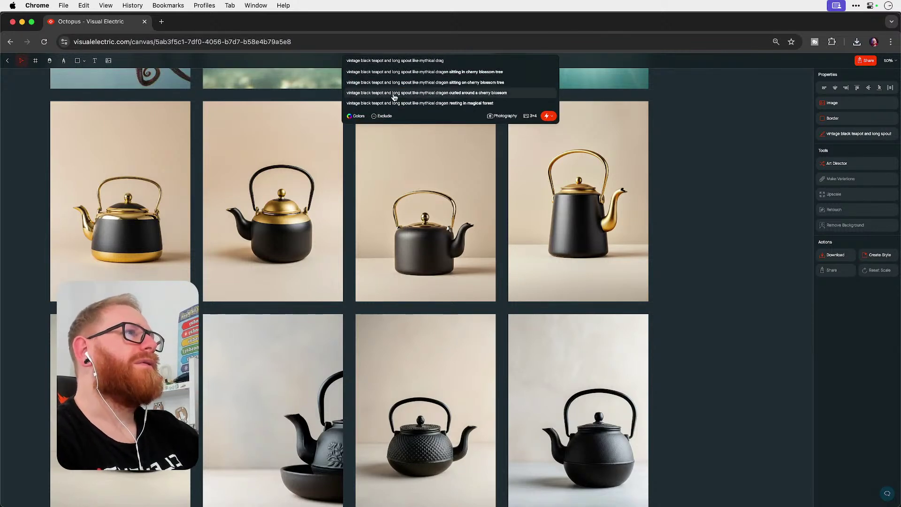
double_click(415, 61)
key("shift+End")
key("BackSpace")
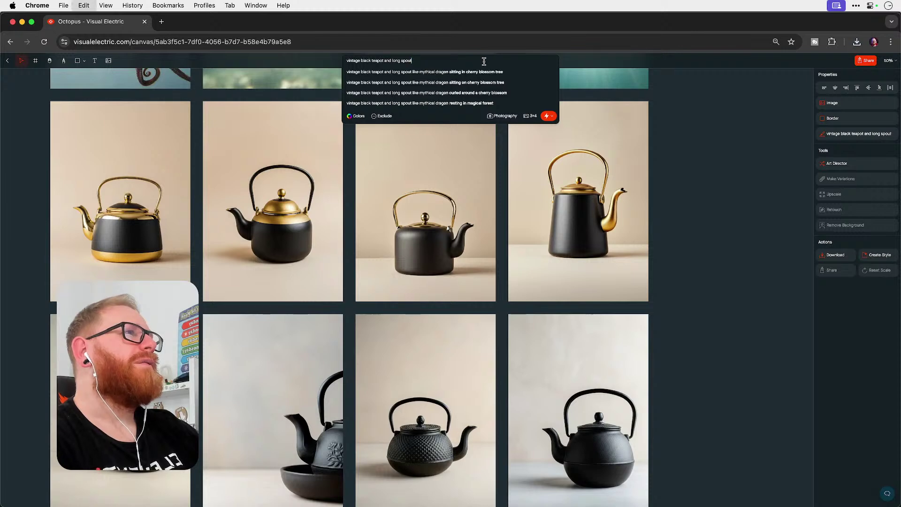
Step: Change the prompt to "vintage teapot and long spout" and generate three rows of images from it
left_click(371, 60)
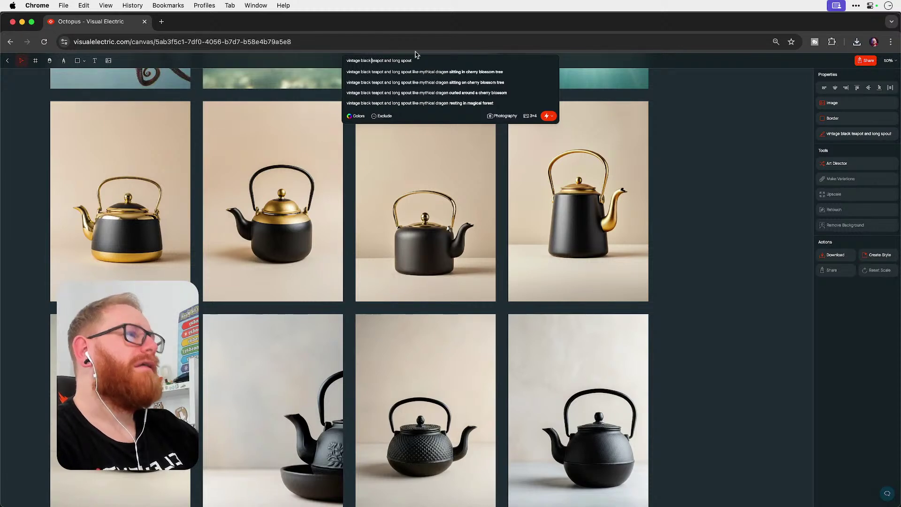
key("BackSpace")
key("BackSpace")
key("BackSpace")
key("BackSpace")
key("BackSpace")
key("BackSpace")
key("Return")
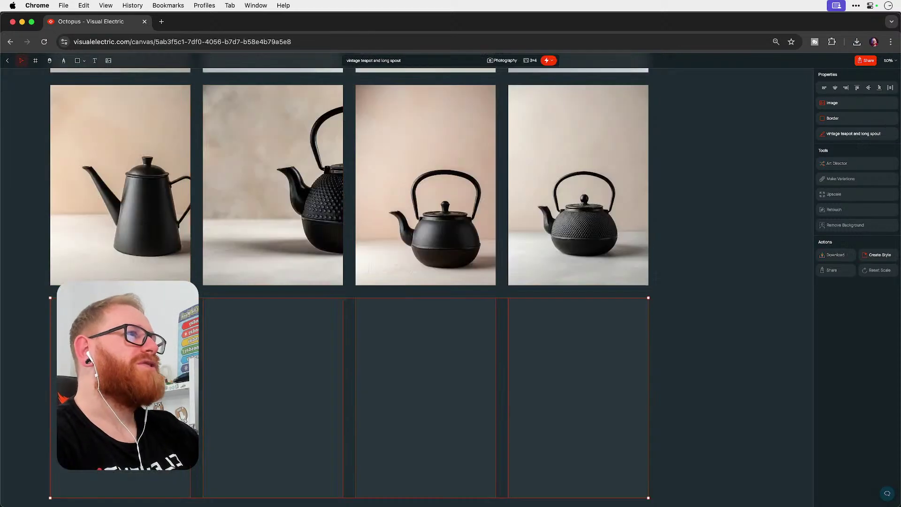
left_click(542, 65)
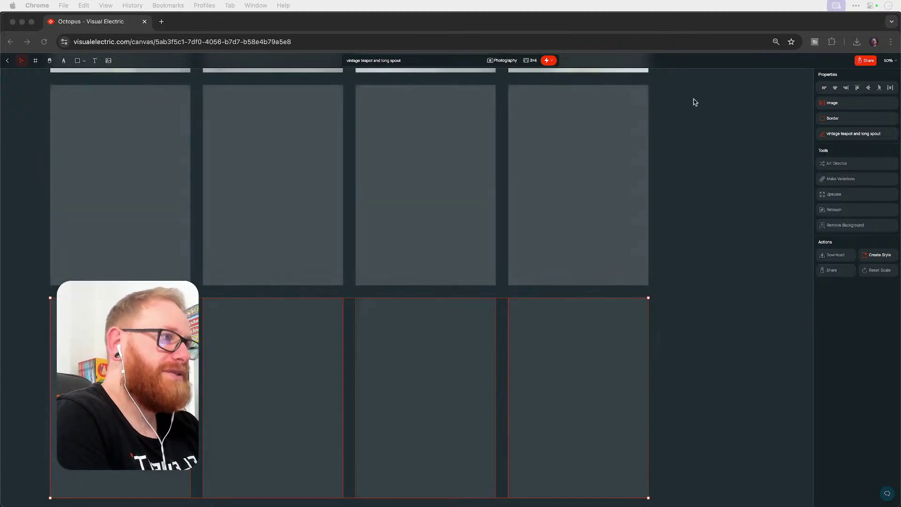
Step: Examine the newly generated vintage teapot rows up close, comparing their body shapes, handles and spouts with the black teapots
left_click(739, 151)
key("super+minus")
key("super+minus")
key("super+minus")
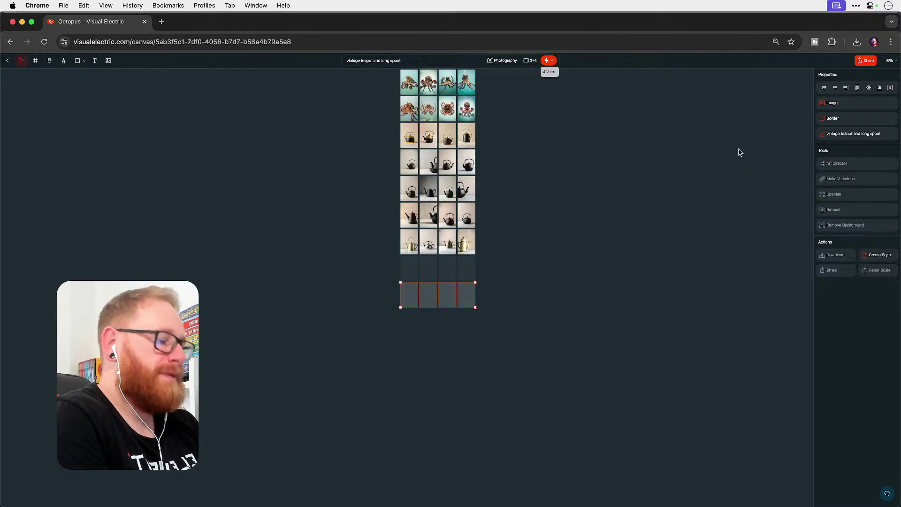
key("super+equal")
key("super+equal")
key("super+equal")
scroll(740, 152, "up", 1)
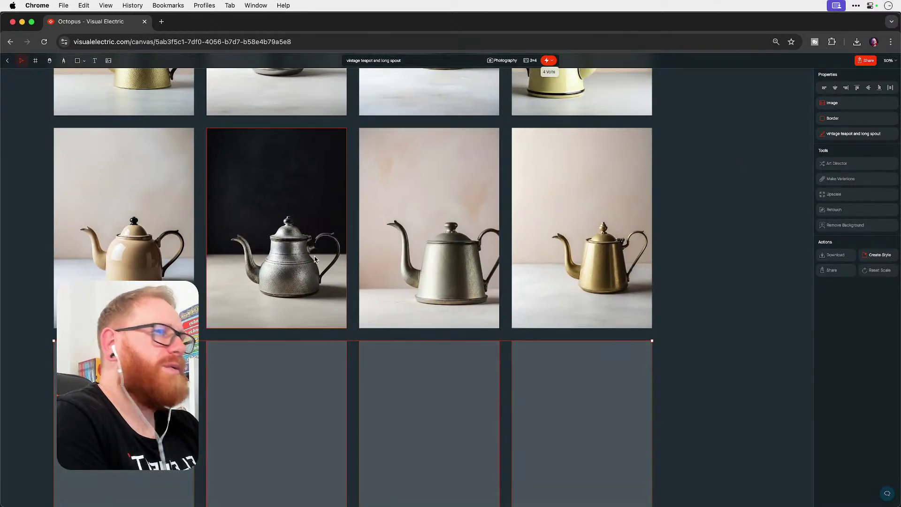
scroll(314, 259, "up", 5)
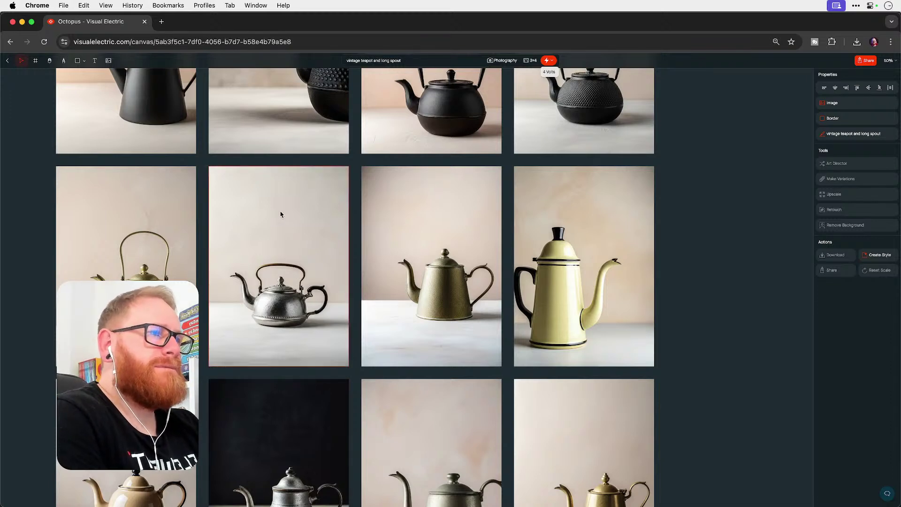
scroll(280, 214, "up", 3)
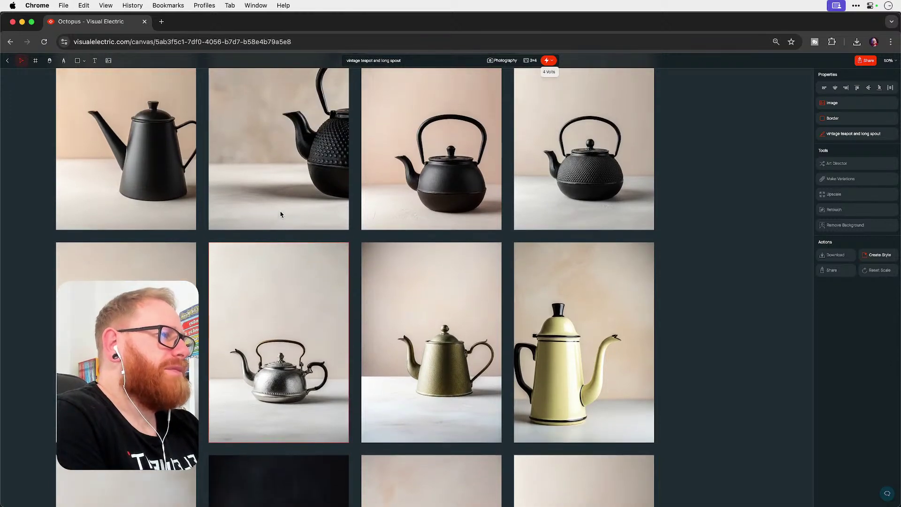
scroll(448, 347, "down", 2)
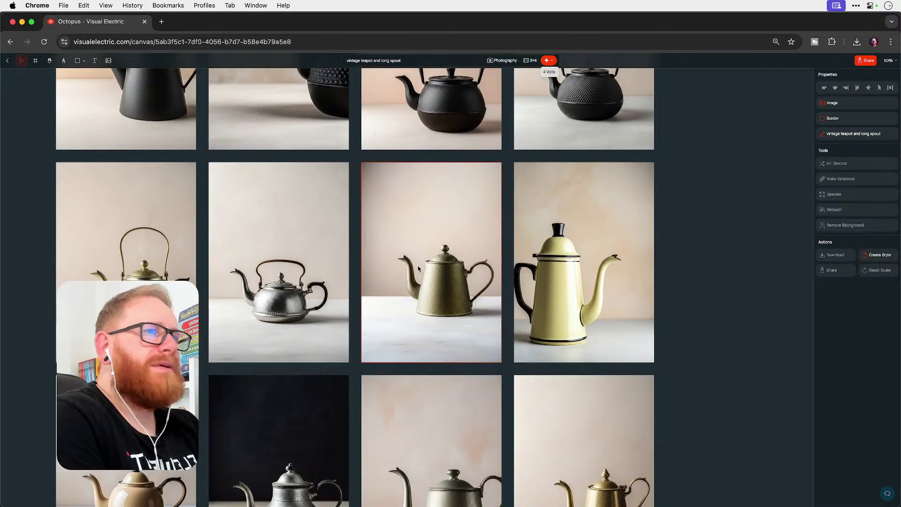
scroll(419, 272, "down", 4)
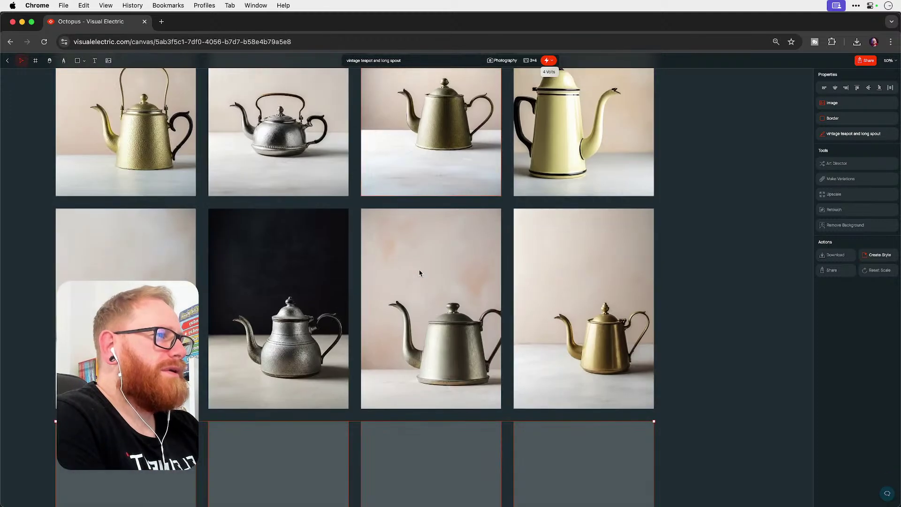
Step: Extend the prompt to "vintage teapot and long spout and flat lighting" and generate another row of images
left_click(409, 59)
type("a")
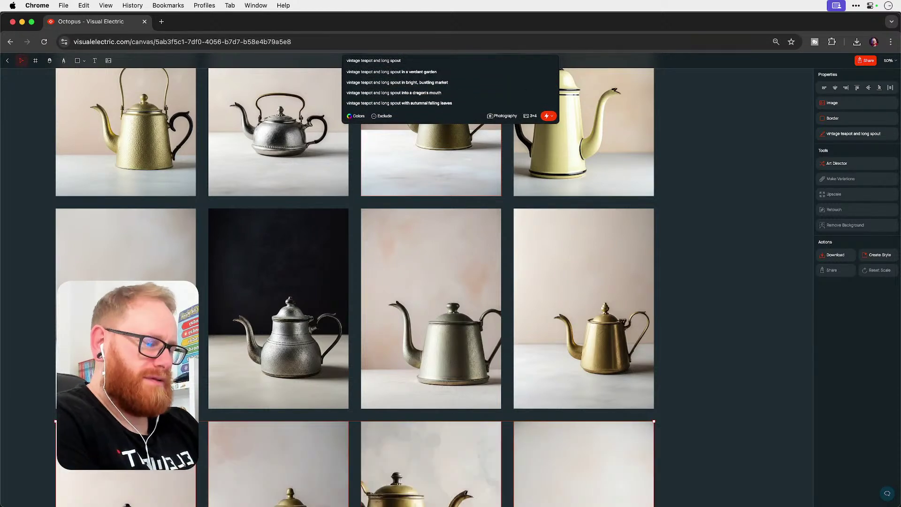
type("nd lat lighting")
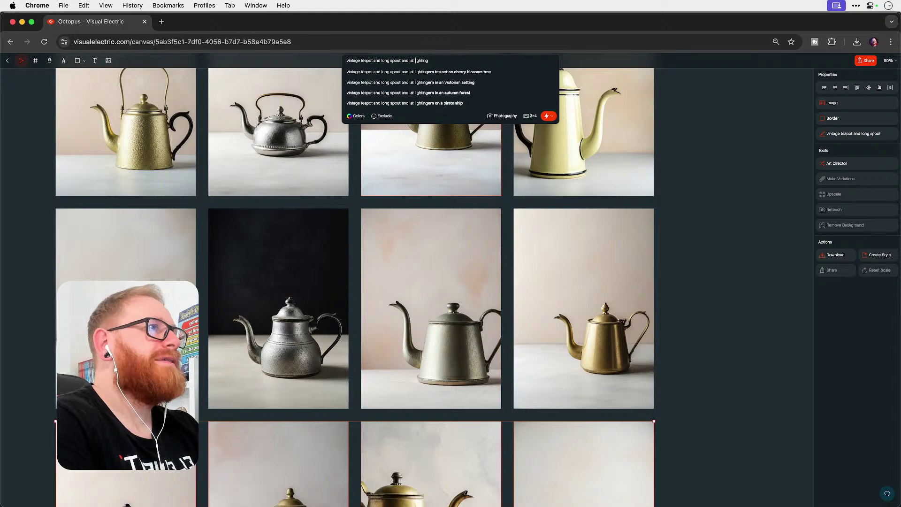
type("f")
key("Return")
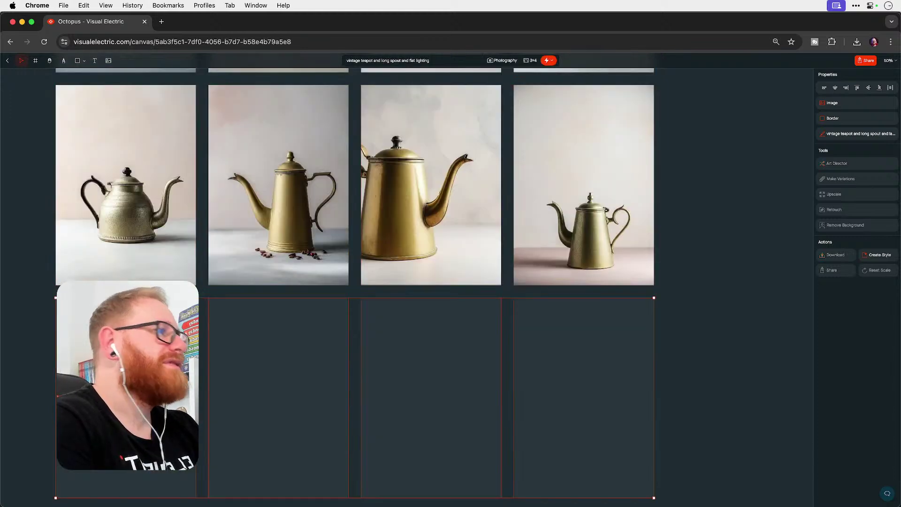
Step: Inspect the small brass teapot at the end of the third vintage teapot row and upscale it 4×
scroll(725, 200, "up", 1)
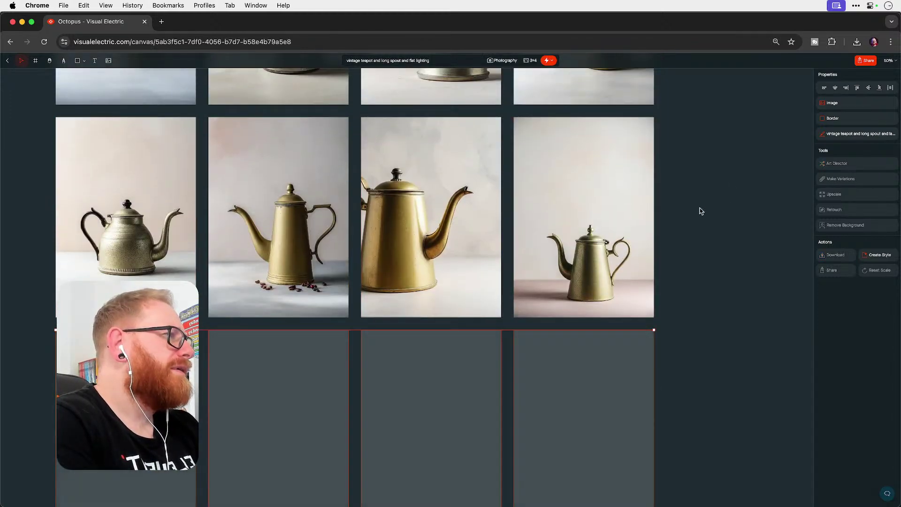
left_click(597, 245)
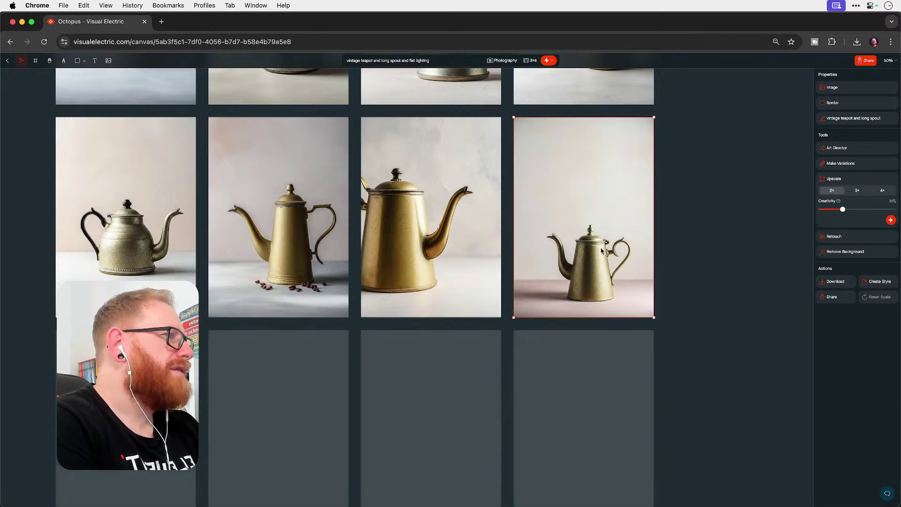
scroll(598, 247, "up", 10)
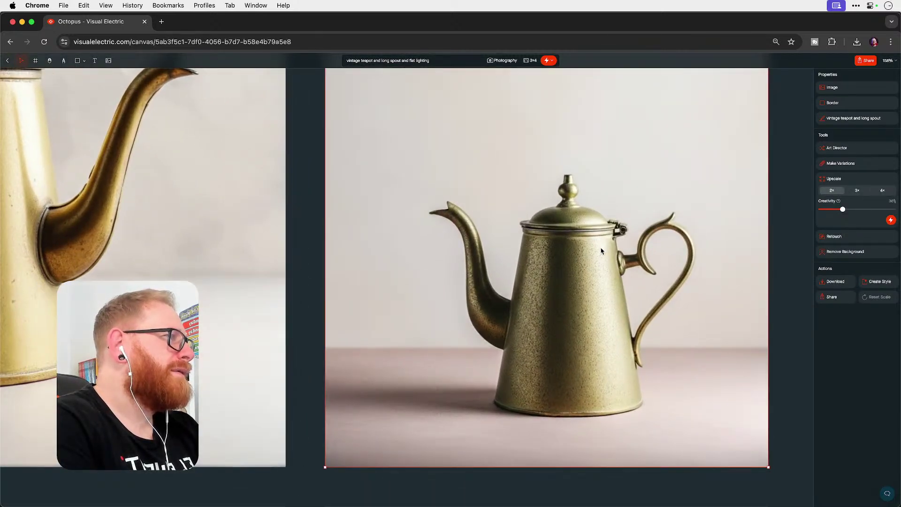
scroll(601, 250, "down", 5)
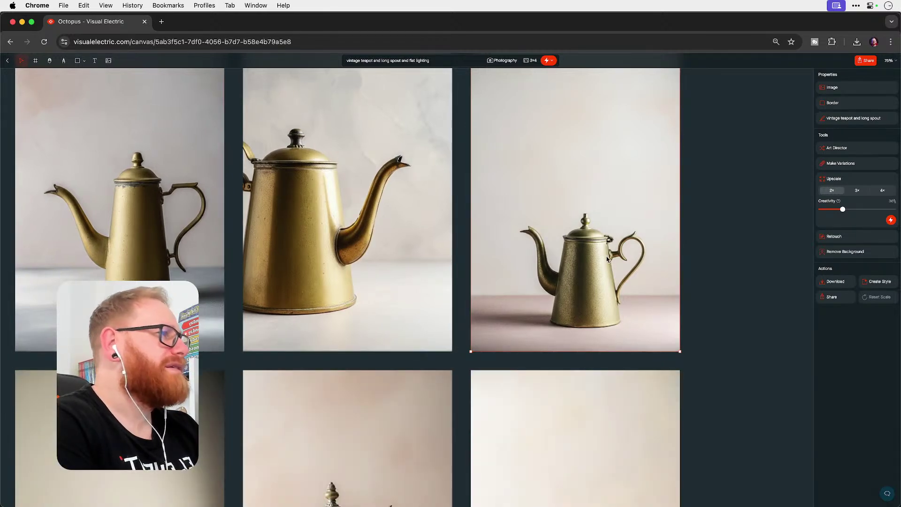
left_click(883, 191)
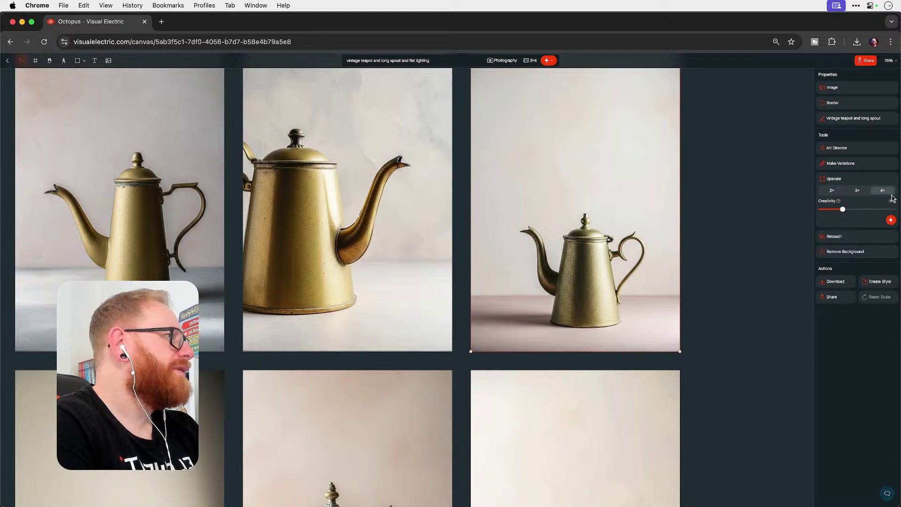
left_click(891, 220)
left_click(664, 250)
Step: Replace the prompt with "city with tall buildings" and generate a row of images from it
key("super+minus")
key("super+minus")
key("super+minus")
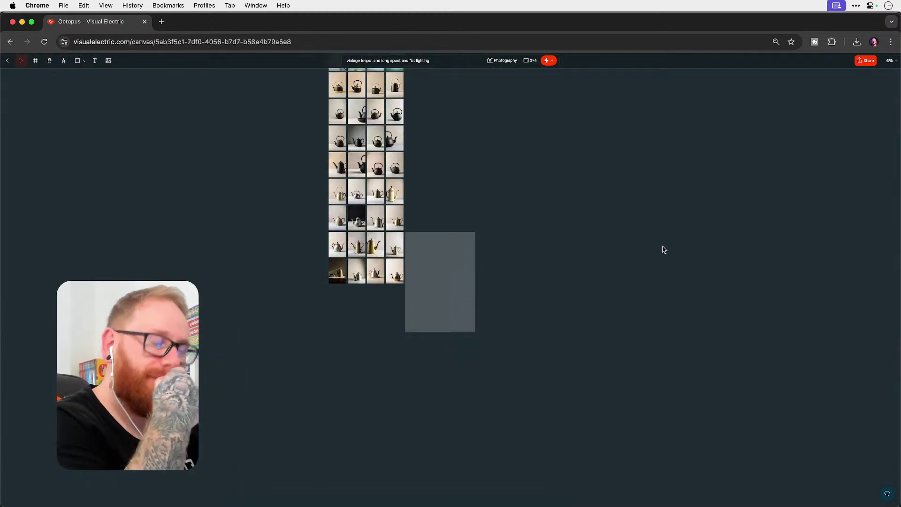
scroll(664, 250, "up", 1)
scroll(663, 249, "up", 4)
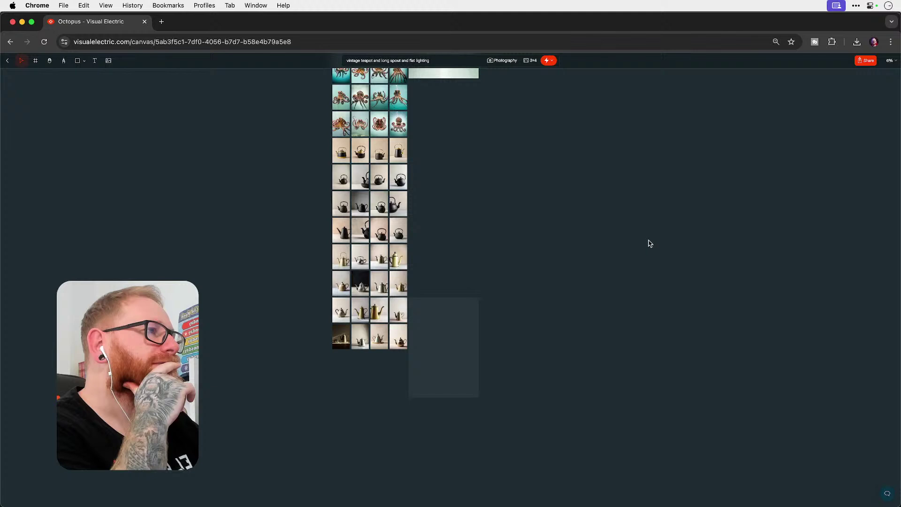
left_click(440, 61)
key("super+a")
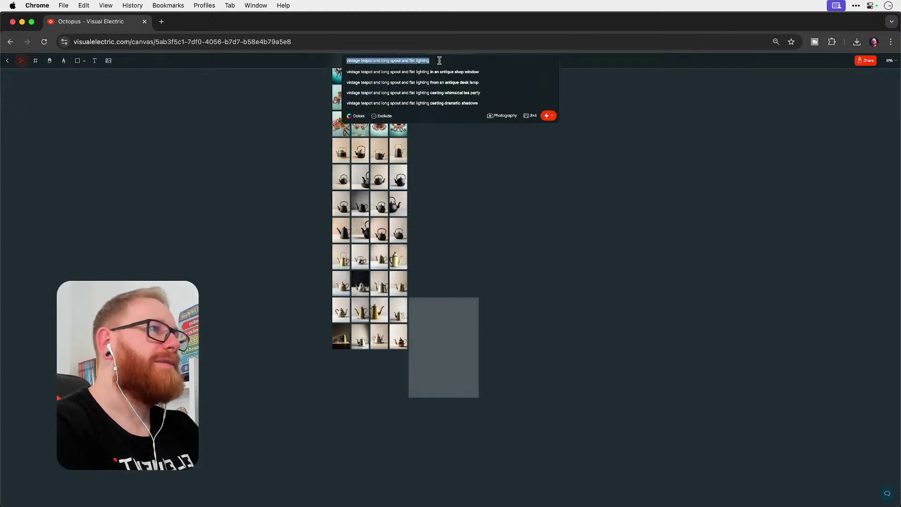
type("dity")
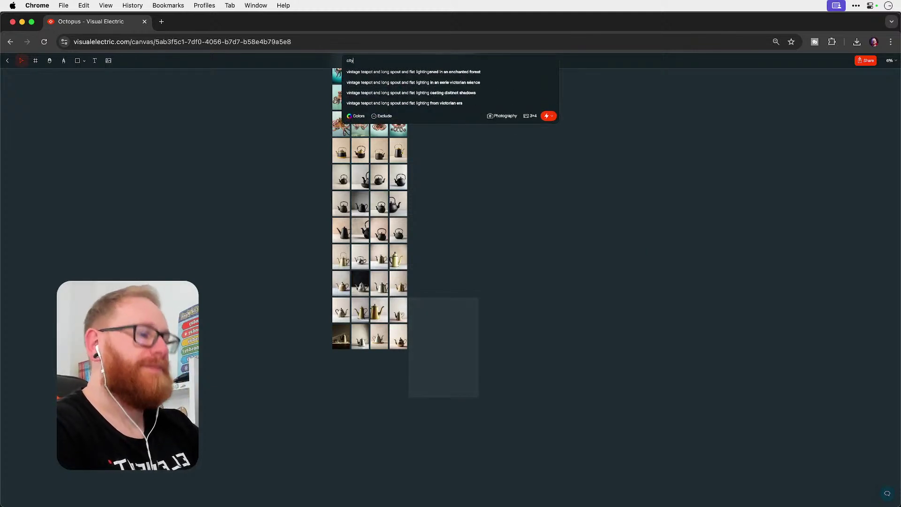
type(" with ")
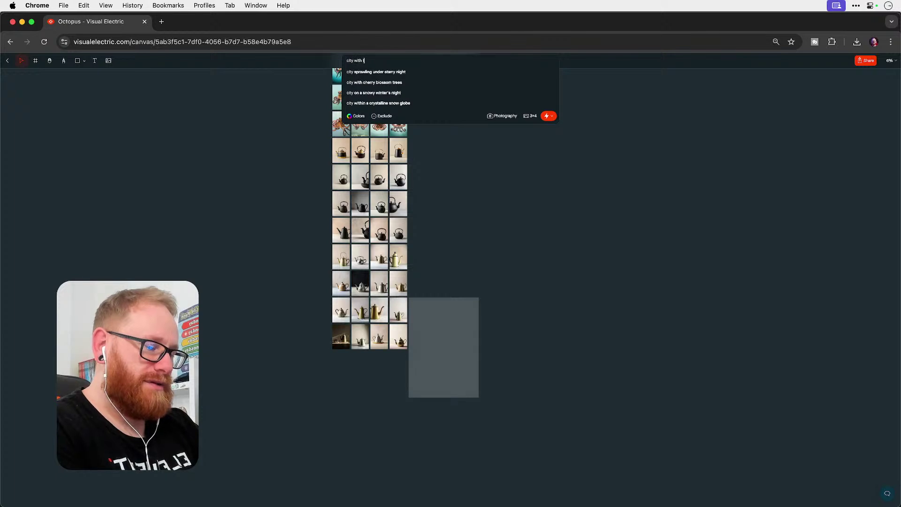
type("tall building")
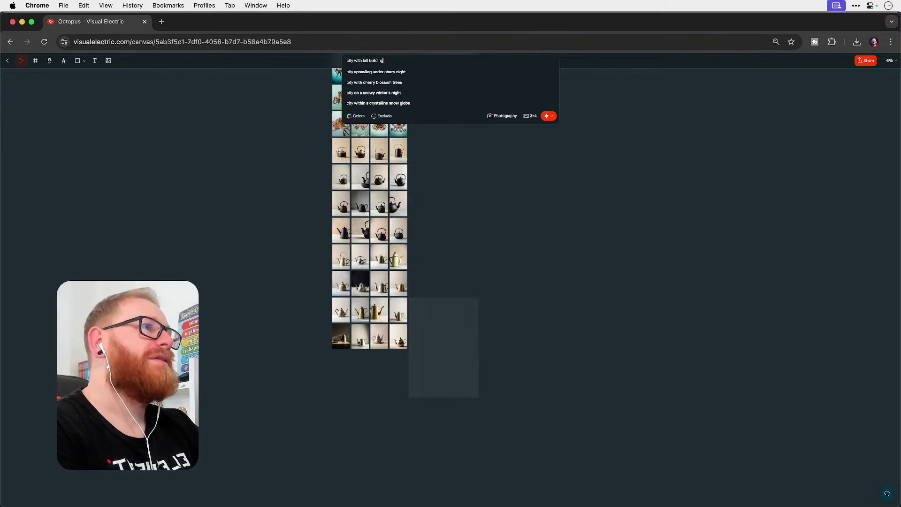
type("s")
key("Return")
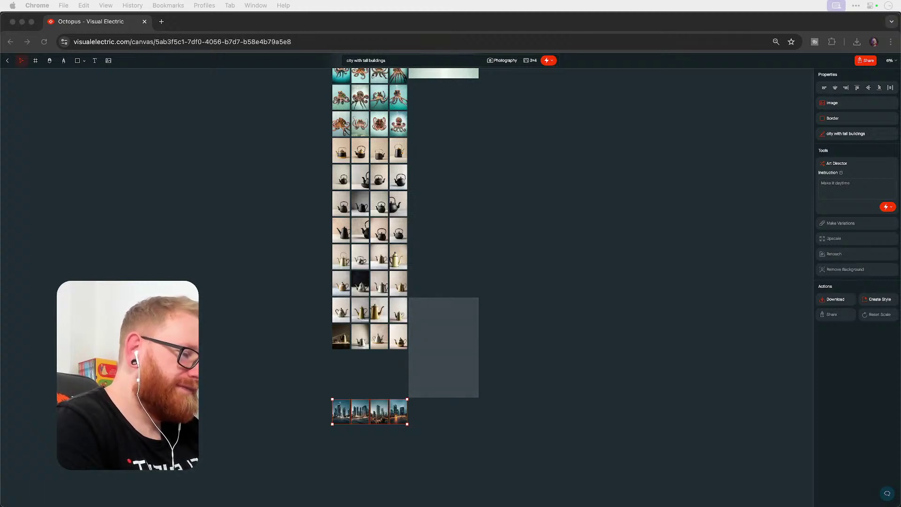
Step: Look over the new row of city images below the teapot rows
scroll(622, 246, "down", 5)
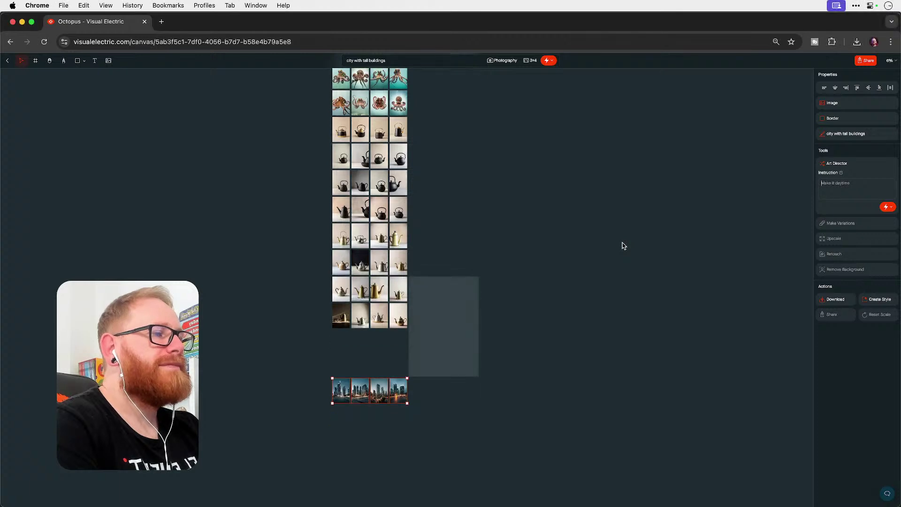
left_click(363, 292)
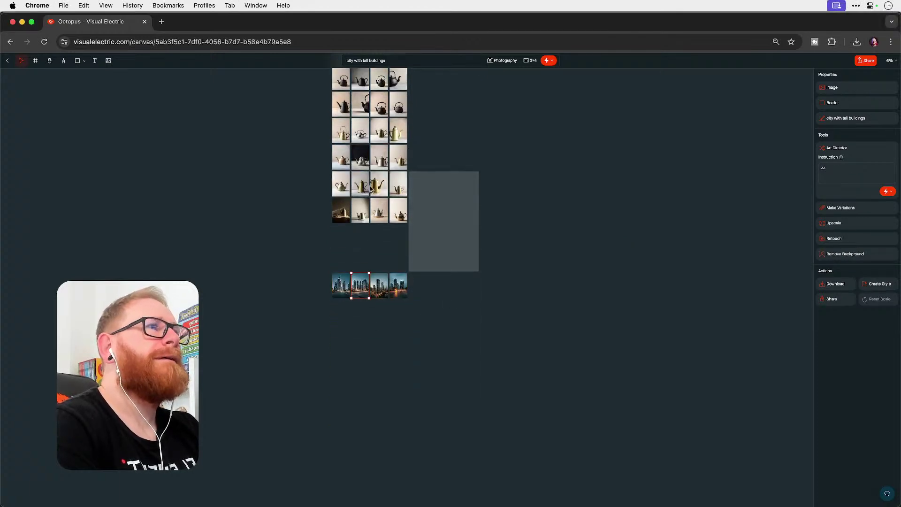
left_click(366, 316)
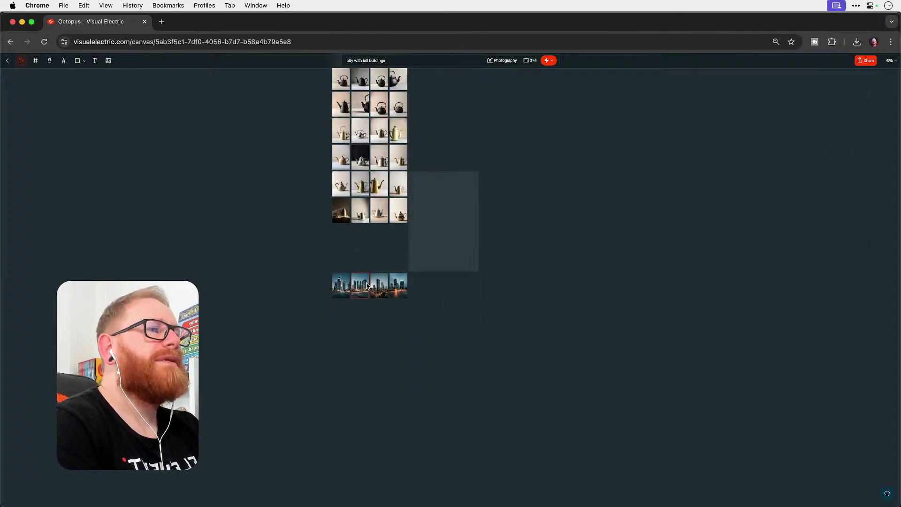
Step: Change the image prompt to "wide angle city skyline with tall buildings" and generate a new set of images
left_click(356, 60)
key("super+a")
key("Left")
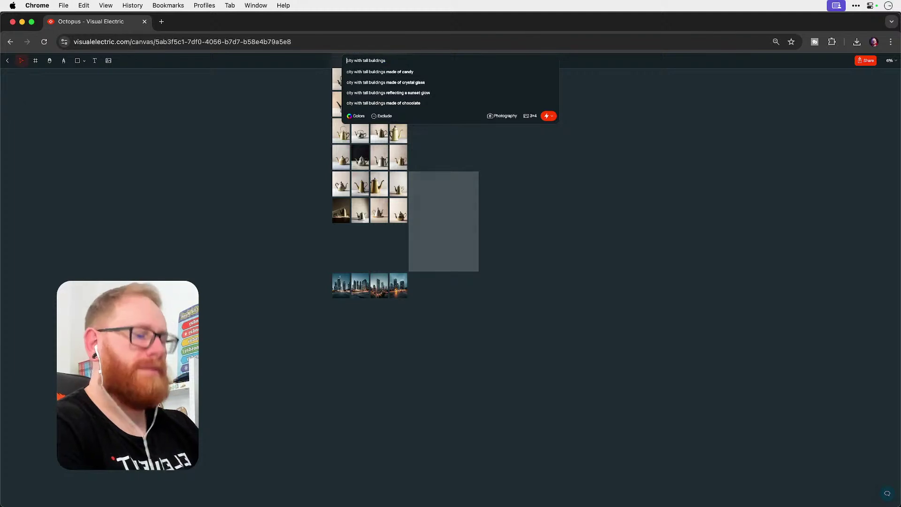
type("wide angle")
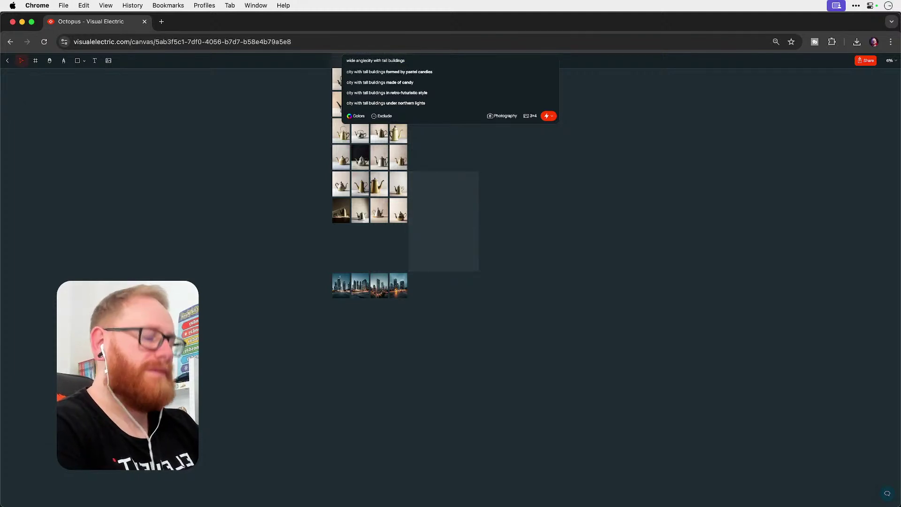
type(" city skyl")
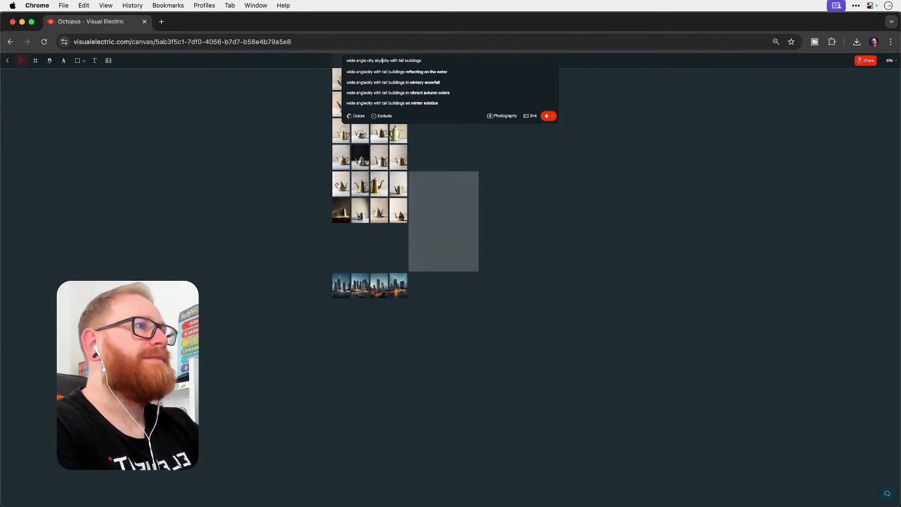
type("ine")
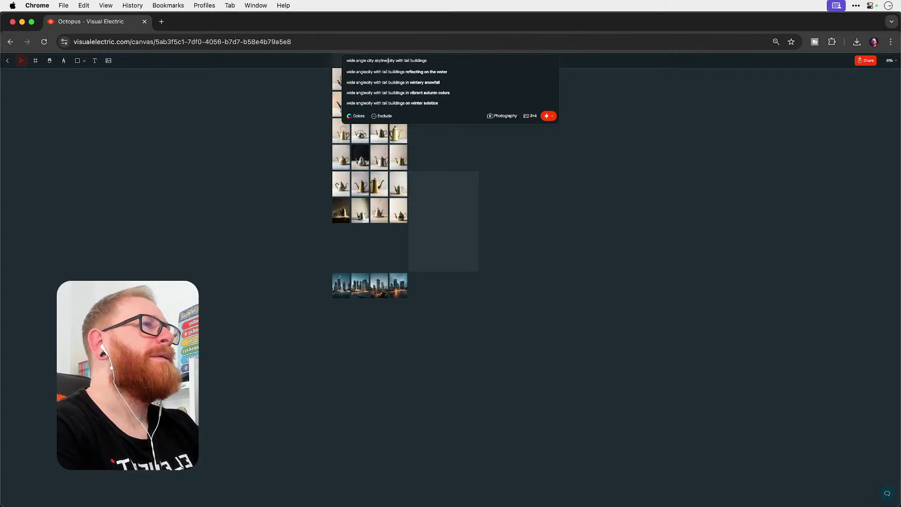
key("Delete")
key("Delete")
key("Delete")
key("Delete")
key("Delete")
key("Return")
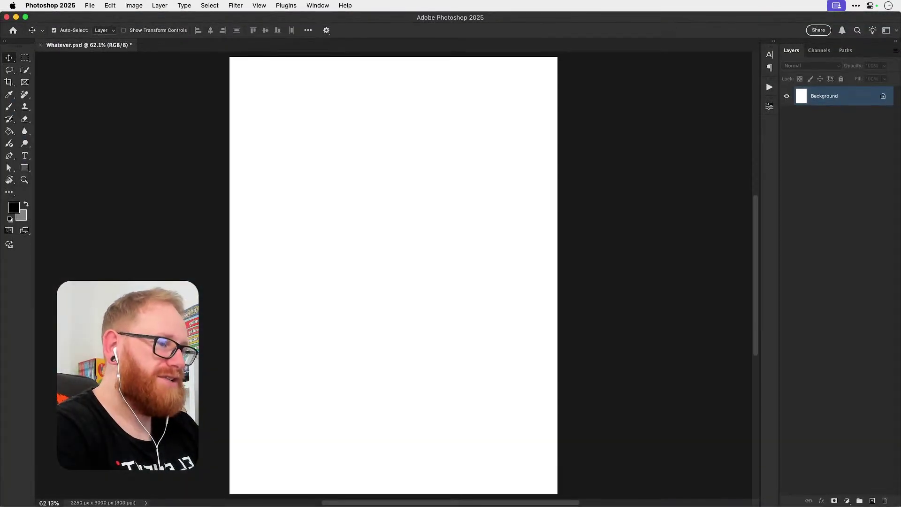
Step: Open the downloaded octopus image in Photoshop and view the whole picture
key("super+equal")
key("super+equal")
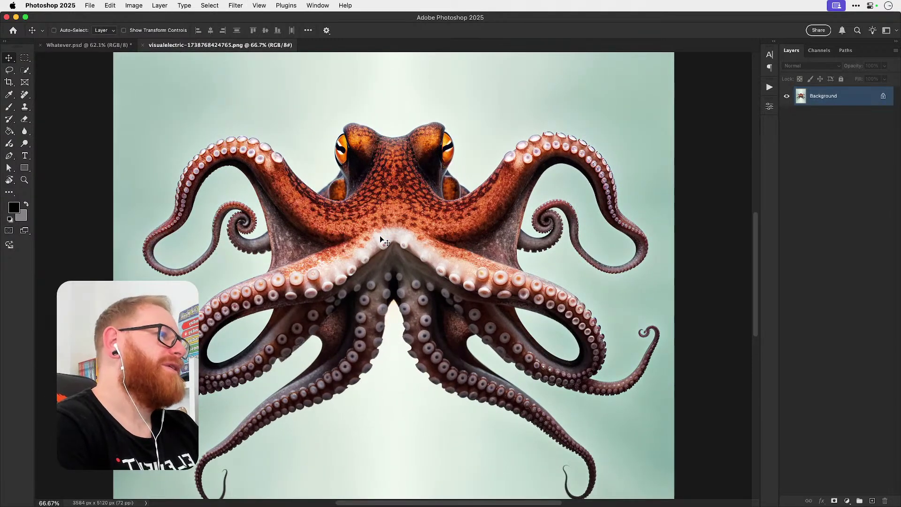
key("super+equal")
key("super+0")
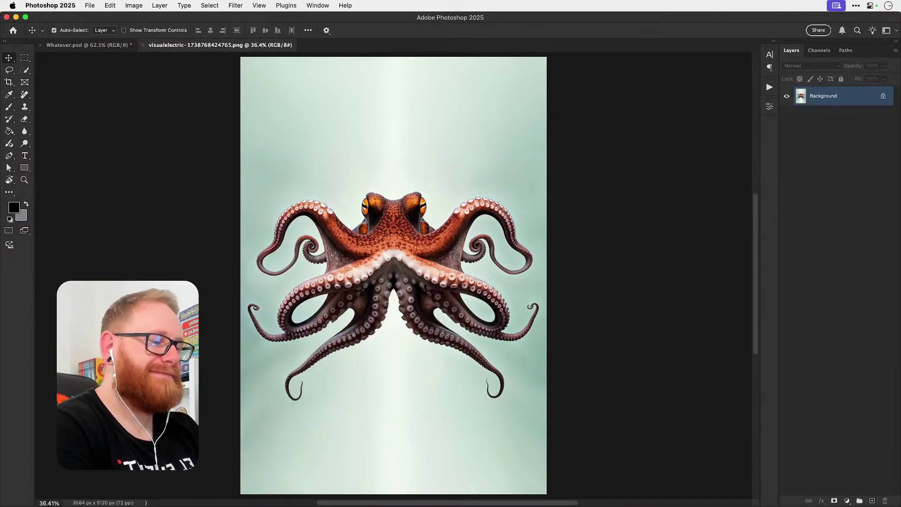
Step: Switch to Chrome and examine the generated city skyline images on the Visual Electric canvas
key("super+Tab")
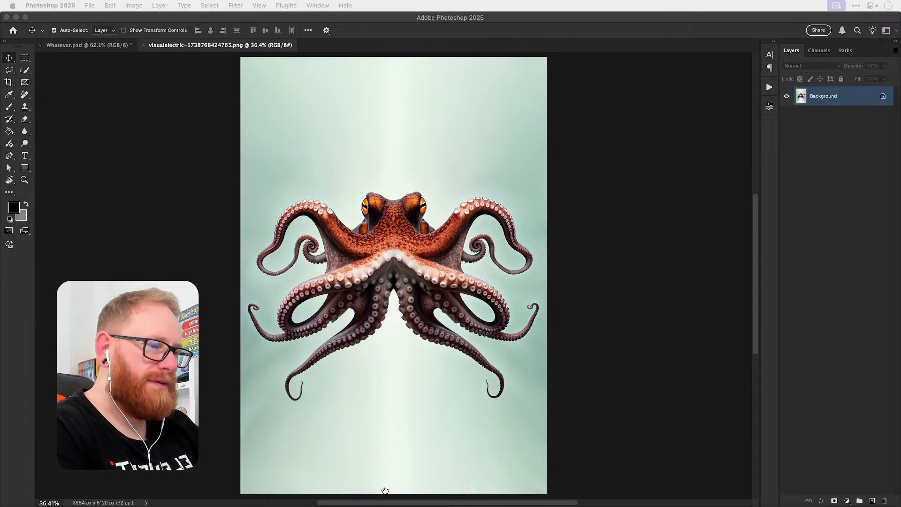
key("super+Tab")
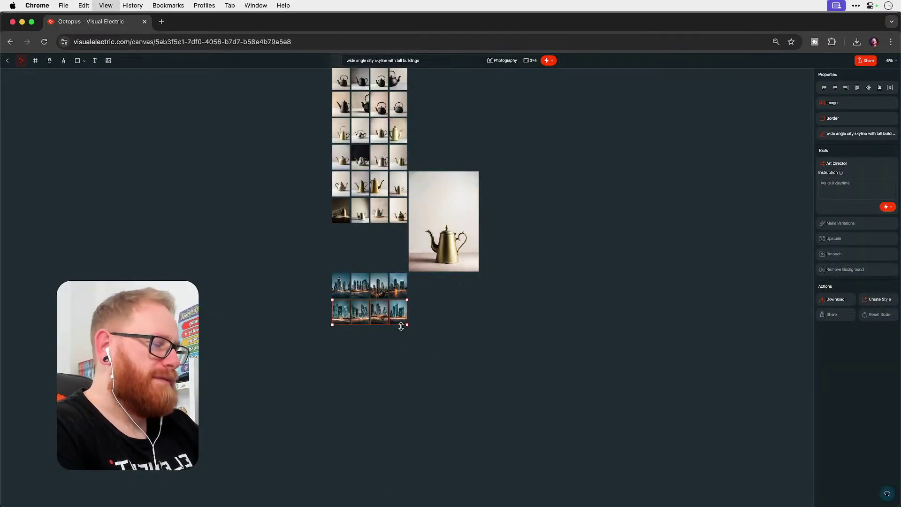
key("super+plus")
key("super+plus")
key("super+plus")
scroll(399, 324, "down", 3)
scroll(398, 323, "right", 4)
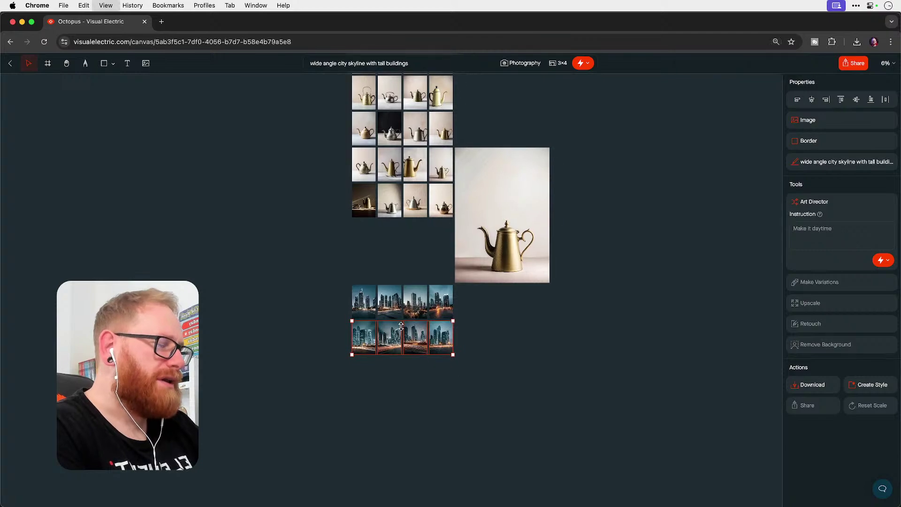
key("super+plus")
key("super+plus")
key("super+plus")
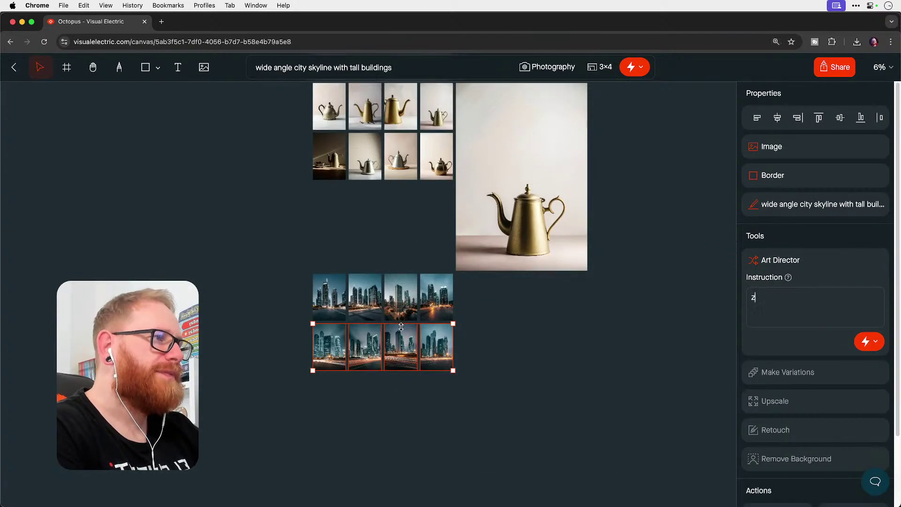
left_click(510, 376)
scroll(423, 372, "up", 10)
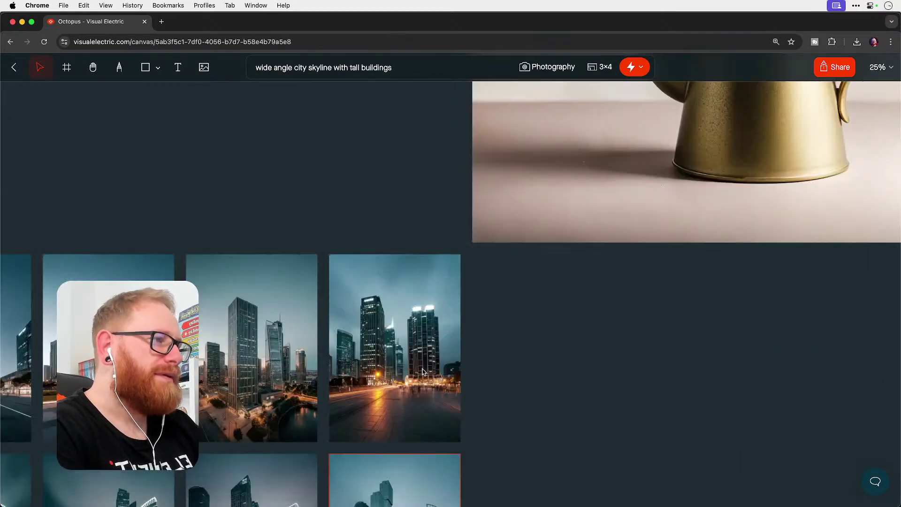
scroll(422, 372, "down", 5)
scroll(423, 372, "down", 6)
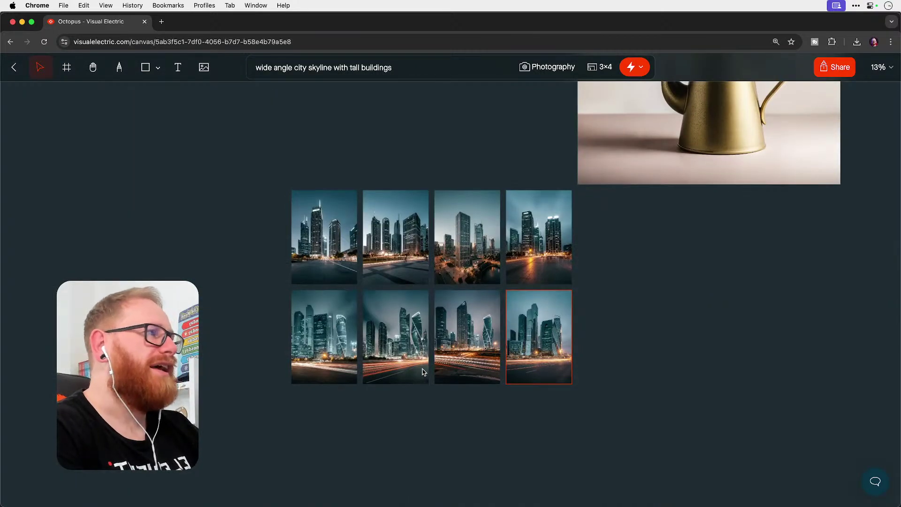
scroll(424, 372, "up", 7)
scroll(423, 372, "left", 7)
Step: Download the large brass teapot image from the canvas and minimize the browser window
left_click(424, 356)
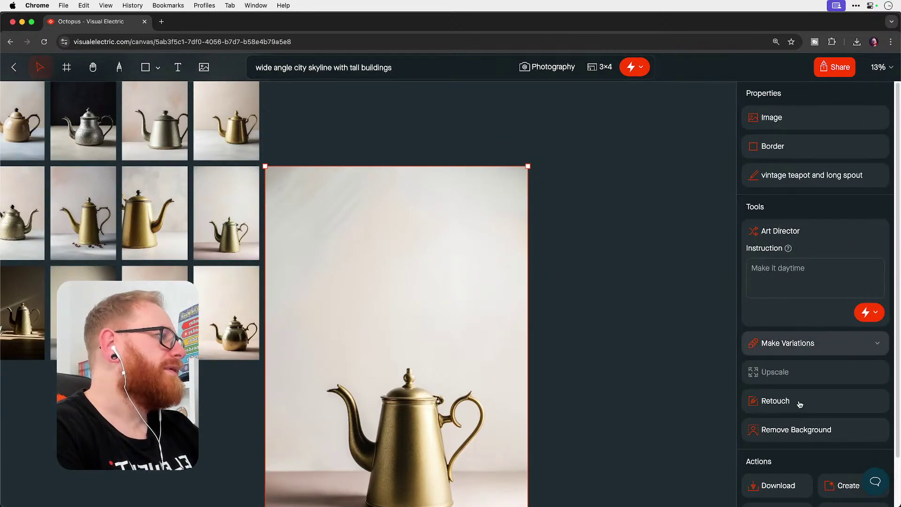
mouse_move(787, 247)
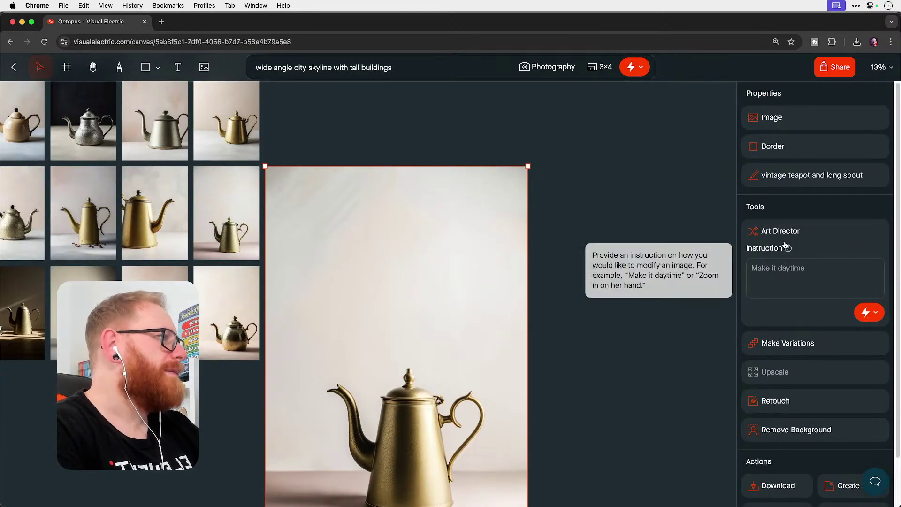
left_click(776, 485)
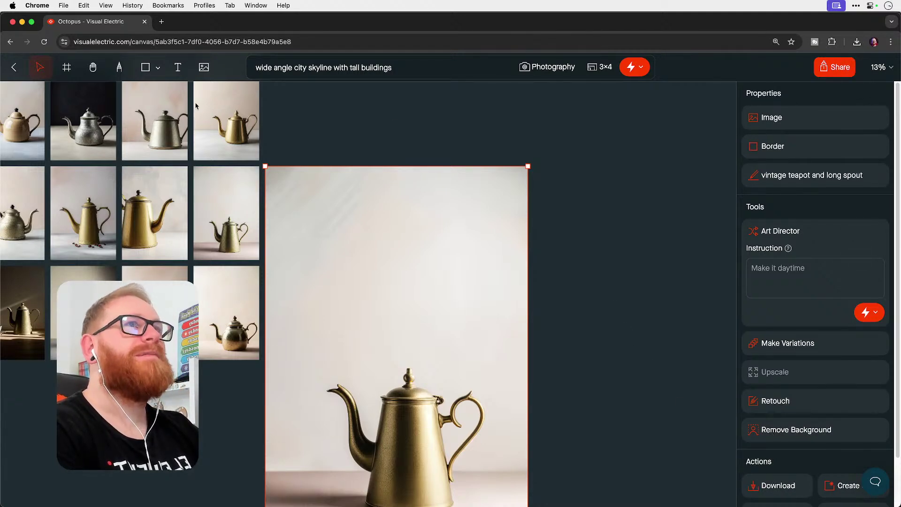
left_click(22, 23)
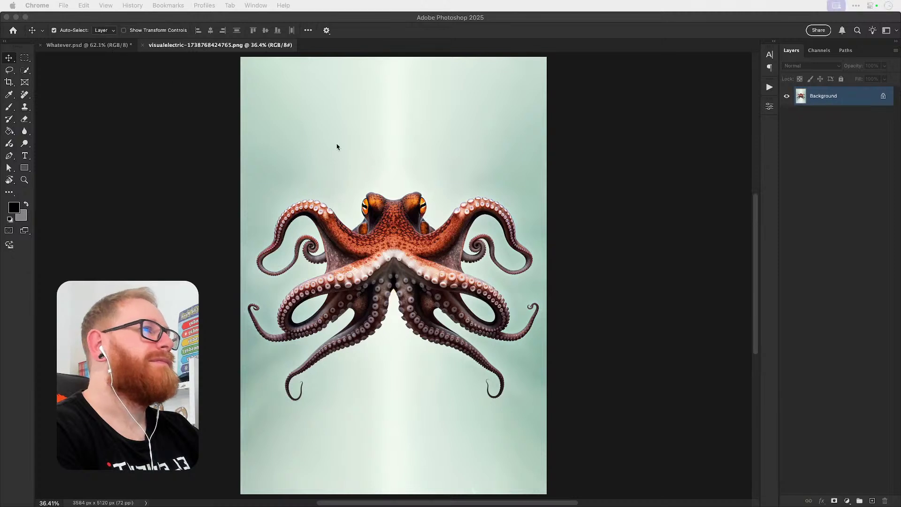
Step: Open the downloaded teapot image in Photoshop, copy the entire picture and close its file
left_click(572, 165)
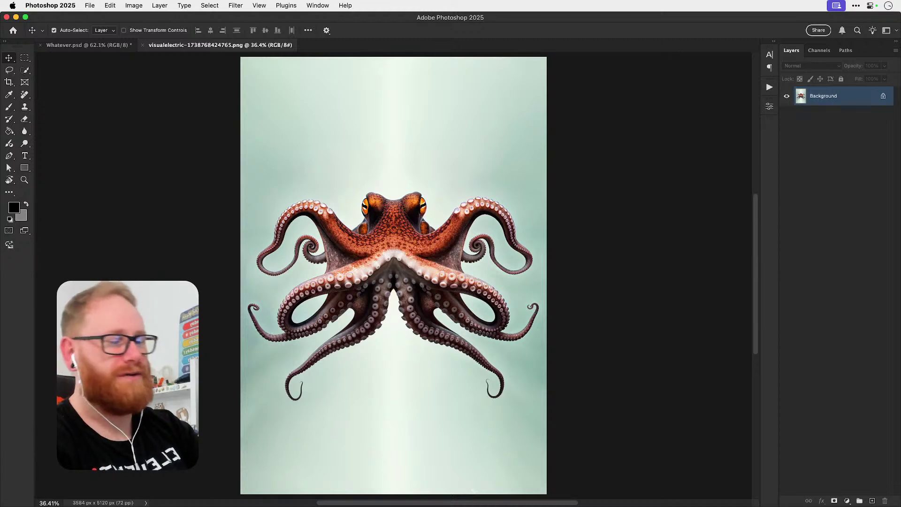
key("F11")
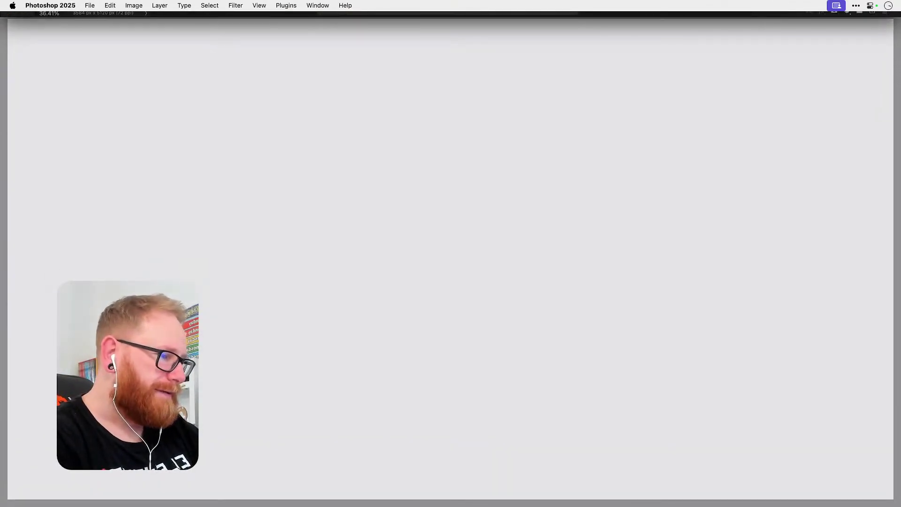
key("F11")
key("ctrl+Tab")
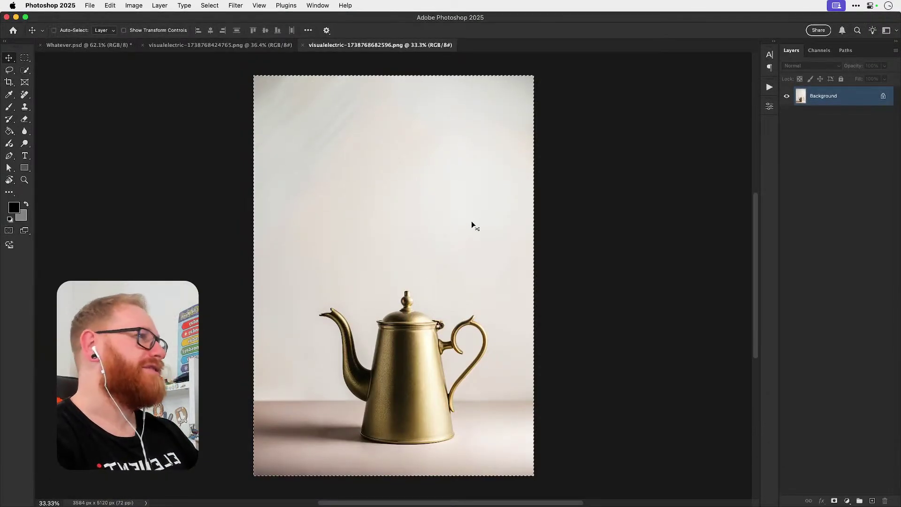
key("super+w")
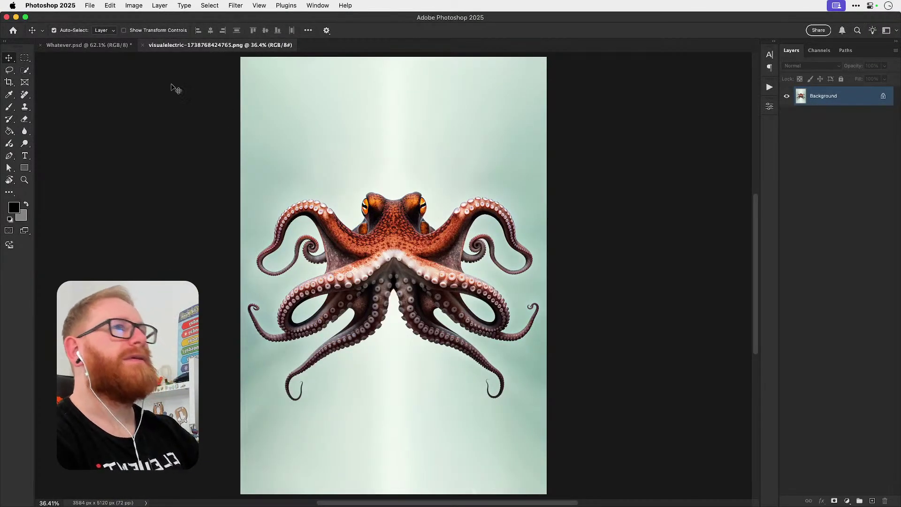
Step: Paste the teapot image into Whatever.psd and rename its layer as Teapot
left_click(71, 45)
key("super+v")
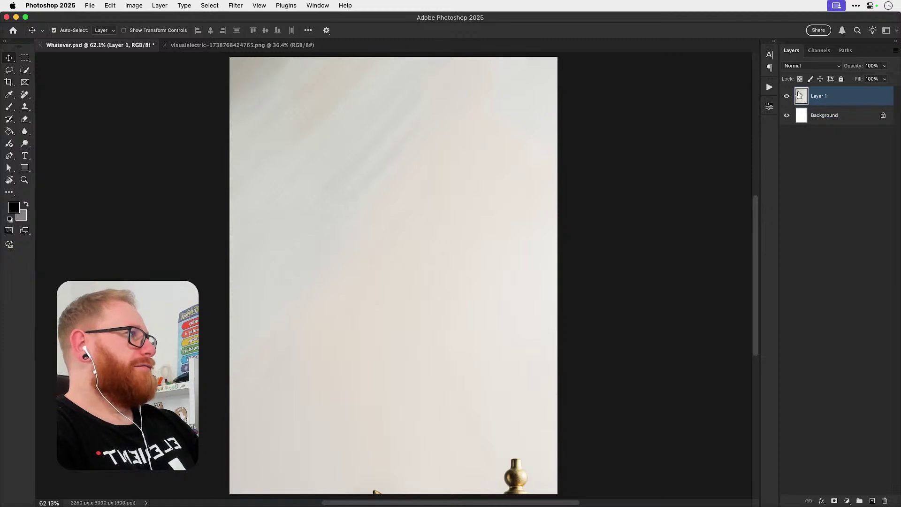
double_click(819, 95)
type("Teapot")
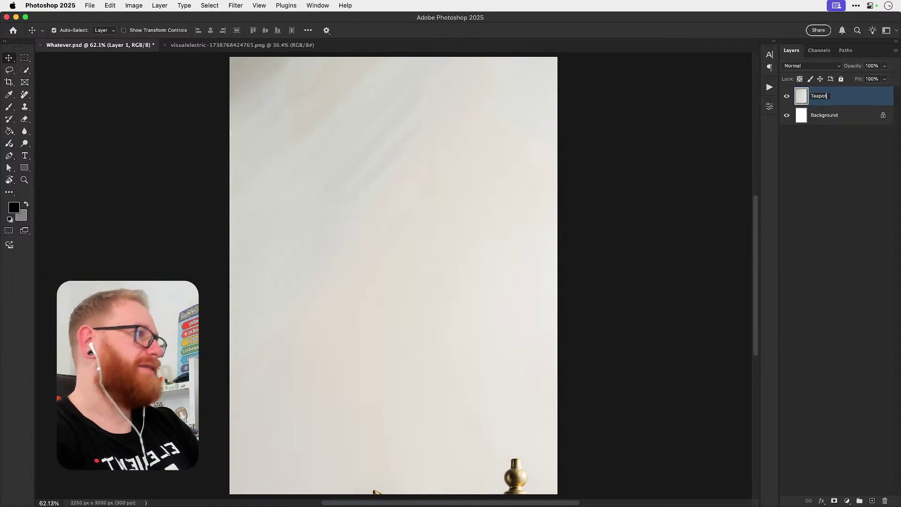
key("Return")
Step: Copy the entire octopus image into Whatever.psd and rename its layer as Octopus
left_click(288, 45)
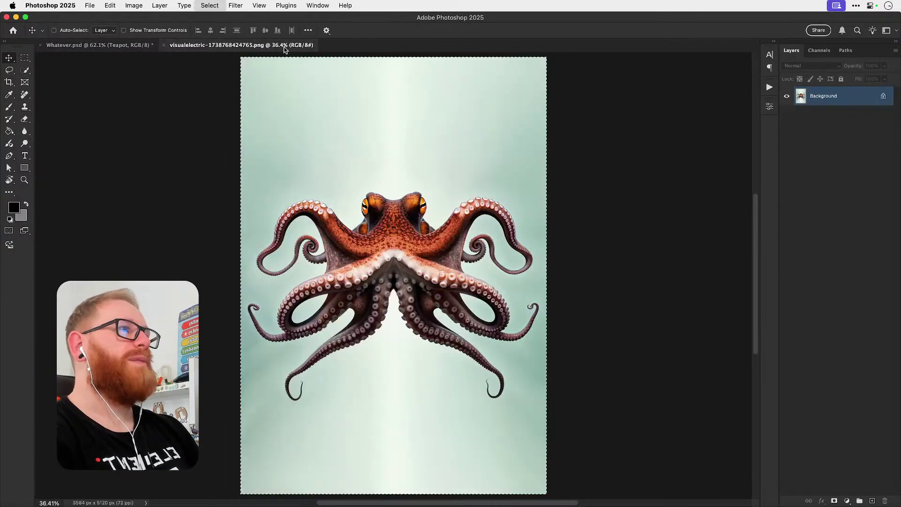
left_click(127, 46)
key("super+v")
double_click(819, 96)
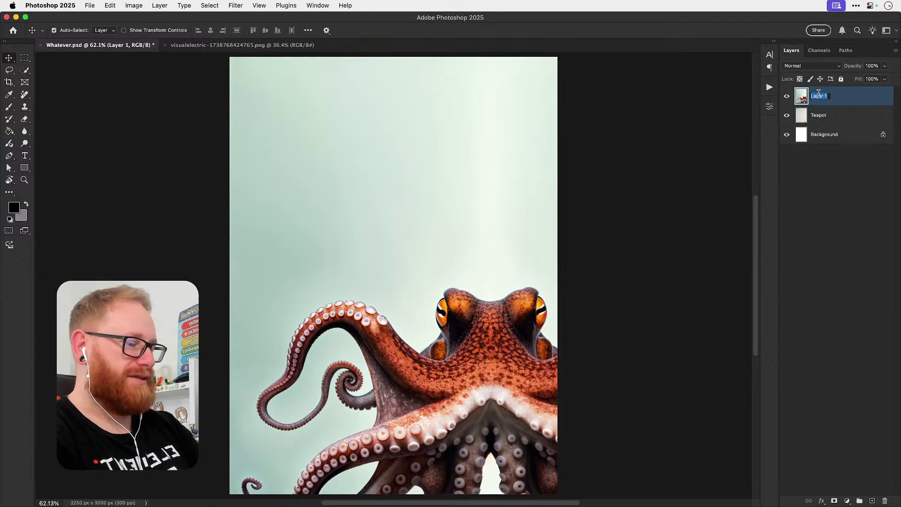
type("Octopus")
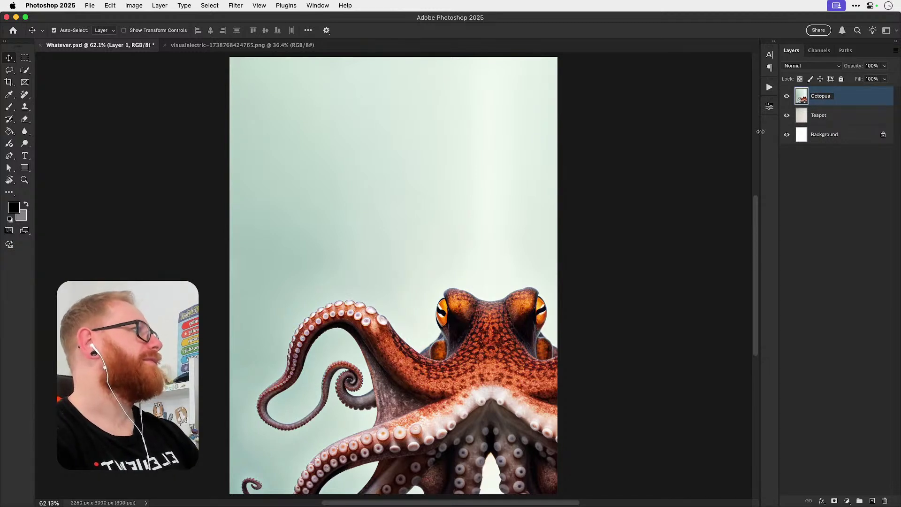
key("Return")
Step: Convert the Octopus and Teapot layers to separate smart objects
right_click(840, 96)
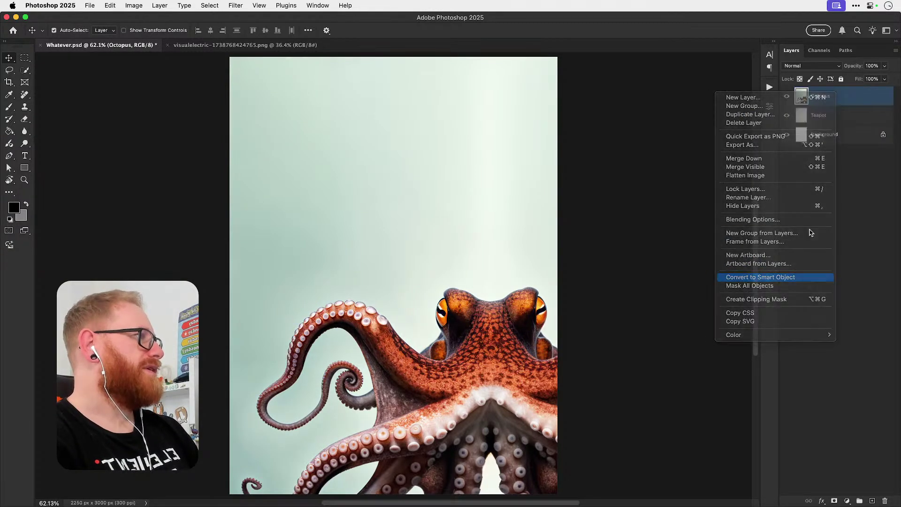
left_click(760, 277)
left_click(820, 115)
right_click(822, 116)
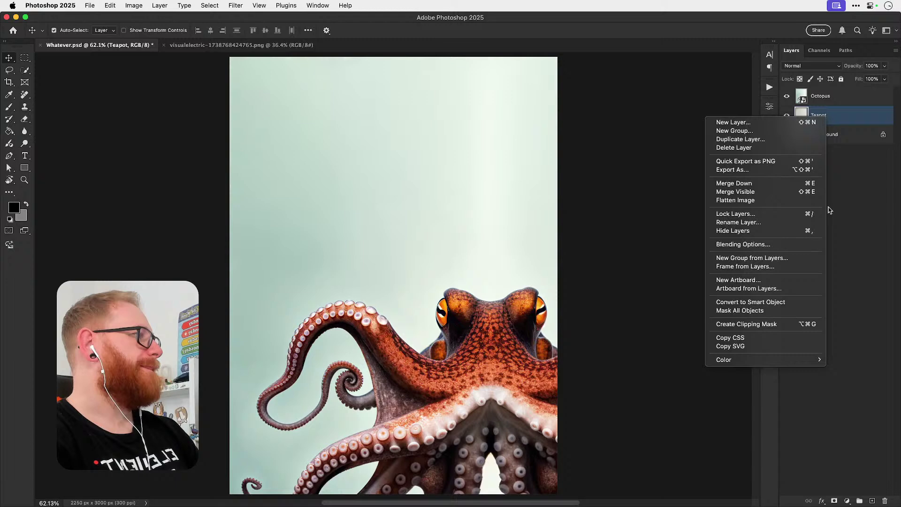
left_click(792, 300)
Step: Close the octopus source image and save Whatever.psd
left_click(237, 45)
key("super+w")
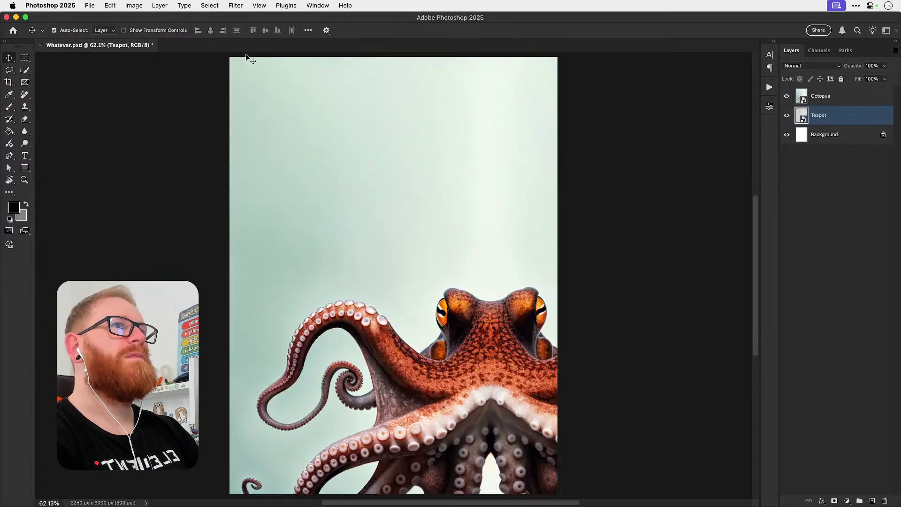
key("super+s")
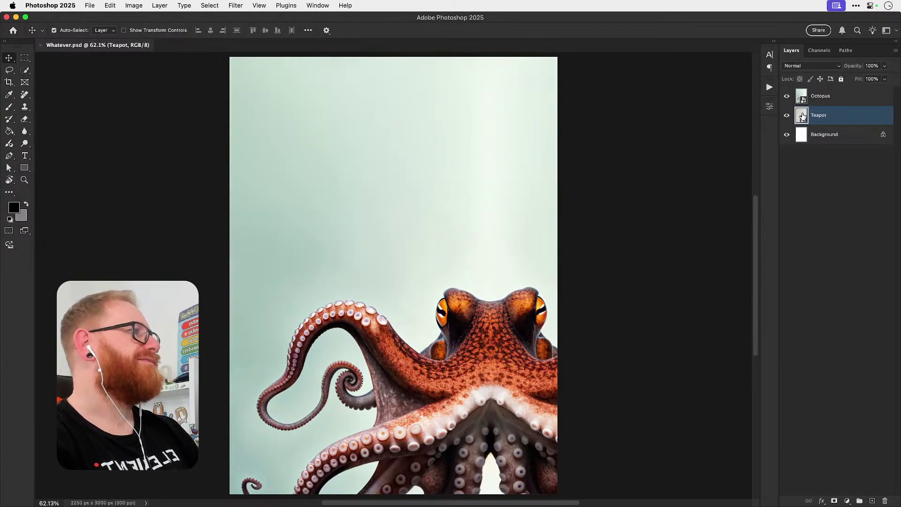
Step: Open the Teapot smart object's contents and add a layer mask isolating the teapot with the Object Selection tool
double_click(802, 116)
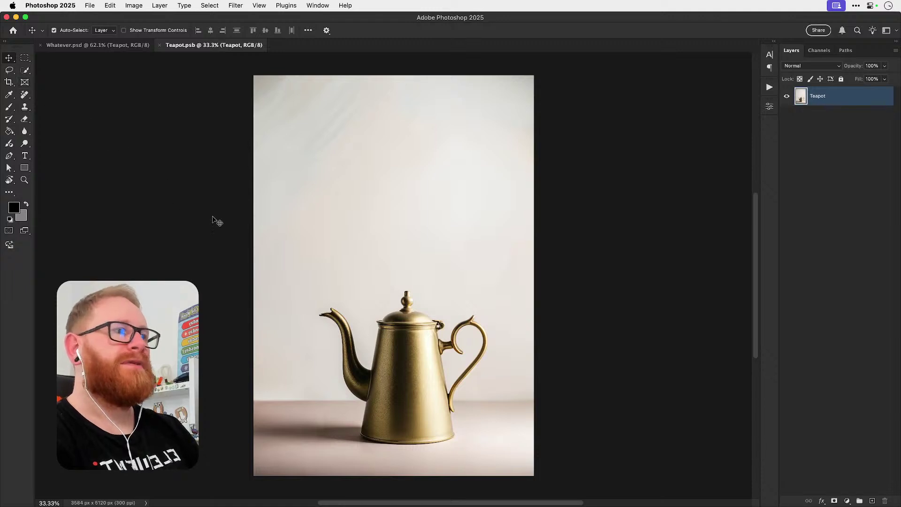
key("z")
left_click_drag(396, 347, 408, 325)
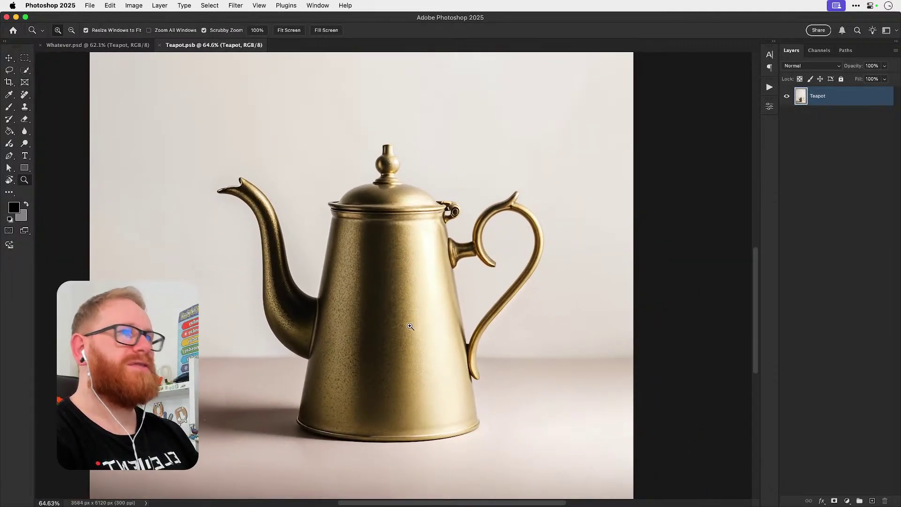
left_click(22, 69)
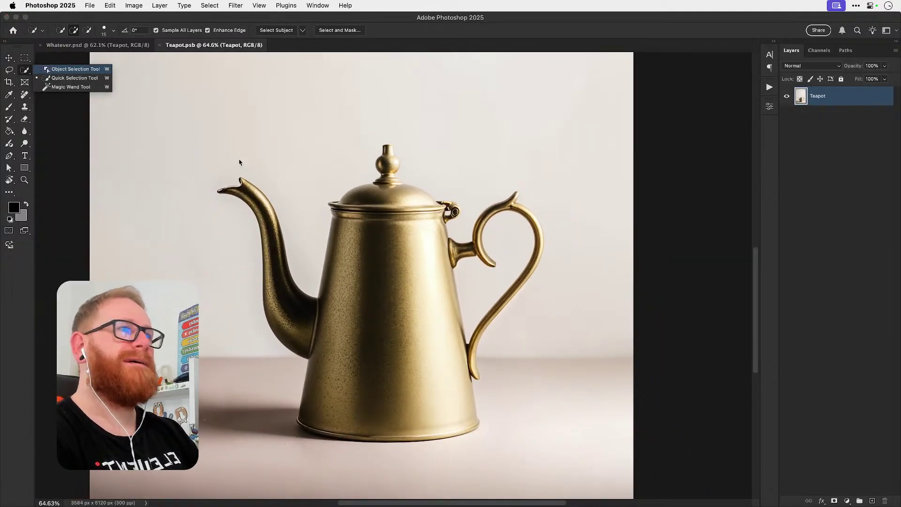
left_click(73, 69)
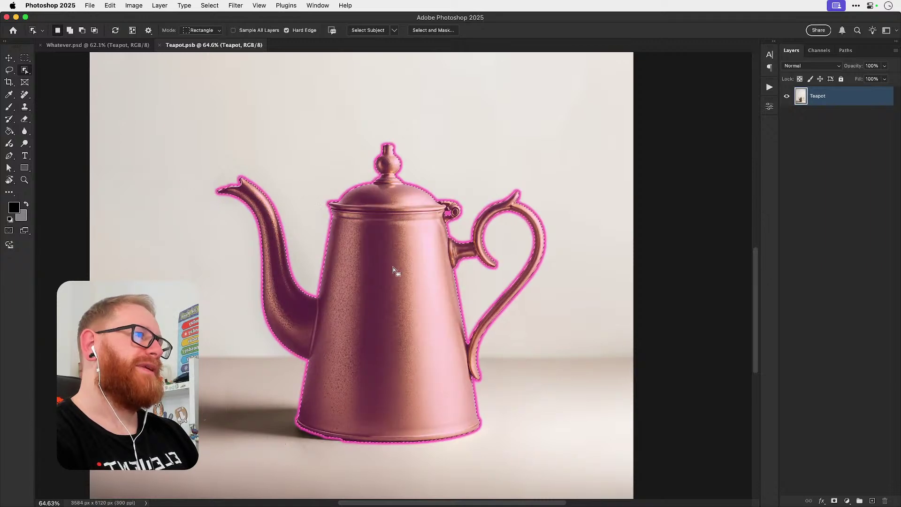
left_click(394, 268)
left_click(834, 500)
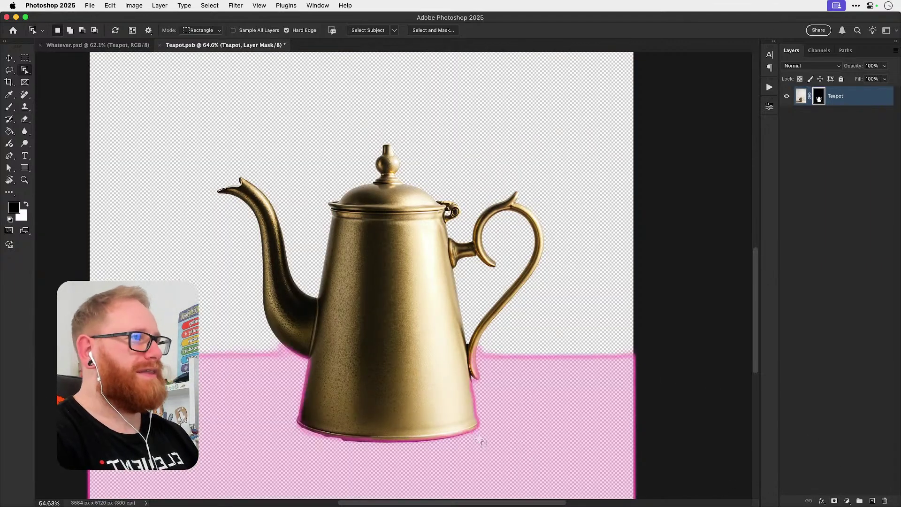
key("v")
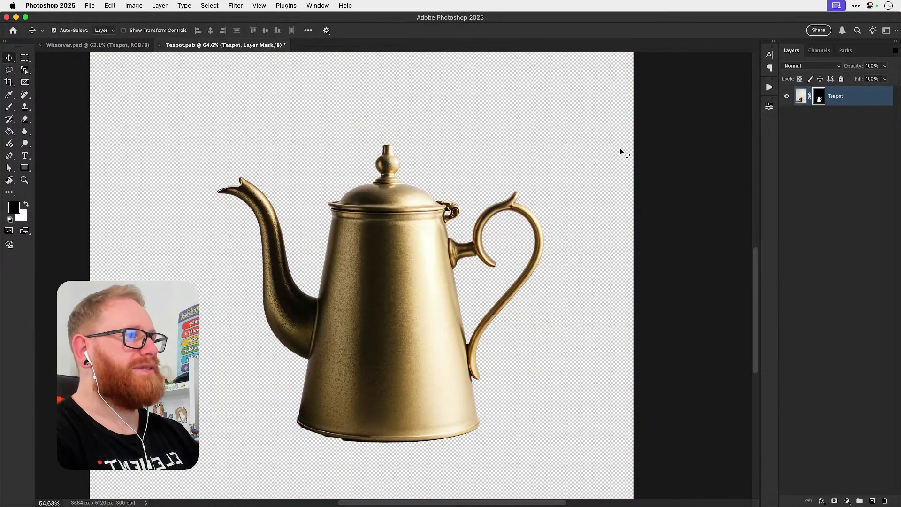
right_click(842, 96)
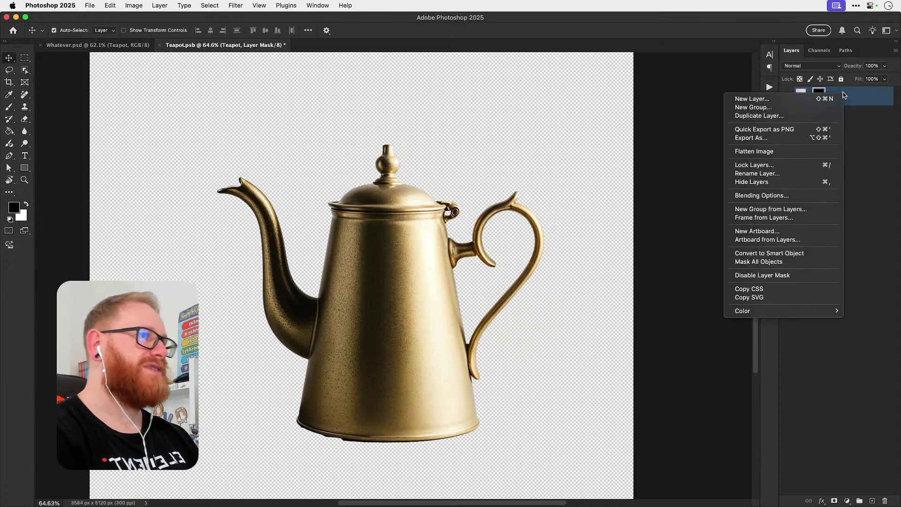
left_click(757, 116)
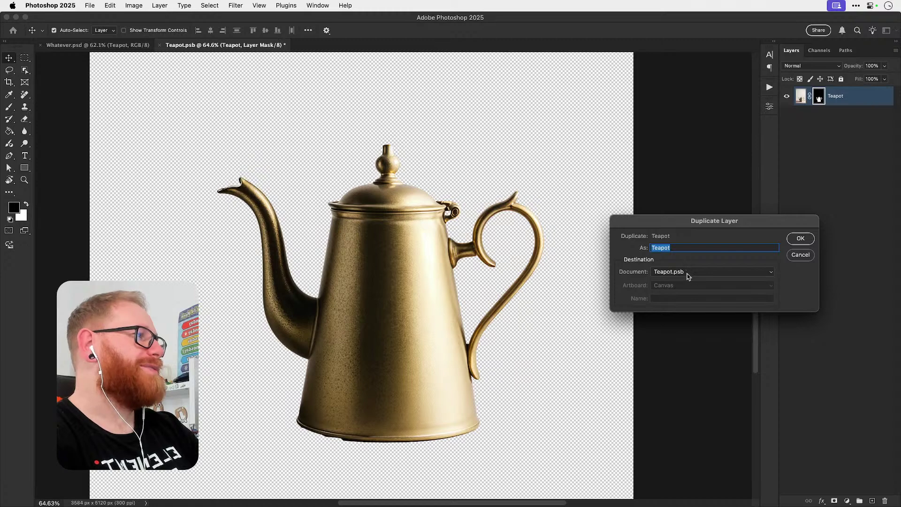
left_click(688, 275)
left_click(688, 258)
key("Return")
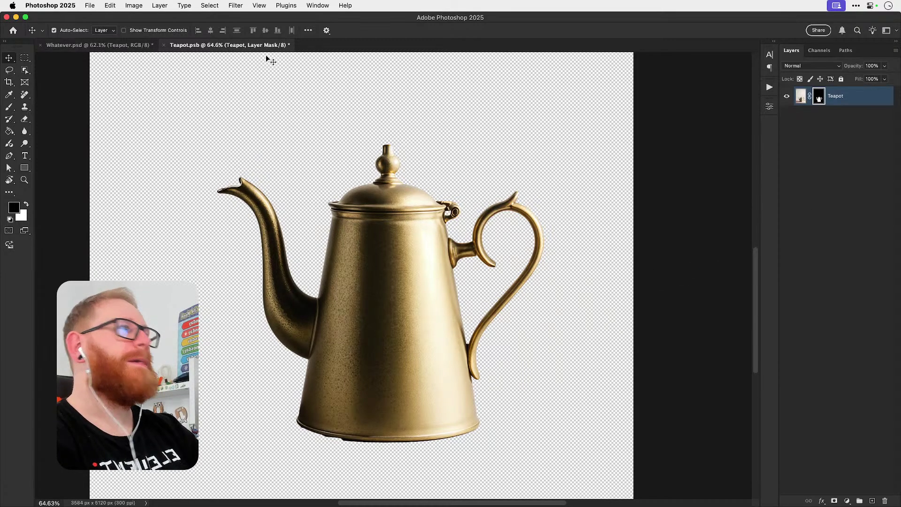
Step: Save and close the Teapot smart object's contents, and open the contents of the Octopus smart object
key("super+s")
key("super+w")
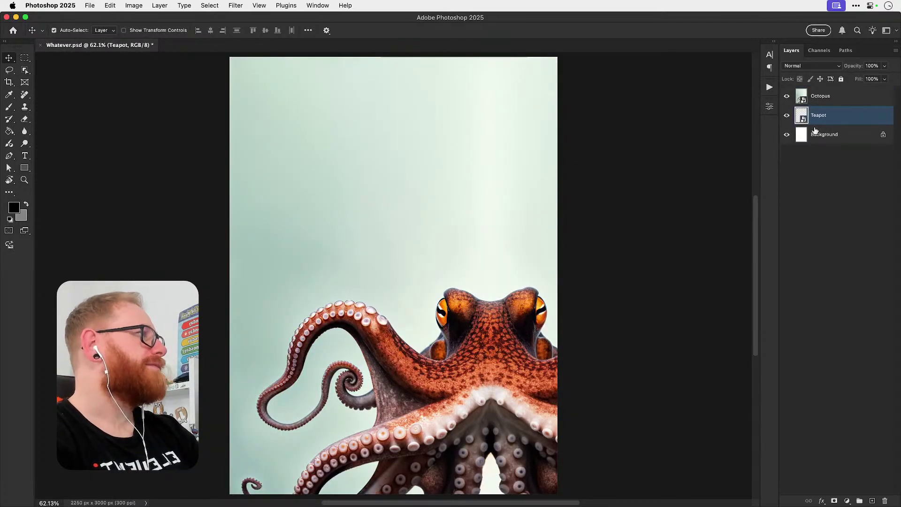
double_click(801, 96)
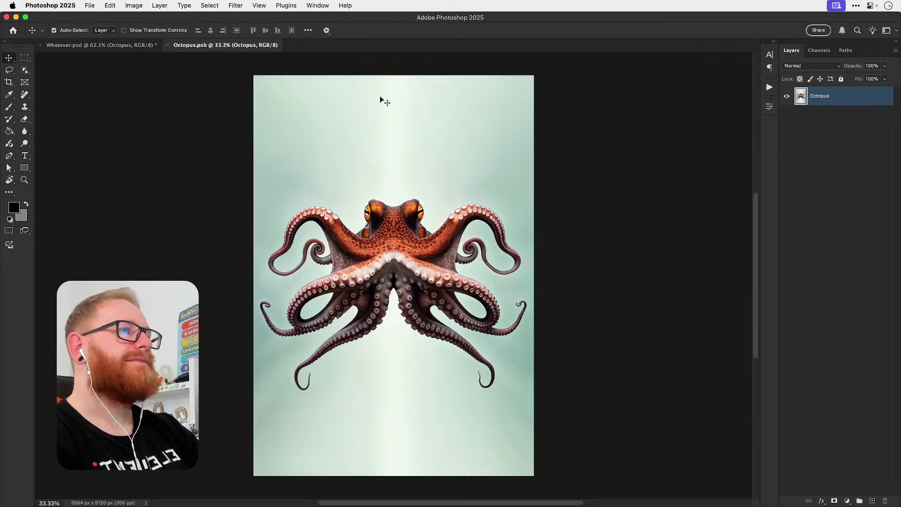
Step: Try selecting the octopus with Select Subject and clear the selection
left_click(210, 5)
left_click(224, 113)
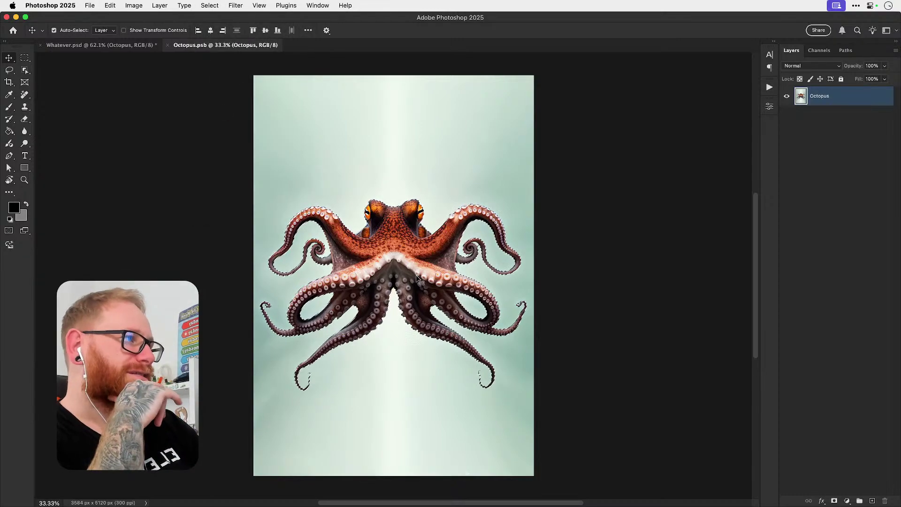
key("super+equal")
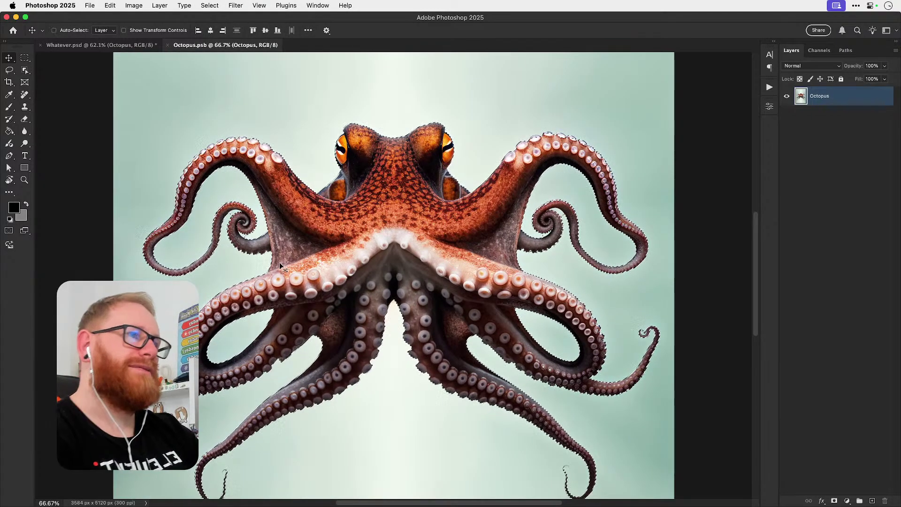
key("super+d")
Step: Select the octopus with the Object Selection tool, add a layer mask that isolates it, and save the contents
left_click(25, 72)
left_click(41, 71)
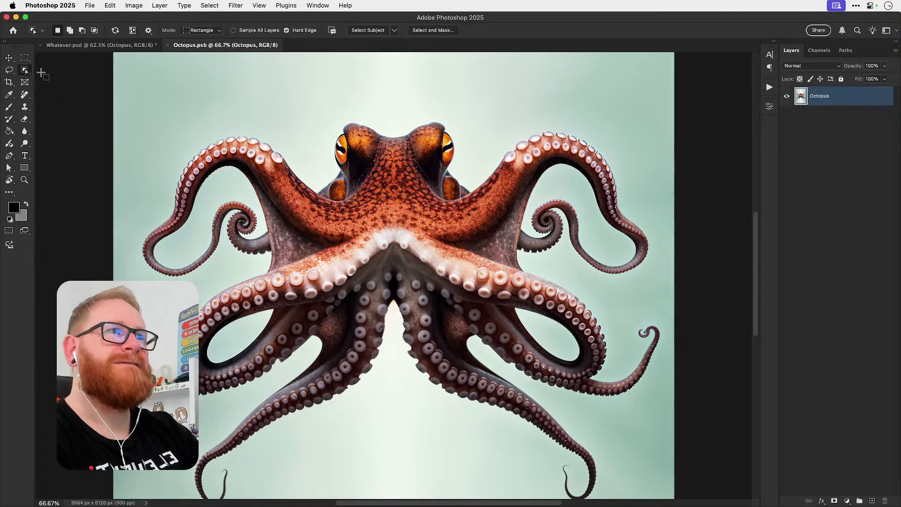
left_click(291, 205)
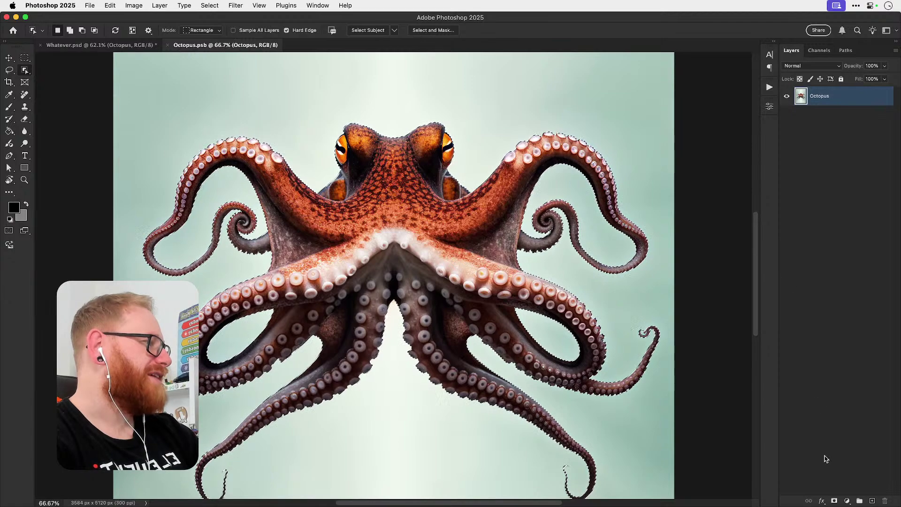
left_click(834, 501)
key("super+s")
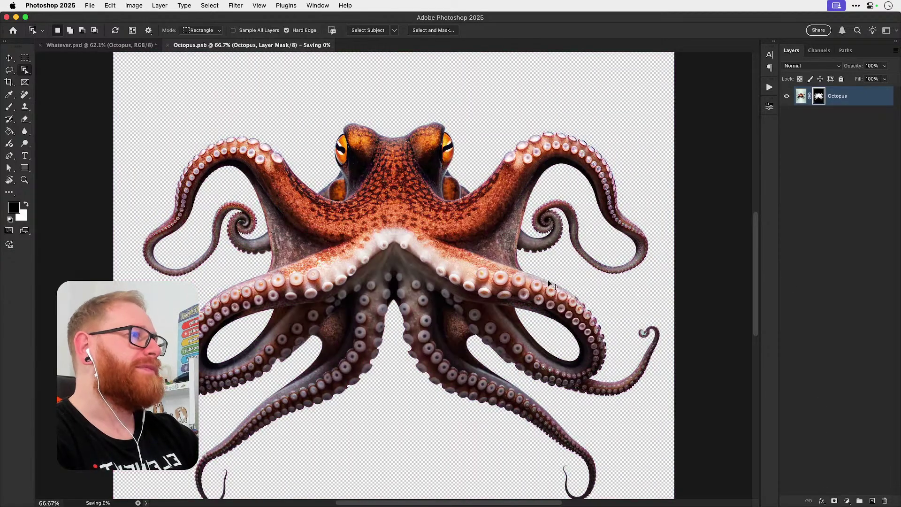
Step: In Whatever.psd, center the Octopus layer horizontally on the canvas and move it into the upper part
key("v")
left_click(89, 47)
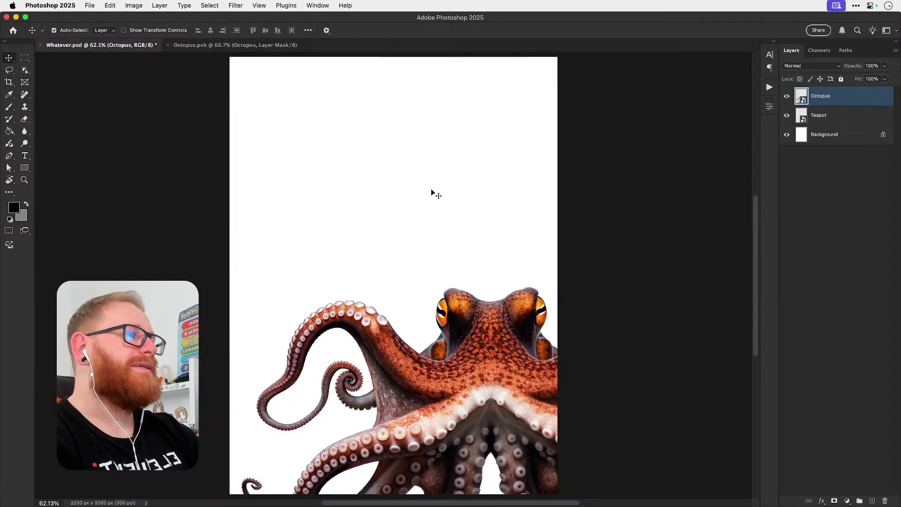
key("super")
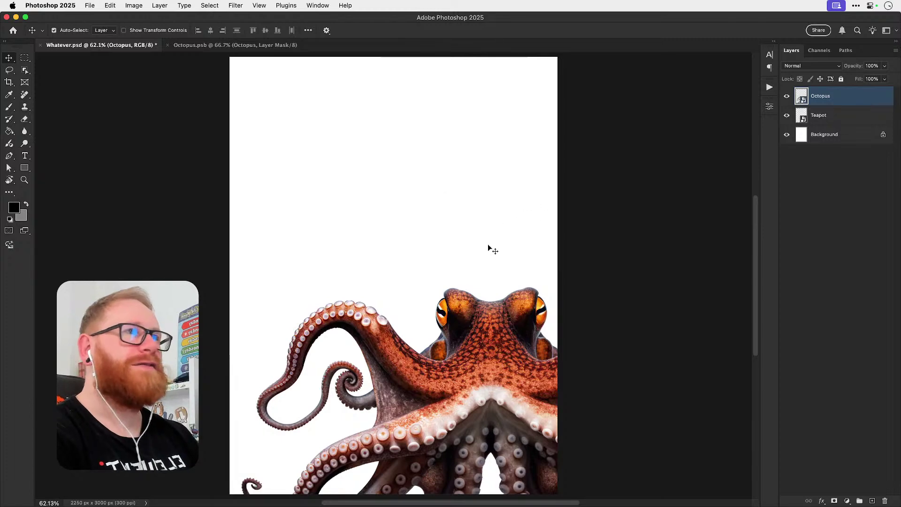
left_click_drag(462, 315, 292, 139)
key("super+a")
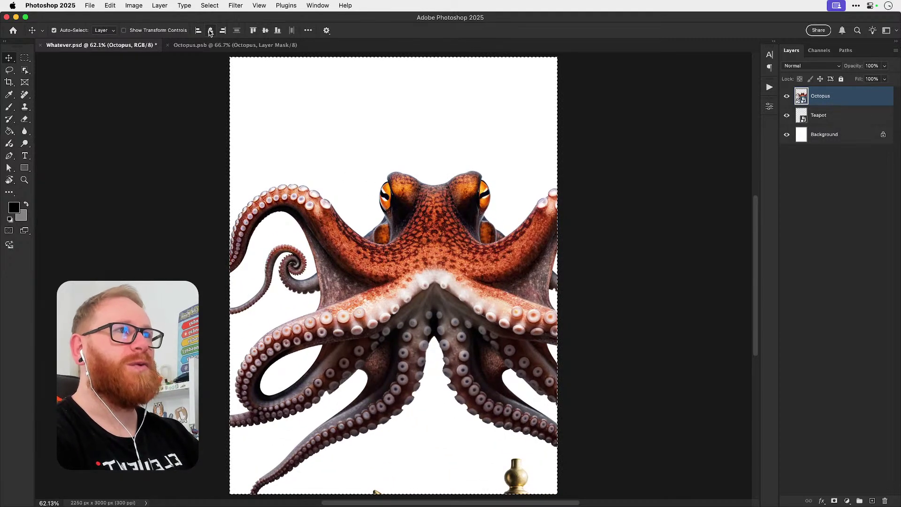
left_click(211, 30)
left_click_drag(413, 248, 419, 174)
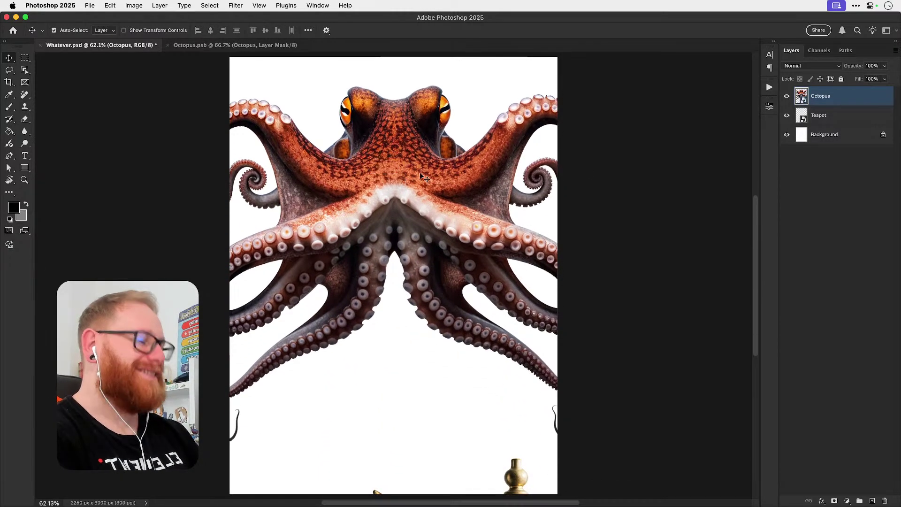
Step: Scale the Octopus layer down proportionally so all of its tentacles fit on the canvas
key("super+0")
key("super+t")
key("super+minus")
key("super+minus")
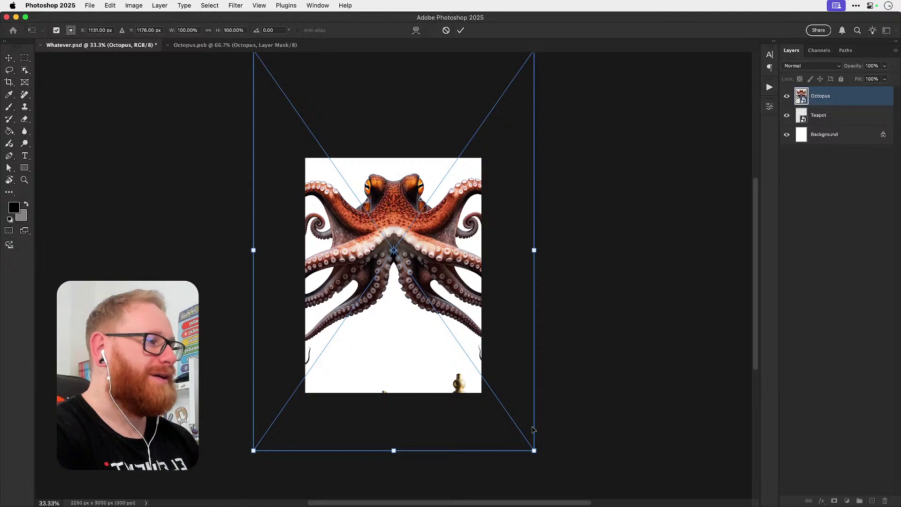
left_click_drag(535, 451, 411, 232)
key("Return")
Step: Scale the Teapot layer down proportionally so the whole teapot fits on the canvas beneath the octopus
left_click(462, 385)
key("super+t")
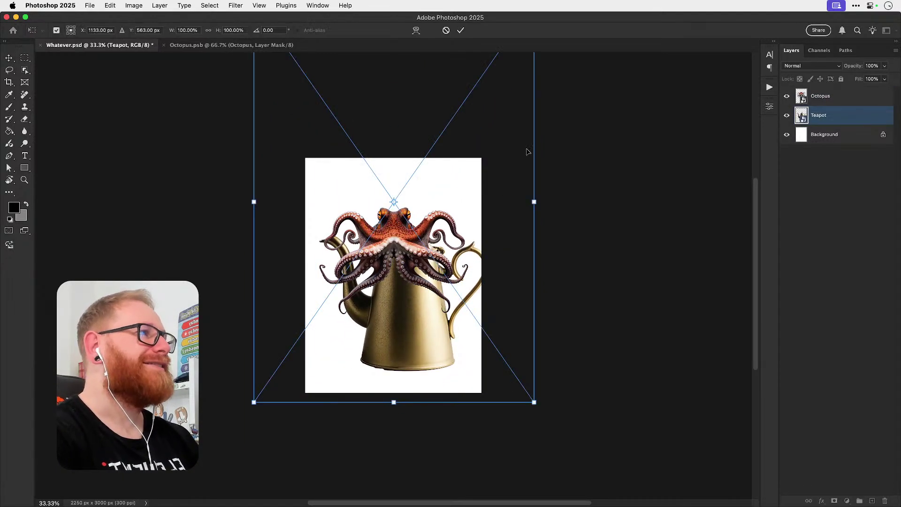
left_click_drag(531, 398, 445, 336)
key("Return")
Step: Lower the octopus over the teapot so its body covers the lid
key("z")
left_click_drag(405, 306, 449, 301)
key("v")
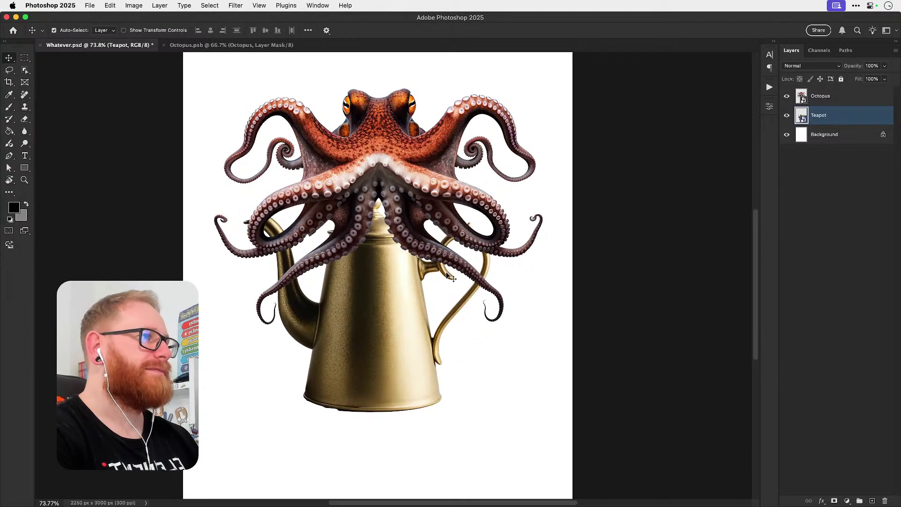
left_click(398, 162)
mouse_move(398, 162)
left_mouse_down()
mouse_move(391, 123)
mouse_move(395, 212)
left_mouse_up()
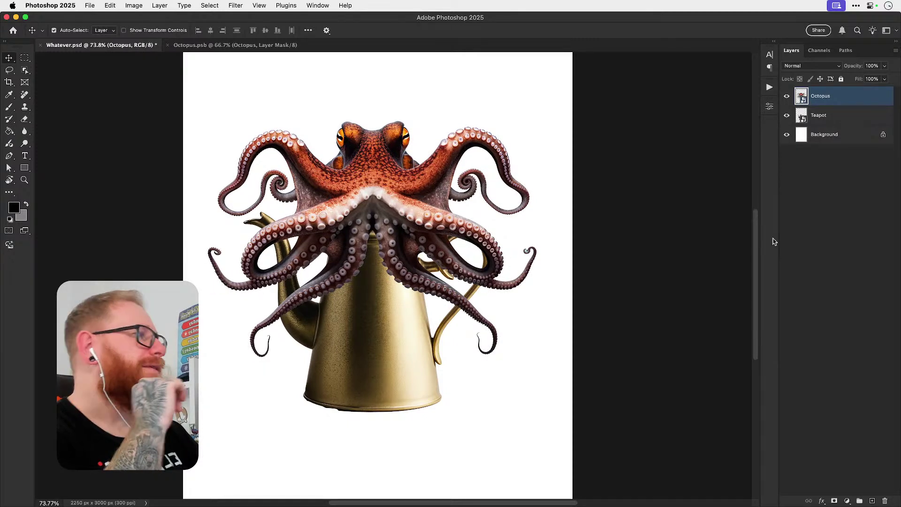
Step: Add a layer mask to Octopus and hide the lower tentacles in front of the teapot with a black-filled freehand Lasso selection
left_click(834, 500)
key("b")
key("p")
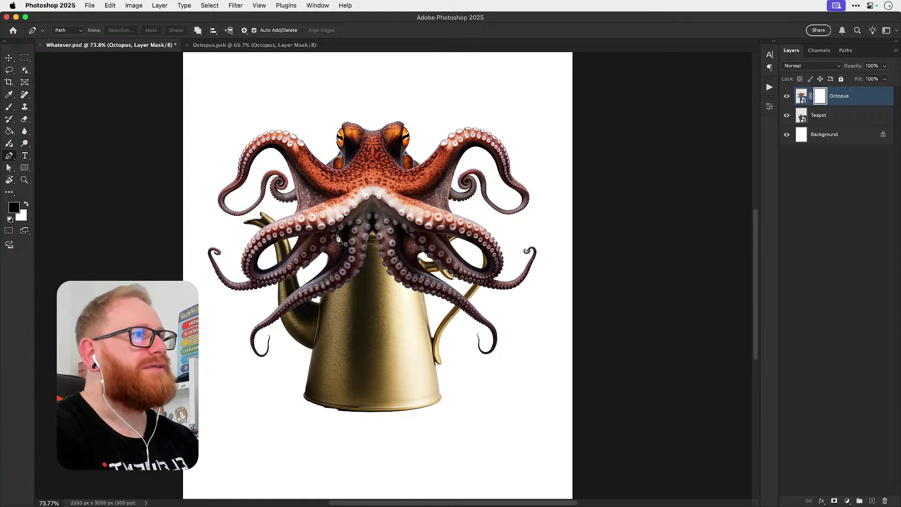
key("l")
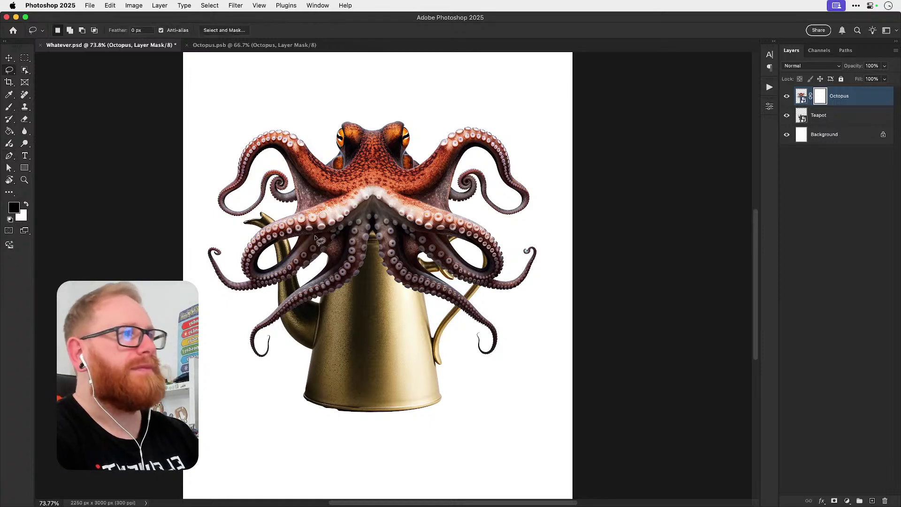
mouse_move(296, 236)
left_mouse_down()
mouse_move(378, 199)
mouse_move(469, 243)
mouse_move(508, 316)
mouse_move(286, 436)
mouse_move(191, 253)
mouse_move(228, 233)
mouse_move(303, 237)
mouse_move(366, 201)
left_mouse_up()
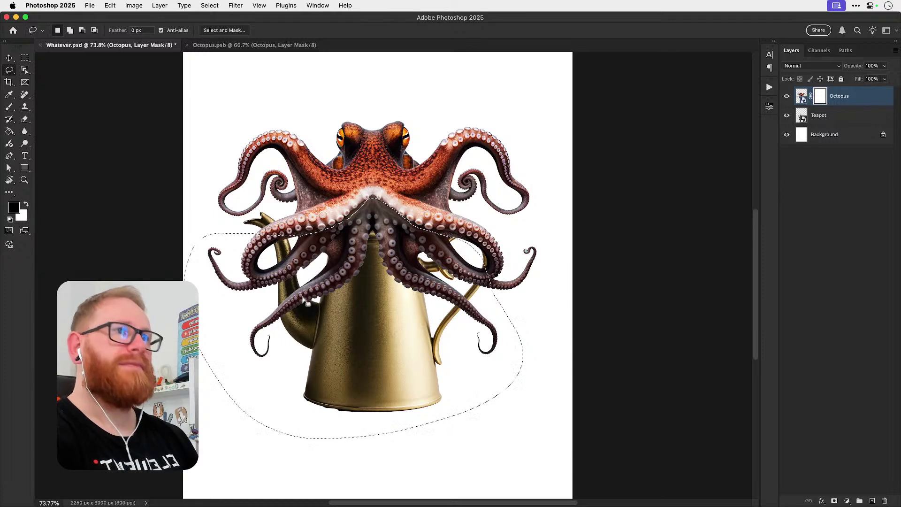
key("g")
left_click(363, 320)
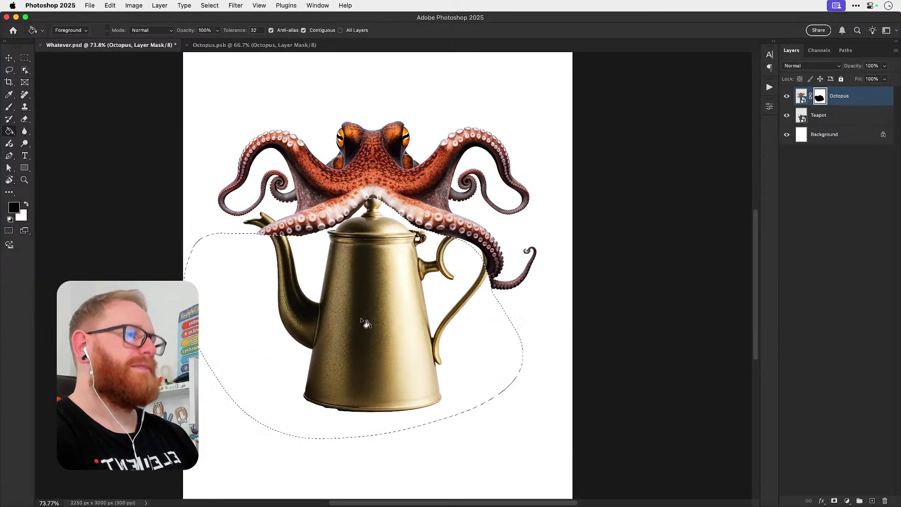
key("super+d")
Step: Reposition the masked octopus so it sits on the teapot's lid with its front arms draped over the body
key("v")
left_click_drag(408, 202, 405, 232)
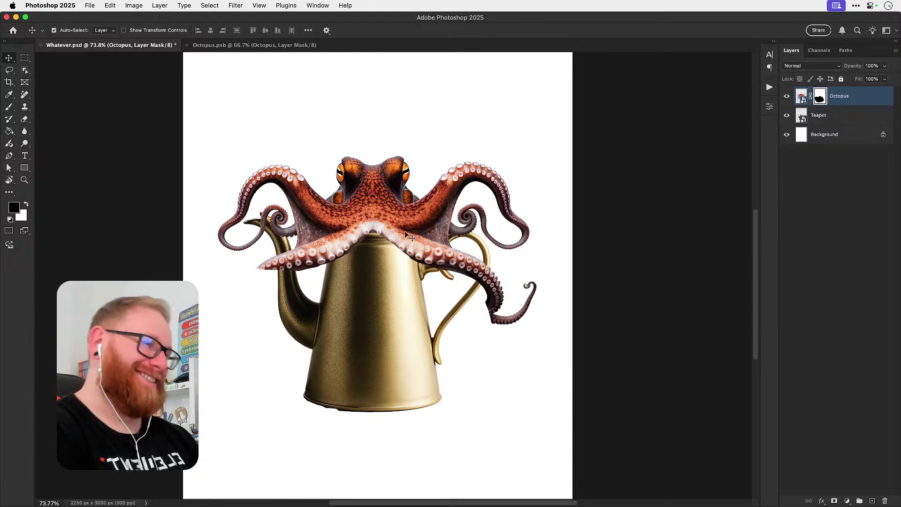
mouse_move(405, 231)
left_mouse_down()
mouse_move(412, 203)
mouse_move(412, 221)
left_mouse_up()
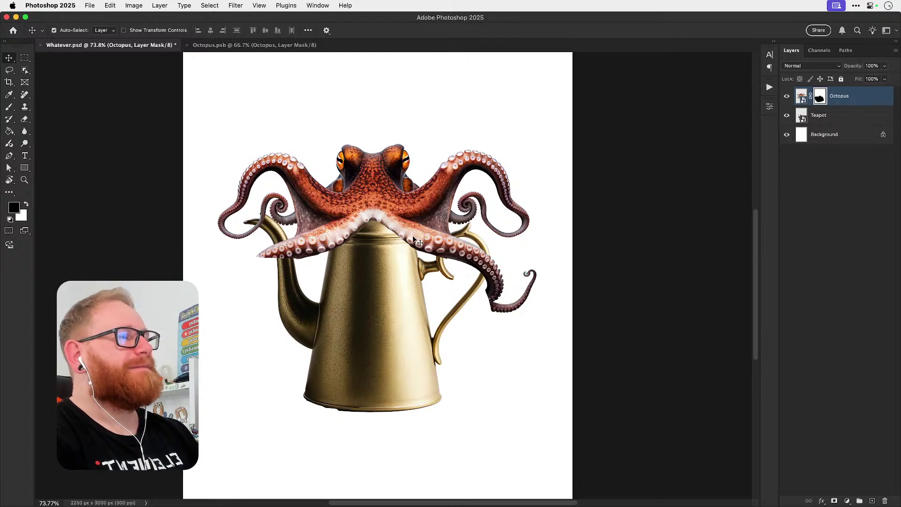
left_click_drag(418, 231, 419, 186)
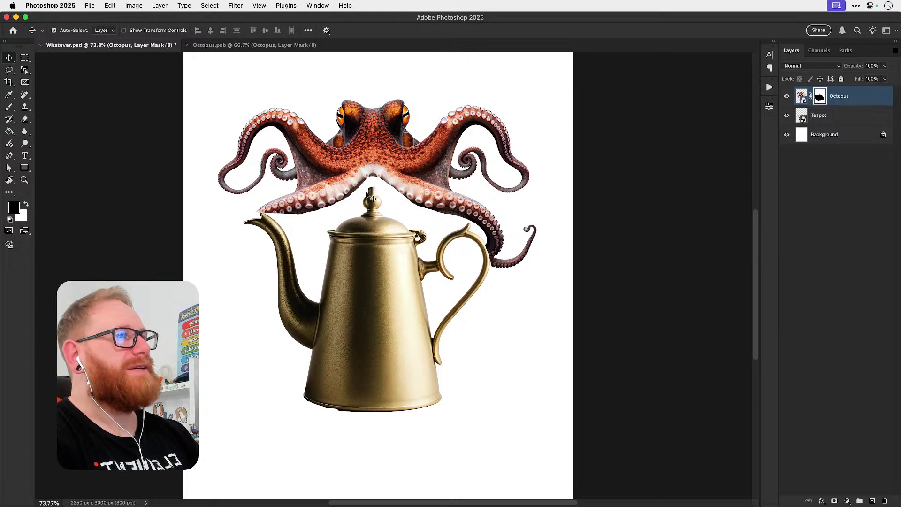
left_click_drag(408, 183, 408, 226)
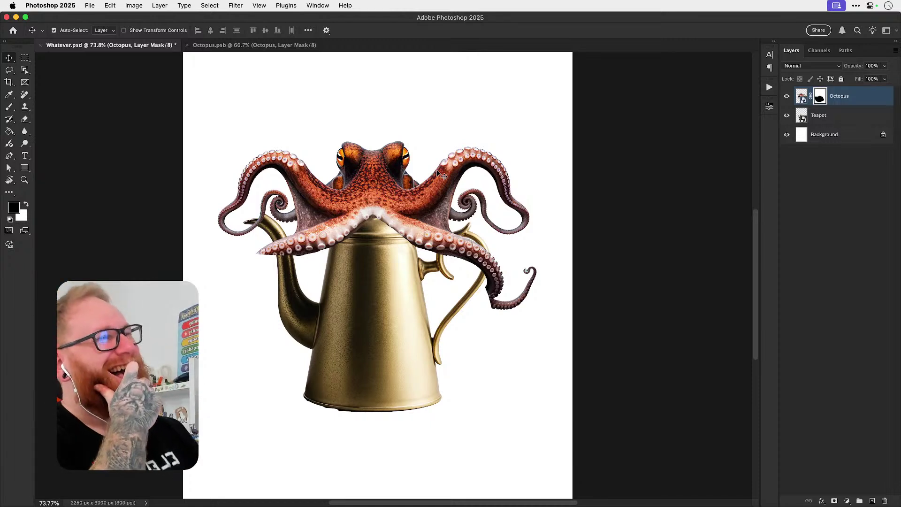
left_click_drag(392, 214, 392, 250)
Step: Paint white on the Octopus mask to restore the looping tentacle where it was cut off beside the teapot's handle
key("z")
left_click_drag(473, 313, 511, 317)
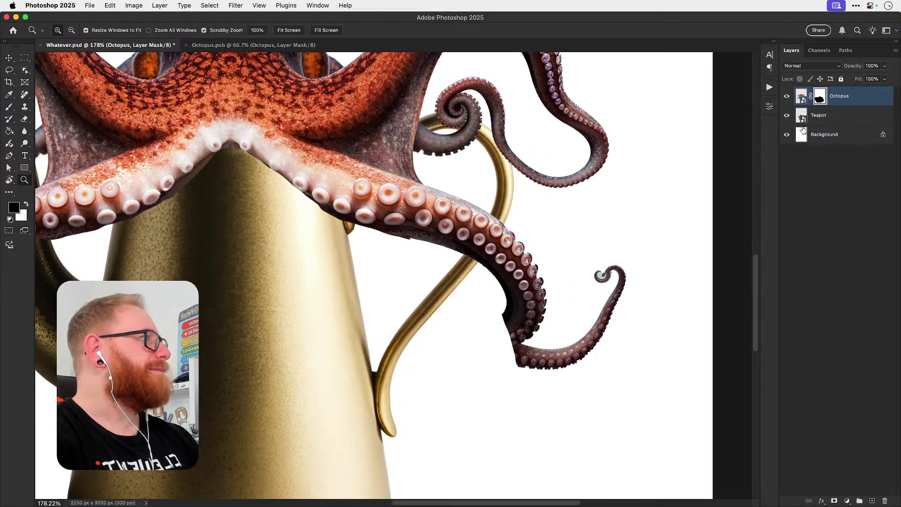
key("b")
key("x")
mouse_move(502, 340)
left_mouse_down()
mouse_move(477, 326)
mouse_move(476, 356)
mouse_move(441, 338)
mouse_move(417, 297)
left_mouse_up()
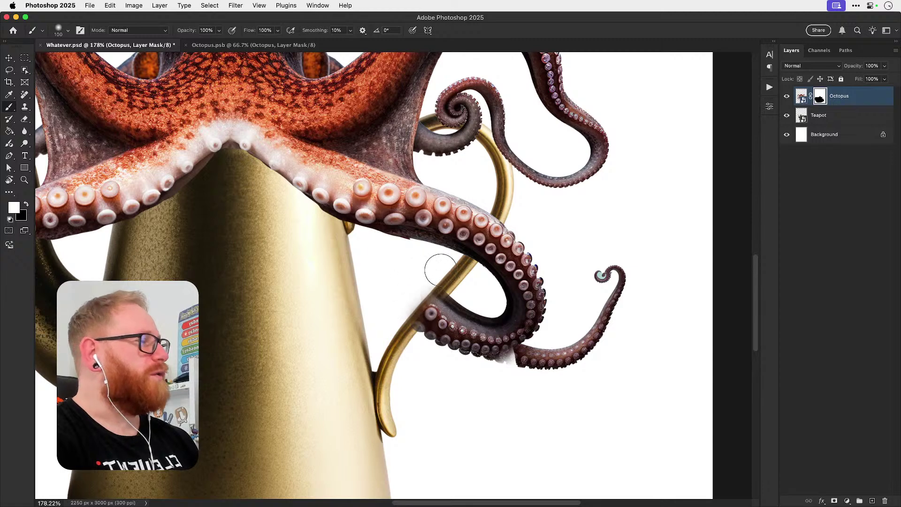
mouse_move(440, 270)
left_mouse_down()
mouse_move(486, 328)
mouse_move(485, 360)
mouse_move(498, 360)
mouse_move(500, 343)
mouse_move(513, 356)
left_mouse_up()
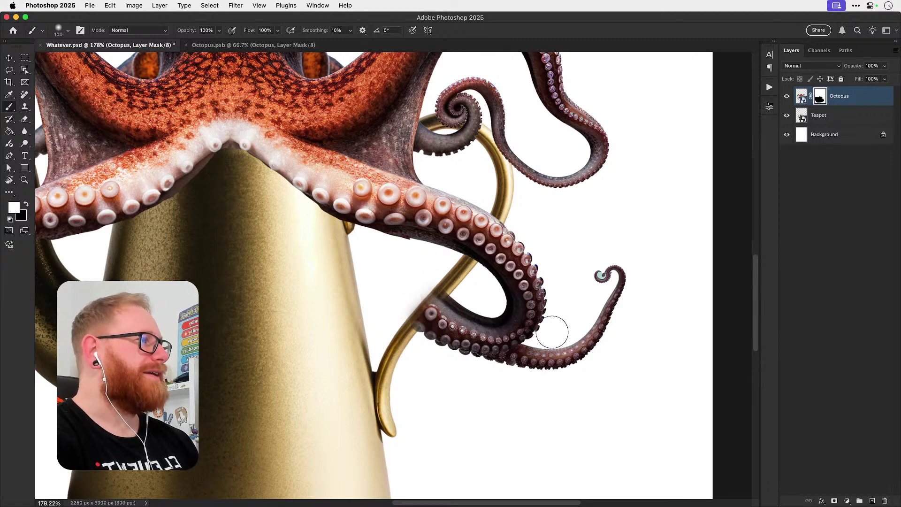
Step: Try to hide part of the small curled tentacle by the teapot's handle by painting black on the Octopus mask
left_click_drag(419, 287, 466, 392)
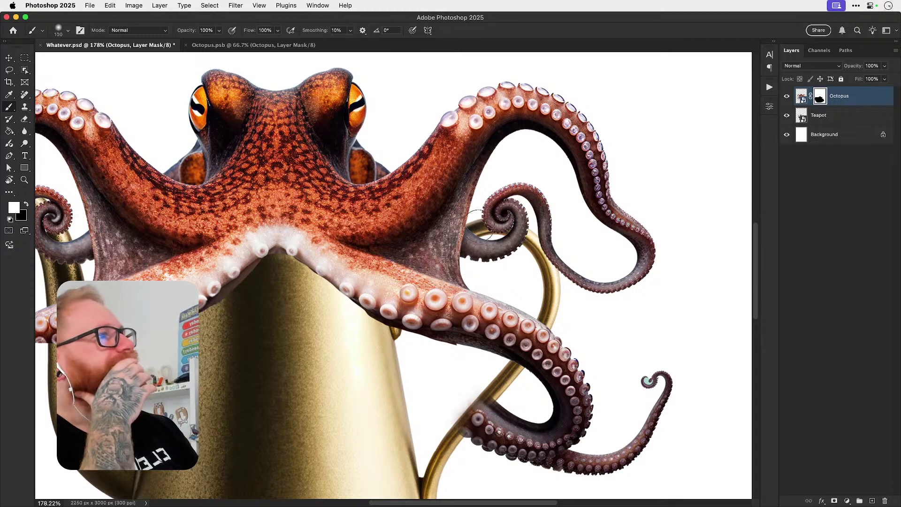
mouse_move(478, 225)
left_mouse_down()
mouse_move(474, 244)
mouse_move(502, 249)
mouse_move(522, 220)
mouse_move(529, 180)
left_mouse_up()
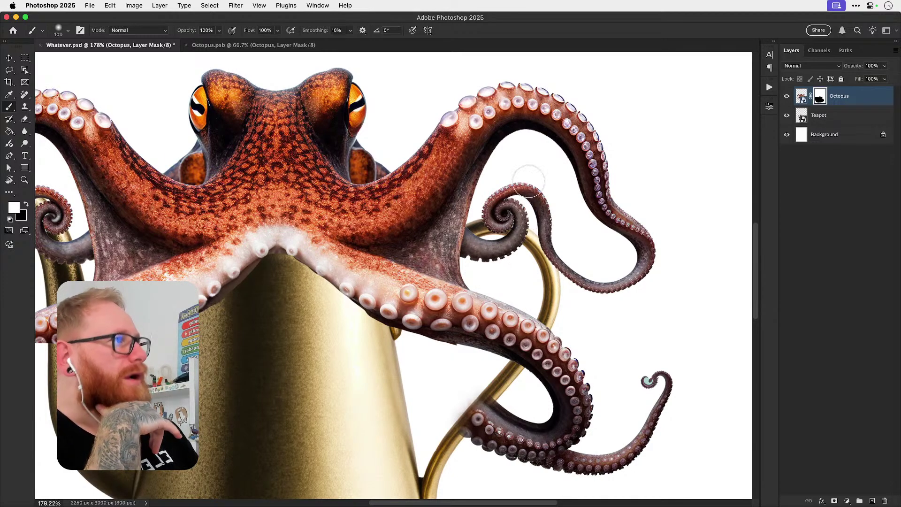
key("z")
left_click_drag(518, 243, 540, 218)
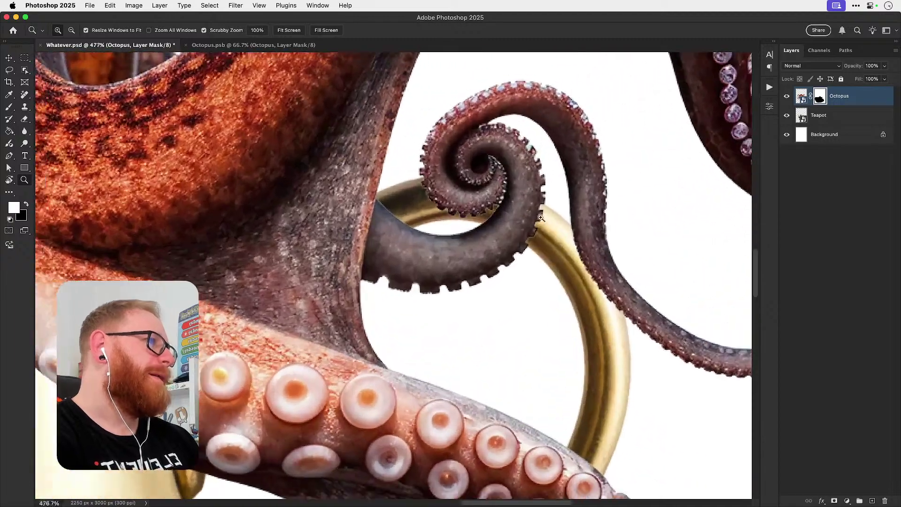
key("b")
key("x")
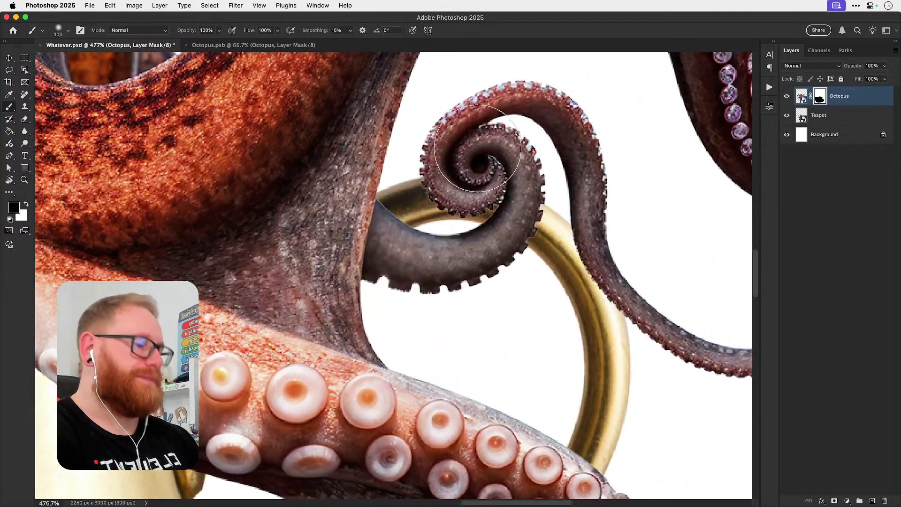
left_click_drag(509, 150, 429, 248)
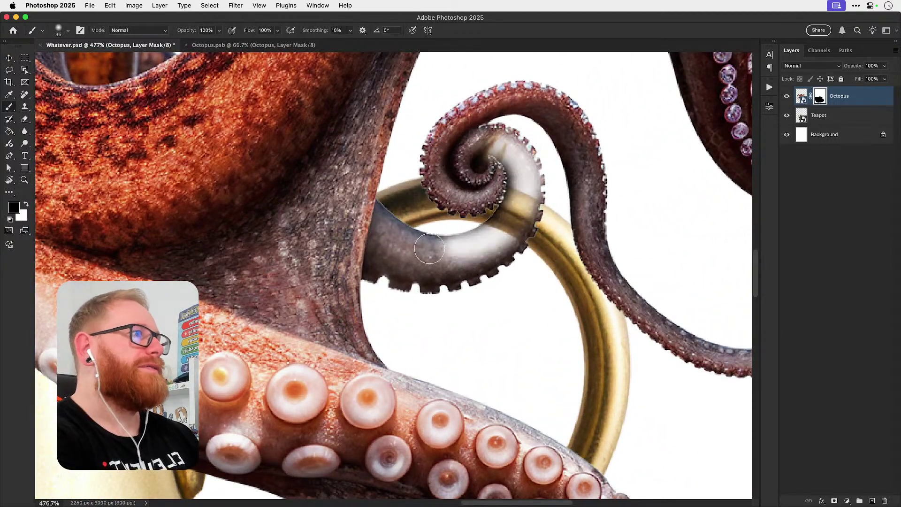
key("super+z")
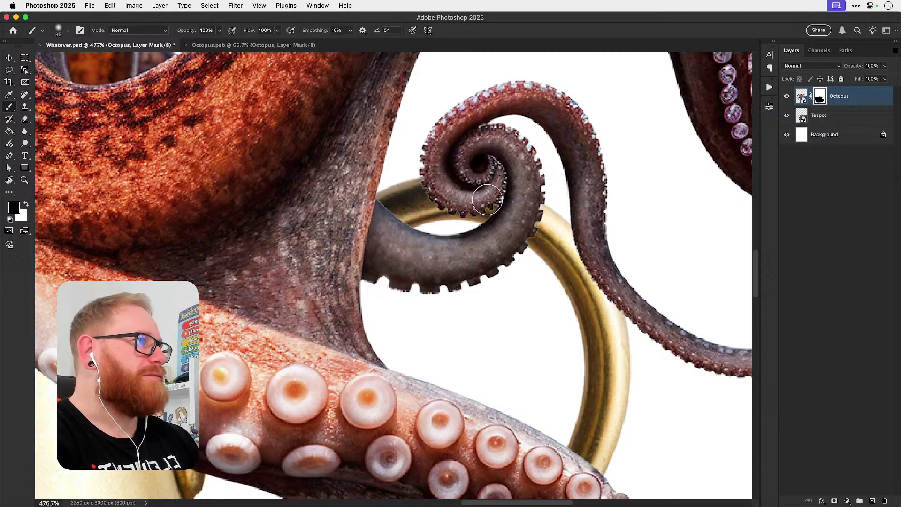
Step: Examine how the small curled tentacle overlaps the teapot's spout
key("super+minus")
key("super+minus")
key("super+minus")
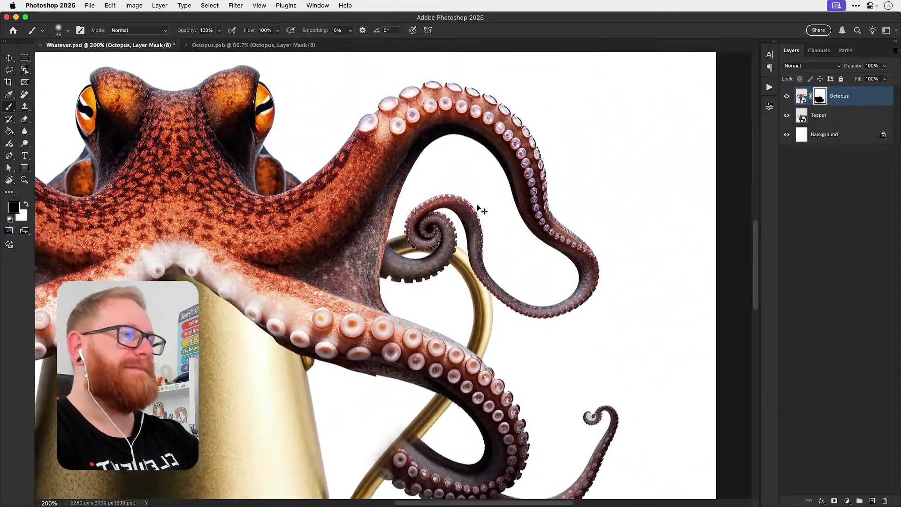
left_click_drag(297, 236, 574, 223)
left_click_drag(426, 258, 484, 220)
key("z")
left_click_drag(246, 168, 282, 168)
key("v")
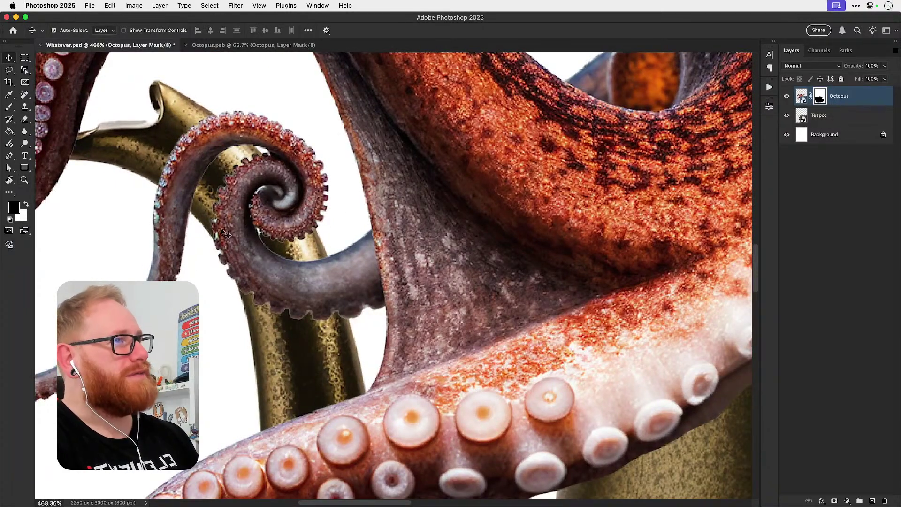
key("super+minus")
key("super+minus")
key("super+minus")
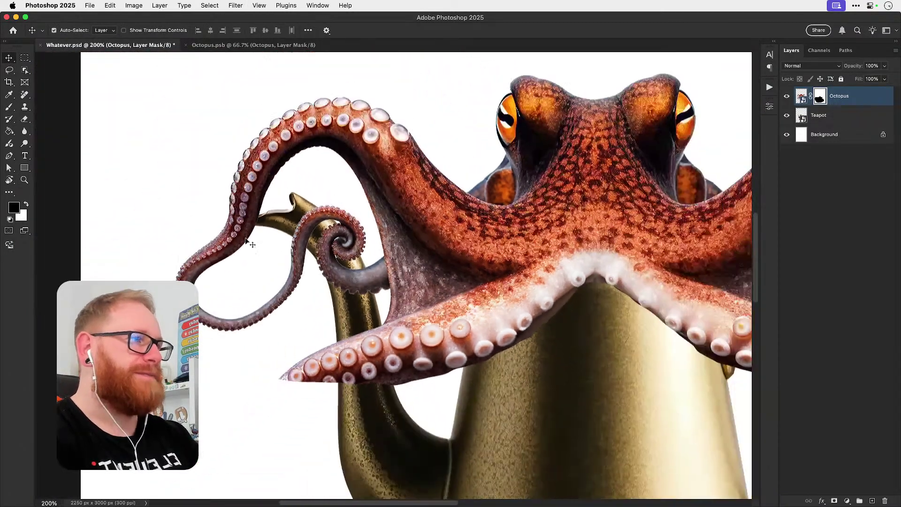
Step: Paint white on the Octopus mask to restore the cut-off looping tentacle beside the teapot's spout
left_click_drag(389, 345, 377, 233)
key("b")
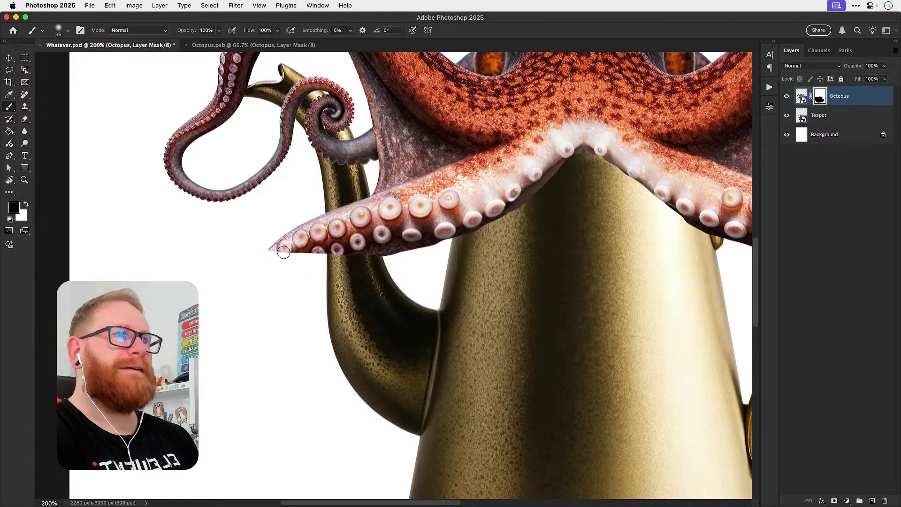
key("x")
mouse_move(278, 255)
left_mouse_down()
mouse_move(246, 288)
mouse_move(371, 242)
mouse_move(395, 258)
left_mouse_up()
mouse_move(274, 314)
left_mouse_down()
mouse_move(243, 339)
mouse_move(211, 382)
left_mouse_up()
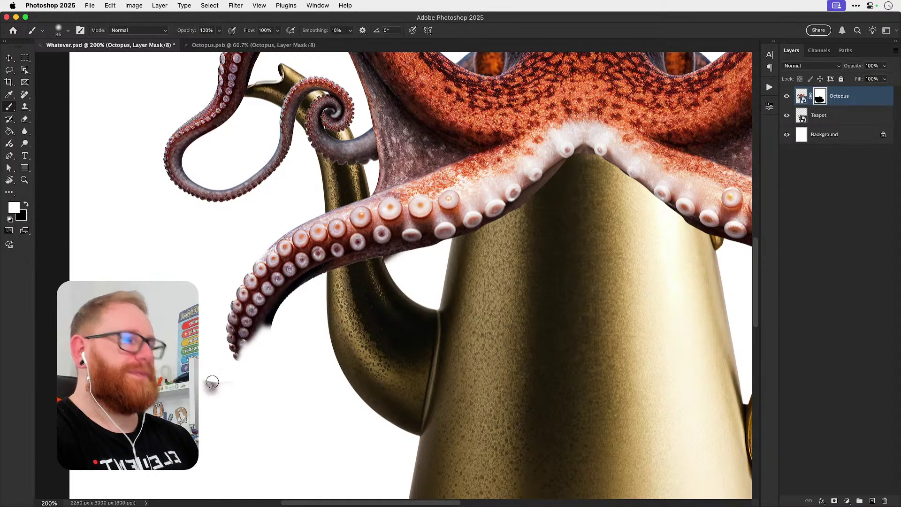
key("bracketright")
key("bracketright")
key("bracketright")
key("bracketright")
key("bracketright")
key("bracketright")
mouse_move(246, 350)
left_mouse_down()
mouse_move(256, 310)
mouse_move(288, 318)
mouse_move(300, 380)
mouse_move(352, 351)
mouse_move(371, 325)
mouse_move(392, 325)
mouse_move(379, 317)
mouse_move(375, 353)
mouse_move(390, 337)
left_mouse_up()
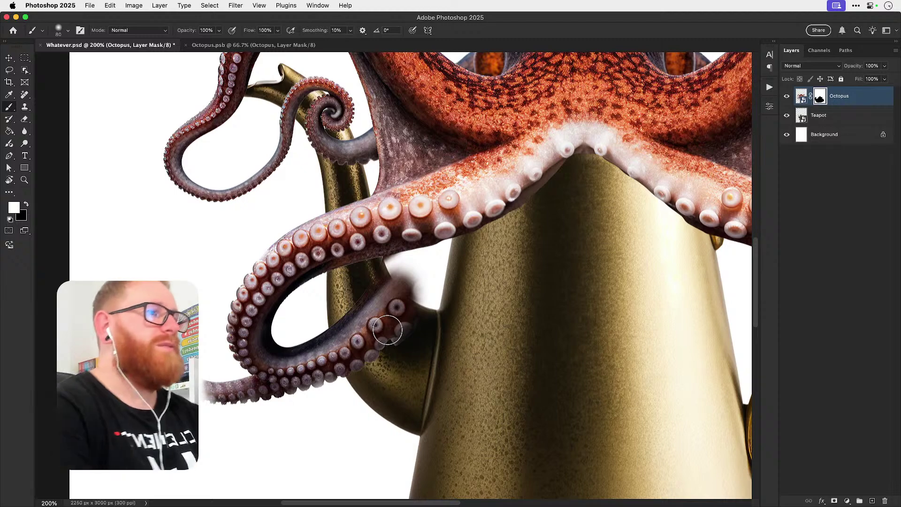
Step: Select the Teapot and Octopus layers together
key("super+0")
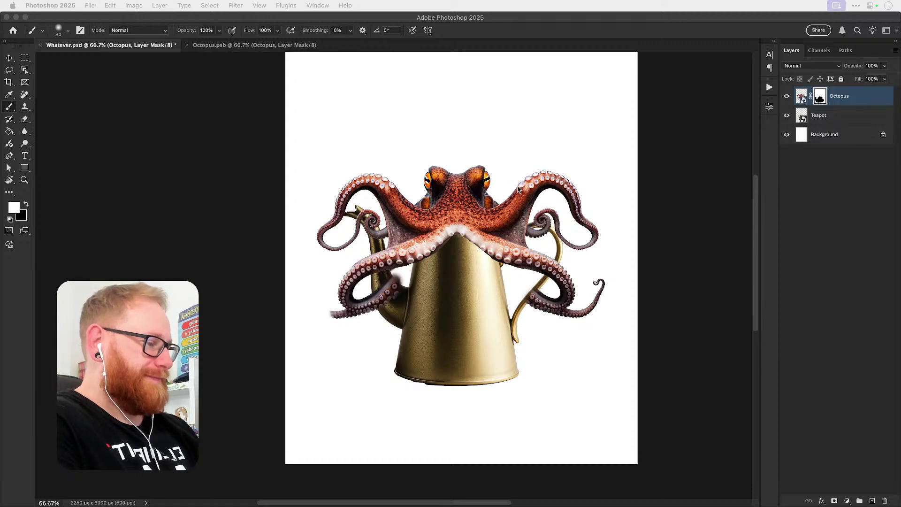
left_click(512, 214)
left_click_drag(507, 223, 458, 227)
key("alt+space")
mouse_move(412, 293)
left_mouse_down()
mouse_move(443, 290)
mouse_move(418, 279)
left_mouse_up()
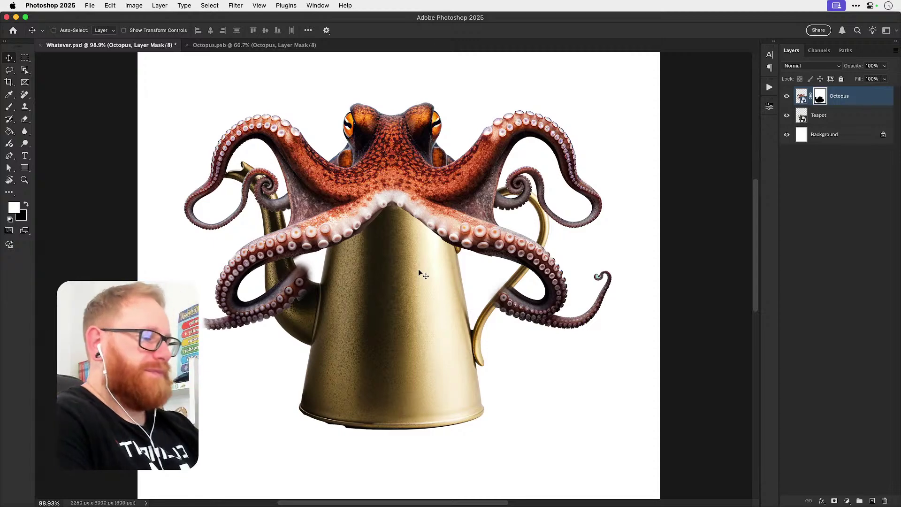
key("super+minus")
key("super+minus")
left_click(418, 312, "super")
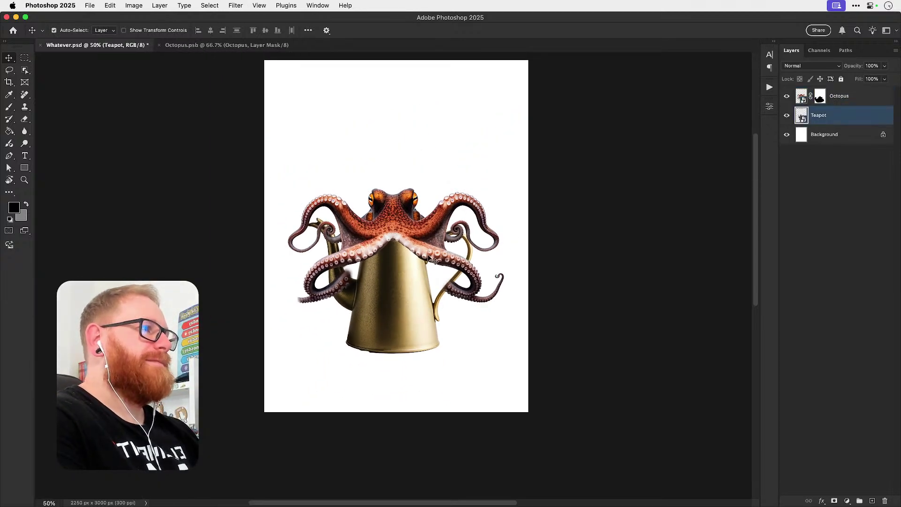
left_click(434, 261, "shift")
Step: Try rotating the octopus and teapot together by about -30 degrees and repositioning them within the canvas
key("super+t")
left_click_drag(509, 201, 447, 157)
left_click_drag(463, 303, 490, 302)
left_click_drag(577, 258, 558, 252)
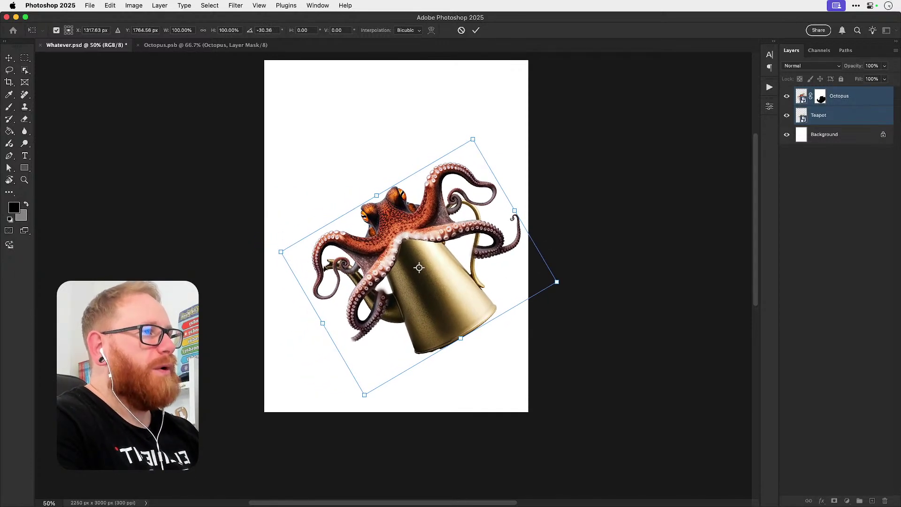
left_click_drag(463, 253, 447, 238)
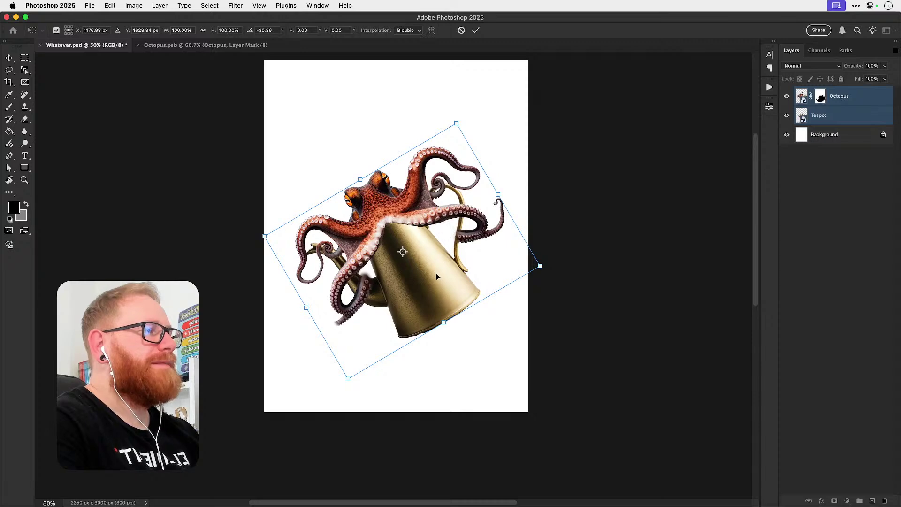
key("Return")
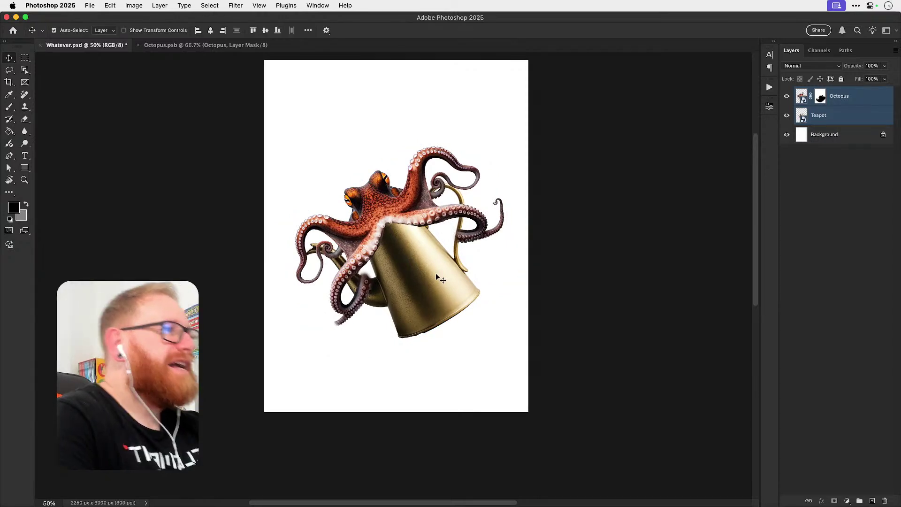
Step: Undo the rotation and repositioning of the octopus and teapot
left_click(397, 195, "super")
left_click(397, 196, "super")
left_click_drag(393, 207, 382, 231)
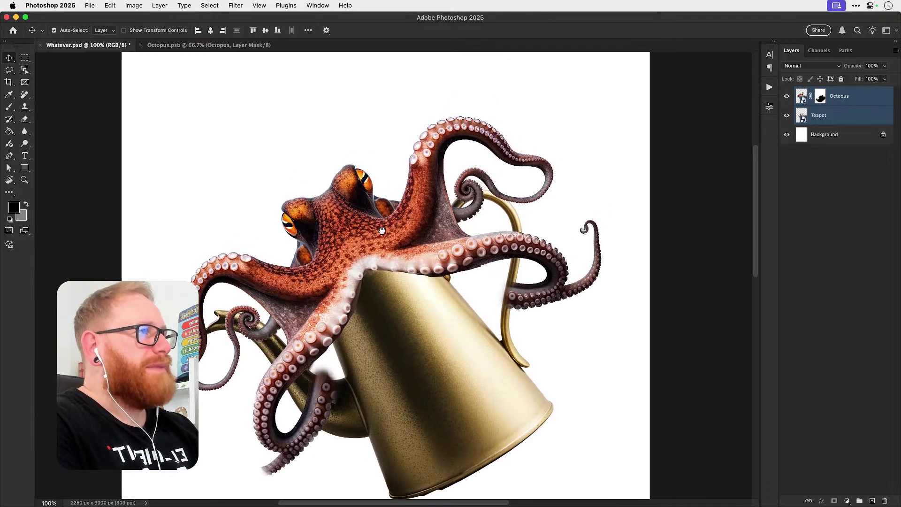
scroll(382, 230, "up", 5)
scroll(382, 230, "right", 2)
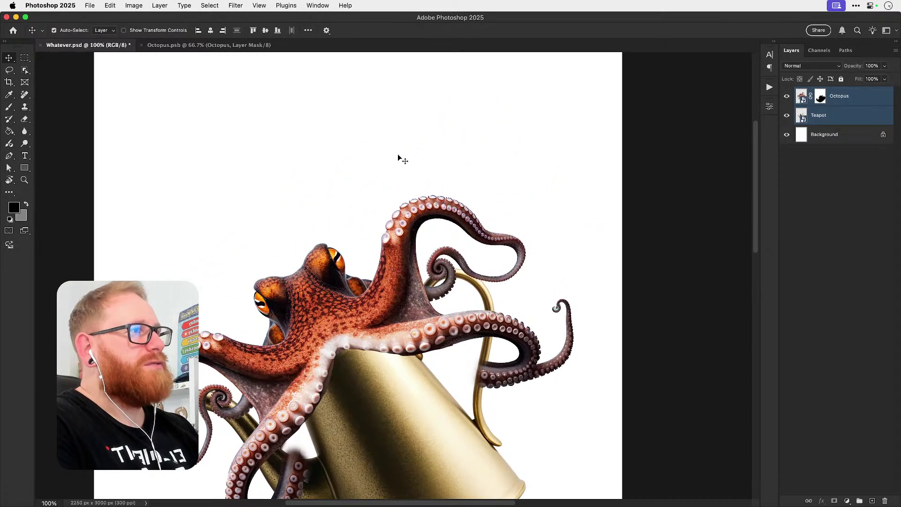
left_click(393, 95, "alt+super")
left_click(391, 94, "alt+super")
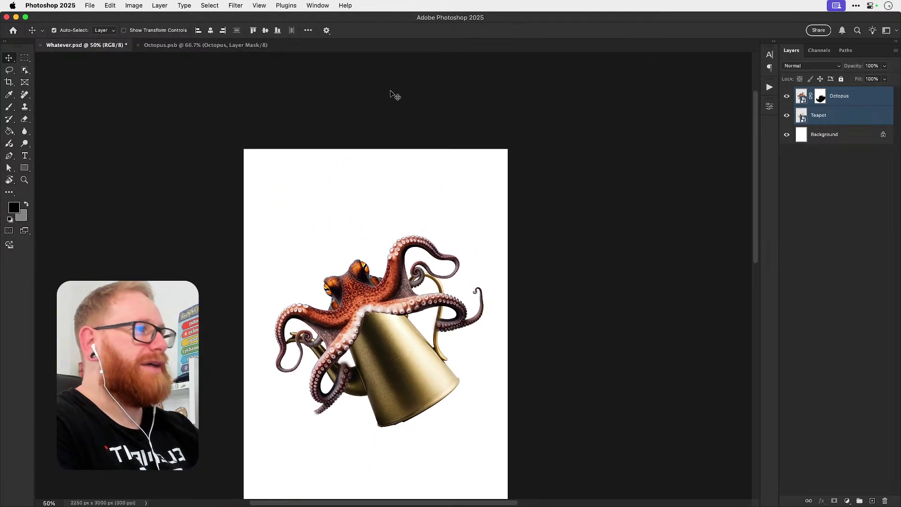
key("super+t")
key("Escape")
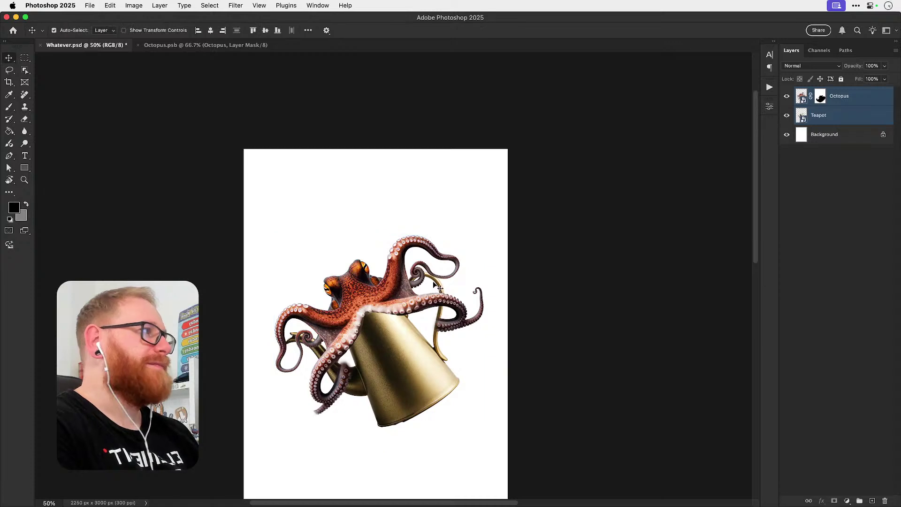
key("super+t")
left_click_drag(489, 236, 504, 221)
key("Escape")
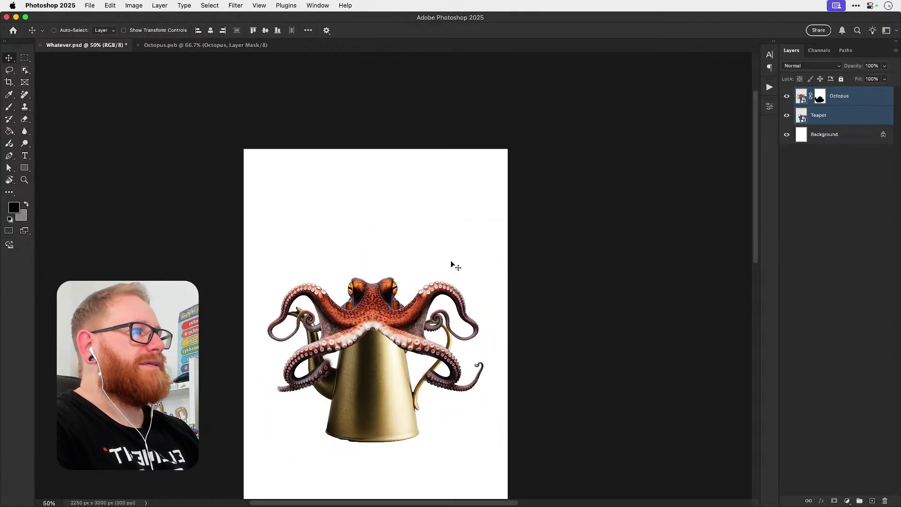
Step: Scale the octopus and teapot together to about 117%
key("super+t")
left_click_drag(481, 275, 498, 259)
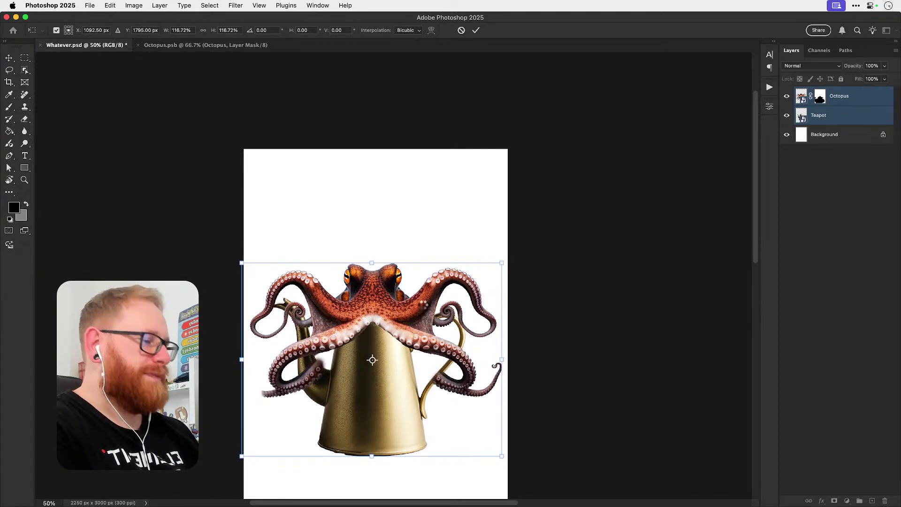
key("Return")
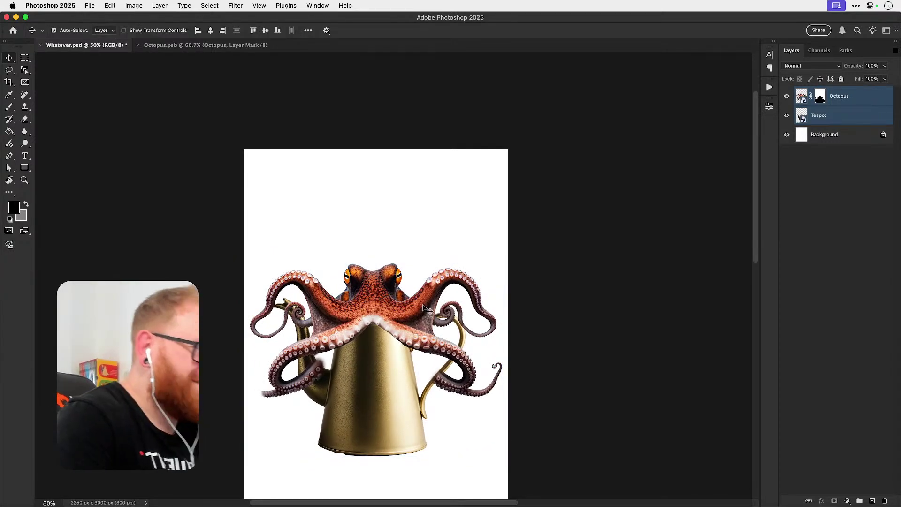
key("super+0")
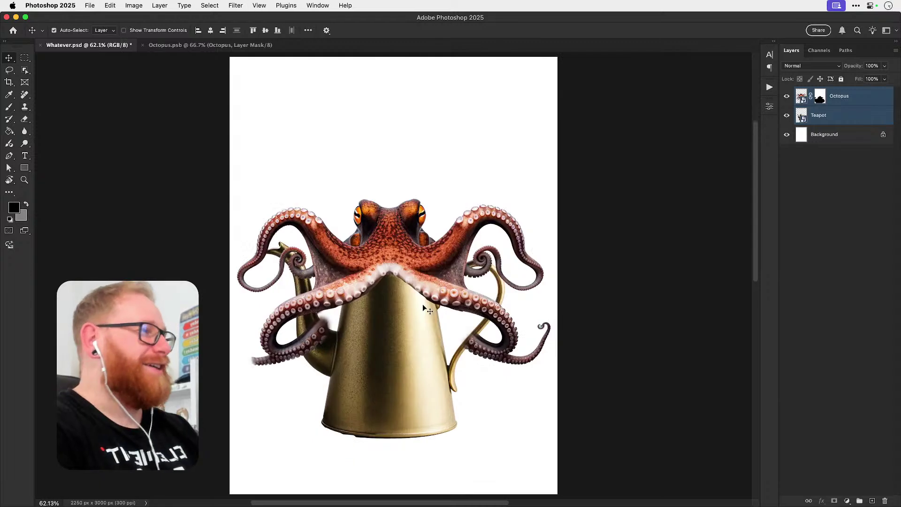
Step: Move the octopus and teapot higher on the canvas and slightly to the right, and save the document
left_click_drag(398, 300, 396, 271)
key("shift+Right")
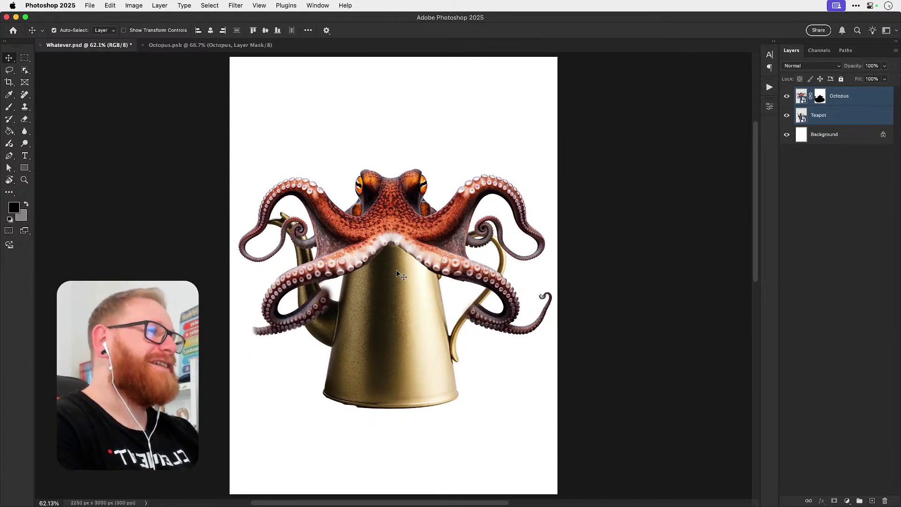
key("Up")
key("Up")
key("Up")
key("Up")
key("Up")
key("Up")
key("Up")
key("Up")
key("Up")
key("Up")
key("Up")
key("Up")
key("Up")
key("Up")
key("Up")
key("Up")
key("Up")
key("Up")
key("Up")
key("Up")
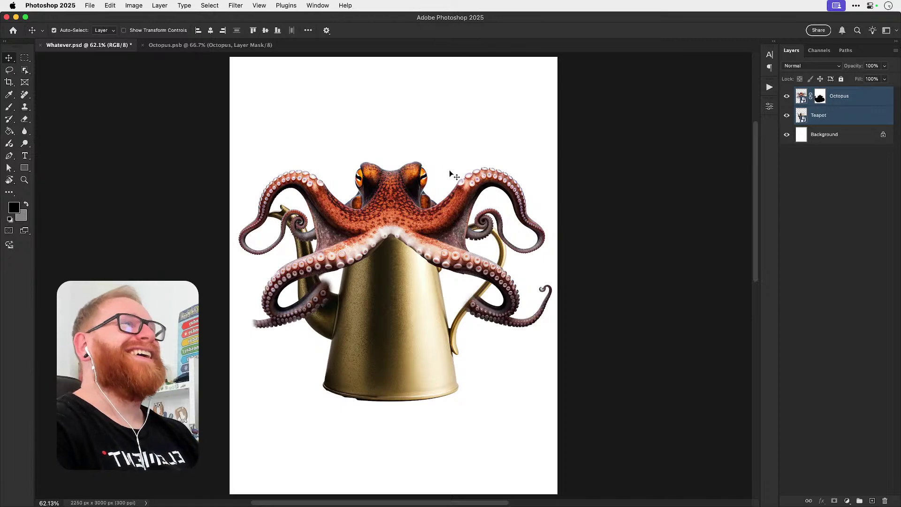
key("super+s")
Step: Inspect the teapot's base edge and open the Teapot smart object's contents for editing
key("z")
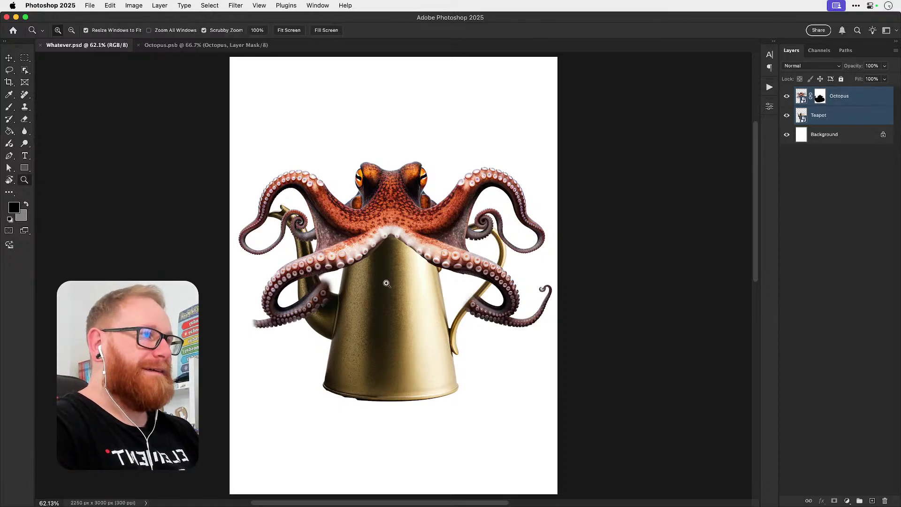
left_click(377, 295)
left_click_drag(342, 402, 362, 381)
key("v")
left_click(821, 121)
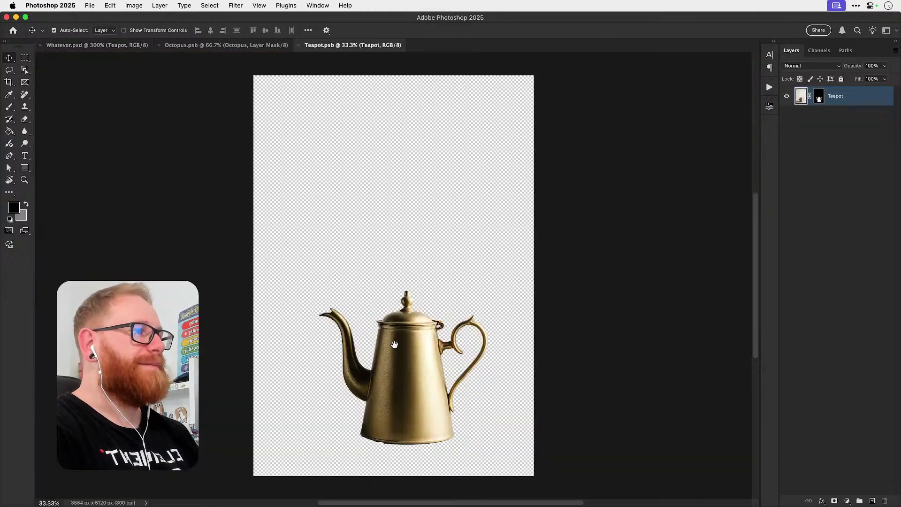
Step: Smooth the jagged cut-out along the teapot's base rim by painting white on the Teapot mask with a size 10 brush
left_click_drag(382, 436, 396, 350)
key("z")
left_click(388, 366)
left_click(388, 366)
left_click(388, 366)
left_click(388, 366)
key("r")
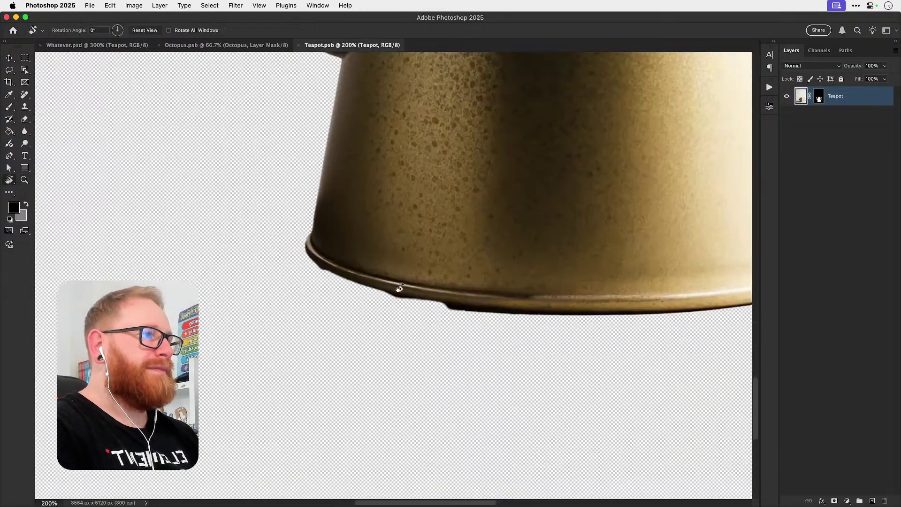
left_click_drag(399, 288, 510, 272)
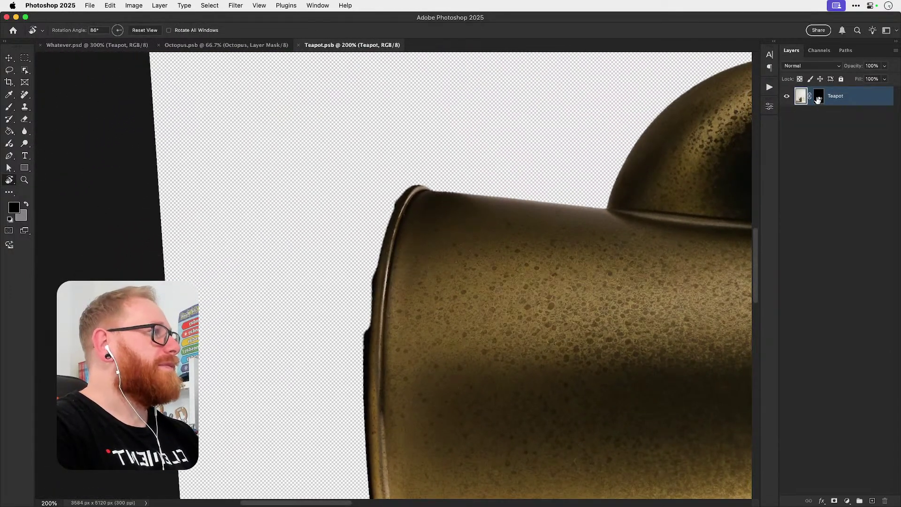
left_click(818, 97)
key("d")
key("b")
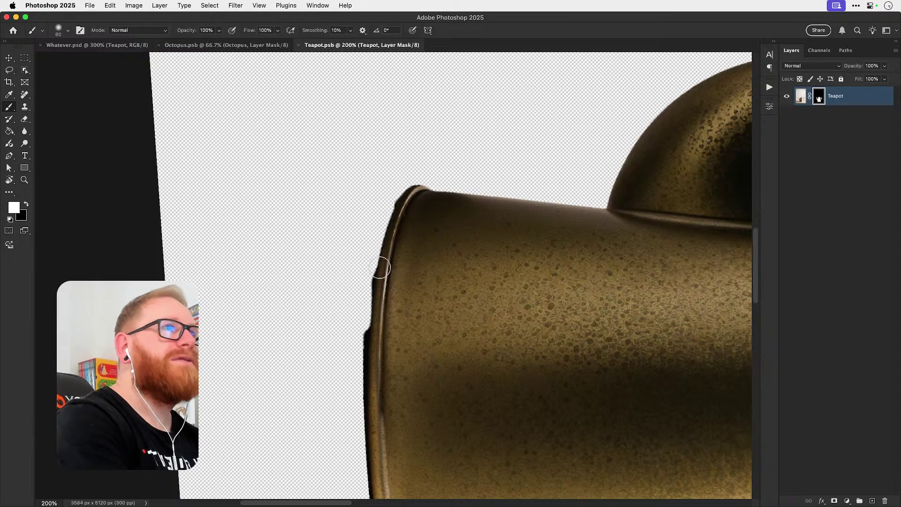
key("bracketleft")
key("bracketleft")
key("bracketleft")
key("bracketleft")
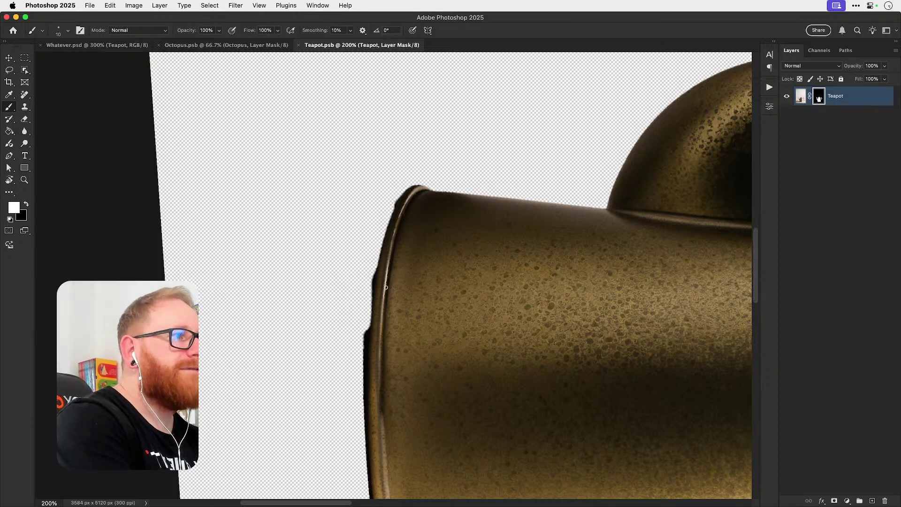
mouse_move(366, 334)
left_mouse_down()
mouse_move(399, 199)
mouse_move(379, 260)
mouse_move(378, 247)
mouse_move(396, 205)
mouse_move(375, 295)
left_mouse_up()
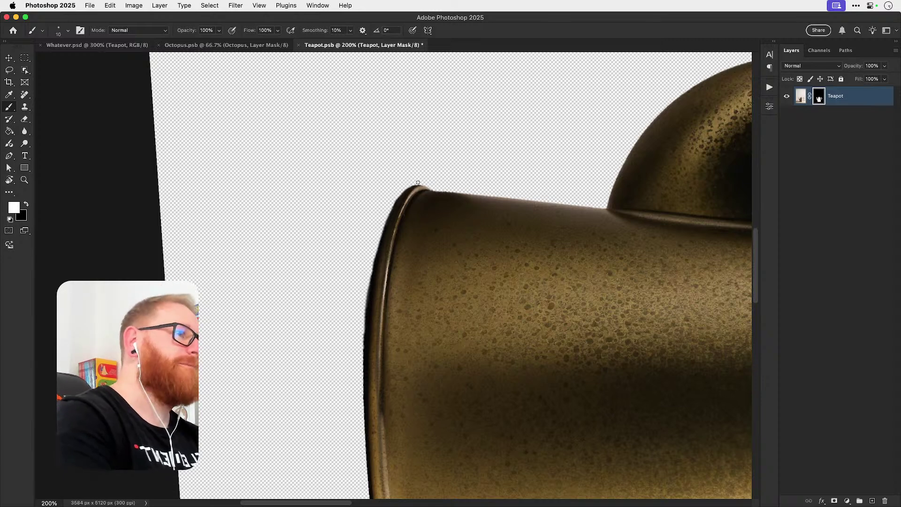
Step: Save the cleaned-up Teapot smart object, close its document and return to the full composite in Whatever.psd
key("super+s")
key("v")
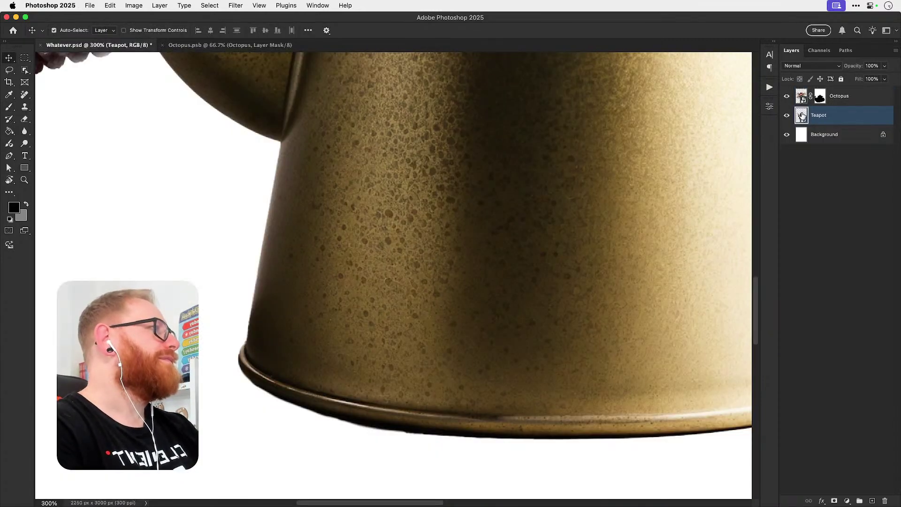
double_click(802, 116)
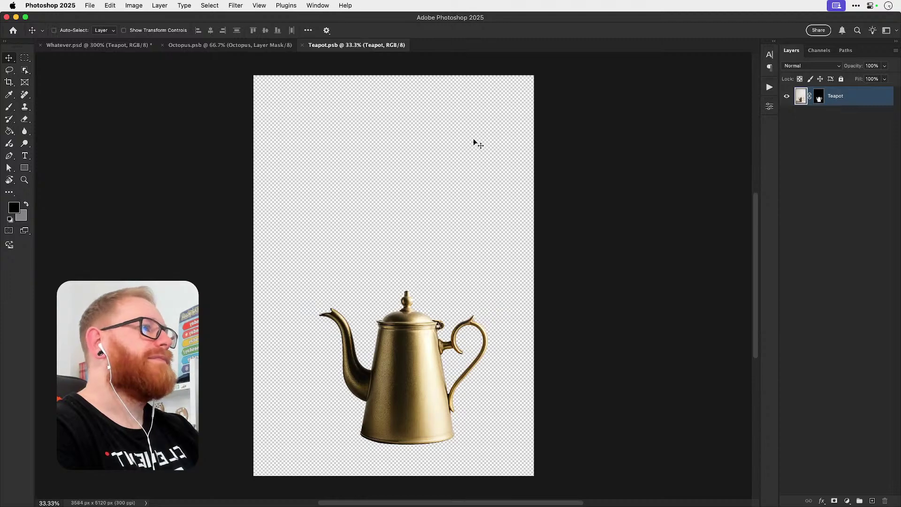
key("super+w")
key("super+0")
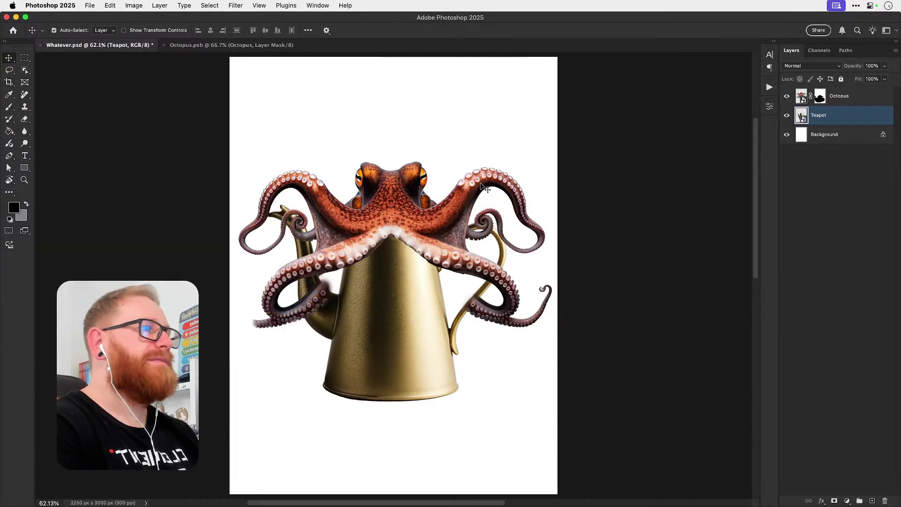
Step: Paint black on the Octopus mask with a 7 px brush over the dark skin beneath the front left tentacle near the pot's centre
key("z")
left_click(373, 258)
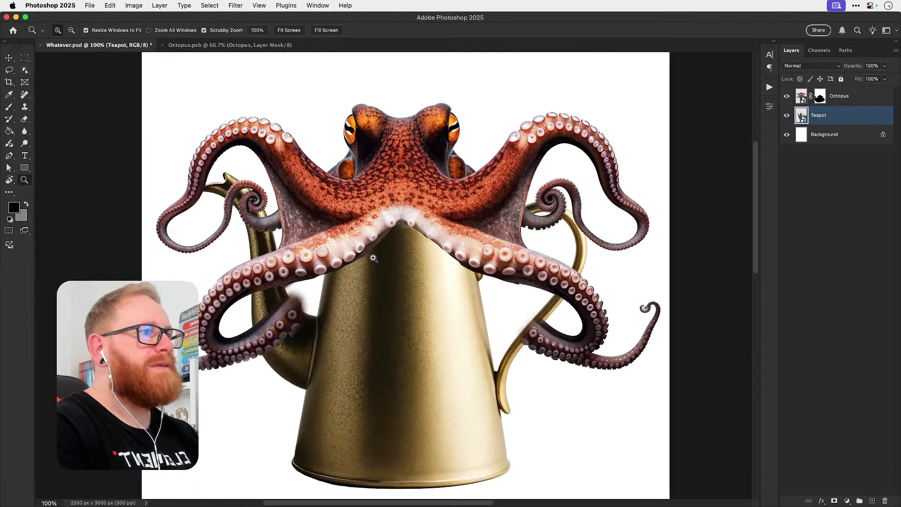
left_click(373, 258)
left_click(420, 236)
left_click(820, 97)
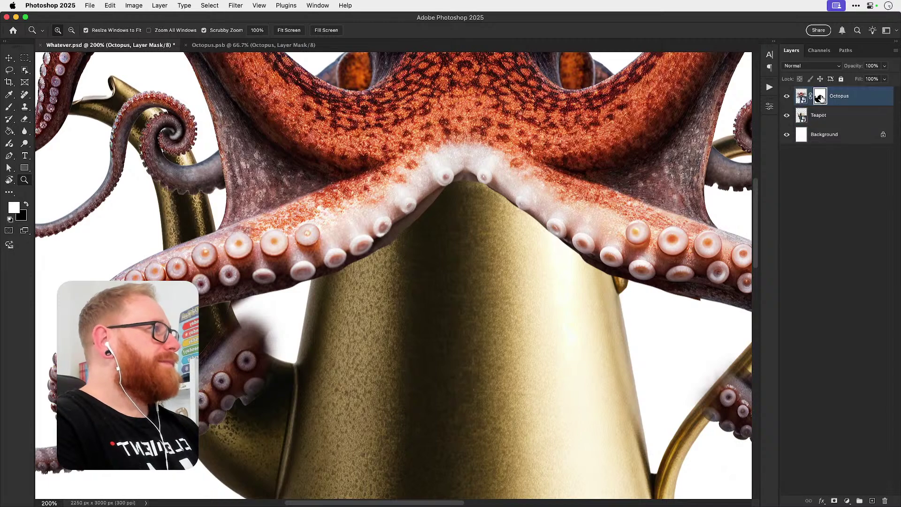
left_click(402, 223)
key("b")
key("x")
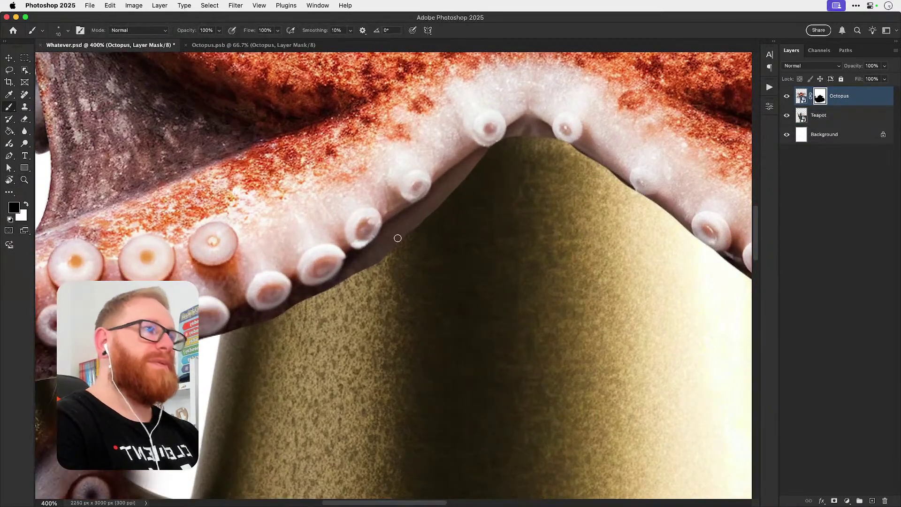
key("bracketleft")
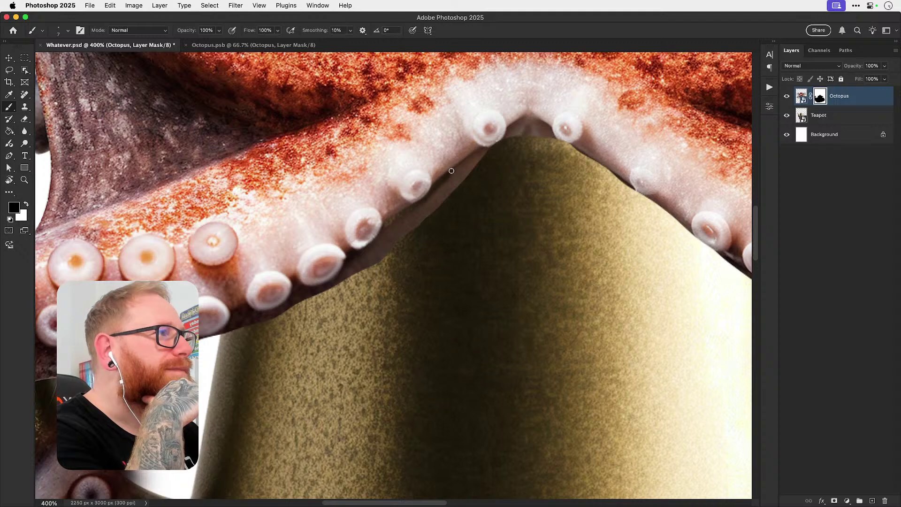
left_click_drag(451, 171, 479, 153)
Step: Adjust the 7 px brush's hardness and mask out the leftover skin beneath the central arch between the front tentacles
left_click(67, 30)
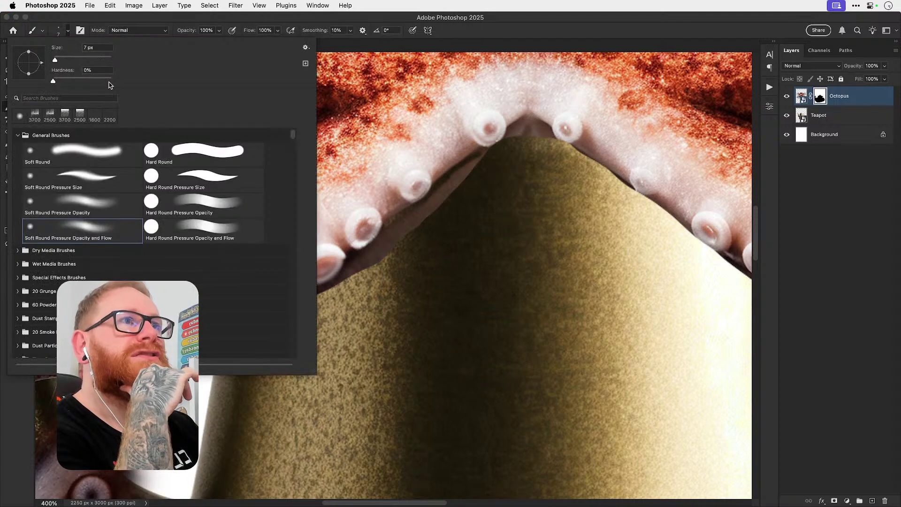
left_click_drag(101, 83, 97, 82)
key("Return")
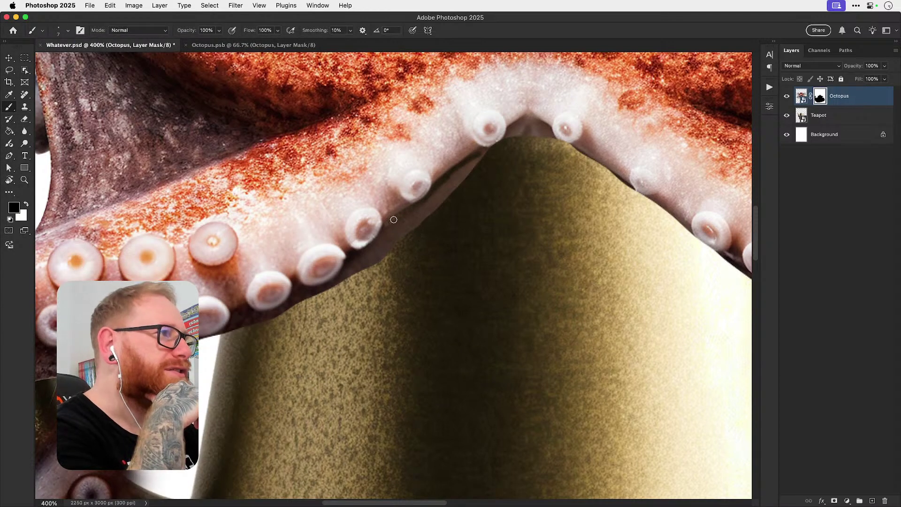
left_click_drag(393, 220, 475, 156)
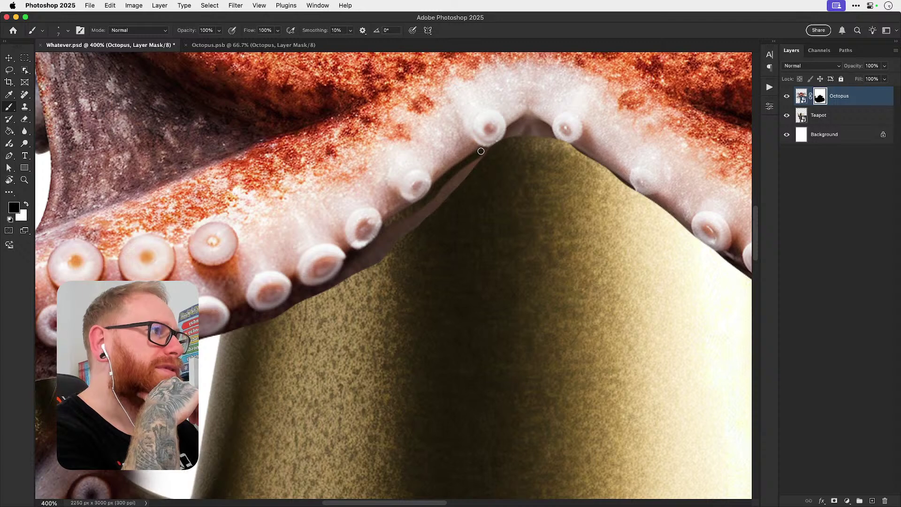
left_click_drag(515, 125, 547, 127)
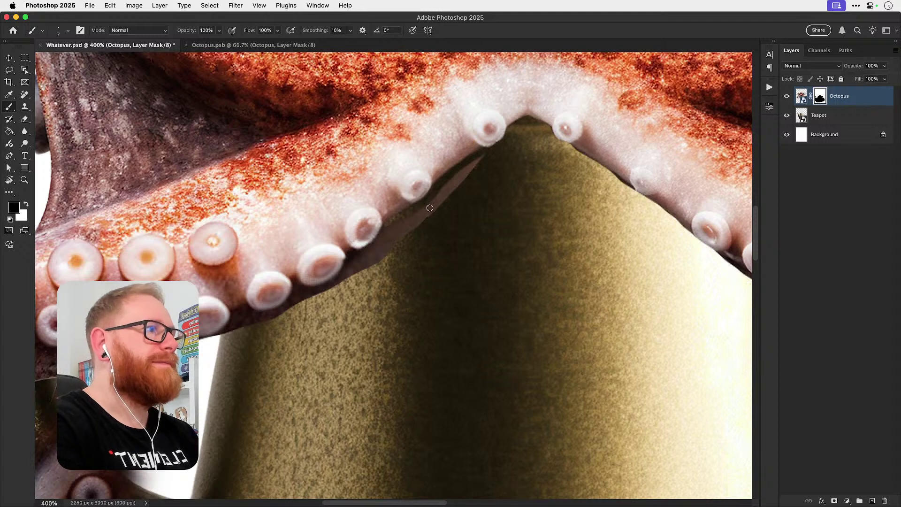
Step: Mask out the dark skin around the front left tentacle's lower suckers, from the arch to the pot's left edge
mouse_move(429, 208)
left_mouse_down()
mouse_move(480, 156)
mouse_move(421, 221)
mouse_move(464, 169)
mouse_move(325, 287)
mouse_move(399, 222)
mouse_move(422, 219)
mouse_move(363, 267)
mouse_move(383, 262)
mouse_move(365, 292)
mouse_move(474, 261)
mouse_move(406, 263)
mouse_move(430, 259)
mouse_move(404, 252)
mouse_move(398, 269)
mouse_move(371, 286)
mouse_move(408, 267)
left_mouse_up()
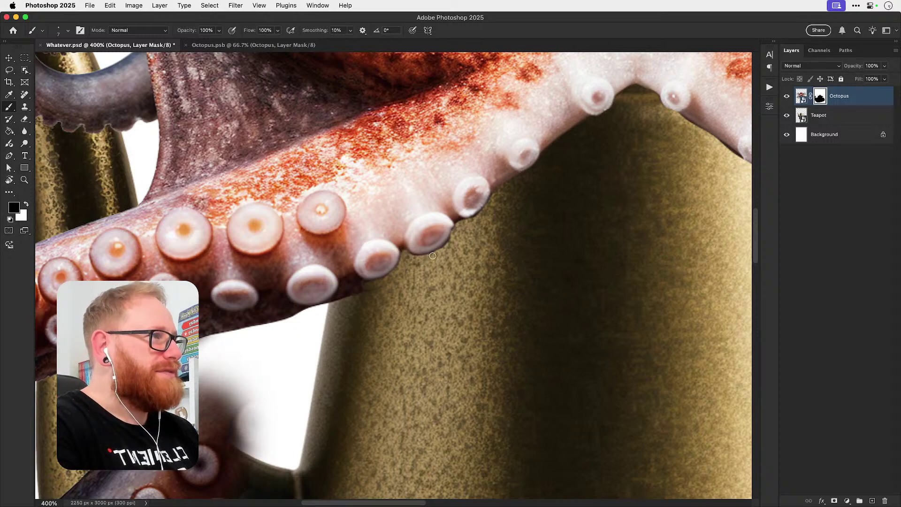
left_click_drag(453, 236, 428, 254)
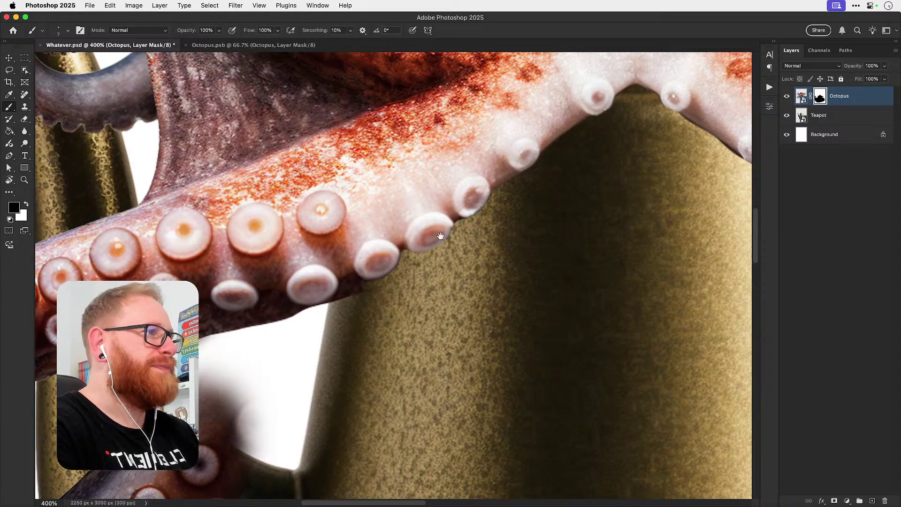
scroll(440, 235, "up", 2)
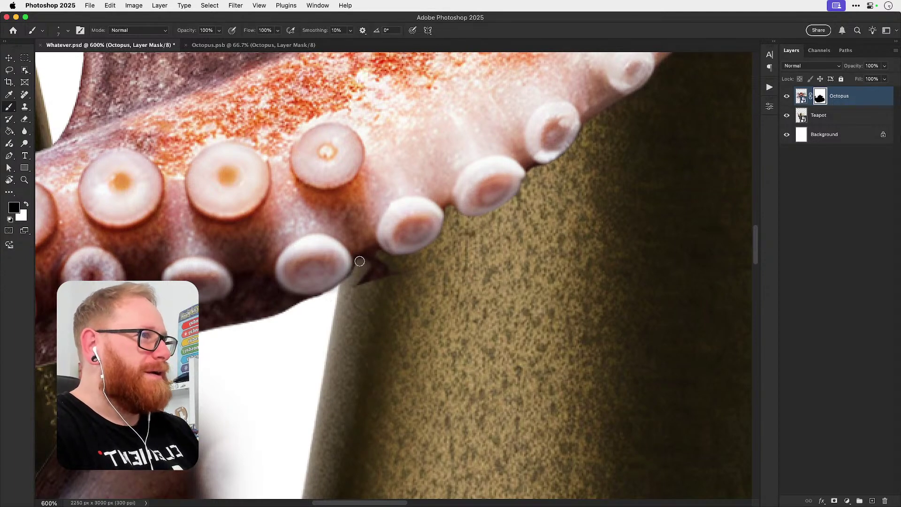
mouse_move(360, 261)
left_mouse_down()
mouse_move(374, 252)
mouse_move(364, 271)
mouse_move(385, 261)
mouse_move(412, 268)
left_mouse_up()
mouse_move(355, 263)
left_mouse_down()
mouse_move(323, 296)
mouse_move(438, 282)
mouse_move(596, 215)
mouse_move(384, 230)
left_mouse_up()
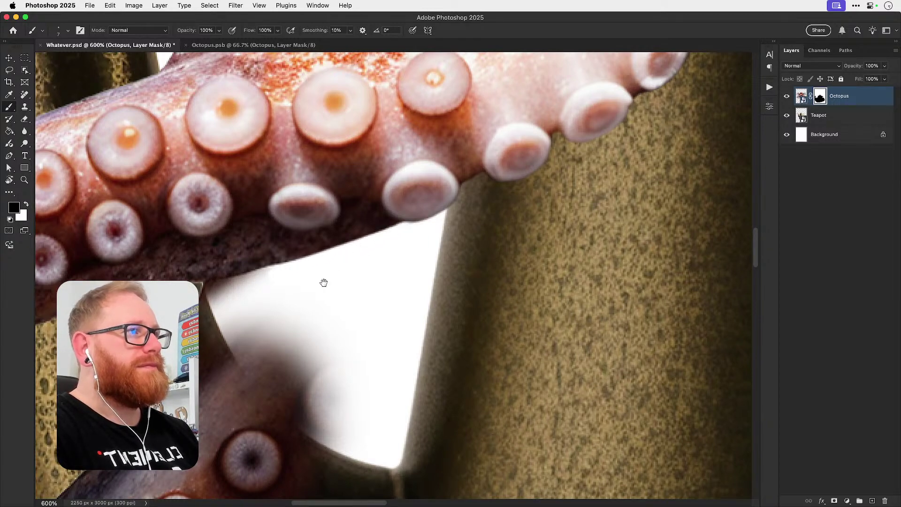
Step: Clean up the front left tentacle's lower edge on the Octopus mask across the white gap and the teapot spout
left_click_drag(324, 281, 410, 226)
mouse_move(298, 264)
left_mouse_down()
mouse_move(317, 244)
mouse_move(442, 221)
mouse_move(366, 237)
mouse_move(407, 233)
left_mouse_up()
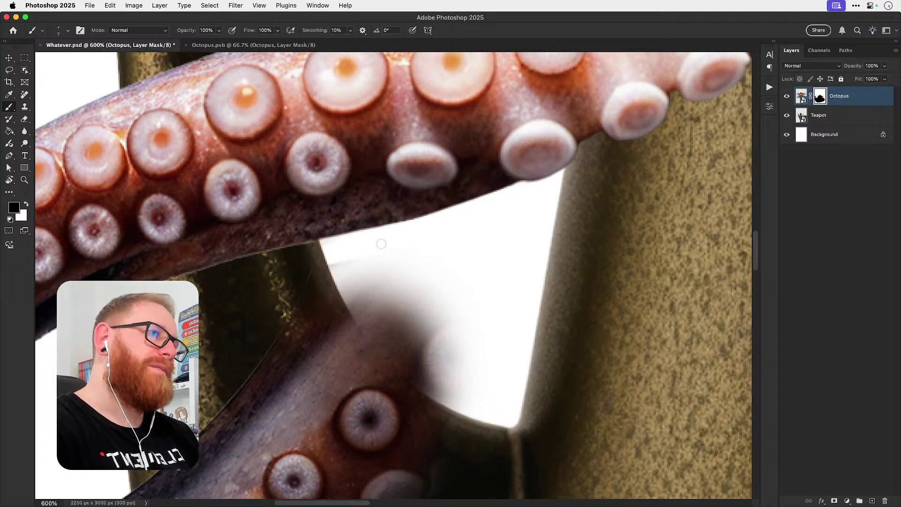
scroll(325, 251, "left", 5)
scroll(326, 252, "down", 2)
left_click_drag(282, 249, 418, 215)
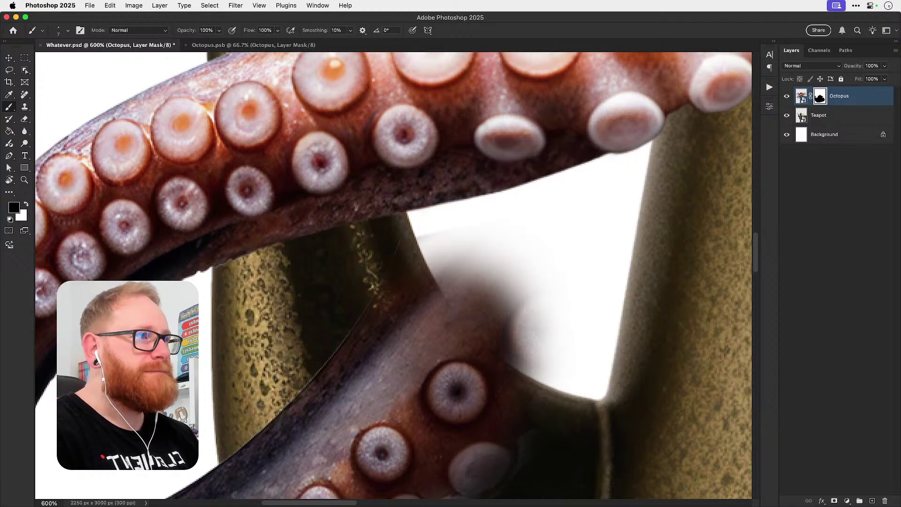
Step: Mask out the blurry tentacle end overlapping the teapot spout, painting black with the brush enlarged to 15 and up to 35
scroll(294, 273, "down", 2)
scroll(294, 273, "right", 2)
key("bracketright")
key("bracketright")
key("bracketright")
key("bracketright")
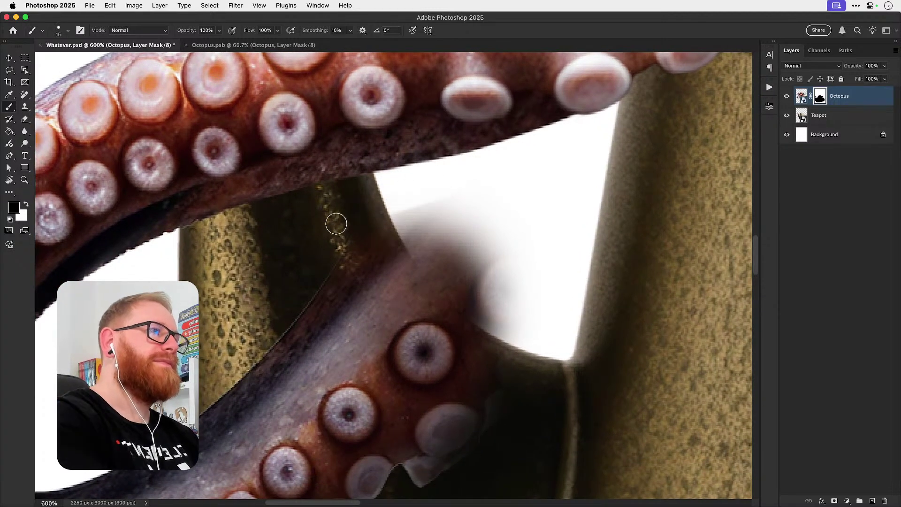
mouse_move(336, 224)
left_mouse_down()
mouse_move(282, 312)
mouse_move(336, 297)
mouse_move(505, 193)
mouse_move(433, 223)
mouse_move(493, 201)
mouse_move(429, 355)
mouse_move(485, 242)
mouse_move(458, 382)
mouse_move(505, 285)
left_mouse_up()
key("bracketright")
key("bracketright")
key("bracketright")
key("bracketright")
key("super+1")
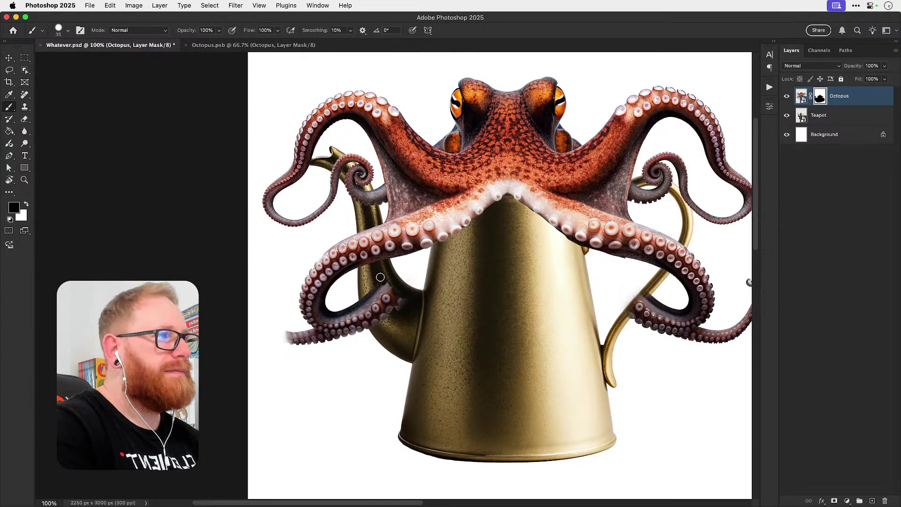
mouse_move(380, 278)
left_mouse_down()
mouse_move(382, 303)
mouse_move(416, 272)
mouse_move(399, 320)
mouse_move(392, 323)
mouse_move(396, 286)
mouse_move(368, 327)
mouse_move(366, 295)
left_mouse_up()
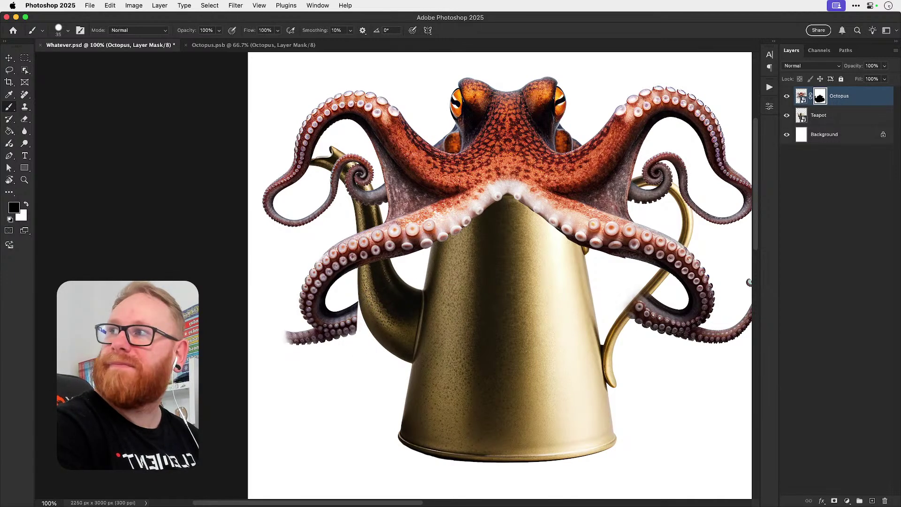
Step: Mask out the stray tentacle piece extending left of the loop and the lower suckers, then reduce the brush to size 20
key("z")
left_click(338, 331)
left_click(341, 325)
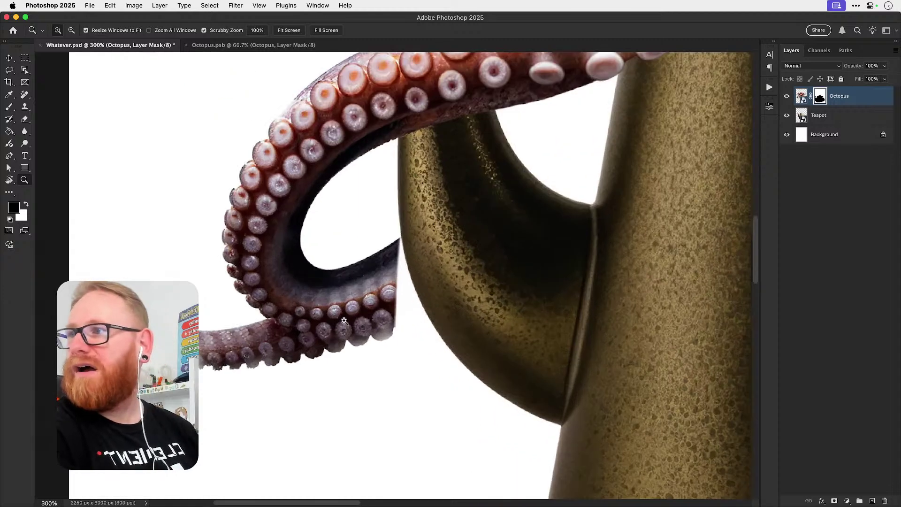
key("b")
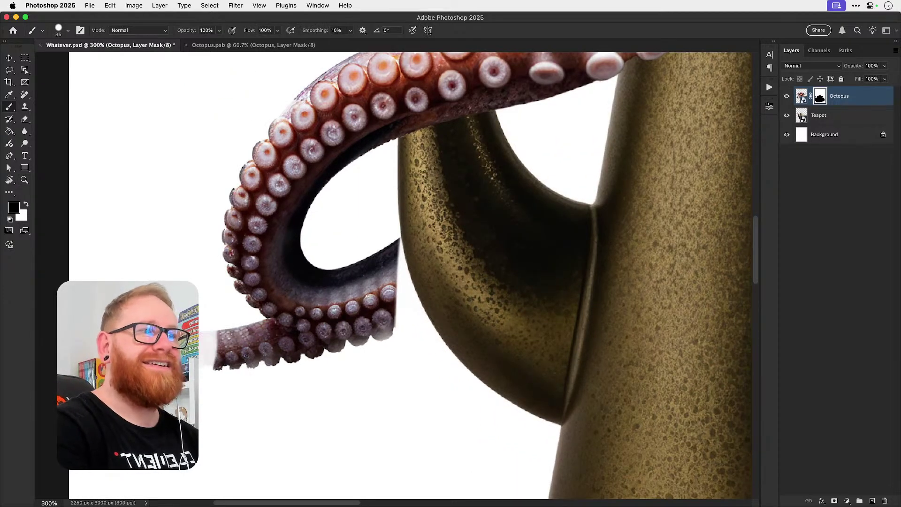
left_click_drag(214, 385, 220, 379)
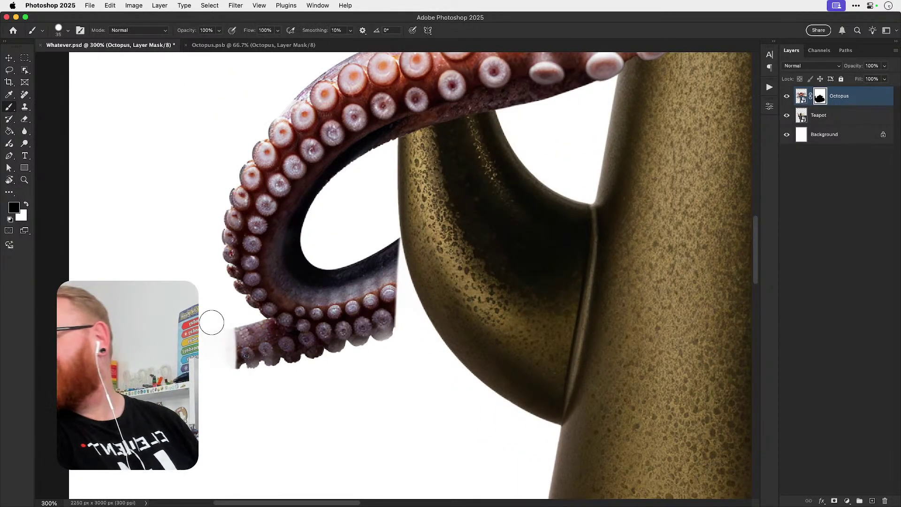
mouse_move(230, 335)
left_mouse_down()
mouse_move(242, 339)
mouse_move(208, 369)
mouse_move(268, 364)
mouse_move(256, 322)
mouse_move(276, 333)
mouse_move(279, 358)
mouse_move(364, 343)
mouse_move(399, 316)
mouse_move(316, 333)
mouse_move(346, 315)
left_mouse_up()
key("bracketleft")
key("bracketleft")
key("bracketleft")
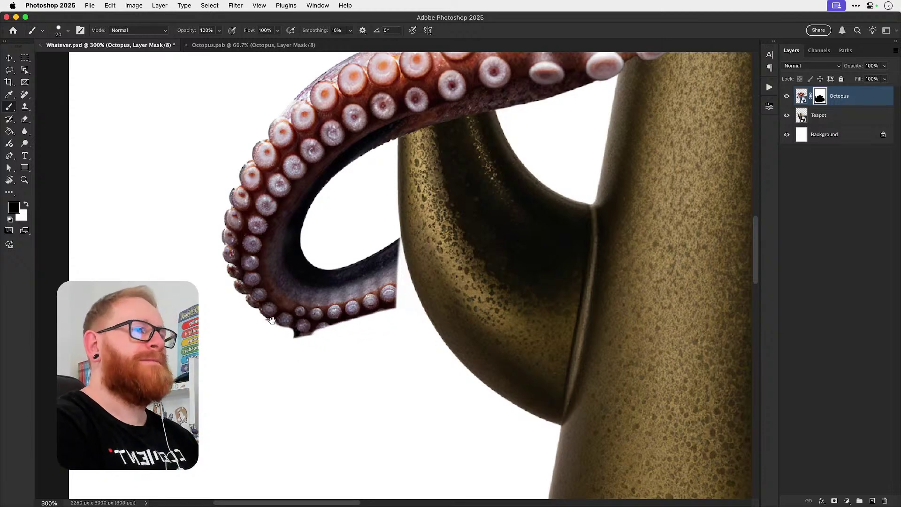
Step: Paint white on the Octopus mask with the size 20 brush to restore the curled tentacle and its suckers across the spout
key("x")
mouse_move(273, 321)
left_mouse_down()
mouse_move(279, 342)
mouse_move(313, 338)
mouse_move(382, 313)
mouse_move(398, 298)
mouse_move(406, 251)
mouse_move(392, 265)
mouse_move(399, 259)
mouse_move(421, 293)
left_mouse_up()
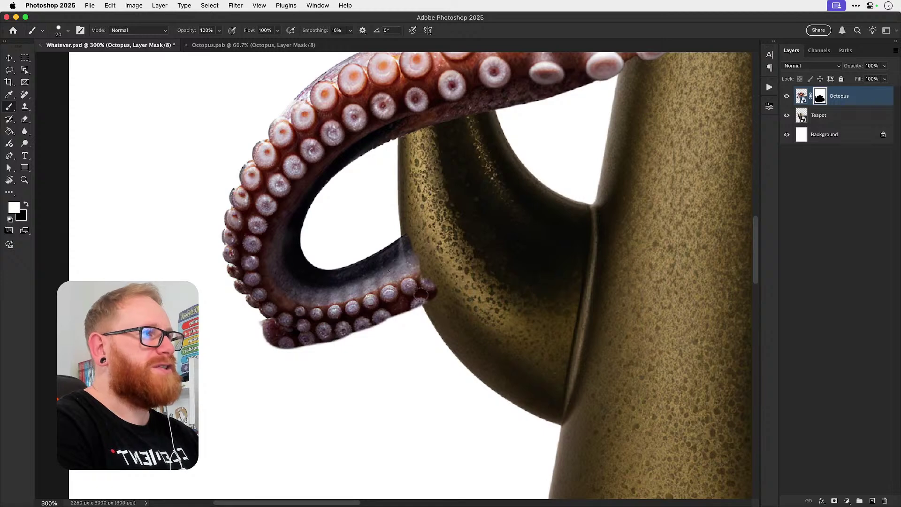
left_click_drag(446, 220, 367, 247)
mouse_move(317, 272)
left_mouse_down()
mouse_move(435, 195)
mouse_move(460, 194)
left_mouse_up()
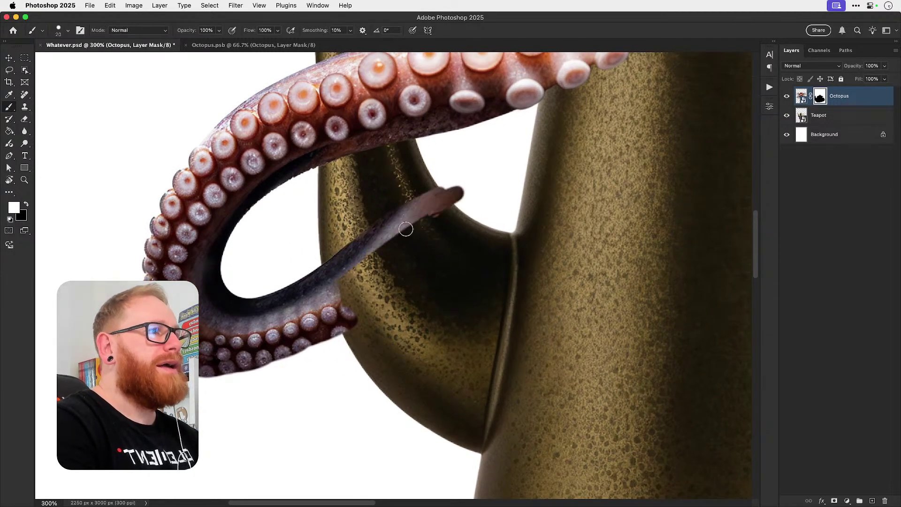
key("super+0")
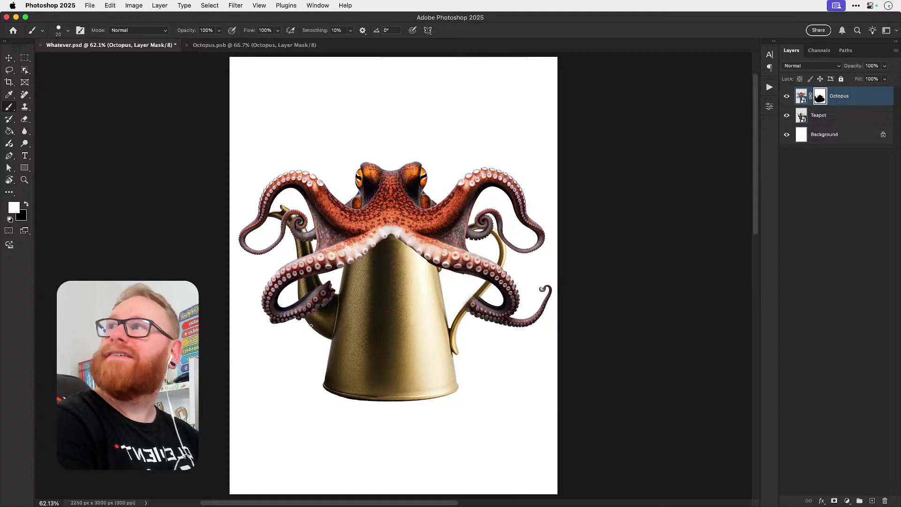
scroll(304, 326, "up", 5)
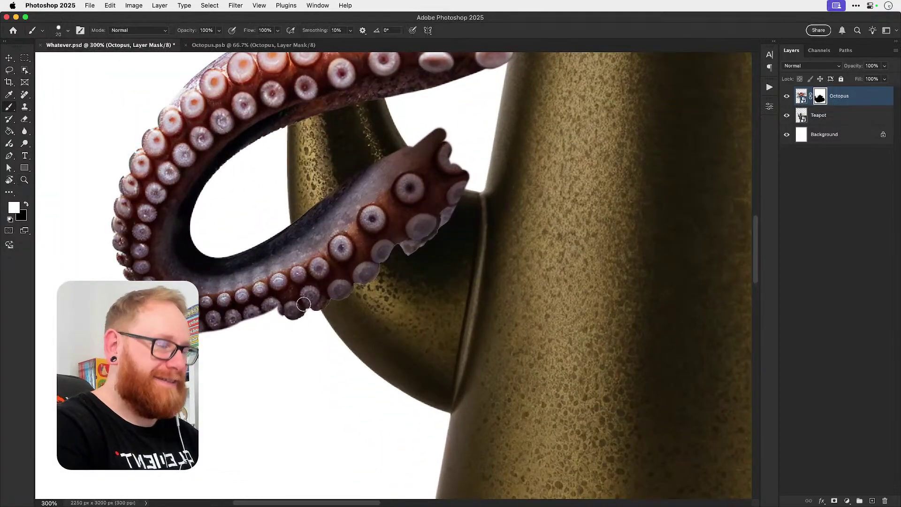
mouse_move(292, 327)
left_mouse_down()
mouse_move(266, 331)
mouse_move(264, 315)
mouse_move(259, 327)
mouse_move(260, 310)
mouse_move(240, 326)
mouse_move(201, 332)
left_mouse_up()
Step: Review the masked tentacles across the whole composite and make the Octopus layer's mask active
key("super+1")
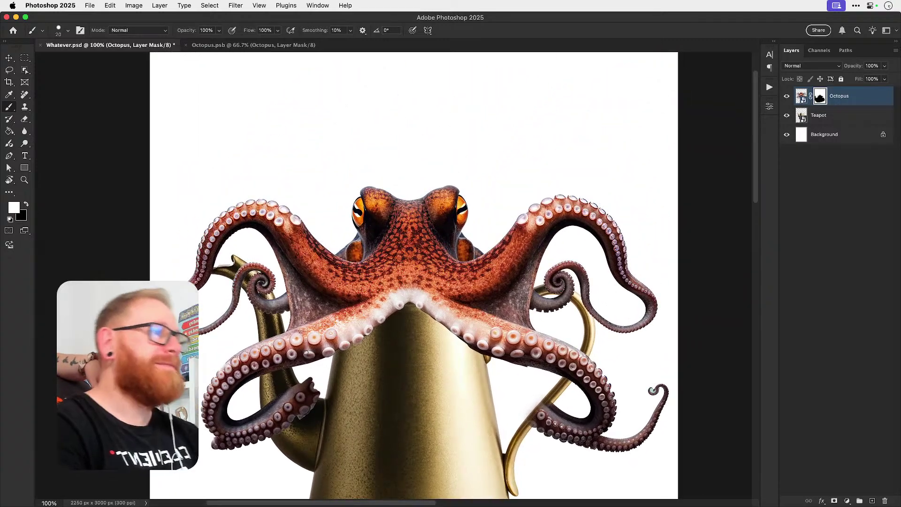
left_click_drag(376, 306, 396, 215)
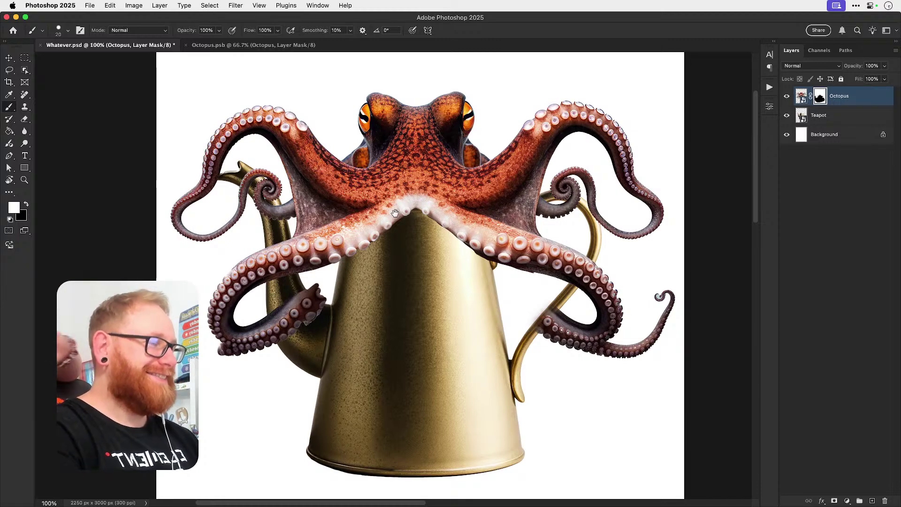
mouse_move(395, 214)
left_mouse_down()
mouse_move(420, 189)
mouse_move(391, 245)
left_mouse_up()
key("v")
left_click(853, 100)
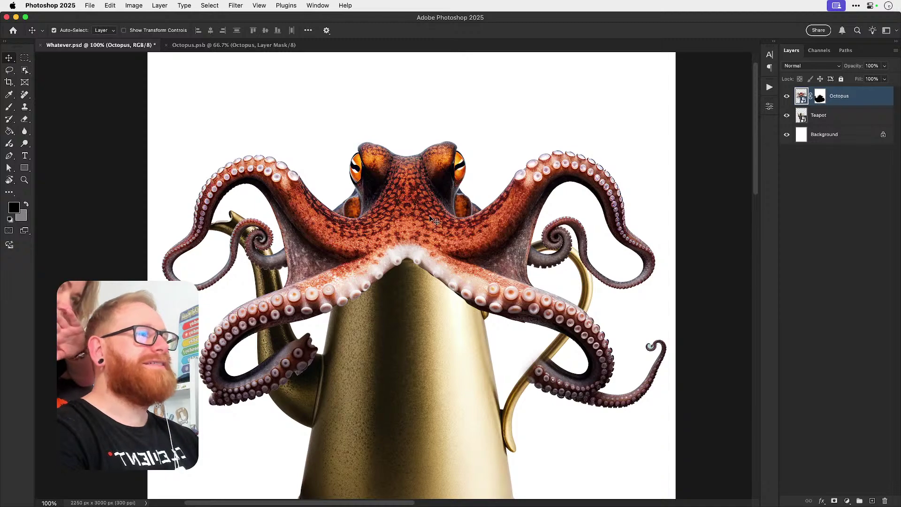
mouse_move(429, 216)
left_mouse_down()
mouse_move(427, 120)
mouse_move(417, 221)
left_mouse_up()
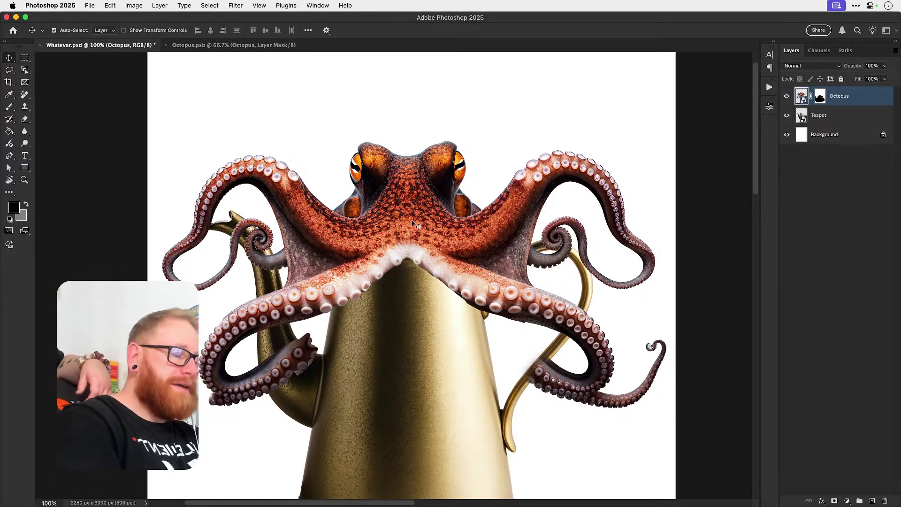
key("super+0")
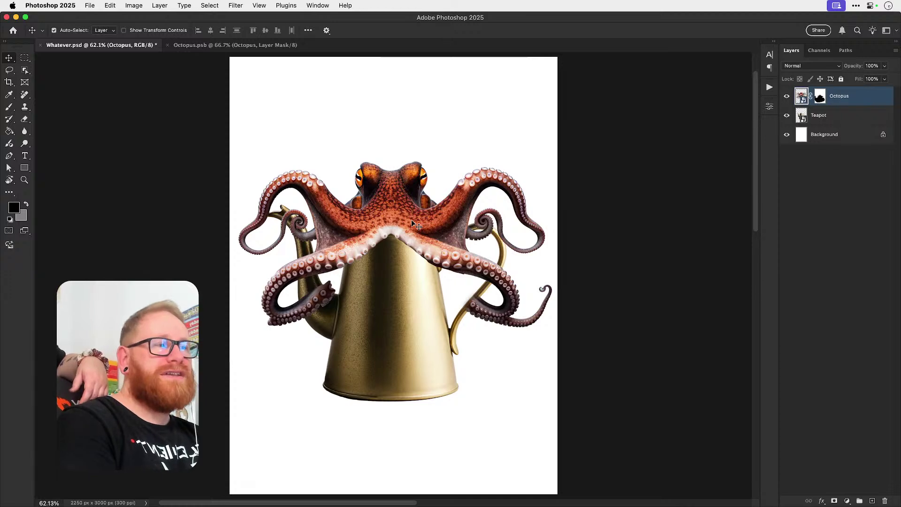
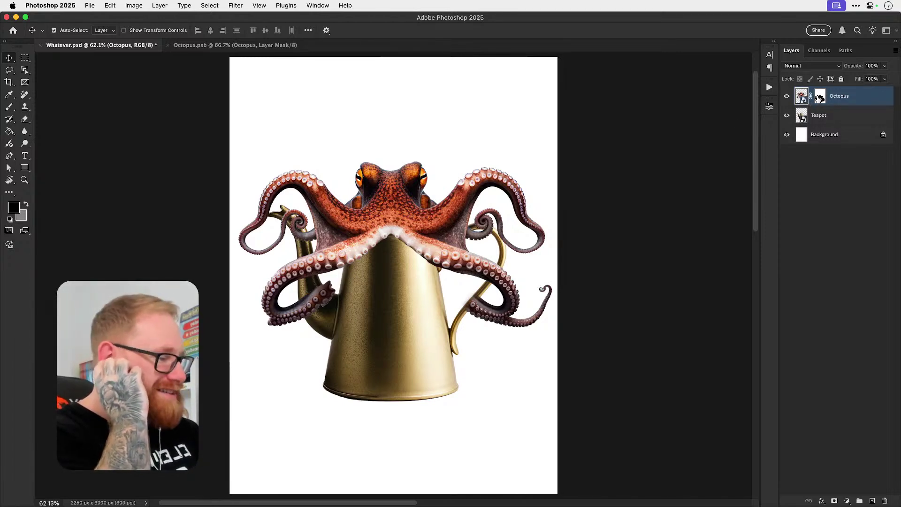
left_click(820, 97)
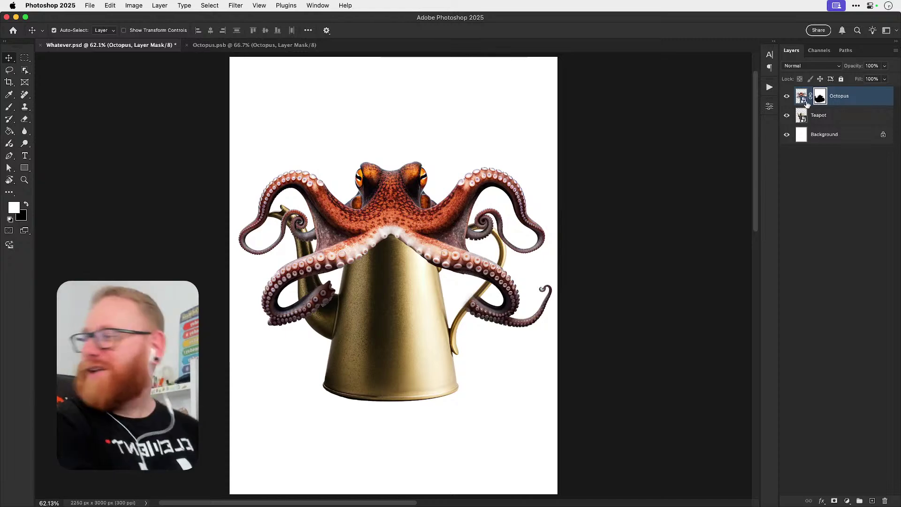
Step: Try to separate the blurry tentacle tip from the loop's lower suckers, painting black on the Octopus mask with the size 7 brush
key("z")
left_click_drag(277, 330, 366, 324)
left_click_drag(336, 301, 364, 330)
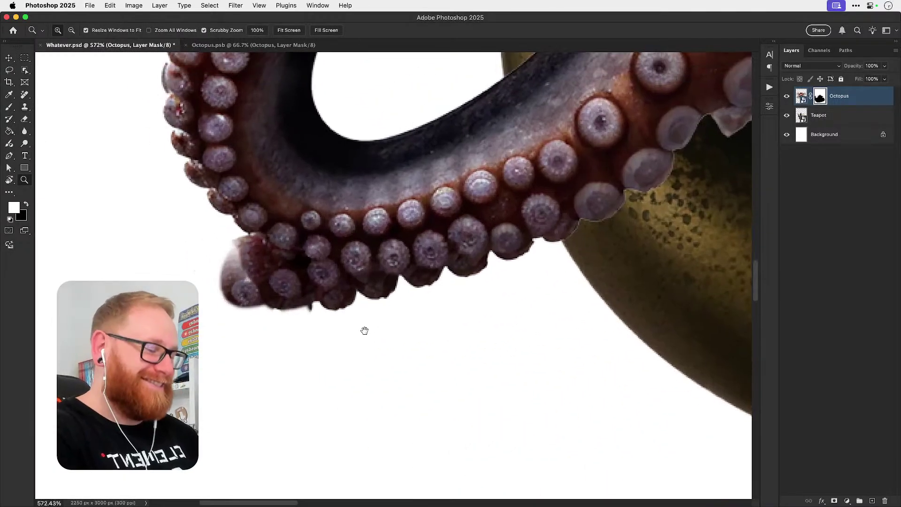
key("b")
scroll(215, 255, "up", 2)
key("x")
key("bracketleft")
key("bracketleft")
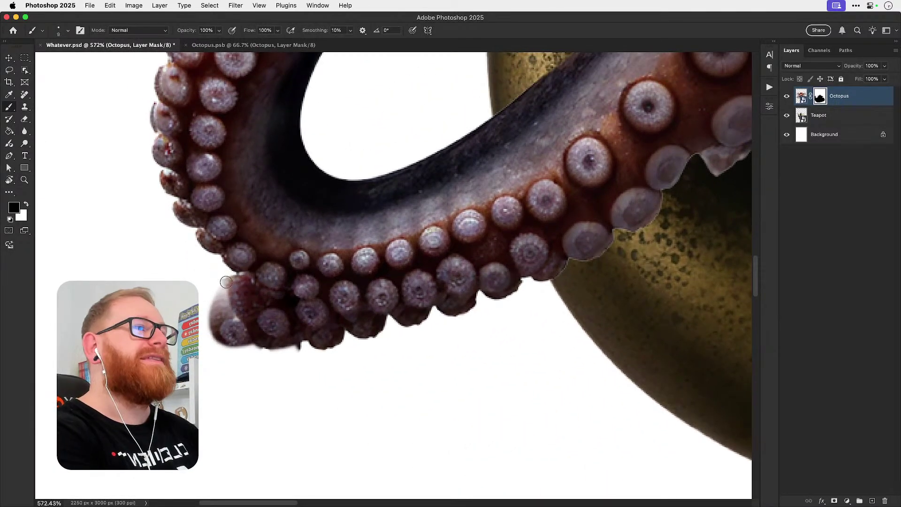
mouse_move(234, 280)
left_mouse_down()
mouse_move(253, 281)
mouse_move(231, 278)
mouse_move(287, 294)
mouse_move(309, 313)
left_mouse_up()
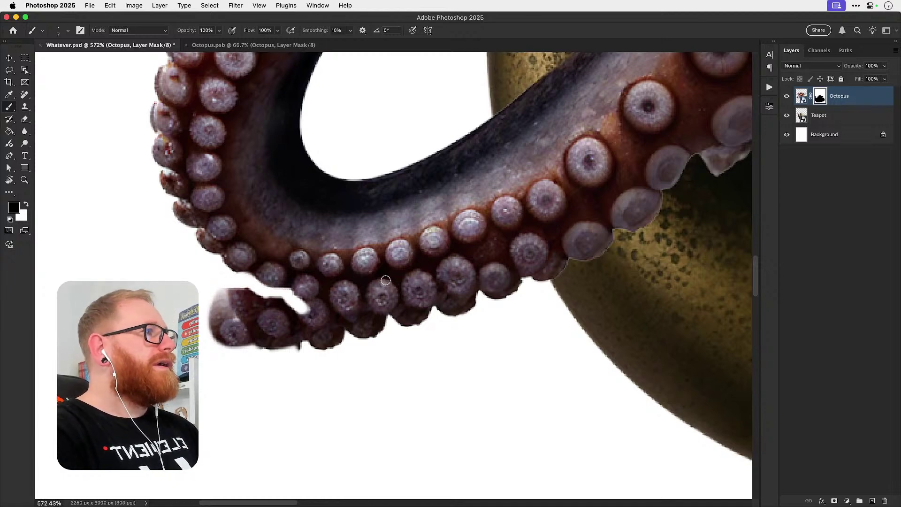
Step: Paint white on the Octopus mask with the brush enlarged to 40 to restore the tentacle tip and close the gap beside the suckers
scroll(386, 280, "down", 10)
key("z")
left_click(378, 282)
left_click(377, 282)
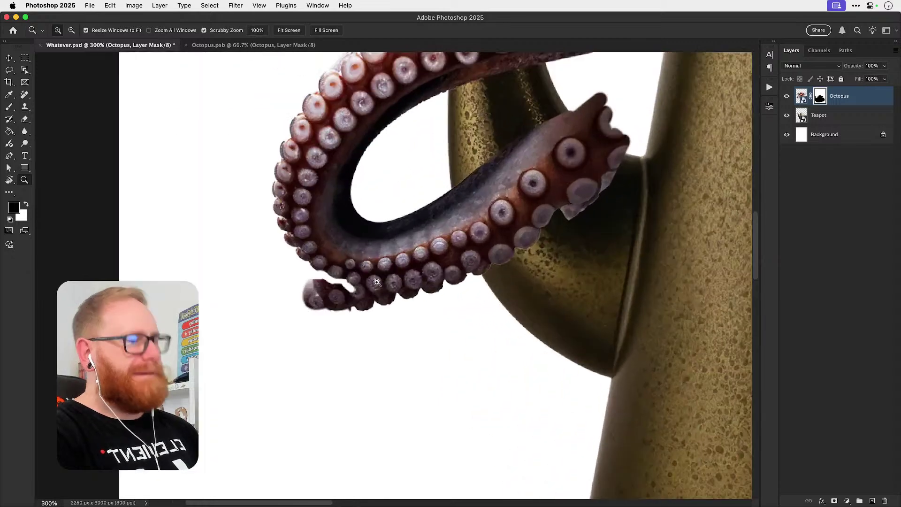
key("b")
key("x")
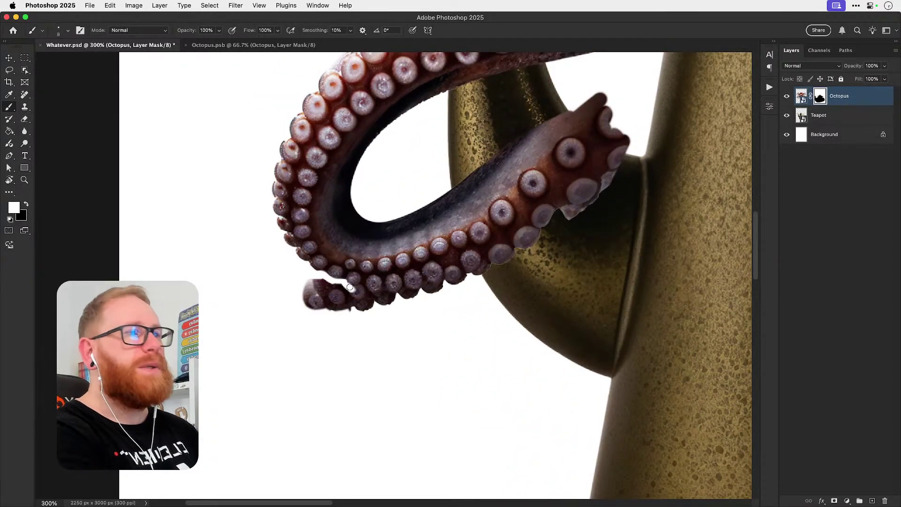
key("]")
key("]")
key("]")
key("]")
key("]")
key("]")
key("]")
mouse_move(358, 288)
left_mouse_down()
mouse_move(336, 277)
mouse_move(303, 231)
mouse_move(288, 230)
mouse_move(334, 286)
mouse_move(393, 294)
left_mouse_up()
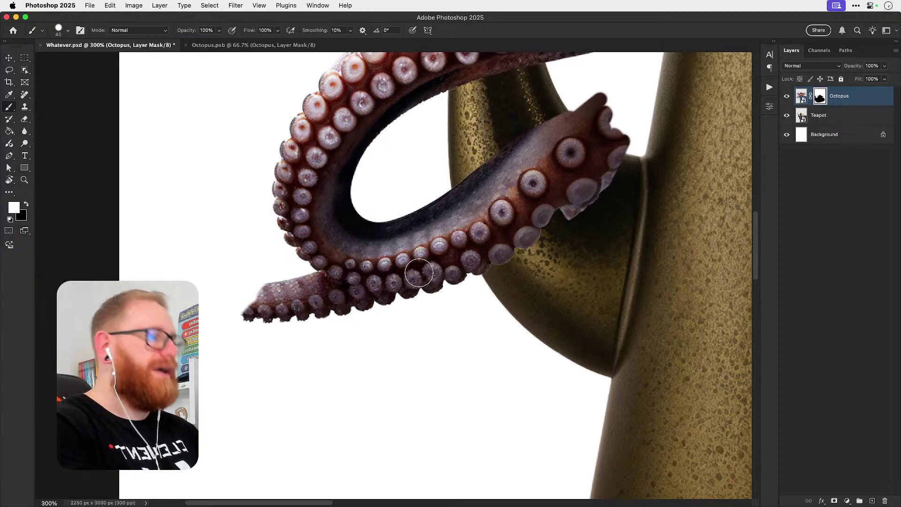
Step: Rotate the canvas 161° and mask a thin black line along the loop's outer suckers with the size 7 brush, undoing the last stroke
key("super+plus")
key("r")
left_click_drag(314, 189, 462, 307)
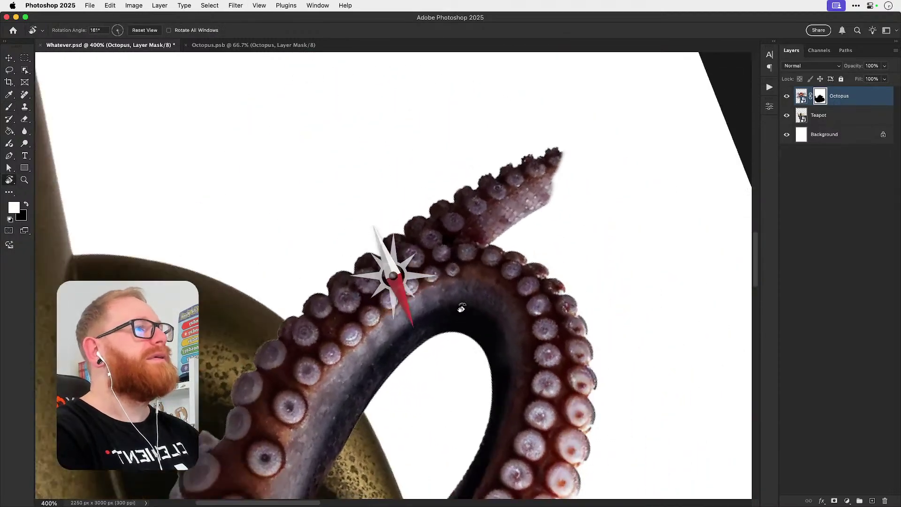
key("Escape")
key("b")
key("super+plus")
key("super+plus")
key("x")
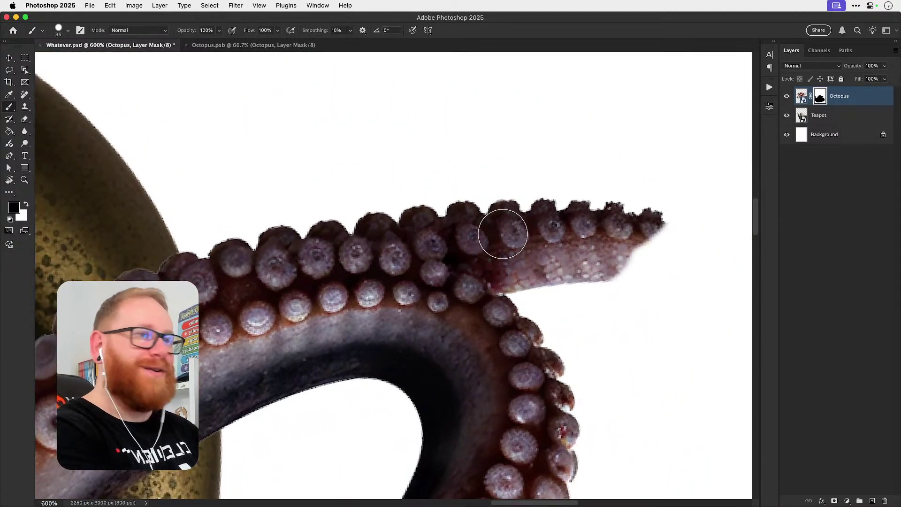
key("bracketleft")
key("bracketleft")
key("bracketleft")
key("bracketleft")
key("bracketleft")
key("bracketleft")
mouse_move(453, 269)
left_mouse_down()
mouse_move(514, 290)
mouse_move(420, 251)
mouse_move(421, 261)
mouse_move(405, 236)
mouse_move(383, 231)
mouse_move(392, 227)
left_mouse_up()
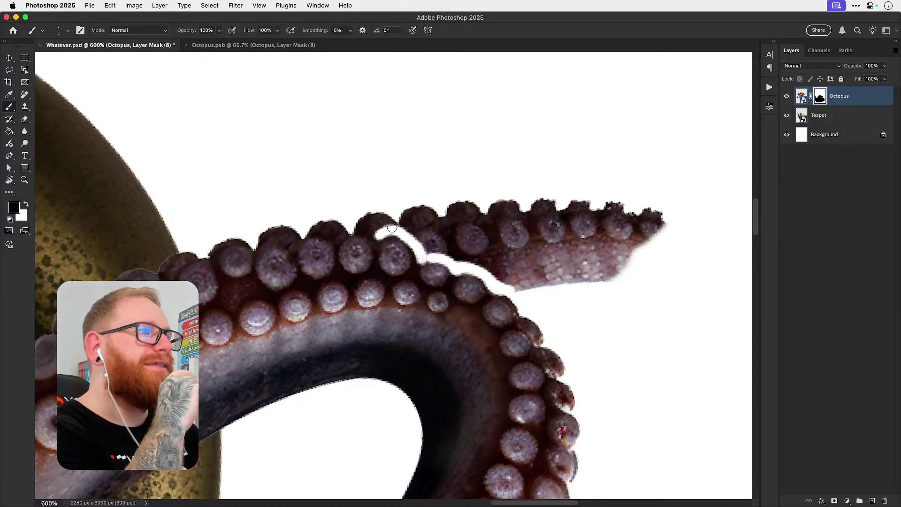
key("super+z")
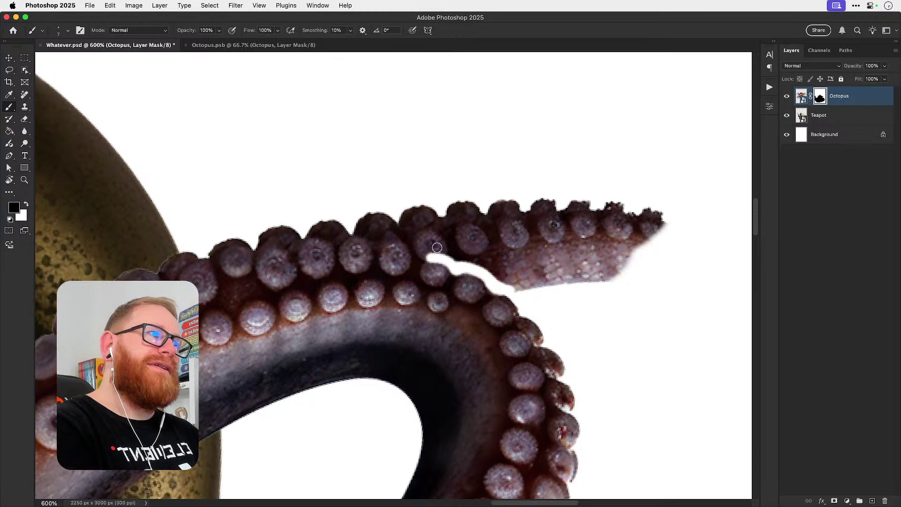
Step: Mask out the whole tentacle tip beyond the loop's suckers, painting black with the size 7 brush along the edge and size 25 elsewhere
mouse_move(353, 229)
left_mouse_down()
mouse_move(398, 235)
mouse_move(424, 257)
mouse_move(399, 234)
mouse_move(353, 226)
mouse_move(360, 218)
mouse_move(427, 227)
mouse_move(433, 244)
mouse_move(421, 248)
mouse_move(421, 218)
mouse_move(456, 204)
mouse_move(455, 244)
mouse_move(468, 223)
mouse_move(443, 233)
mouse_move(421, 209)
mouse_move(435, 226)
mouse_move(430, 248)
mouse_move(462, 257)
mouse_move(440, 253)
mouse_move(395, 215)
mouse_move(496, 237)
mouse_move(453, 242)
left_mouse_up()
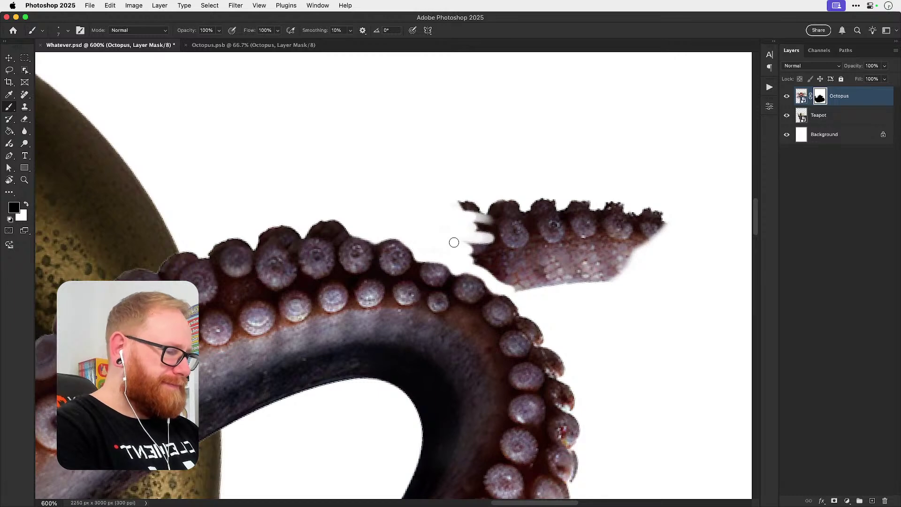
key("bracketright")
key("bracketright")
key("bracketright")
key("bracketright")
key("bracketright")
key("bracketright")
key("bracketright")
key("bracketright")
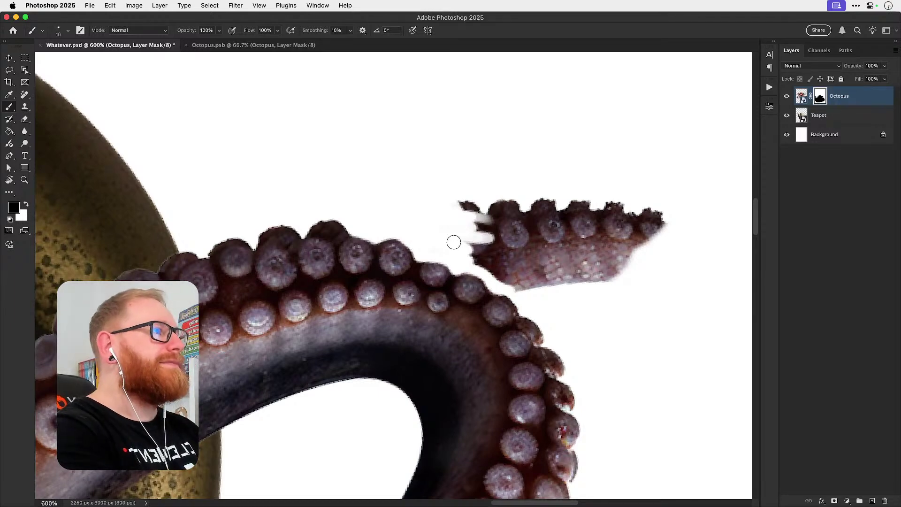
key("bracketright")
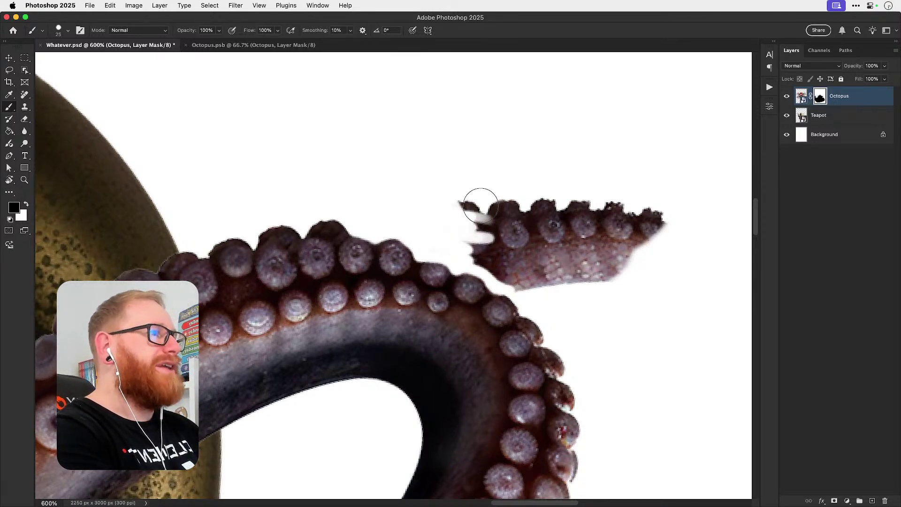
mouse_move(479, 202)
left_mouse_down()
mouse_move(468, 236)
mouse_move(532, 281)
mouse_move(482, 257)
mouse_move(511, 261)
mouse_move(445, 240)
mouse_move(489, 214)
mouse_move(641, 217)
mouse_move(645, 209)
mouse_move(540, 238)
mouse_move(536, 256)
mouse_move(580, 270)
mouse_move(631, 261)
left_mouse_up()
Step: Reduce the brush to 10 and smaller, and refine the mask edge around the suckers beside the teapot spout
key("bracketleft")
key("bracketleft")
key("bracketleft")
key("bracketleft")
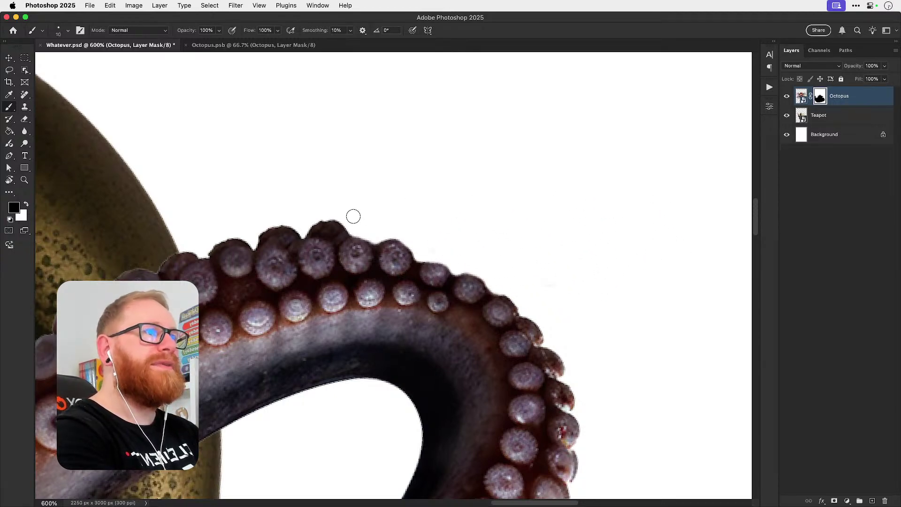
left_click_drag(288, 240, 360, 230)
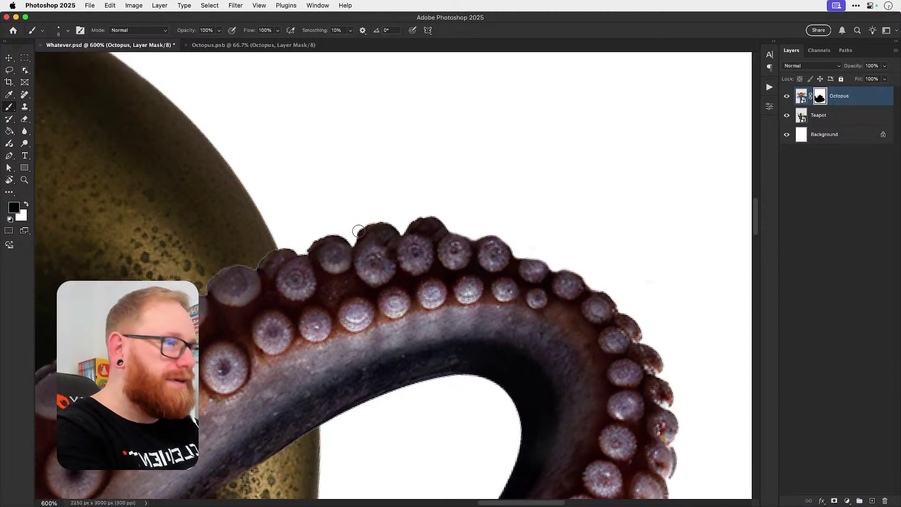
key("bracketleft")
key("bracketleft")
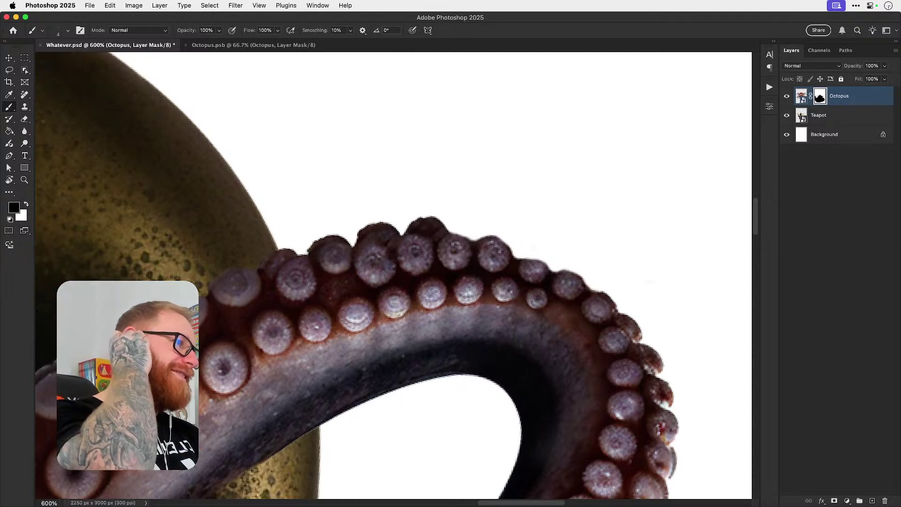
Step: Reset the canvas rotation and mask out the dark leftover bumps beneath the lower row of suckers with a small black brush
key("r")
left_click(154, 32)
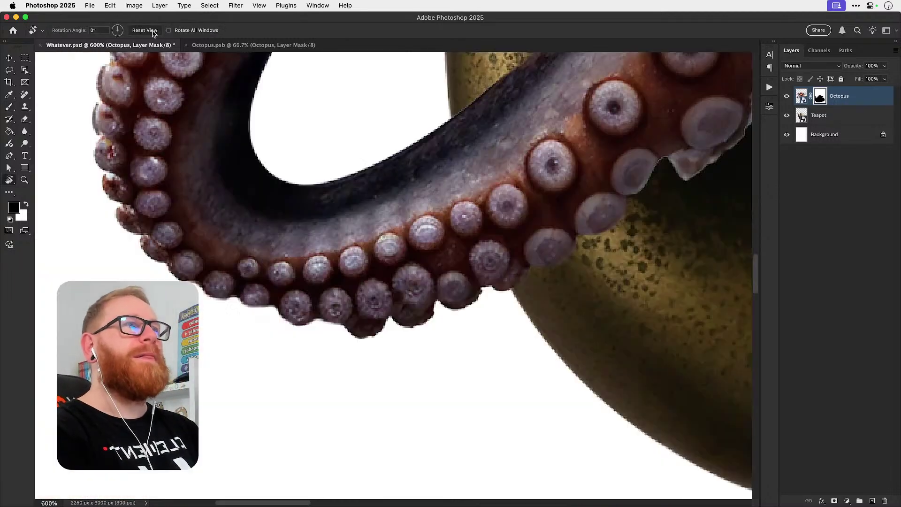
key("super+1")
key("z")
left_click(396, 281)
left_click(396, 281)
left_click(396, 281)
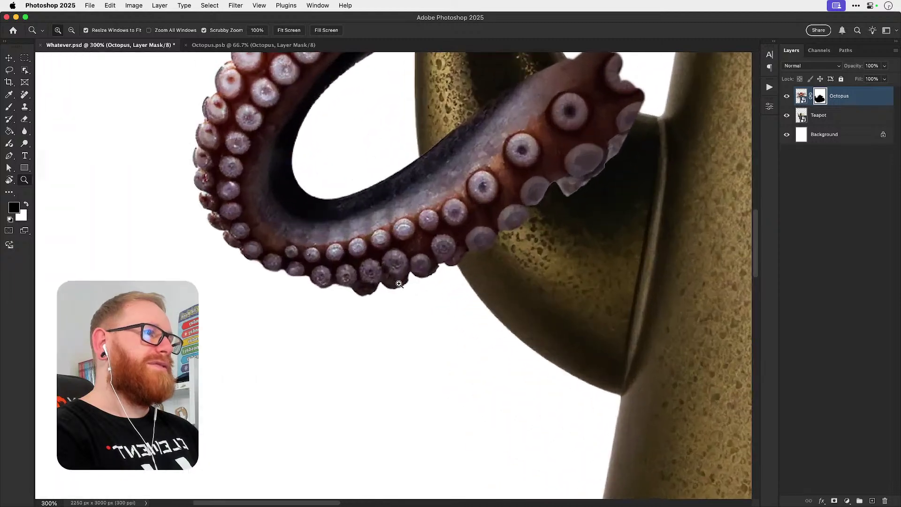
left_click(396, 281)
key("b")
key("z")
left_click(340, 284)
left_click(339, 285)
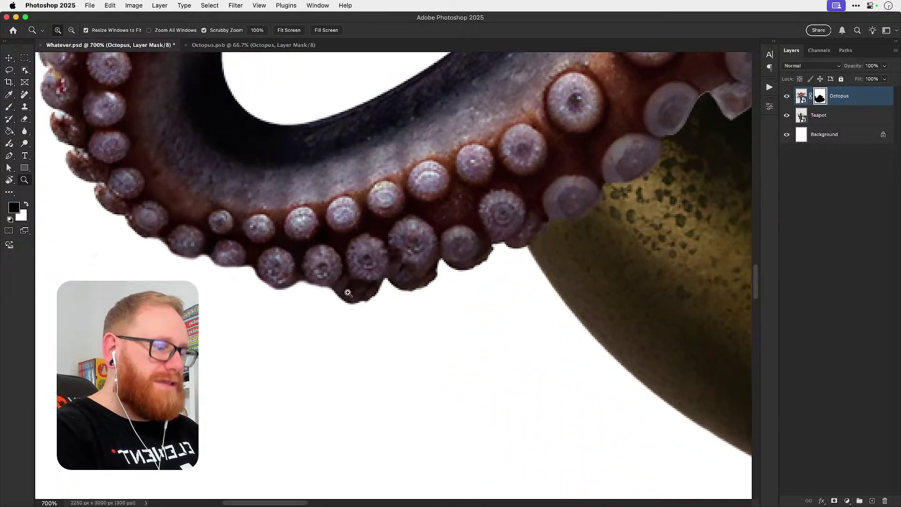
key("b")
mouse_move(343, 280)
left_mouse_down()
mouse_move(381, 281)
mouse_move(340, 288)
mouse_move(378, 299)
mouse_move(315, 290)
mouse_move(399, 277)
mouse_move(412, 258)
mouse_move(377, 268)
mouse_move(405, 269)
left_mouse_up()
key("super+1")
key("z")
key("b")
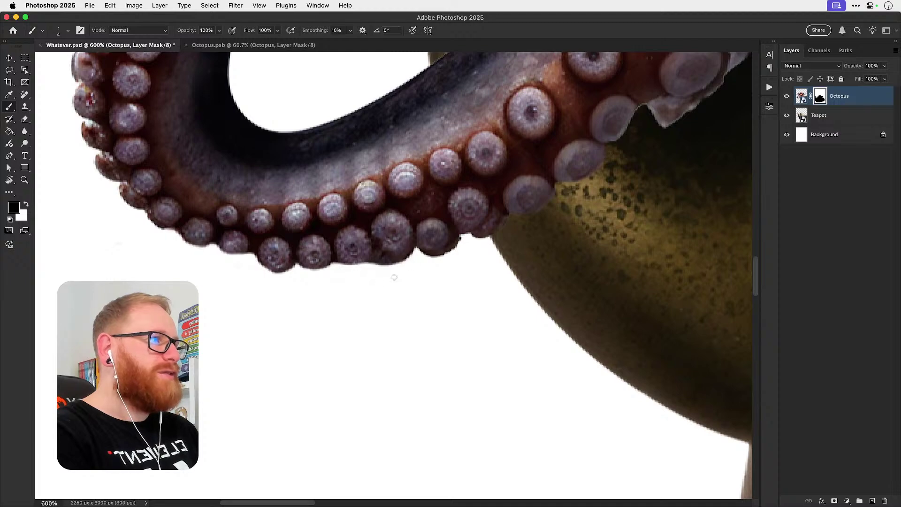
Step: Try to extend the tentacle's cut end toward the pot with thin white strokes on the mask, and undo them
key("super+1")
left_click_drag(437, 240, 397, 275)
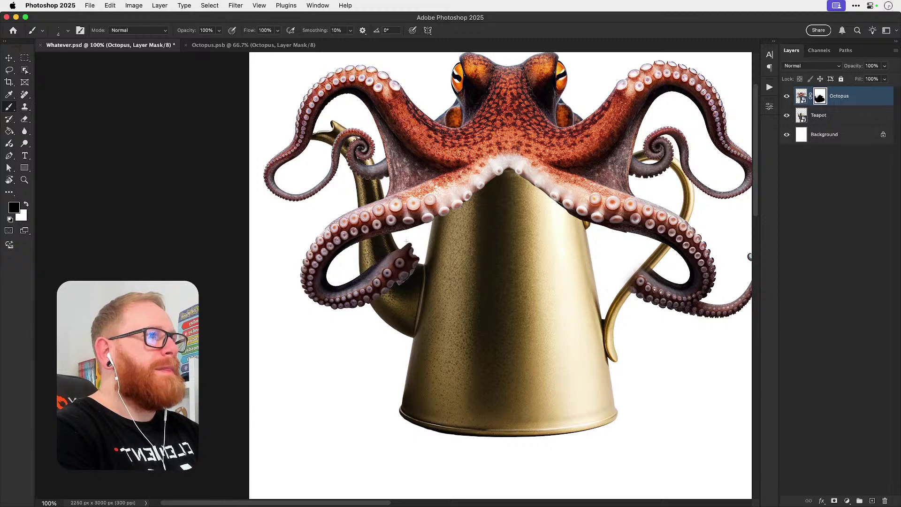
key("x")
left_click_drag(410, 248, 436, 231)
left_click(419, 247, "super")
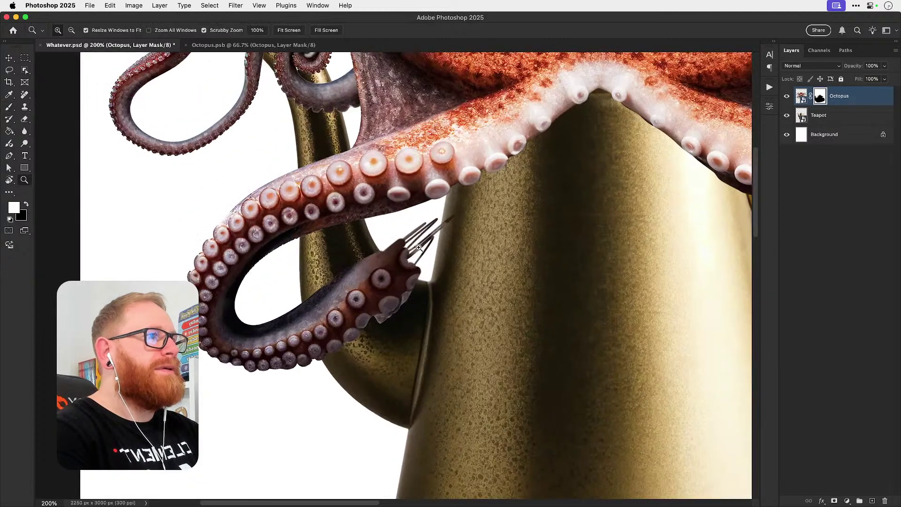
left_click(419, 248, "super")
left_click(419, 248, "super")
key("super+z")
Step: Paint white with the brush enlarged to 25 to restore the tentacle's upper edge over the spout, continuing under the large tentacle with a smaller brush
key("bracketright")
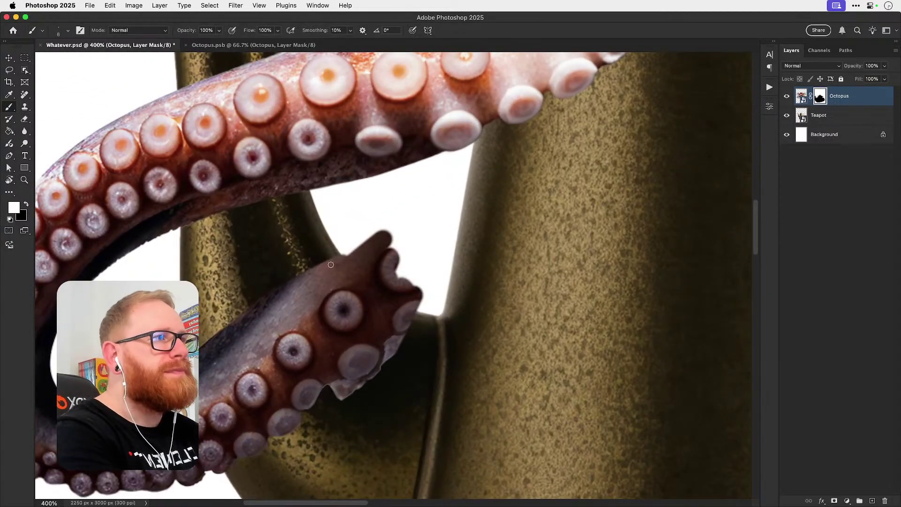
key("bracketright")
key("bracketright")
key("bracketright")
key("bracketright")
key("bracketright")
key("bracketright")
mouse_move(275, 290)
left_mouse_down()
mouse_move(302, 279)
mouse_move(285, 288)
mouse_move(305, 259)
mouse_move(274, 274)
left_mouse_up()
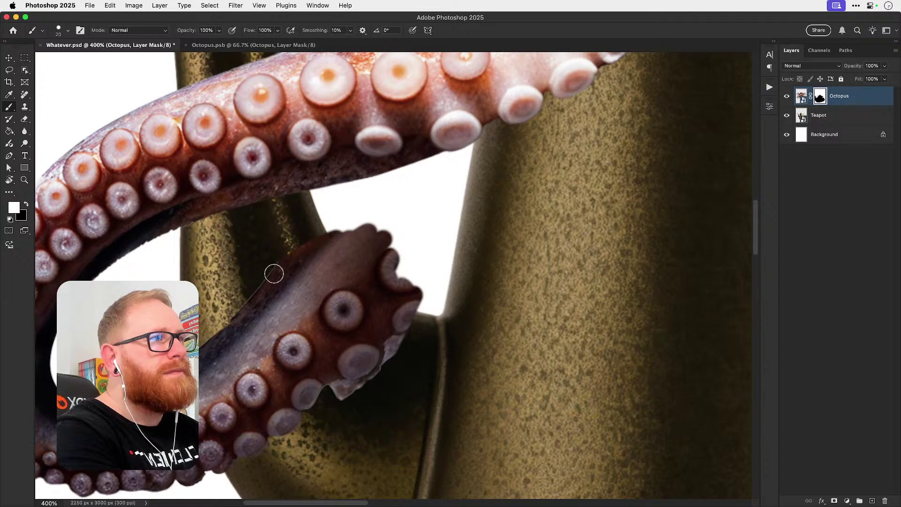
key("bracketleft")
mouse_move(297, 229)
left_mouse_down()
mouse_move(348, 194)
mouse_move(330, 202)
mouse_move(303, 195)
mouse_move(452, 154)
mouse_move(414, 166)
left_mouse_up()
Step: Restore the tentacle beside the pot's upper edge with the size 7 brush, painting black to remove what overlaps the pot
key("bracketleft")
mouse_move(459, 142)
left_mouse_down()
mouse_move(463, 185)
mouse_move(441, 229)
left_mouse_up()
key("super+z")
key("super+shift+z")
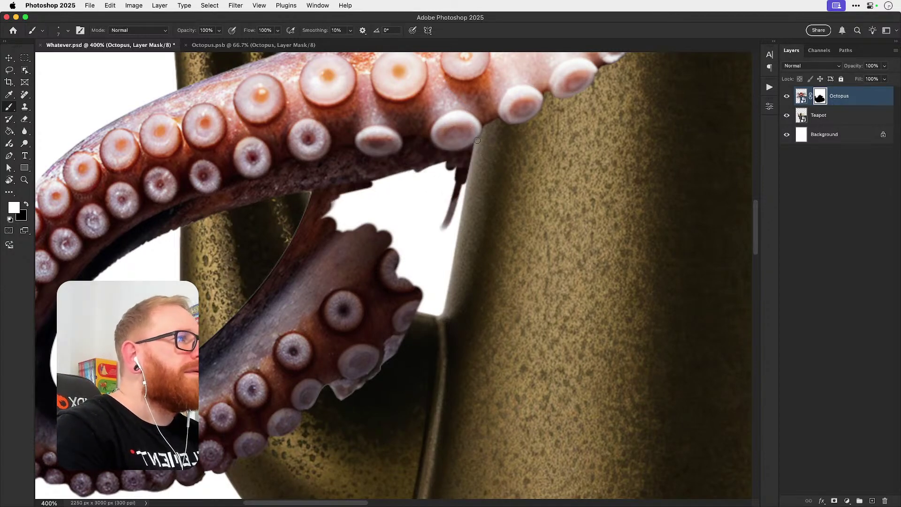
key("x")
mouse_move(476, 134)
left_mouse_down()
mouse_move(466, 206)
mouse_move(472, 134)
mouse_move(455, 213)
mouse_move(463, 146)
mouse_move(457, 224)
left_mouse_up()
key("x")
Step: Paint white with the size 7 brush down the pot's edge to the spout joint, joining the tentacle's lower suckers to the pot
left_click(68, 30)
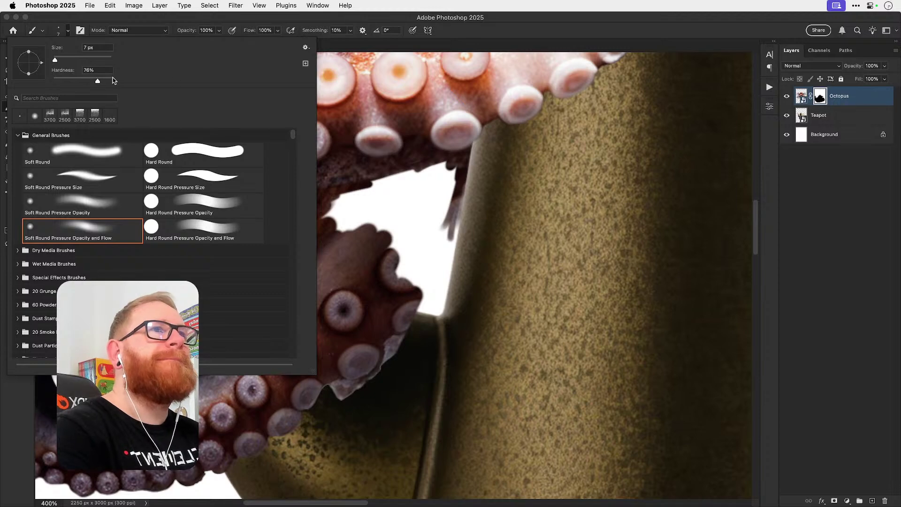
mouse_move(437, 250)
left_mouse_down()
mouse_move(461, 166)
mouse_move(435, 321)
left_mouse_up()
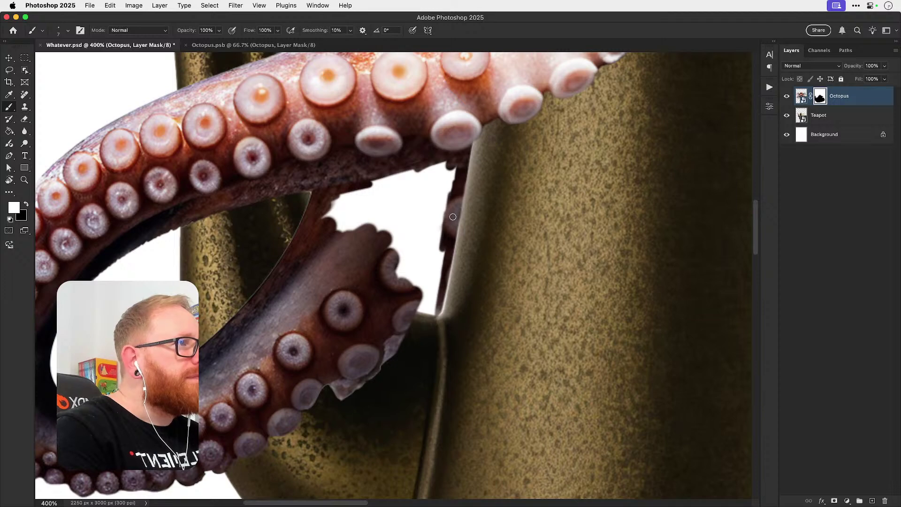
left_click_drag(453, 216, 446, 281)
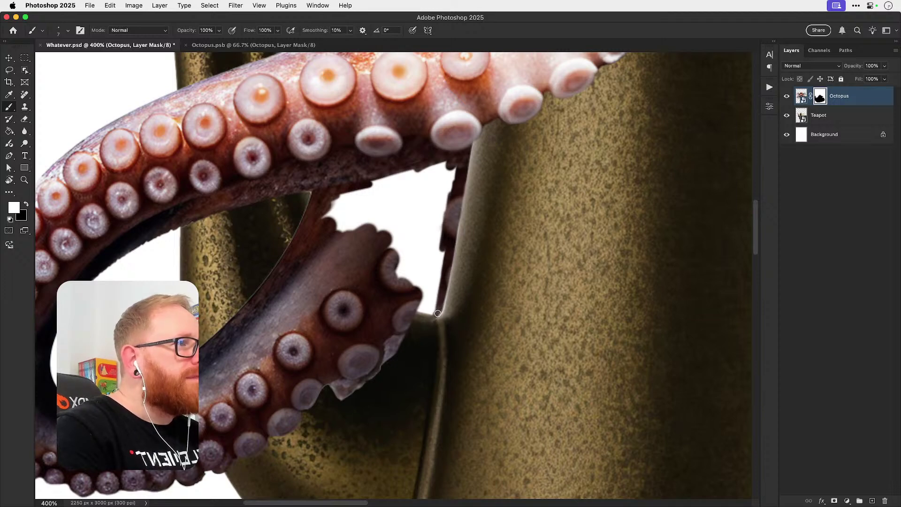
mouse_move(447, 273)
left_mouse_down()
mouse_move(433, 322)
mouse_move(436, 276)
left_mouse_up()
mouse_move(403, 337)
left_mouse_down()
mouse_move(415, 284)
mouse_move(413, 349)
mouse_move(436, 272)
mouse_move(436, 300)
mouse_move(442, 247)
left_mouse_up()
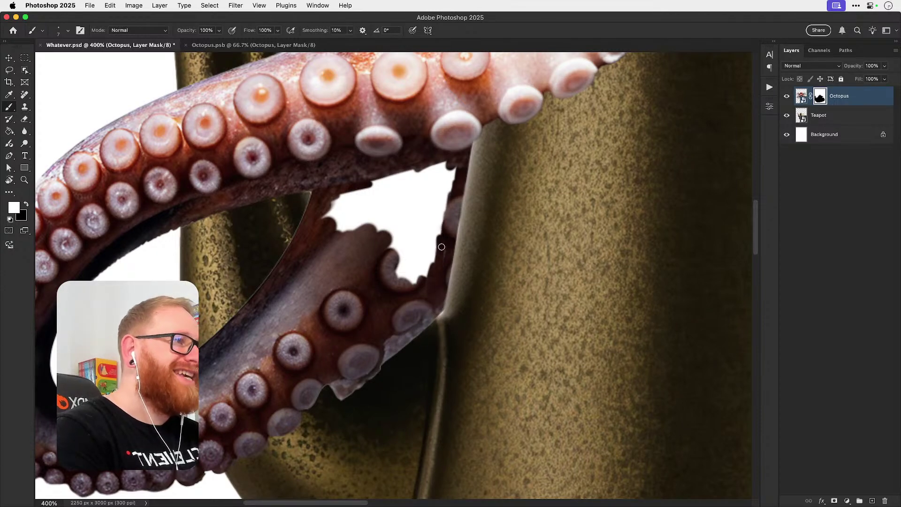
Step: Fill the remaining gap between the two tentacles and the pot by painting white on the Octopus mask with the size 10 brush
mouse_move(323, 203)
left_mouse_down()
mouse_move(423, 163)
mouse_move(369, 183)
mouse_move(318, 217)
mouse_move(446, 161)
mouse_move(426, 198)
mouse_move(454, 167)
mouse_move(434, 291)
mouse_move(421, 260)
mouse_move(432, 198)
mouse_move(403, 266)
mouse_move(405, 211)
left_mouse_up()
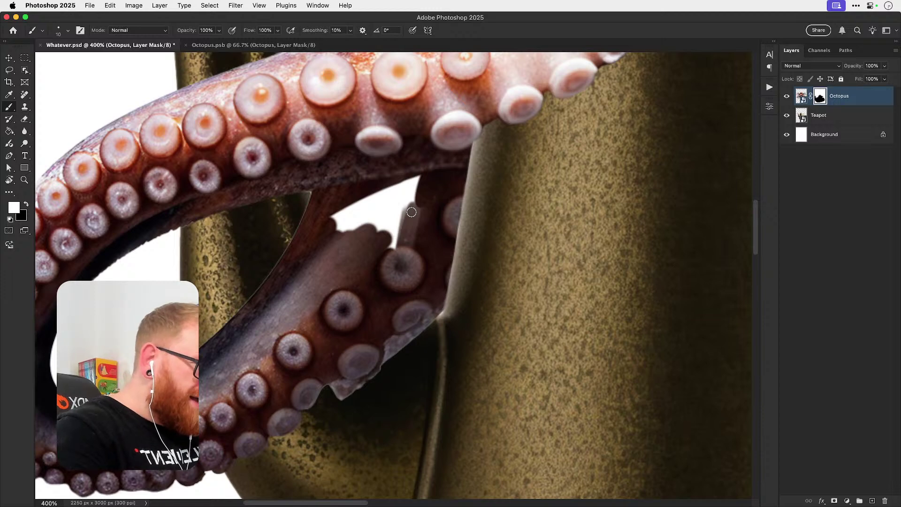
mouse_move(411, 213)
left_mouse_down()
mouse_move(362, 241)
mouse_move(365, 207)
mouse_move(323, 215)
mouse_move(385, 189)
mouse_move(336, 223)
mouse_move(422, 189)
mouse_move(393, 230)
mouse_move(408, 261)
mouse_move(383, 284)
left_mouse_up()
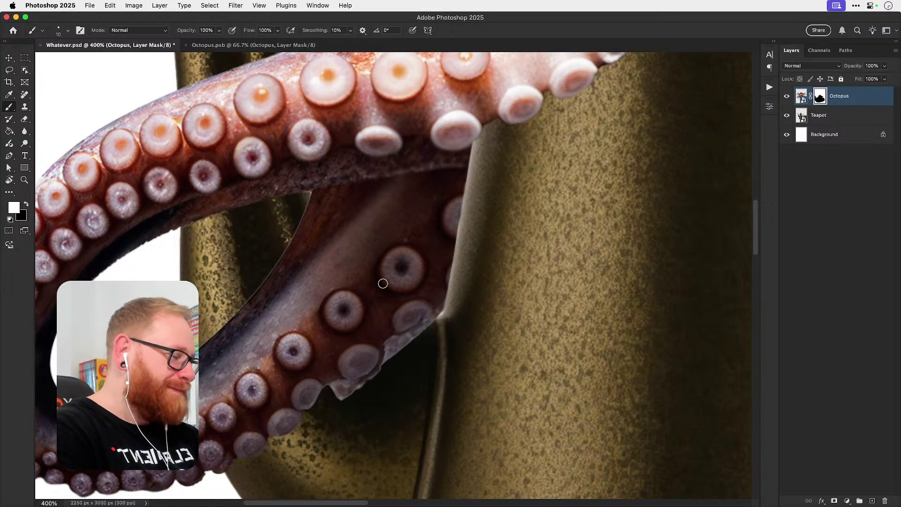
key("super+1")
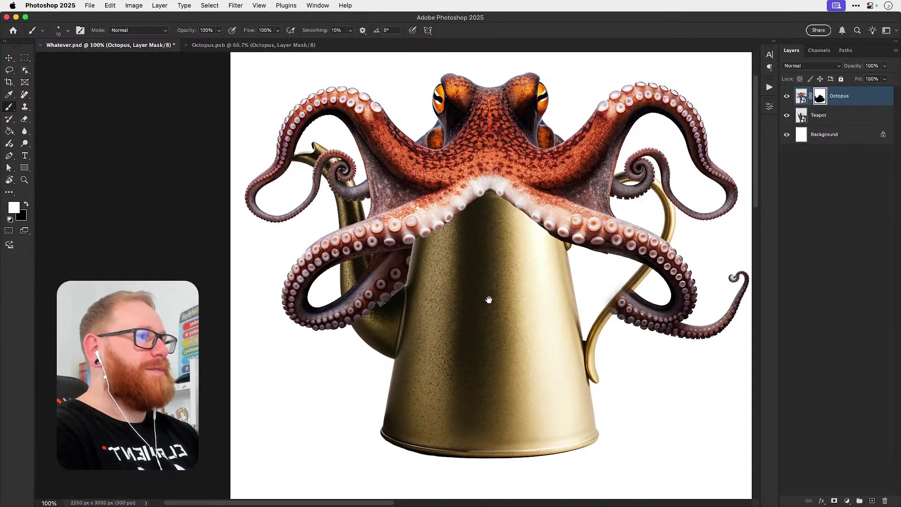
Step: Mask out the stray sucker fragment hanging below the tentacle over the spout, painting black with the size 5 brush
scroll(394, 297, "up", 5)
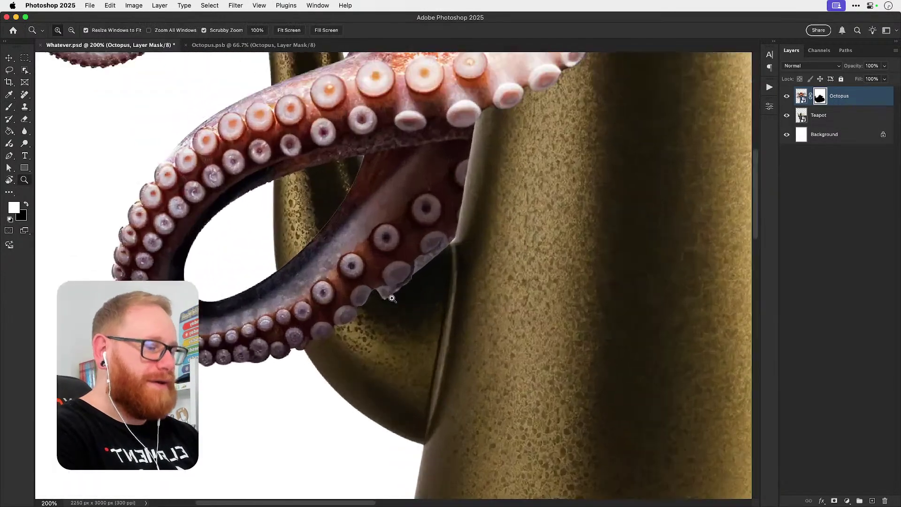
key("bracketleft")
key("bracketleft")
key("bracketleft")
key("bracketleft")
key("x")
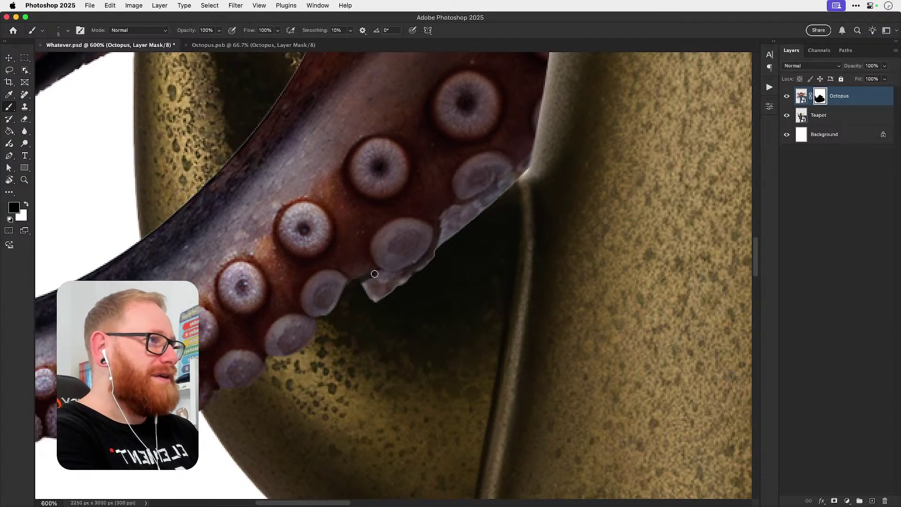
mouse_move(371, 277)
left_mouse_down()
mouse_move(361, 296)
mouse_move(383, 296)
mouse_move(378, 272)
mouse_move(409, 273)
mouse_move(444, 250)
mouse_move(375, 278)
mouse_move(412, 276)
mouse_move(388, 294)
left_mouse_up()
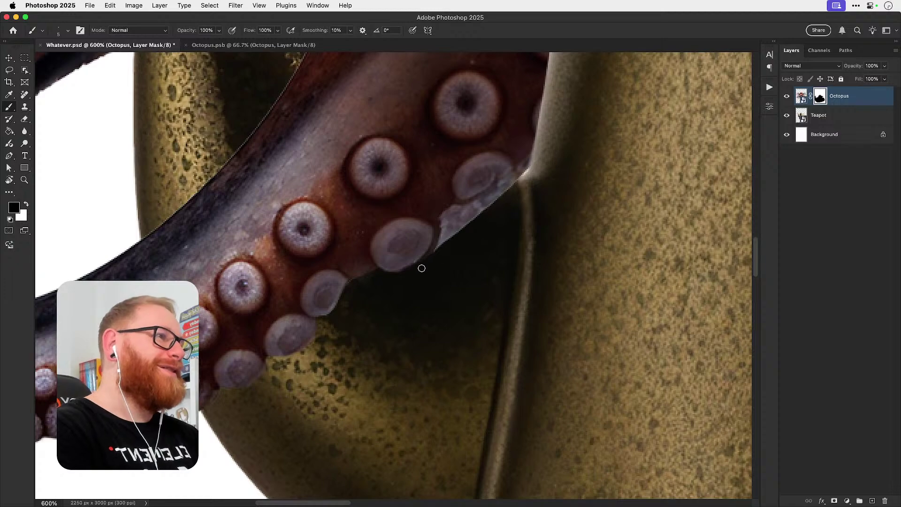
Step: Clean up the tentacle's lower edge above the spout, painting black on the Octopus mask with the size 5 brush
left_click_drag(435, 252, 505, 196)
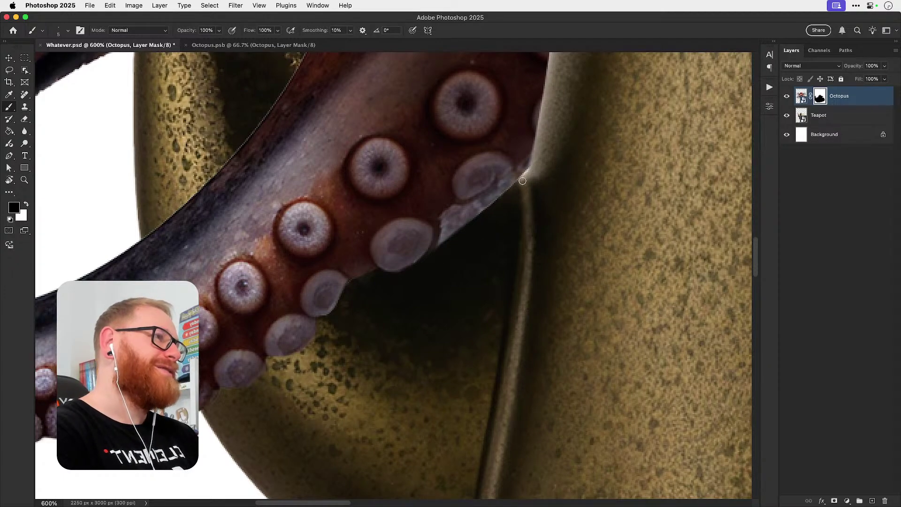
key("super+1")
key("v")
mouse_move(466, 238)
left_mouse_down()
mouse_move(416, 247)
mouse_move(407, 286)
left_mouse_up()
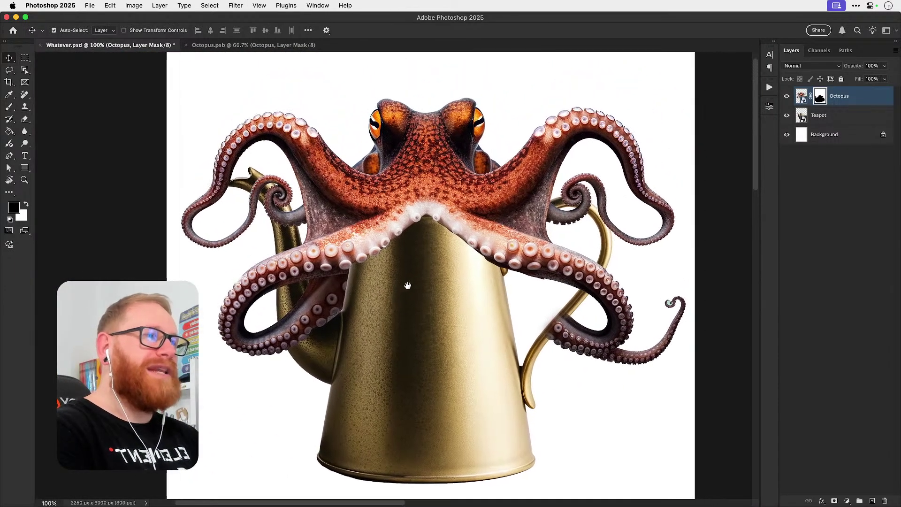
Step: Examine the curled tentacle over the spout and the octopus's other tentacles for mask flaws
key("z")
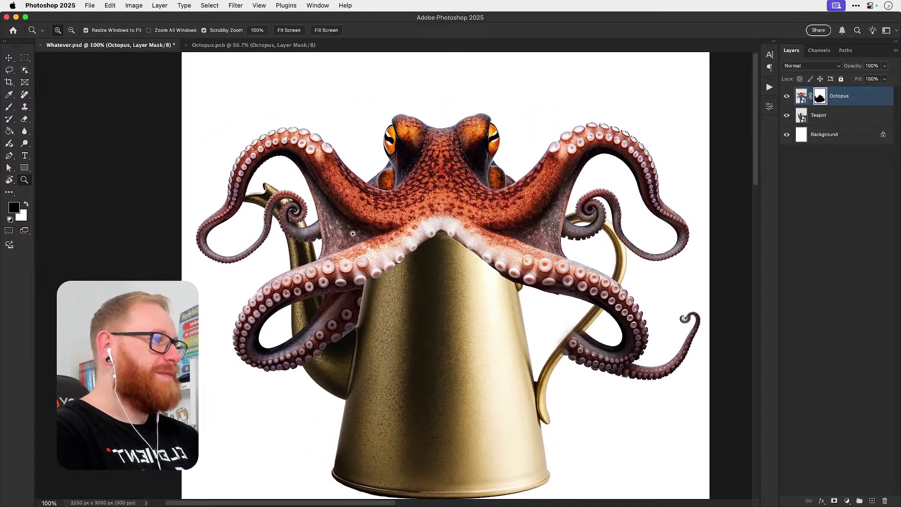
left_click(327, 230)
left_click(327, 230)
left_click(327, 229)
left_click_drag(342, 241, 443, 235)
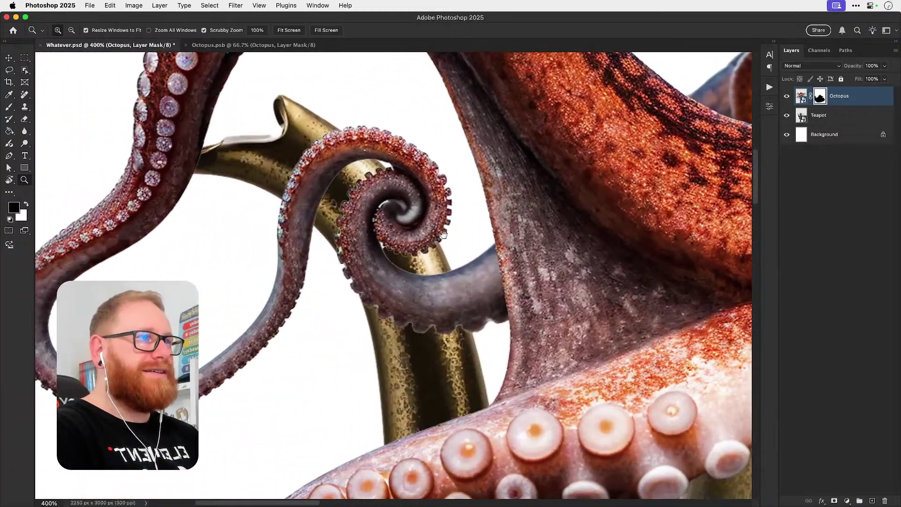
key("b")
left_click_drag(376, 220, 368, 250)
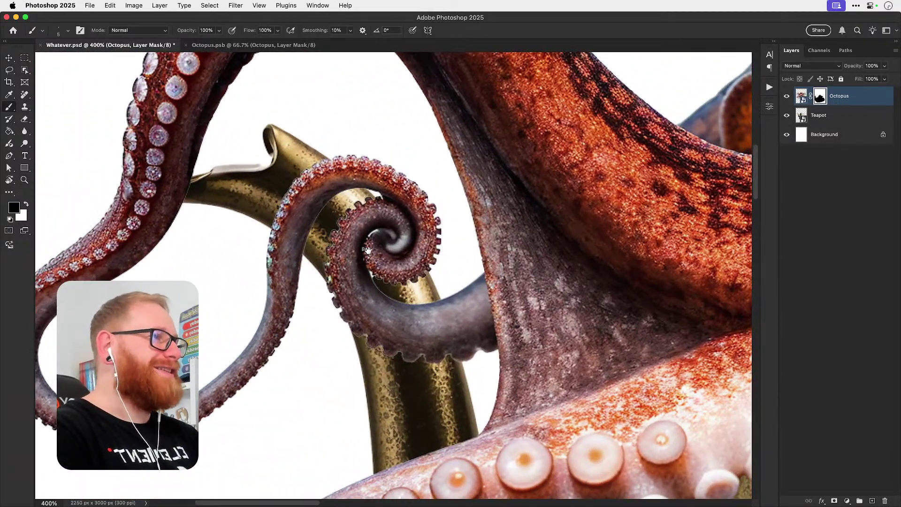
key("v")
scroll(366, 254, "down", 6)
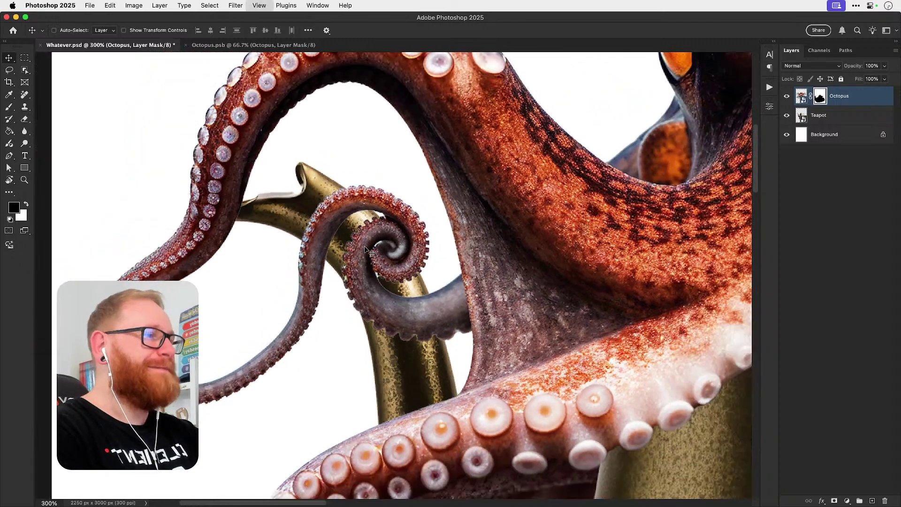
left_click_drag(453, 332, 402, 310)
left_click_drag(518, 314, 370, 312)
Step: Restore the hidden tentacle between the pot's handle side and the front tentacle, painting white on the Octopus mask with the size 15 brush
key("b")
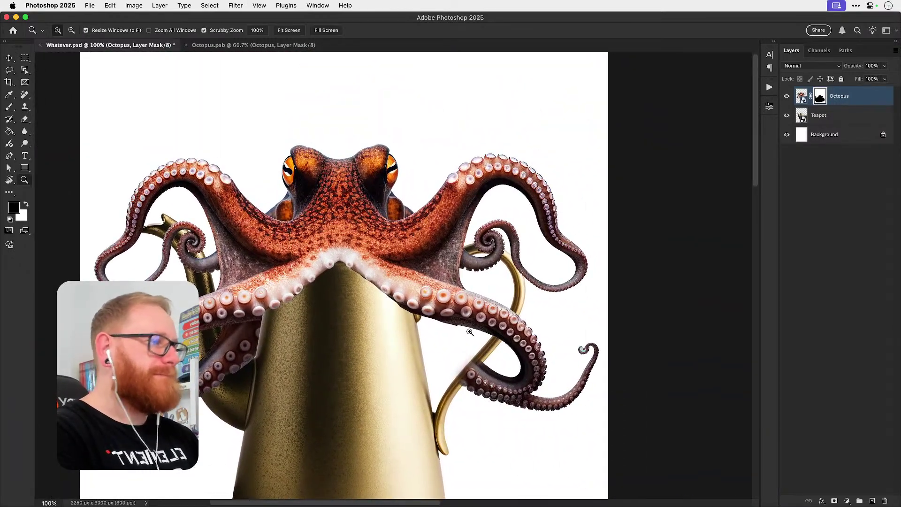
scroll(432, 301, "up", 6)
key("x")
mouse_move(411, 310)
left_mouse_down()
mouse_move(349, 306)
mouse_move(399, 342)
mouse_move(493, 338)
left_mouse_up()
key("r")
key("b")
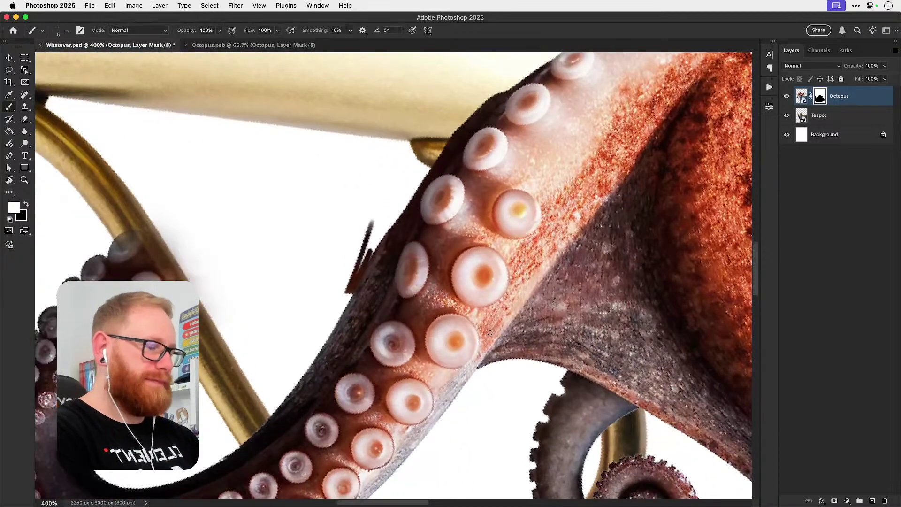
key("bracketright")
mouse_move(391, 186)
left_mouse_down()
mouse_move(345, 281)
mouse_move(315, 311)
mouse_move(320, 240)
mouse_move(305, 281)
left_mouse_up()
mouse_move(117, 240)
left_mouse_down()
mouse_move(163, 201)
mouse_move(139, 214)
mouse_move(159, 215)
mouse_move(162, 235)
mouse_move(100, 279)
mouse_move(160, 261)
mouse_move(192, 239)
mouse_move(248, 230)
mouse_move(205, 278)
mouse_move(249, 271)
mouse_move(242, 285)
mouse_move(266, 290)
mouse_move(201, 332)
mouse_move(259, 314)
mouse_move(307, 270)
mouse_move(246, 253)
mouse_move(205, 204)
mouse_move(171, 209)
mouse_move(159, 192)
mouse_move(265, 157)
mouse_move(148, 206)
mouse_move(233, 169)
mouse_move(233, 157)
mouse_move(249, 151)
mouse_move(243, 147)
mouse_move(288, 143)
mouse_move(265, 134)
mouse_move(344, 143)
mouse_move(234, 151)
mouse_move(220, 187)
mouse_move(308, 158)
mouse_move(281, 175)
mouse_move(323, 170)
mouse_move(259, 194)
mouse_move(286, 199)
mouse_move(257, 220)
mouse_move(311, 200)
mouse_move(279, 224)
mouse_move(318, 225)
mouse_move(295, 275)
mouse_move(347, 229)
mouse_move(396, 137)
mouse_move(333, 141)
left_mouse_up()
key("r")
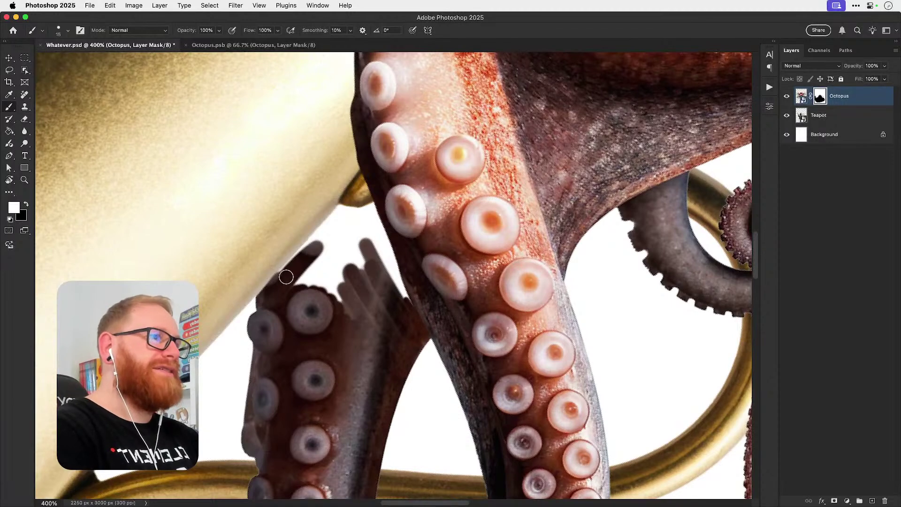
mouse_move(334, 224)
left_mouse_down()
mouse_move(288, 286)
mouse_move(278, 291)
mouse_move(334, 220)
mouse_move(261, 303)
mouse_move(331, 219)
mouse_move(283, 278)
left_mouse_up()
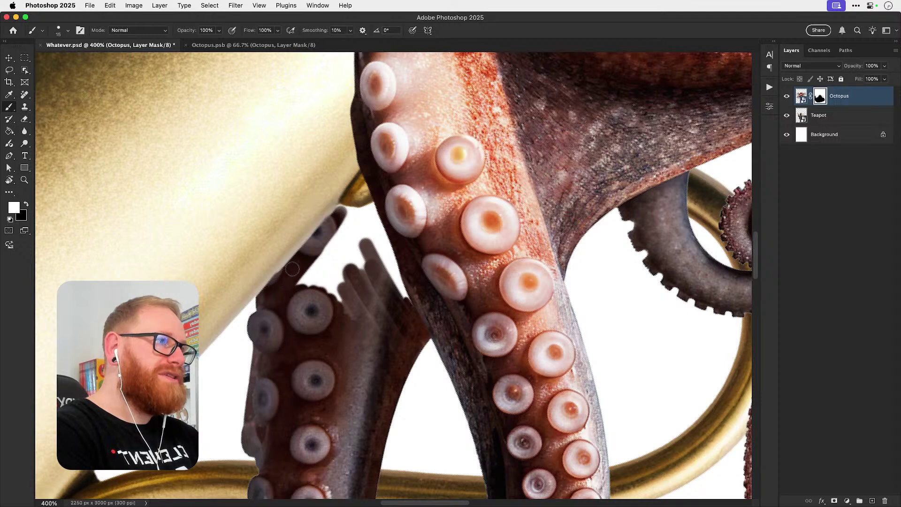
Step: Refine the restored tentacle along the pot's edge up to the upper handle joint, painting white with a smaller brush
key("bracketleft")
key("bracketleft")
left_click_drag(340, 207, 305, 255)
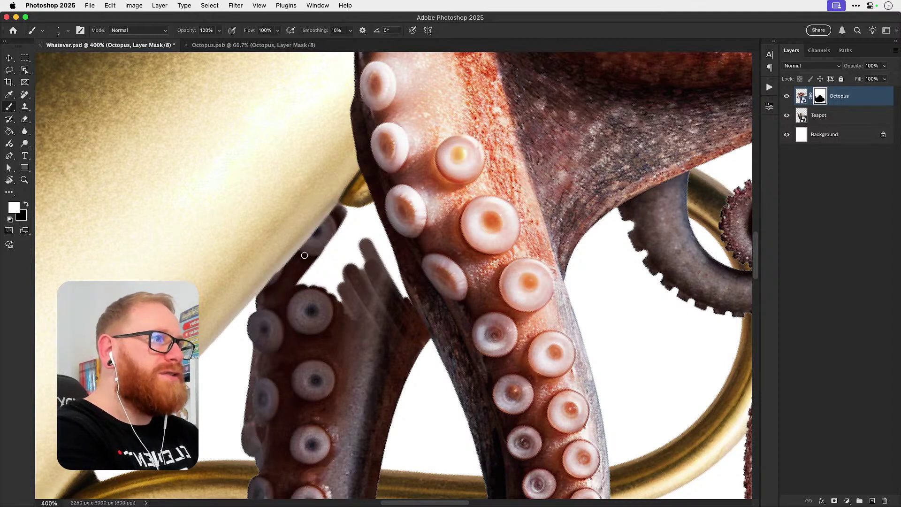
left_click_drag(262, 298, 318, 237)
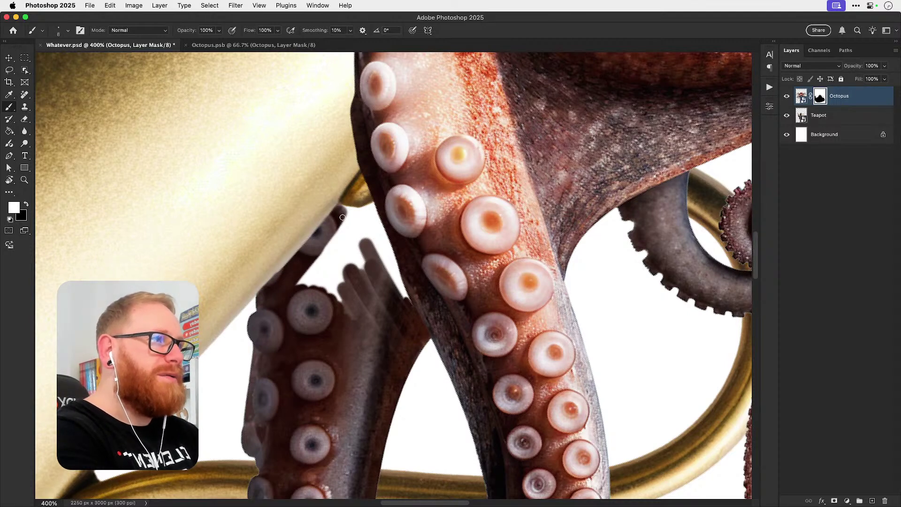
left_click_drag(340, 205, 358, 208)
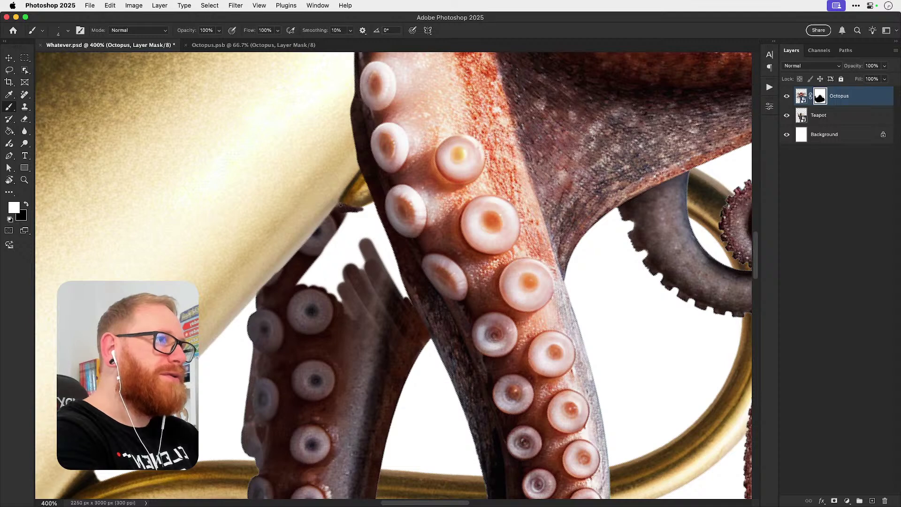
Step: Fill the remaining gap between the restored tentacle and the front tentacle by painting white on the mask, enlarging the brush to size 25
mouse_move(371, 204)
left_mouse_down()
mouse_move(347, 215)
mouse_move(387, 241)
mouse_move(403, 293)
mouse_move(399, 279)
left_mouse_up()
left_click_drag(372, 206, 403, 296)
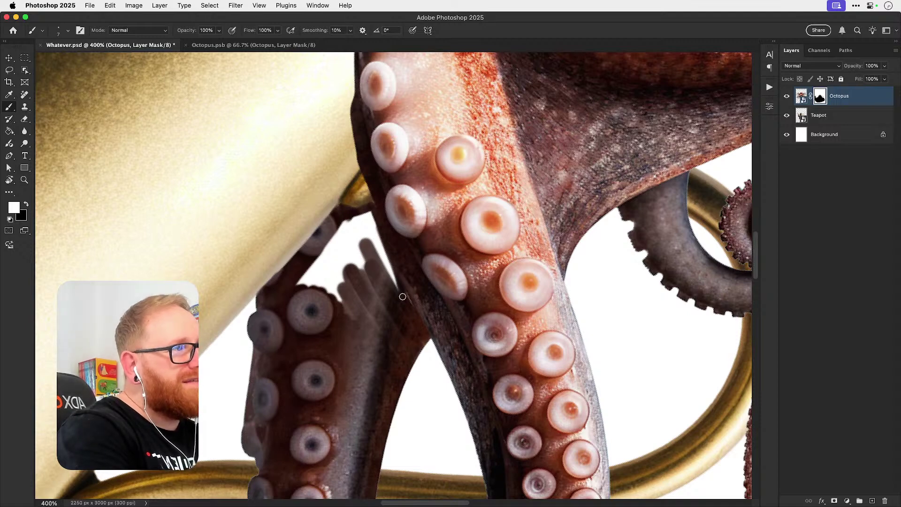
mouse_move(369, 229)
left_mouse_down()
mouse_move(331, 269)
mouse_move(322, 266)
mouse_move(326, 255)
mouse_move(301, 282)
mouse_move(353, 218)
mouse_move(363, 215)
mouse_move(322, 277)
mouse_move(341, 245)
mouse_move(370, 232)
mouse_move(368, 217)
mouse_move(389, 266)
mouse_move(366, 233)
mouse_move(386, 290)
mouse_move(377, 346)
mouse_move(345, 288)
mouse_move(334, 311)
mouse_move(318, 278)
mouse_move(347, 348)
left_mouse_up()
key("bracketright")
key("bracketright")
key("bracketright")
key("bracketright")
key("super+minus")
key("super+minus")
key("super+minus")
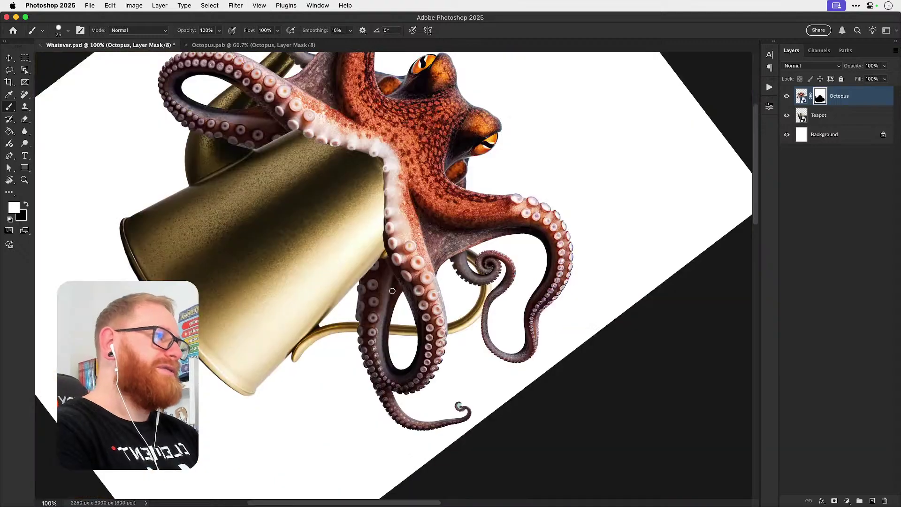
Step: Reset the canvas rotation and review the whole composite at fit-to-screen and 100% zoom
key("r")
left_click(144, 30)
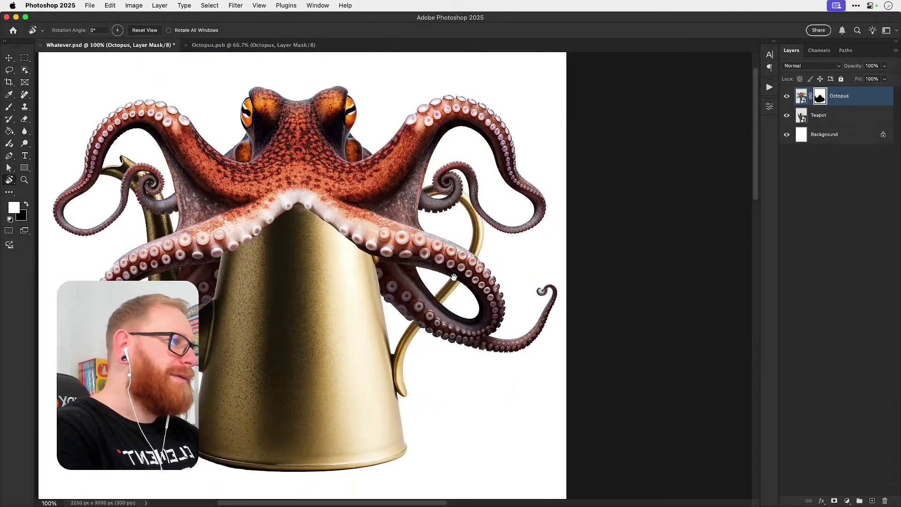
scroll(464, 262, "down", 3)
key("v")
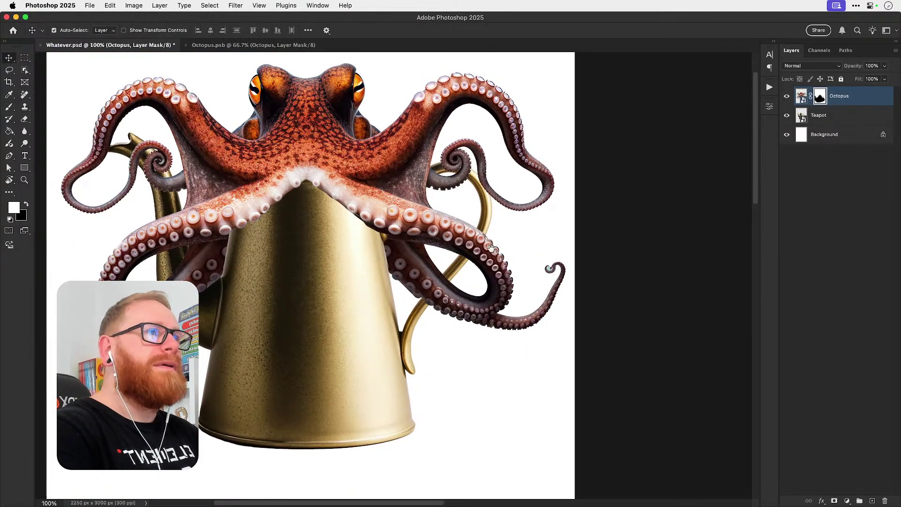
left_click_drag(445, 294, 516, 378)
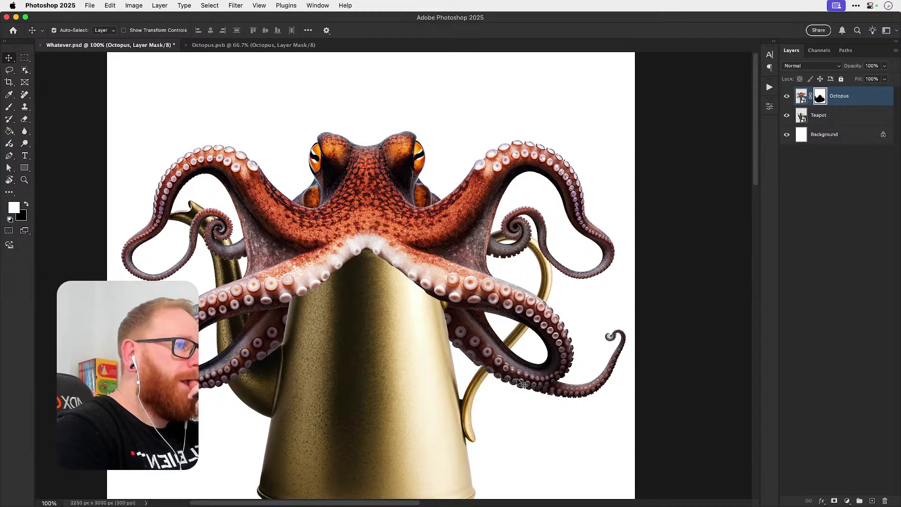
key("super+0")
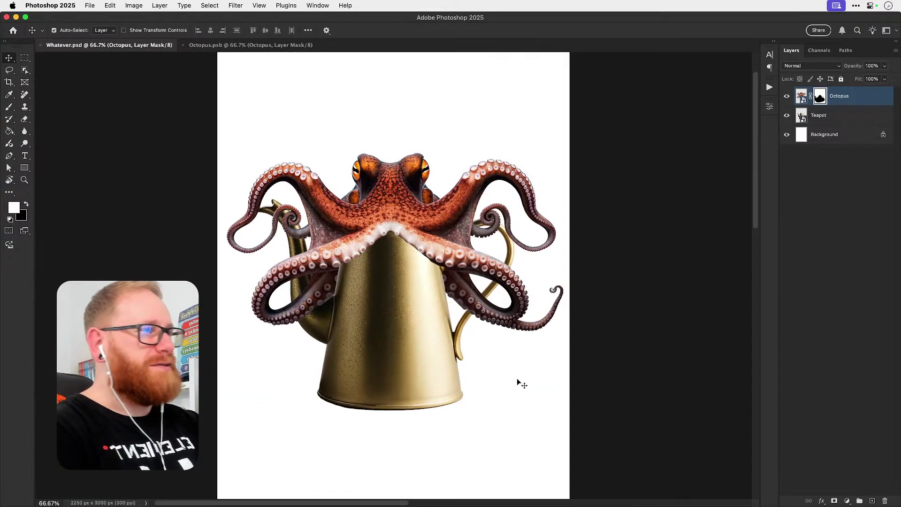
key("super+1")
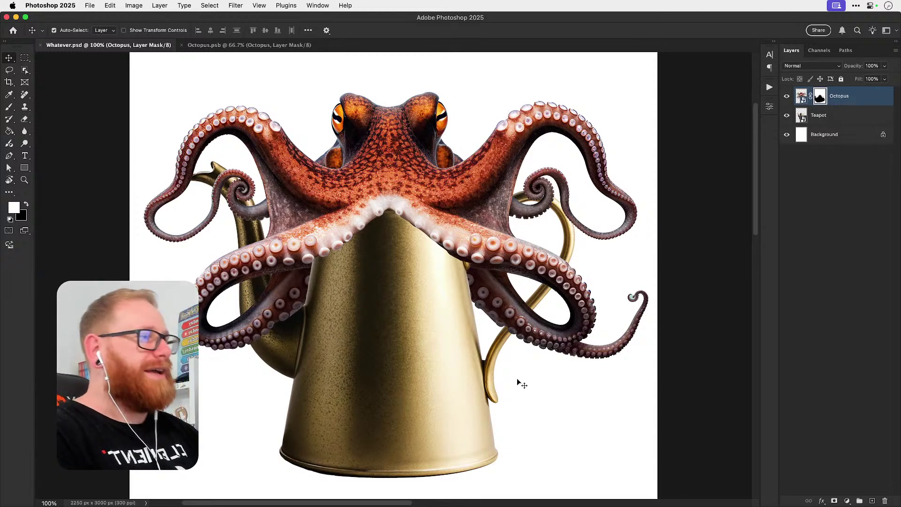
scroll(506, 239, "up", 3)
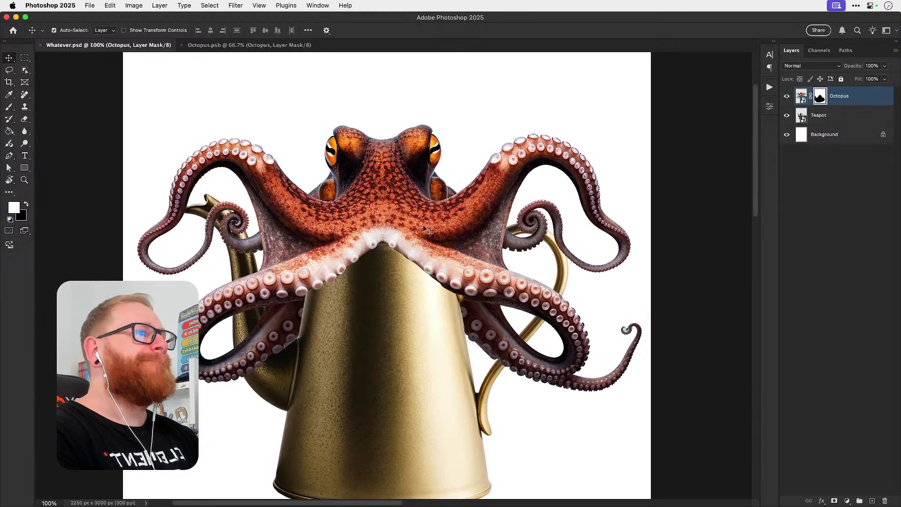
Step: Move the octopus up slightly on the teapot to expose the pot's upper rim
left_click_drag(399, 233, 401, 215)
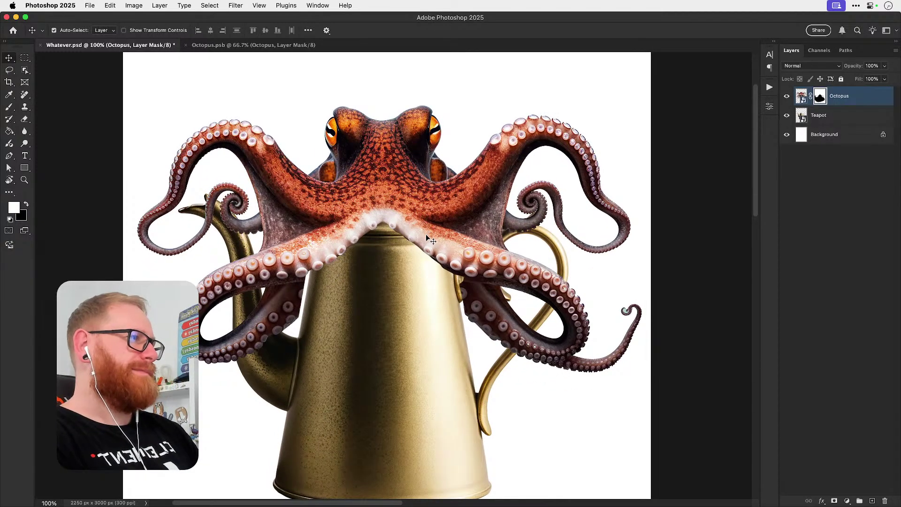
left_click_drag(426, 235, 458, 243)
key("z")
key("v")
key("super+1")
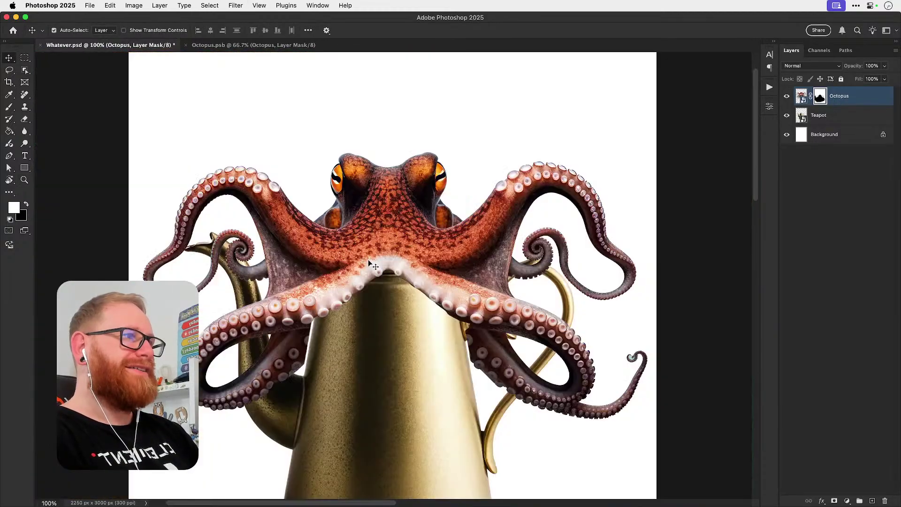
key("z")
left_click_drag(387, 278, 397, 278)
key("v")
key("super+1")
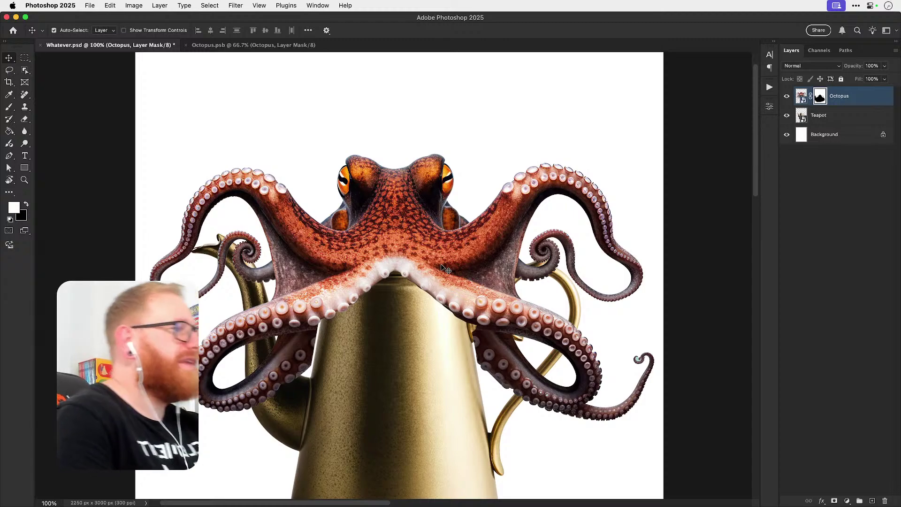
Step: Separate the extra thin tentacle from the lower suckers of the handle-side loop, painting black on the Octopus mask with the size 7 brush
left_click_drag(539, 290, 365, 240)
key("z")
left_click_drag(400, 368, 452, 354)
key("b")
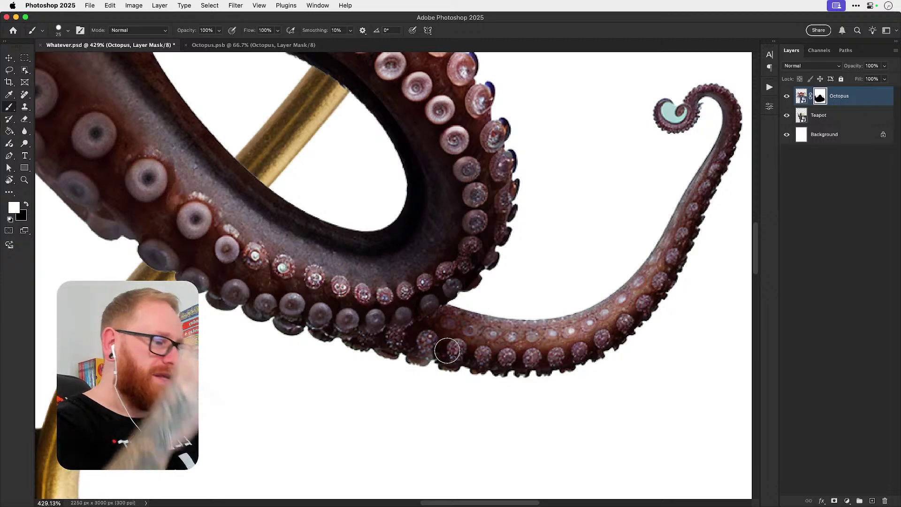
key("x")
key("bracketleft")
key("bracketleft")
key("bracketleft")
key("bracketleft")
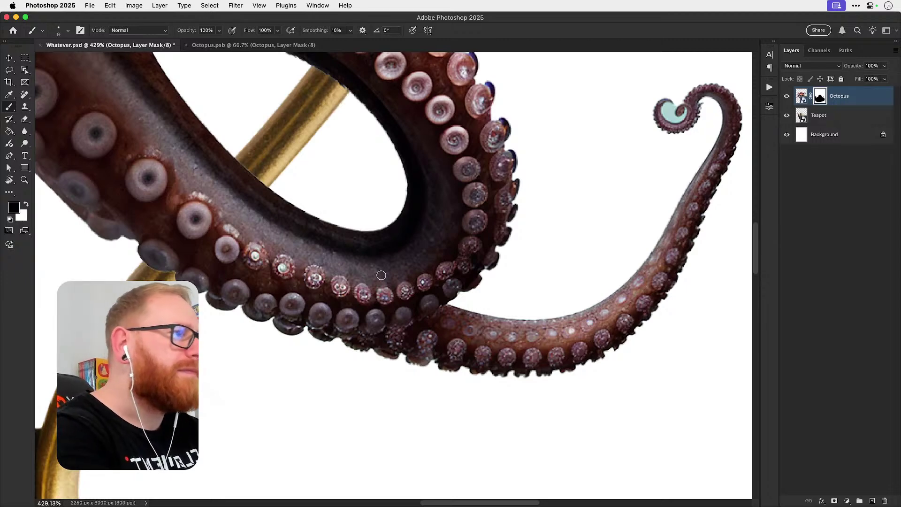
mouse_move(445, 300)
left_mouse_down()
mouse_move(446, 309)
mouse_move(406, 332)
left_mouse_up()
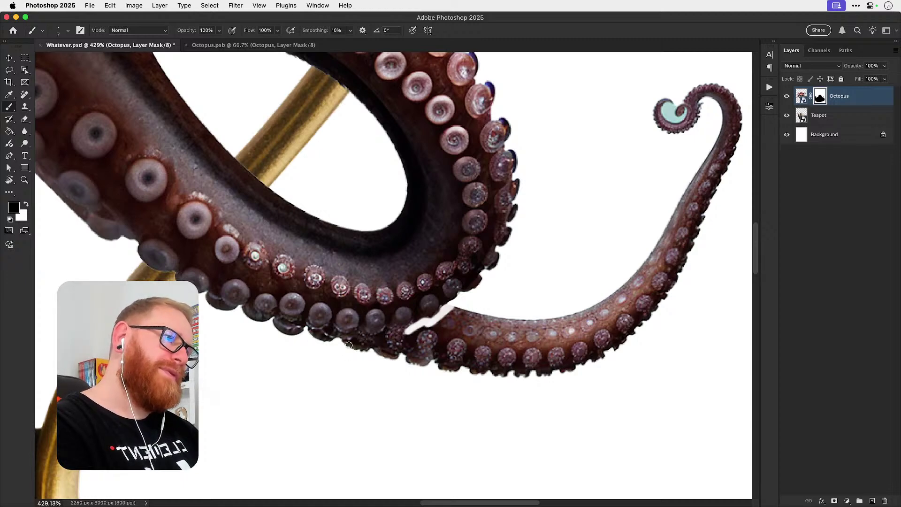
mouse_move(338, 341)
left_mouse_down()
mouse_move(413, 328)
mouse_move(352, 343)
mouse_move(306, 332)
mouse_move(368, 346)
mouse_move(376, 342)
mouse_move(332, 347)
mouse_move(392, 338)
mouse_move(444, 312)
left_mouse_up()
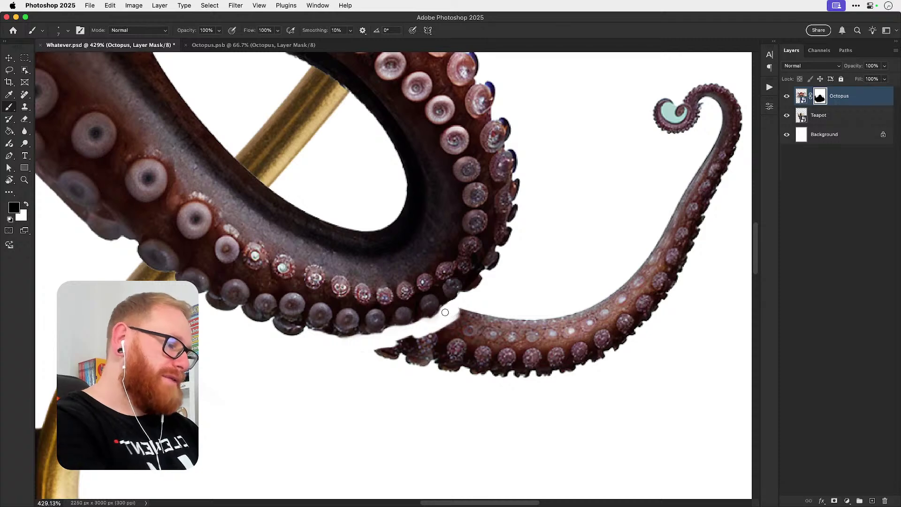
Step: Mask out the rest of the detached thin tentacle including its curled tip, painting black with the brush enlarged to size 45
mouse_move(384, 347)
left_mouse_down()
mouse_move(448, 330)
mouse_move(463, 313)
mouse_move(360, 361)
mouse_move(392, 344)
mouse_move(383, 366)
mouse_move(436, 346)
left_mouse_up()
key("bracketright")
key("bracketright")
key("bracketright")
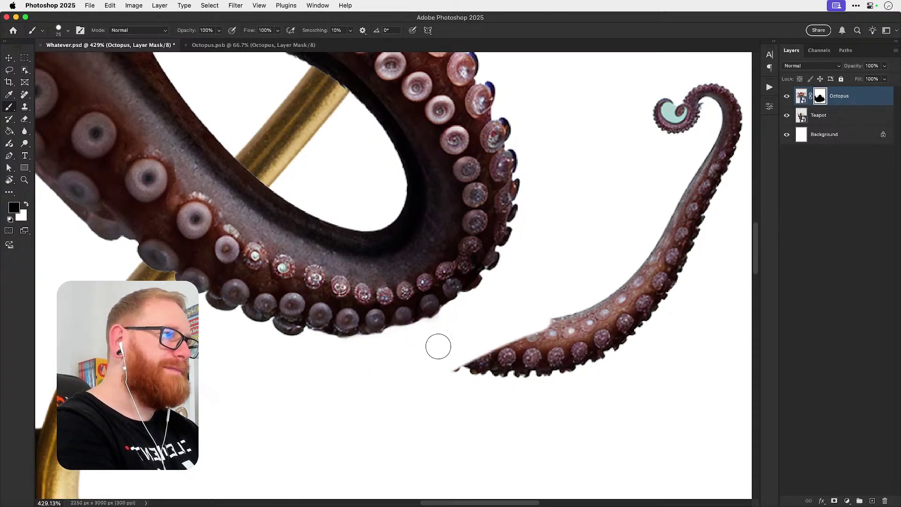
key("bracketleft")
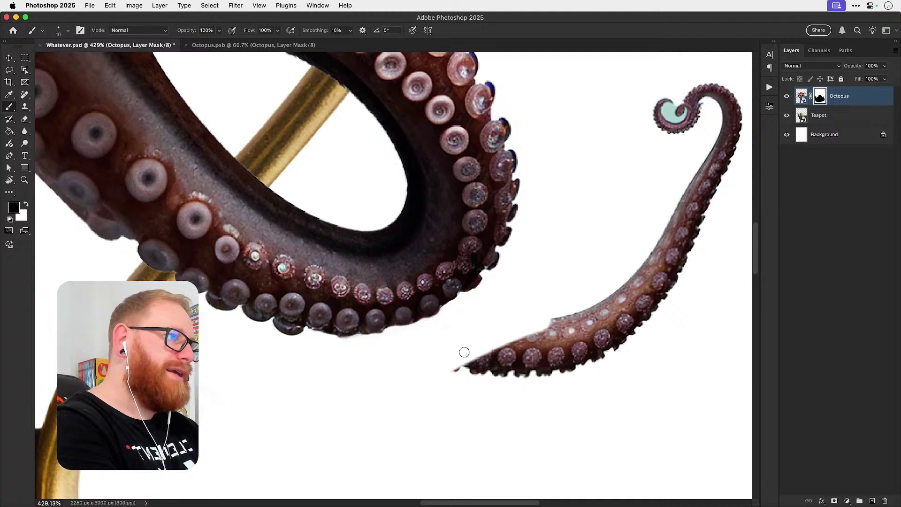
key("bracketright")
mouse_move(465, 359)
left_mouse_down()
mouse_move(542, 308)
mouse_move(577, 307)
mouse_move(594, 297)
left_mouse_up()
key("super+1")
key("bracketright")
key("bracketright")
key("bracketright")
key("bracketright")
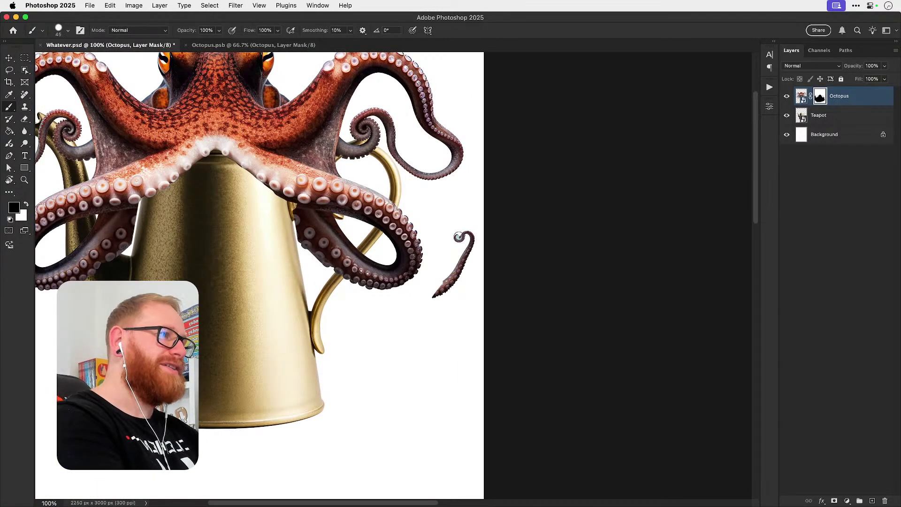
left_click_drag(474, 220, 472, 252)
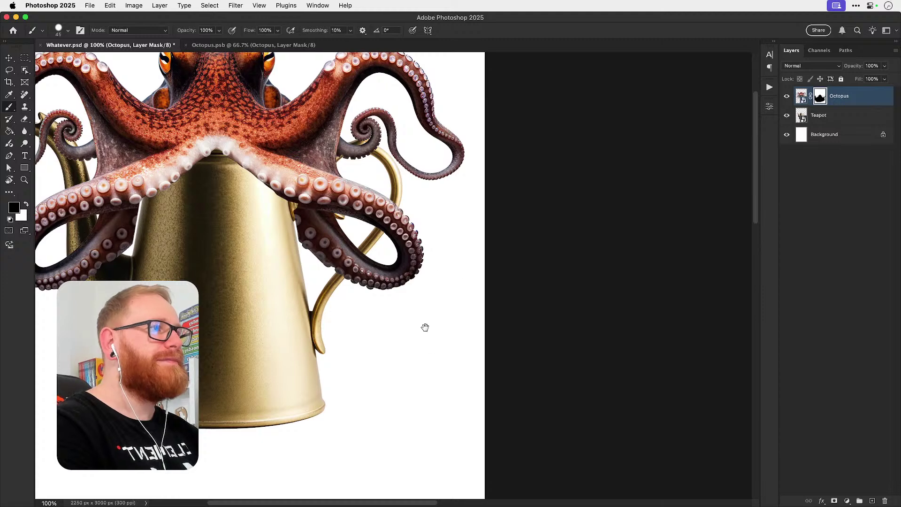
Step: Clean the leftover fragments off the lower suckers of the handle-side loop, painting black on the Octopus mask with the size 7 brush
mouse_move(425, 326)
left_mouse_down()
mouse_move(460, 323)
mouse_move(426, 307)
mouse_move(460, 310)
left_mouse_up()
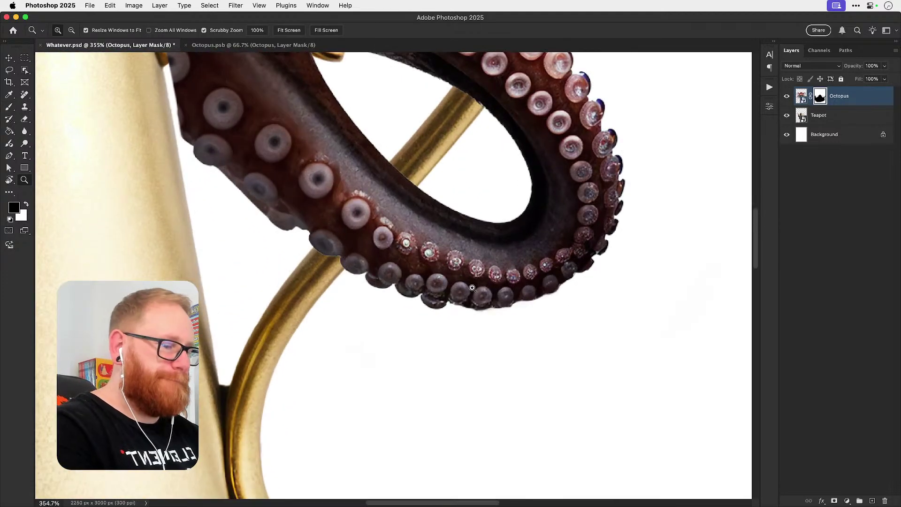
key("x")
key("bracketleft")
key("bracketleft")
key("bracketleft")
key("bracketleft")
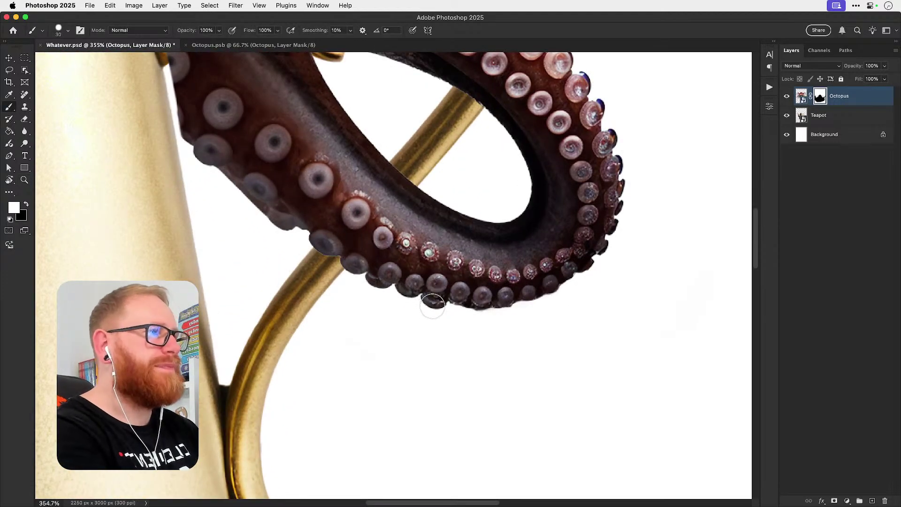
key("x")
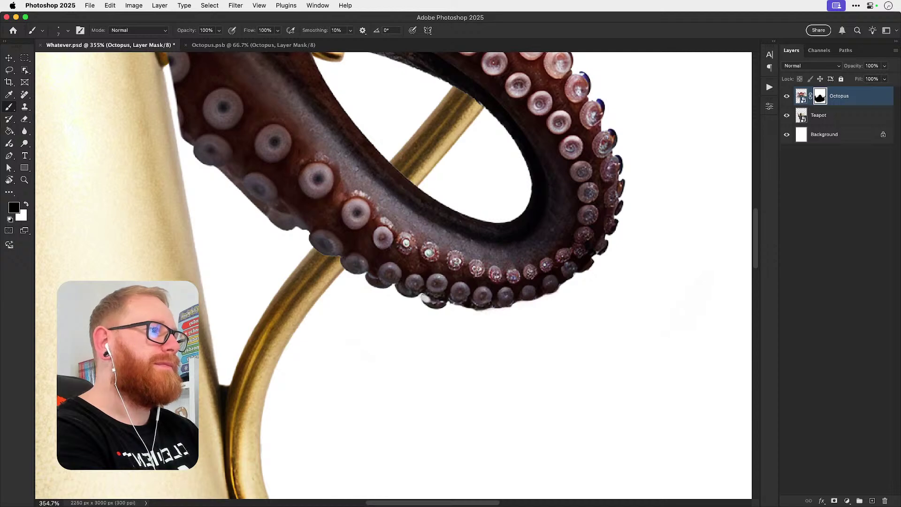
mouse_move(424, 297)
left_mouse_down()
mouse_move(444, 303)
mouse_move(424, 308)
mouse_move(395, 287)
mouse_move(422, 296)
left_mouse_up()
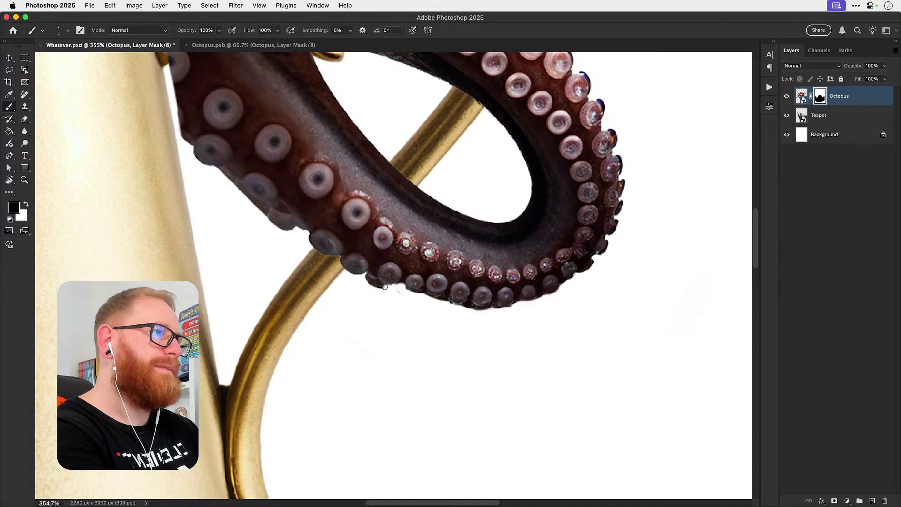
left_click_drag(367, 275, 368, 280)
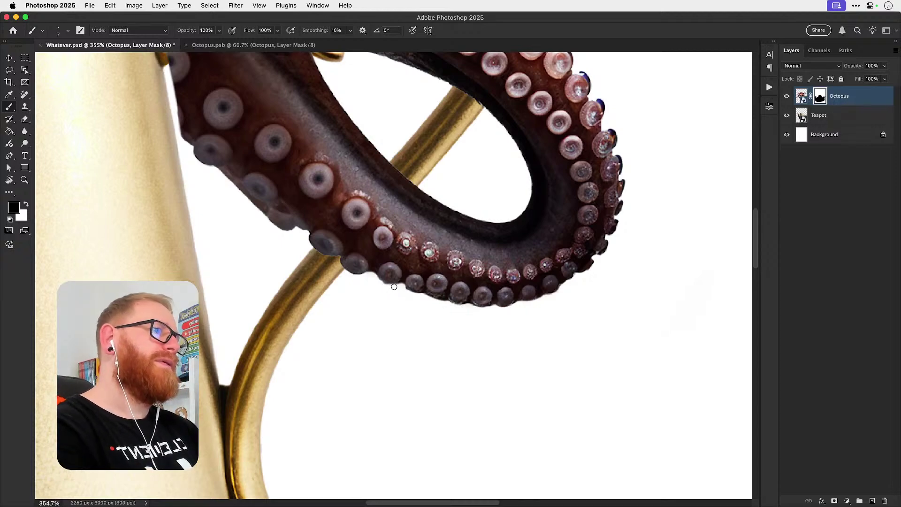
Step: Extend the inner part of the handle-side loop to the teapot body by painting white along the gap on the Octopus mask
key("super+1")
key("v")
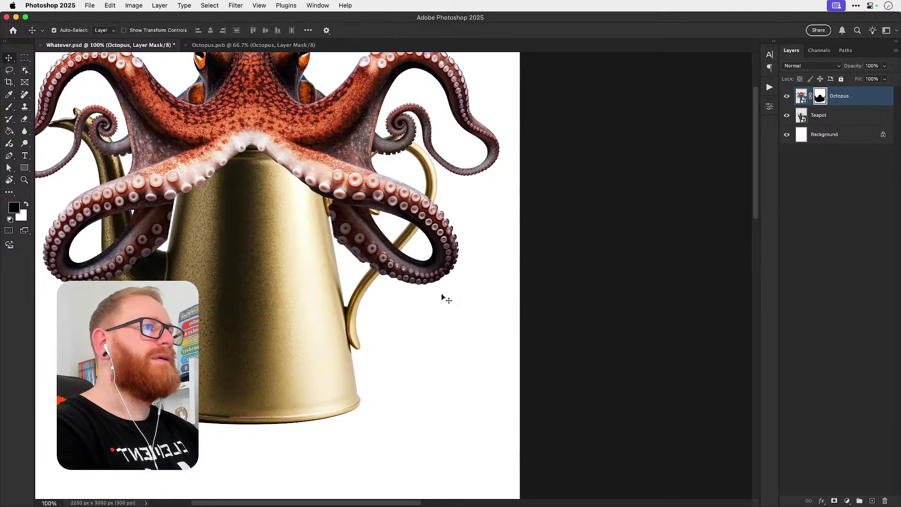
scroll(410, 302, "up", 2)
key("z")
left_click(370, 261)
left_click(371, 261)
key("b")
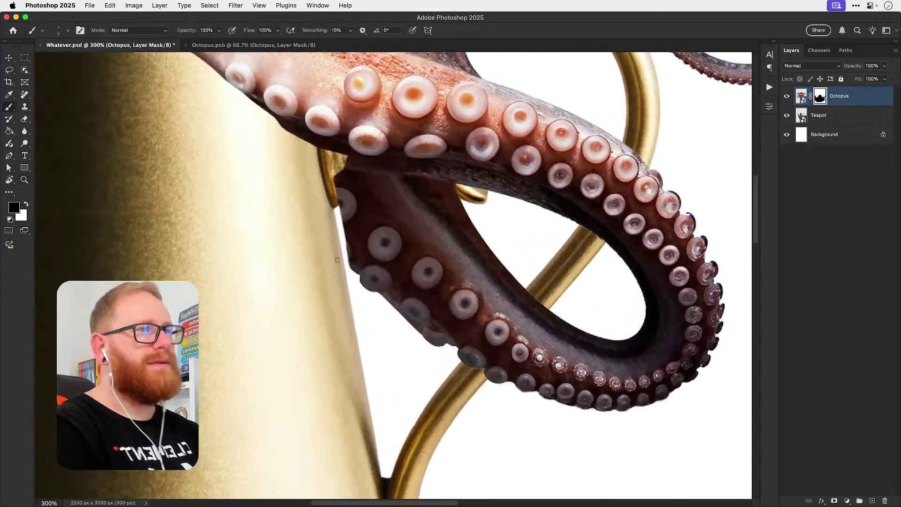
key("x")
mouse_move(344, 224)
left_mouse_down()
mouse_move(349, 257)
mouse_move(343, 226)
mouse_move(345, 243)
left_mouse_up()
key("super+z")
key("super+z")
left_click_drag(337, 206, 355, 289)
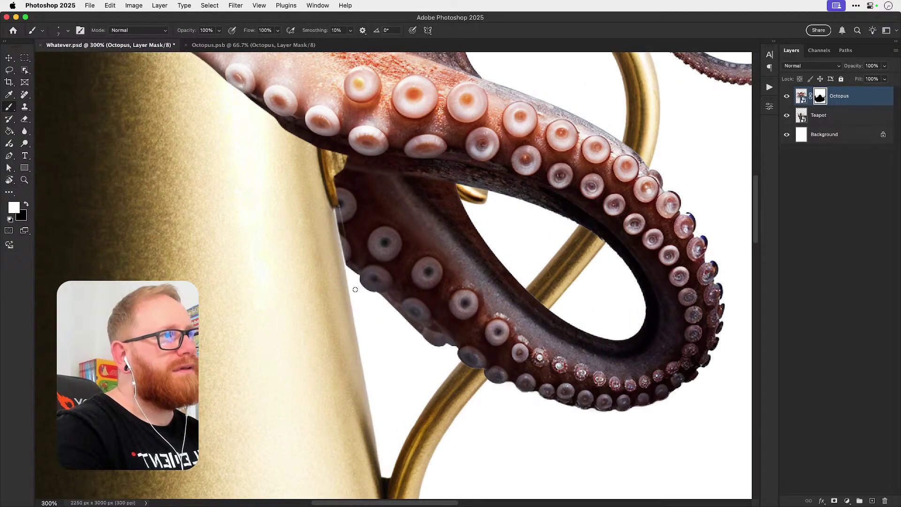
left_click_drag(336, 214, 354, 296)
Step: Trim the tentacle's overlap along the teapot's side on the Octopus mask, alternating black and white strokes
key("x")
left_click_drag(333, 215, 351, 297)
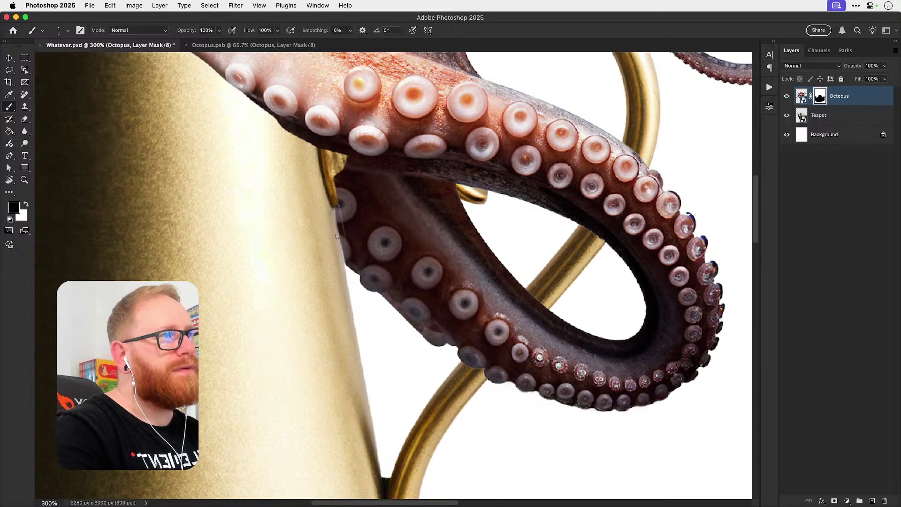
key("x")
left_click_drag(336, 206, 349, 265)
key("x")
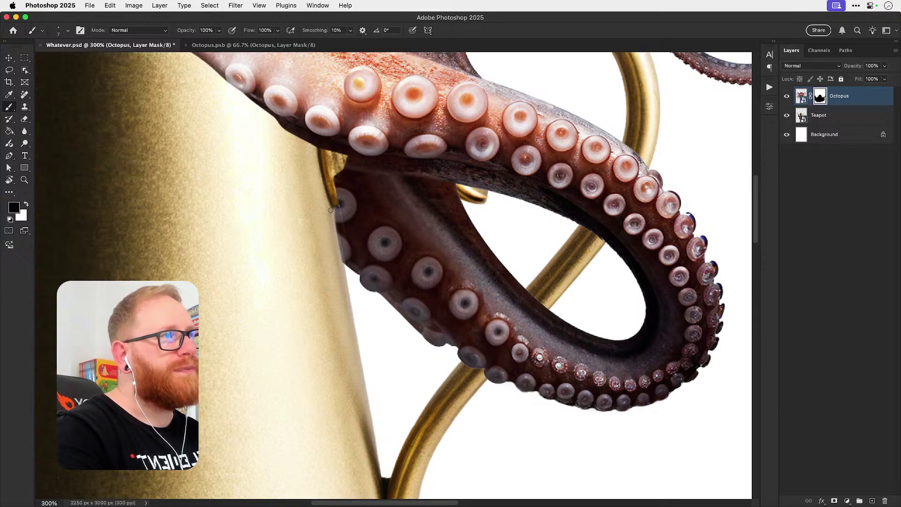
left_click_drag(332, 214, 343, 265)
left_click_drag(336, 217, 346, 265)
key("x")
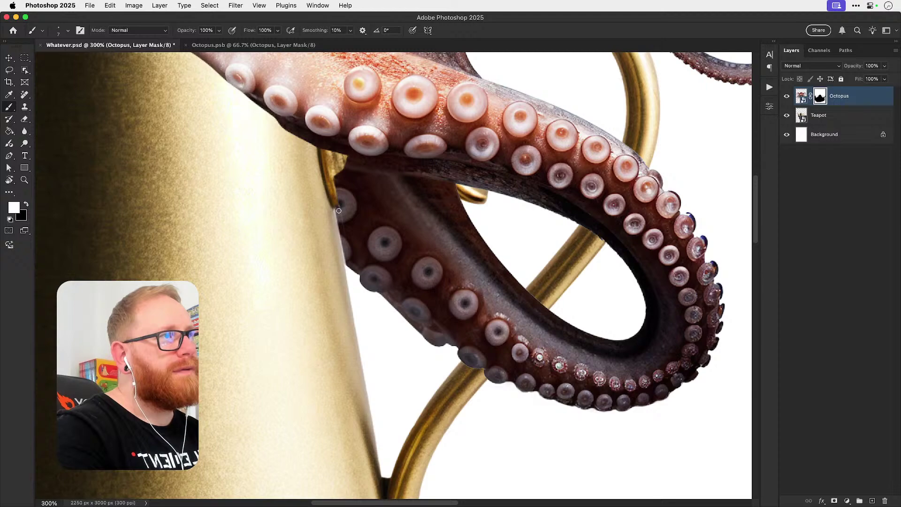
key("super+z")
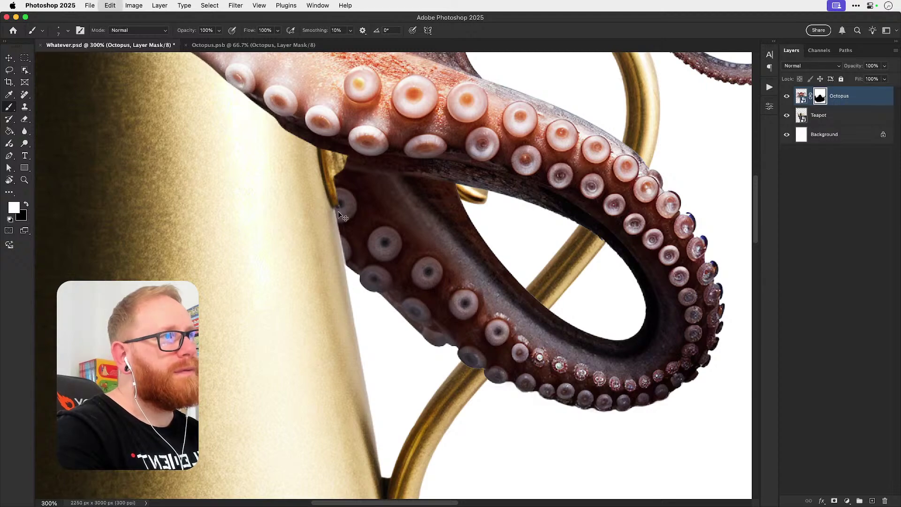
left_click_drag(338, 210, 353, 291)
key("super+z")
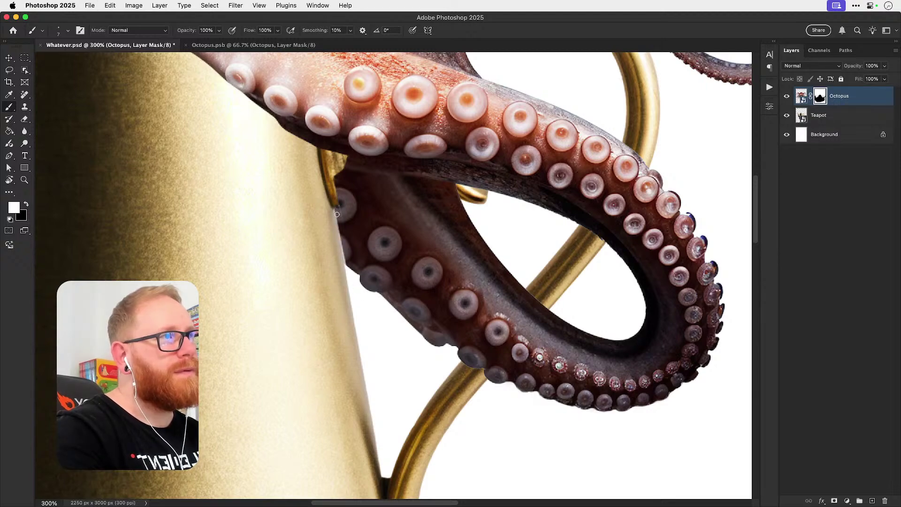
Step: Rotate the canvas nearly upside down and refine the tentacle's edge against the teapot body with white strokes on the Octopus mask
key("r")
mouse_move(365, 200)
left_mouse_down()
mouse_move(469, 268)
mouse_move(421, 358)
mouse_move(392, 349)
left_mouse_up()
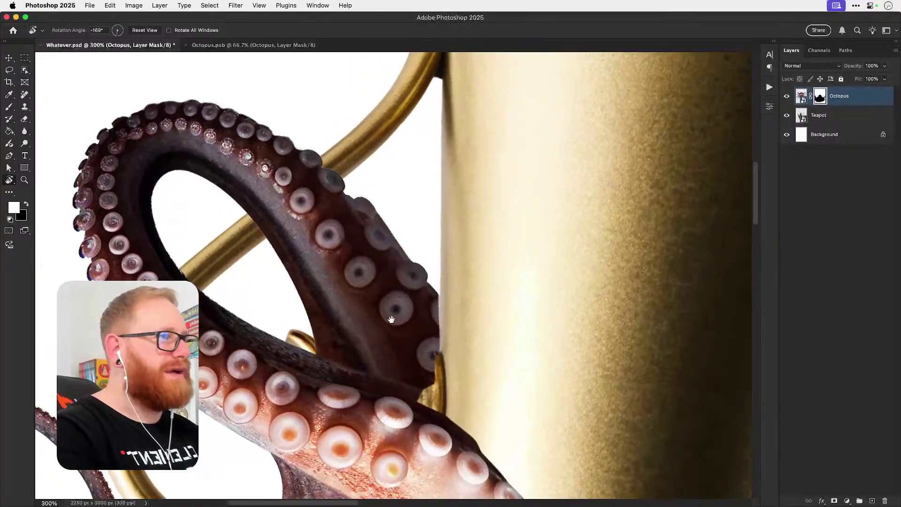
mouse_move(431, 318)
left_mouse_down()
mouse_move(382, 291)
mouse_move(394, 290)
mouse_move(384, 314)
left_mouse_up()
key("b")
key("super+z")
left_click_drag(385, 267, 382, 310)
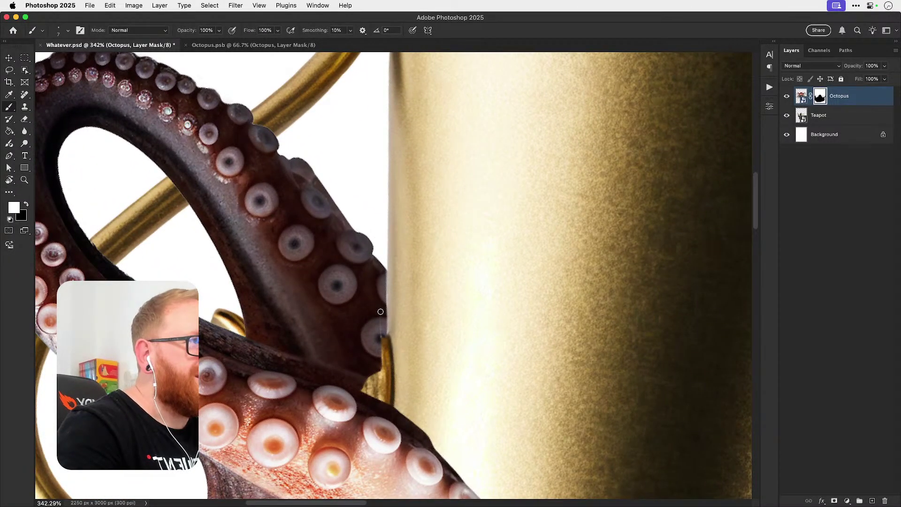
left_click_drag(383, 263, 384, 323)
left_click_drag(381, 278, 381, 303)
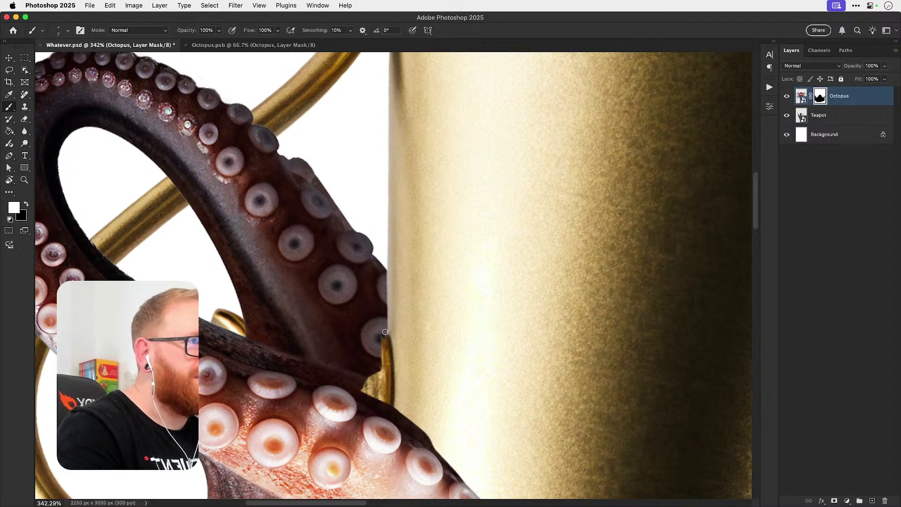
key("super+z")
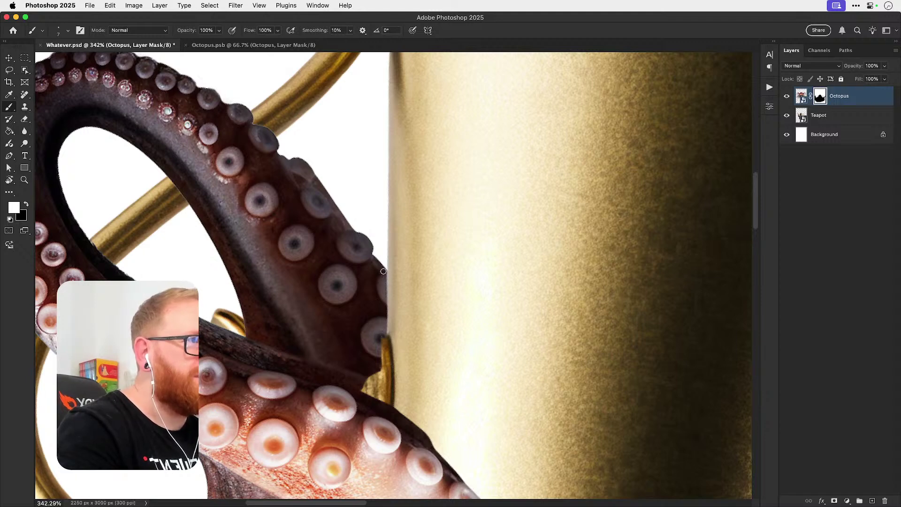
left_click(386, 331, "shift")
key("super+z")
left_click_drag(386, 318, 385, 334)
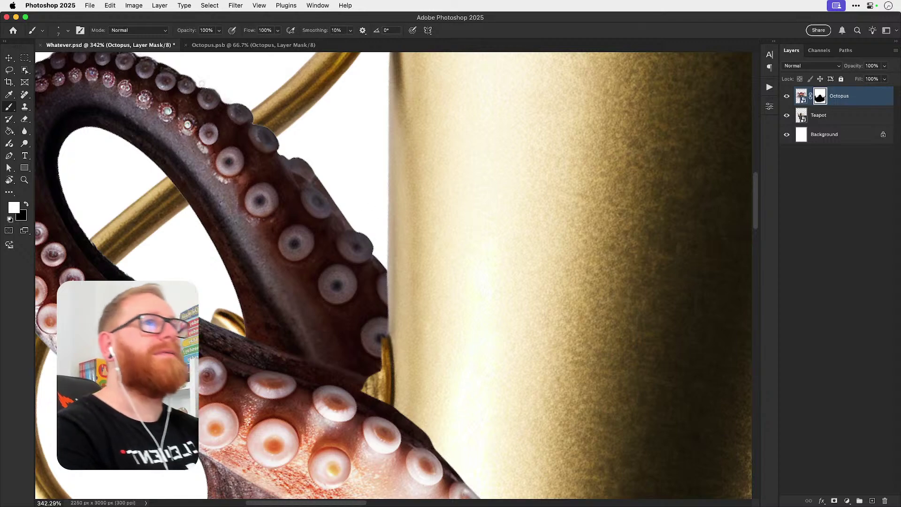
Step: Reset the canvas rotation, return to 100% zoom and save Whatever.psd
key("r")
key("super+1")
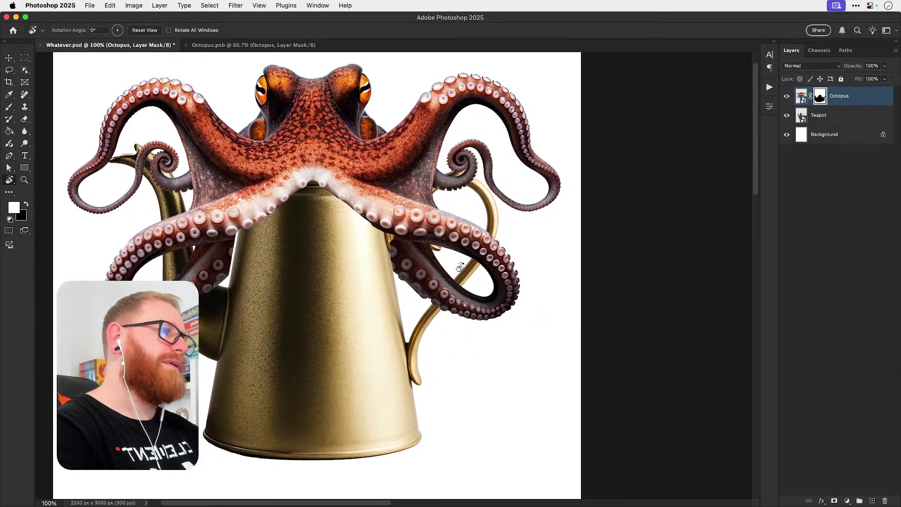
key("v")
scroll(446, 274, "up", 10)
key("super+s")
key("super+1")
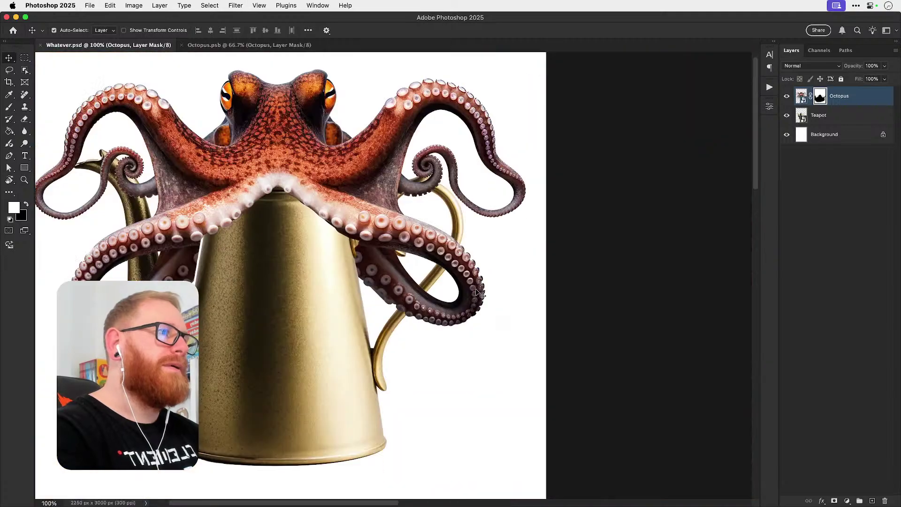
Step: Check the handle bracket with the Octopus layer briefly hidden, then paint black on its mask to uncover the bracket and curled handle end
key("z")
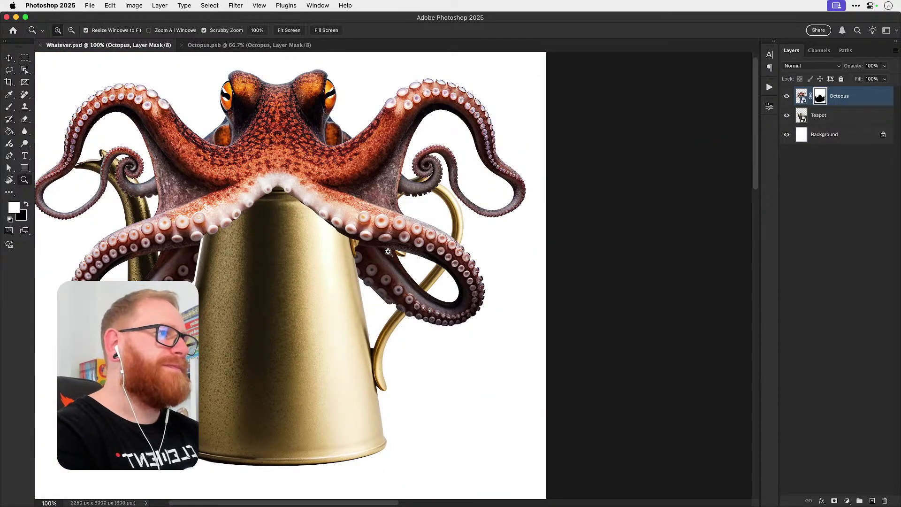
left_click_drag(406, 256, 414, 246)
left_click(787, 96)
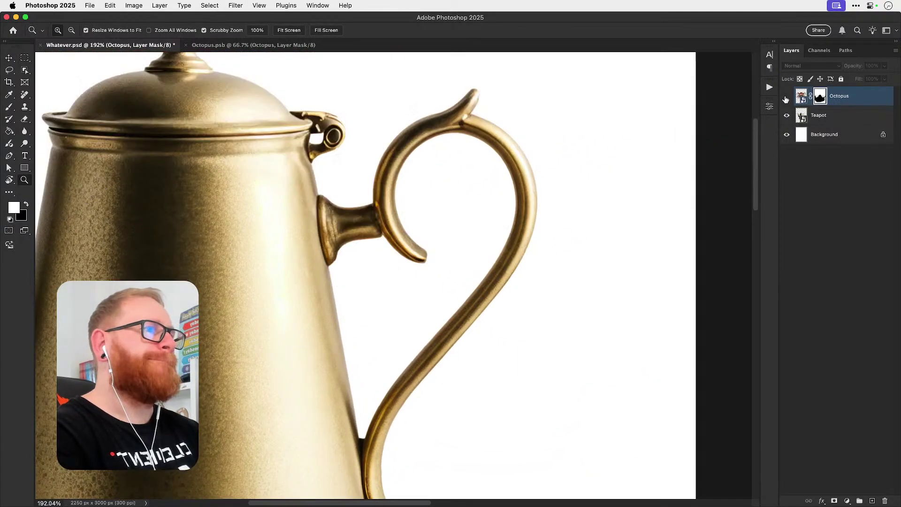
left_click(787, 96)
left_click(359, 252)
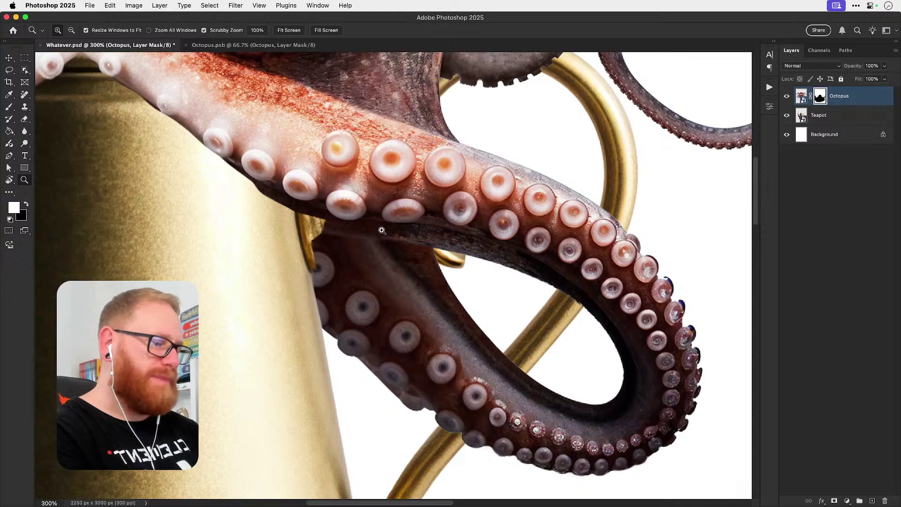
key("b")
key("x")
mouse_move(308, 233)
left_mouse_down()
mouse_move(319, 268)
mouse_move(327, 236)
mouse_move(355, 235)
mouse_move(324, 222)
mouse_move(455, 234)
left_mouse_up()
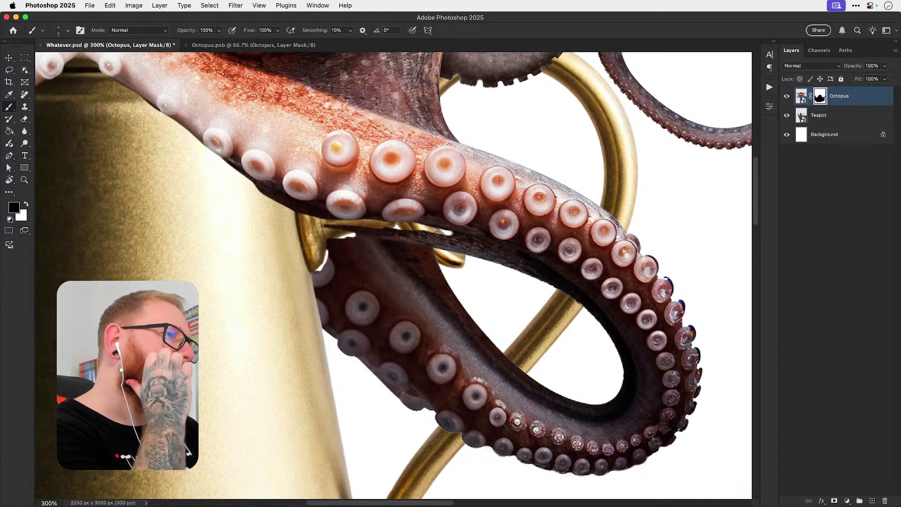
mouse_move(449, 233)
left_mouse_down()
mouse_move(471, 246)
mouse_move(462, 253)
mouse_move(408, 237)
mouse_move(451, 241)
mouse_move(408, 245)
mouse_move(439, 259)
mouse_move(415, 253)
mouse_move(401, 233)
mouse_move(332, 227)
mouse_move(377, 228)
mouse_move(332, 245)
mouse_move(341, 241)
left_mouse_up()
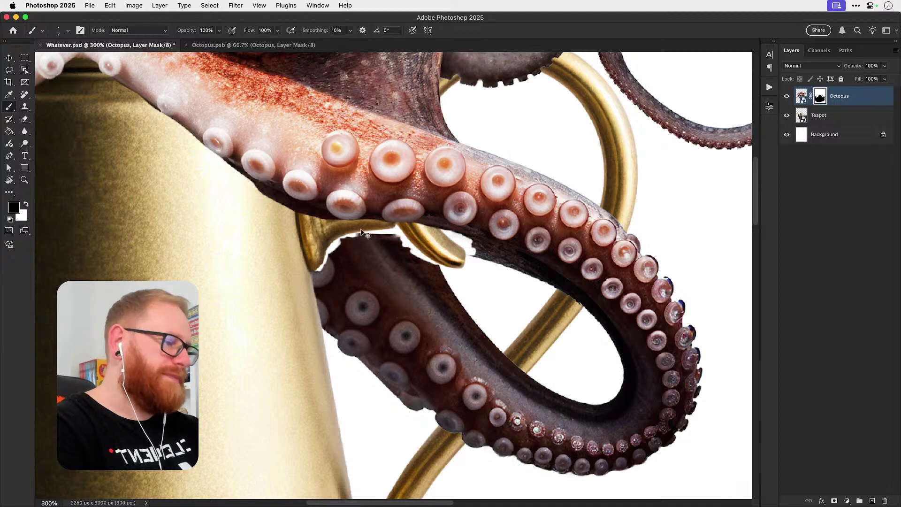
Step: Restore the lower tentacle right up to the bracket and the curled handle end's near edge, painting white on the Octopus mask
key("super+equal")
key("super+equal")
key("x")
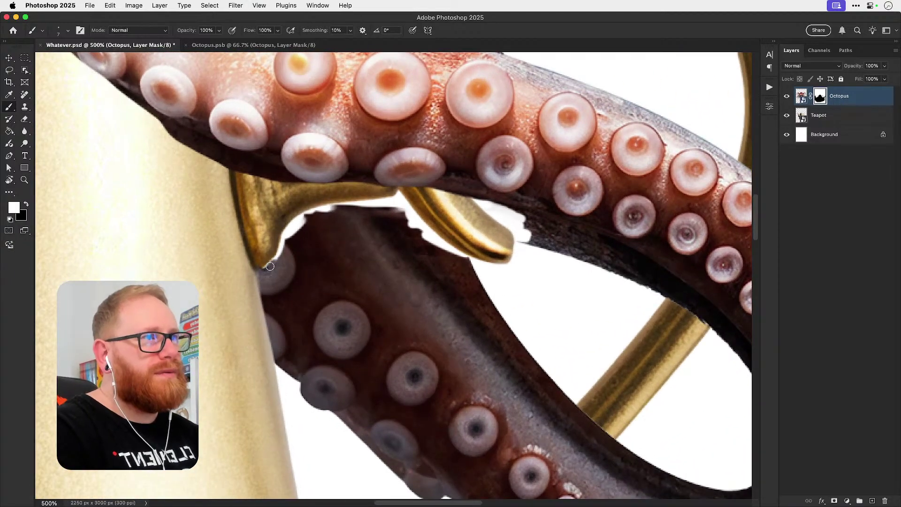
mouse_move(270, 266)
left_mouse_down()
mouse_move(285, 237)
mouse_move(307, 219)
mouse_move(284, 236)
mouse_move(278, 258)
mouse_move(286, 230)
mouse_move(329, 208)
mouse_move(294, 225)
left_mouse_up()
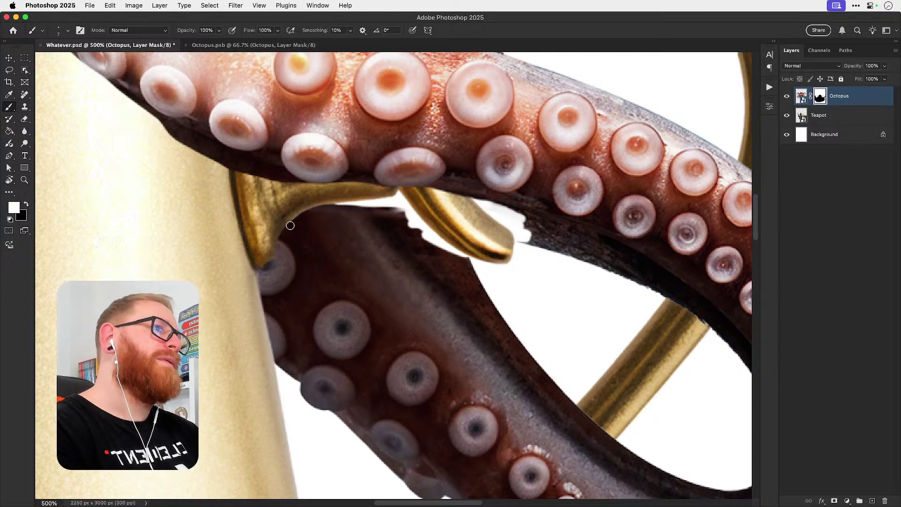
mouse_move(289, 236)
left_mouse_down()
mouse_move(318, 208)
mouse_move(394, 205)
mouse_move(368, 205)
mouse_move(397, 201)
left_mouse_up()
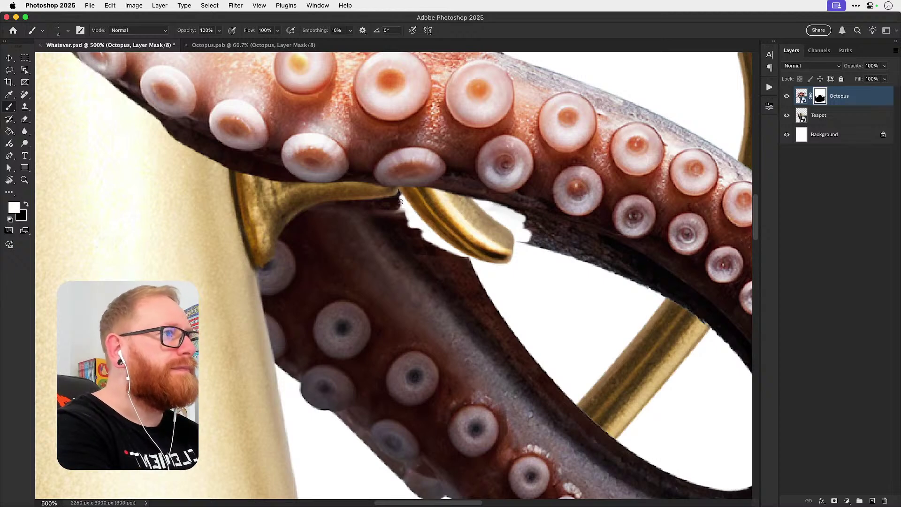
mouse_move(399, 194)
left_mouse_down()
mouse_move(417, 223)
mouse_move(392, 213)
mouse_move(406, 222)
mouse_move(409, 212)
mouse_move(418, 225)
mouse_move(409, 210)
mouse_move(451, 253)
mouse_move(424, 234)
left_mouse_up()
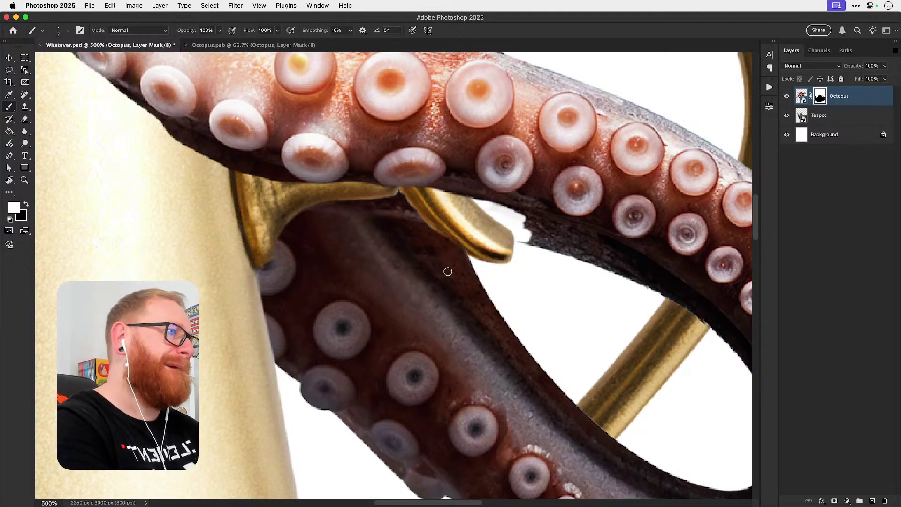
Step: Rotate the canvas to about 72° and fill the gap between the curled handle end and upper tentacle, painting white on the Octopus mask
key("r")
mouse_move(470, 176)
left_mouse_down()
mouse_move(523, 288)
mouse_move(503, 321)
left_mouse_up()
left_click_drag(493, 314, 457, 240)
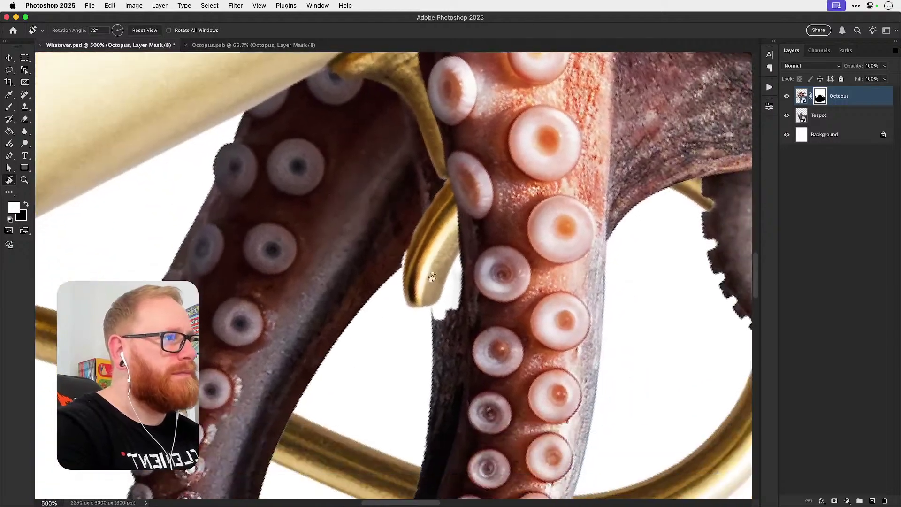
key("z")
left_click(408, 274)
left_click(397, 261)
key("b")
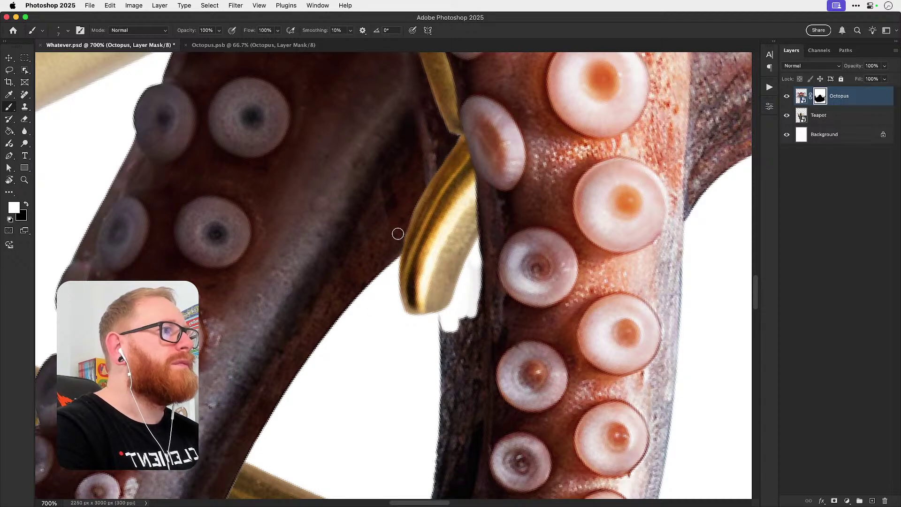
mouse_move(449, 333)
left_mouse_down()
mouse_move(443, 319)
mouse_move(453, 313)
left_mouse_up()
left_click_drag(485, 236, 452, 313)
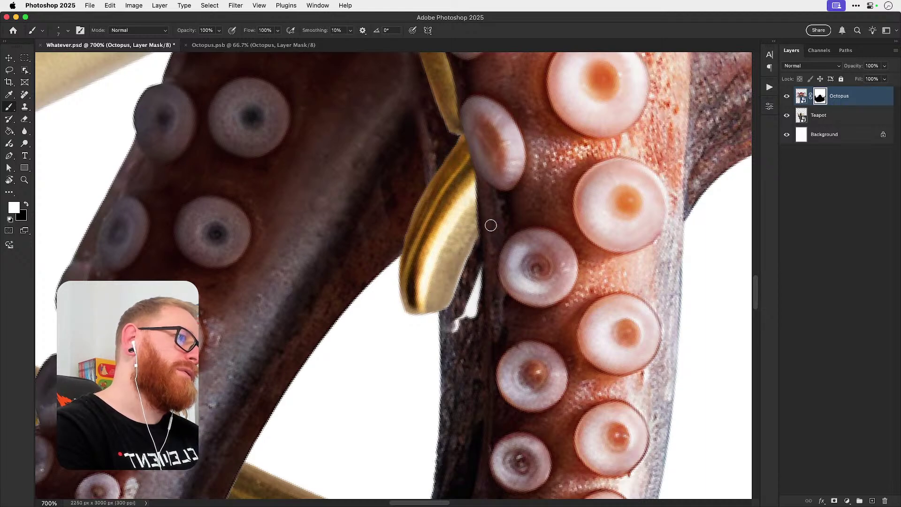
mouse_move(497, 224)
left_mouse_down()
mouse_move(446, 315)
mouse_move(448, 341)
mouse_move(472, 304)
left_mouse_up()
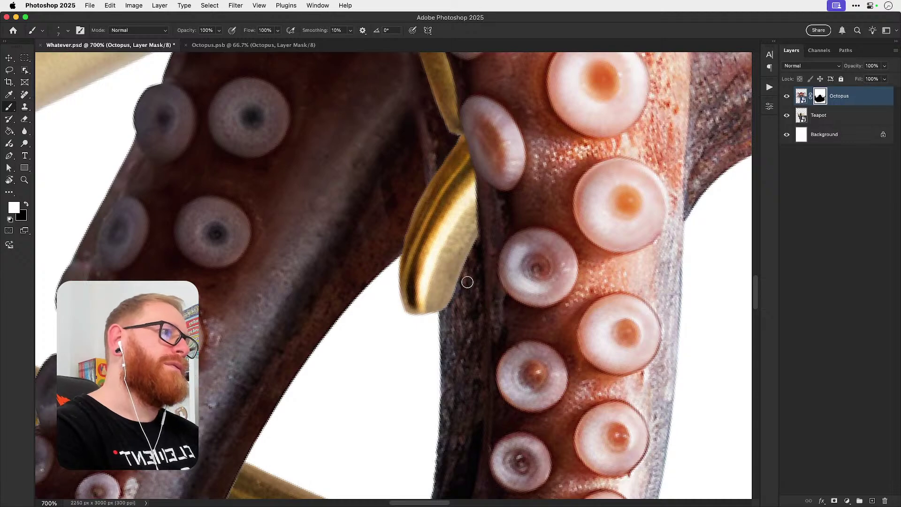
Step: Reset the canvas rotation and review the composite at 100% zoom
key("r")
left_click(145, 30)
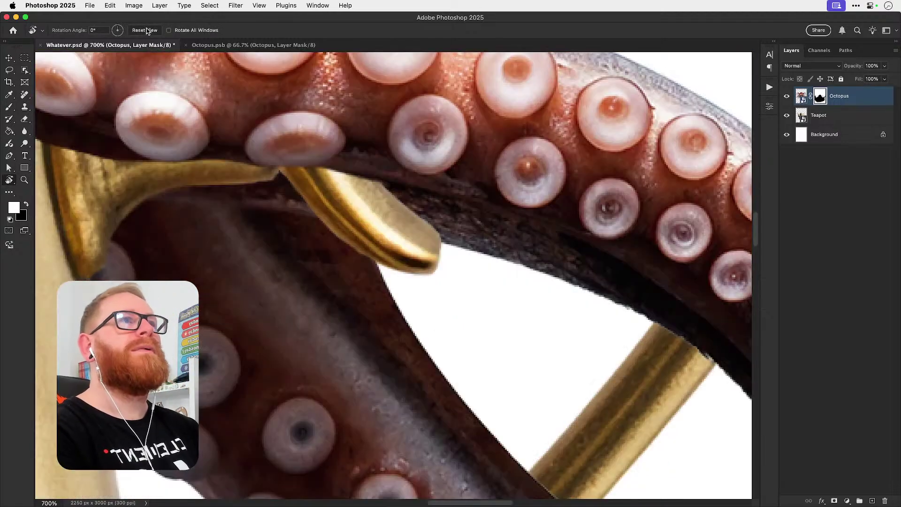
key("super+1")
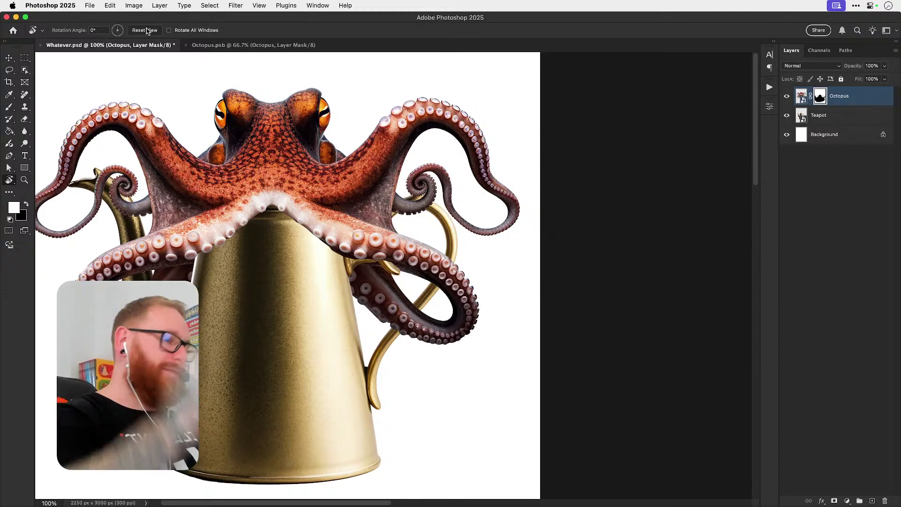
Step: Restore the tiny gap where the handle bracket meets the curled handle end, painting white with a smaller brush on the Octopus mask
key("z")
left_click_drag(373, 266, 403, 263)
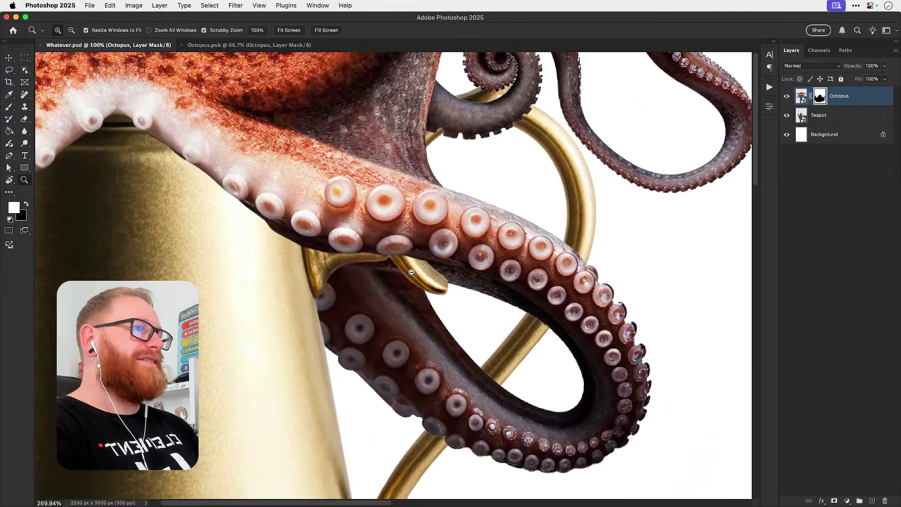
key("v")
key("b")
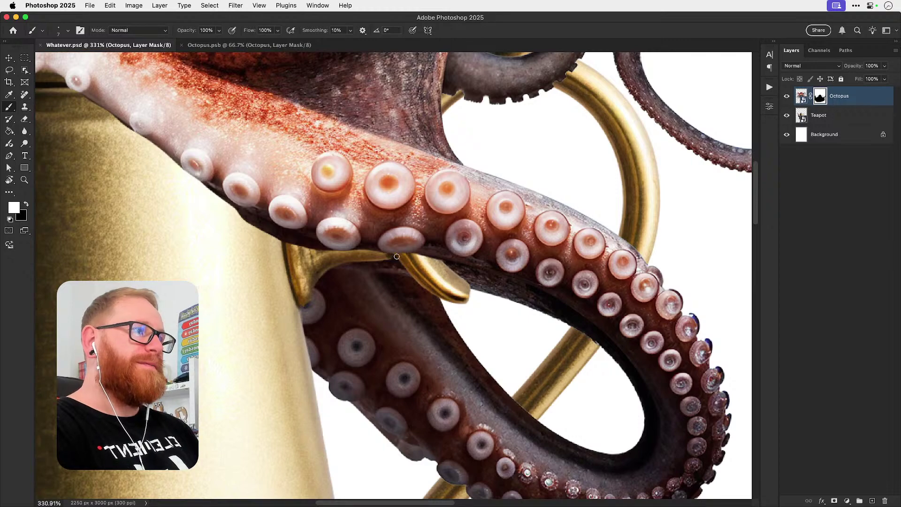
key("x")
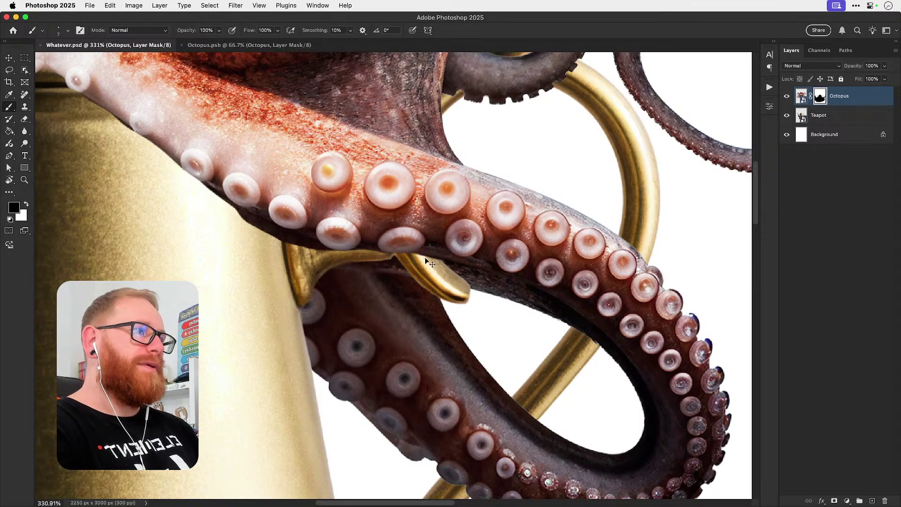
key("v")
key("super+equal")
key("super+equal")
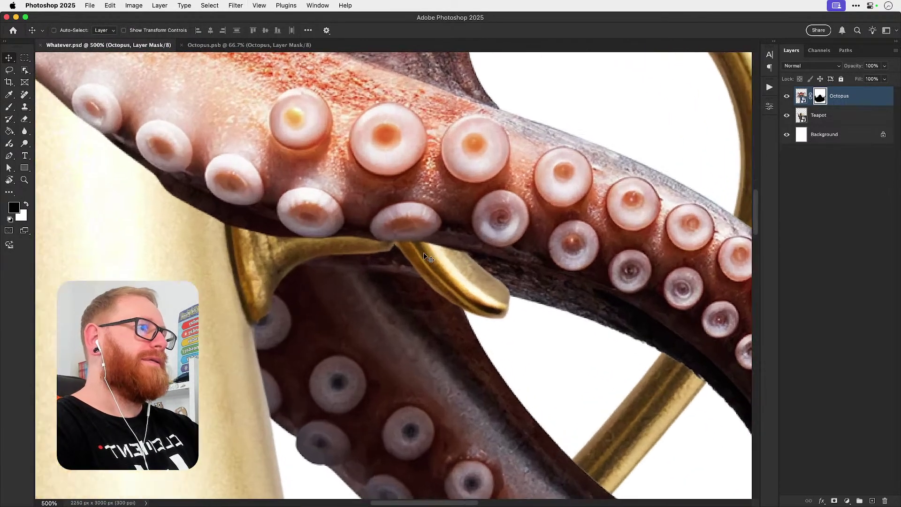
key("super+equal")
key("b")
key("super+equal")
key("super+equal")
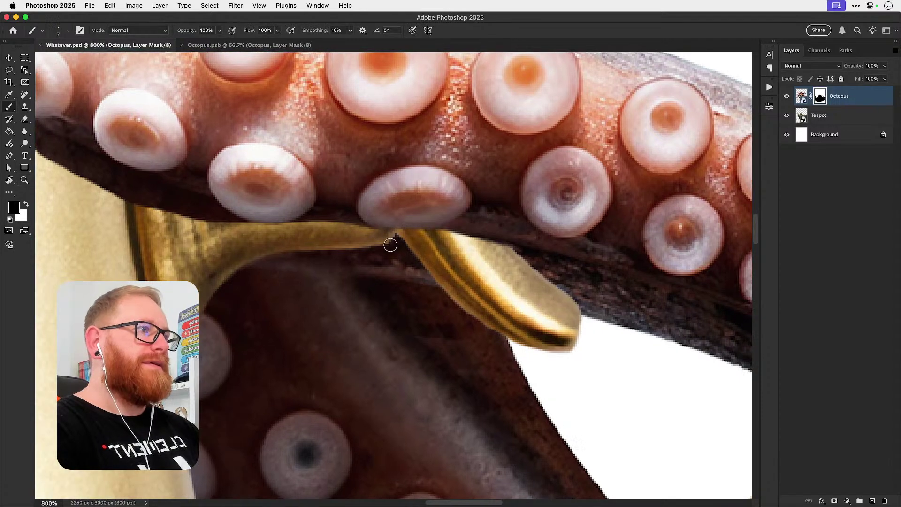
key("bracketleft")
key("bracketleft")
key("bracketleft")
key("bracketleft")
key("x")
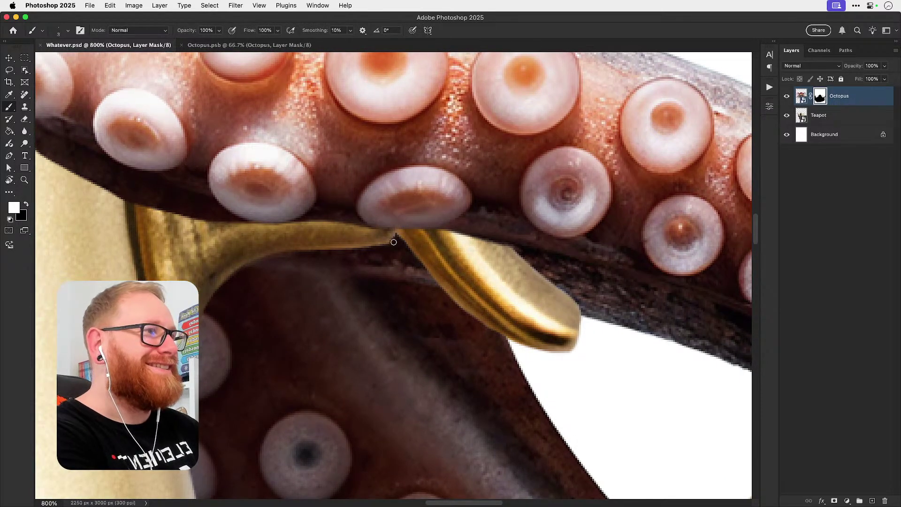
mouse_move(397, 240)
left_mouse_down()
mouse_move(377, 244)
mouse_move(397, 237)
left_mouse_up()
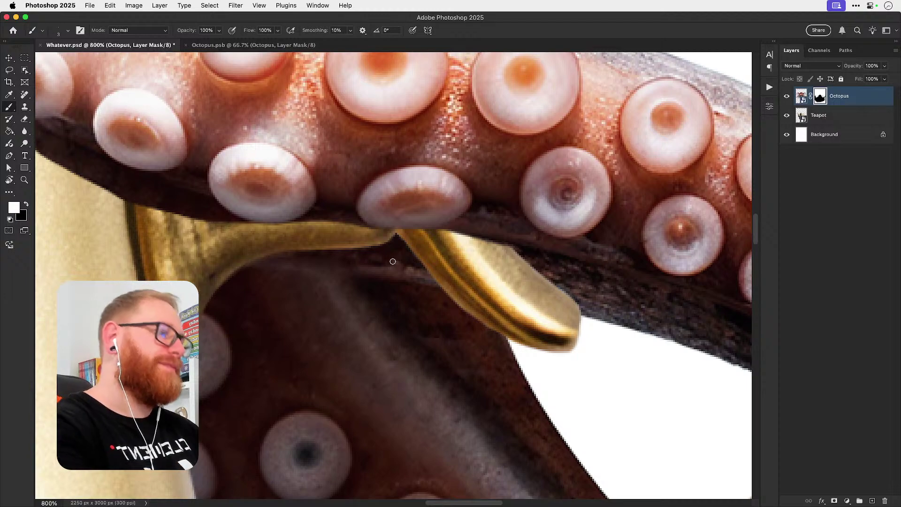
key("v")
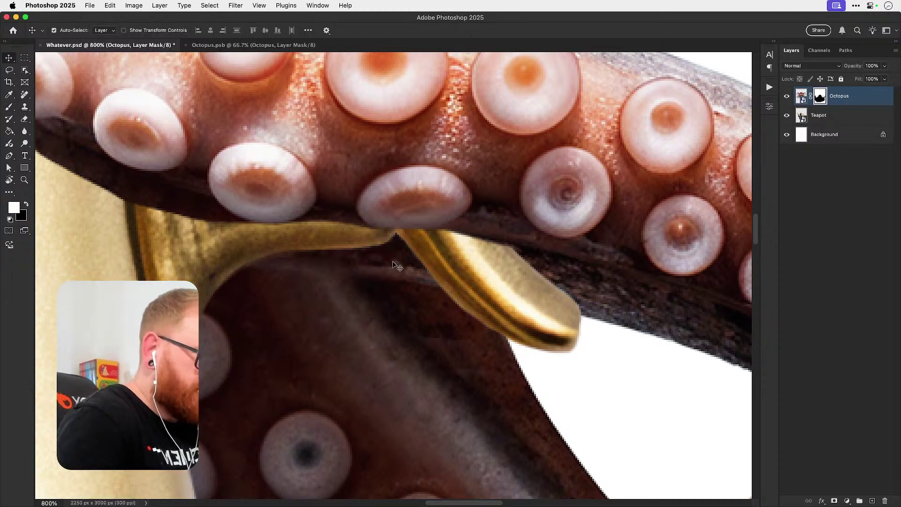
Step: Rotate the canvas to 56° and clean the suckered outer edge of the handle-side lower tentacle, painting black on the Octopus mask
key("super+0")
key("z")
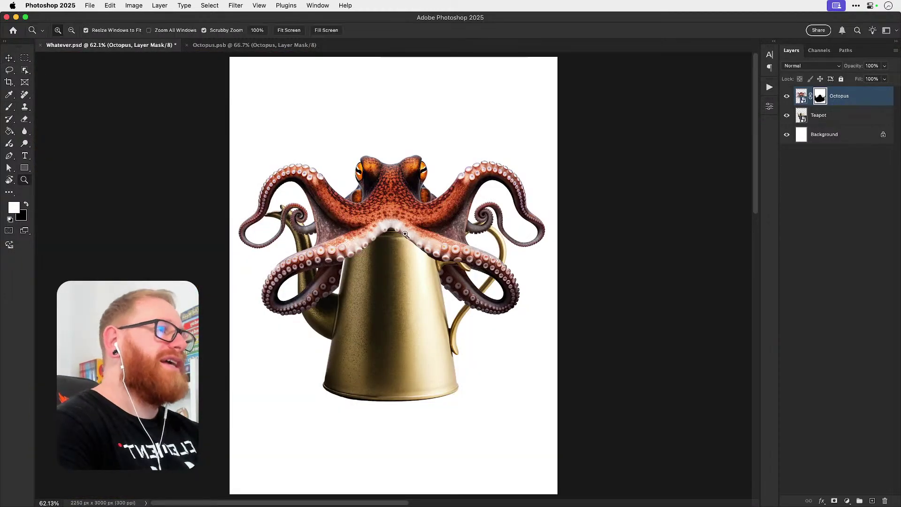
left_click_drag(389, 261, 408, 263)
mouse_move(216, 278)
left_mouse_down()
mouse_move(258, 279)
mouse_move(220, 279)
left_mouse_up()
key("v")
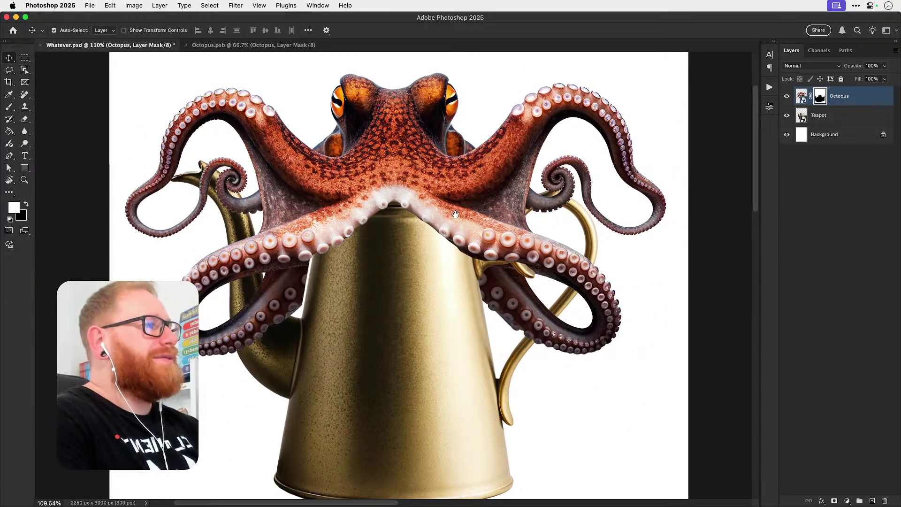
left_click_drag(454, 213, 337, 177)
key("z")
mouse_move(386, 272)
left_mouse_down()
mouse_move(439, 274)
mouse_move(408, 281)
mouse_move(376, 254)
mouse_move(361, 258)
mouse_move(370, 259)
left_mouse_up()
key("r")
key("z")
key("b")
key("x")
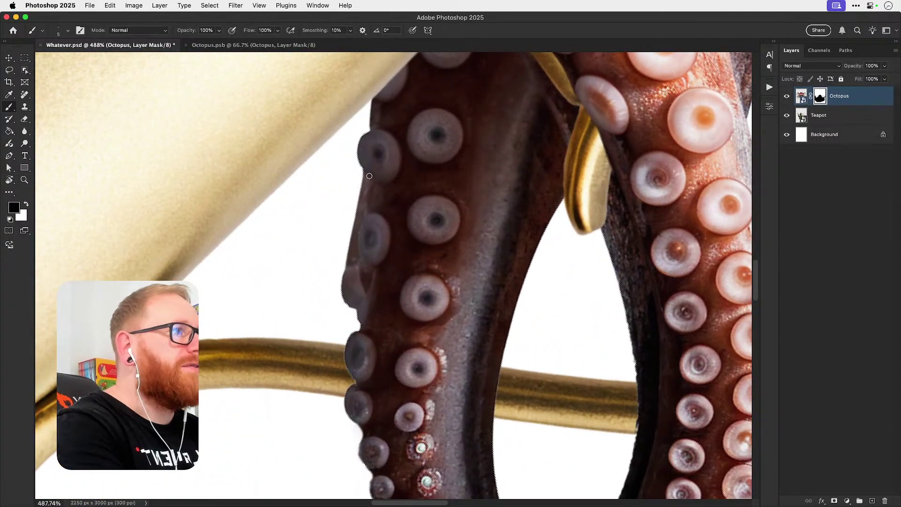
mouse_move(365, 180)
left_mouse_down()
mouse_move(356, 256)
mouse_move(342, 269)
mouse_move(350, 253)
mouse_move(343, 309)
left_mouse_up()
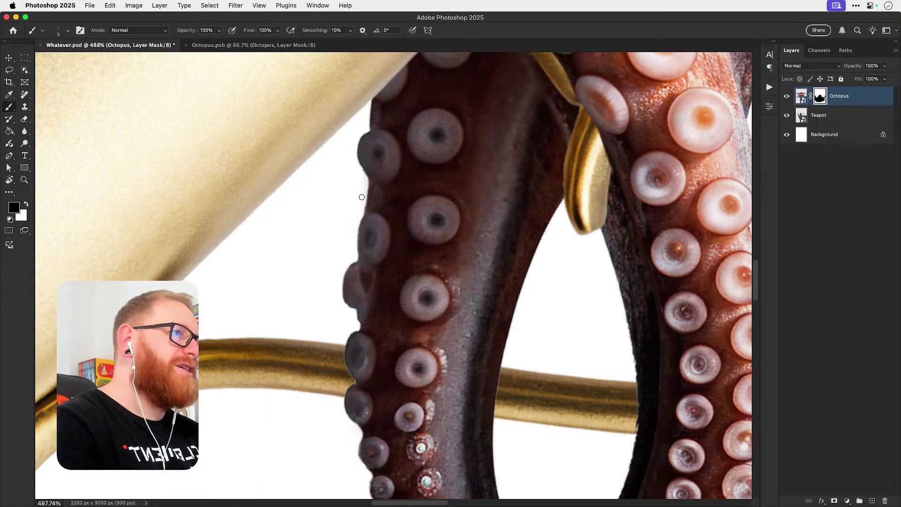
left_click_drag(374, 264, 380, 162)
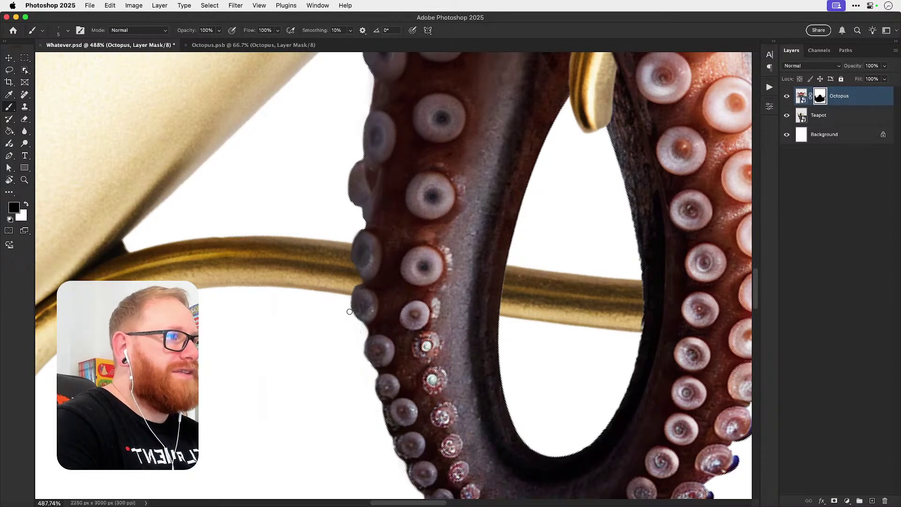
mouse_move(369, 365)
left_mouse_down()
mouse_move(353, 225)
mouse_move(369, 365)
left_mouse_up()
Step: Reset the canvas rotation and fill the white gap between the spout-side lower tentacle and teapot body, painting white on the Octopus mask
key("r")
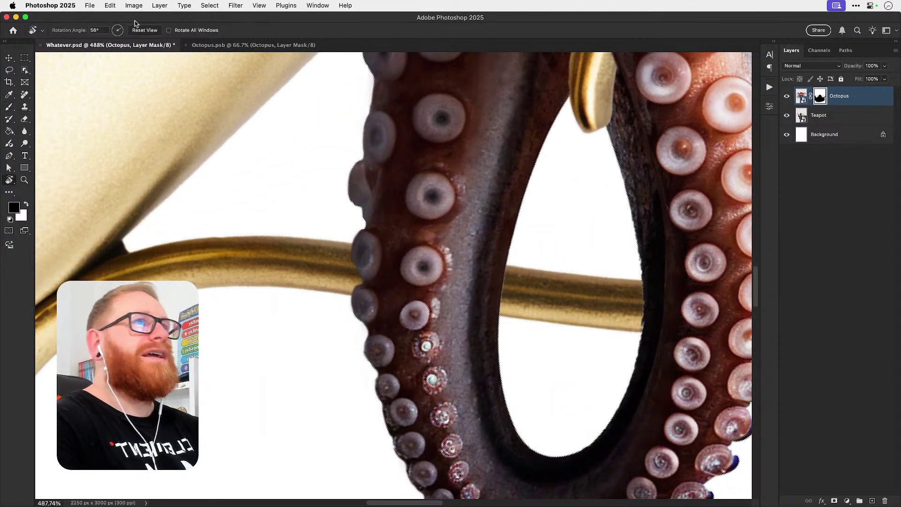
left_click(147, 30)
key("super+1")
key("v")
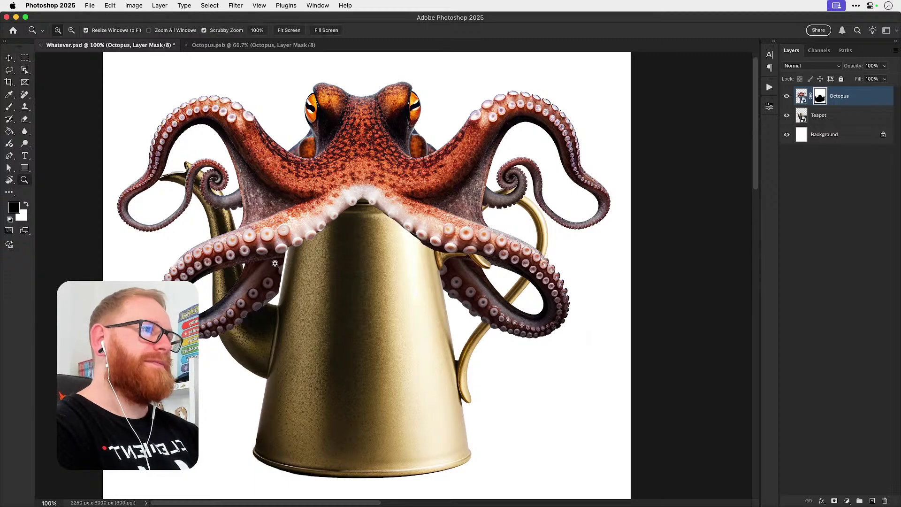
key("b")
scroll(272, 265, "up", 2)
key("x")
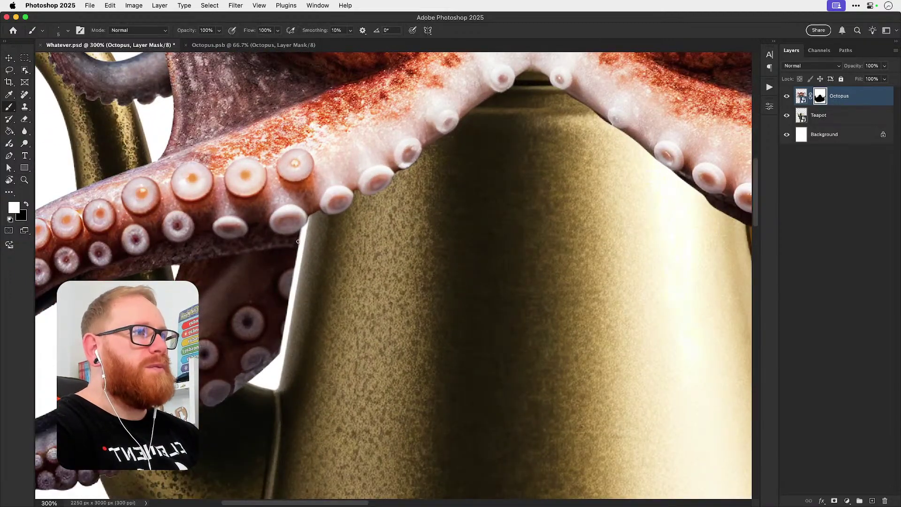
left_click_drag(298, 242, 299, 244)
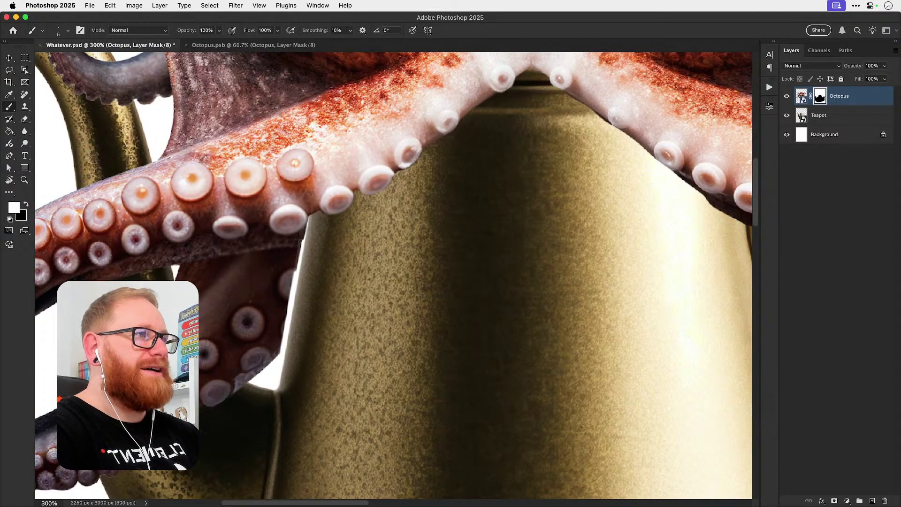
mouse_move(303, 239)
left_mouse_down()
mouse_move(308, 233)
mouse_move(294, 286)
left_mouse_up()
left_click_drag(306, 220, 297, 293)
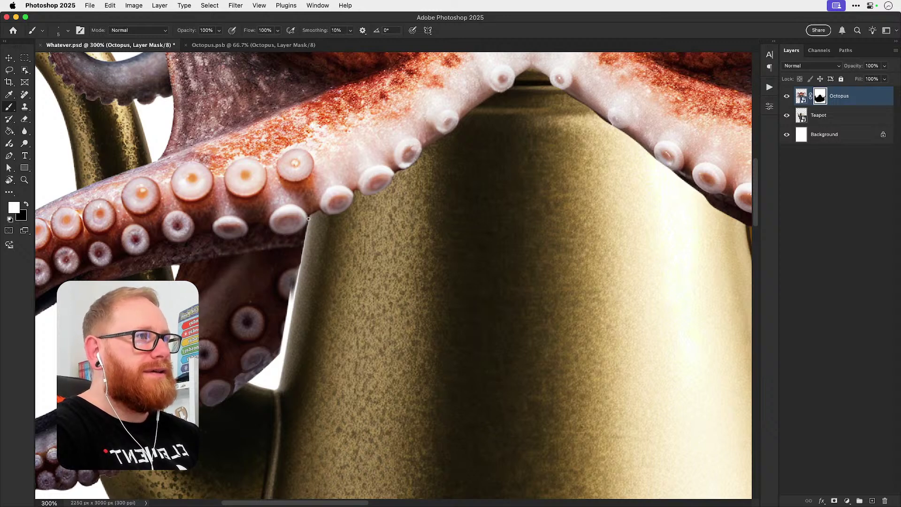
mouse_move(308, 219)
left_mouse_down()
mouse_move(286, 321)
mouse_move(300, 257)
left_mouse_up()
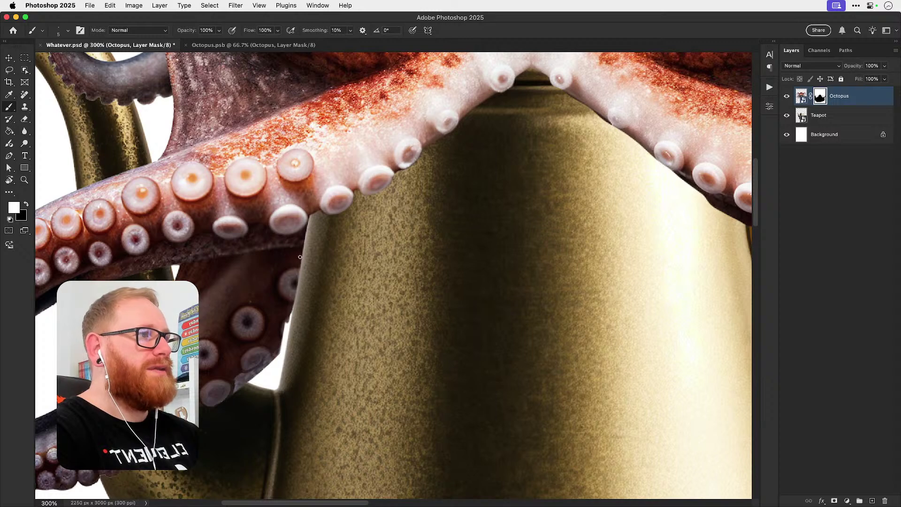
mouse_move(278, 350)
left_mouse_down()
mouse_move(286, 330)
mouse_move(282, 344)
left_mouse_up()
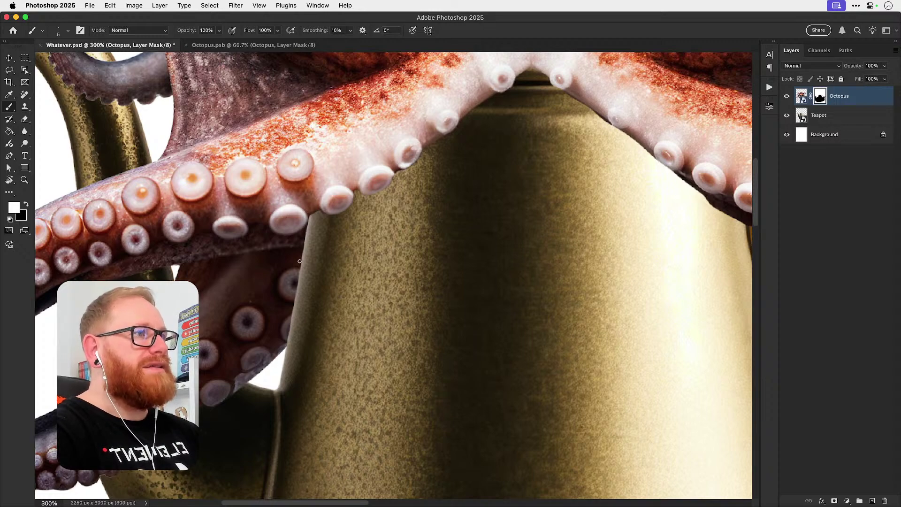
key("v")
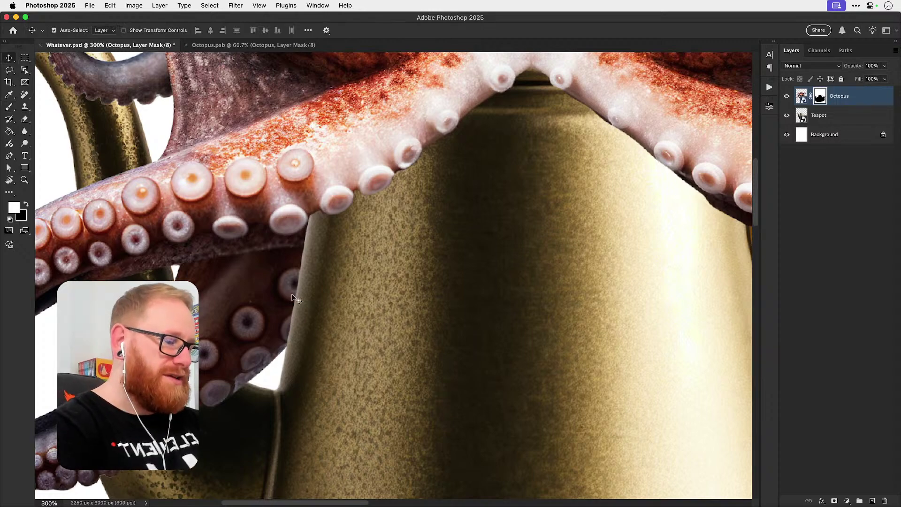
Step: Fit the whole composite in view and save the document
key("super+0")
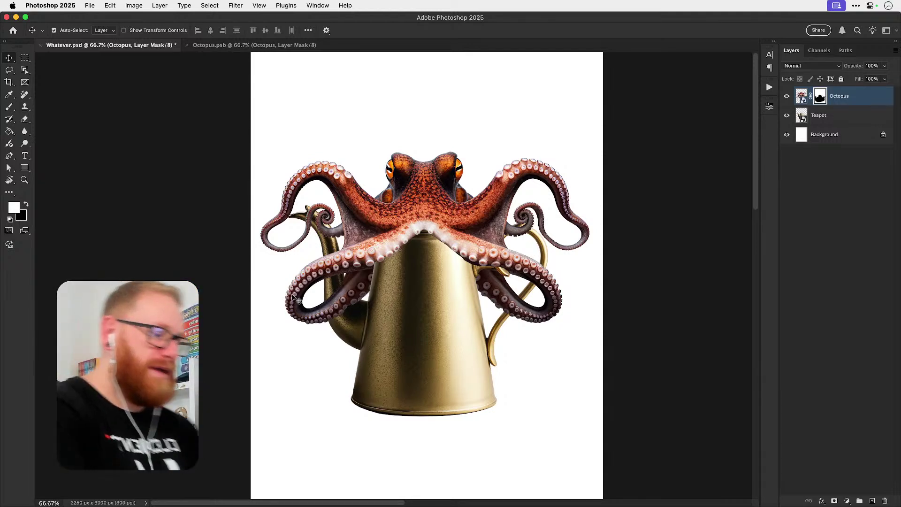
key("super+0")
key("super+s")
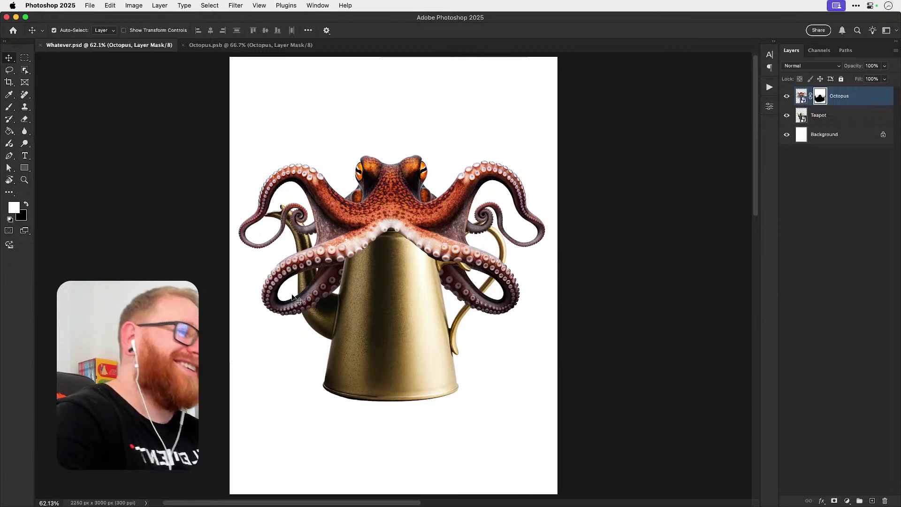
Step: Try to trim the dark edge along the teapot's base by rotating the canvas and painting black on the Octopus mask
left_click_drag(372, 354, 390, 261)
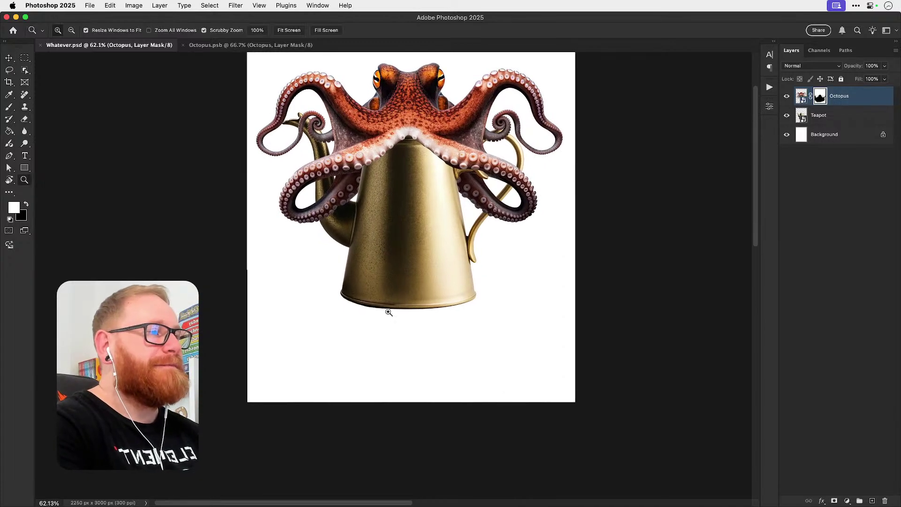
left_click_drag(374, 312, 401, 313)
key("r")
mouse_move(457, 244)
left_mouse_down()
mouse_move(448, 220)
mouse_move(410, 186)
mouse_move(396, 189)
left_mouse_up()
key("x")
key("b")
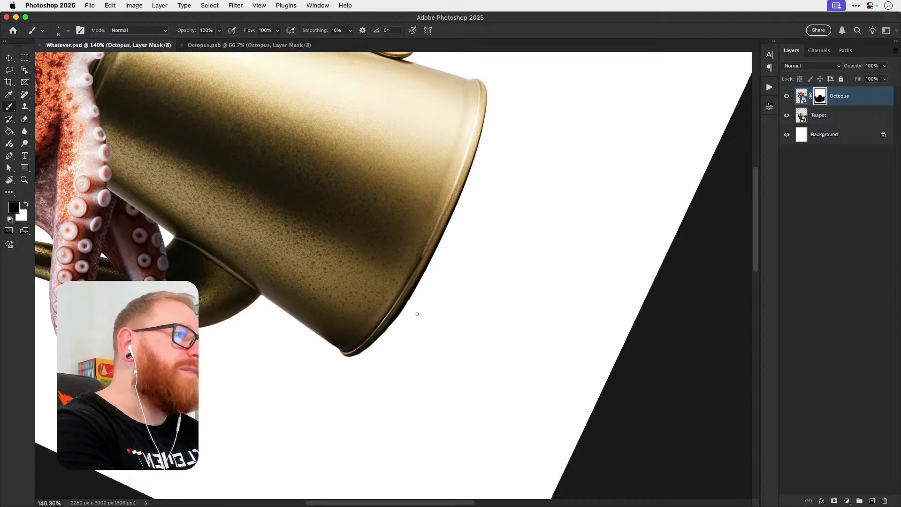
left_click_drag(417, 296, 425, 275)
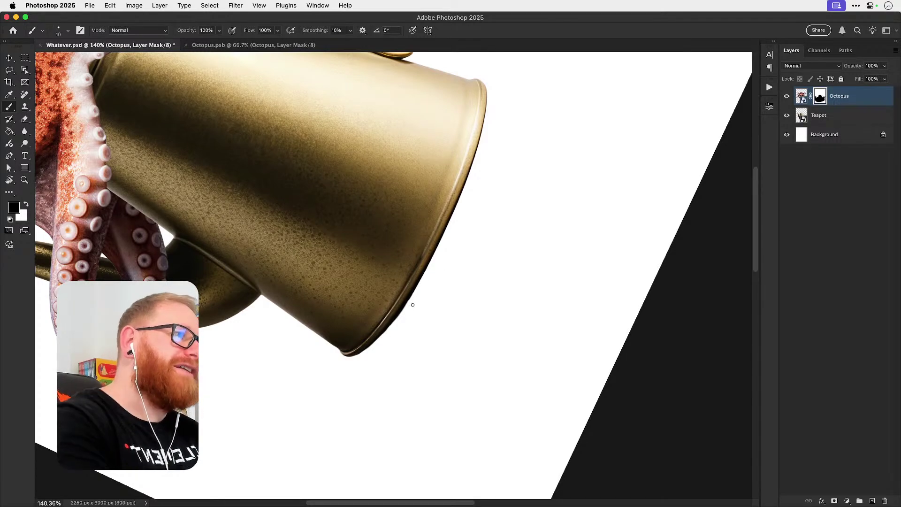
key("r")
mouse_move(395, 322)
left_mouse_down()
mouse_move(421, 300)
mouse_move(411, 279)
left_mouse_up()
key("b")
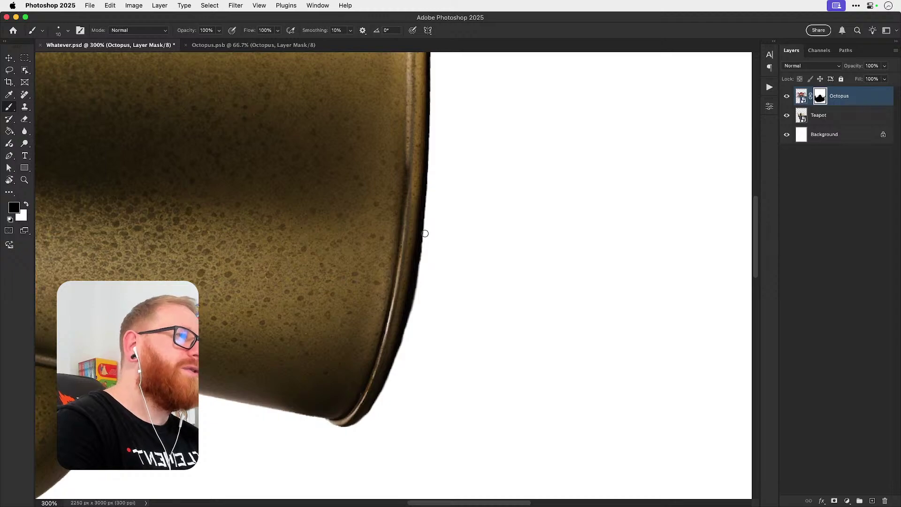
Step: Open the Teapot smart object's contents and paint black on its layer mask along the base's dark lower edge
left_click(819, 115)
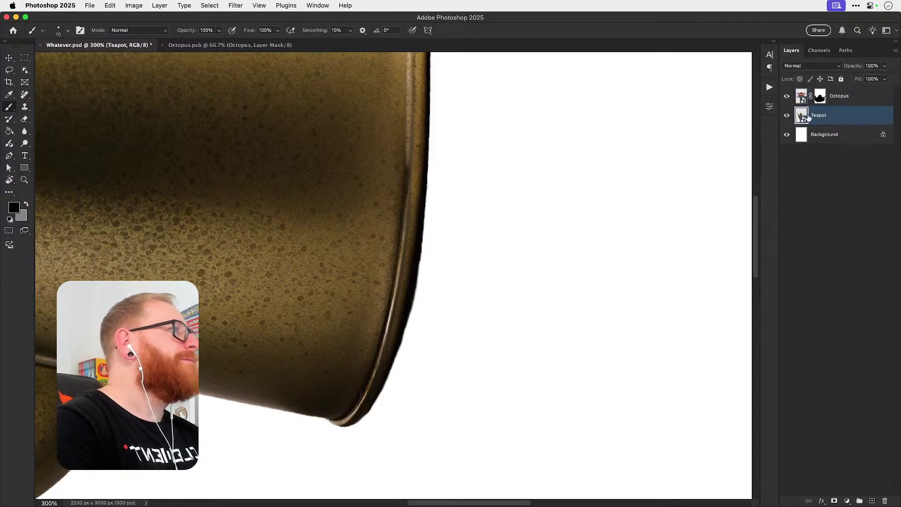
double_click(800, 116)
key("z")
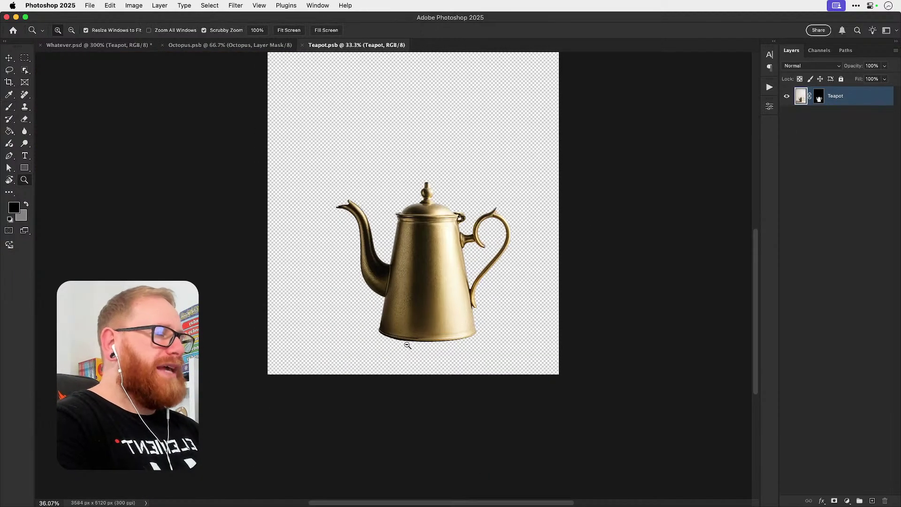
left_click_drag(408, 342, 408, 176)
key("r")
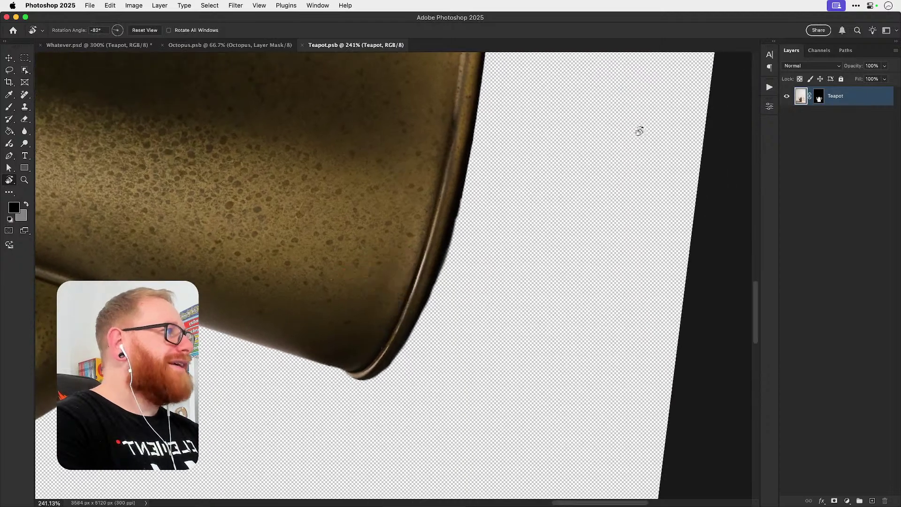
left_click(818, 97)
key("b")
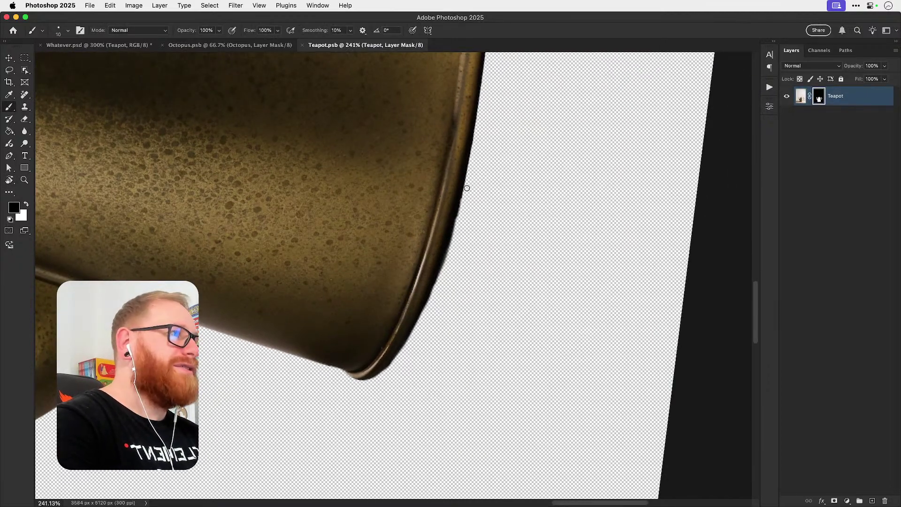
left_click_drag(466, 188, 443, 290)
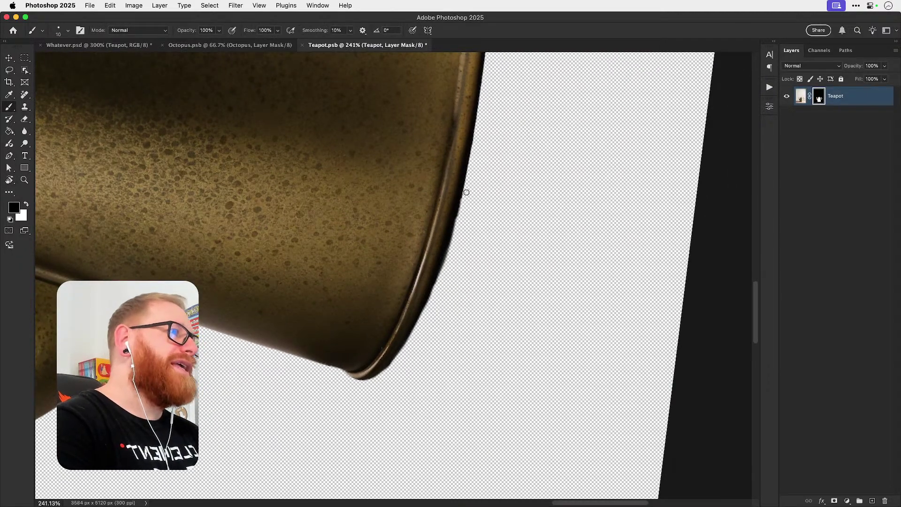
Step: Trace the curved outer rim around the teapot base's spout-side corner with a Pen tool path
key("p")
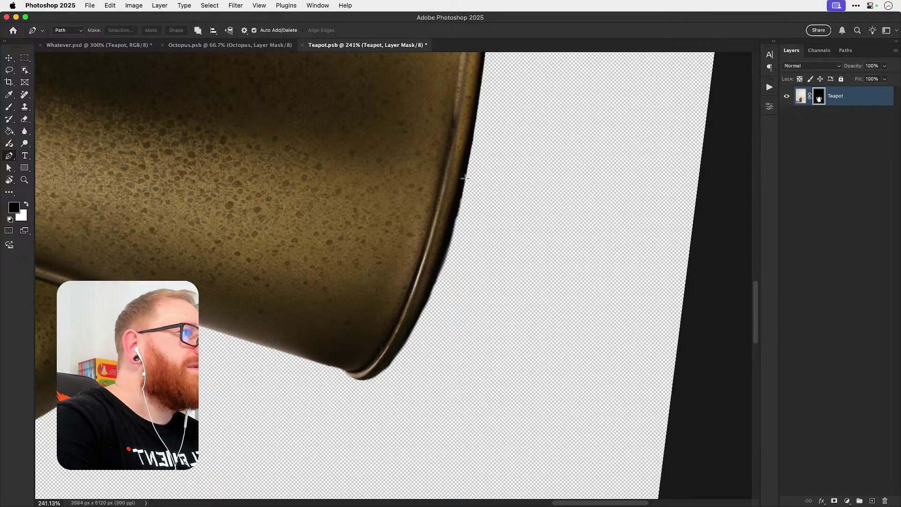
left_click(464, 178)
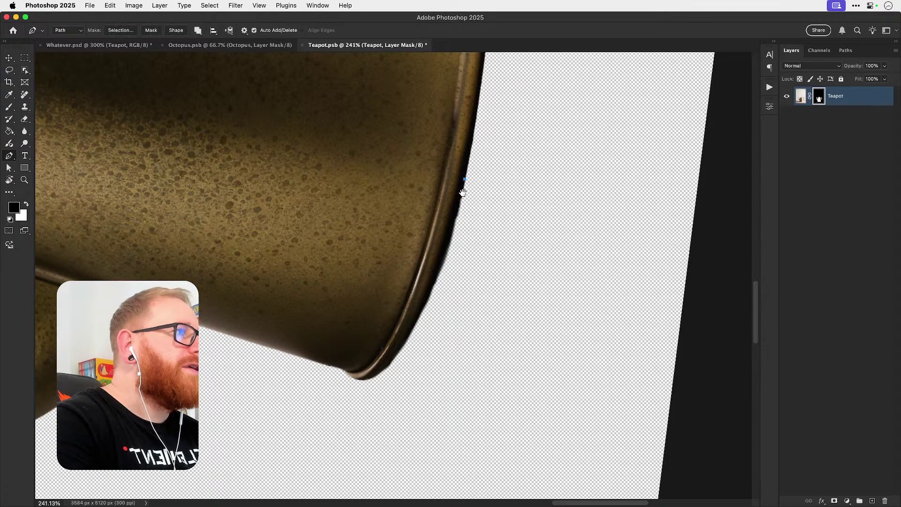
scroll(460, 187, "down", 4)
scroll(460, 188, "left", 3)
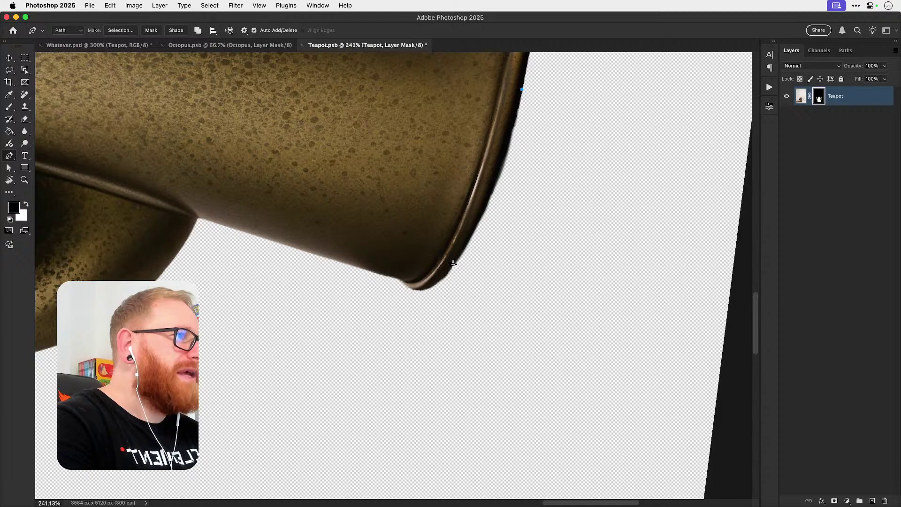
left_click_drag(453, 264, 404, 332)
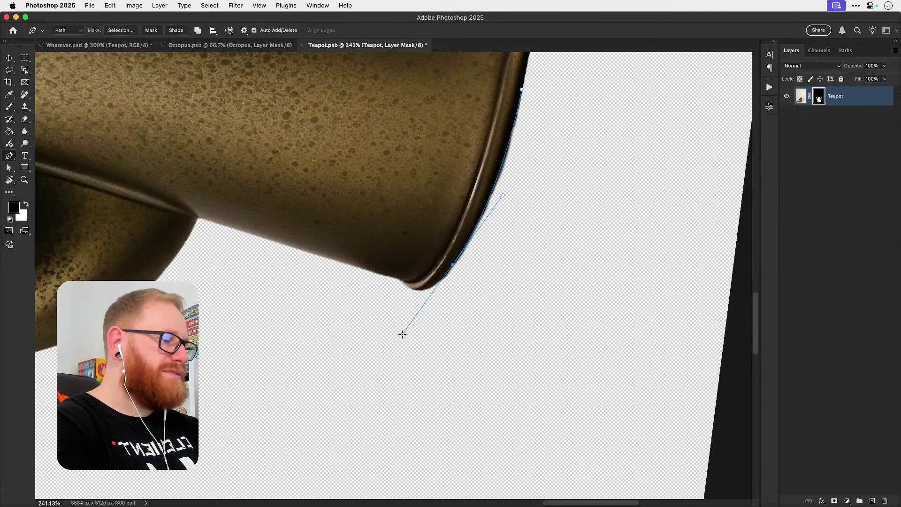
key("super+equal")
key("super+equal")
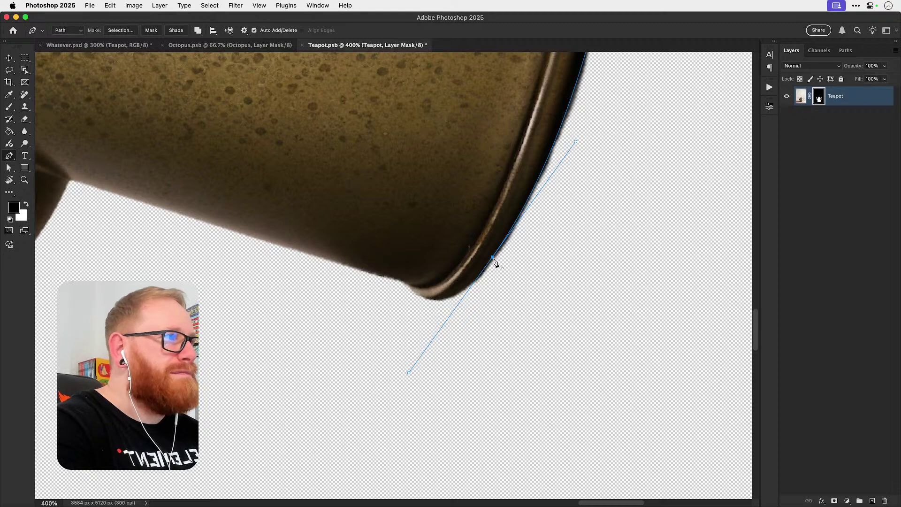
left_click(492, 258, "alt")
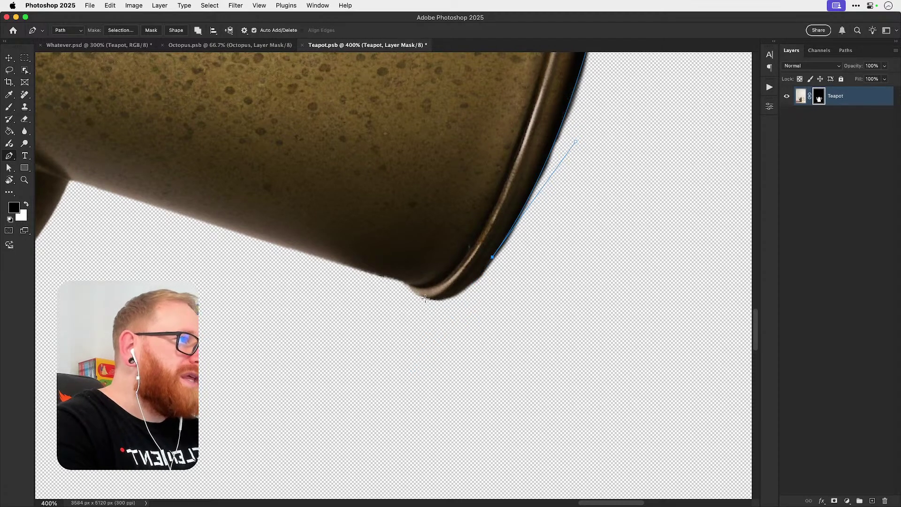
left_click_drag(425, 299, 385, 292)
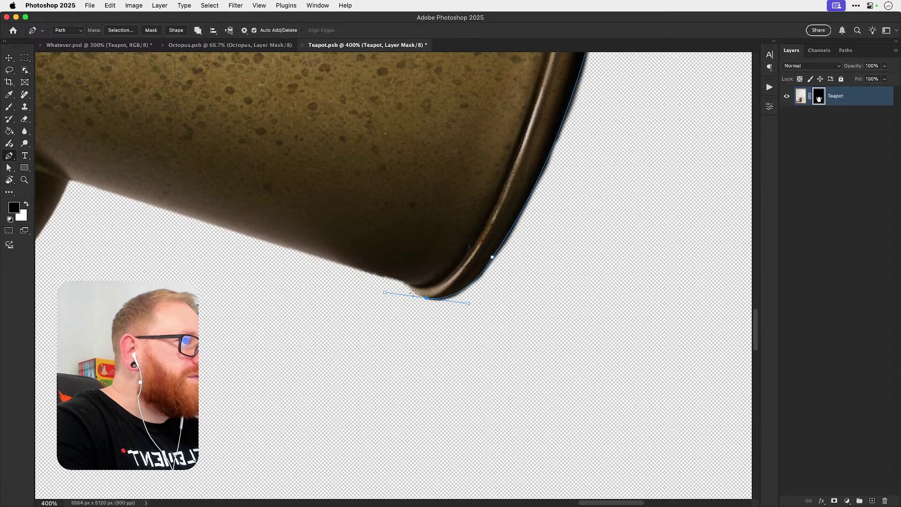
Step: Close the path through the empty area outside the base rim and convert it to a selection
left_click(426, 298, "alt")
left_click(404, 304)
left_click_drag(408, 333, 437, 342)
left_click_drag(460, 338, 467, 336)
key("super+minus")
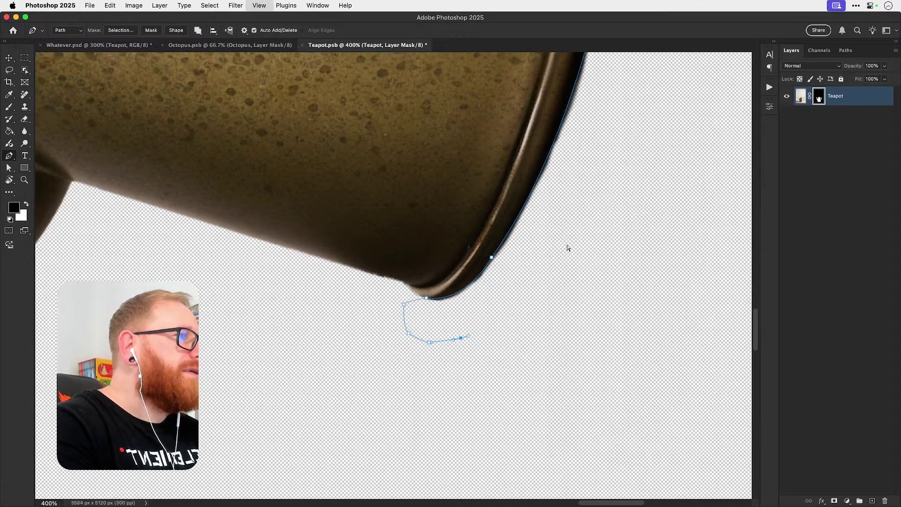
key("super+minus")
key("super+minus")
left_click(485, 221)
left_click(447, 199)
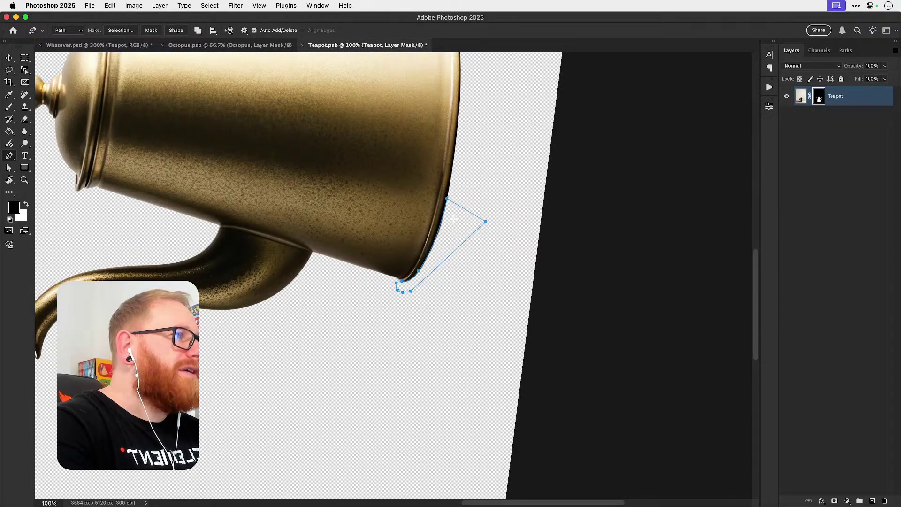
right_click(454, 218)
left_click(463, 265)
Step: Trim the dark edge of the base rim inside the selection, painting black on the Teapot mask with a 45 px brush
key("super+equal")
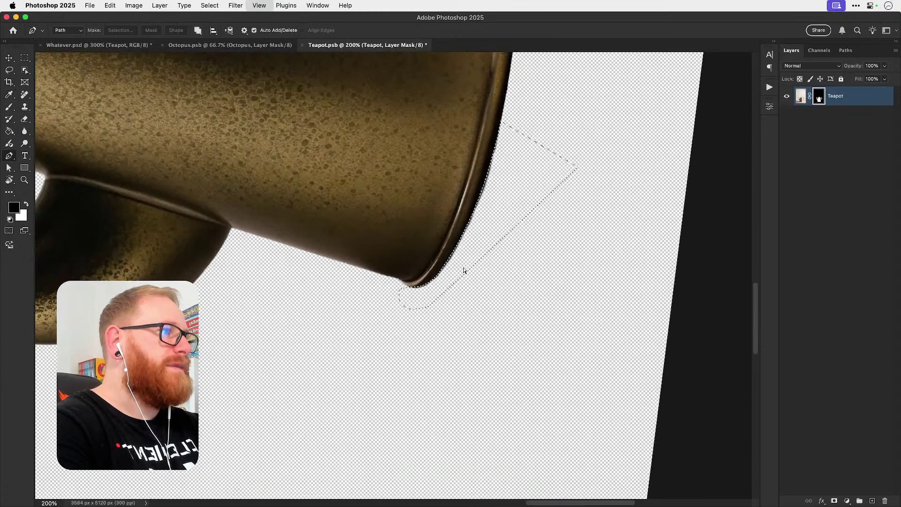
key("super+equal")
key("x")
key("x")
key("b")
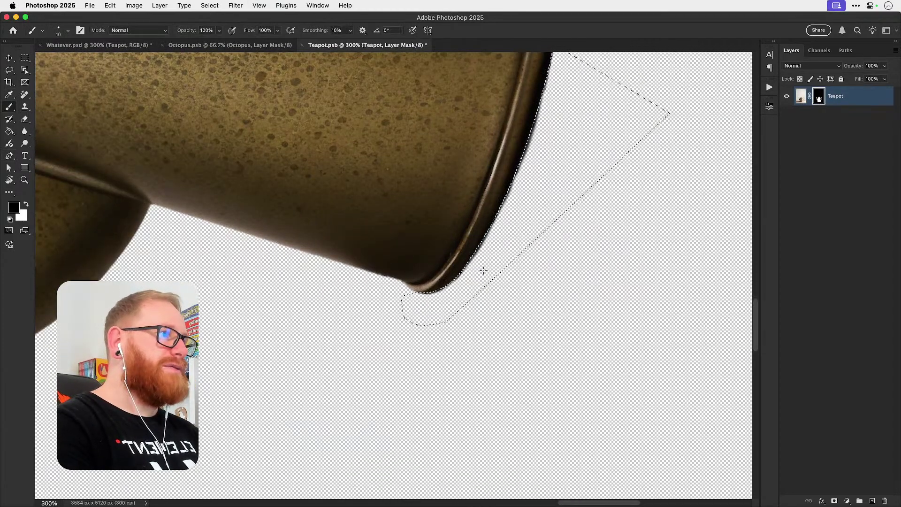
key("bracketright")
key("bracketright")
key("bracketright")
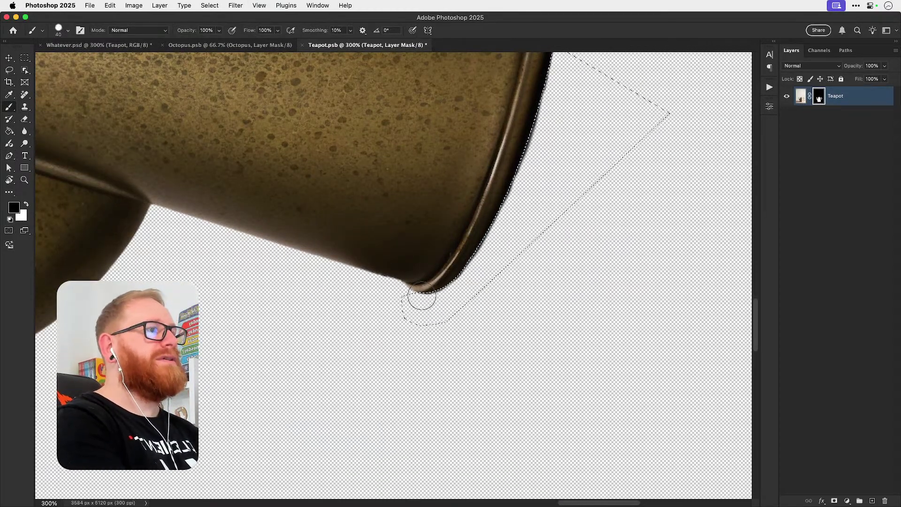
key("bracketright")
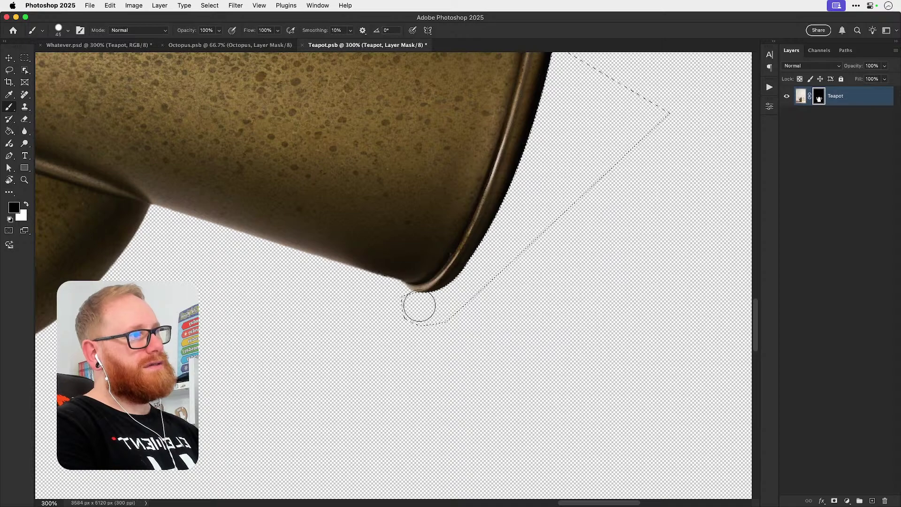
scroll(539, 195, "up", 5)
scroll(540, 195, "right", 2)
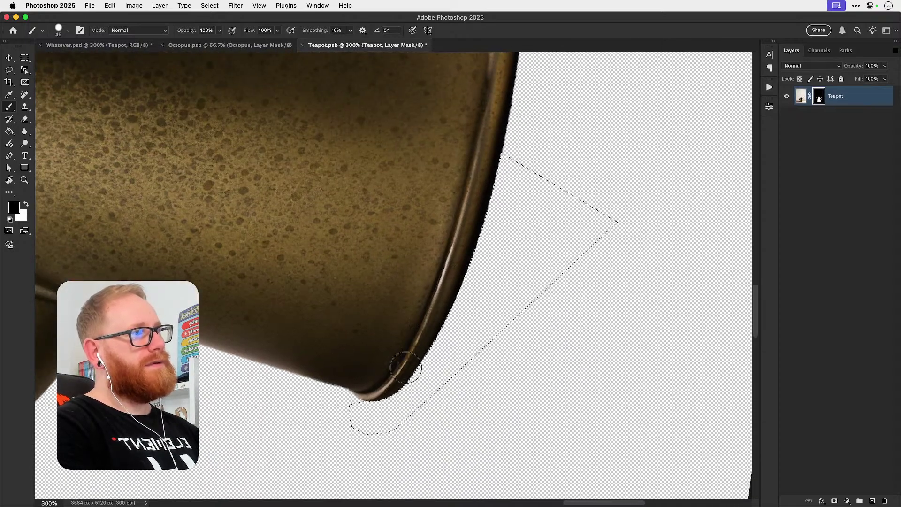
Step: Clear the selection and reset the canvas rotation
key("super+d")
key("r")
left_click(150, 34)
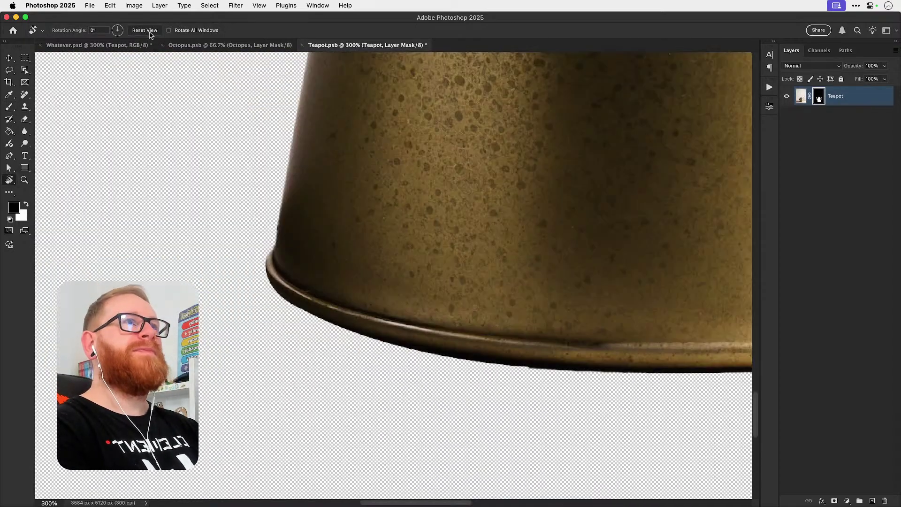
Step: Smooth the small notch in the base's lower edge, painting on the Teapot mask with a very fine brush
key("v")
left_click_drag(536, 350, 436, 296)
key("z")
left_click(453, 324)
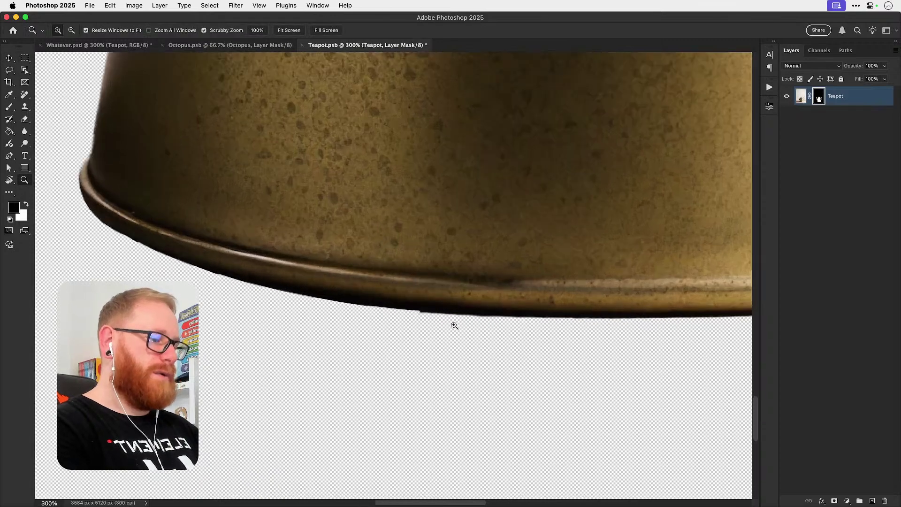
left_click(452, 324)
key("b")
key("bracketleft")
key("bracketleft")
key("bracketleft")
key("bracketleft")
key("bracketleft")
key("bracketleft")
key("bracketleft")
key("bracketleft")
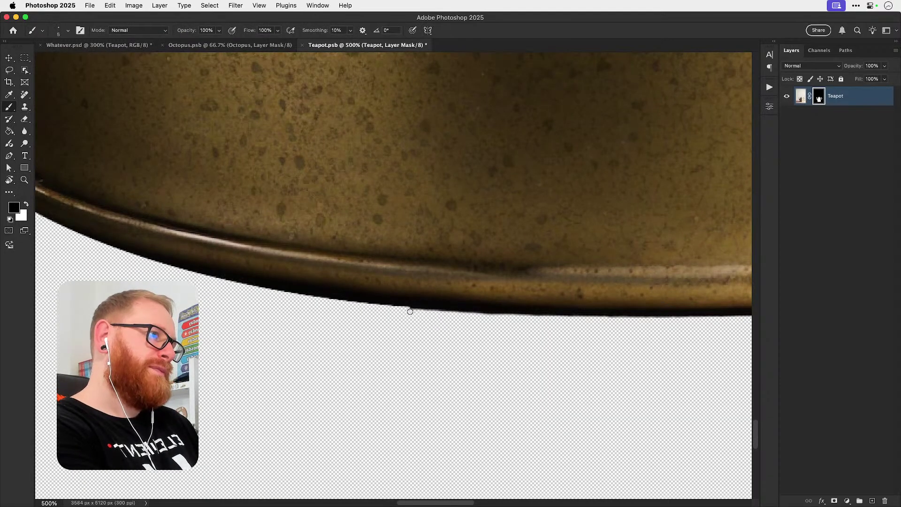
key("x")
key("x")
key("x")
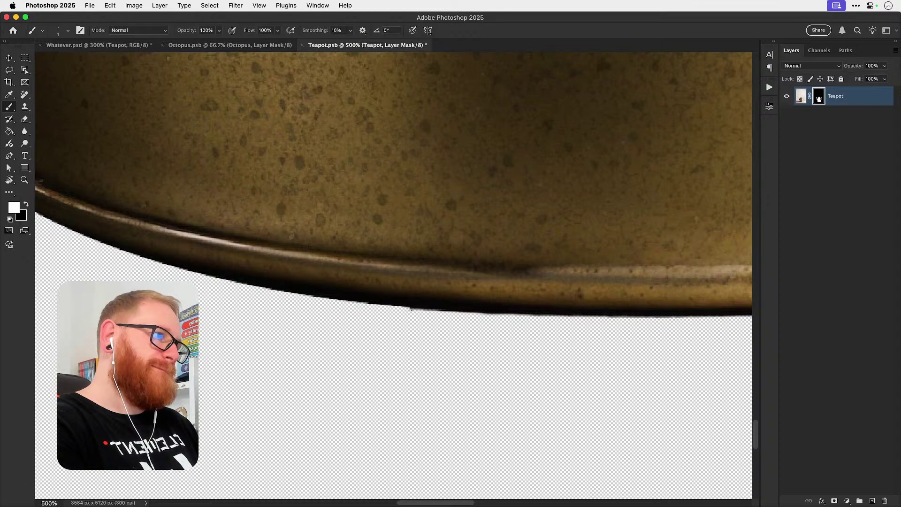
key("x")
key("v")
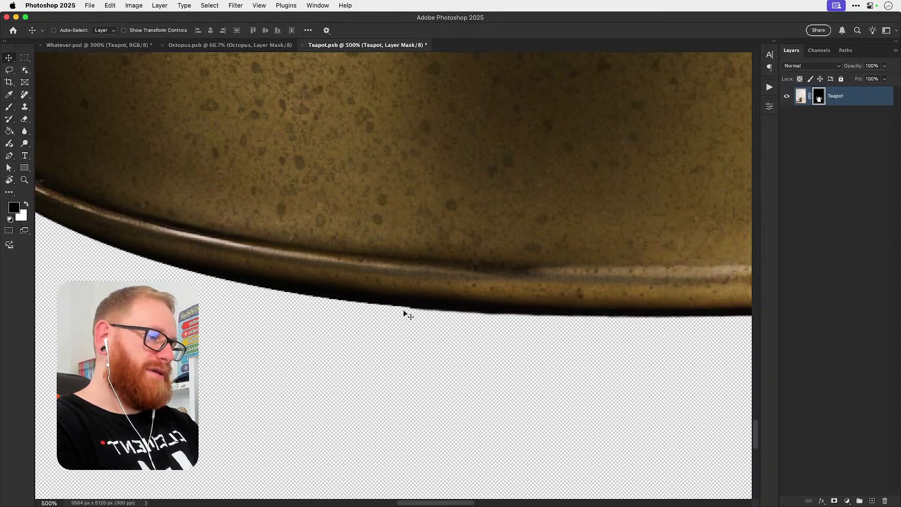
Step: Save and close Teapot.psb with the edited mask
key("super+0")
key("super+s")
key("super+w")
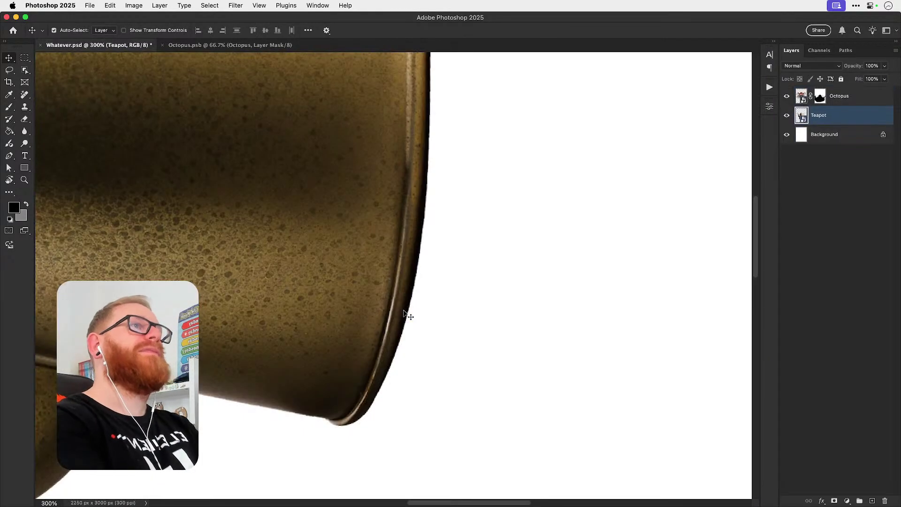
Step: Fit the whole composite in view, reset its canvas rotation and save Whatever.psd
key("super+0")
key("r")
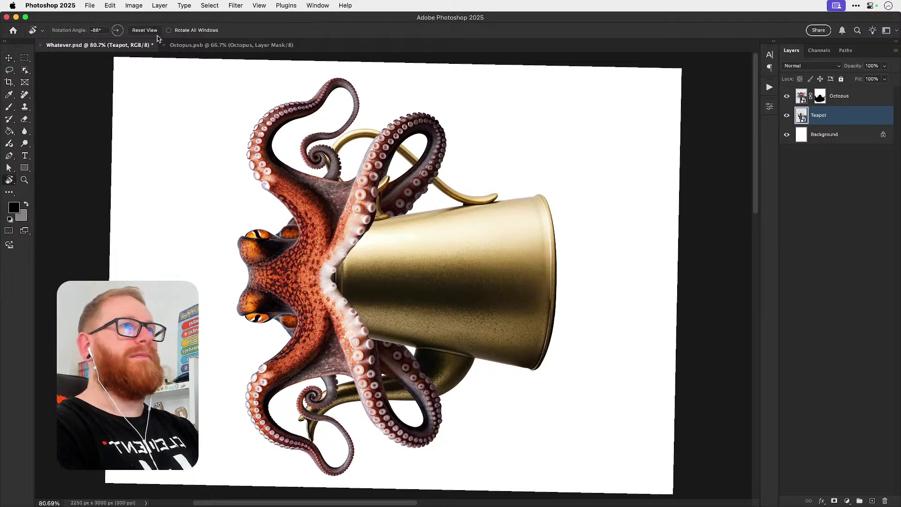
left_click(141, 31)
key("v")
key("super+s")
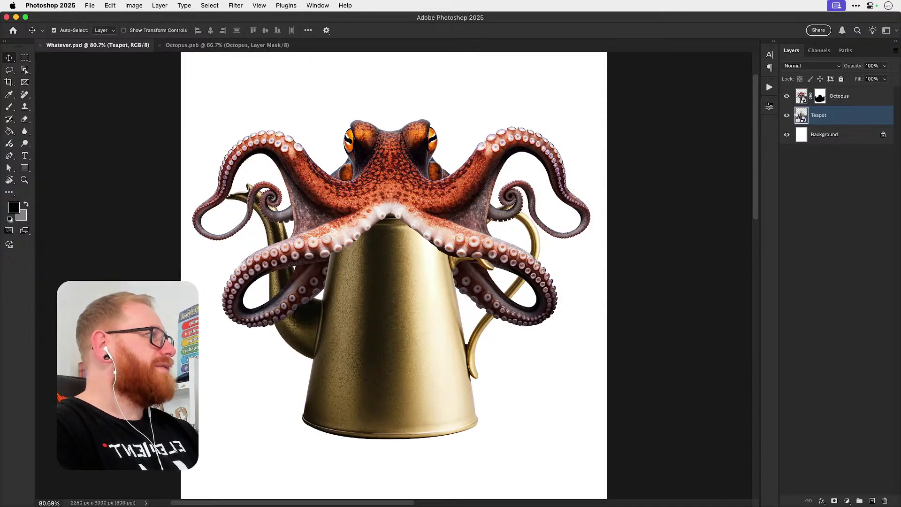
Step: Open the Teapot smart object's contents, disable its mask to view the original photo, and close it without saving
double_click(802, 115)
left_click(819, 98, "shift")
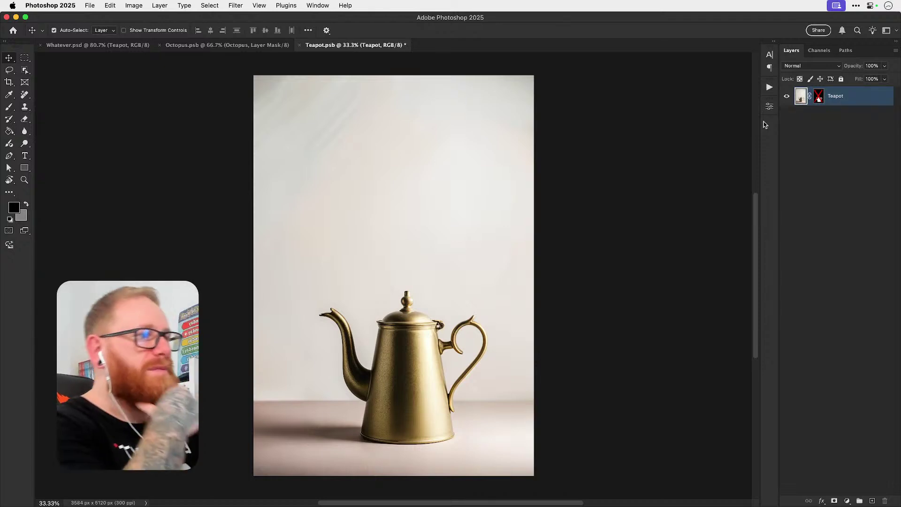
key("super+w")
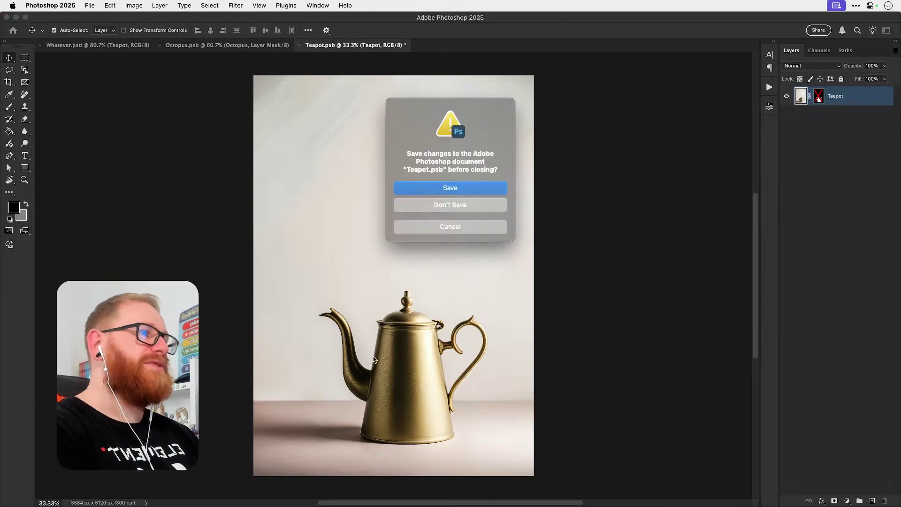
left_click(449, 203)
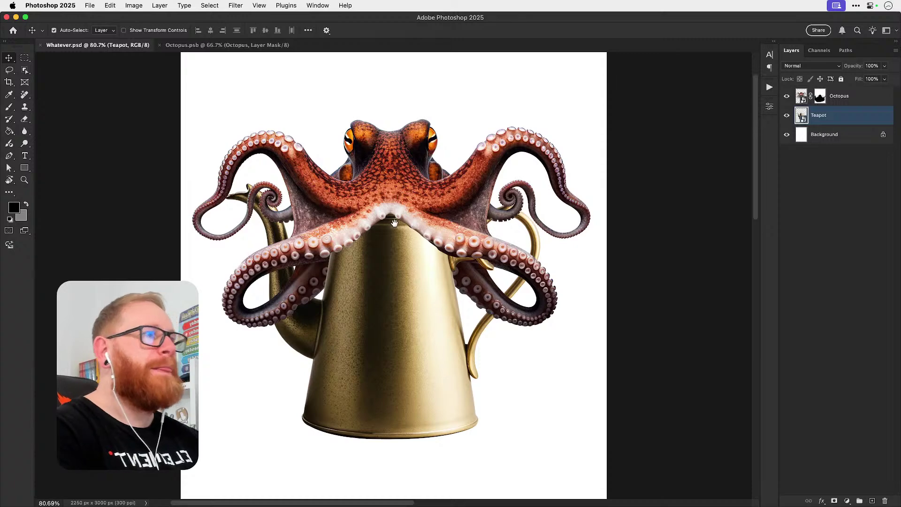
Step: Try moving the Octopus layer away from the teapot to examine the lid and knob underneath
left_click_drag(408, 190, 383, 173)
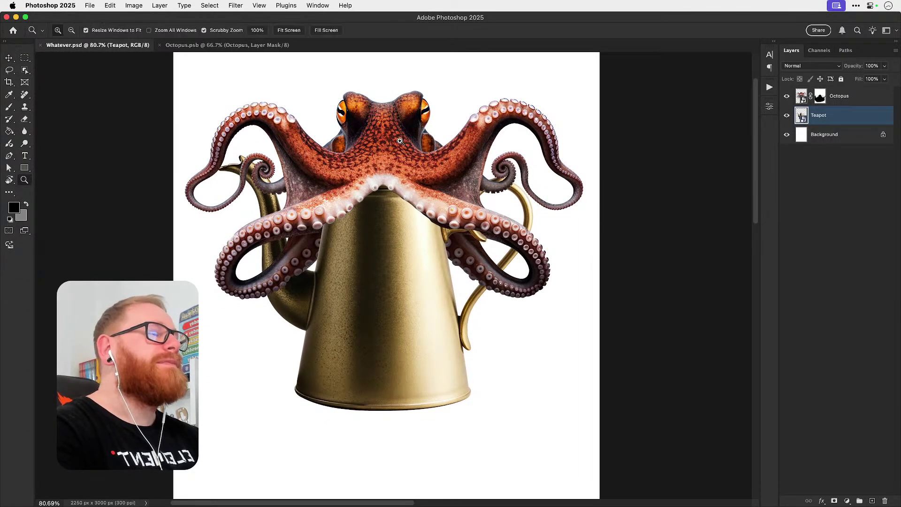
left_click_drag(400, 142, 421, 143)
left_click_drag(411, 175, 399, 259)
left_click_drag(398, 258, 399, 159)
key("z")
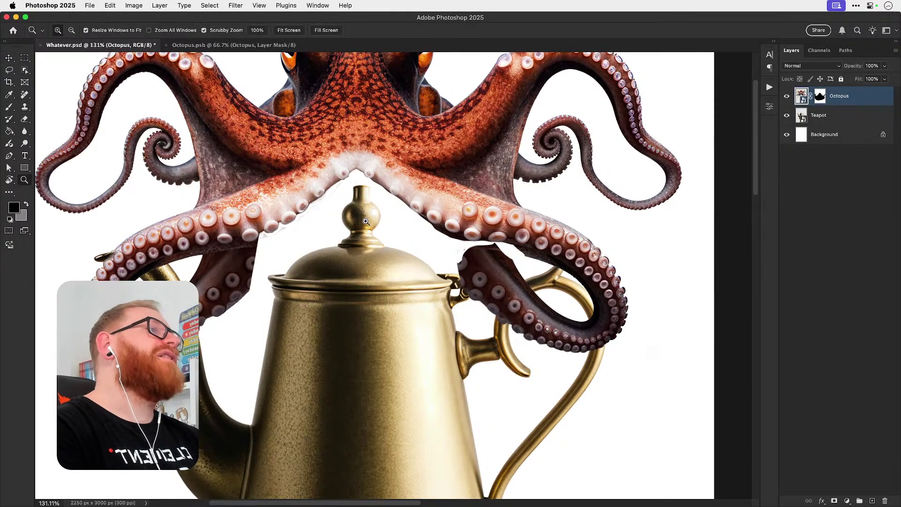
left_click_drag(367, 222, 417, 194)
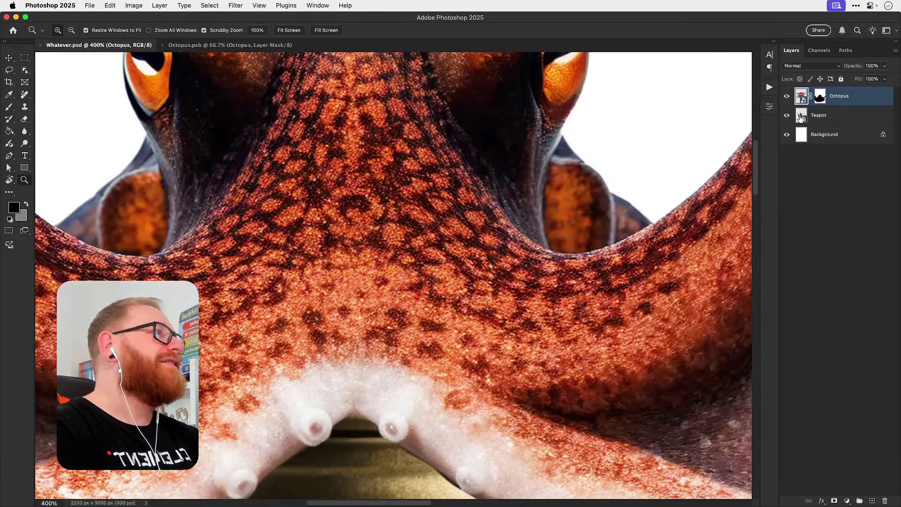
Step: Open the Teapot smart object's contents and duplicate the masked Teapot layer
double_click(801, 116)
left_click_drag(413, 321, 380, 362)
key("v")
key("super+j")
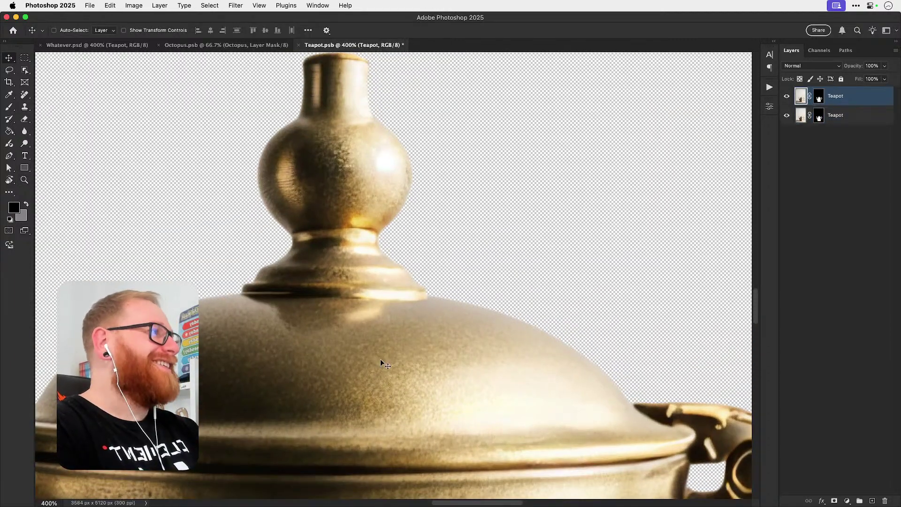
Step: Duplicate the Teapot layer into Whatever.psd and close Teapot.psb without saving
right_click(840, 97)
left_click(794, 120)
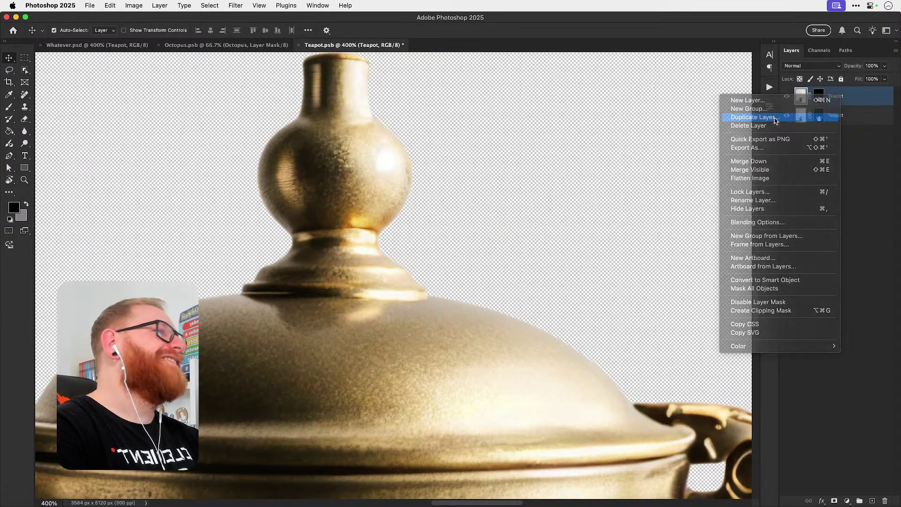
left_click(658, 273)
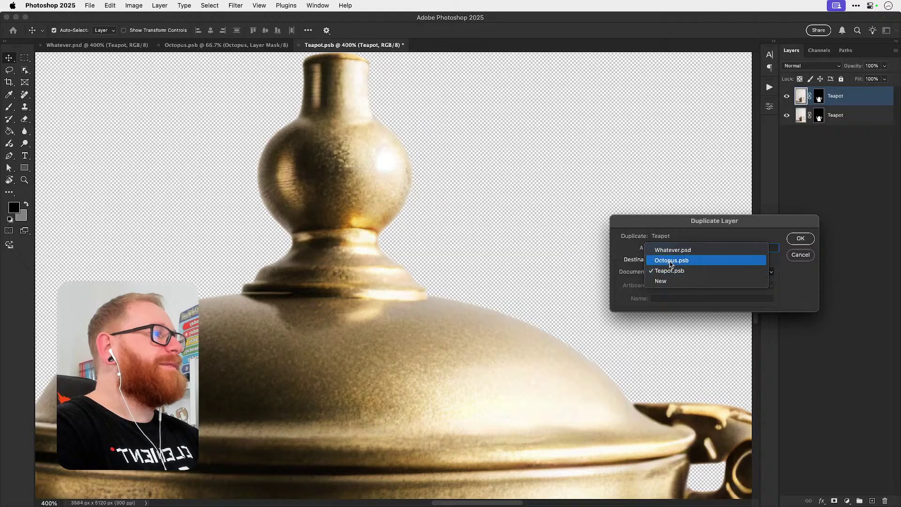
left_click(666, 247)
left_click(793, 238)
key("super+w")
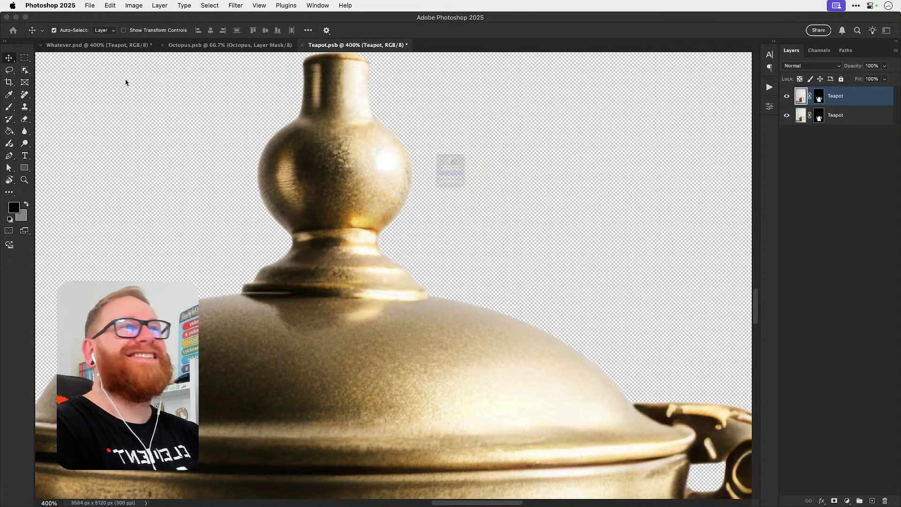
left_click(436, 208)
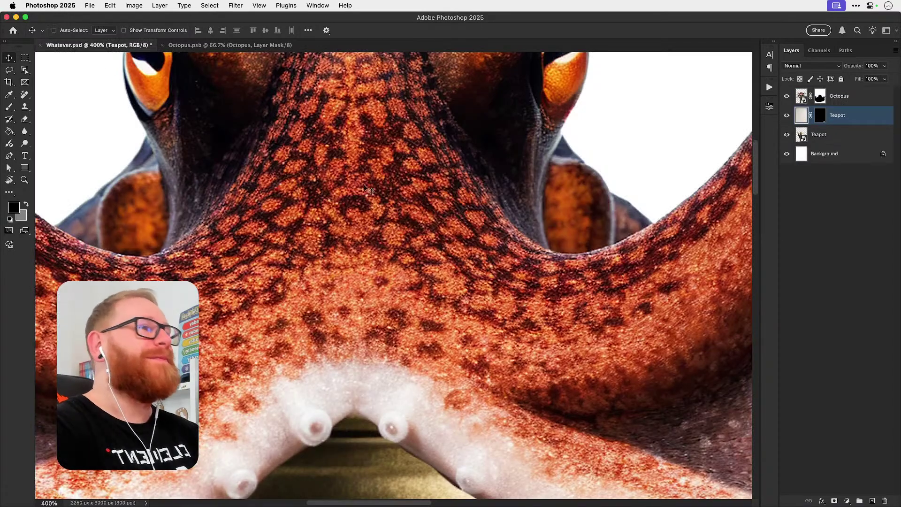
Step: Try stacking the pasted masked Teapot layer above the Octopus layer and repositioning it over the octopus
key("super+1")
key("super+bracketright")
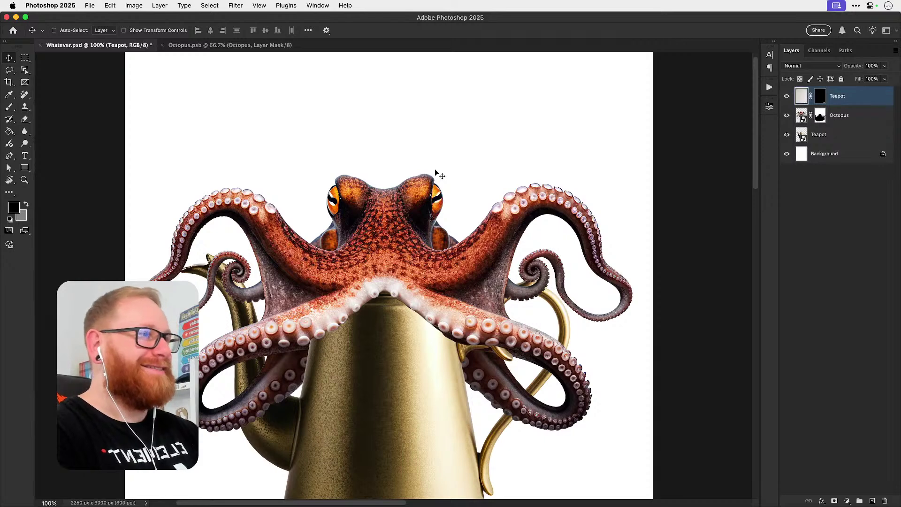
key("super+t")
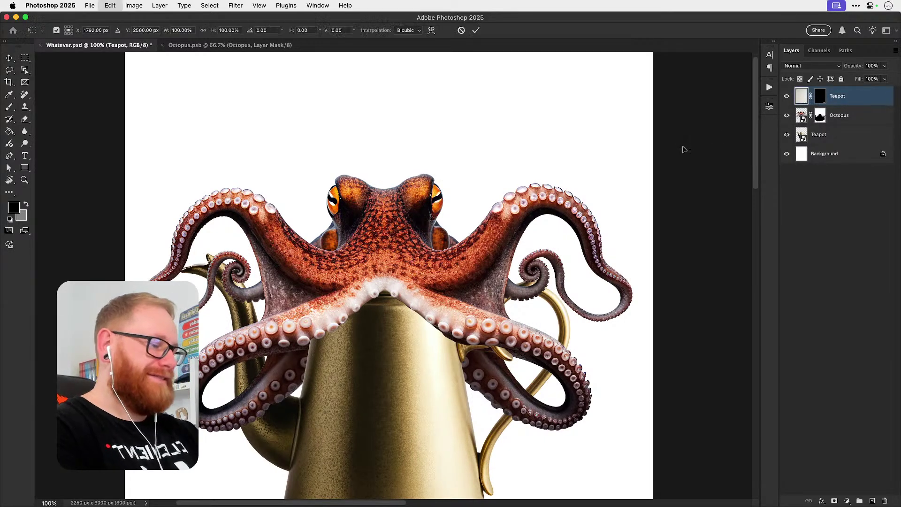
key("super+minus")
key("super+minus")
left_click_drag(511, 368, 426, 195)
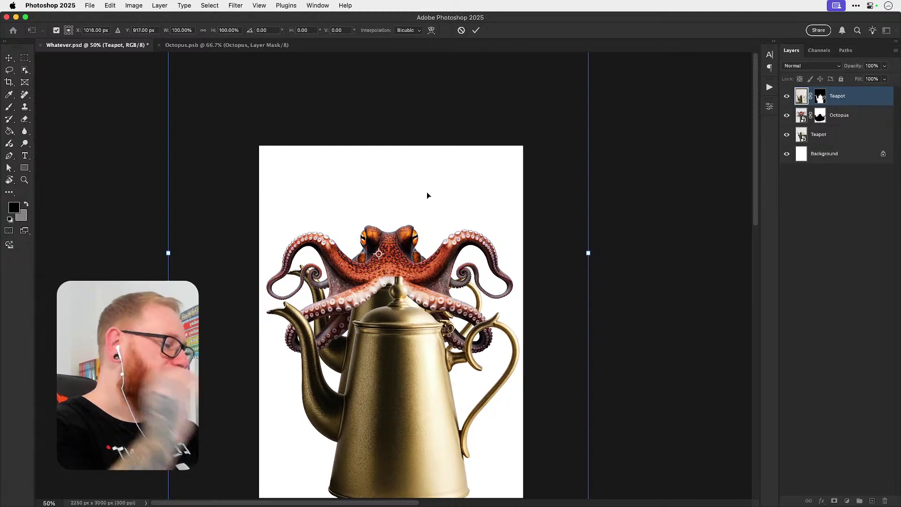
key("Return")
Step: Delete the pasted masked Teapot layer and duplicate the Teapot smart object, placing the copy above the Octopus layer
key("Delete")
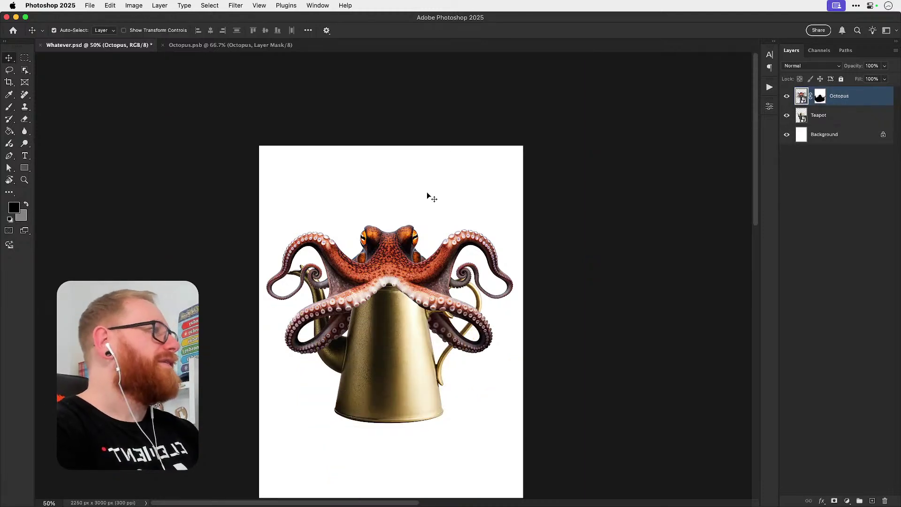
left_click(831, 117)
key("super+j")
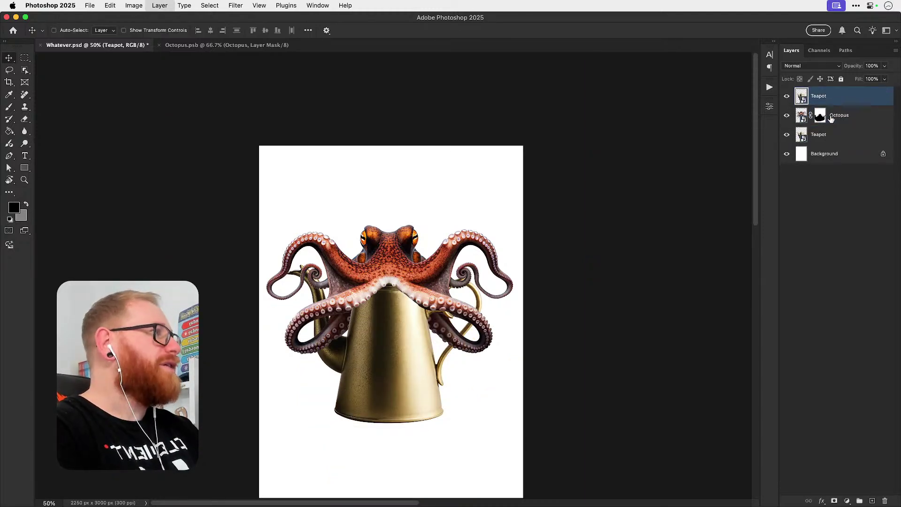
Step: Move the Teapot copy up to about X 970 px, Y 328 px, aligned with the octopus's head, and hide it with a black layer mask
key("super+t")
left_click_drag(411, 296, 398, 253)
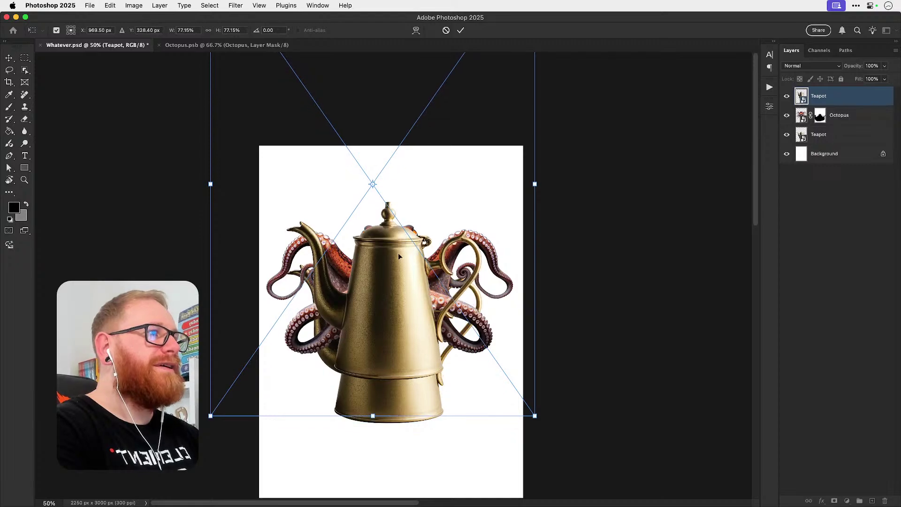
key("Return")
left_click(835, 501, "alt")
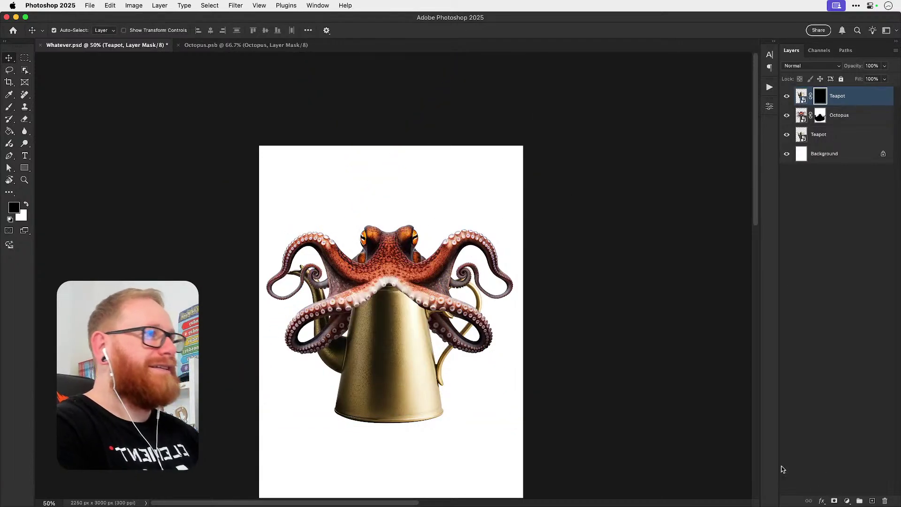
Step: Set up a white brush of size 35 for painting on the Teapot copy's mask above the octopus's head
key("b")
key("d")
scroll(386, 216, "up", 6)
key("x")
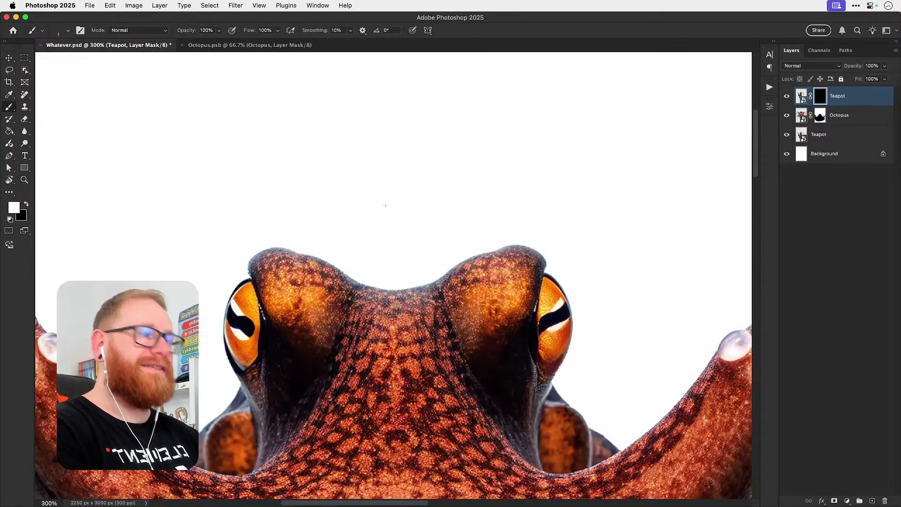
key("bracketright")
key("bracketright")
key("bracketright")
key("bracketright")
key("bracketright")
key("bracketright")
key("bracketright")
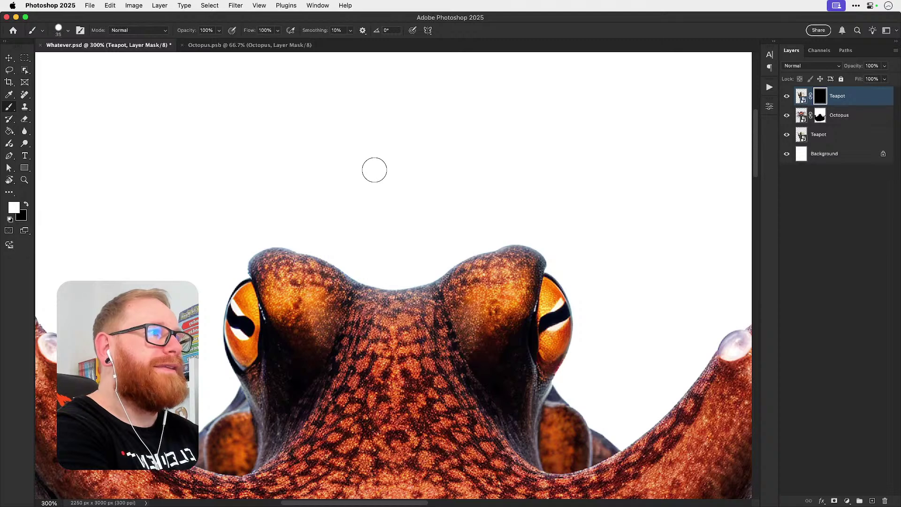
Step: Paint white on the upper Teapot layer's mask to reveal the lid knob, and lower it onto the octopus's head
mouse_move(374, 169)
left_mouse_down()
mouse_move(361, 233)
mouse_move(374, 202)
mouse_move(369, 130)
mouse_move(385, 143)
mouse_move(381, 94)
mouse_move(408, 121)
mouse_move(405, 175)
mouse_move(360, 258)
mouse_move(393, 236)
mouse_move(404, 246)
mouse_move(420, 184)
mouse_move(418, 143)
mouse_move(422, 192)
mouse_move(408, 219)
mouse_move(416, 257)
mouse_move(440, 232)
mouse_move(449, 243)
mouse_move(399, 253)
mouse_move(331, 245)
mouse_move(359, 260)
left_mouse_up()
key("v")
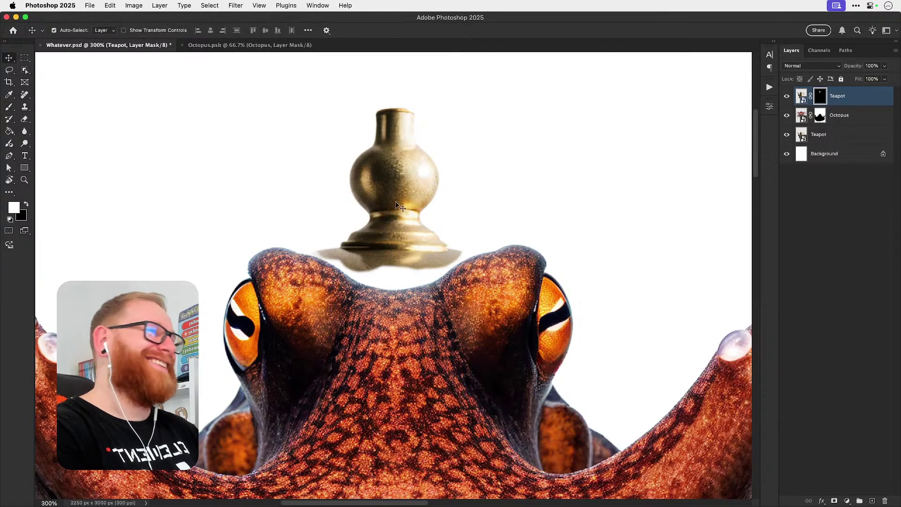
left_click_drag(404, 195, 404, 208)
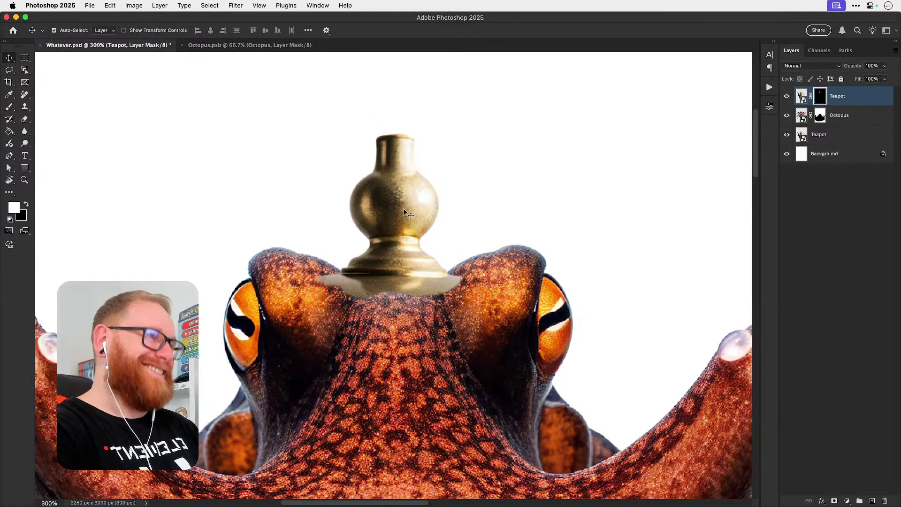
key("super+0")
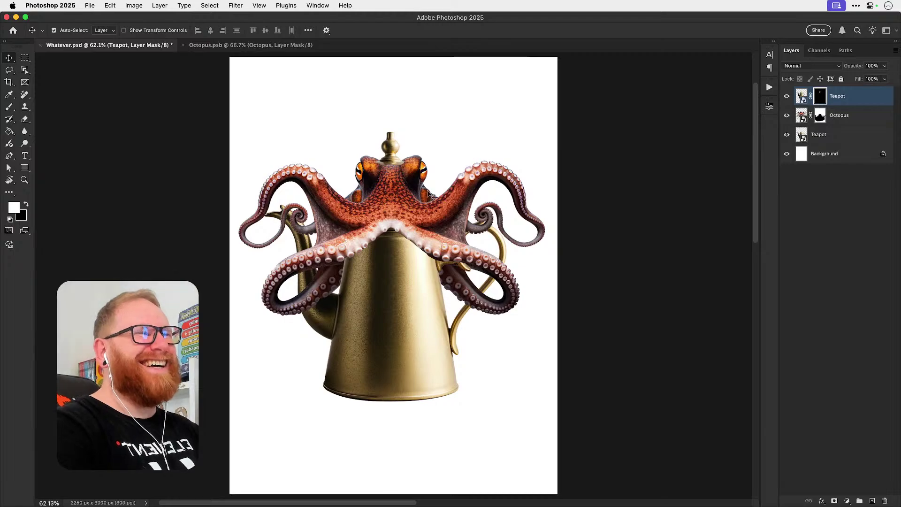
Step: Paint black with a smaller brush on the upper Teapot layer's mask to hide the excess lid around the knob's base
key("z")
left_click_drag(388, 164, 469, 166)
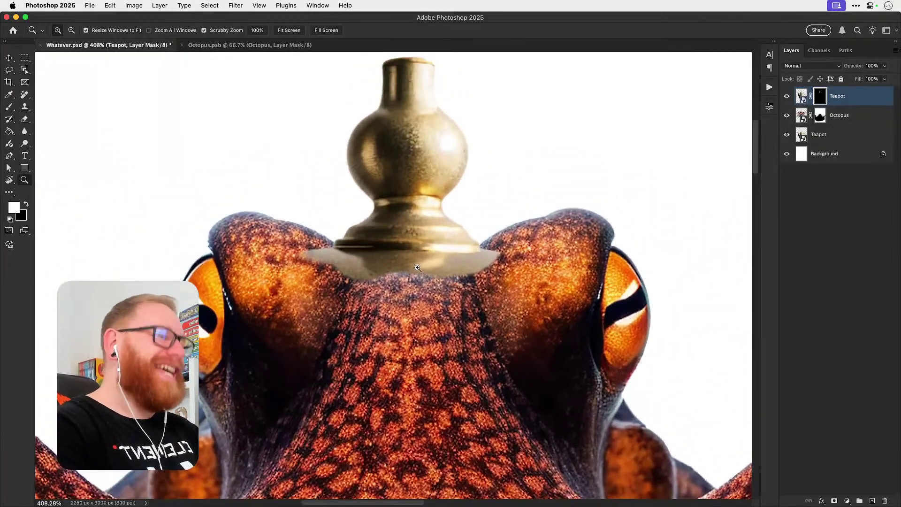
key("b")
key("x")
key("bracketleft")
key("bracketleft")
key("bracketleft")
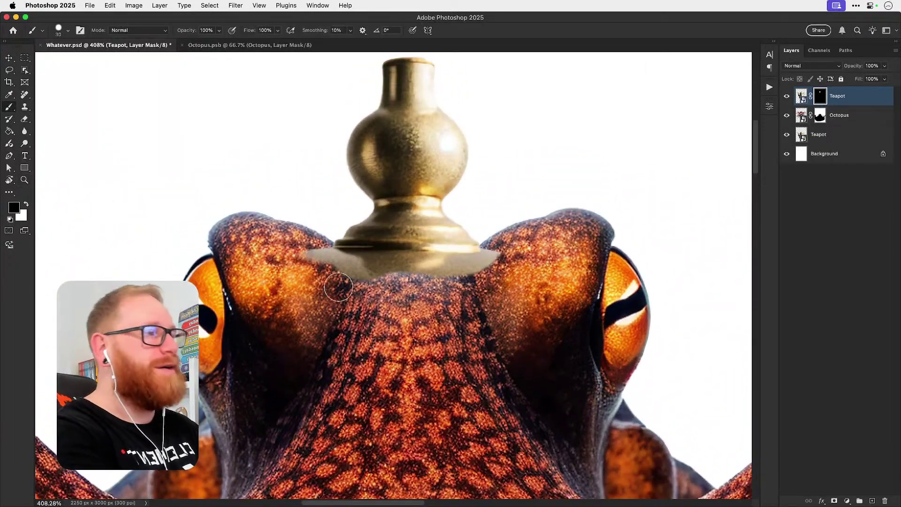
key("bracketleft")
mouse_move(308, 256)
left_mouse_down()
mouse_move(433, 277)
mouse_move(376, 283)
mouse_move(490, 252)
mouse_move(469, 266)
left_mouse_up()
key("bracketright")
key("bracketright")
key("bracketright")
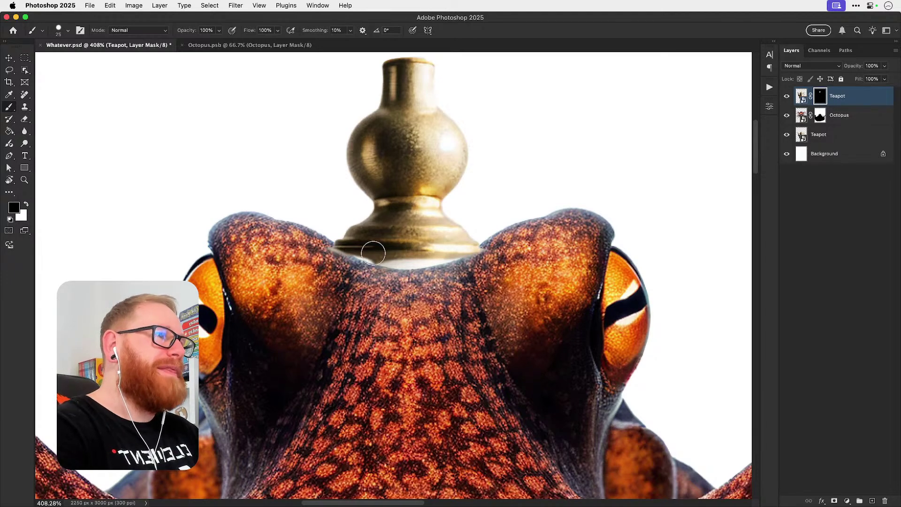
Step: Switch between white and black on the mask to restore the lid section between the knob's base and the octopus's head
key("x")
mouse_move(360, 245)
left_mouse_down()
mouse_move(399, 252)
mouse_move(360, 240)
mouse_move(405, 256)
mouse_move(435, 250)
mouse_move(393, 256)
mouse_move(460, 245)
left_mouse_up()
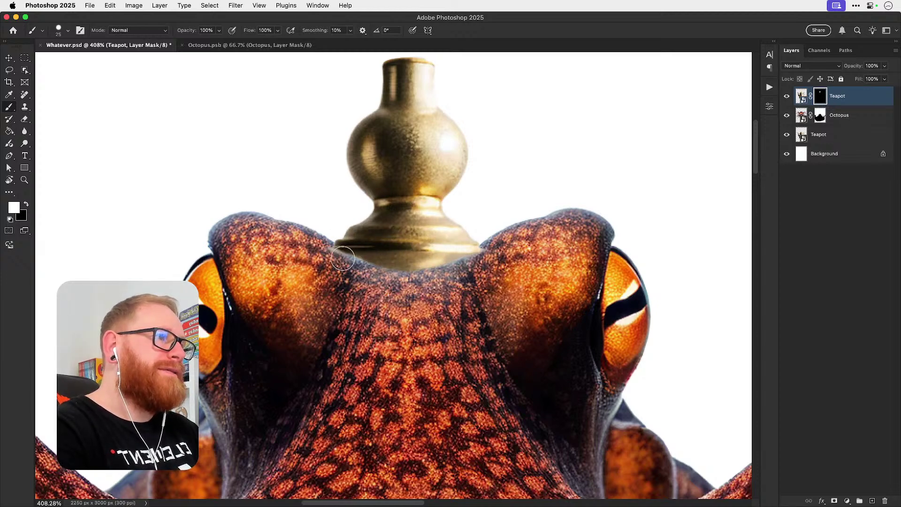
key("x")
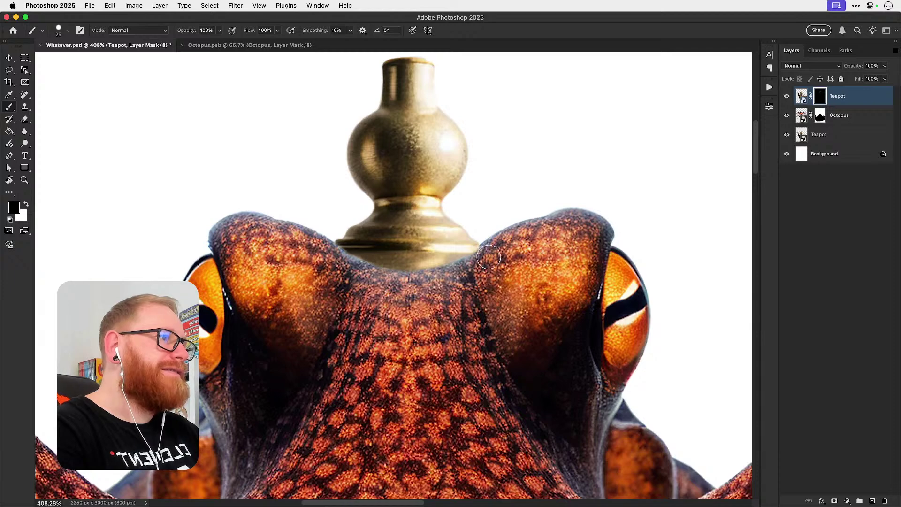
key("x")
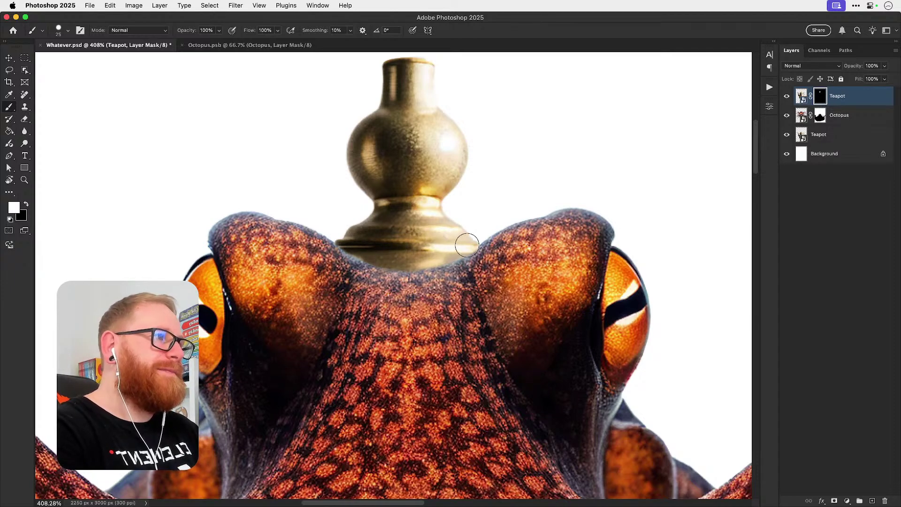
mouse_move(467, 246)
left_mouse_down()
mouse_move(343, 253)
mouse_move(425, 259)
mouse_move(459, 244)
mouse_move(438, 264)
mouse_move(351, 250)
mouse_move(434, 257)
left_mouse_up()
key("super+z")
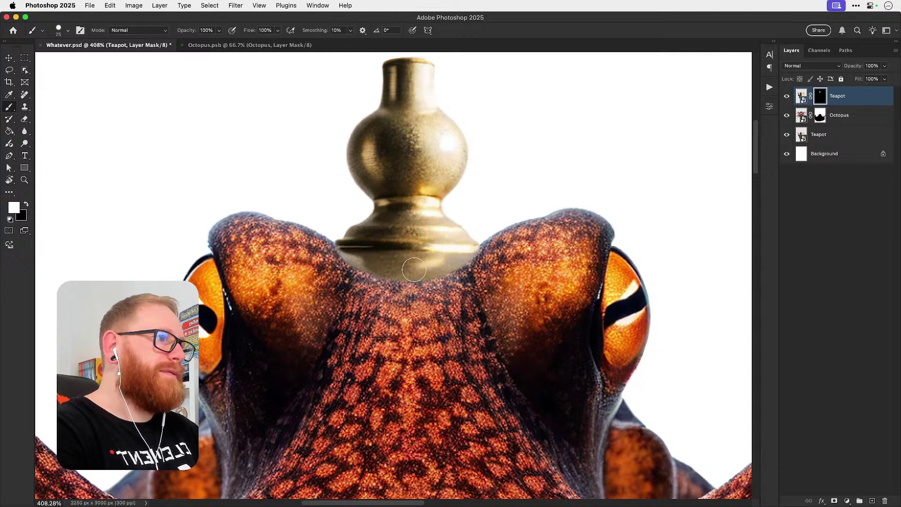
Step: Mask out the lid section beneath the knob's base in black and lower the knob until it rests on the octopus's head
key("v")
key("super+0")
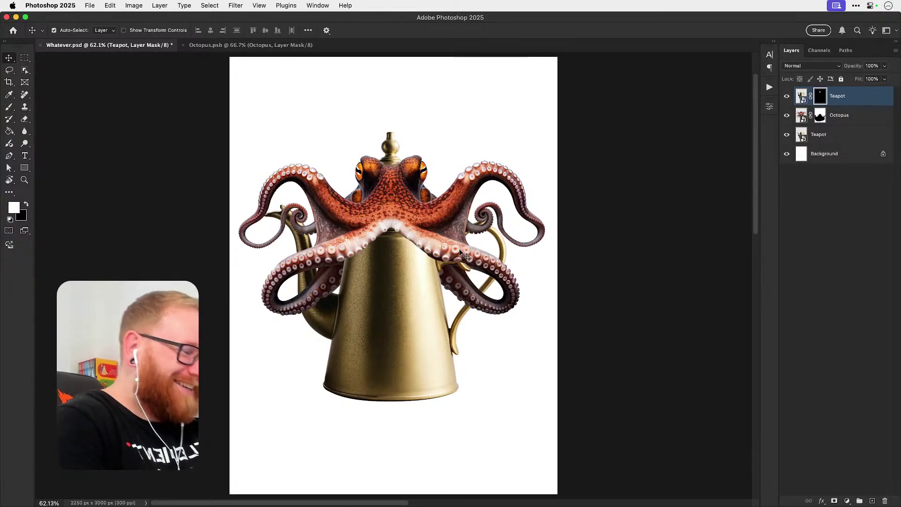
key("z")
left_click_drag(387, 166, 419, 165)
key("v")
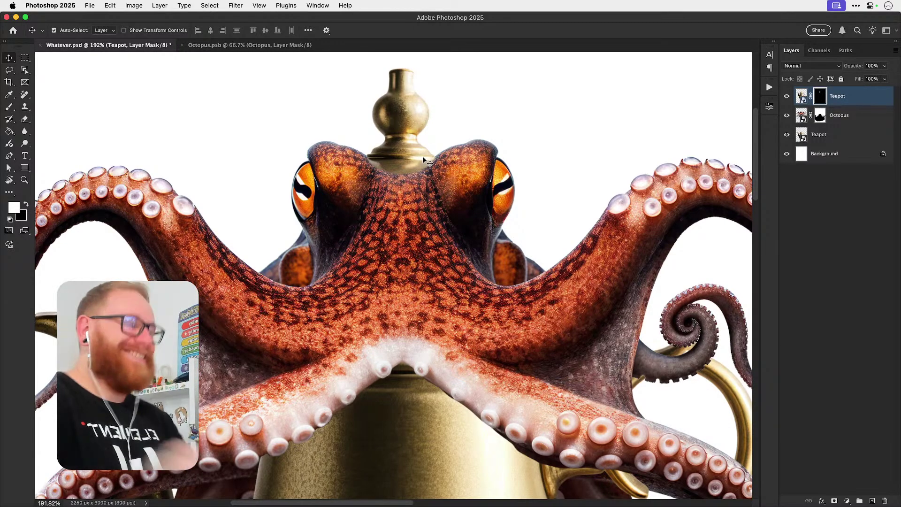
key("super+plus")
left_click_drag(382, 145, 353, 231)
key("z")
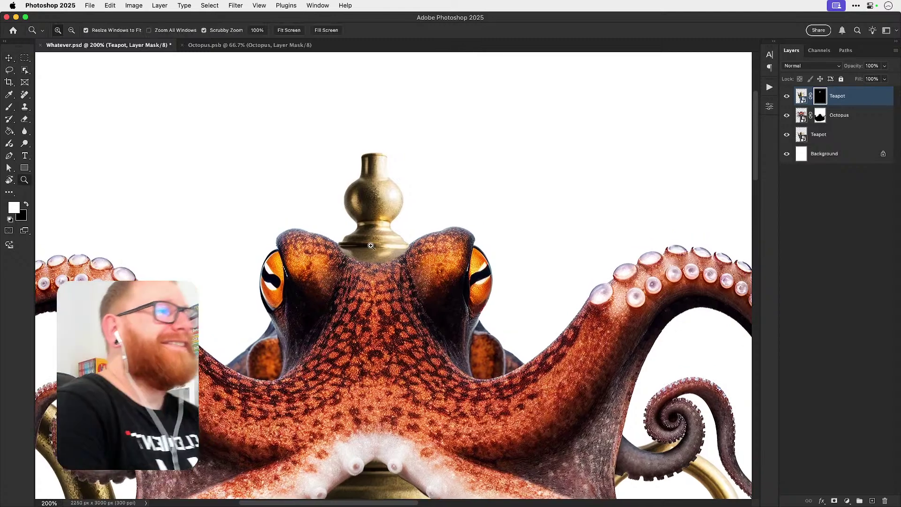
left_click(379, 235)
left_click(379, 236)
key("b")
key("x")
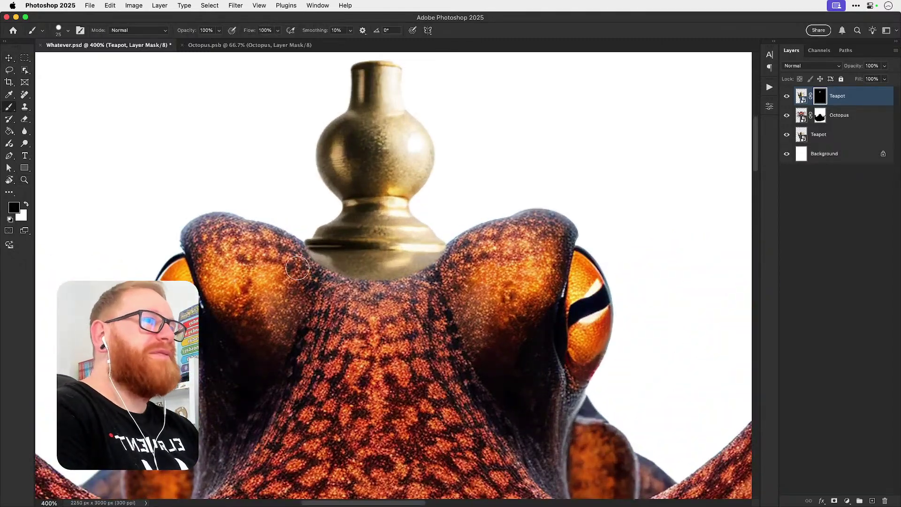
mouse_move(311, 265)
left_mouse_down()
mouse_move(434, 268)
mouse_move(288, 269)
mouse_move(457, 266)
left_mouse_up()
key("v")
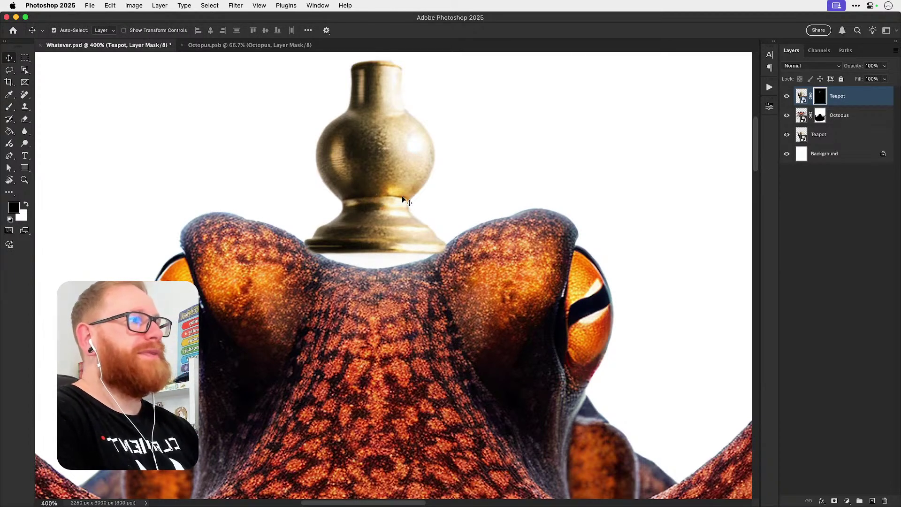
left_click_drag(402, 195, 401, 219)
Step: Try to tilt the knob about 23° clockwise and reposition it between the octopus's eyes
key("ctrl+t")
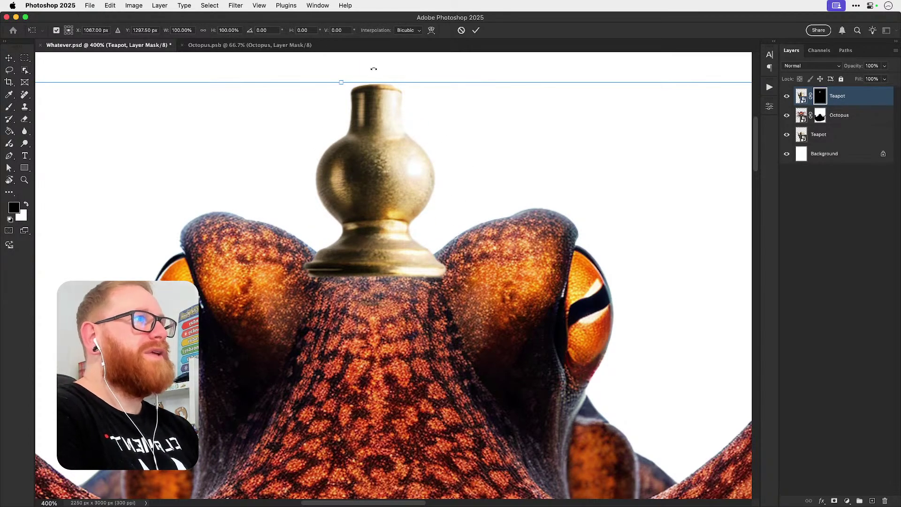
left_click_drag(373, 69, 416, 200)
key("super+1")
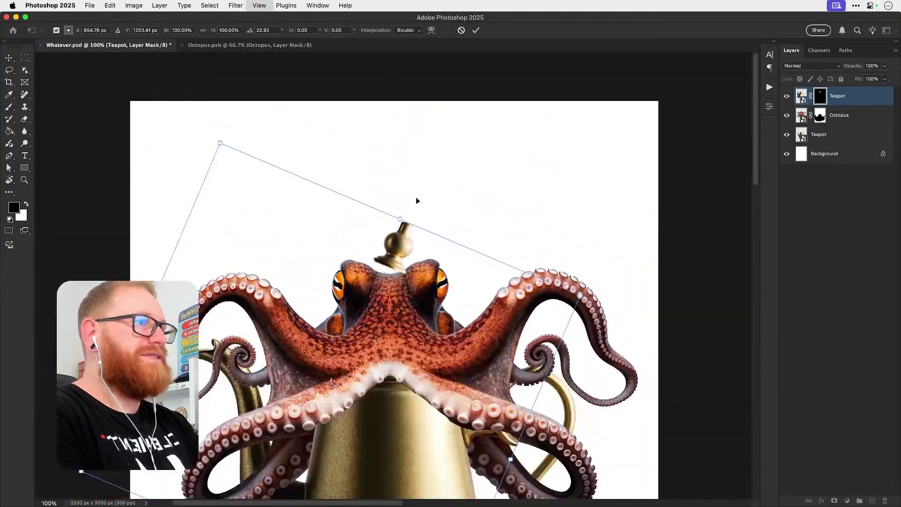
left_click_drag(410, 248, 389, 251)
key("Return")
scroll(324, 191, "right", 5)
scroll(324, 192, "down", 3)
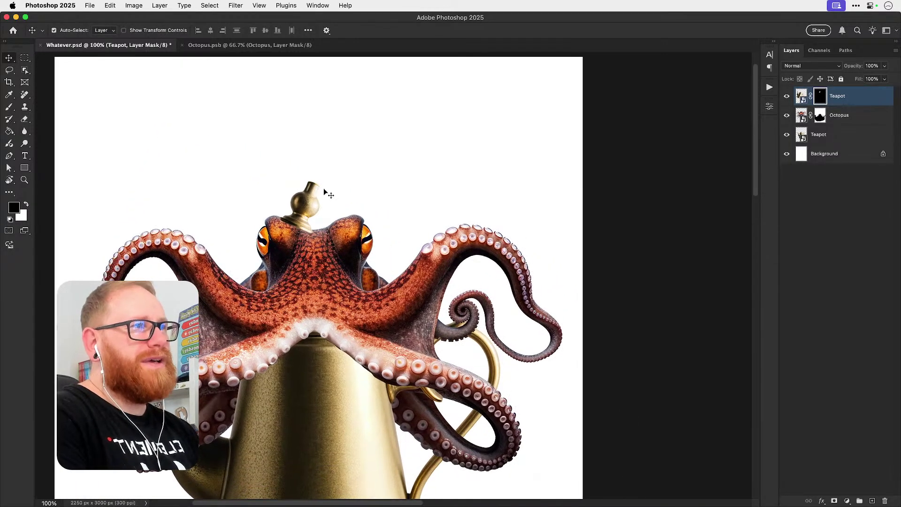
key("super+z")
Step: Try to tilt the knob about 26° clockwise and place it above the octopus's right-hand eye
key("super+t")
left_click_drag(431, 189, 498, 258)
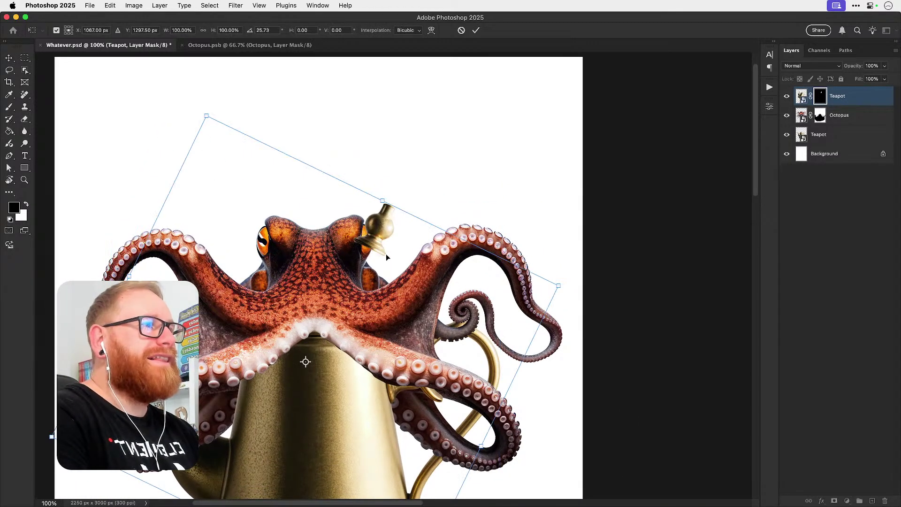
left_click_drag(385, 255, 364, 238)
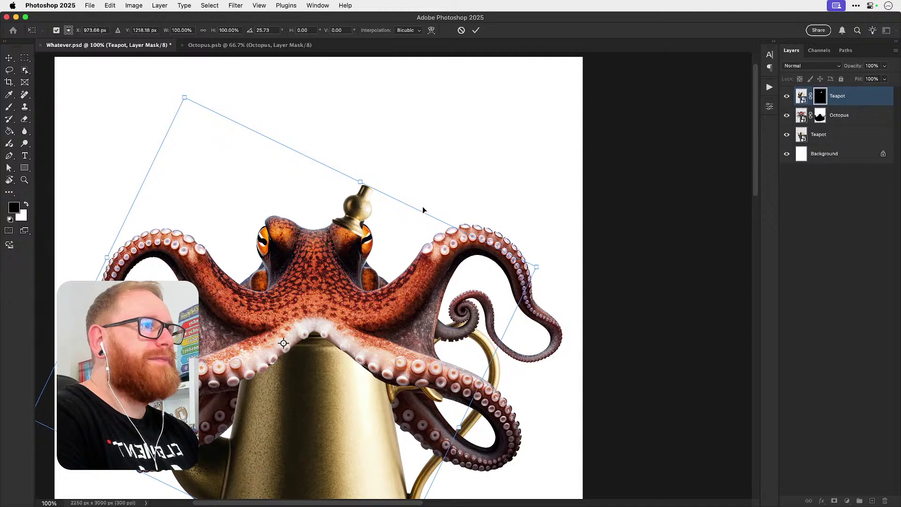
key("Return")
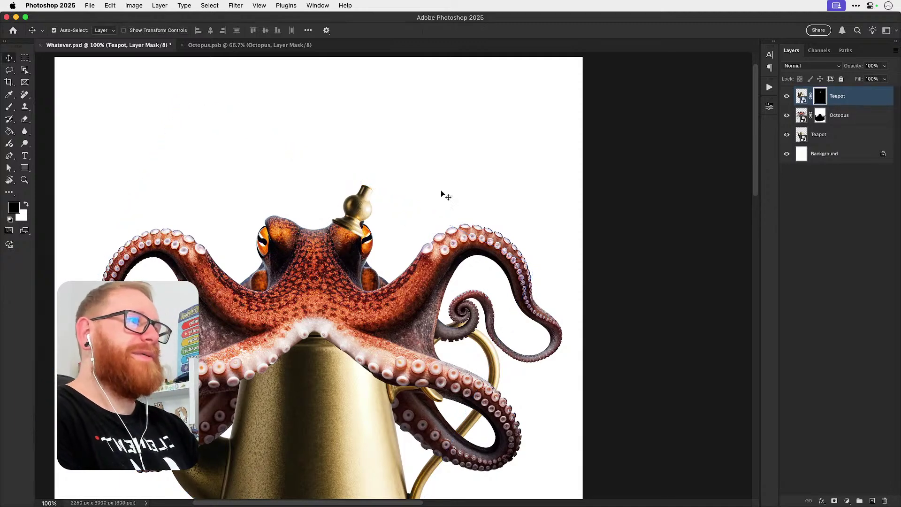
key("shift+Up")
key("shift+Up")
key("shift+Up")
key("shift+Right")
key("shift+Right")
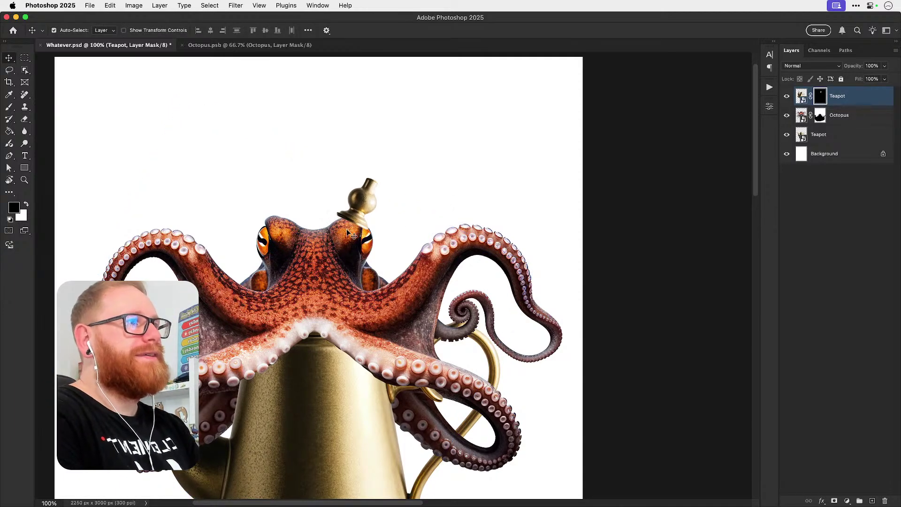
key("super+z")
key("super+z")
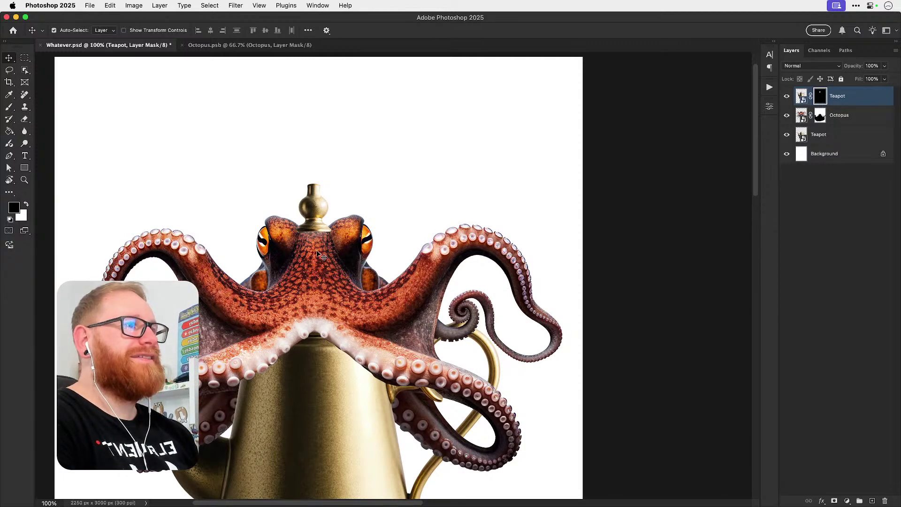
Step: Paint black on the mask over both lower corners of the knob's base so it sits behind the octopus's brow bumps
key("z")
left_click_drag(303, 223, 543, 288)
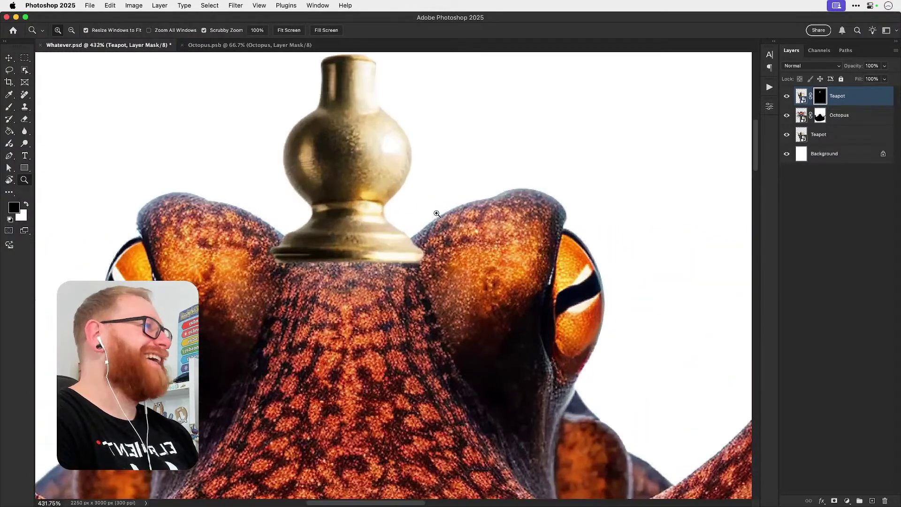
key("b")
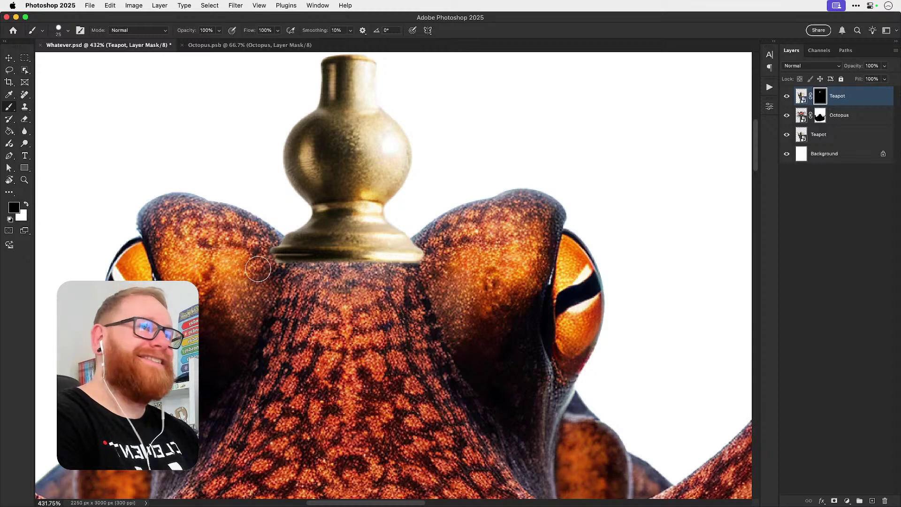
mouse_move(270, 252)
left_mouse_down()
mouse_move(302, 265)
mouse_move(293, 263)
left_mouse_up()
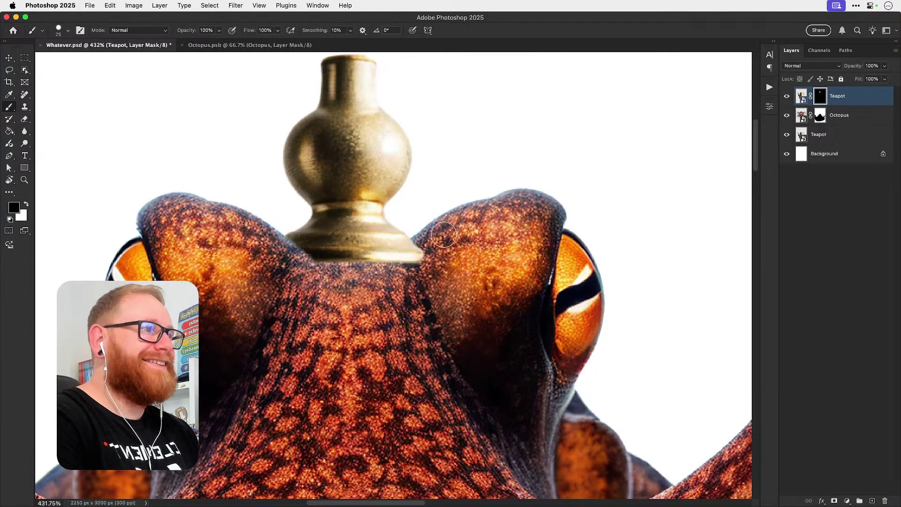
left_click_drag(444, 234, 399, 266)
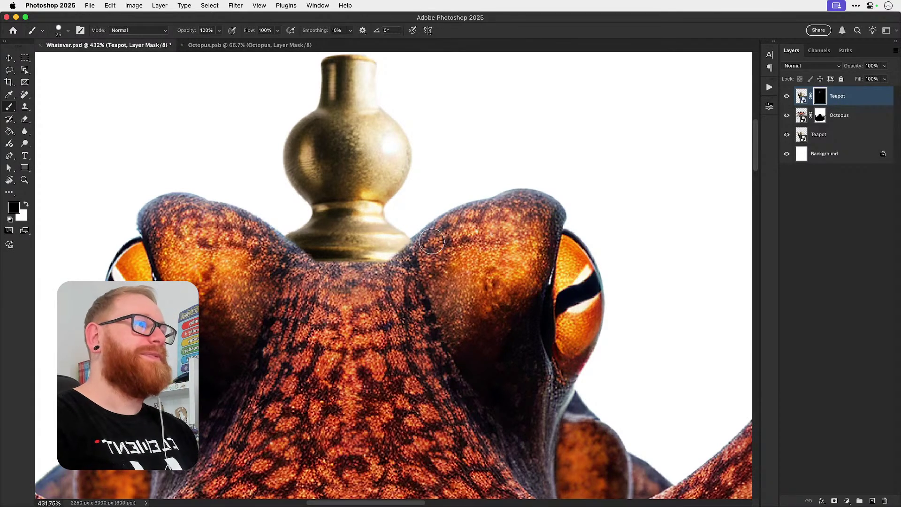
left_click_drag(431, 242, 395, 268)
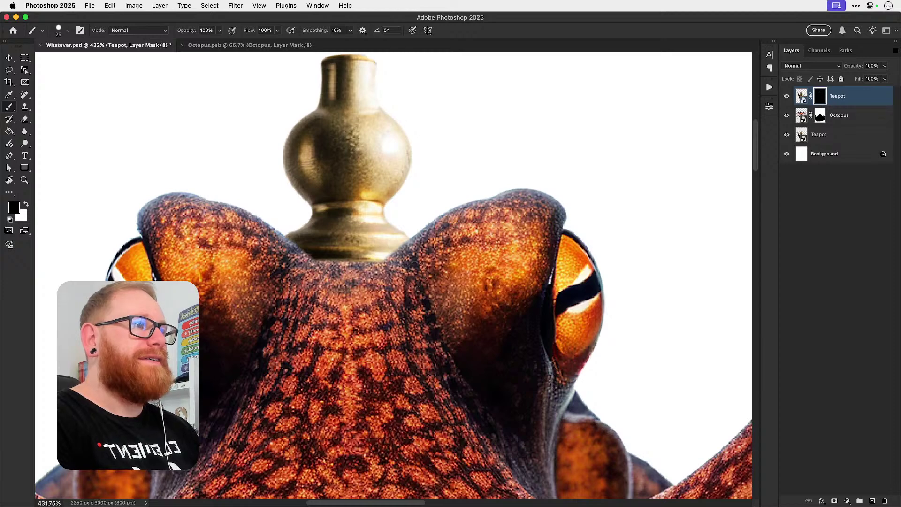
Step: Compare the composite with the Octopus layer hidden and shown, and inspect where the tentacles meet the teapot body
key("v")
key("super+0")
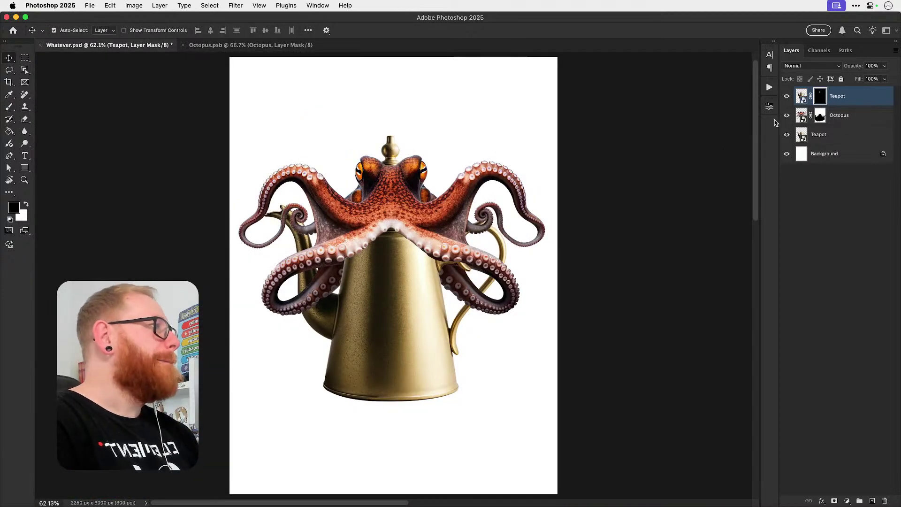
left_click(788, 116)
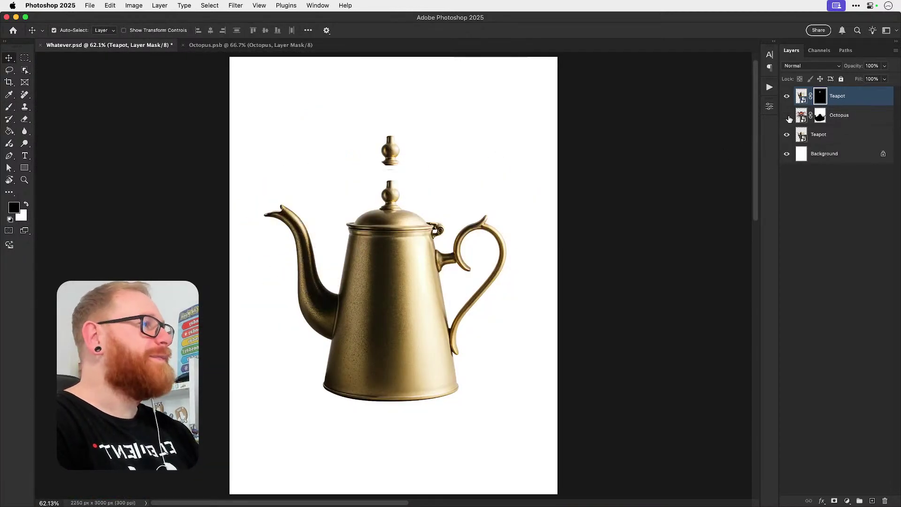
left_click(788, 116)
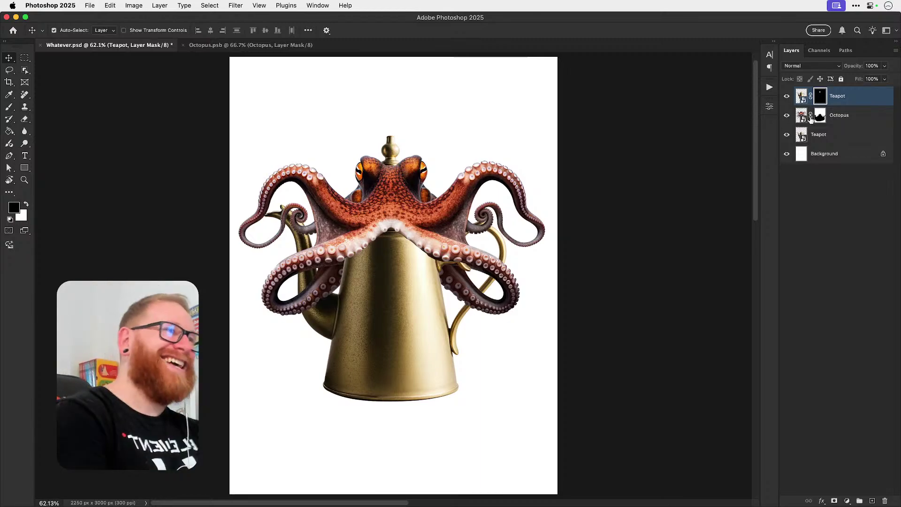
key("z")
left_click_drag(396, 243, 423, 306)
key("v")
key("super+minus")
key("super+minus")
key("super+minus")
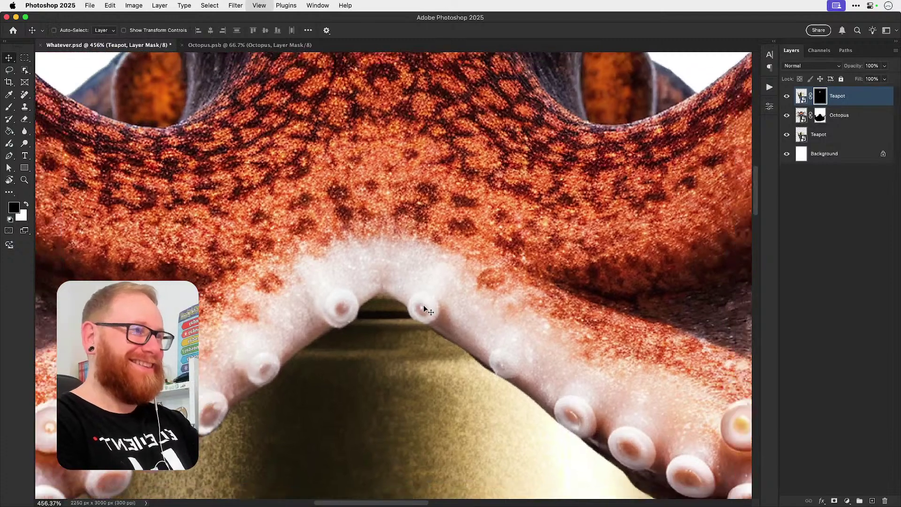
key("super+0")
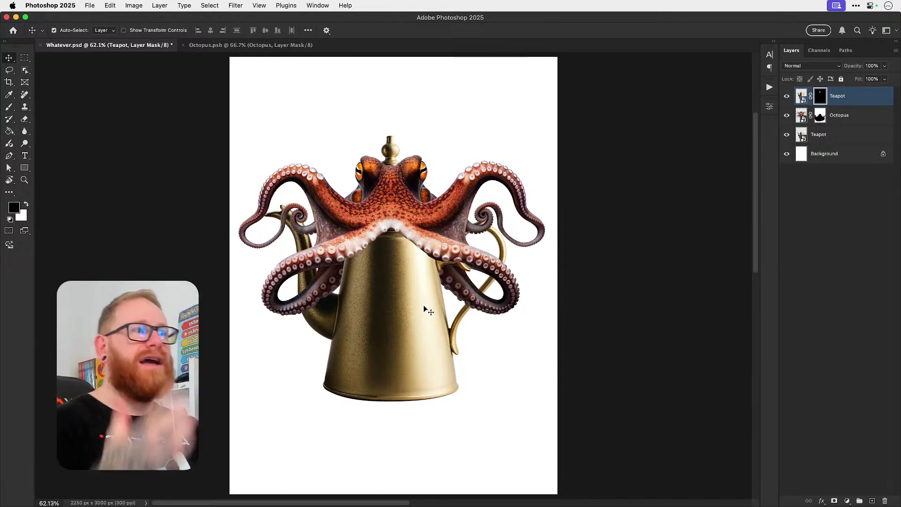
Step: Check the teapot and knob with the Octopus layer hidden, restore the layer's visibility, and save the document
left_click(786, 115)
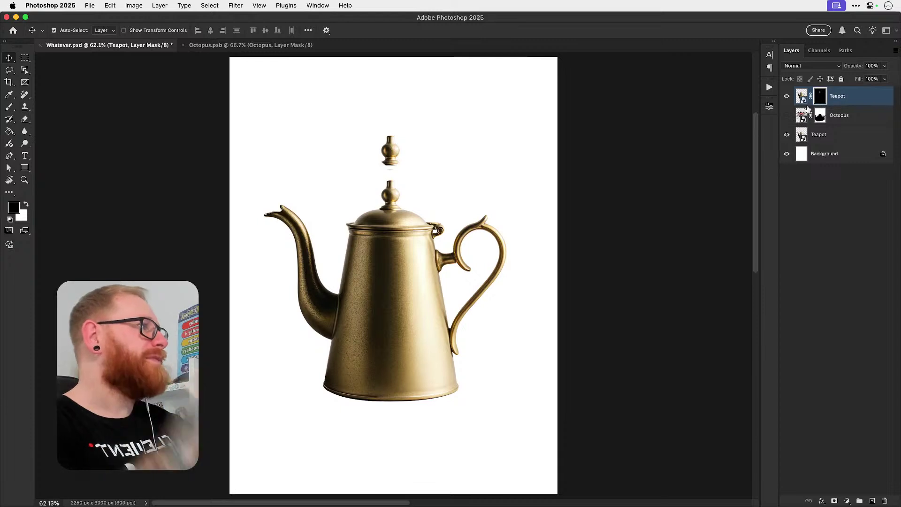
key("b")
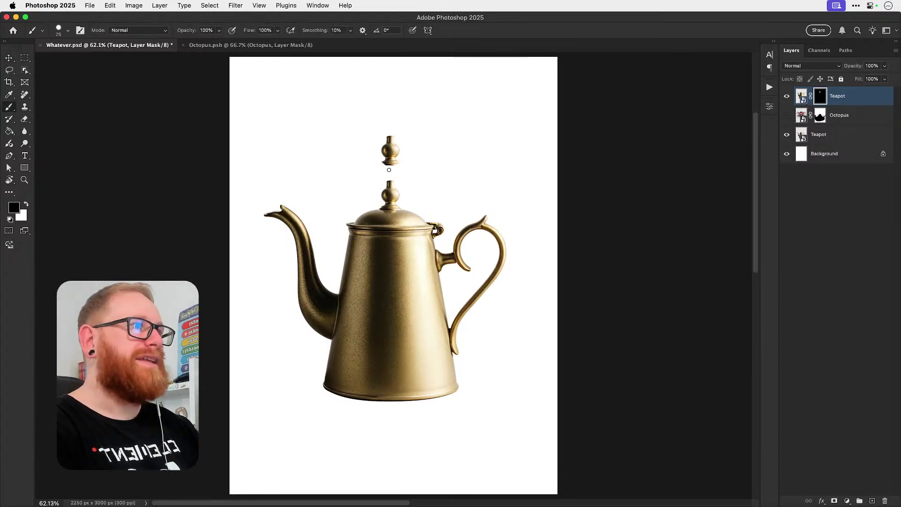
left_click(787, 115)
key("v")
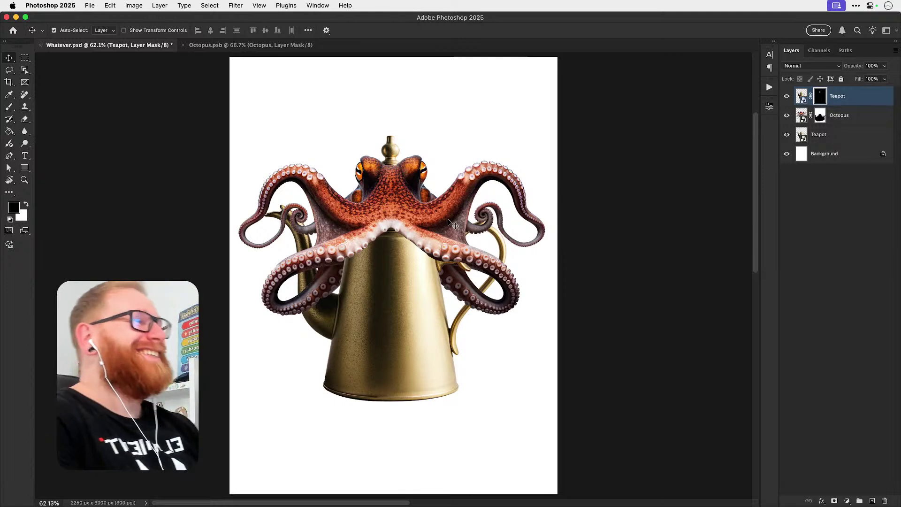
left_click(395, 245)
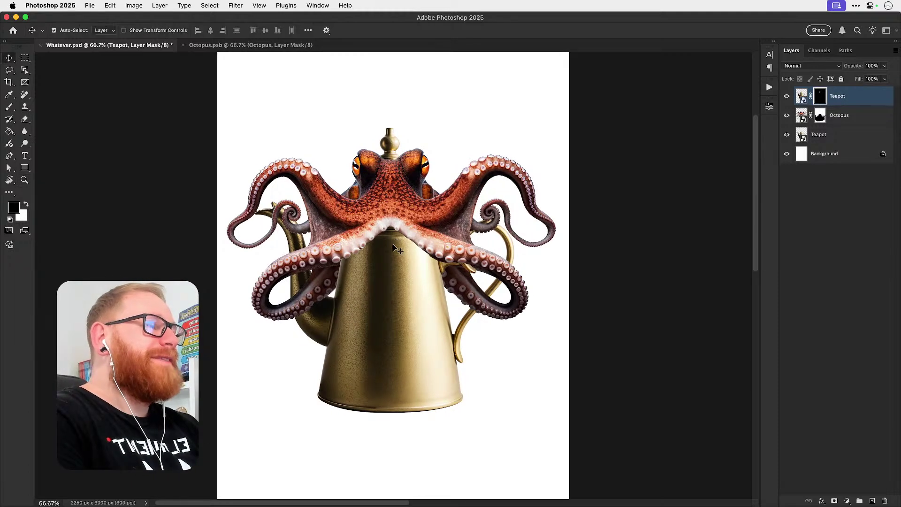
key("super+s")
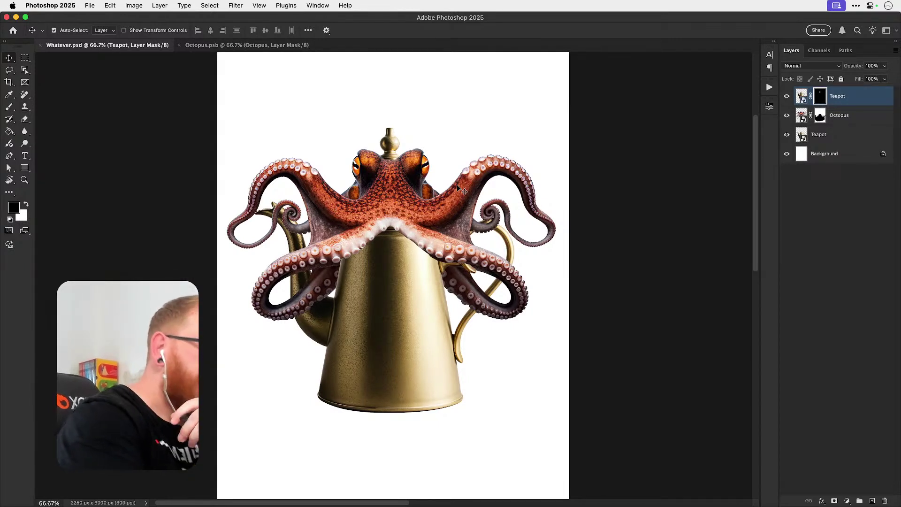
Step: Rotate the canvas view to -11° and reset it to upright
key("r")
left_click_drag(352, 189, 164, 70)
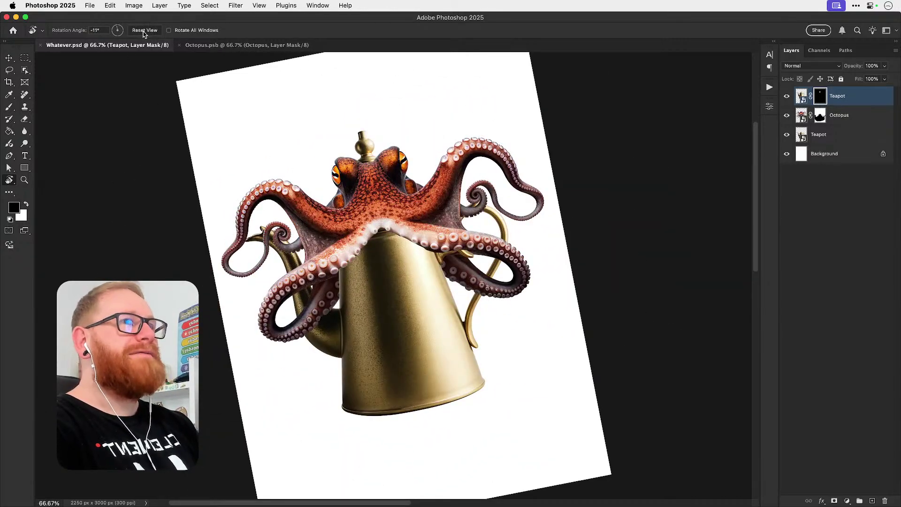
double_click(10, 180)
key("v")
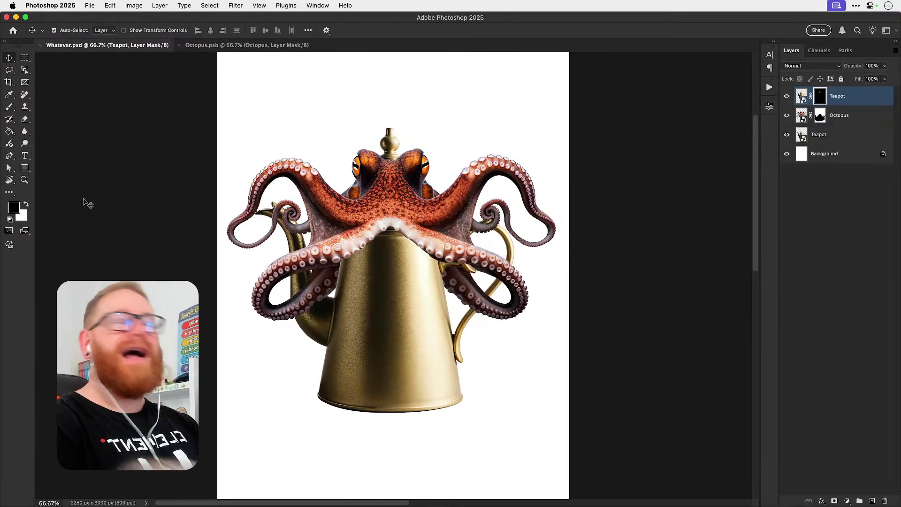
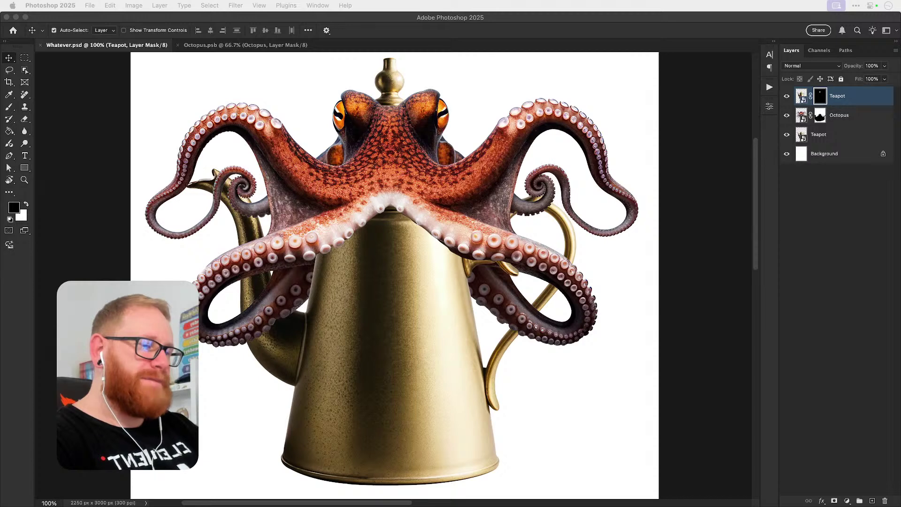
Step: Try to retouch the edge of the front right-hand tentacle on the upper Teapot layer's mask, and undo the strokes
key("super+Tab")
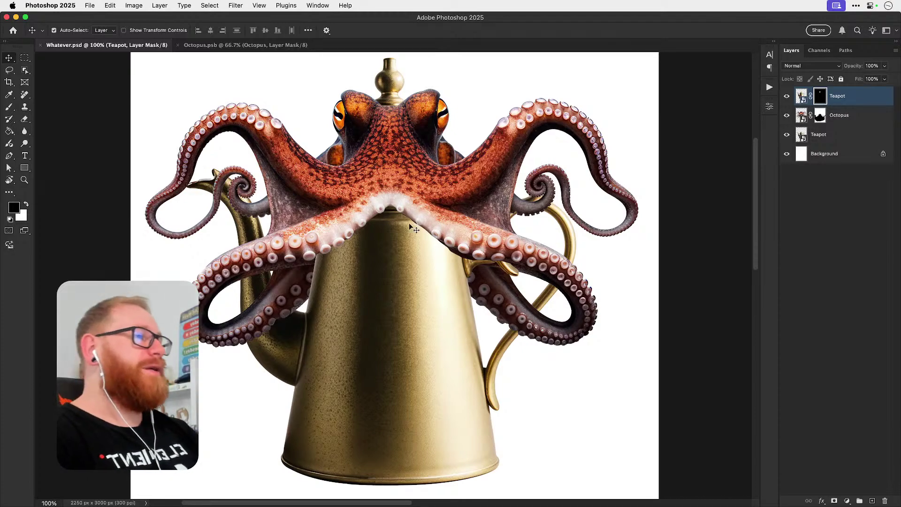
key("z")
left_click(447, 245)
left_click(446, 244)
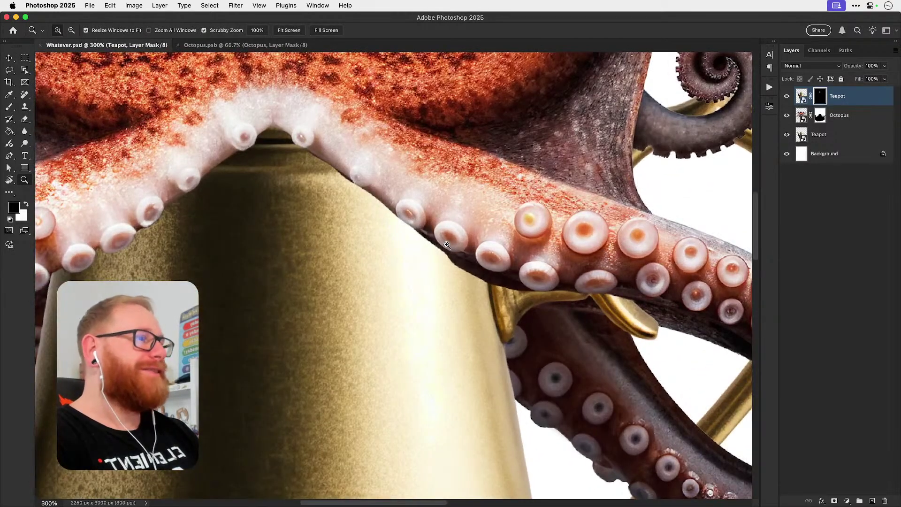
key("b")
key("x")
mouse_move(438, 255)
left_mouse_down()
mouse_move(456, 253)
mouse_move(434, 235)
mouse_move(457, 255)
left_mouse_up()
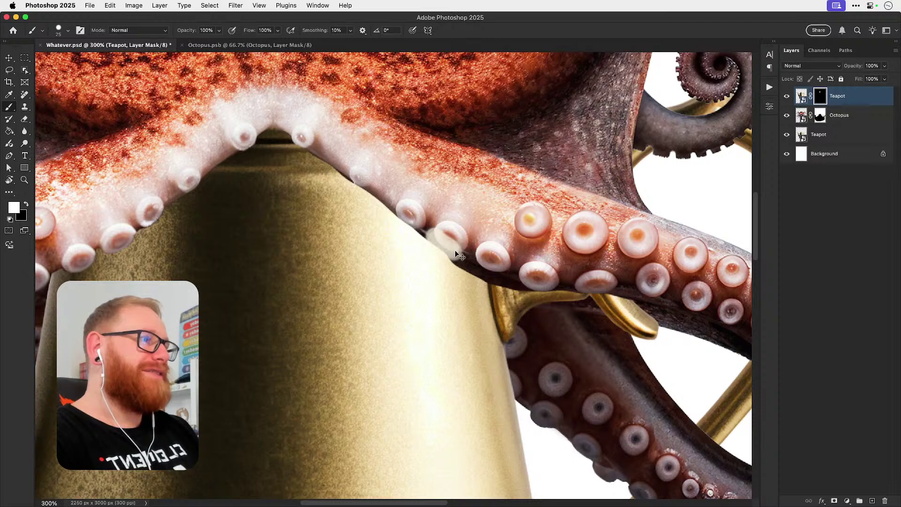
key("super+z")
key("x")
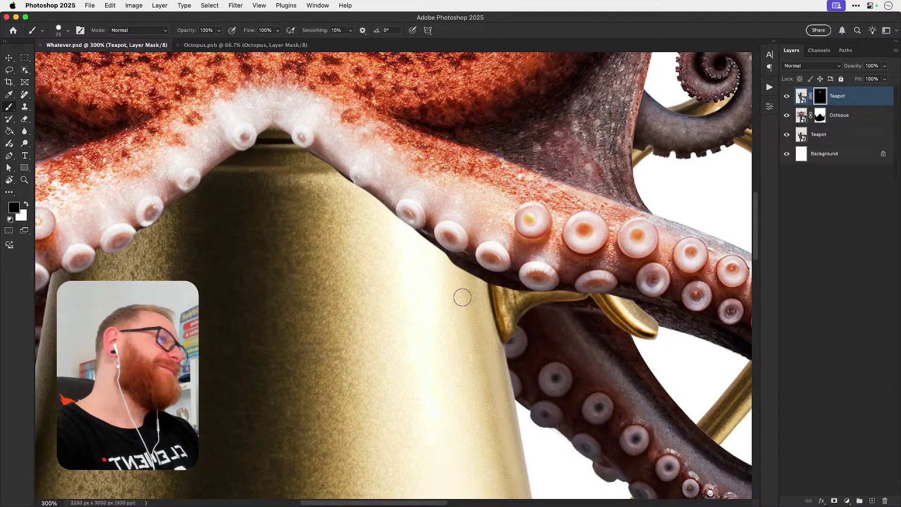
mouse_move(445, 261)
left_mouse_down()
mouse_move(480, 272)
mouse_move(330, 252)
left_mouse_up()
key("super+z")
Step: Paint black on the Octopus layer's mask with a smaller brush to trim and smooth the right-hand tentacle's dark lower edge along the teapot
key("alt+bracketleft")
key("r")
left_click_drag(402, 202, 476, 294)
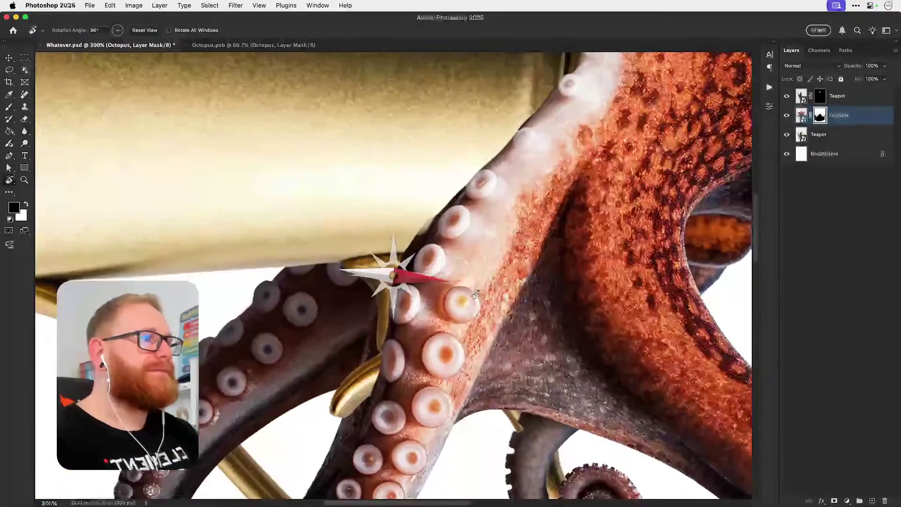
key("z")
left_click_drag(427, 221, 452, 220)
key("b")
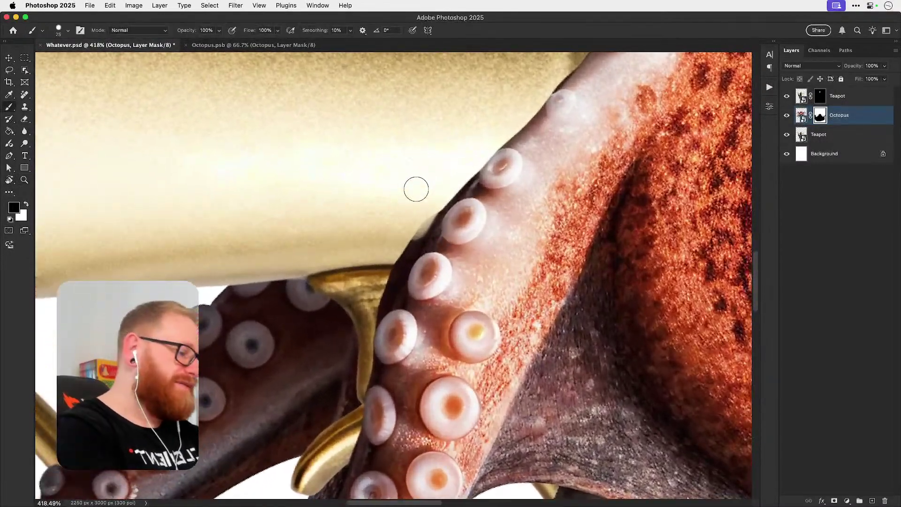
key("bracketleft")
key("bracketleft")
key("bracketleft")
key("bracketleft")
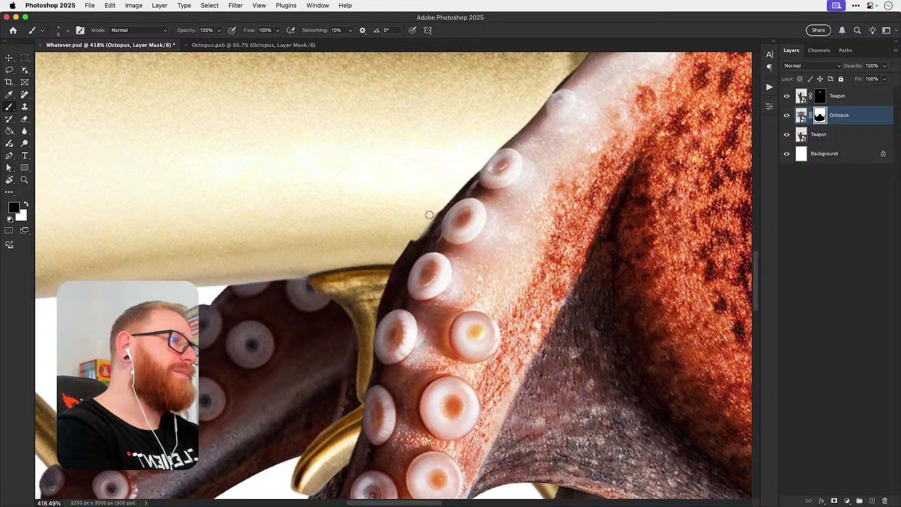
left_click_drag(443, 197, 384, 283)
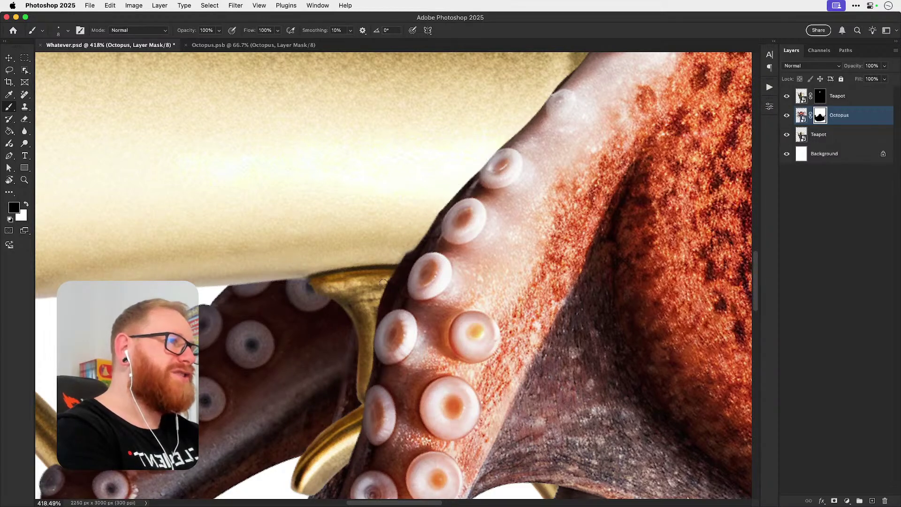
left_click_drag(413, 237, 379, 312)
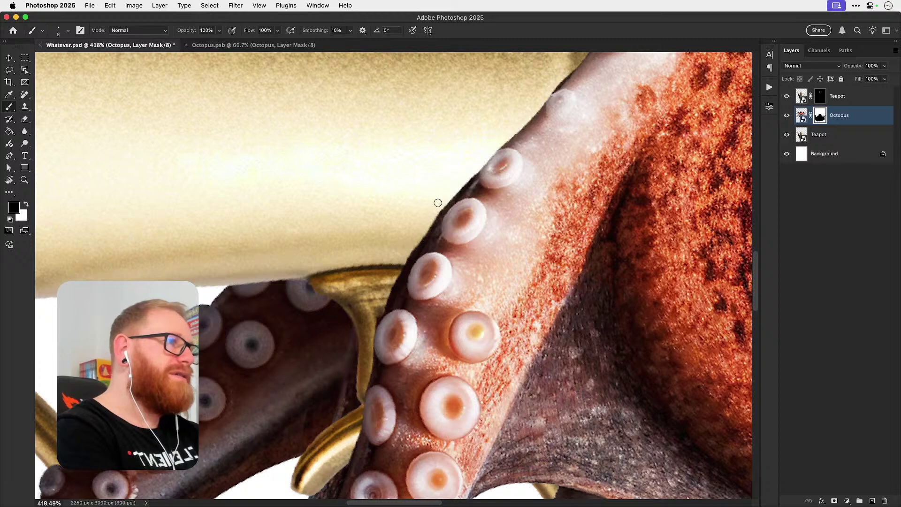
left_click_drag(430, 220, 383, 304)
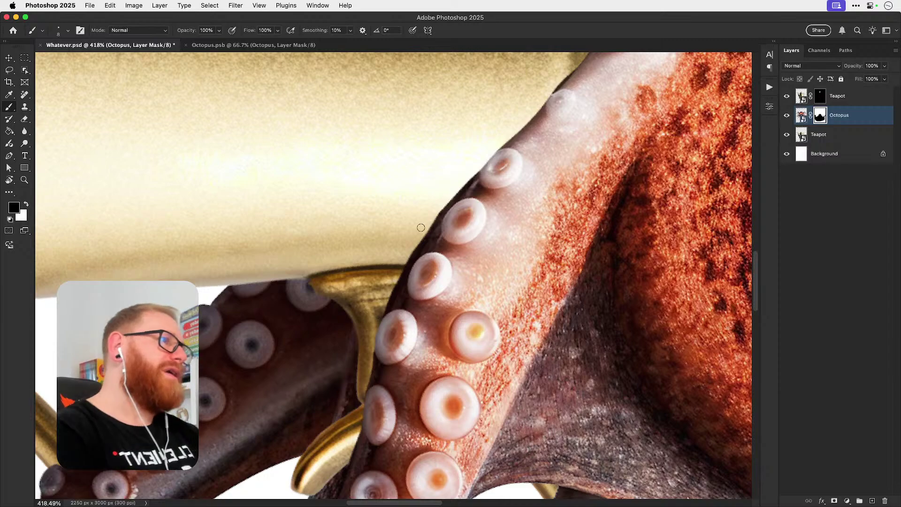
left_click_drag(441, 186, 422, 253)
Step: Reset the canvas rotation and inspect how both front tentacles overlap the teapot's body, spout and handle
key("r")
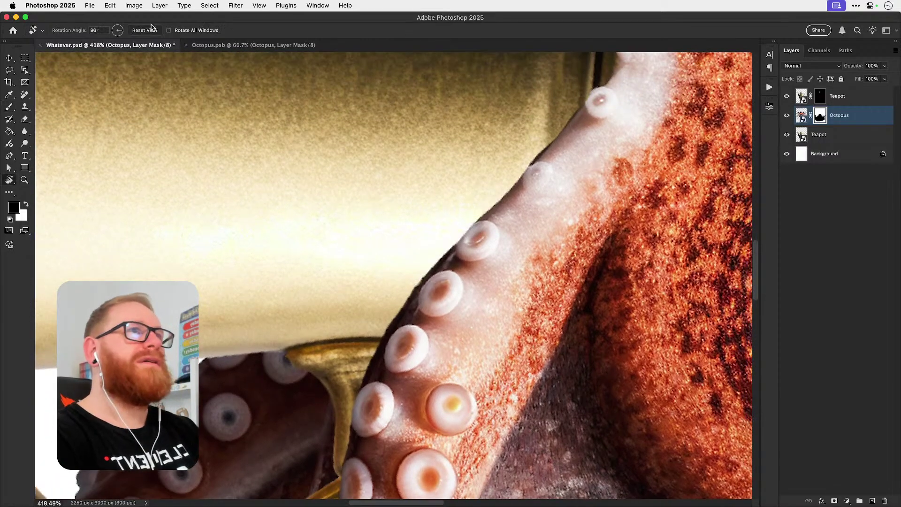
left_click(150, 30)
key("super+1")
key("v")
left_click_drag(396, 285, 418, 282)
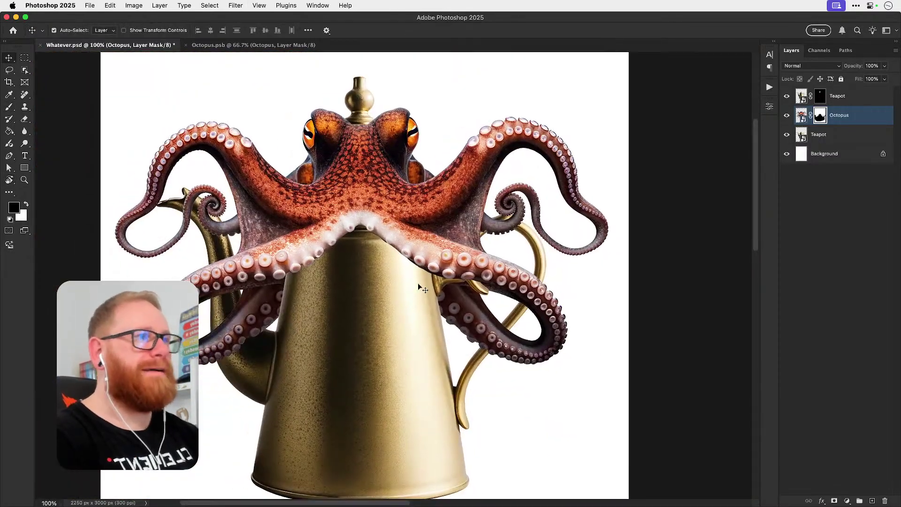
key("z")
mouse_move(284, 274)
left_mouse_down()
mouse_move(319, 268)
mouse_move(299, 265)
left_mouse_up()
key("v")
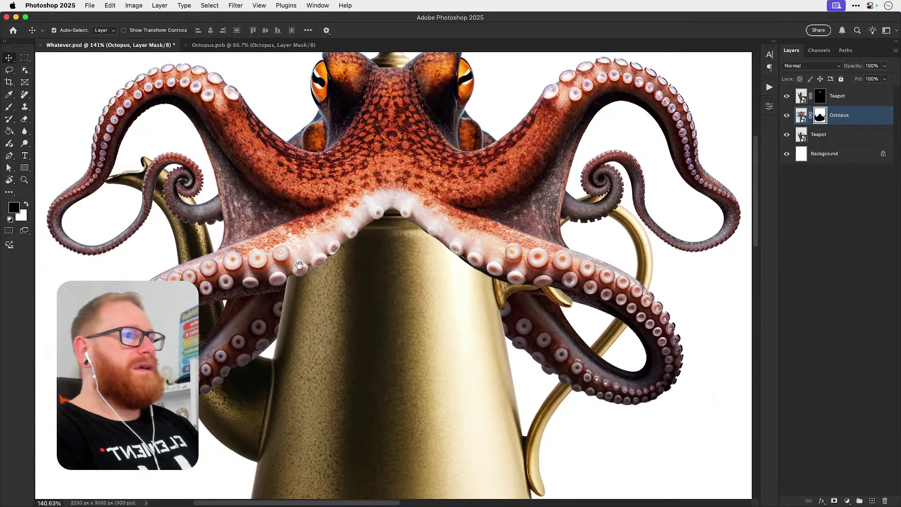
scroll(321, 301, "down", 2)
scroll(321, 300, "down", 3)
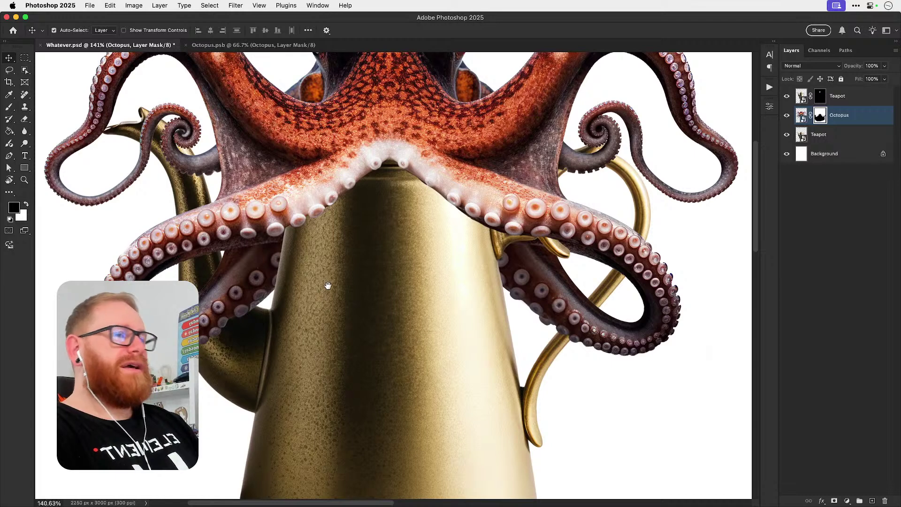
scroll(323, 295, "up", 5)
scroll(323, 296, "left", 2)
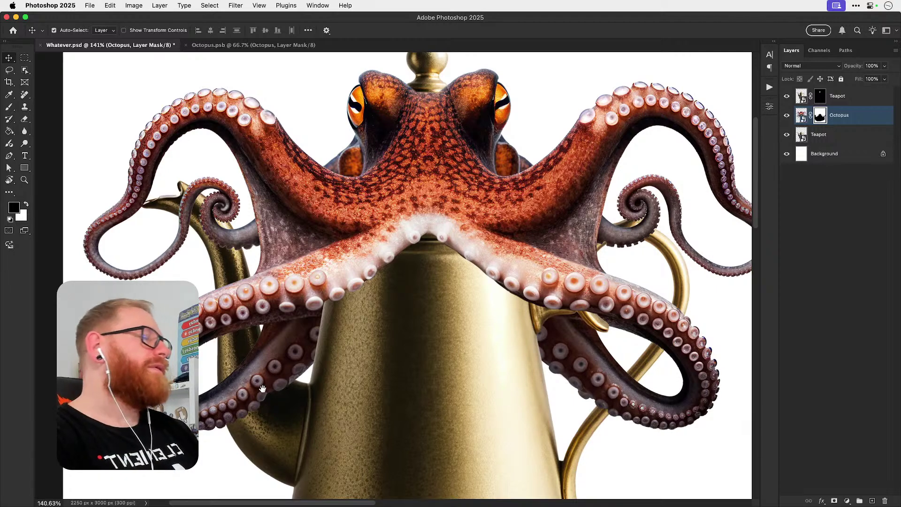
scroll(268, 366, "down", 3)
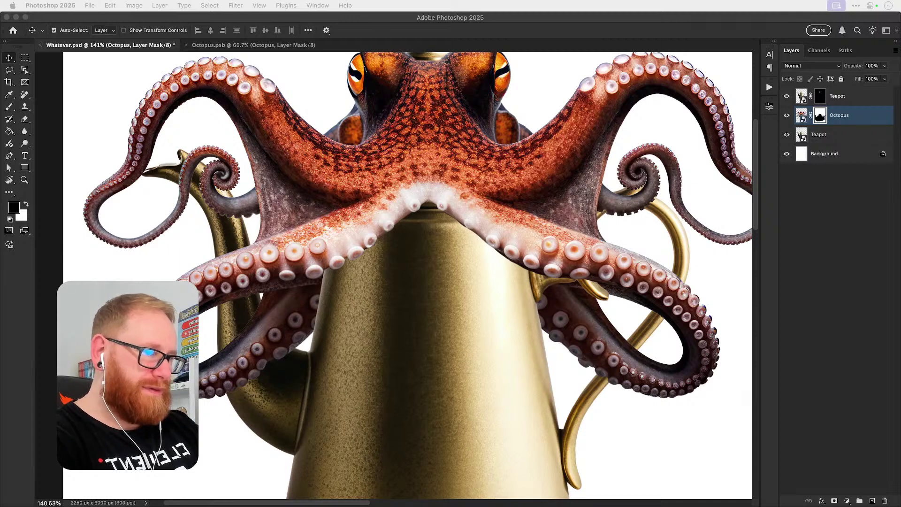
Step: Switch to Chrome and open the dark, hook-tipped Octopus Tentacles render from the Envato tentacle results in a new tab
left_click_drag(563, 351, 543, 128)
left_click(153, 128)
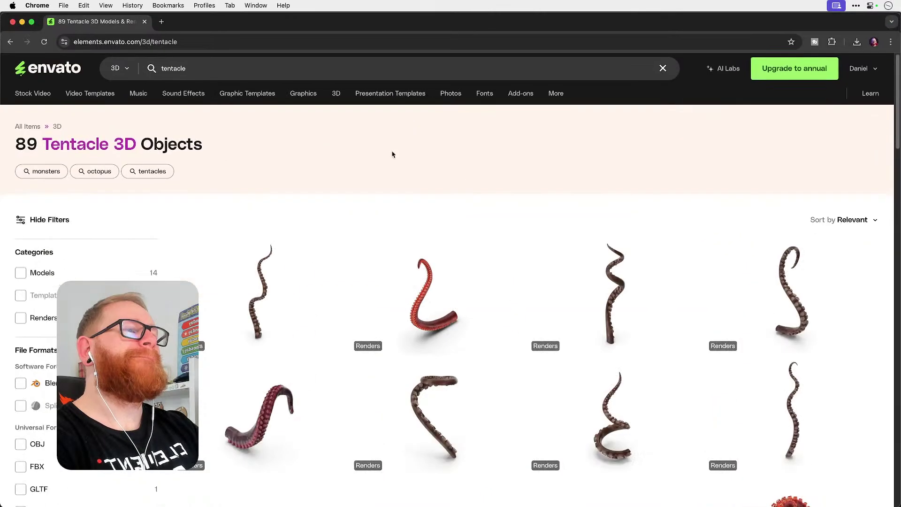
scroll(460, 181, "down", 2)
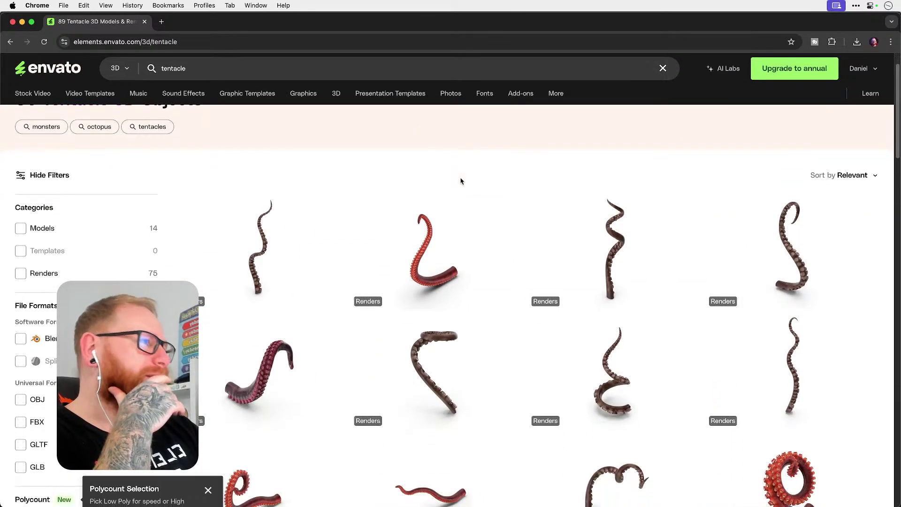
scroll(460, 181, "down", 1)
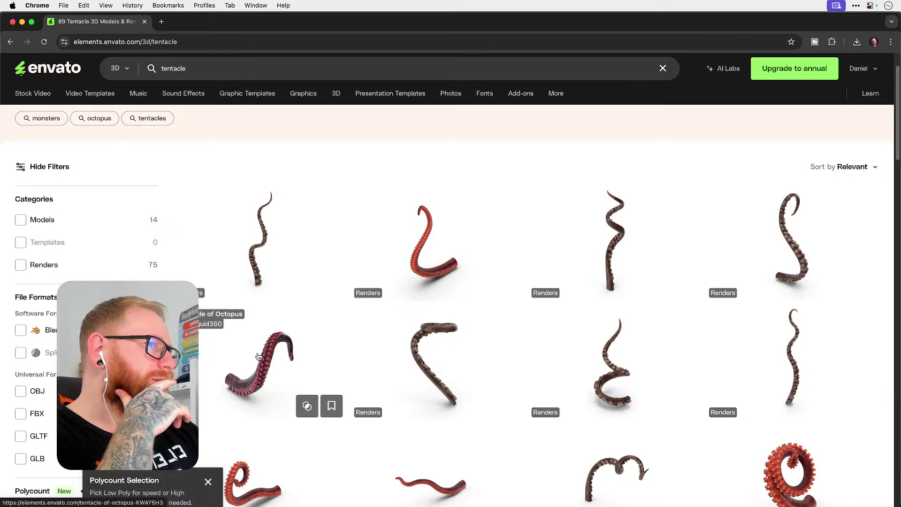
right_click(794, 259)
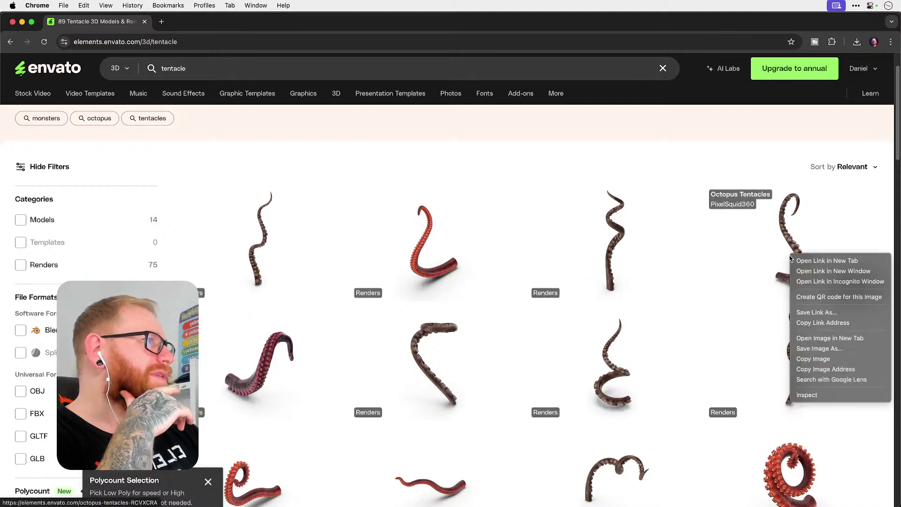
left_click(794, 261)
Step: Open the red ring-shaped Octopus Tentacle render and the coiled one with a straight base in new tabs
scroll(540, 240, "down", 5)
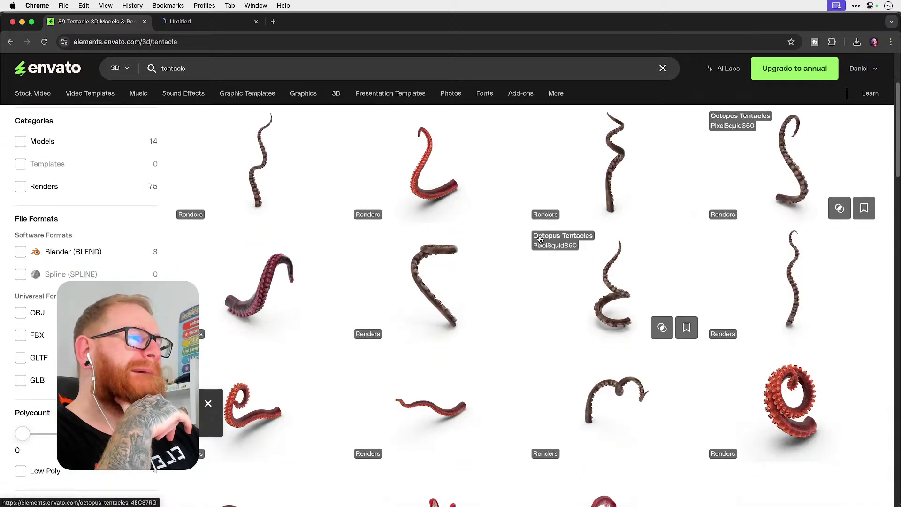
scroll(539, 239, "down", 5)
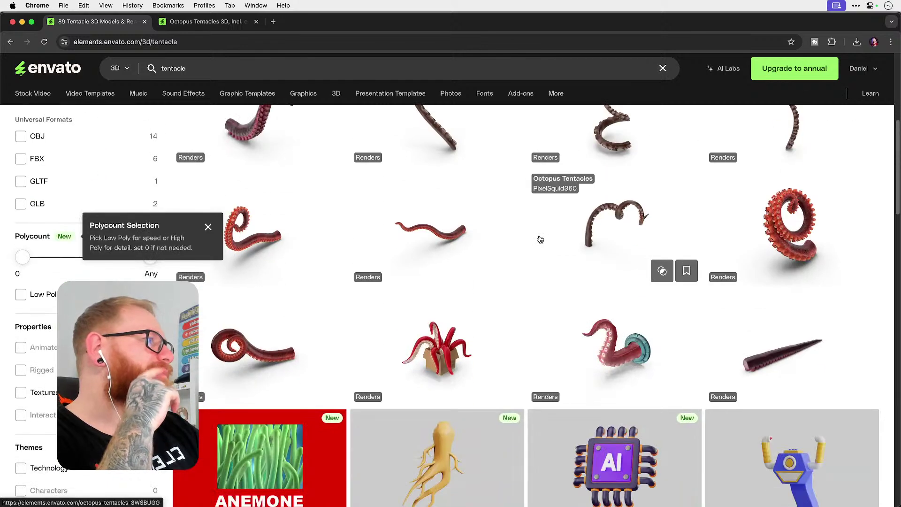
right_click(783, 226)
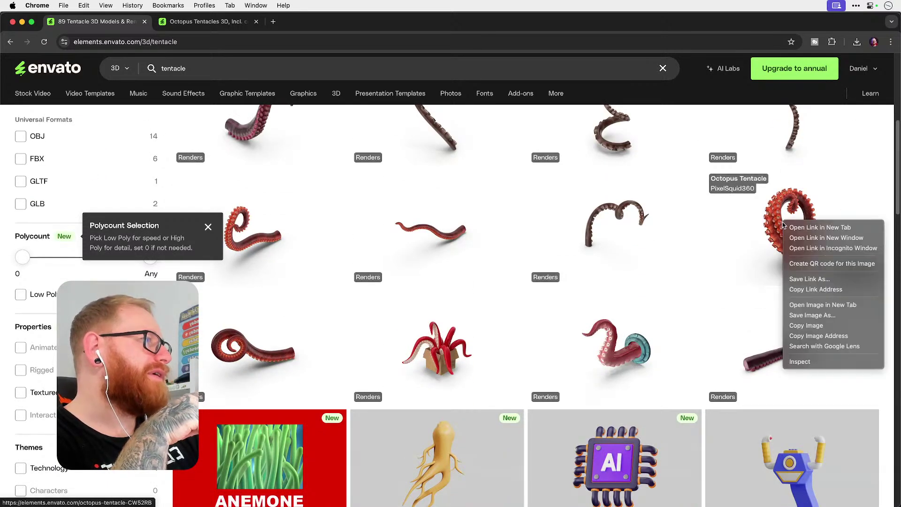
left_click(751, 231)
right_click(275, 377)
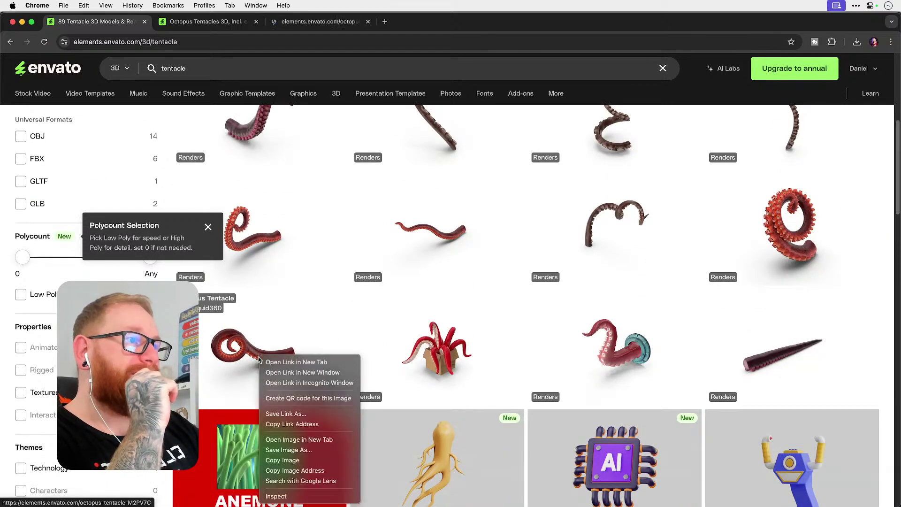
left_click(286, 362)
Step: Compare the three opened tentacle render pages for a suitable shape
left_click(199, 22)
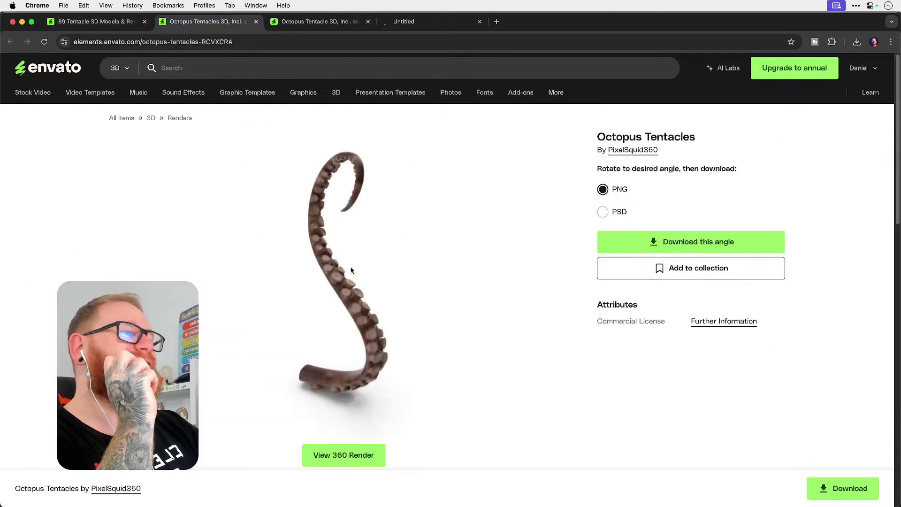
scroll(355, 282, "down", 3)
left_click(313, 22)
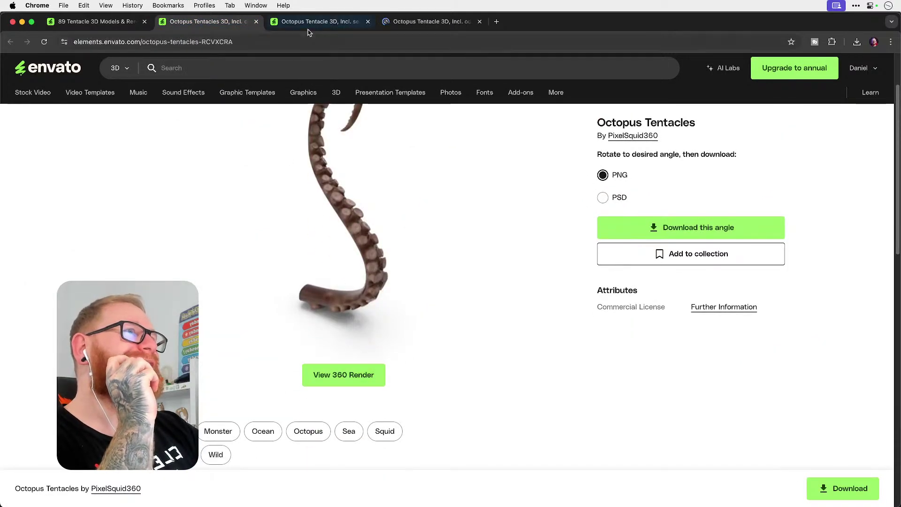
left_click(428, 22)
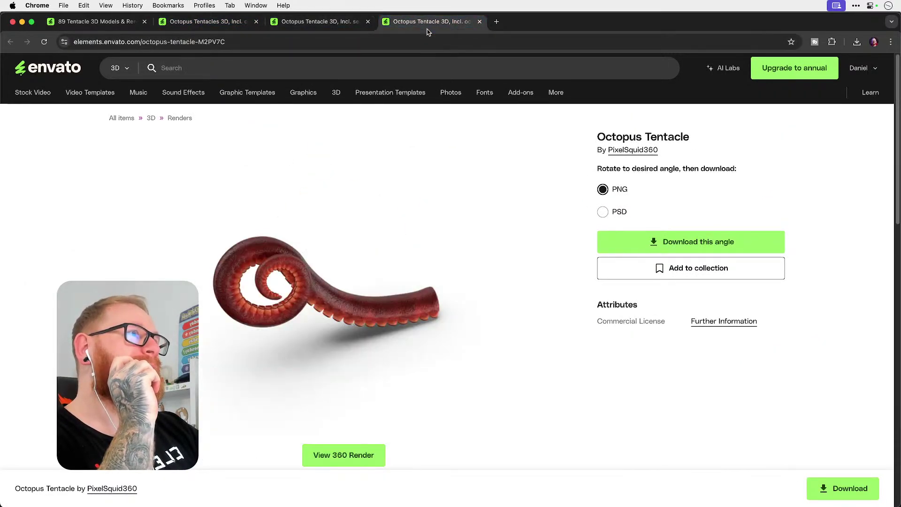
Step: Rotate the red ring-shaped Octopus Tentacle render to show its base in front and compare the angle with the Photoshop artwork
left_click(313, 22)
left_click(329, 270)
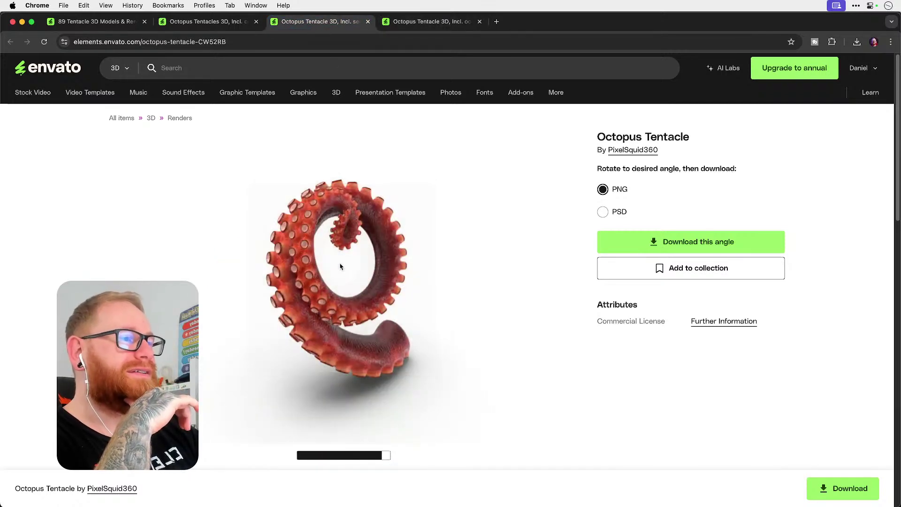
mouse_move(318, 299)
left_mouse_down()
mouse_move(339, 298)
mouse_move(324, 297)
left_mouse_up()
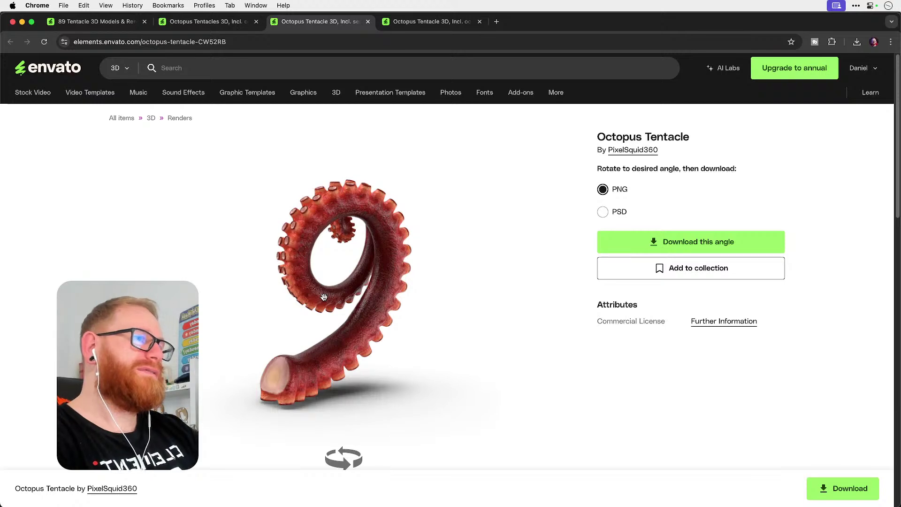
key("super+Tab")
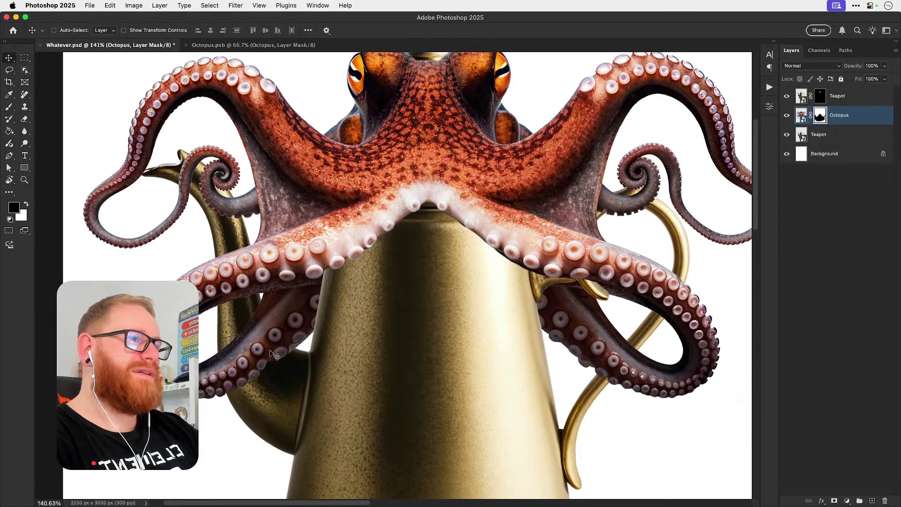
key("super+Tab")
left_click_drag(324, 300, 326, 300)
key("super+Tab")
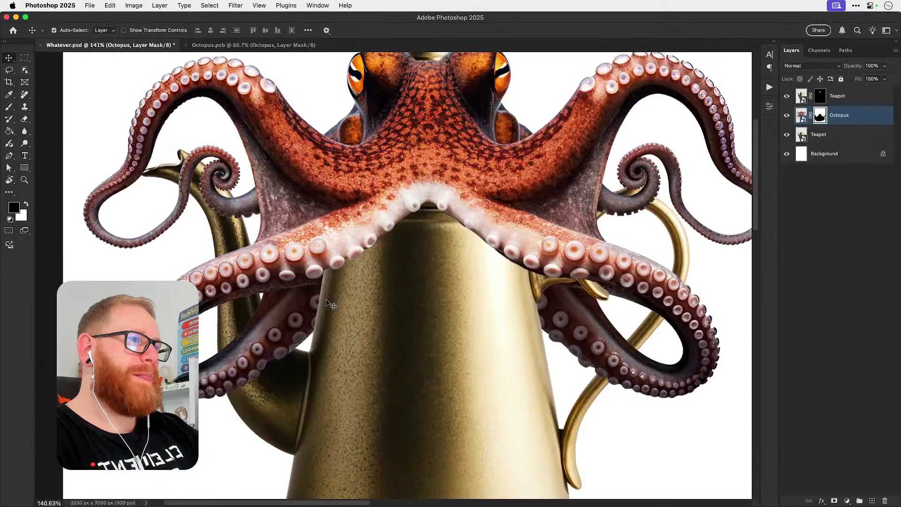
Step: Turn the ring-shaped tentacle until the base's suckers face forward, checking it against the octopus in Photoshop
key("super+Tab")
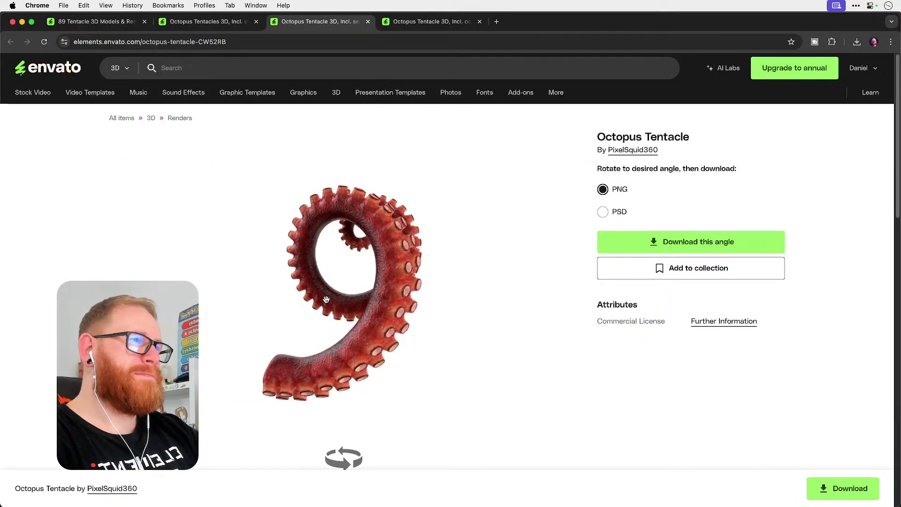
key("super+Tab")
key("super+Tab")
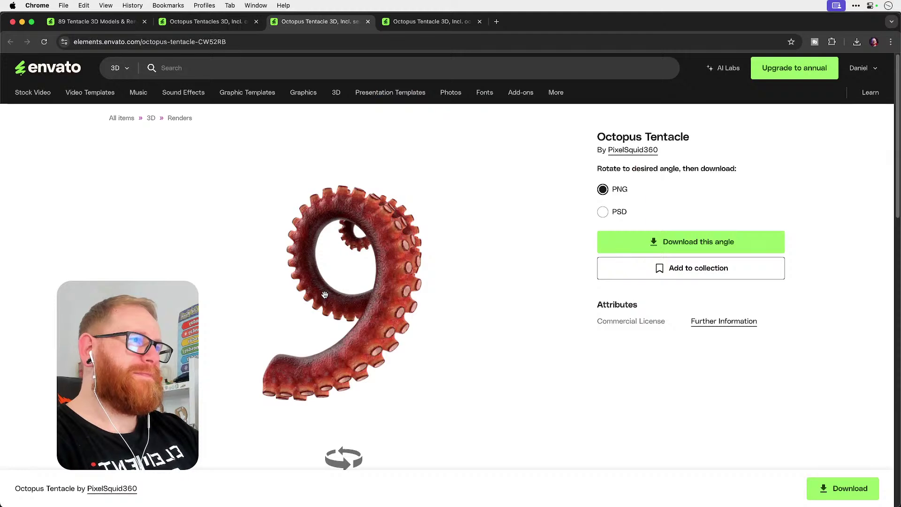
left_click_drag(325, 299, 331, 299)
key("super+Tab")
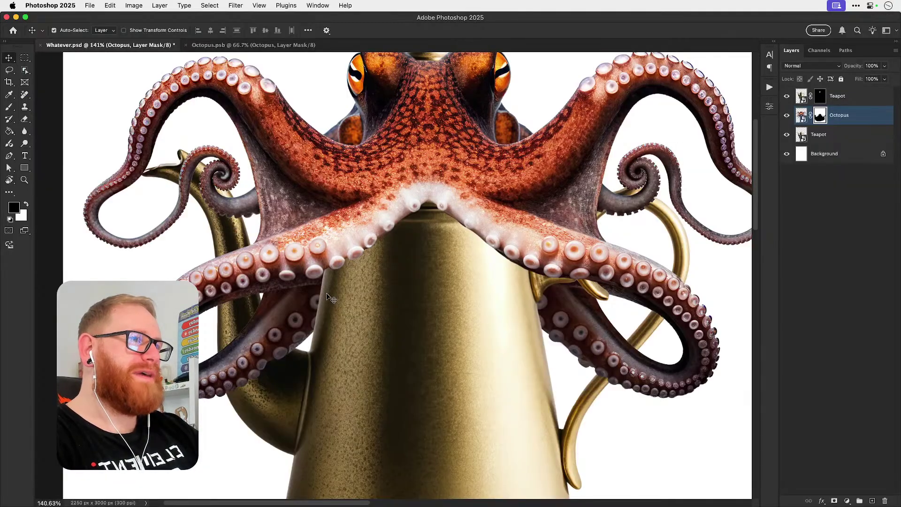
key("super+Tab")
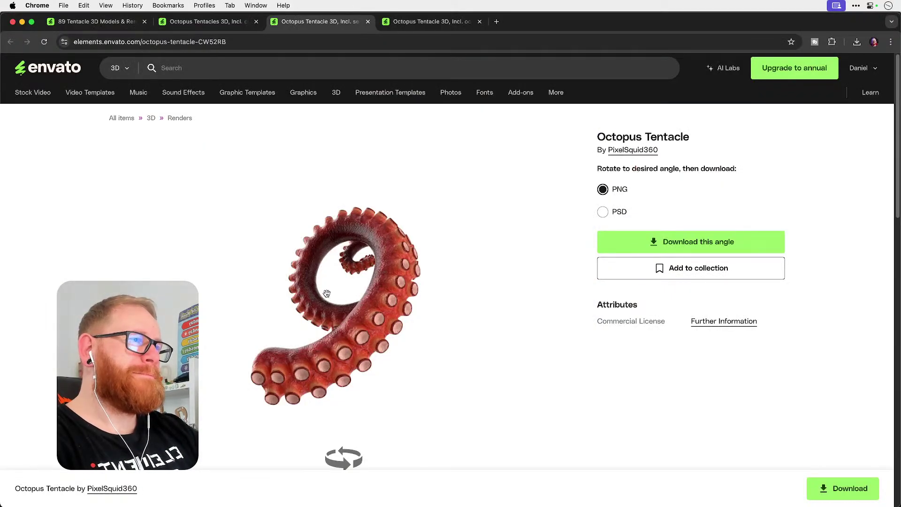
Step: Check the artwork once more and download the ring-shaped tentacle's chosen angle as a PNG for the Youtube project
key("super+Tab")
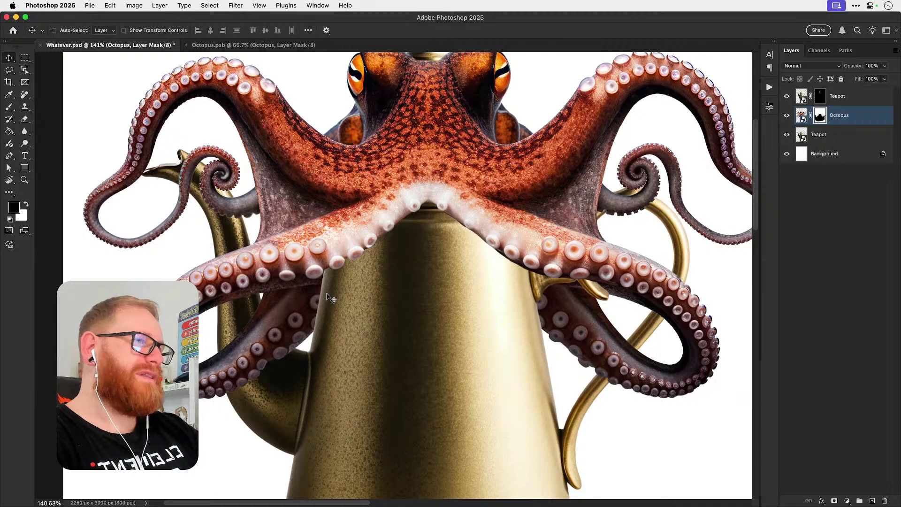
key("super+Tab")
key("super+Tab")
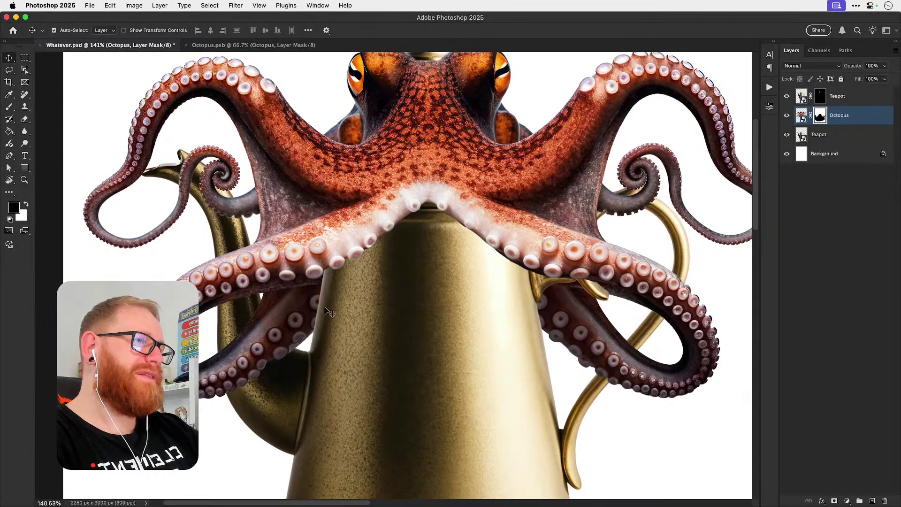
key("super+Tab")
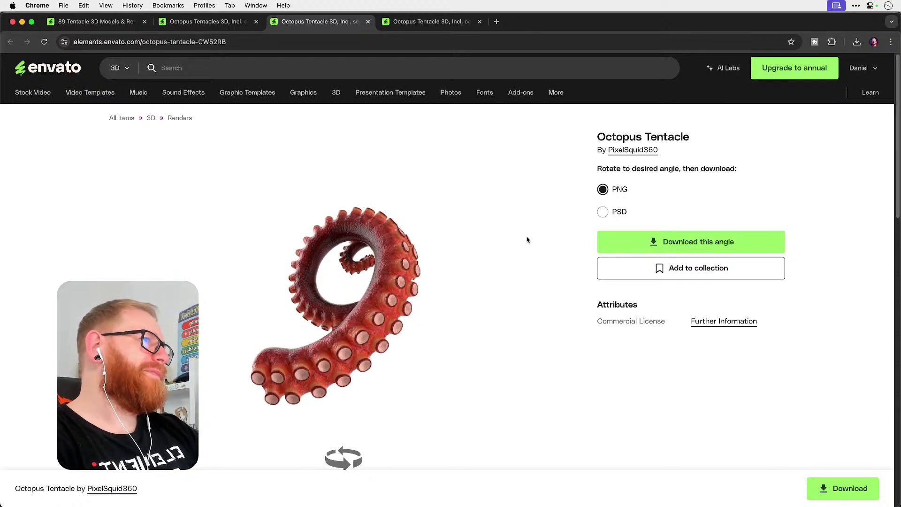
left_click(673, 246)
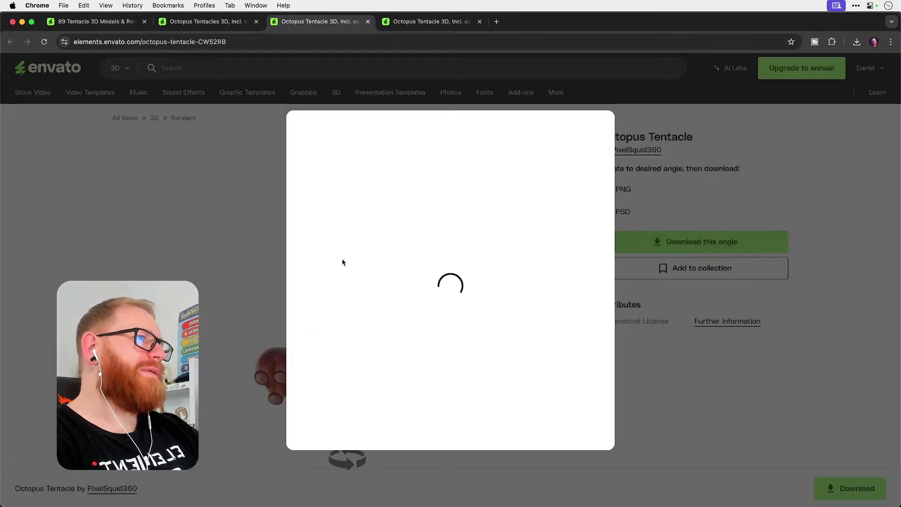
left_click(311, 219)
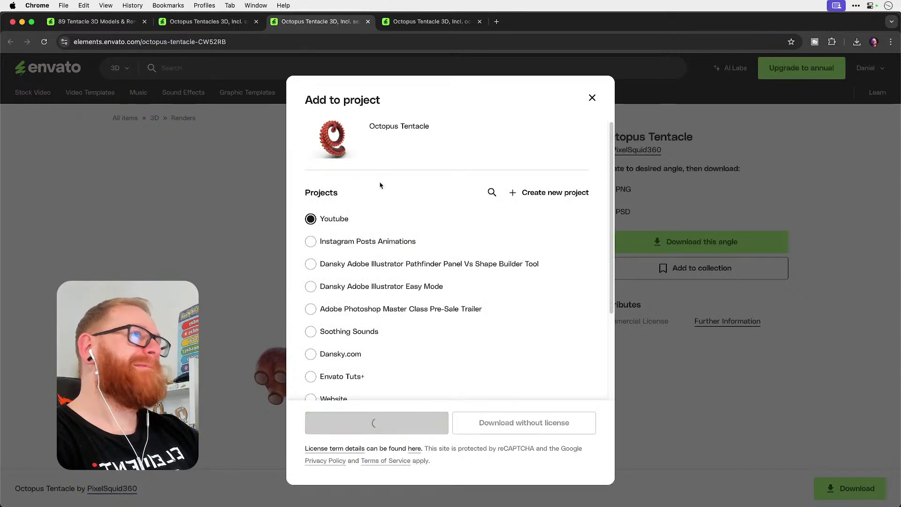
Step: Open the coiled, straight-based tentacle page, rotate the render upright with suckers showing, and compare it with the Photoshop artwork
left_click(432, 21)
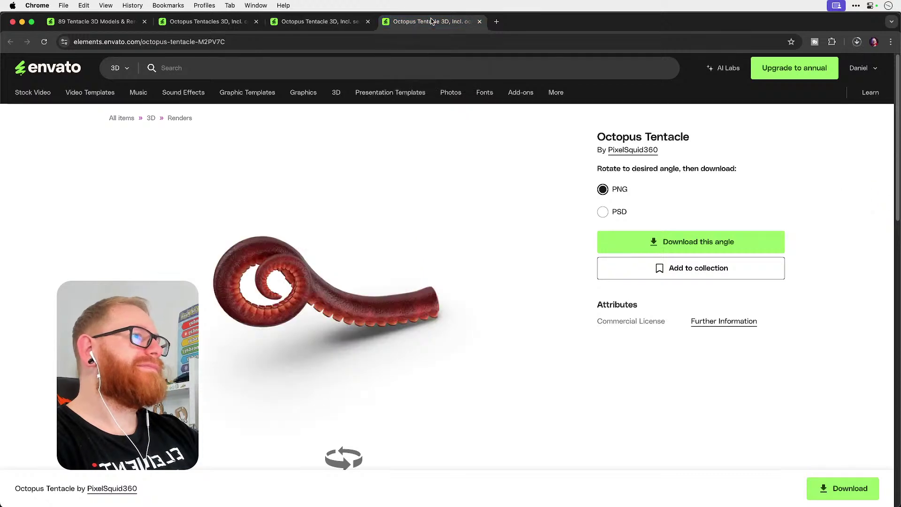
scroll(271, 393, "down", 1)
key("super+Tab")
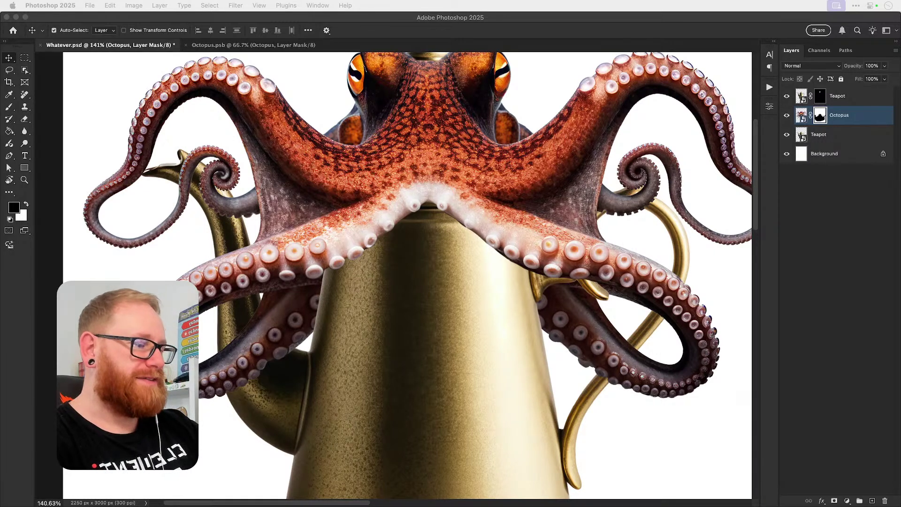
left_click(438, 297)
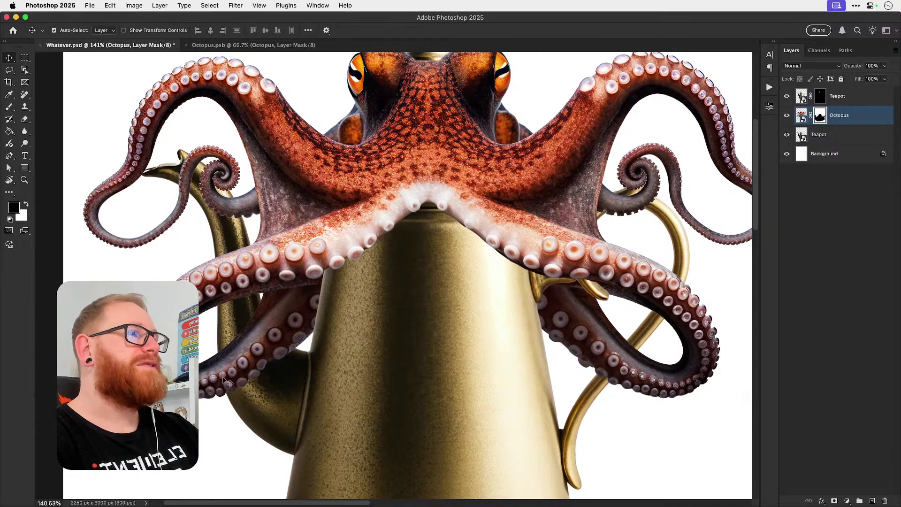
key("super+Tab")
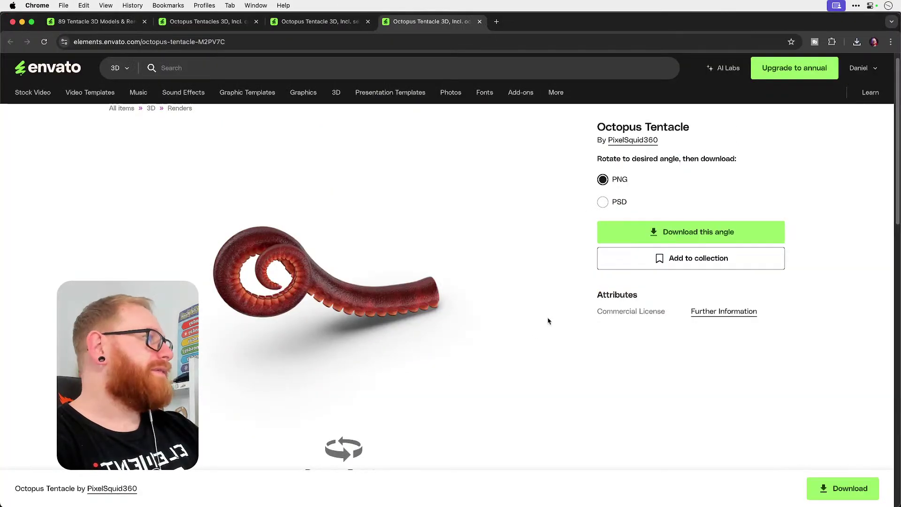
left_click_drag(362, 313, 376, 297)
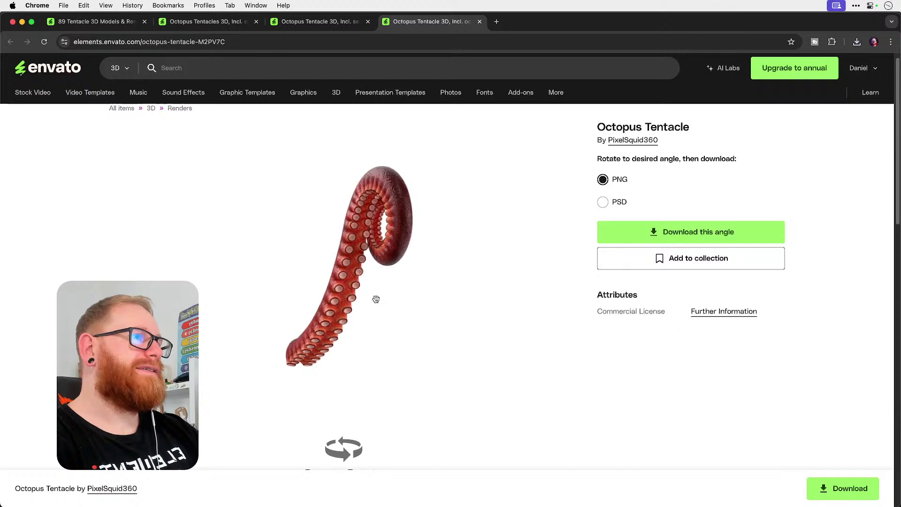
key("super+Tab")
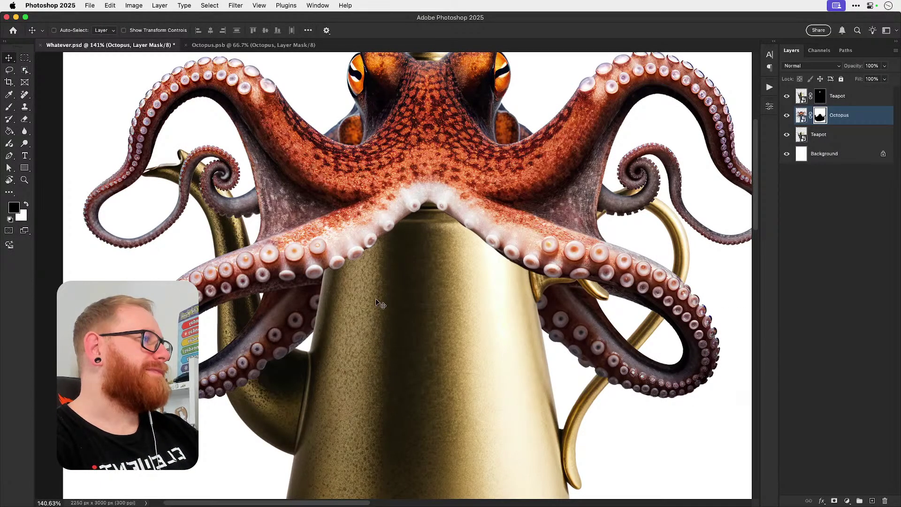
key("super+Tab")
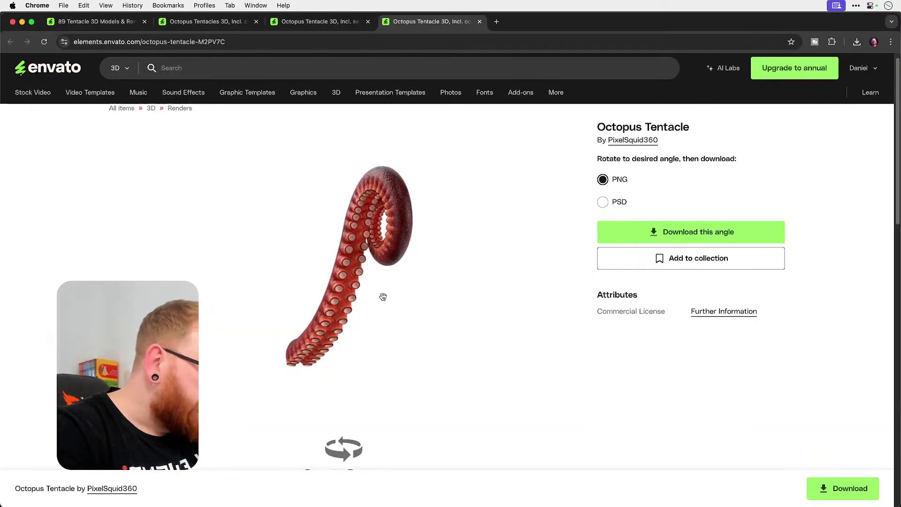
Step: Try further angles of the coiled tentacle render, comparing them with the octopus's front tentacles in Photoshop
left_click_drag(416, 293, 417, 312)
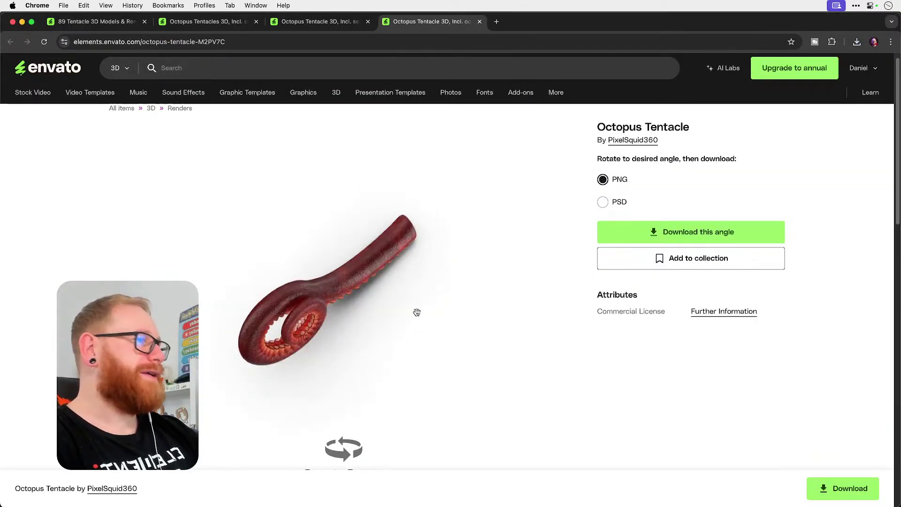
key("super+Tab")
key("super+Tab")
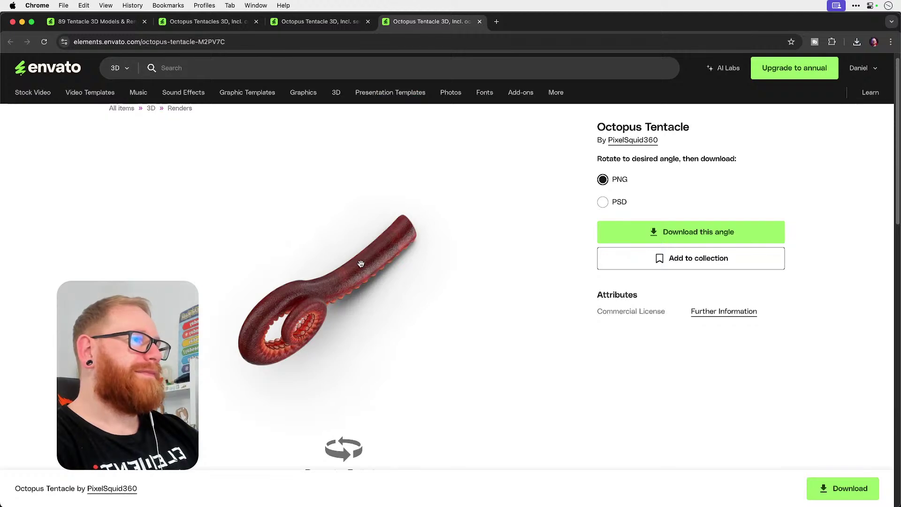
left_click_drag(361, 264, 377, 239)
key("super+Tab")
key("super+Tab")
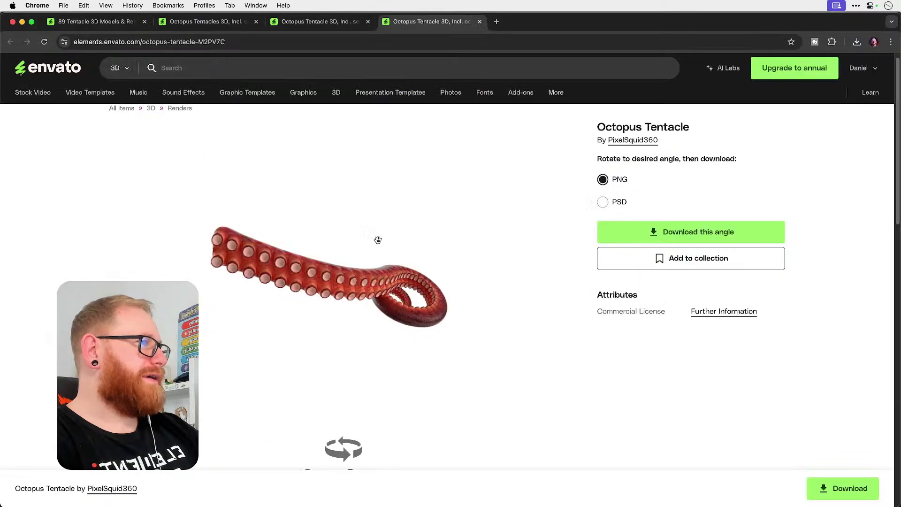
mouse_move(406, 299)
left_mouse_down()
mouse_move(402, 325)
mouse_move(412, 302)
left_mouse_up()
key("super+Tab")
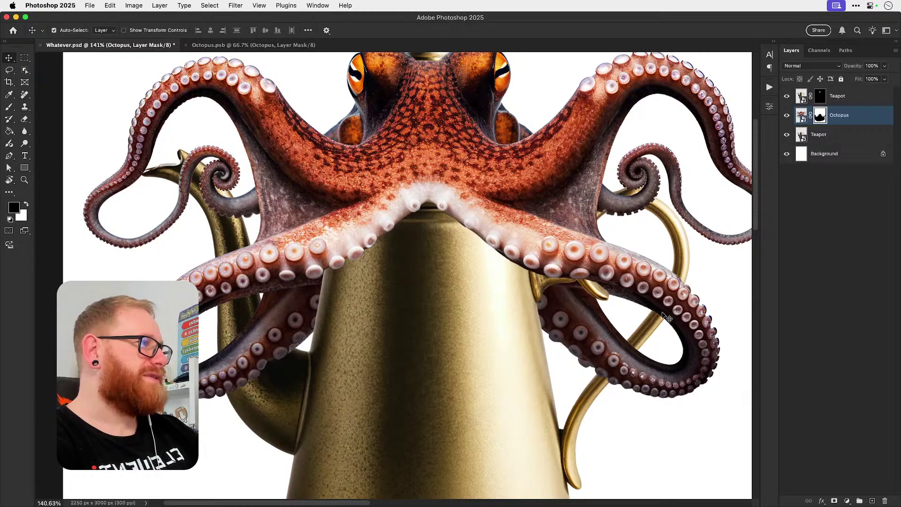
Step: Return to Chrome, rotate the coiled tentacle so its curl lies flat opposite the suckered base, and download that angle as PNG
key("super")
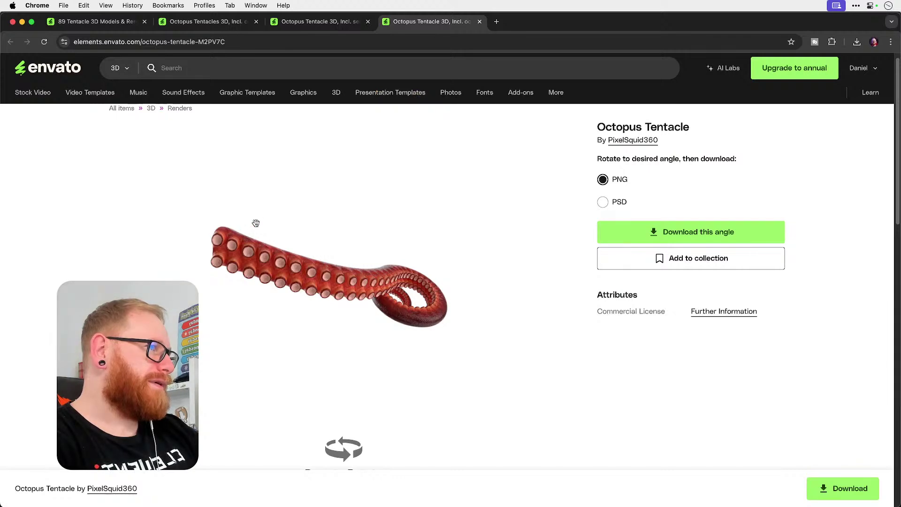
left_click_drag(254, 224, 330, 209)
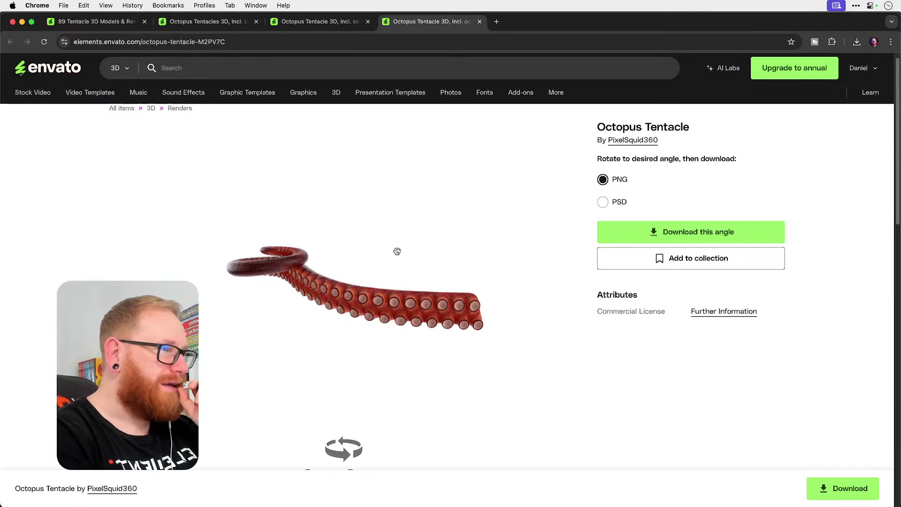
left_click(657, 232)
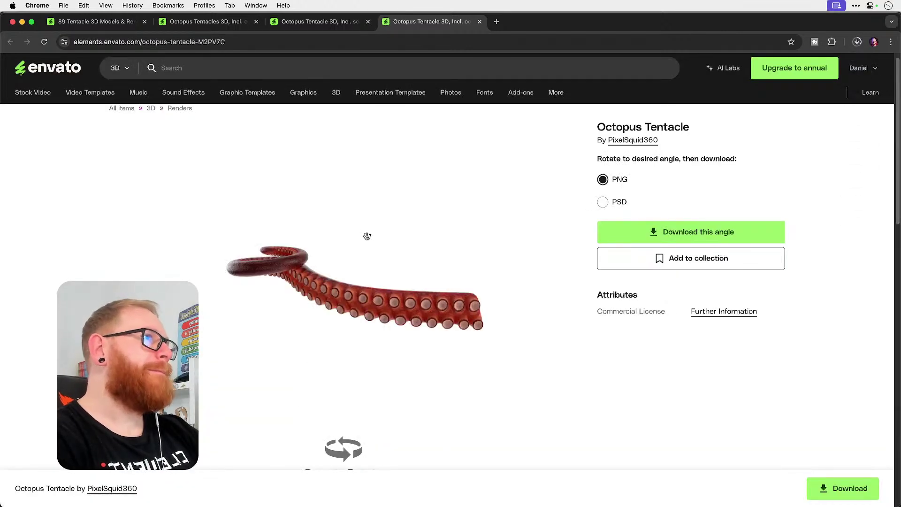
Step: Review the other opened tentacle pages and browse further down the Envato tentacle results for more renders
left_click(319, 23)
left_click(213, 22)
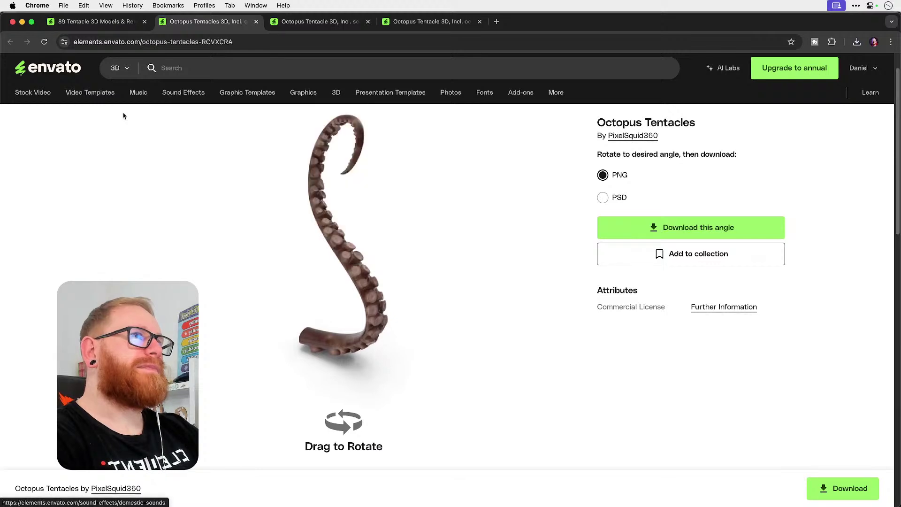
left_click(93, 21)
scroll(483, 312, "down", 5)
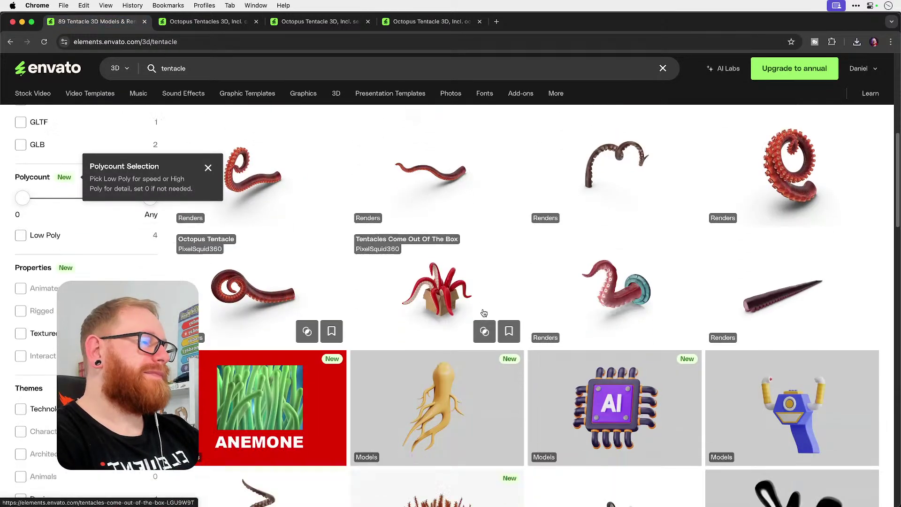
scroll(483, 312, "down", 4)
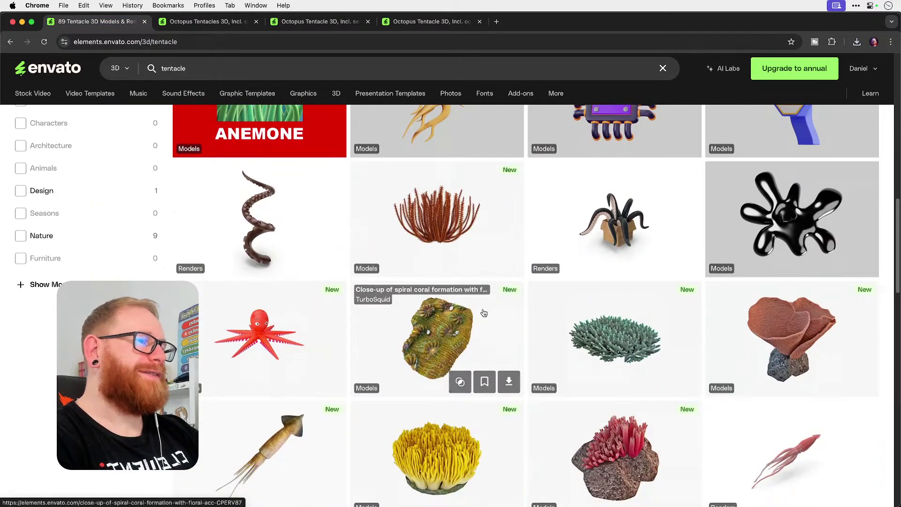
Step: Switch to Photoshop, open the two downloaded tentacle PNGs, and close Octopus Tentacle.N13.2k.png
key("super+Tab")
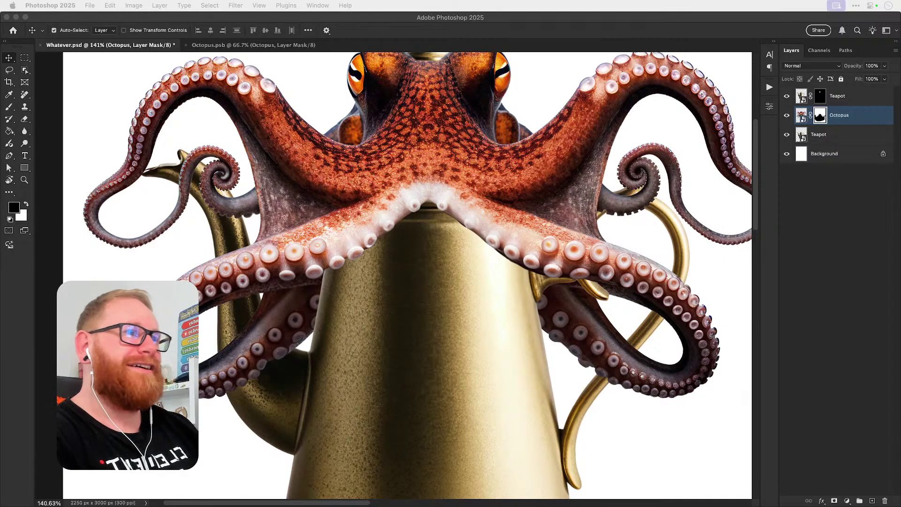
left_click(404, 252)
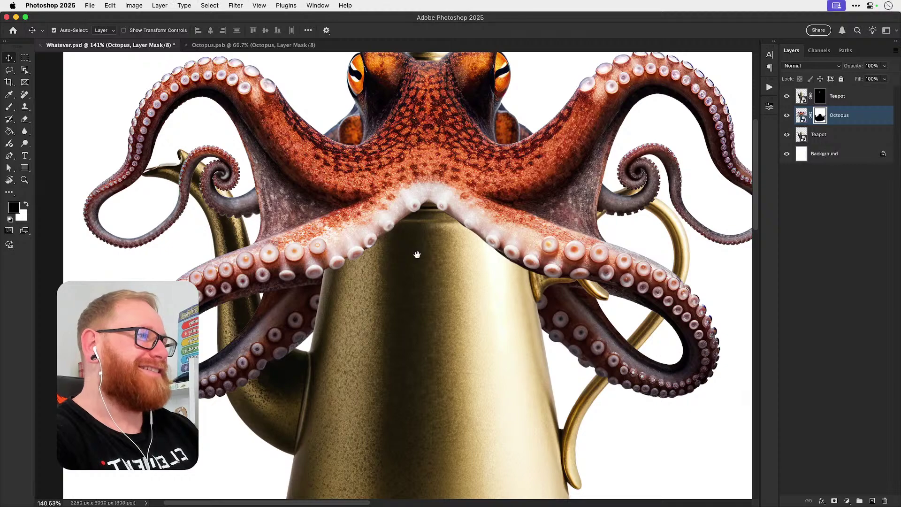
left_click_drag(416, 255, 392, 257)
key("F11")
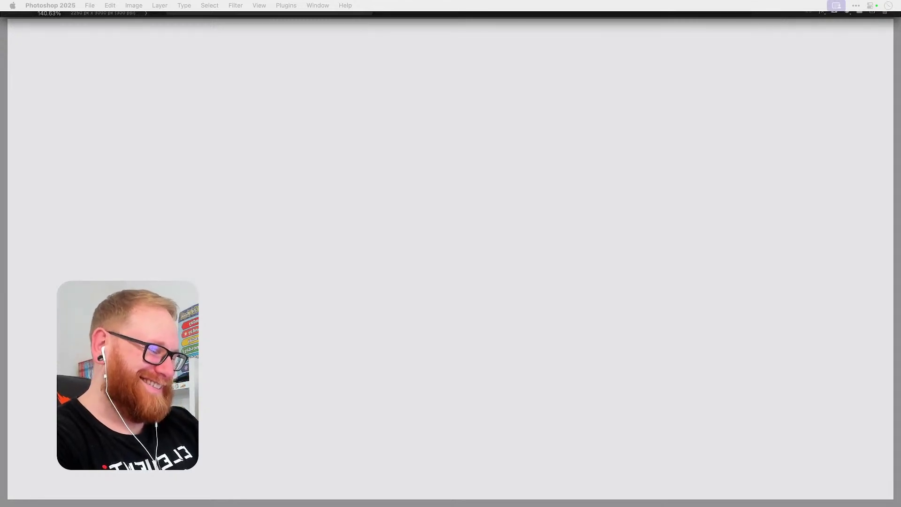
key("F11")
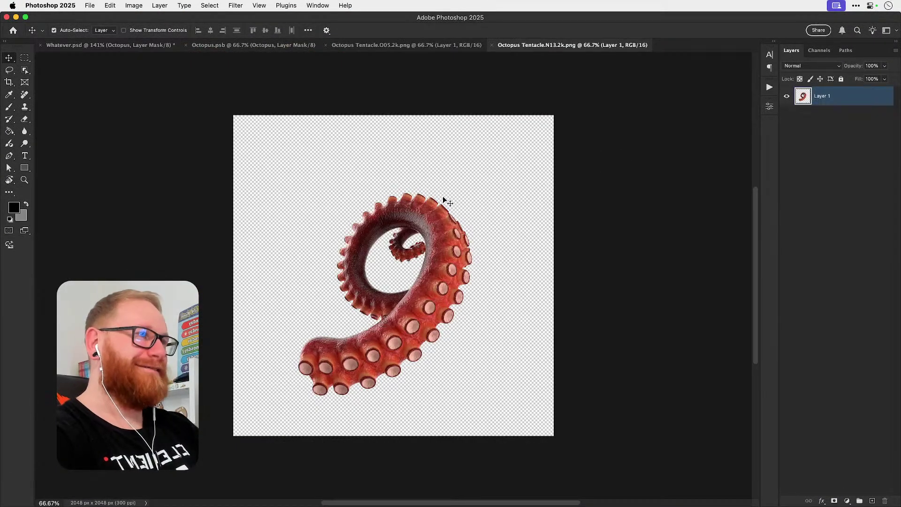
key("super+w")
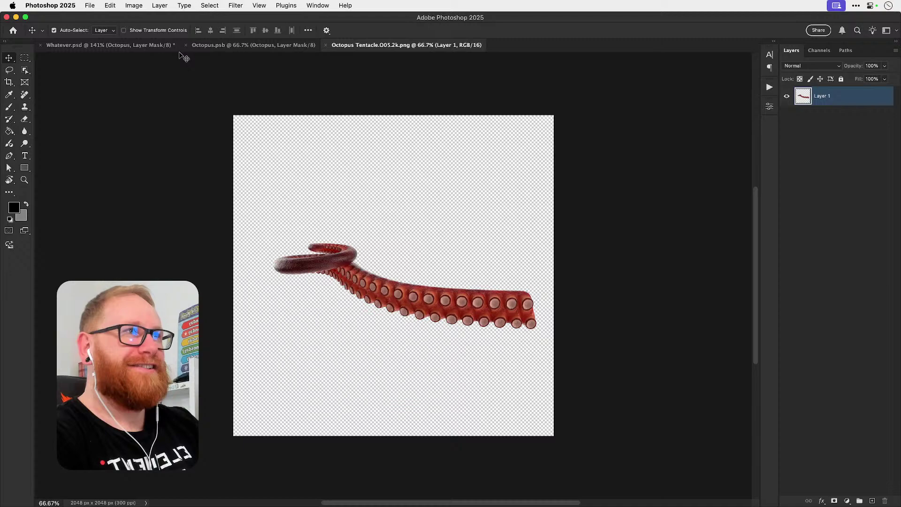
Step: Paste the copied coiled tentacle into Whatever.psd, copy in the tentacle from Octopus Tentacle.O05.2k.png and close that file
left_click(125, 48)
key("super+v")
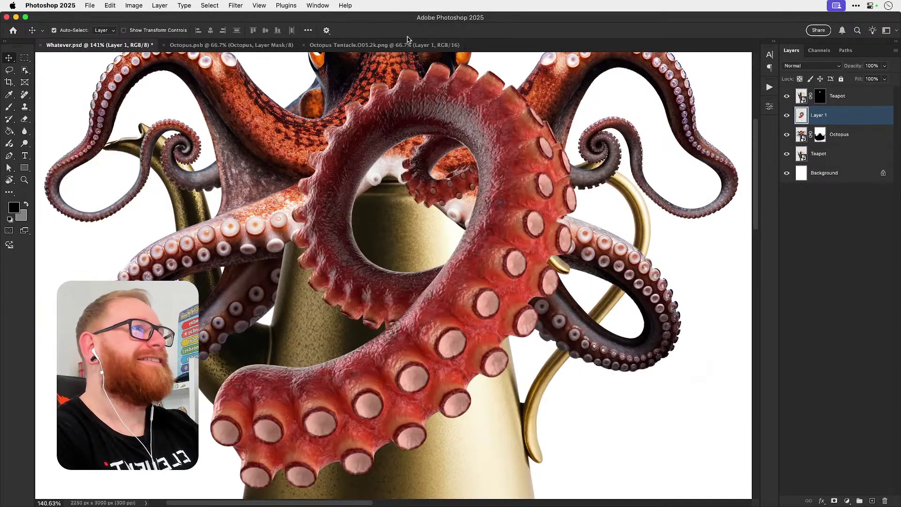
left_click(409, 44)
key("super+a")
key("super+c")
key("super+w")
left_click(149, 45)
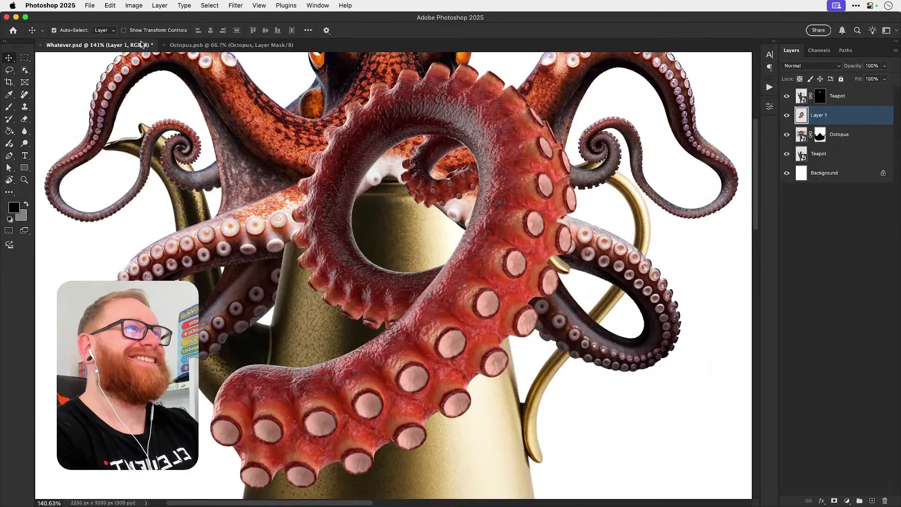
key("super+v")
left_click(261, 45)
left_click(95, 45)
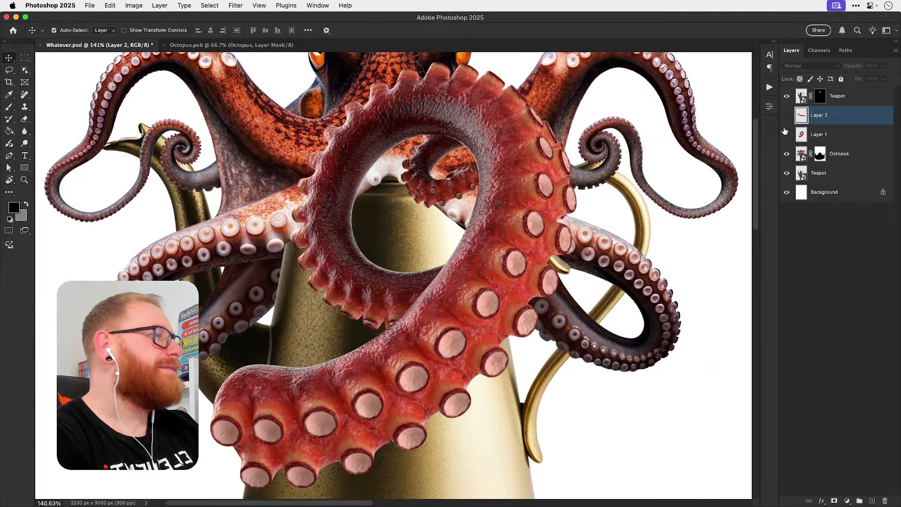
Step: Duplicate the coiled tentacle layer, scale the copy to about 38% and place it over the octopus's front tentacle near the spout
left_click(834, 136)
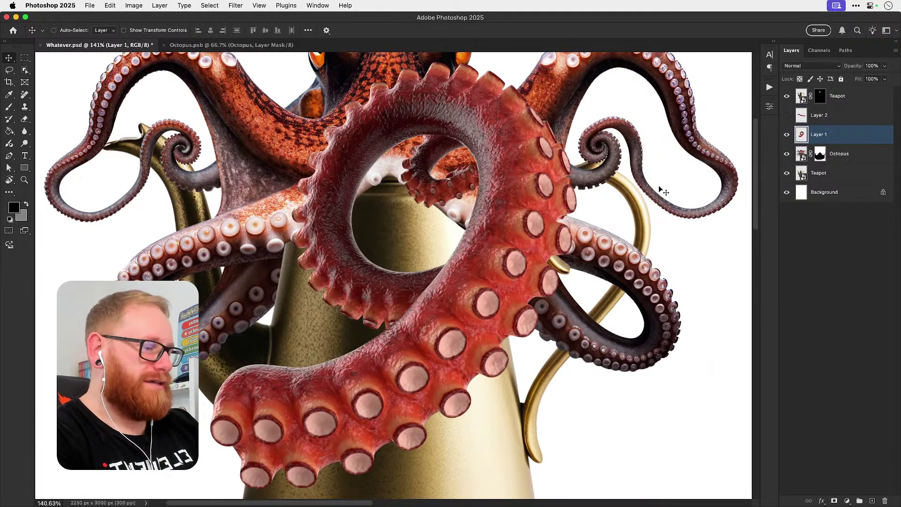
key("super+j")
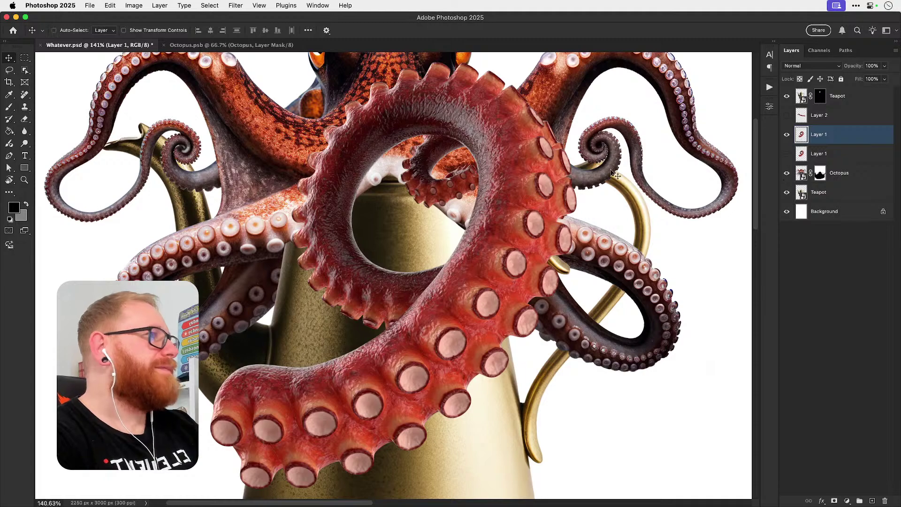
key("super+t")
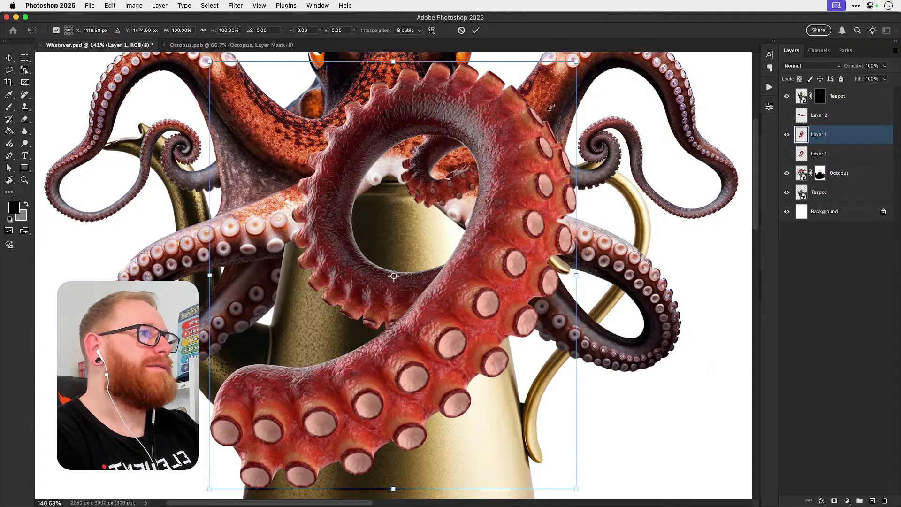
left_click_drag(576, 61, 463, 195)
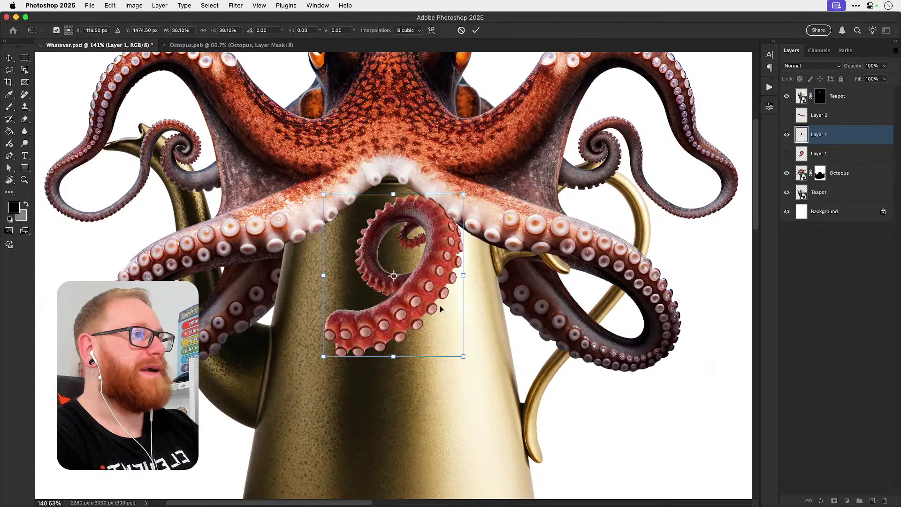
left_click_drag(443, 308, 261, 331)
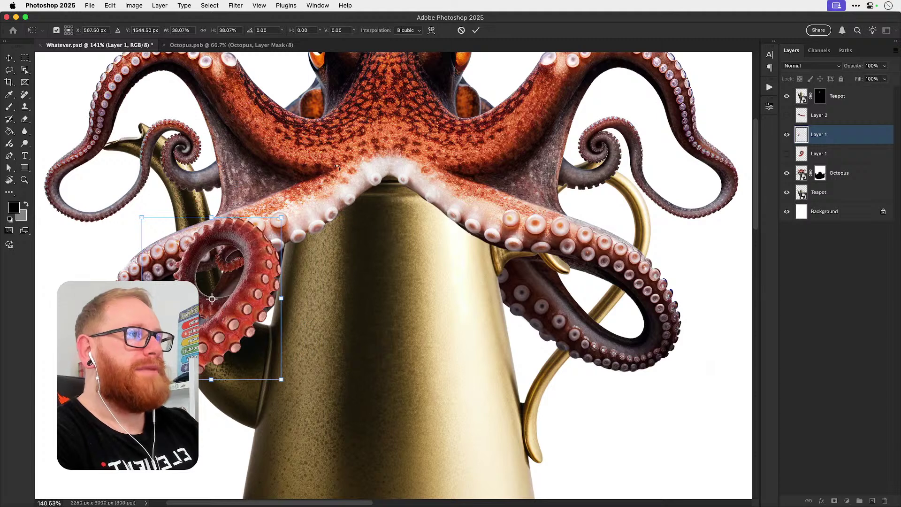
Step: Rotate the coiled tentacle copy to about -33° and scale it to about 32% to fit the octopus's looped front tentacle
left_click_drag(291, 206, 278, 197)
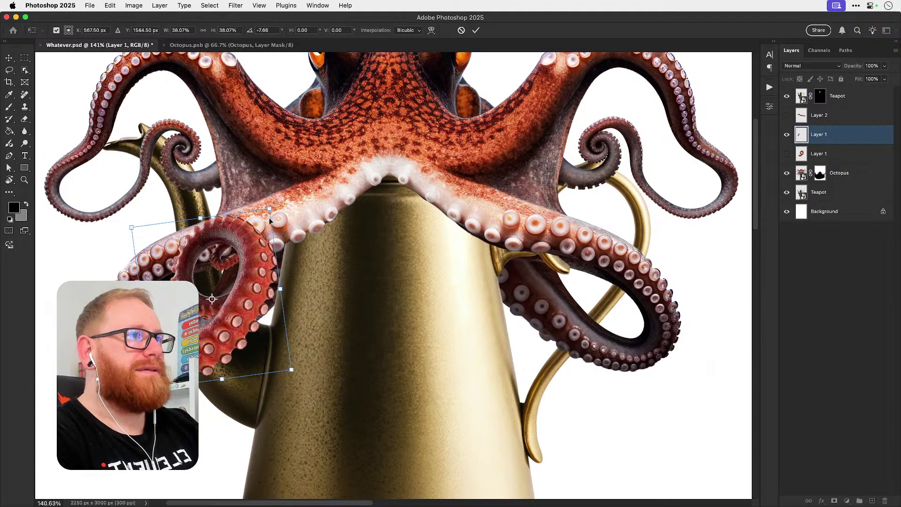
left_click_drag(274, 294, 250, 268)
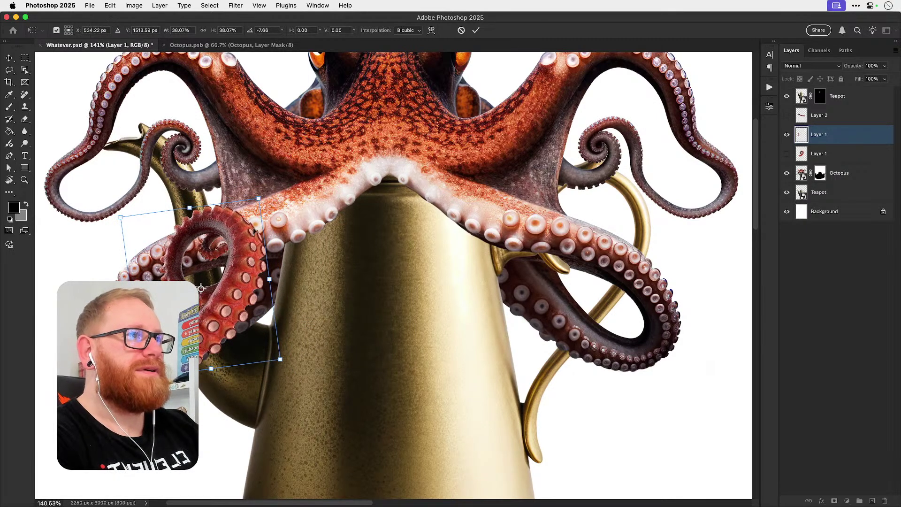
left_click_drag(256, 195, 242, 221)
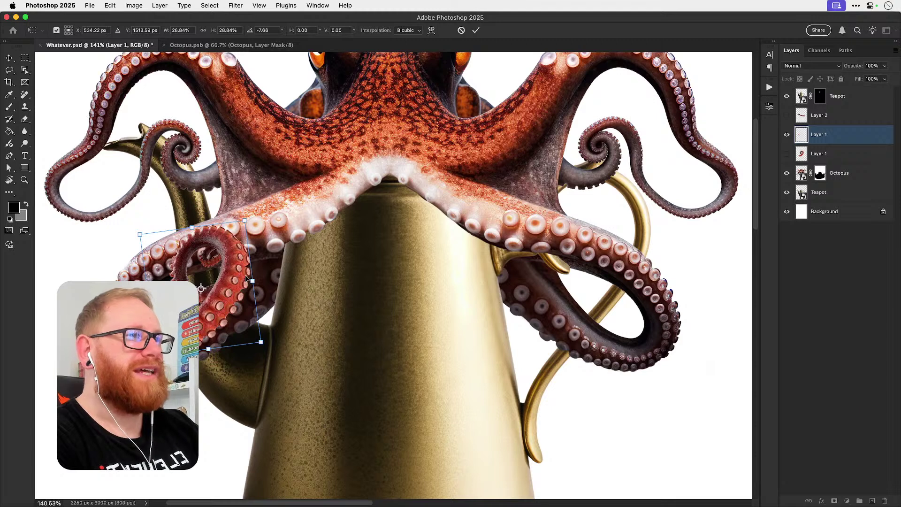
left_click_drag(243, 279, 274, 280)
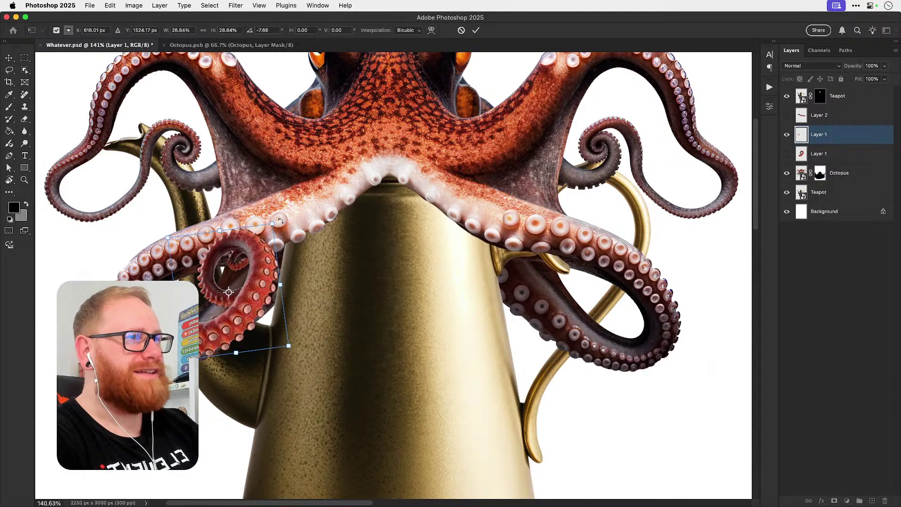
left_click_drag(277, 225, 250, 216)
left_click_drag(259, 305, 234, 303)
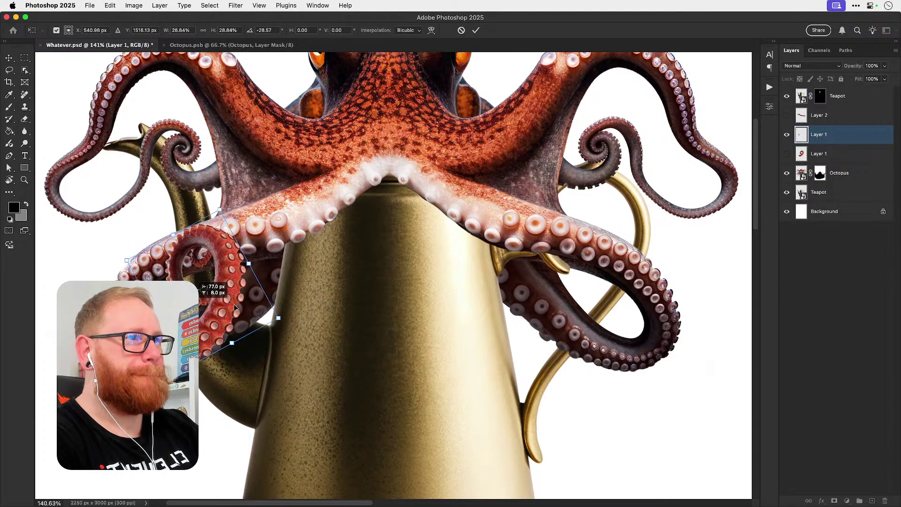
left_click_drag(221, 214, 222, 206)
left_click_drag(215, 337, 206, 335)
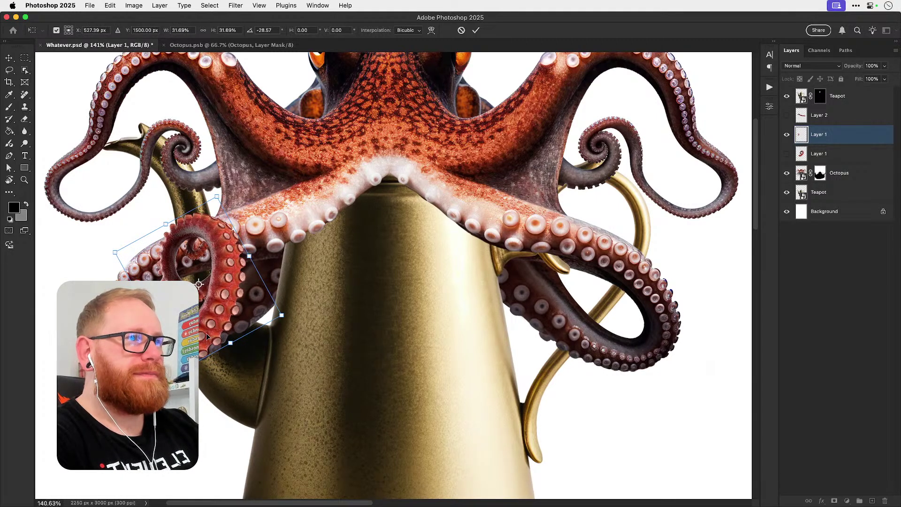
left_click_drag(282, 315, 299, 307)
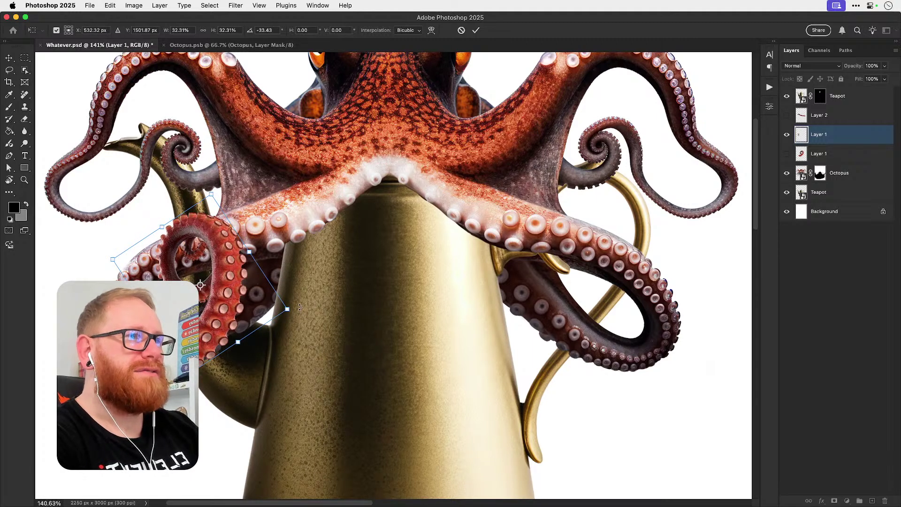
Step: Nudge the coiled tentacle copy into its final position against the front tentacle and apply the transform
key("shift+Left")
key("shift+Left")
key("shift+Up")
key("shift+Up")
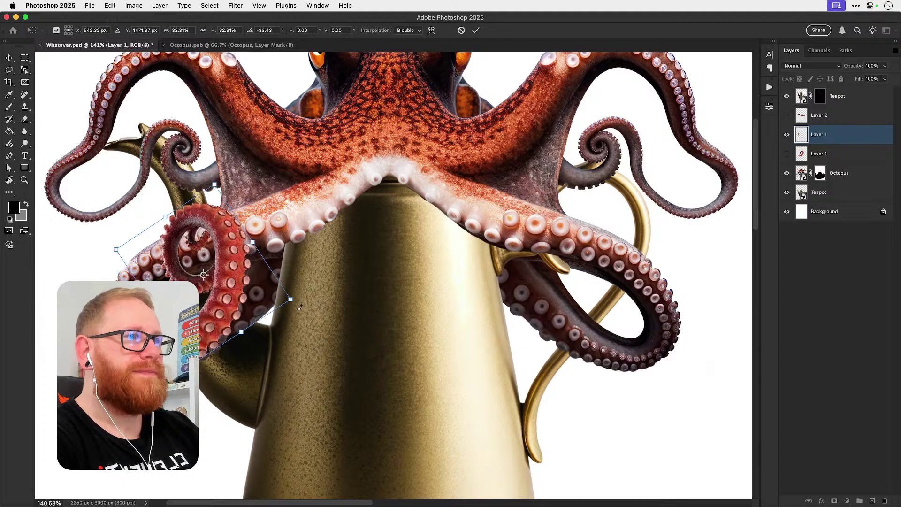
key("shift+Left")
key("shift+Down")
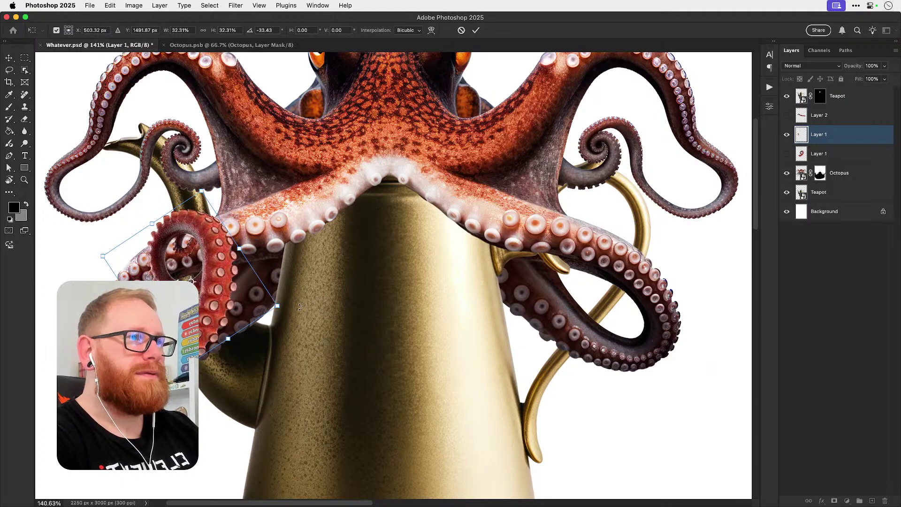
key("Right")
key("Right")
key("Right")
key("Right")
key("Down")
key("Down")
key("Down")
key("Down")
key("Down")
key("Return")
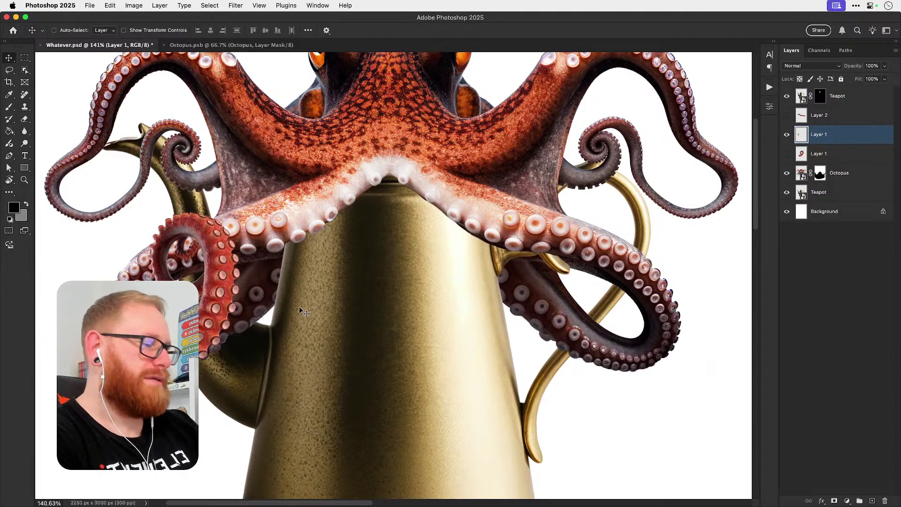
Step: Try the coiled tentacle copy behind the octopus, and place it directly above the Octopus layer in the stack
key("super+bracketleft")
key("super+bracketleft")
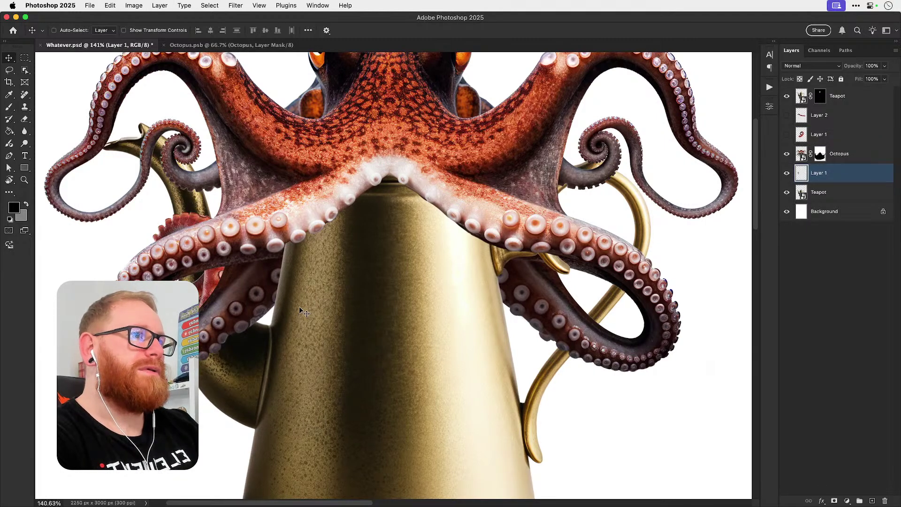
key("super+bracketright")
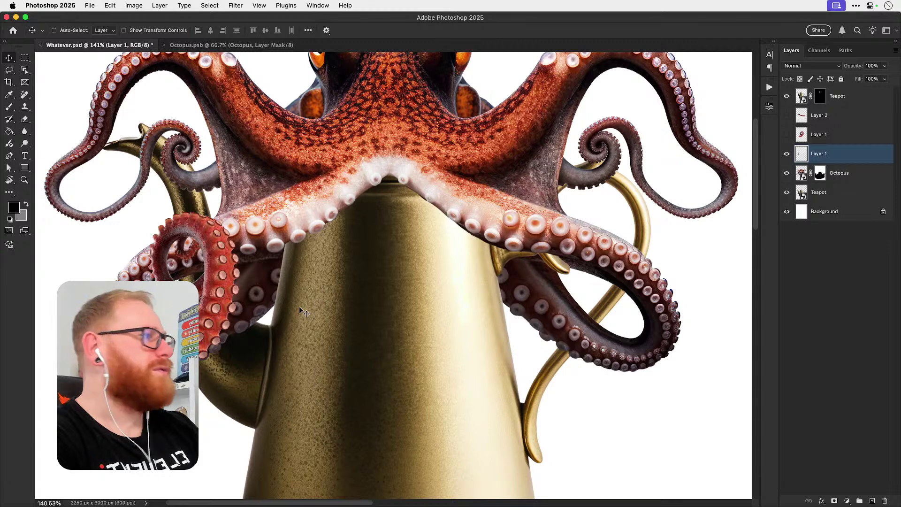
Step: Paint black with a 30 px brush on the Octopus layer mask to hide the dark rear tentacle beside the coiled one
left_click(817, 172)
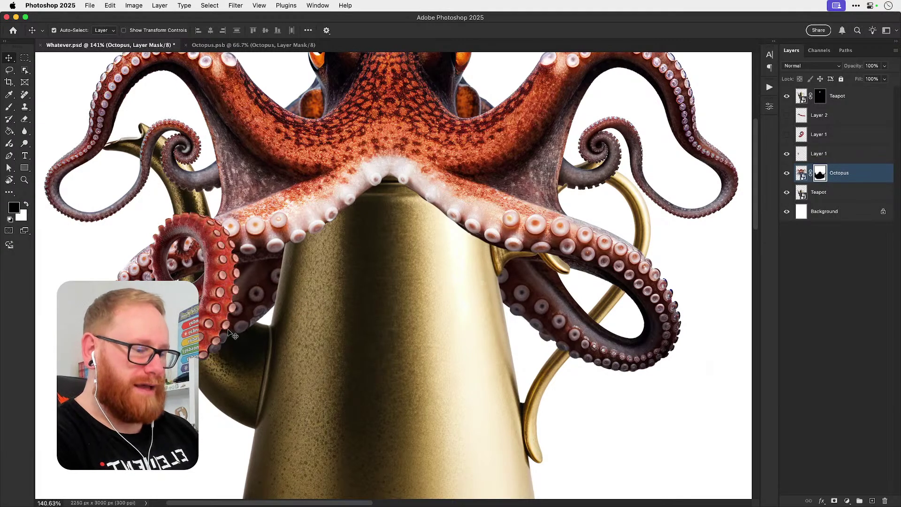
key("b")
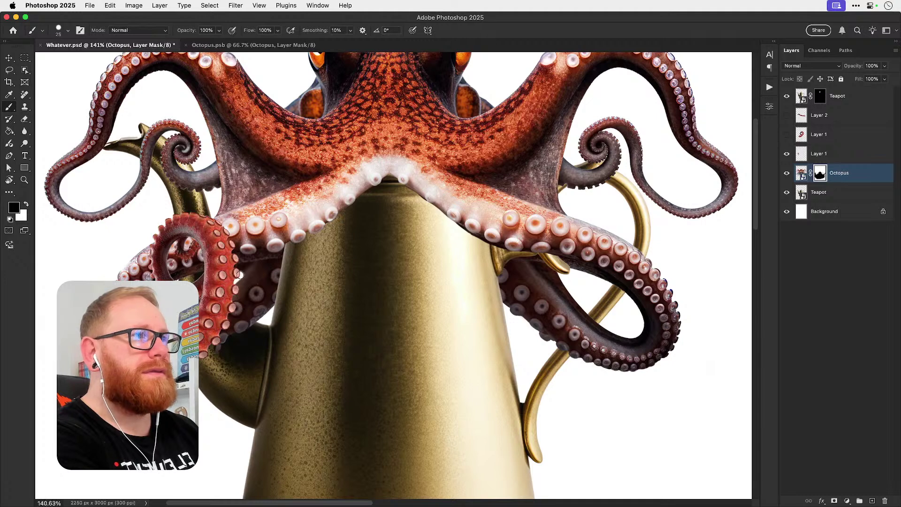
key("bracketright")
mouse_move(234, 308)
left_mouse_down()
mouse_move(243, 284)
mouse_move(234, 332)
mouse_move(257, 282)
mouse_move(254, 310)
mouse_move(239, 320)
mouse_move(248, 312)
mouse_move(247, 328)
mouse_move(261, 295)
mouse_move(254, 273)
left_mouse_up()
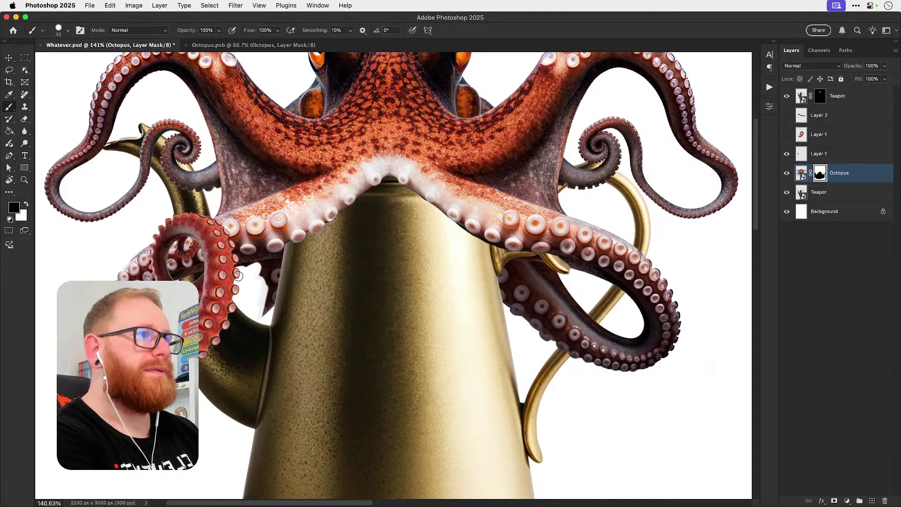
Step: Mask out the rest of the dark rear tentacle cleanly along the front tentacle's underside and the teapot's edge with smaller brushes
left_click(252, 269, "super")
left_click(252, 269, "super")
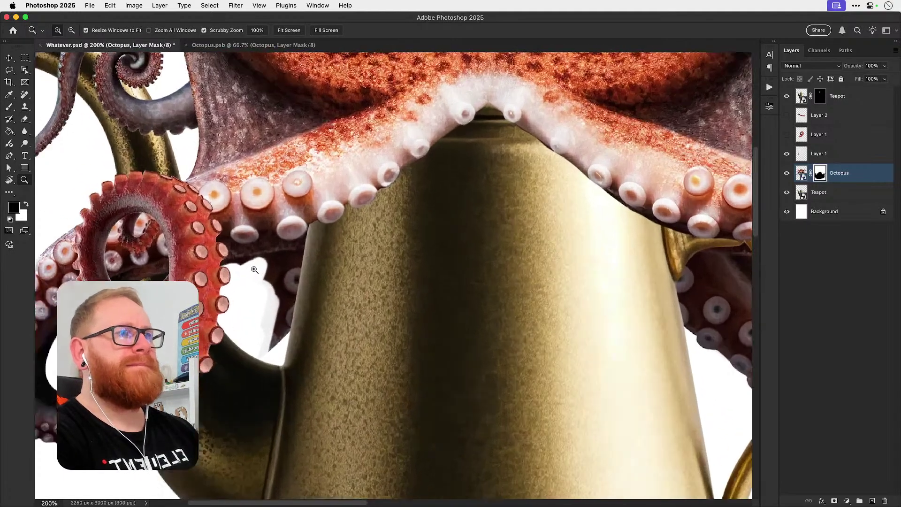
left_click(252, 269, "super")
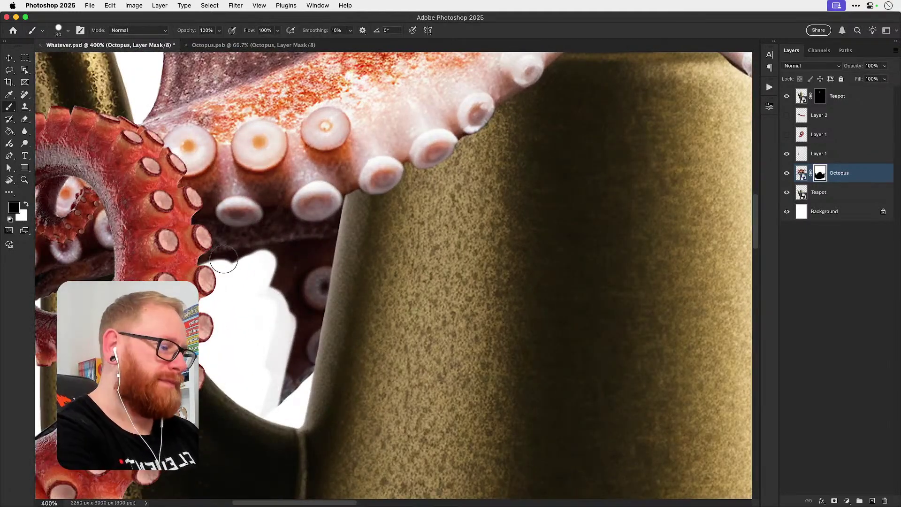
key("bracketleft")
key("bracketleft")
mouse_move(203, 265)
left_mouse_down()
mouse_move(261, 255)
mouse_move(179, 268)
mouse_move(335, 240)
mouse_move(296, 244)
mouse_move(333, 240)
mouse_move(325, 263)
mouse_move(321, 245)
mouse_move(314, 317)
left_mouse_up()
left_click_drag(331, 244, 311, 328)
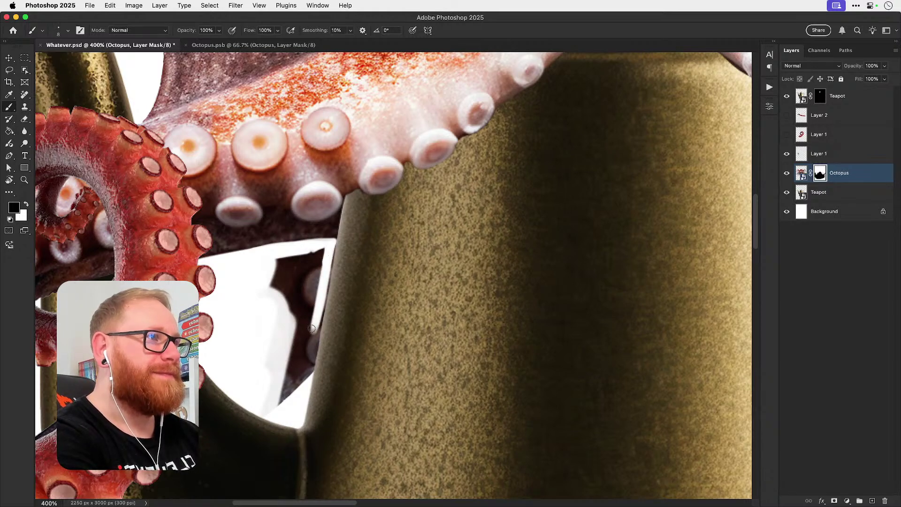
left_click_drag(332, 242, 301, 374)
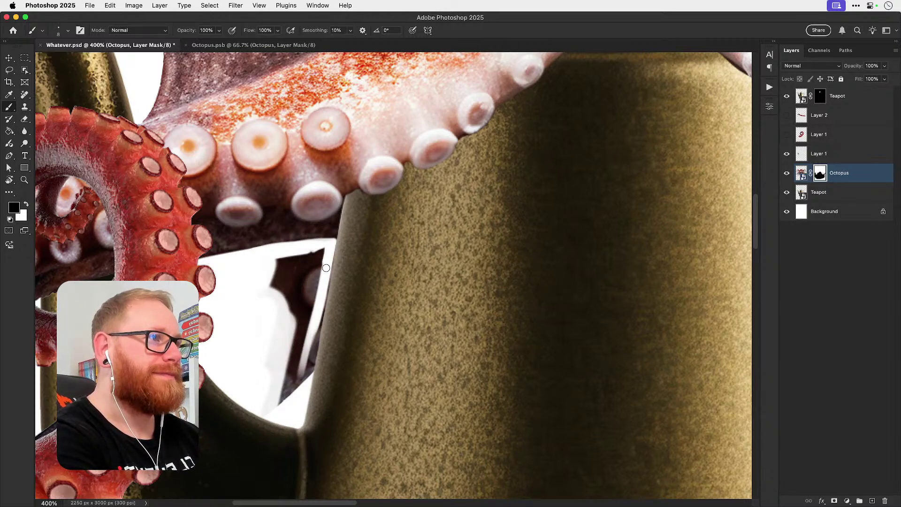
left_click_drag(326, 268, 299, 400)
mouse_move(326, 273)
left_mouse_down()
mouse_move(297, 395)
mouse_move(307, 381)
left_mouse_up()
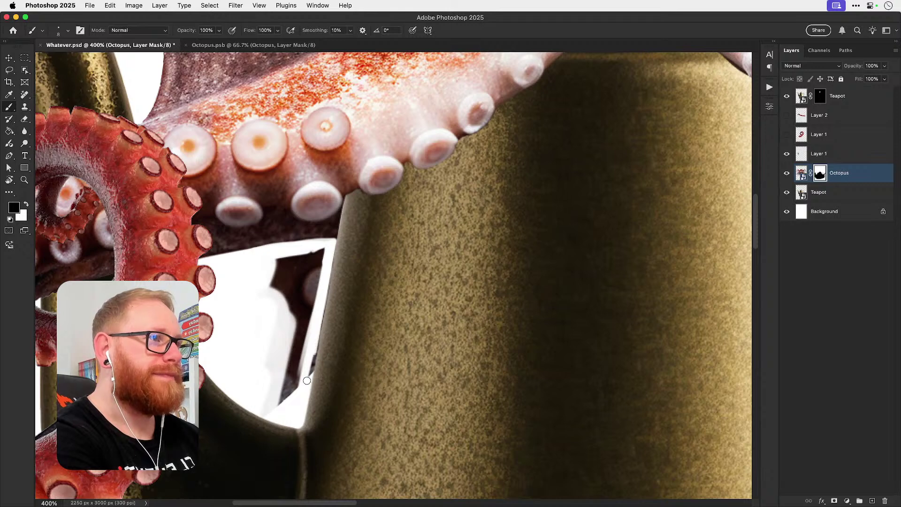
left_click_drag(327, 259, 303, 390)
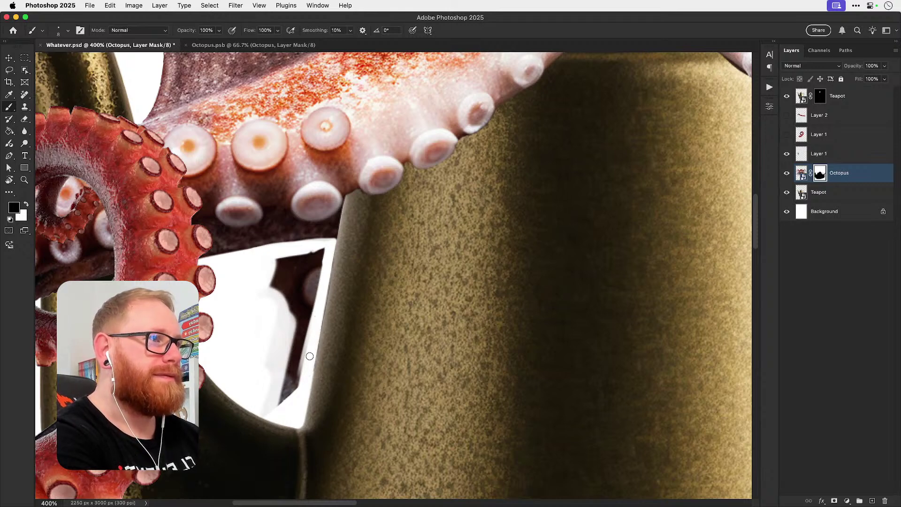
key("bracketright")
mouse_move(268, 263)
left_mouse_down()
mouse_move(318, 245)
mouse_move(289, 360)
mouse_move(300, 313)
mouse_move(300, 341)
mouse_move(269, 413)
mouse_move(252, 316)
mouse_move(309, 265)
mouse_move(281, 322)
mouse_move(317, 267)
left_mouse_up()
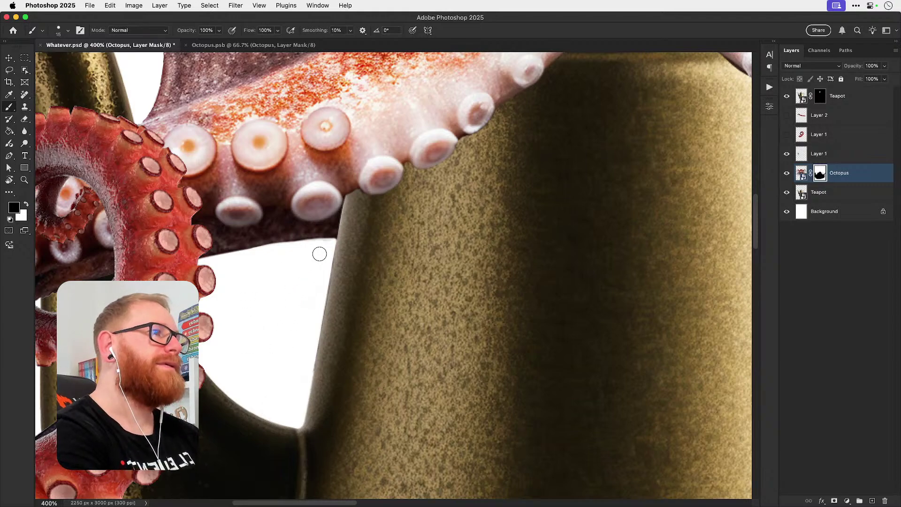
Step: Paint white on the Octopus layer mask, enlarging the brush to 40 px, to reveal the dark underside beneath the front tentacles over the teapot
key("x")
mouse_move(334, 230)
left_mouse_down()
mouse_move(403, 204)
mouse_move(369, 196)
mouse_move(371, 187)
mouse_move(335, 184)
left_mouse_up()
key("super+minus")
key("super+minus")
key("super+minus")
left_click_drag(410, 194, 355, 207)
left_click(375, 272)
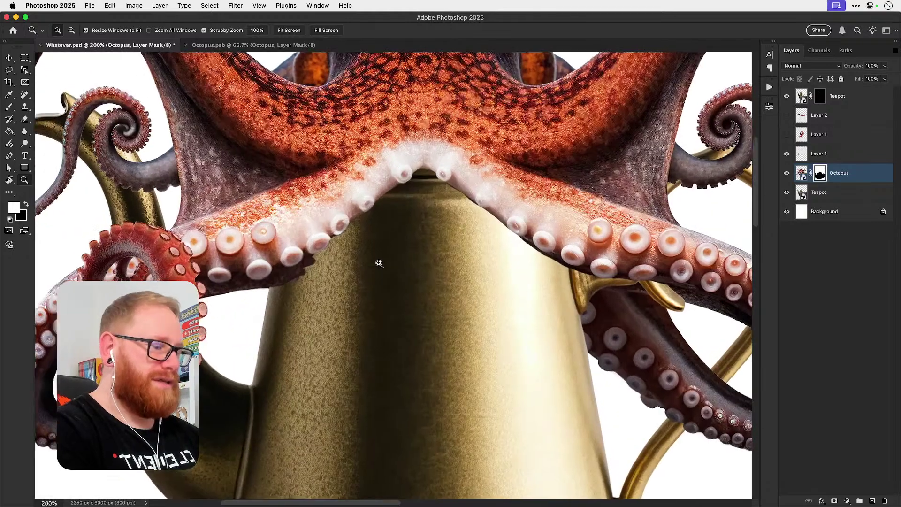
left_click(378, 262)
key("bracketright")
key("bracketright")
key("bracketright")
key("bracketright")
key("bracketright")
mouse_move(237, 284)
left_mouse_down()
mouse_move(264, 254)
mouse_move(261, 313)
mouse_move(376, 193)
left_mouse_up()
key("super+z")
mouse_move(210, 280)
left_mouse_down()
mouse_move(304, 239)
mouse_move(441, 151)
mouse_move(405, 143)
mouse_move(360, 169)
mouse_move(352, 193)
mouse_move(492, 170)
mouse_move(531, 180)
mouse_move(443, 191)
mouse_move(293, 256)
mouse_move(474, 220)
mouse_move(321, 257)
mouse_move(244, 300)
left_mouse_up()
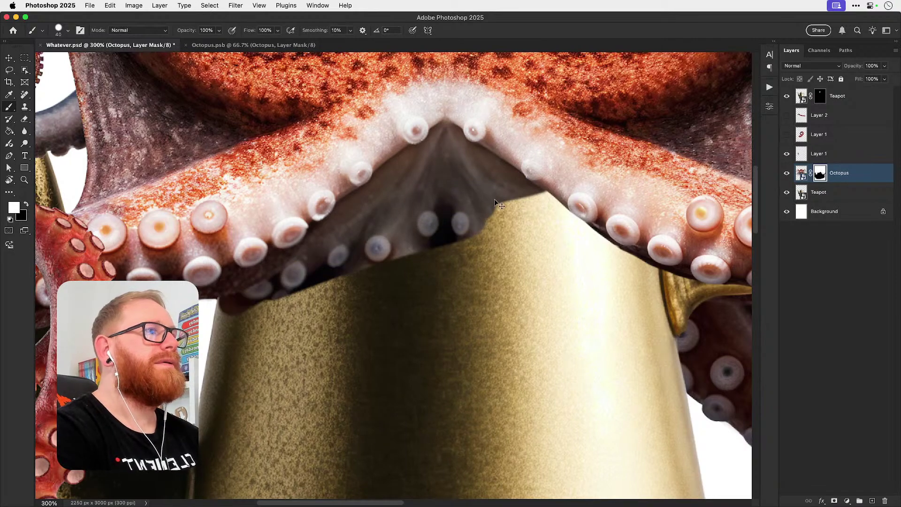
Step: Disable the Octopus layer mask and examine the hidden tentacles against the whole teapot composition
key("super+minus")
key("z")
left_click(393, 261)
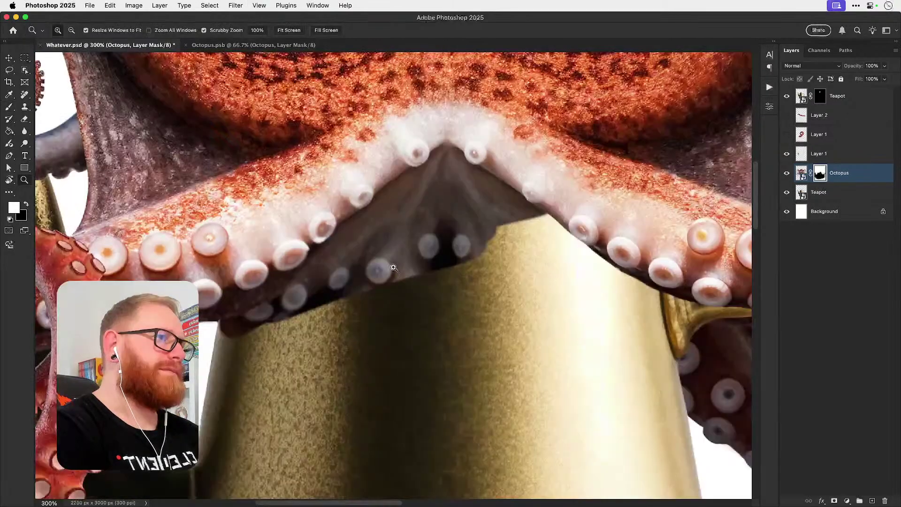
key("b")
key("super+minus")
key("super+minus")
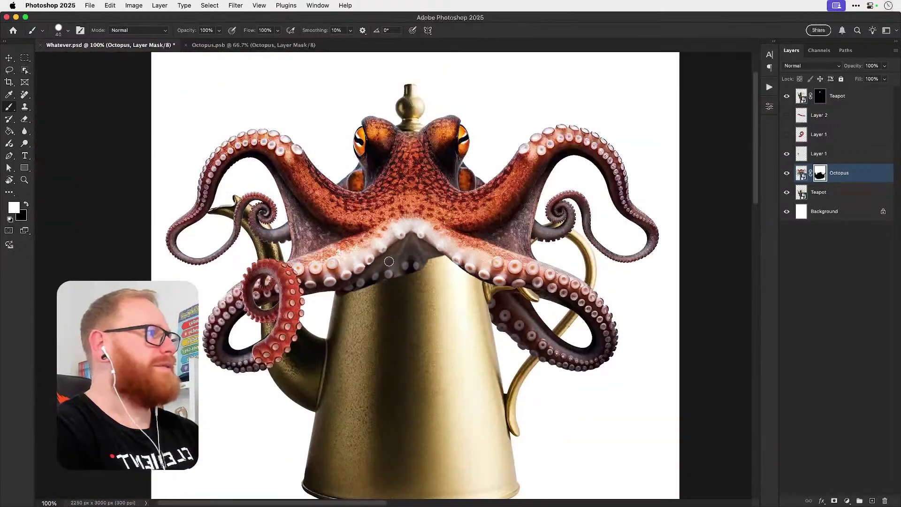
left_click(820, 173, "shift")
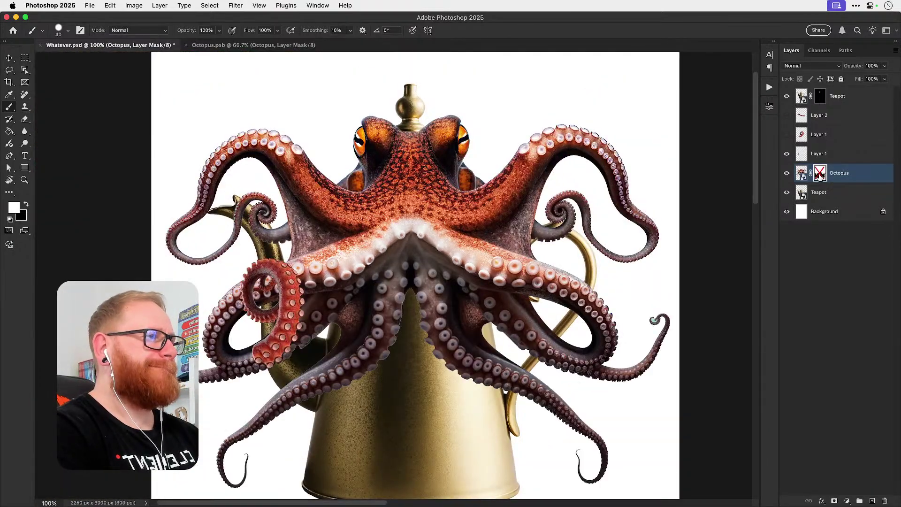
Step: Re-enable the Octopus layer mask and check the underside beneath the front tentacles by undoing and redoing the latest mask edits
left_click(819, 174, "shift")
key("z")
left_click_drag(395, 268, 401, 269)
key("super+z")
key("super+z")
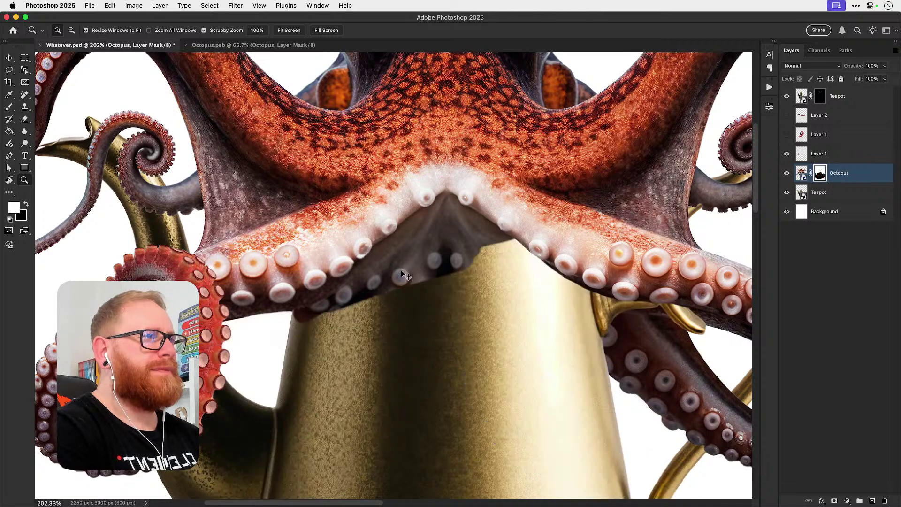
key("super+z")
key("super+shift+z")
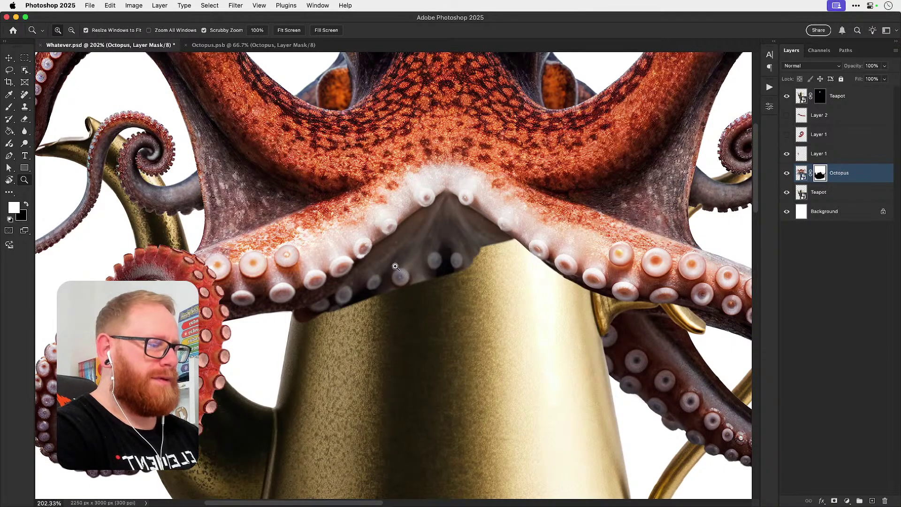
Step: Paint black with a 40 px brush on the Octopus layer mask to hide the dark underside along the left front tentacle
key("b")
key("x")
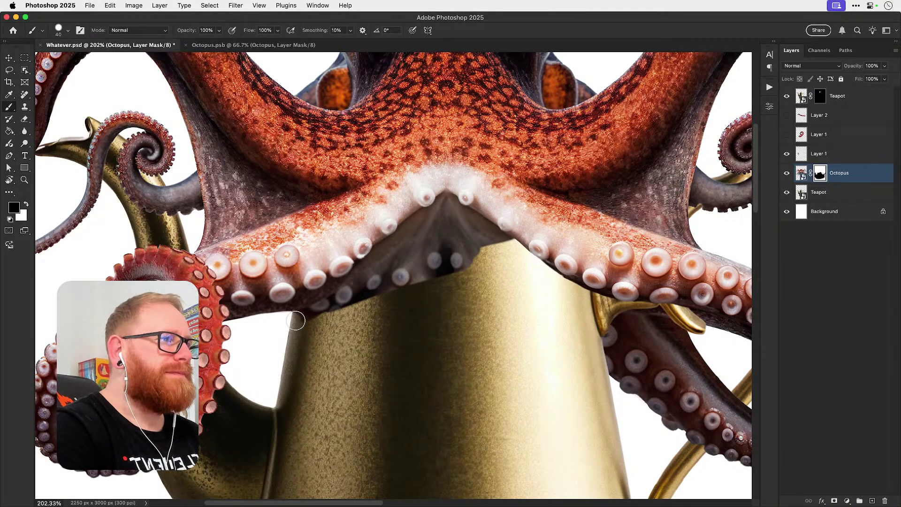
mouse_move(305, 317)
left_mouse_down()
mouse_move(388, 271)
mouse_move(447, 201)
left_mouse_up()
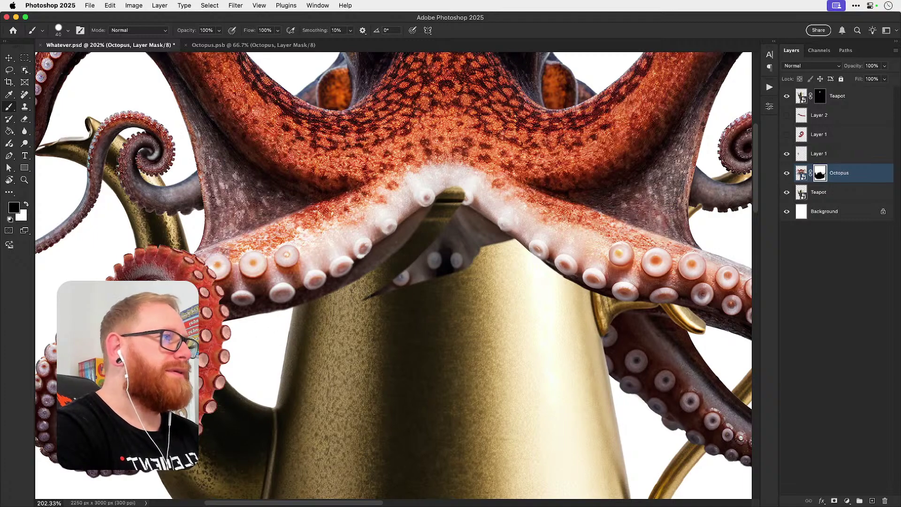
left_click_drag(491, 255, 467, 250)
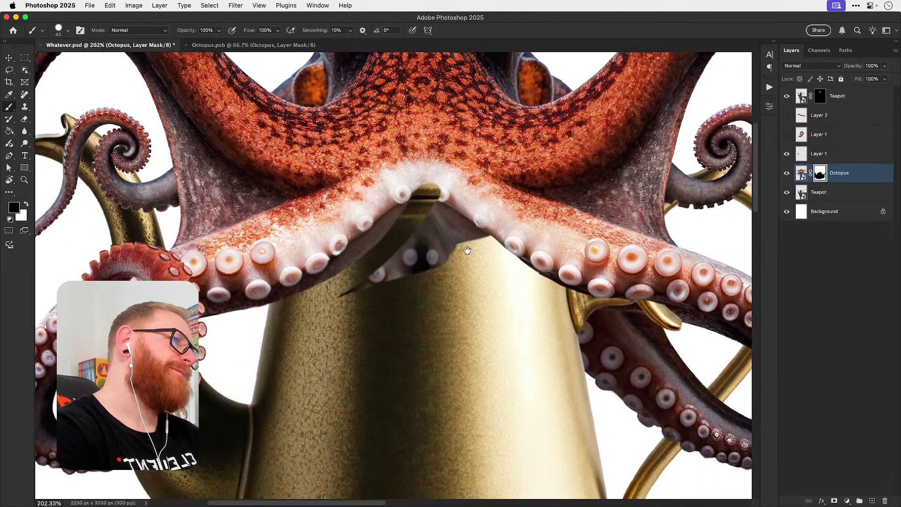
Step: Mask out the dark underside along the right front tentacle and the leftover patch over the teapot's upper body
key("x")
mouse_move(576, 279)
left_mouse_down()
mouse_move(471, 241)
mouse_move(599, 286)
mouse_move(536, 266)
left_mouse_up()
mouse_move(582, 283)
left_mouse_down()
mouse_move(491, 261)
mouse_move(460, 242)
mouse_move(428, 195)
mouse_move(441, 193)
mouse_move(458, 230)
mouse_move(489, 255)
mouse_move(562, 295)
mouse_move(554, 293)
left_mouse_up()
key("x")
key("x")
key("x")
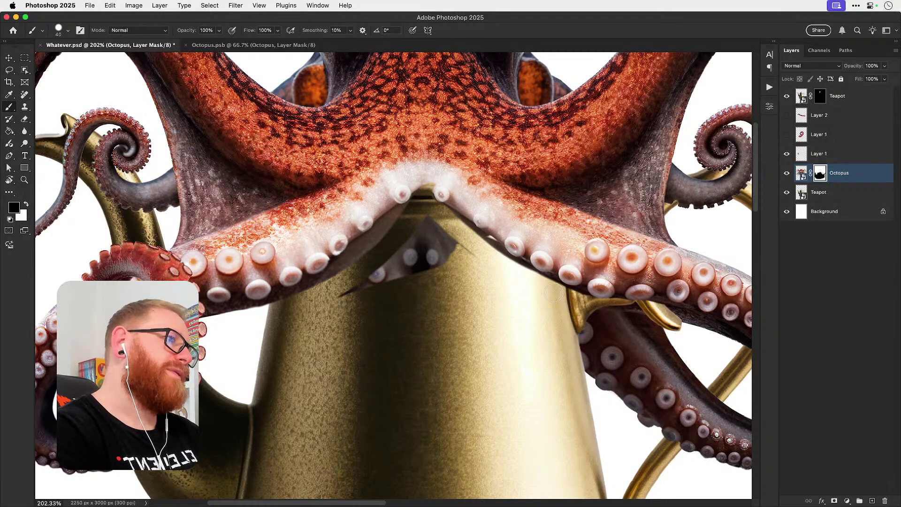
mouse_move(468, 247)
left_mouse_down()
mouse_move(420, 223)
mouse_move(344, 294)
mouse_move(429, 232)
mouse_move(405, 263)
mouse_move(441, 262)
left_mouse_up()
key("x")
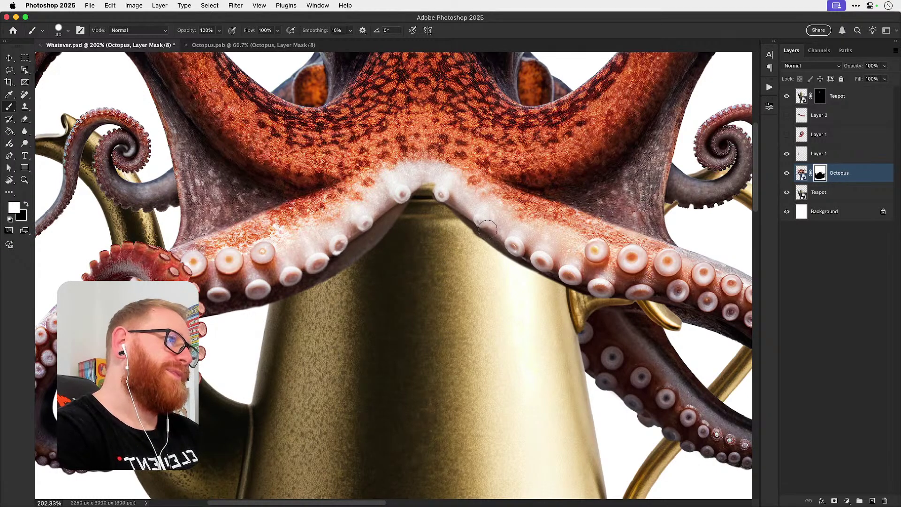
Step: Refine the Octopus mask along the right front tentacle's underside against the teapot, alternating black and white paint
key("r")
mouse_move(569, 264)
left_mouse_down()
mouse_move(559, 301)
mouse_move(488, 399)
mouse_move(462, 385)
left_mouse_up()
mouse_move(457, 368)
left_mouse_down()
mouse_move(361, 247)
mouse_move(325, 305)
mouse_move(367, 229)
left_mouse_up()
key("b")
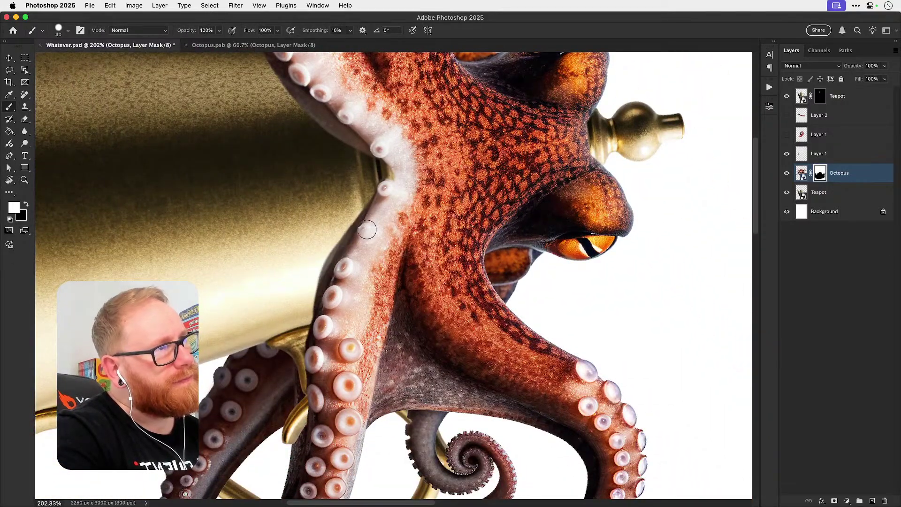
key("x")
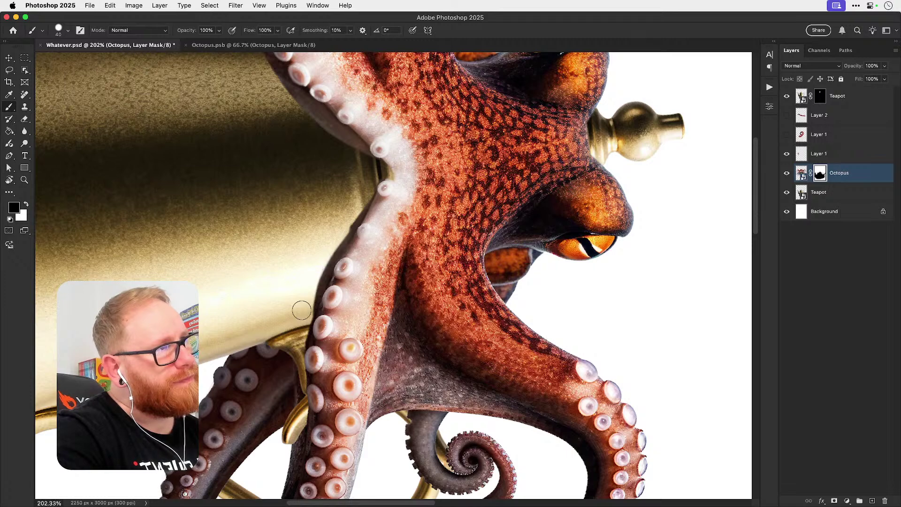
key("x")
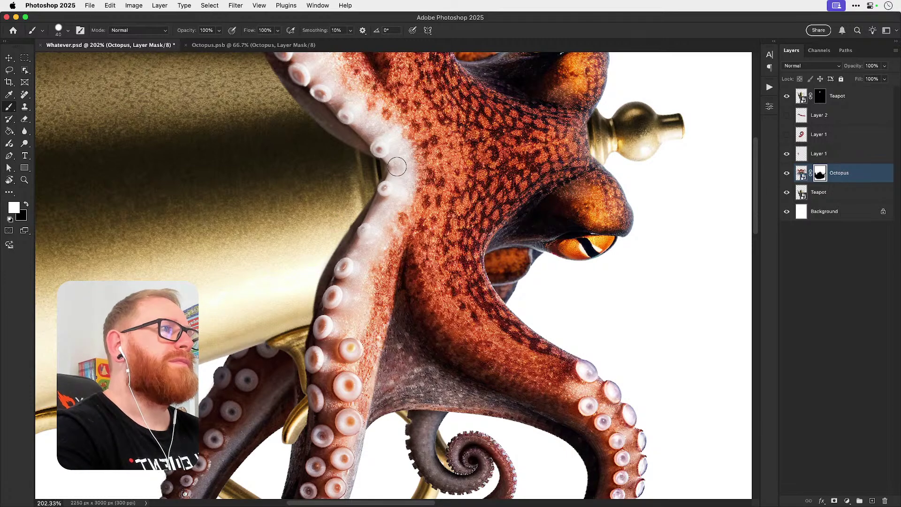
key("x")
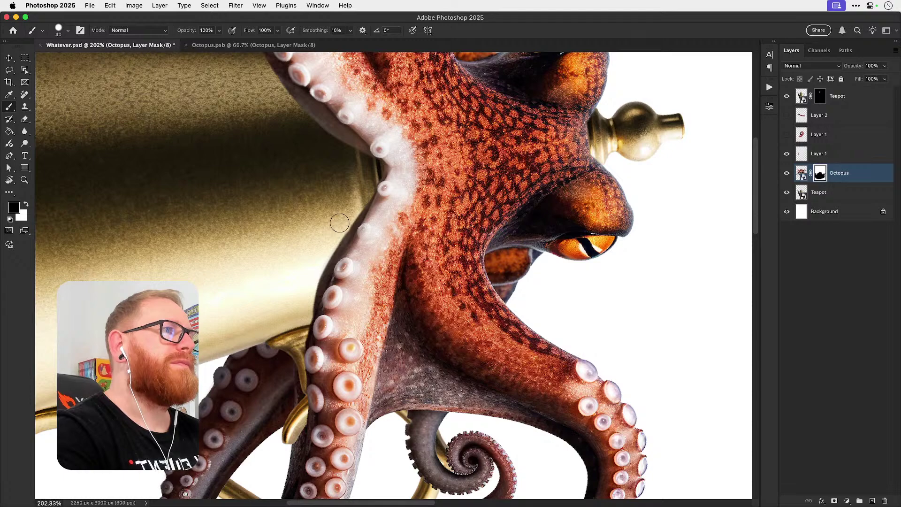
key("x")
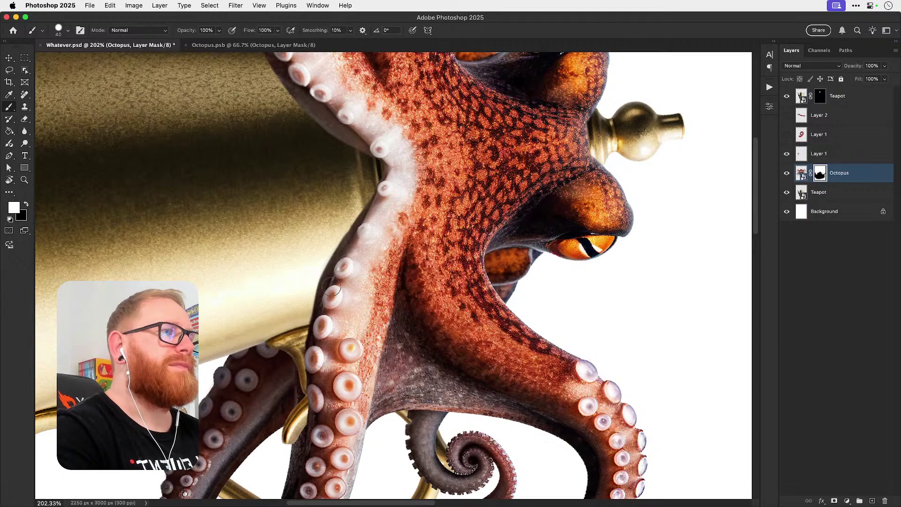
left_click_drag(321, 323, 318, 317)
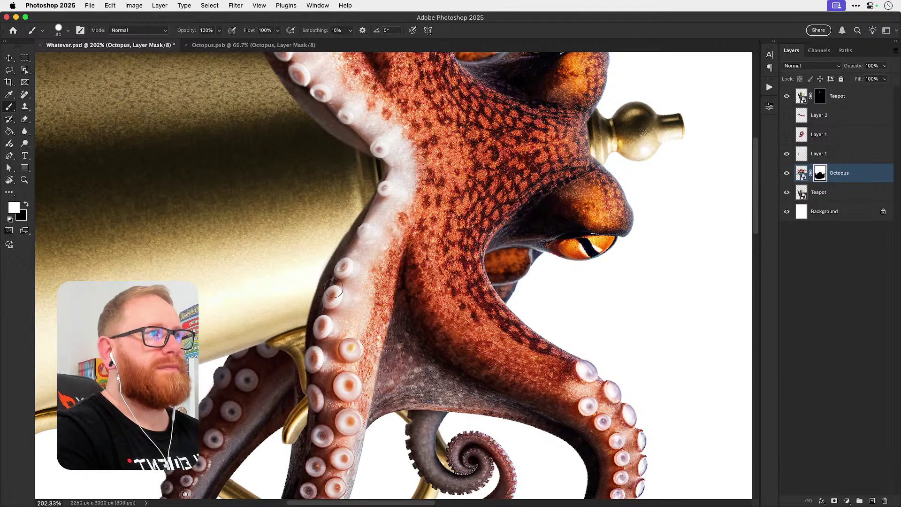
Step: Return the rotated canvas to its upright orientation and save the document
key("r")
left_click(144, 30)
left_click_drag(385, 234, 405, 193)
key("z")
left_click(359, 233)
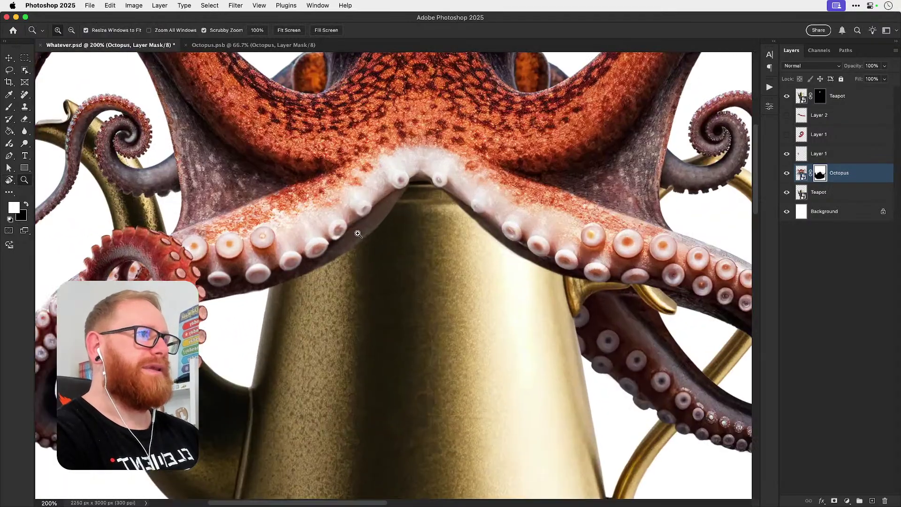
key("b")
key("x")
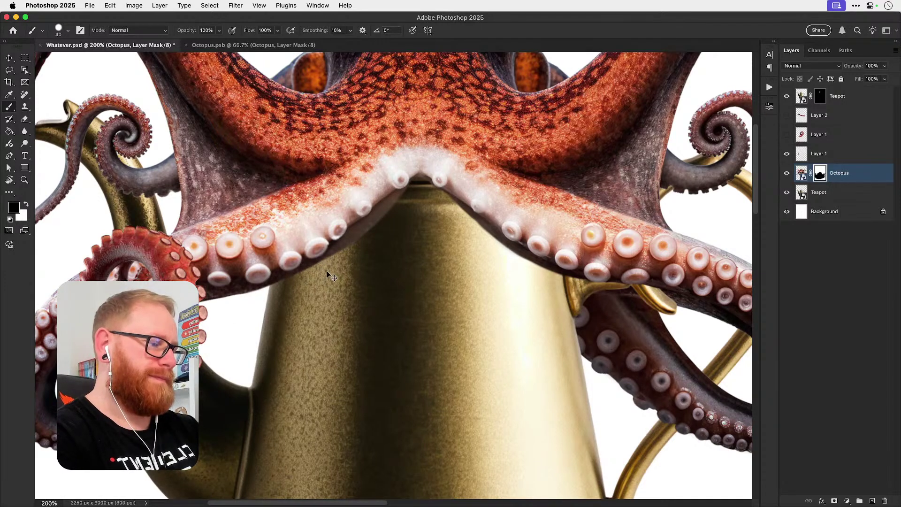
key("super+s")
Step: Nudge the coiled red tentacle layer slightly upward where it overlaps the left octopus tentacle and the teapot spout
key("v")
key("super+0")
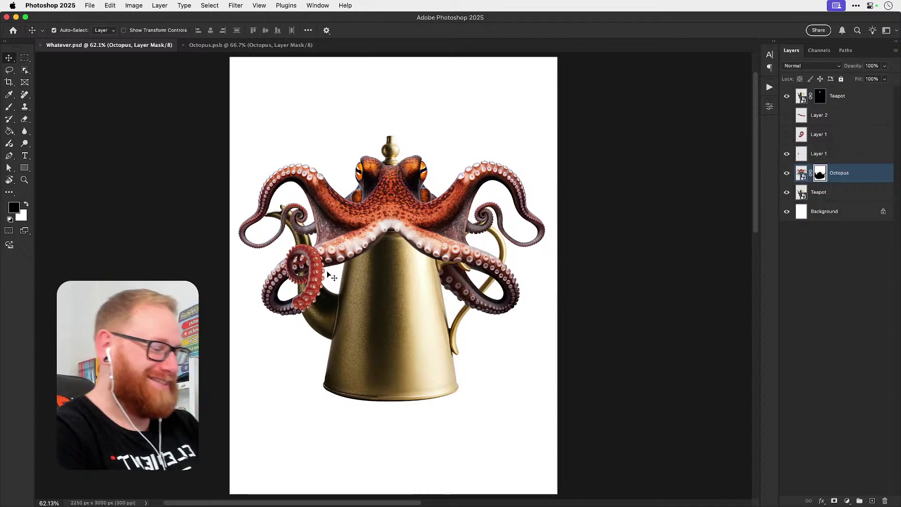
key("super+plus")
key("super+plus")
key("super+plus")
key("super+plus")
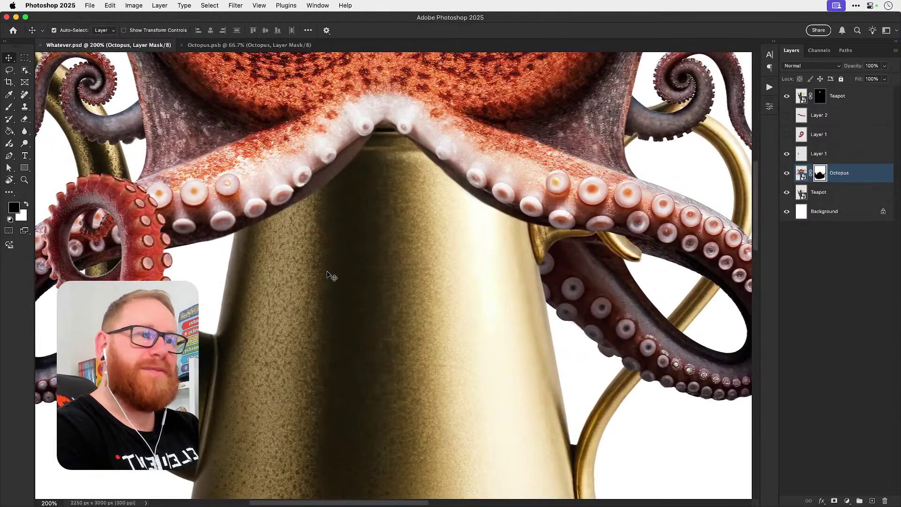
left_click_drag(161, 317, 333, 312)
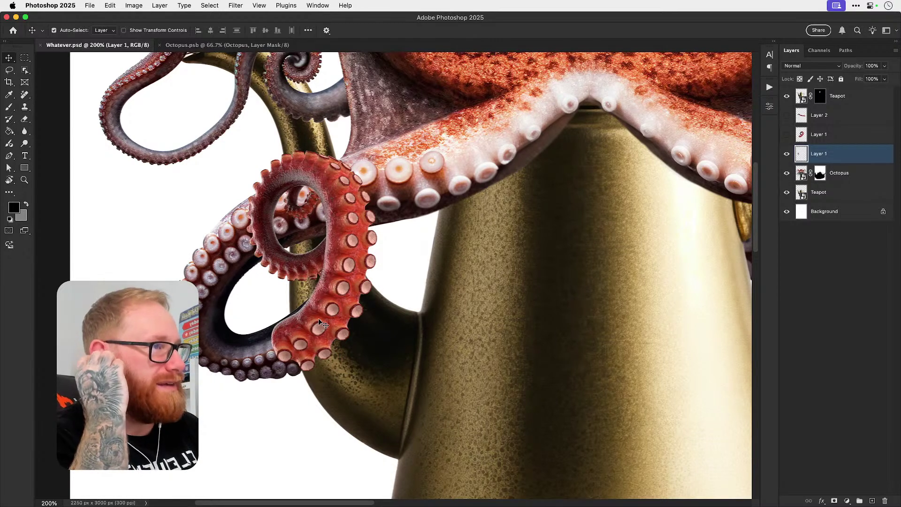
key("Up")
key("Up")
key("Up")
key("Up")
key("Up")
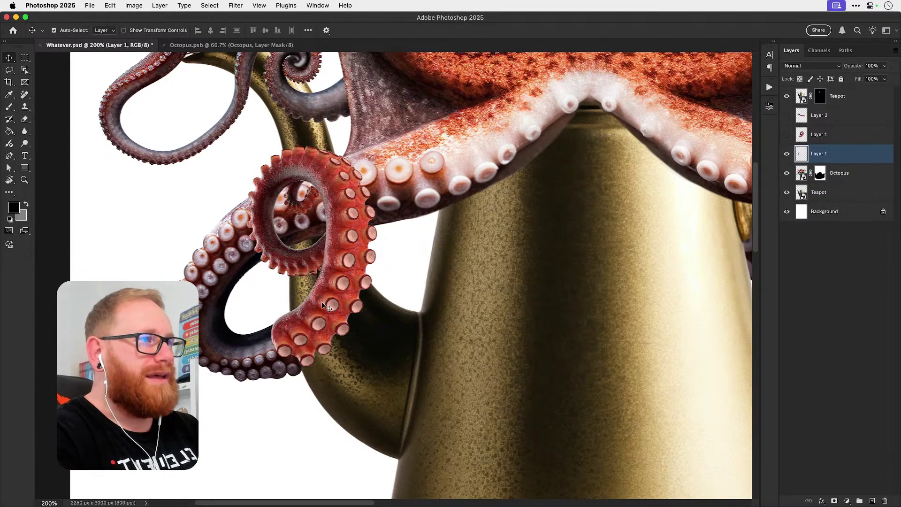
key("Down")
key("Down")
key("Down")
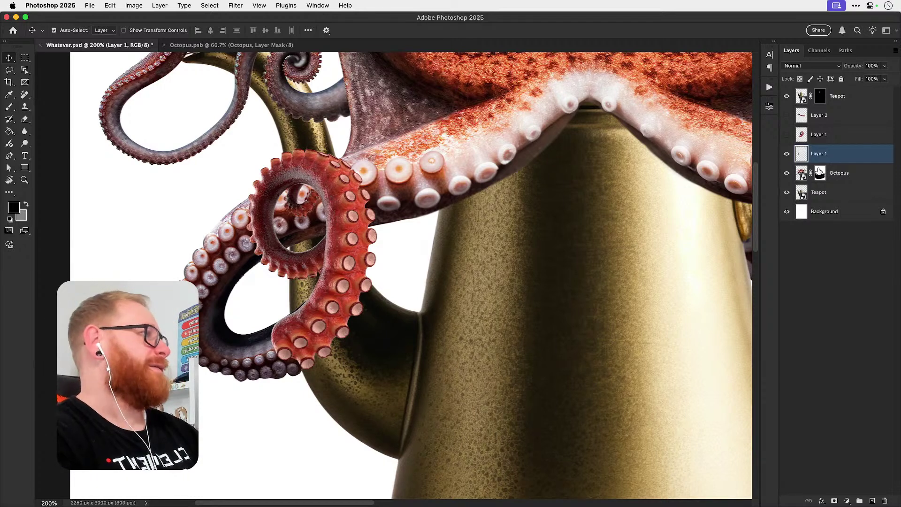
Step: Compare the composition with each of the two Layer 1 tentacle layers toggled, and examine the whole octopus and the Octopus.psb document
left_click(787, 154)
left_click(786, 153)
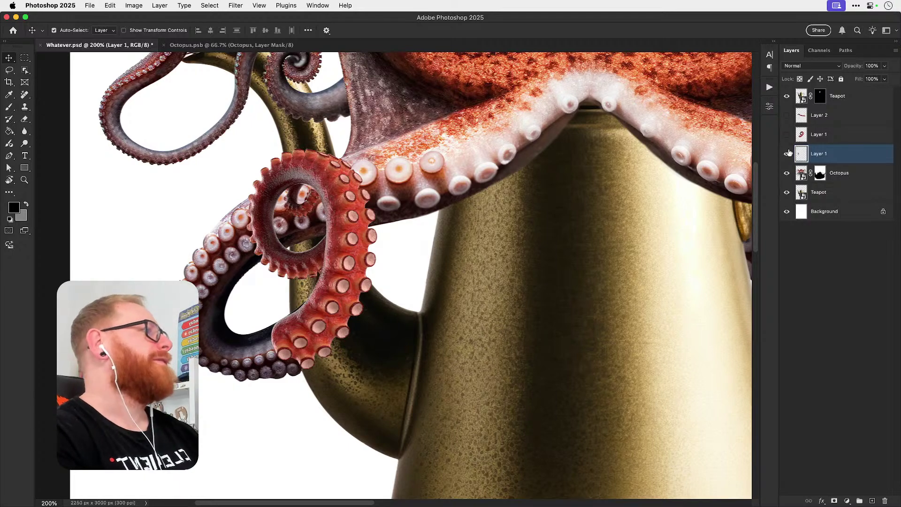
left_click(787, 135)
left_click(787, 134)
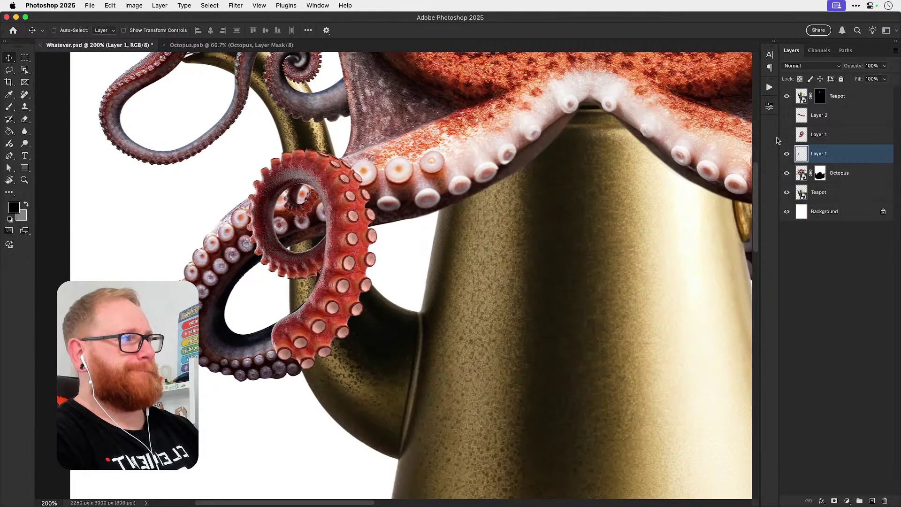
key("super+minus")
left_click_drag(468, 200, 464, 200)
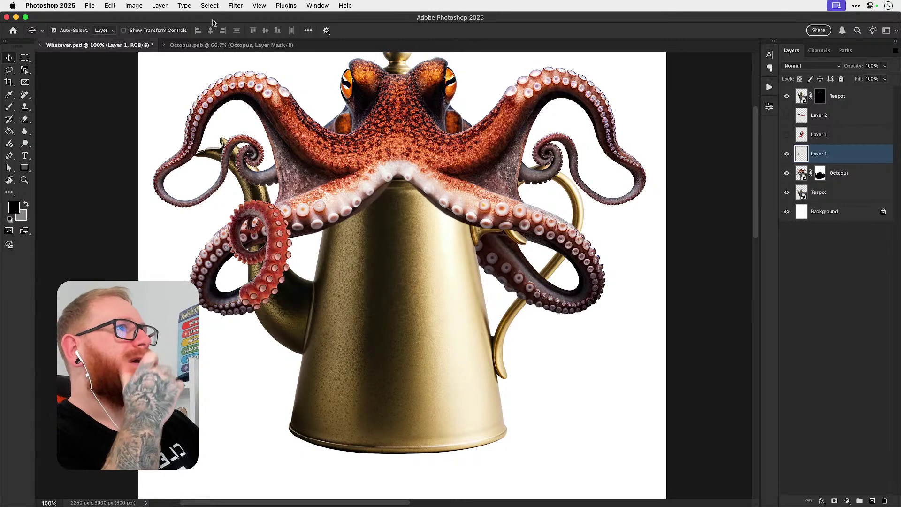
left_click(174, 45)
left_click(145, 47)
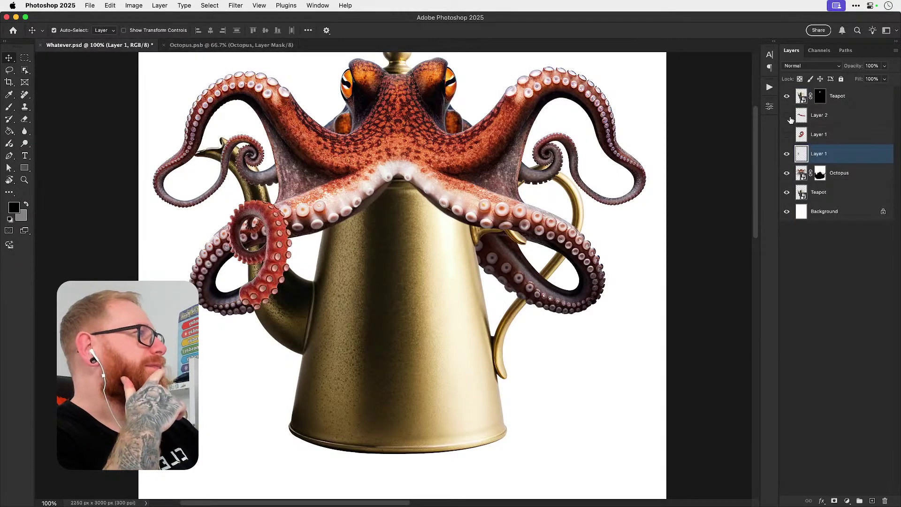
Step: Duplicate Layer 2, hide the original, and scale the copied long red tentacle down over the right curled tentacle near the teapot handle
left_click(825, 121)
key("super+j")
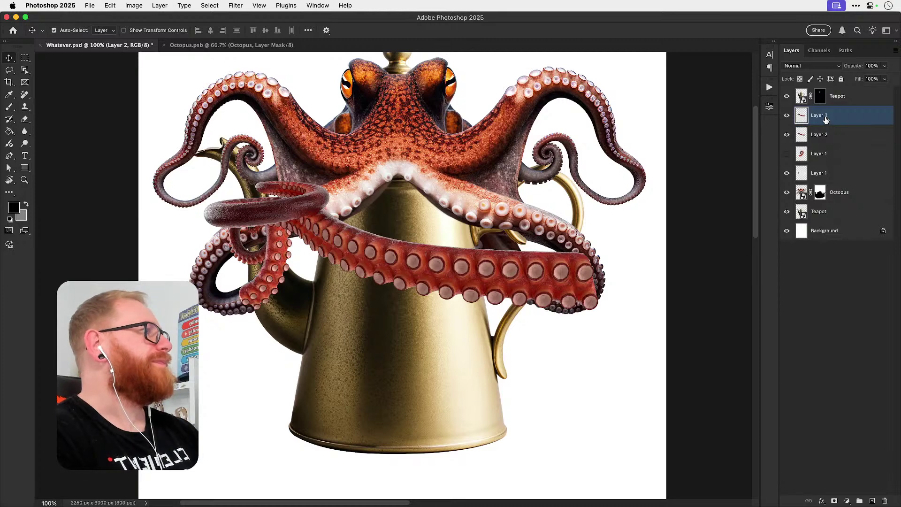
key("super+t")
left_click_drag(487, 281, 477, 359)
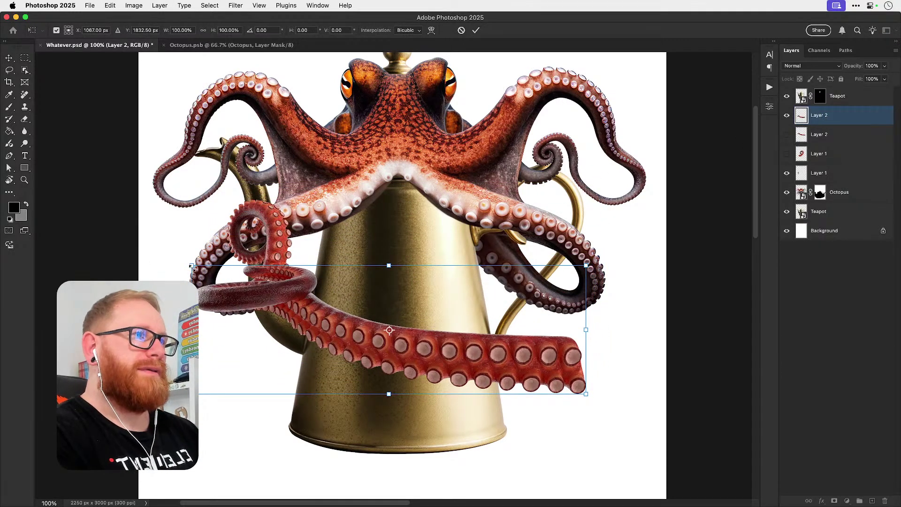
left_click_drag(191, 266, 445, 251)
left_click_drag(610, 258, 677, 295)
left_click_drag(627, 322, 575, 313)
key("Return")
key("z")
key("v")
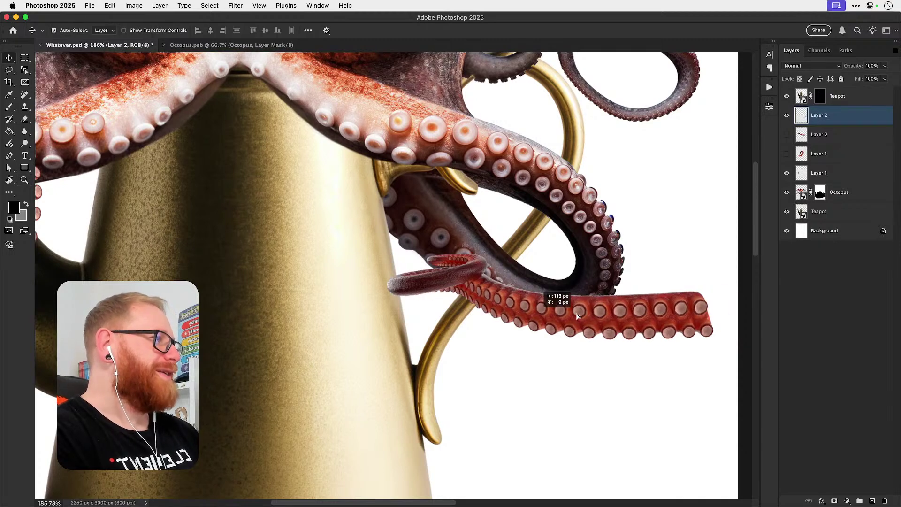
Step: Add a layer mask to the Layer 2 copy and paint black to hide its thick base end, keeping the curled tip
left_click(836, 501)
key("b")
mouse_move(577, 294)
left_mouse_down()
mouse_move(590, 278)
mouse_move(644, 353)
mouse_move(657, 352)
mouse_move(710, 301)
mouse_move(687, 353)
left_mouse_up()
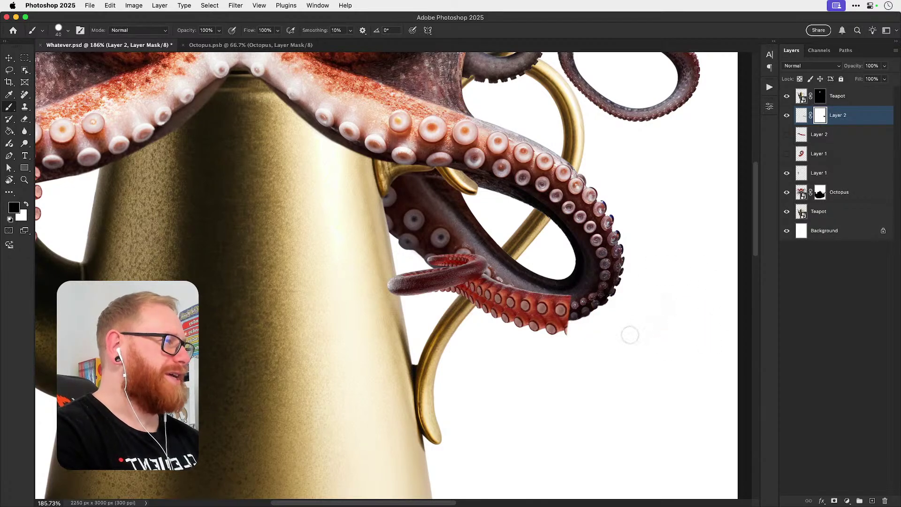
mouse_move(630, 335)
left_mouse_down()
mouse_move(560, 349)
mouse_move(554, 342)
mouse_move(549, 301)
mouse_move(568, 262)
mouse_move(526, 310)
mouse_move(530, 294)
mouse_move(513, 340)
left_mouse_up()
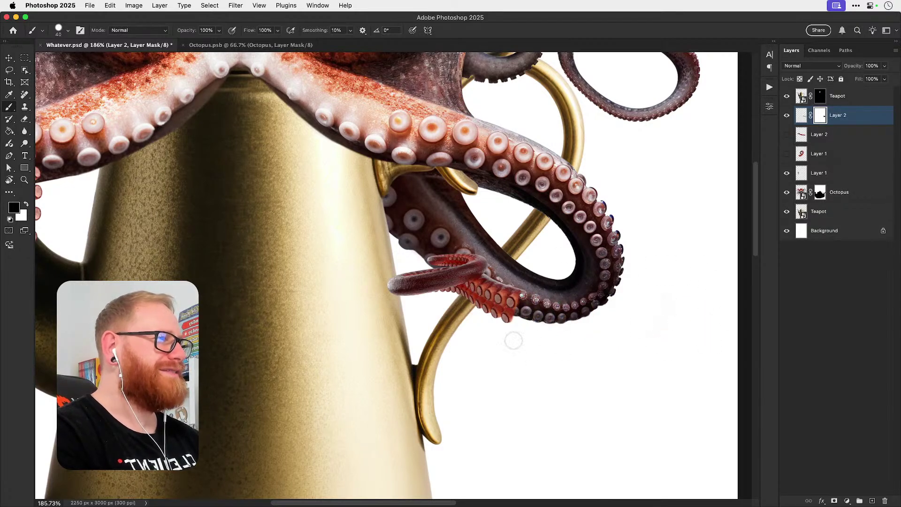
Step: Hide the Layer 2 copy and paint black on the Octopus mask to remove the right tentacle's lower returning loop
key("v")
left_click(786, 115)
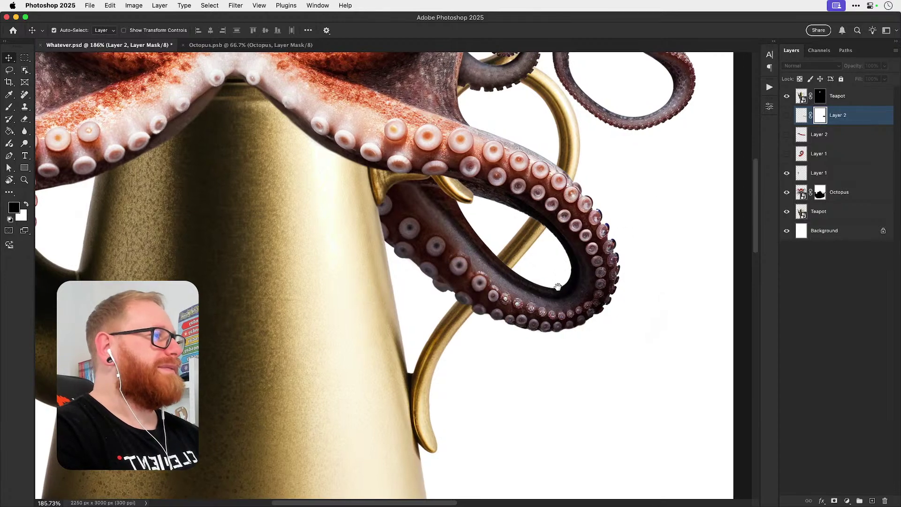
left_click(793, 193)
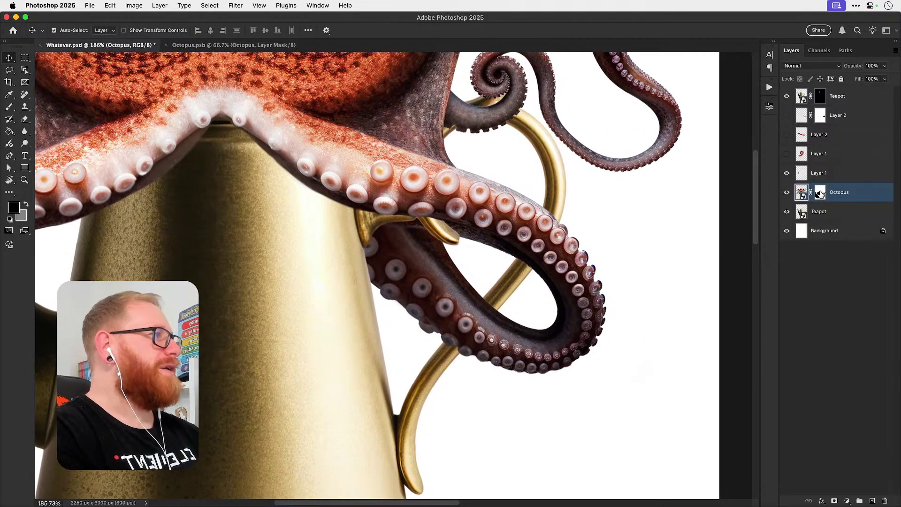
left_click(821, 192)
key("b")
mouse_move(415, 295)
left_mouse_down()
mouse_move(395, 267)
mouse_move(399, 301)
mouse_move(386, 288)
mouse_move(371, 247)
mouse_move(411, 220)
mouse_move(385, 256)
mouse_move(376, 236)
mouse_move(416, 266)
mouse_move(439, 249)
mouse_move(402, 269)
mouse_move(457, 319)
mouse_move(474, 301)
mouse_move(471, 352)
mouse_move(497, 347)
mouse_move(516, 310)
mouse_move(506, 332)
mouse_move(533, 316)
mouse_move(556, 359)
mouse_move(580, 347)
mouse_move(519, 376)
left_mouse_up()
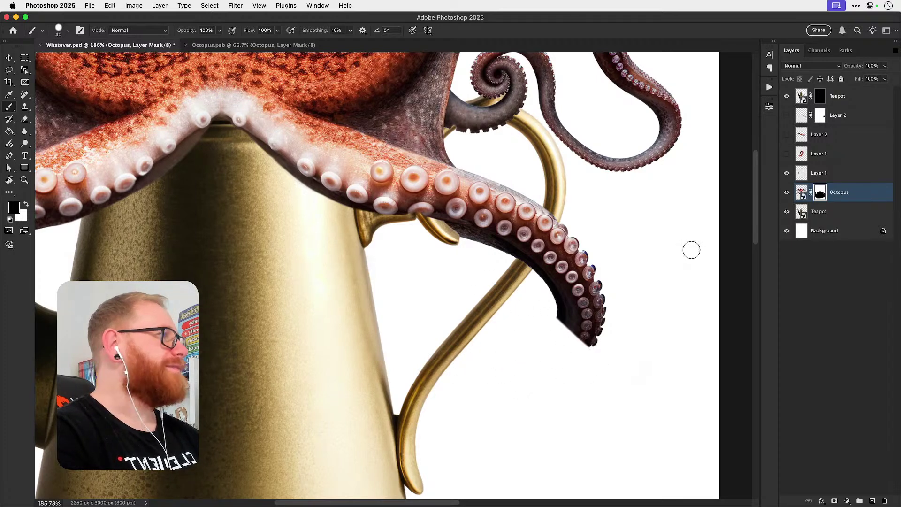
Step: Show the masked Layer 2 copy again and move its curled tip closer to the cut end of the right octopus tentacle
left_click(787, 116)
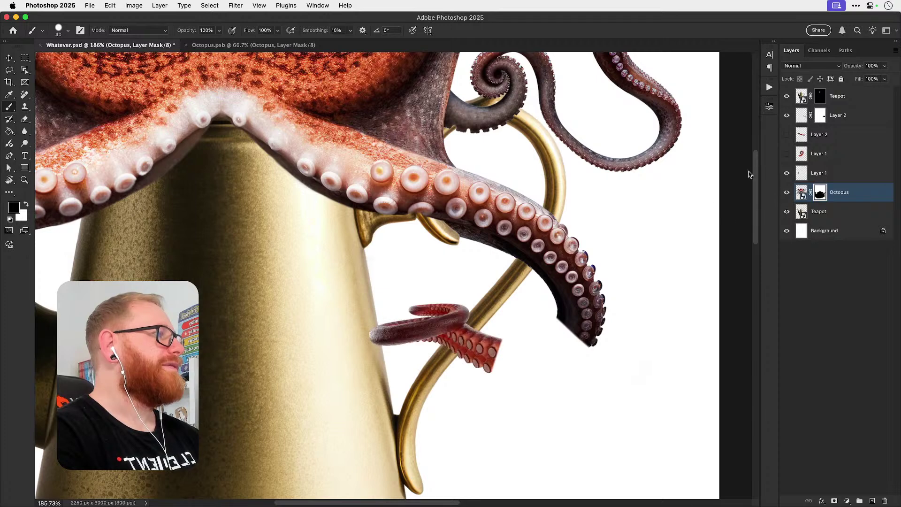
key("v")
mouse_move(484, 341)
left_mouse_down()
mouse_move(519, 362)
mouse_move(527, 338)
mouse_move(553, 334)
mouse_move(533, 339)
left_mouse_up()
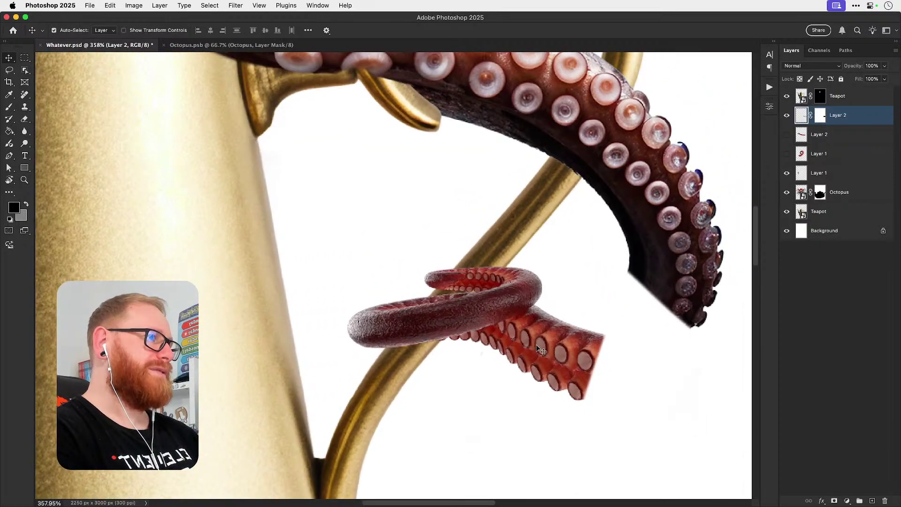
Step: Paint white on the Octopus layer mask to restore the lower bend of the right tentacle up to the red curled tip
left_click(819, 192)
key("b")
key("d")
key("x")
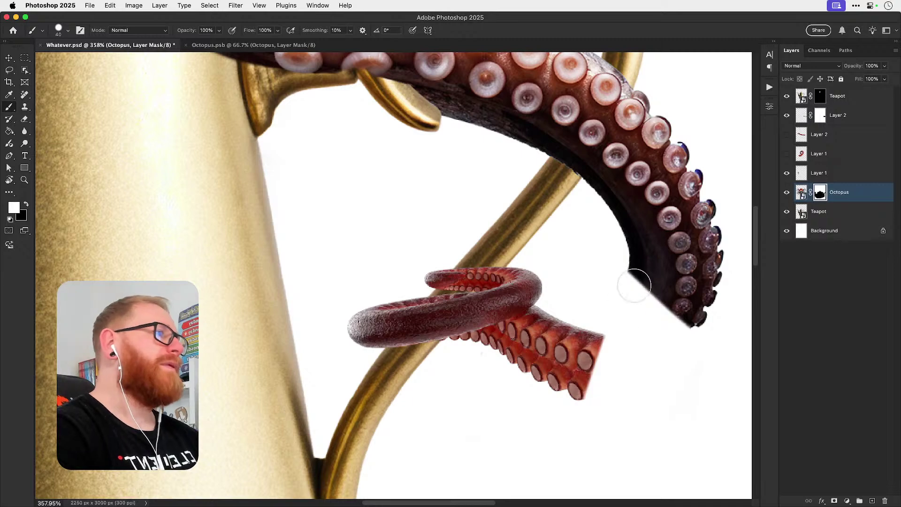
mouse_move(636, 277)
left_mouse_down()
mouse_move(627, 308)
mouse_move(635, 309)
mouse_move(611, 298)
mouse_move(665, 280)
mouse_move(687, 326)
mouse_move(625, 360)
mouse_move(642, 364)
mouse_move(647, 383)
mouse_move(625, 379)
left_mouse_up()
key("super+z")
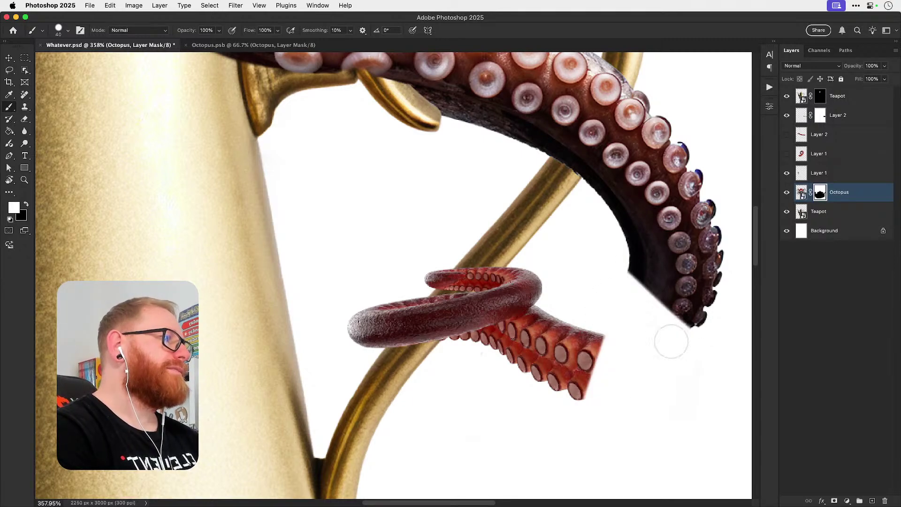
mouse_move(666, 295)
left_mouse_down()
mouse_move(683, 305)
mouse_move(660, 274)
mouse_move(603, 273)
left_mouse_up()
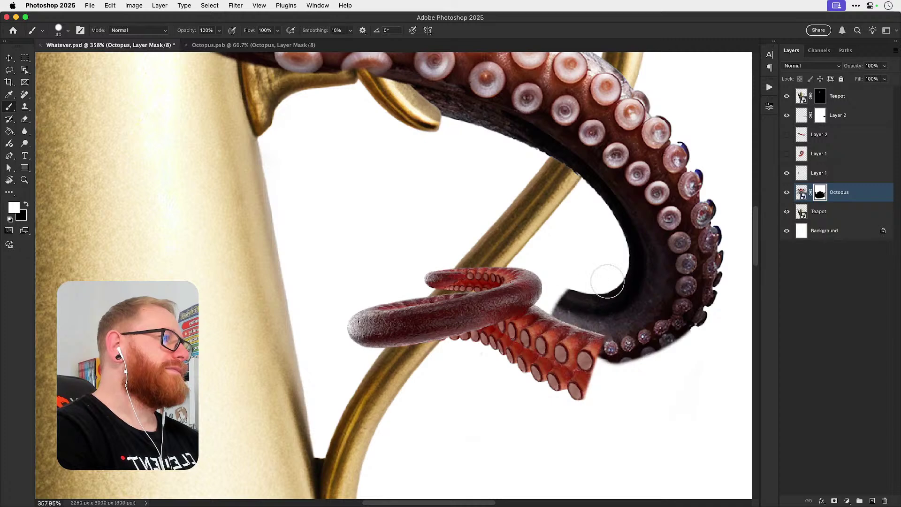
Step: Move the masked Layer 2 tentacle tip against the right octopus tentacle, then rotate it slightly to line up with the bend
key("v")
left_click_drag(584, 355, 514, 338)
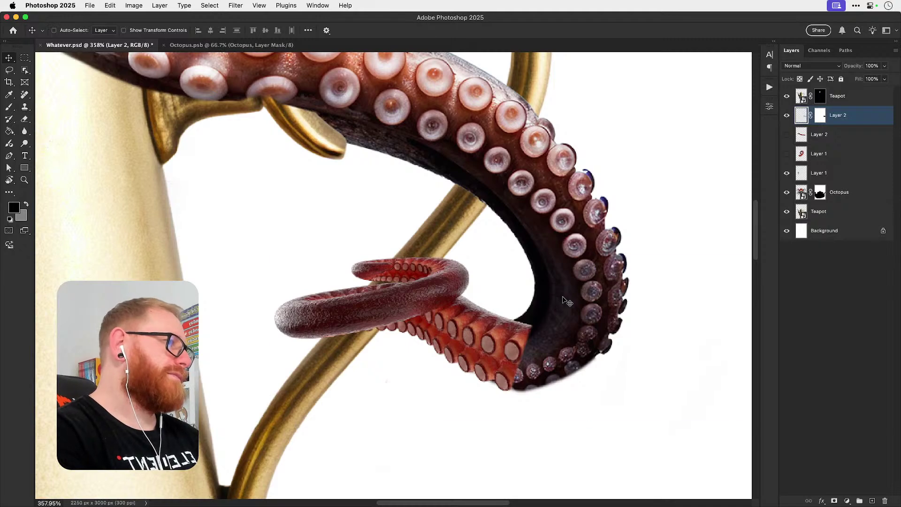
key("super+t")
left_click_drag(570, 231, 541, 240)
left_click_drag(574, 327, 587, 311)
key("Return")
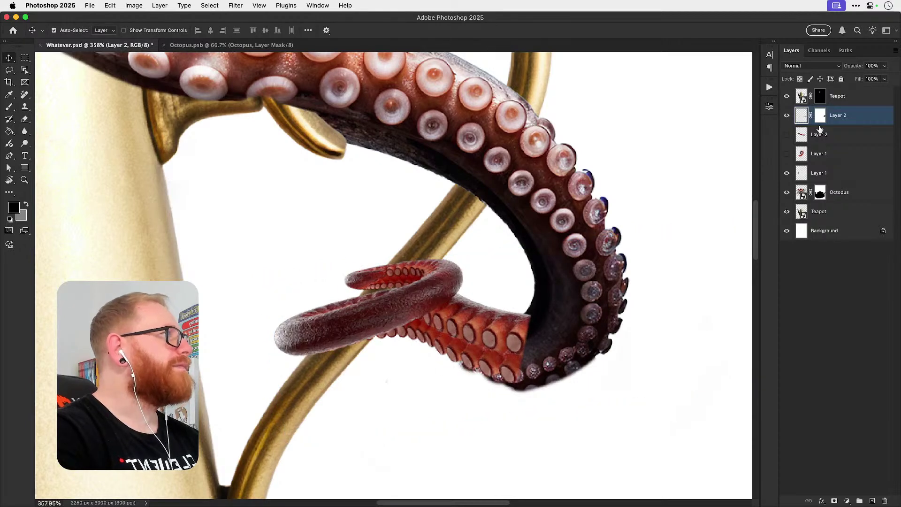
Step: Paint black on the Octopus mask along the underside of the right tentacle bend to clean the edge where it meets the tip
left_click(820, 115)
key("b")
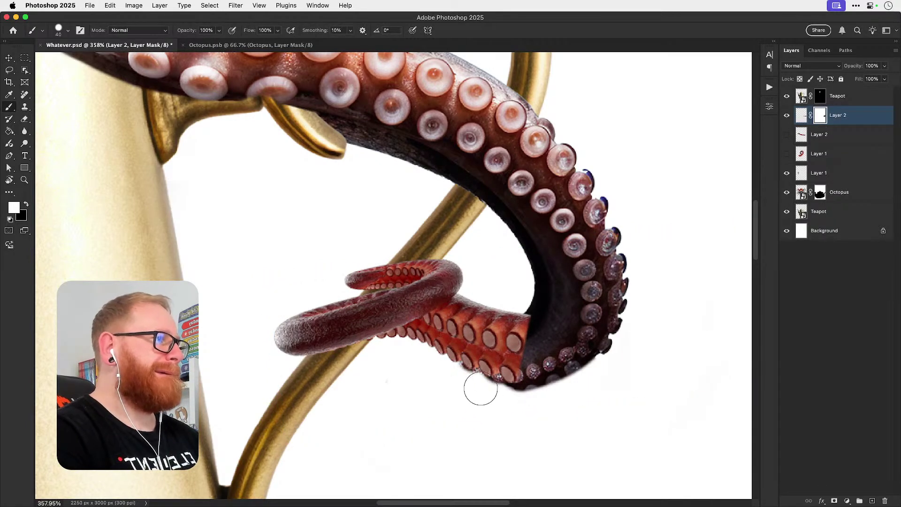
key("x")
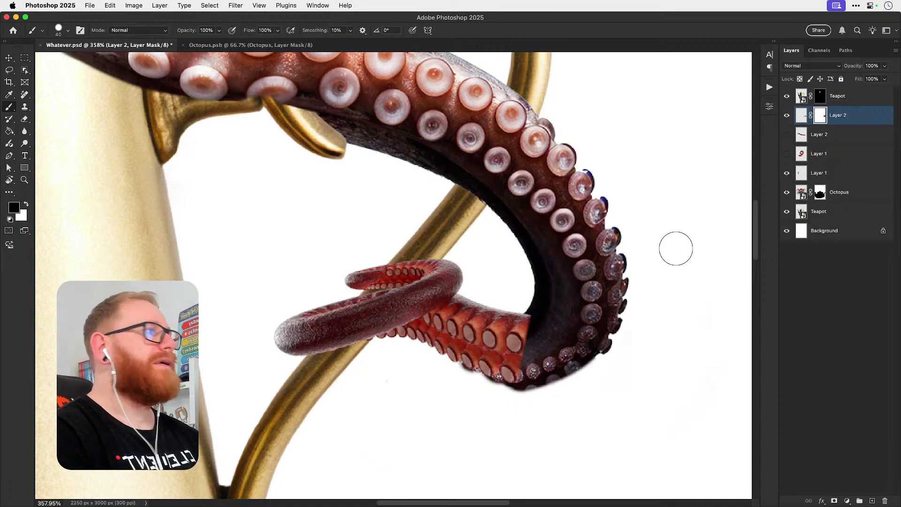
left_click(819, 192, "shift")
left_click(818, 193, "shift")
left_click(818, 192)
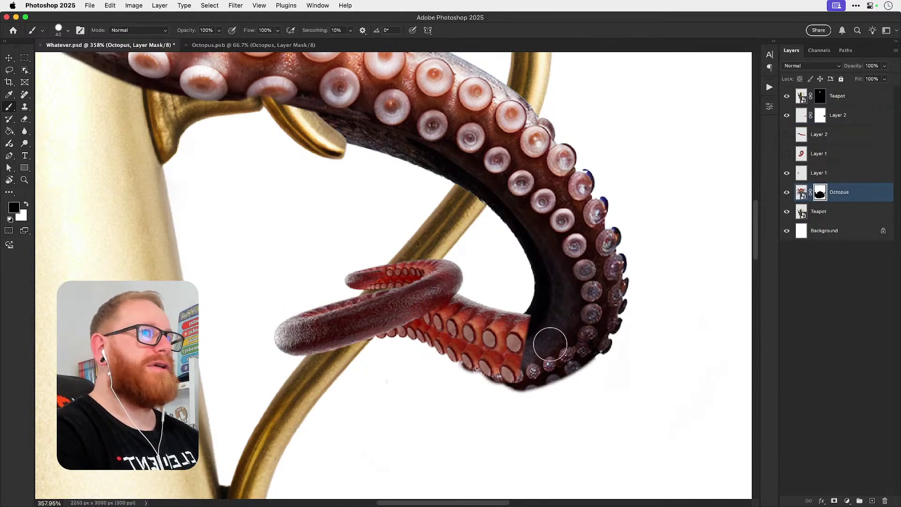
mouse_move(486, 392)
left_mouse_down()
mouse_move(587, 384)
mouse_move(549, 396)
mouse_move(603, 372)
left_mouse_up()
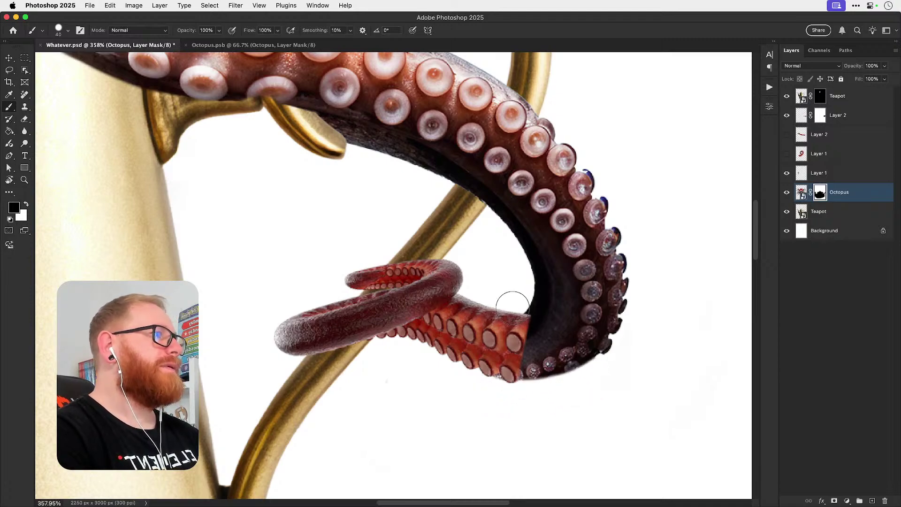
Step: Examine the whole composite and the left curled tentacle, comparing the spout area with the visible Layer 1 curl hidden and shown
key("super+1")
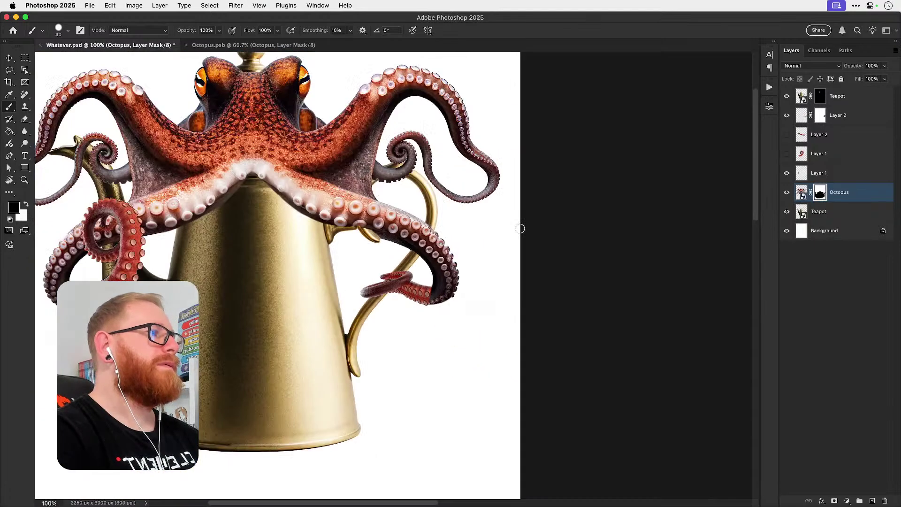
left_click_drag(491, 247, 500, 264)
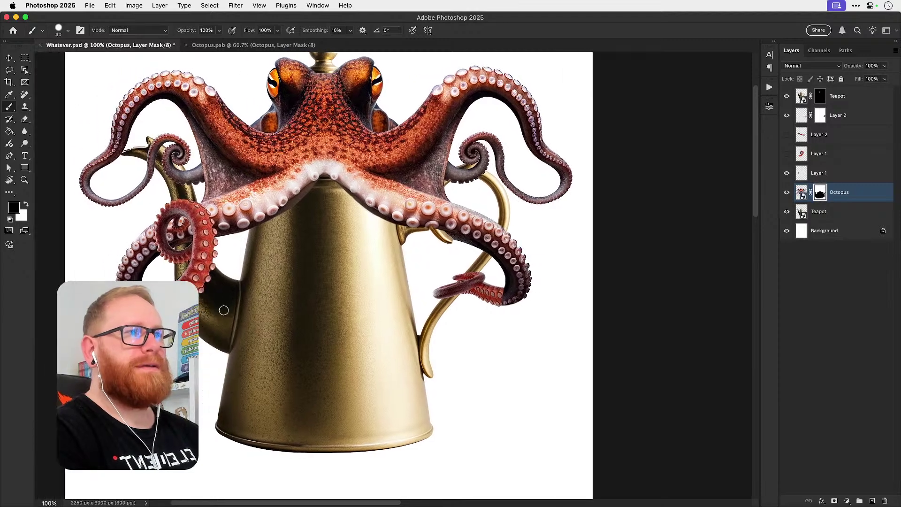
key("z")
left_click_drag(177, 302, 340, 278)
key("v")
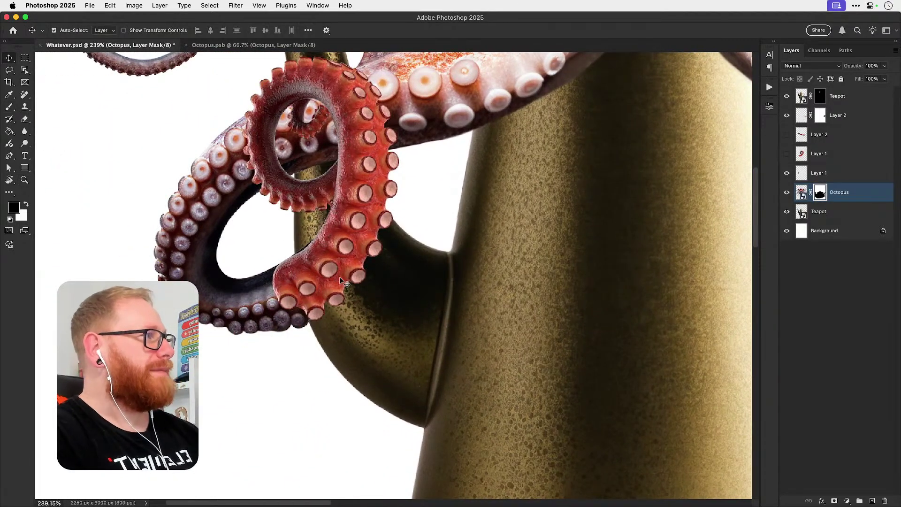
key("b")
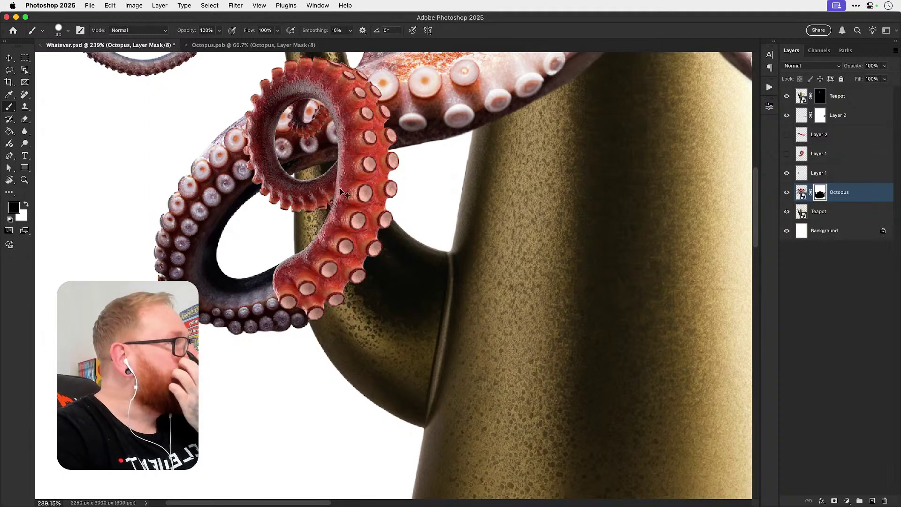
scroll(340, 187, "down", 5)
key("z")
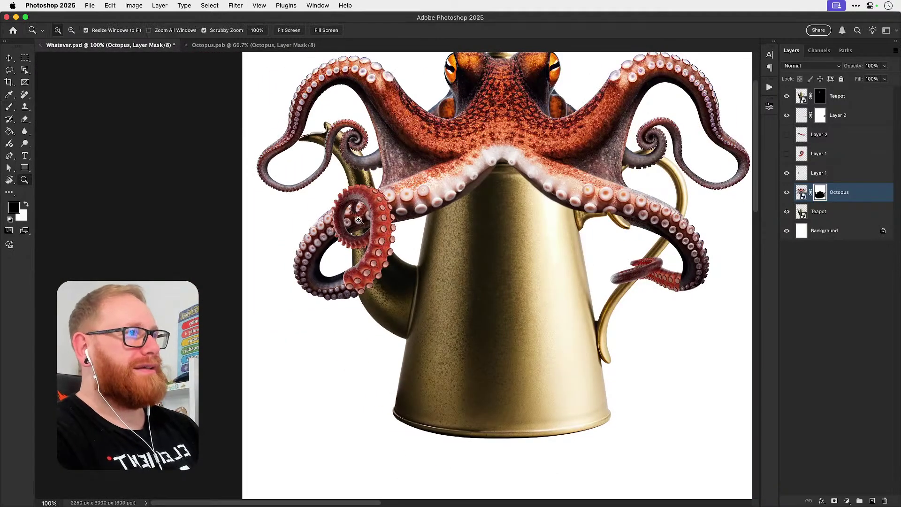
scroll(378, 218, "up", 4)
scroll(377, 218, "up", 4)
key("b")
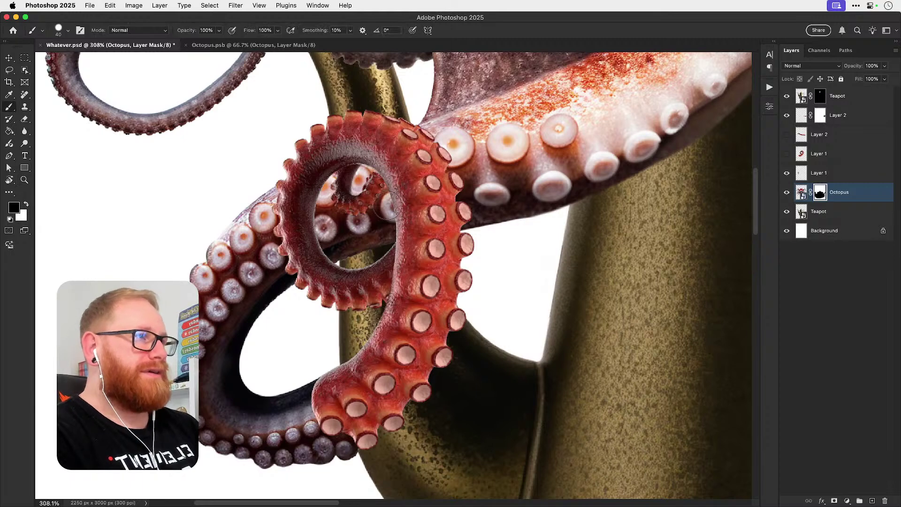
left_click_drag(380, 205, 372, 229)
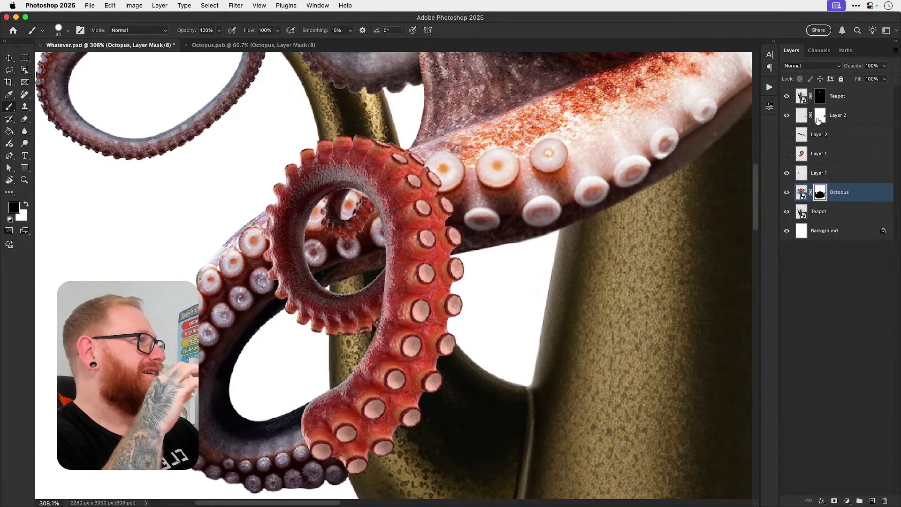
left_click(787, 174)
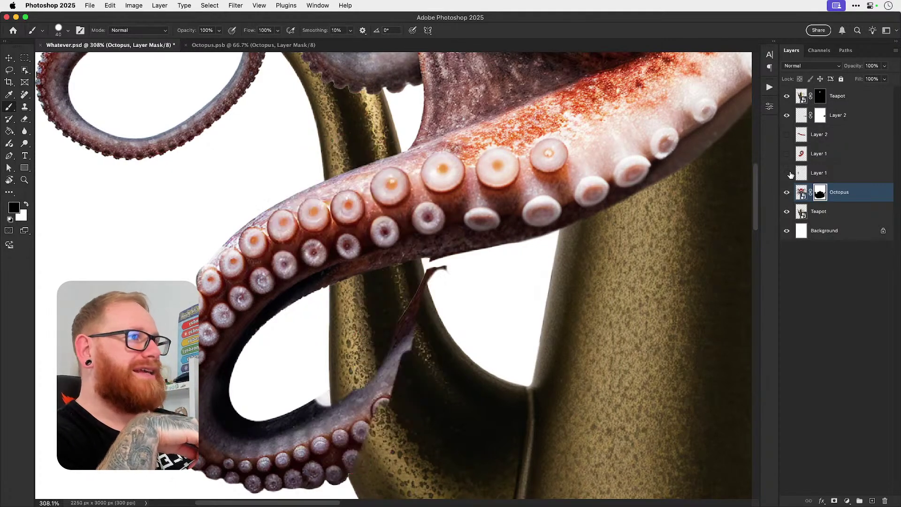
left_click(788, 173)
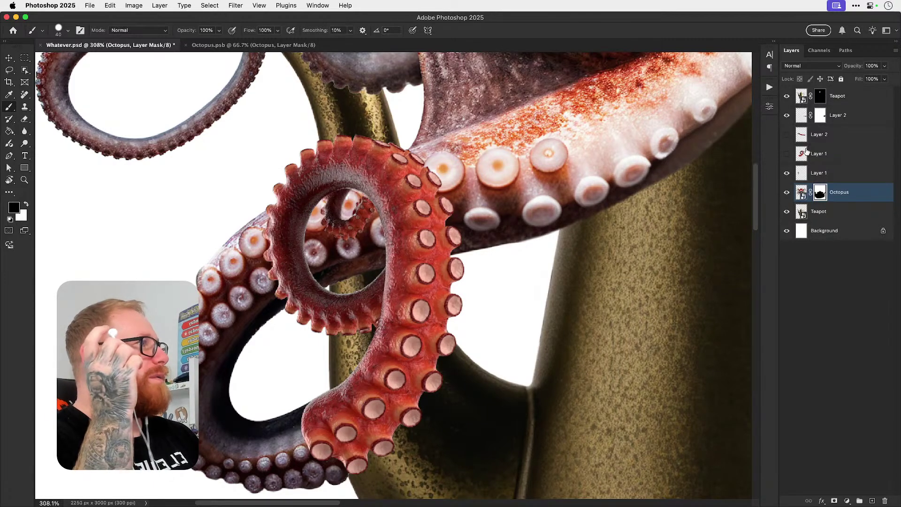
left_click(787, 174)
left_click(786, 173)
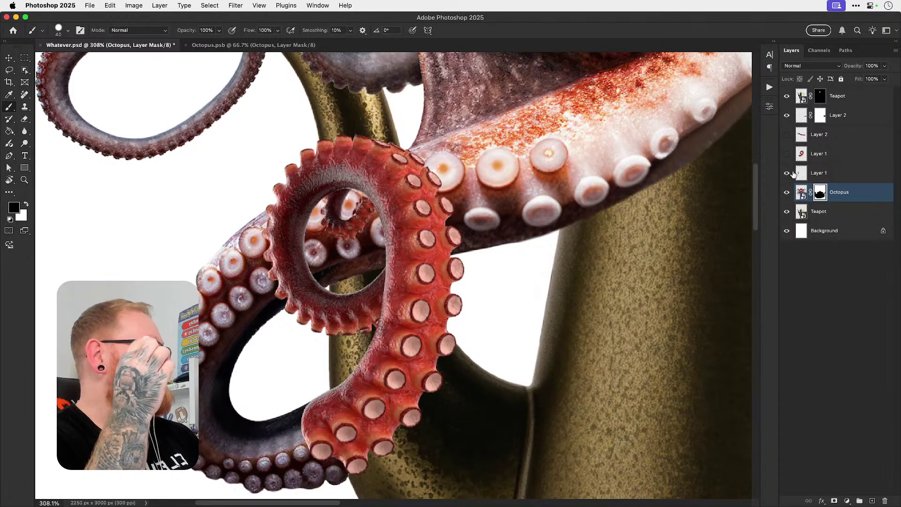
Step: Hide the Layer 1 curl, load the Teapot outline as a selection, and mask out the Octopus tentacle where it crosses the spout
left_click(788, 173)
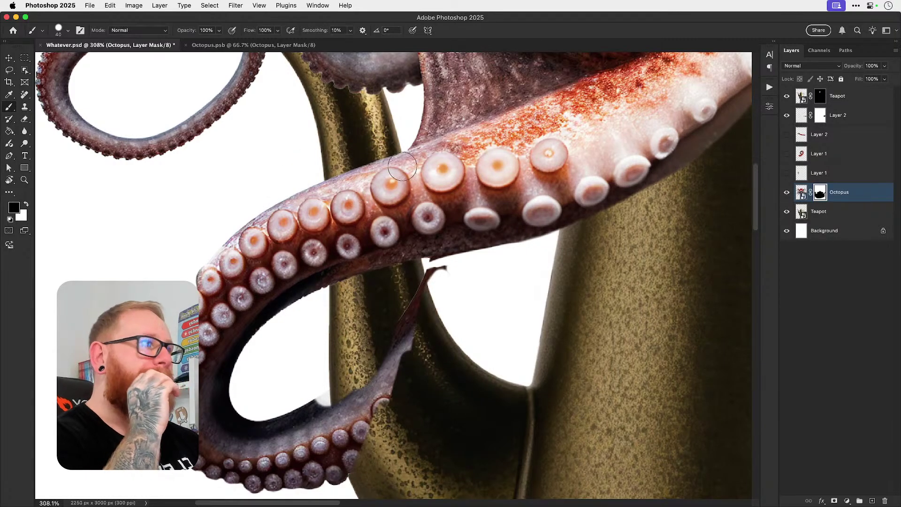
left_click(801, 212, "super")
mouse_move(352, 159)
left_mouse_down()
mouse_move(341, 271)
mouse_move(351, 158)
mouse_move(385, 256)
mouse_move(380, 145)
mouse_move(406, 215)
left_mouse_up()
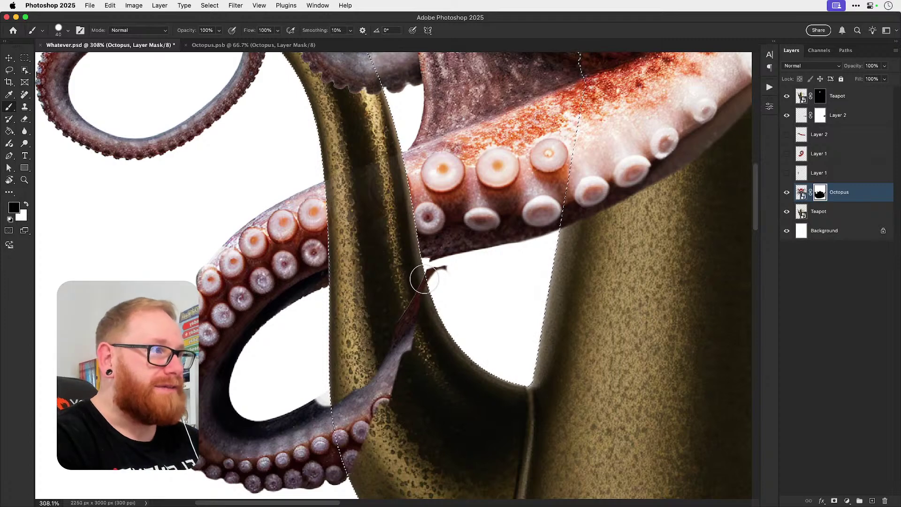
Step: Deselect, paint away the thin leftover tentacle sliver beside the spout on the Octopus mask, and show the Layer 1 curl again
key("super+d")
left_click_drag(424, 280, 462, 274)
mouse_move(425, 293)
left_mouse_down()
mouse_move(404, 328)
mouse_move(414, 347)
left_mouse_up()
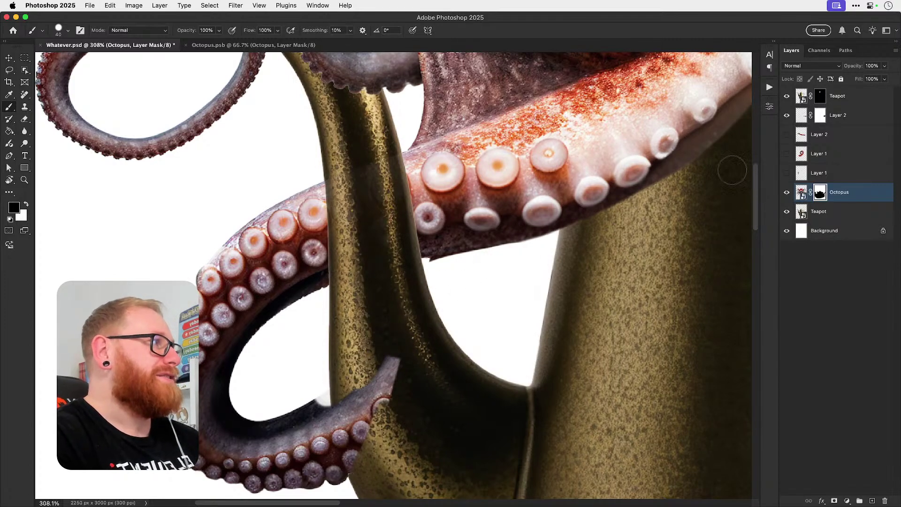
left_click(787, 172)
Step: Add a layer mask to the visible Layer 1 curl and paint black to hide the small tip inside its loop
key("v")
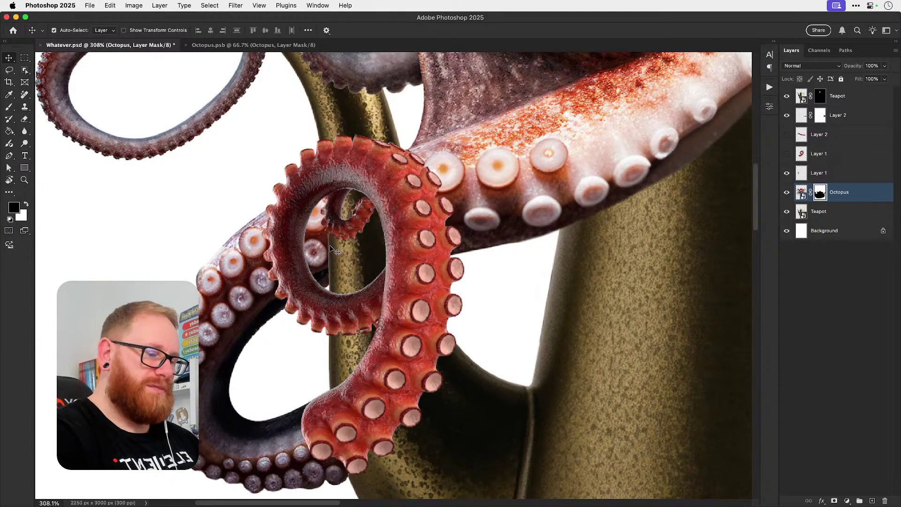
left_click_drag(336, 247, 333, 358)
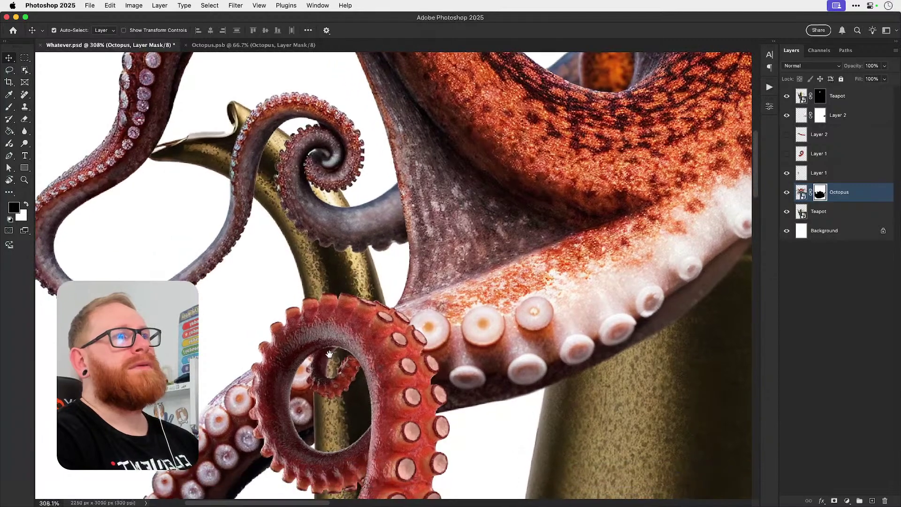
key("z")
left_click_drag(187, 154, 206, 162)
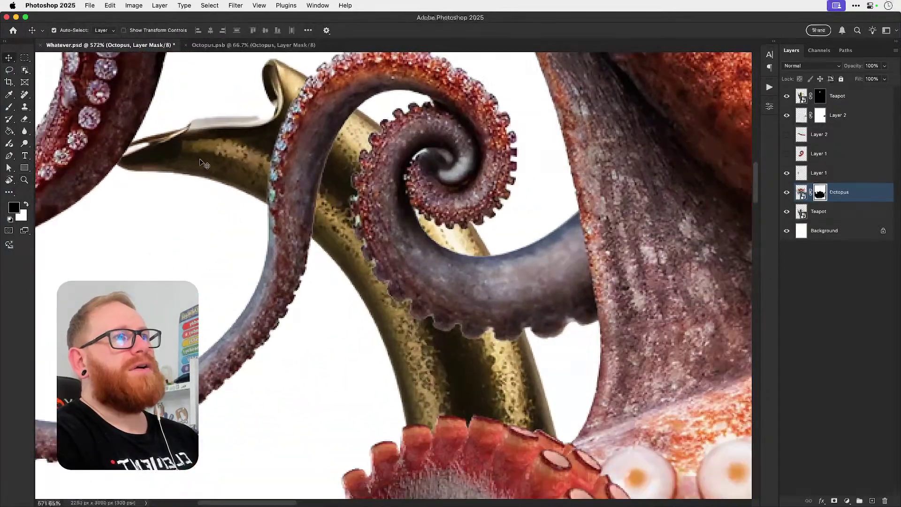
left_click_drag(351, 331, 300, 183)
left_click_drag(365, 255, 336, 186)
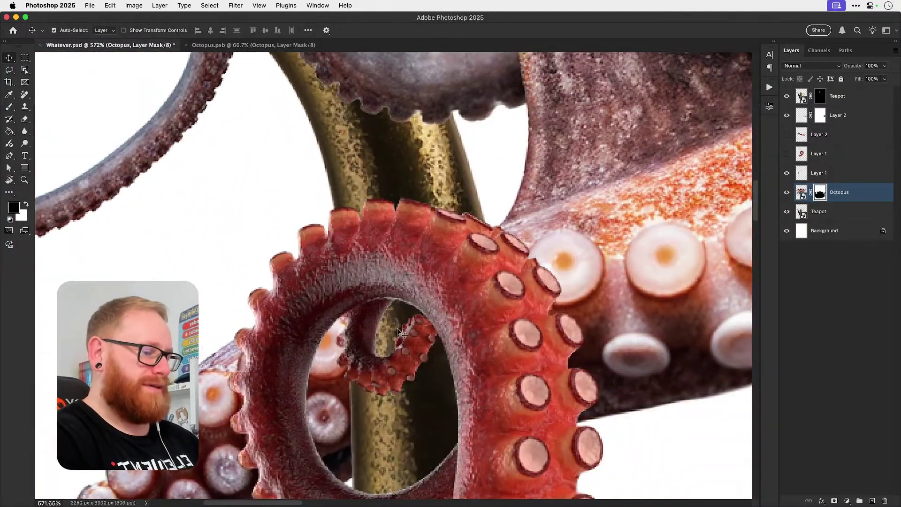
key("b")
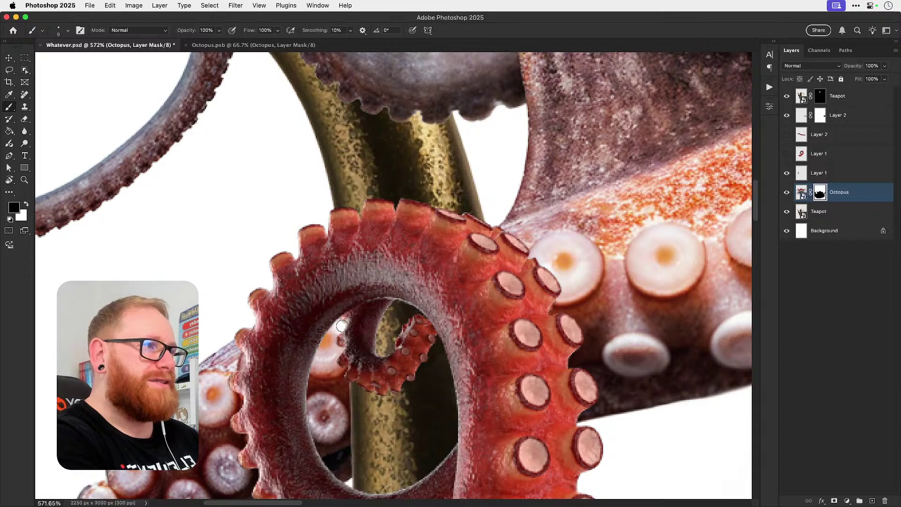
left_click(820, 116)
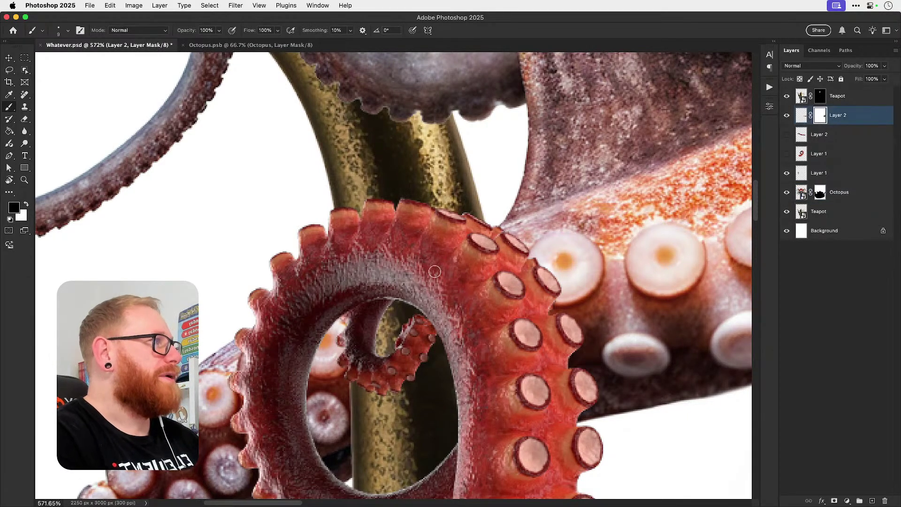
left_click(828, 174)
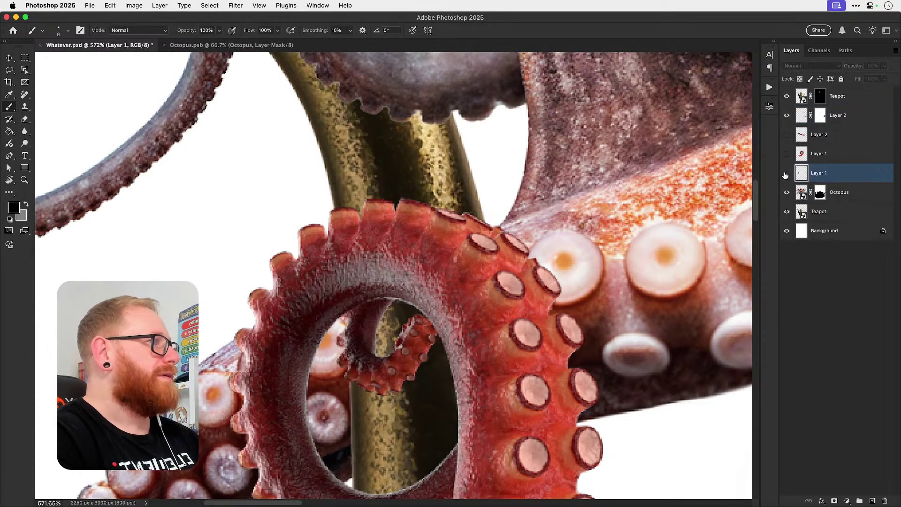
left_click(834, 500)
mouse_move(411, 331)
left_mouse_down()
mouse_move(393, 350)
mouse_move(399, 335)
mouse_move(426, 331)
mouse_move(415, 318)
mouse_move(432, 340)
mouse_move(419, 323)
mouse_move(398, 395)
mouse_move(365, 412)
mouse_move(380, 362)
mouse_move(335, 363)
mouse_move(361, 335)
mouse_move(384, 335)
mouse_move(340, 340)
mouse_move(347, 321)
mouse_move(392, 307)
mouse_move(365, 310)
mouse_move(353, 327)
mouse_move(362, 332)
mouse_move(344, 326)
mouse_move(388, 302)
left_mouse_up()
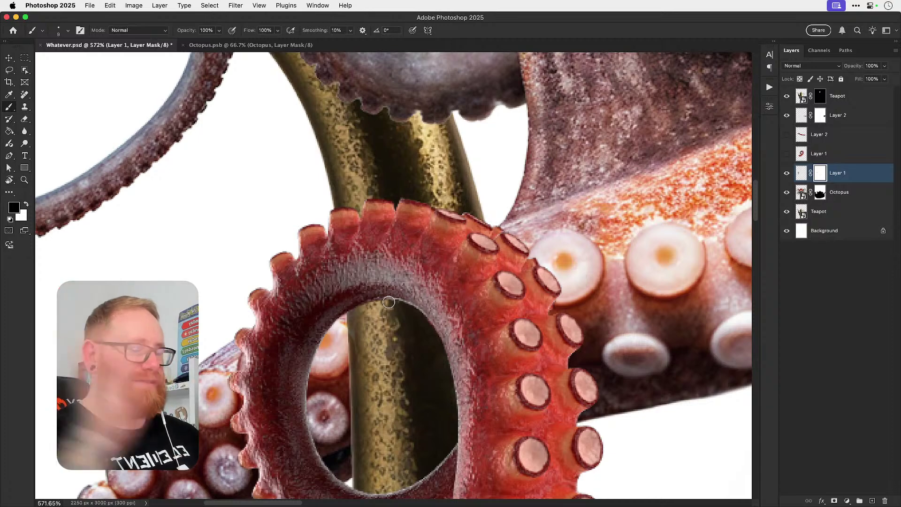
key("super+0")
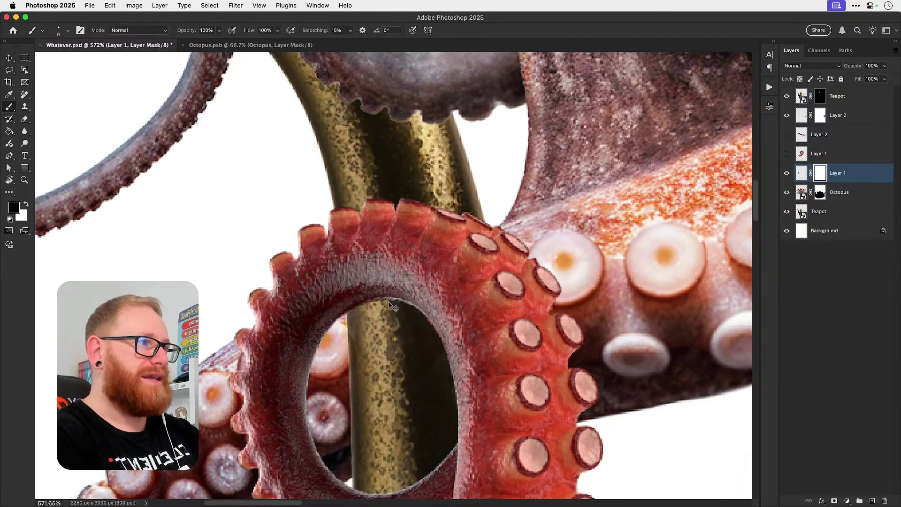
key("v")
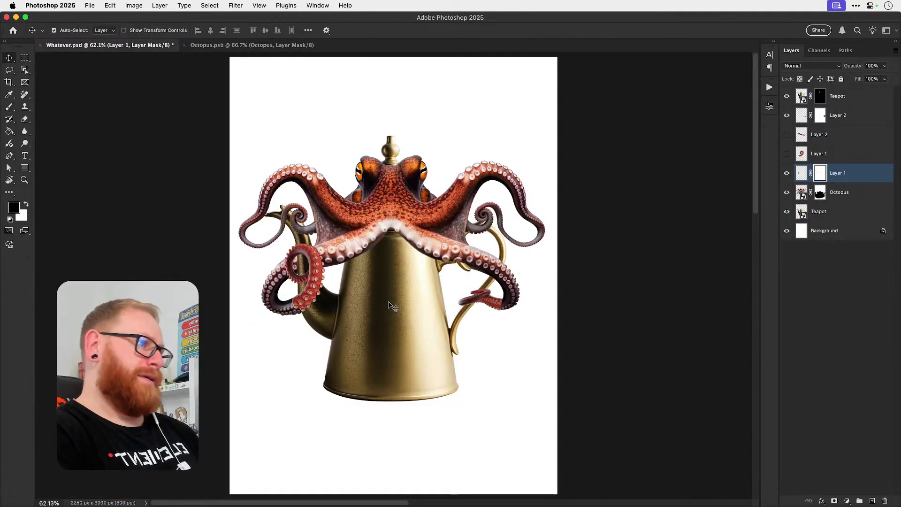
key("z")
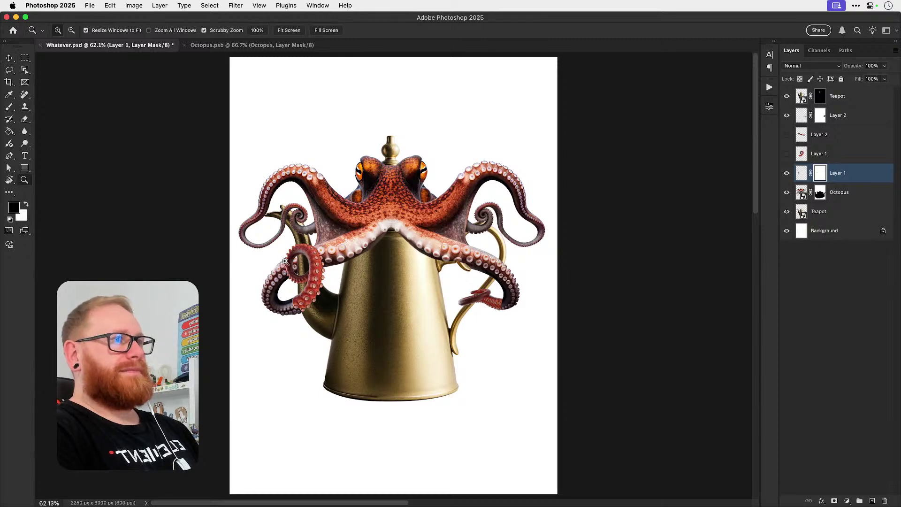
left_click_drag(284, 261, 321, 266)
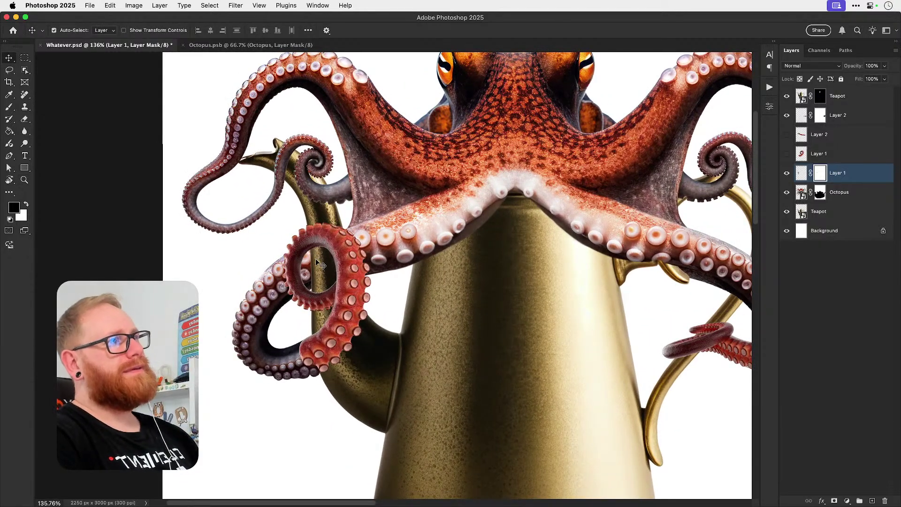
left_click_drag(431, 239, 424, 232)
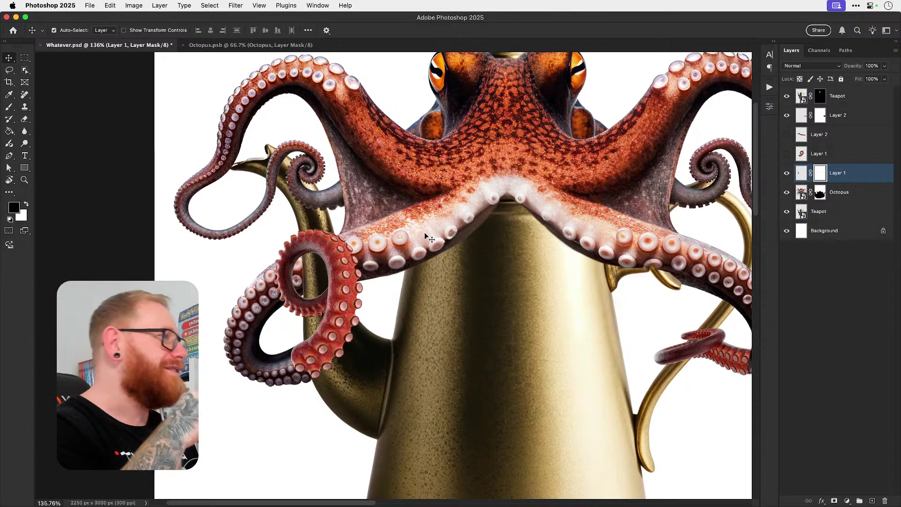
Step: Check the spout tentacle with the visible Layer 1 curl hidden and shown, and save the document
left_click(786, 173)
left_click(786, 174)
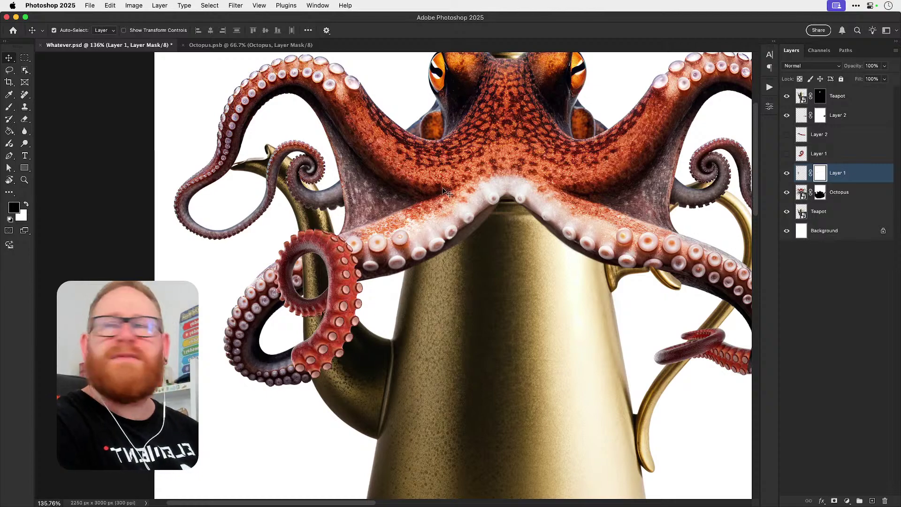
left_click_drag(439, 218, 433, 300)
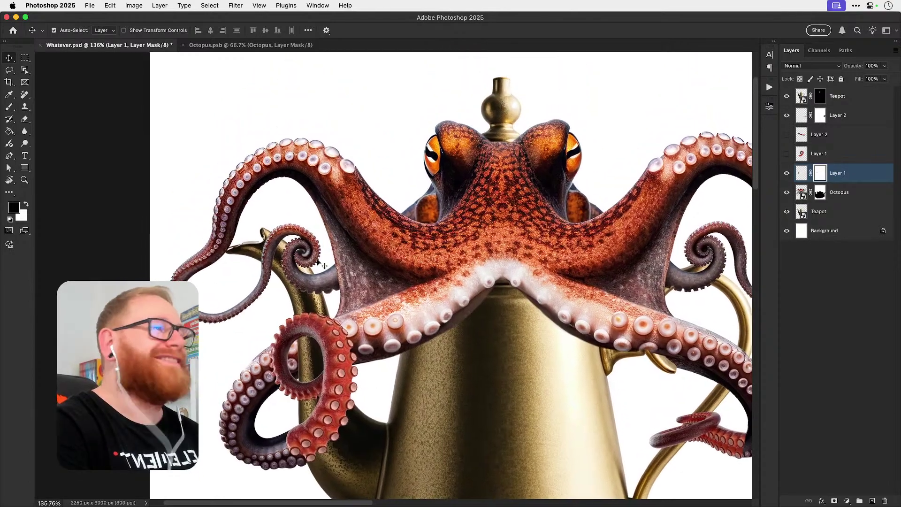
left_click_drag(294, 260, 317, 251)
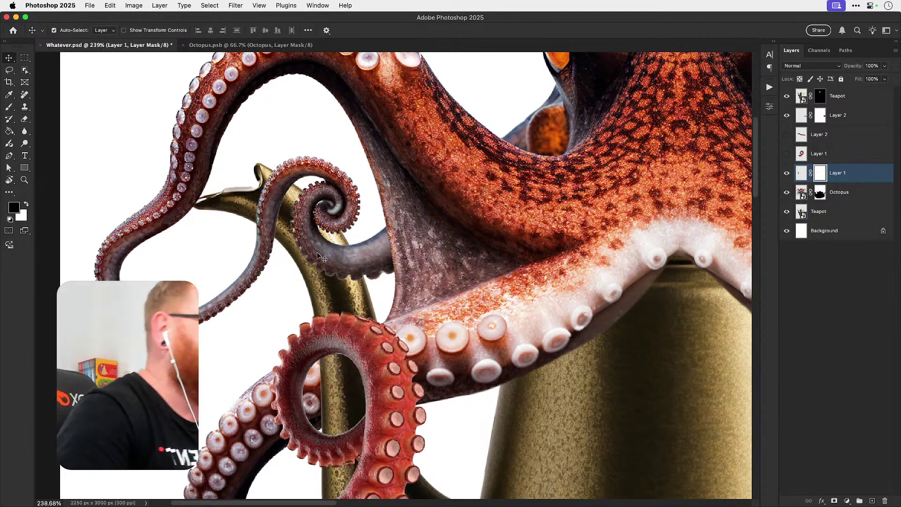
scroll(393, 239, "down", 5)
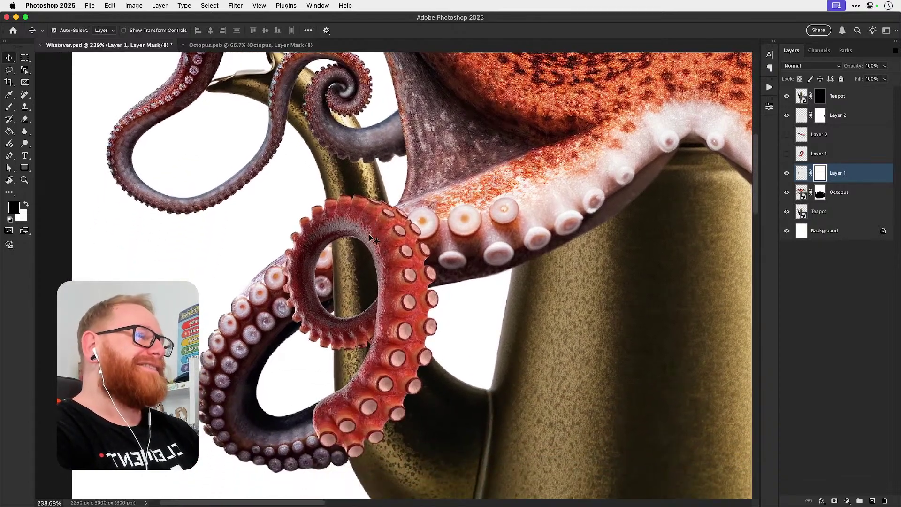
key("super+1")
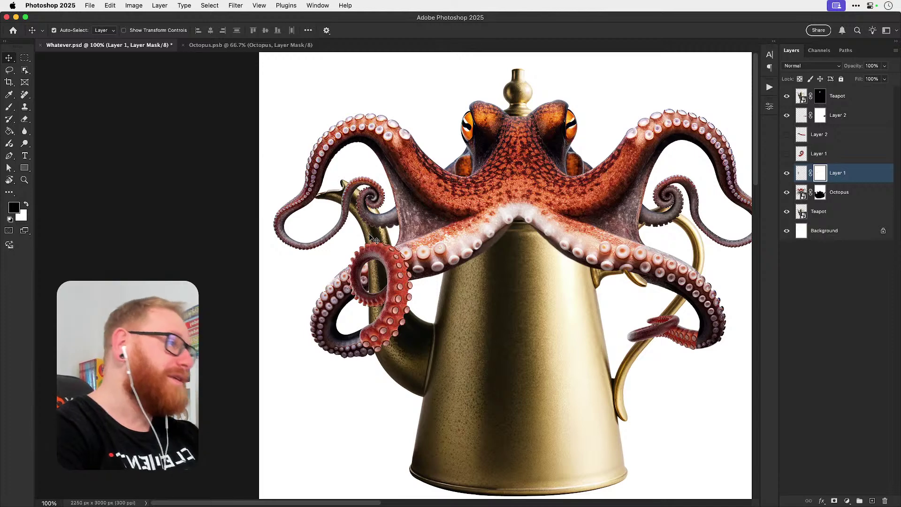
key("super+s")
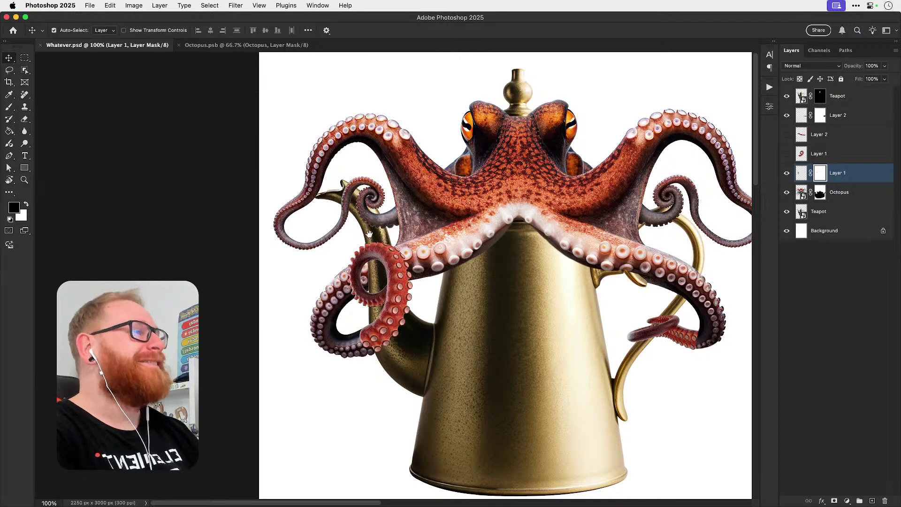
Step: Compare the whole composite with the visible Layer 1 curl around the spout hidden and shown again
scroll(375, 240, "right", 5)
scroll(311, 318, "up", 6)
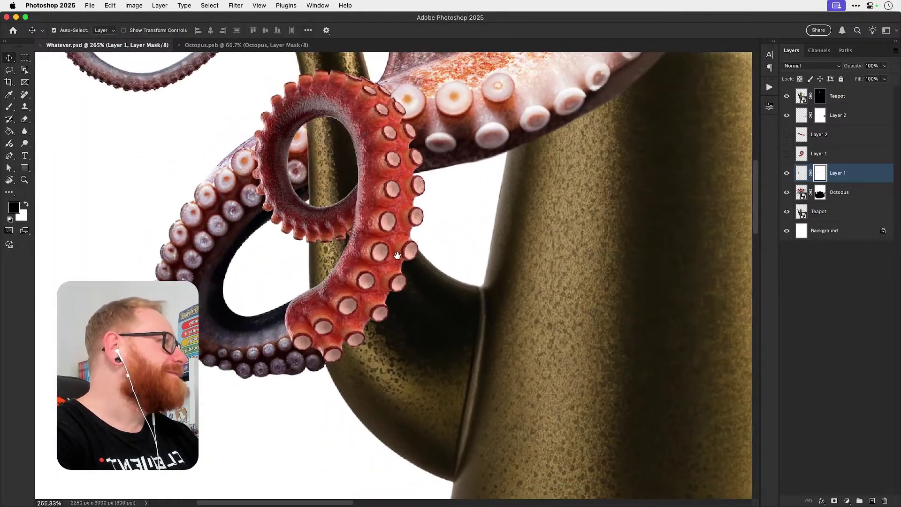
scroll(314, 285, "down", 6)
left_click(786, 173)
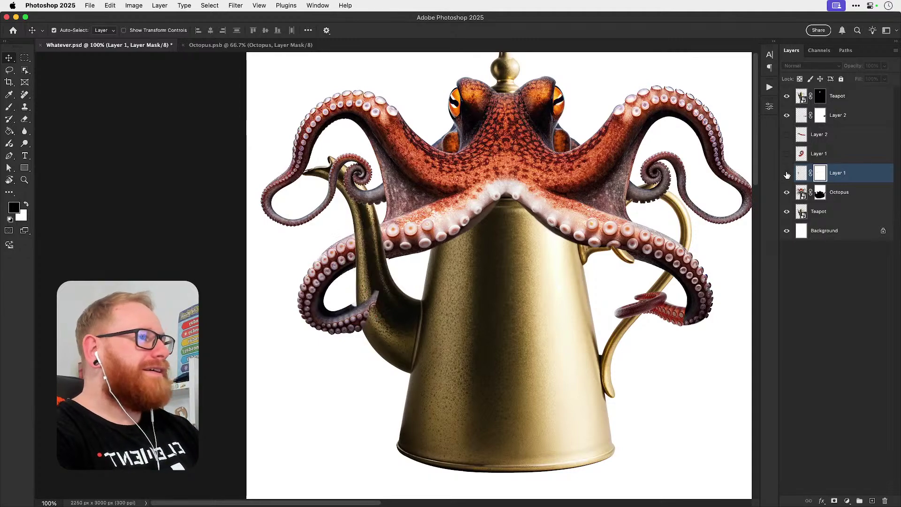
left_click(786, 173)
left_click_drag(554, 203, 537, 168)
scroll(512, 211, "right", 5)
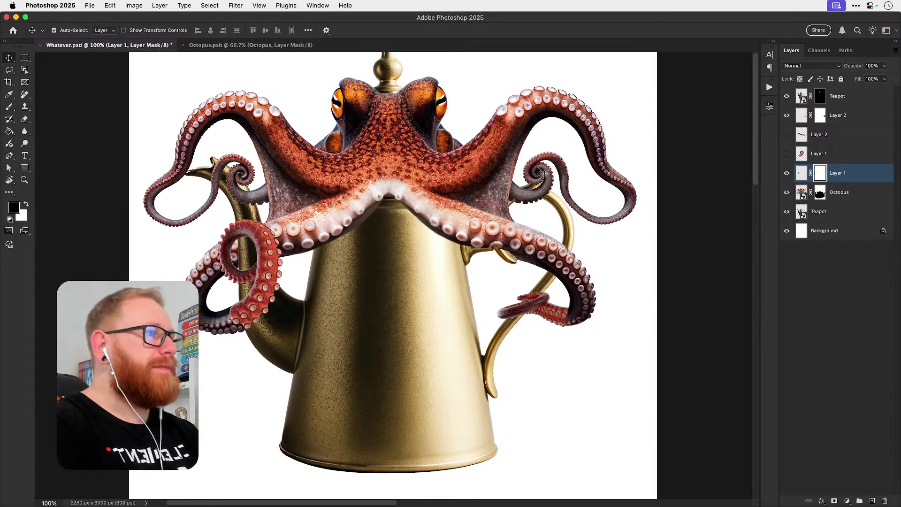
left_click(787, 174)
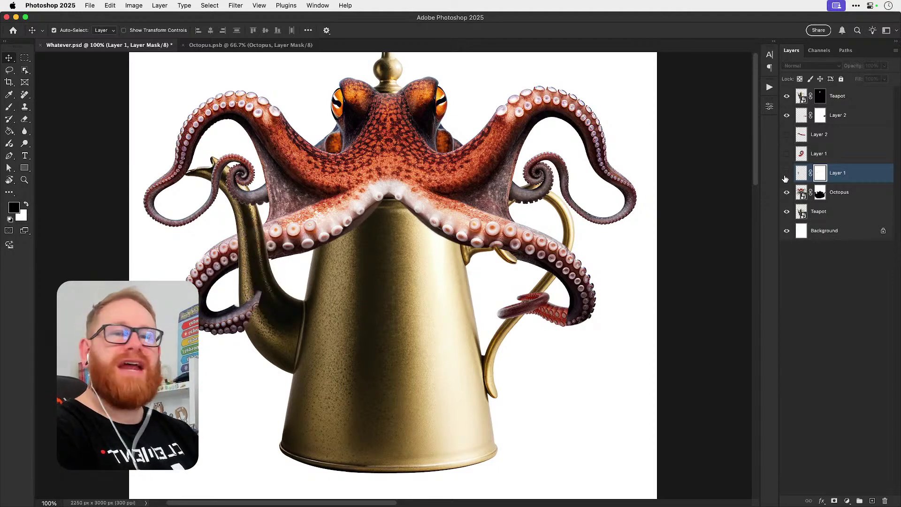
left_click(787, 173)
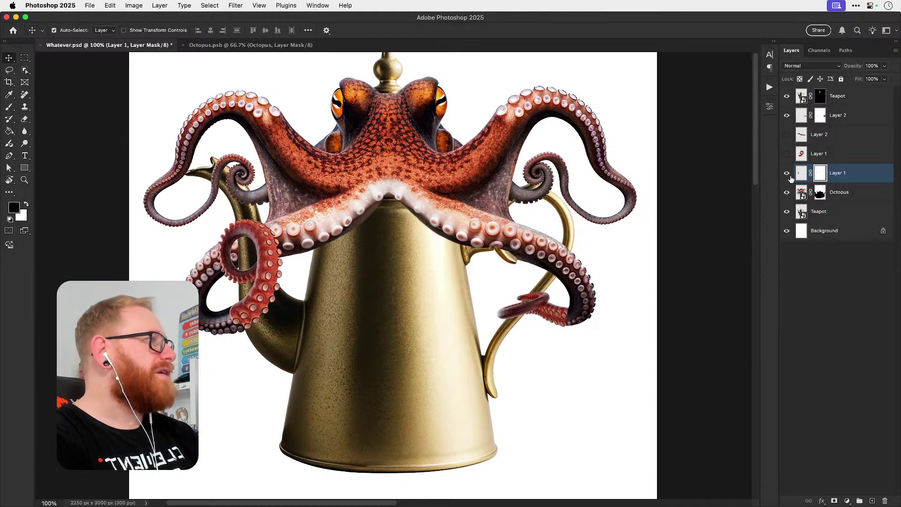
left_click(786, 174)
left_click(786, 174)
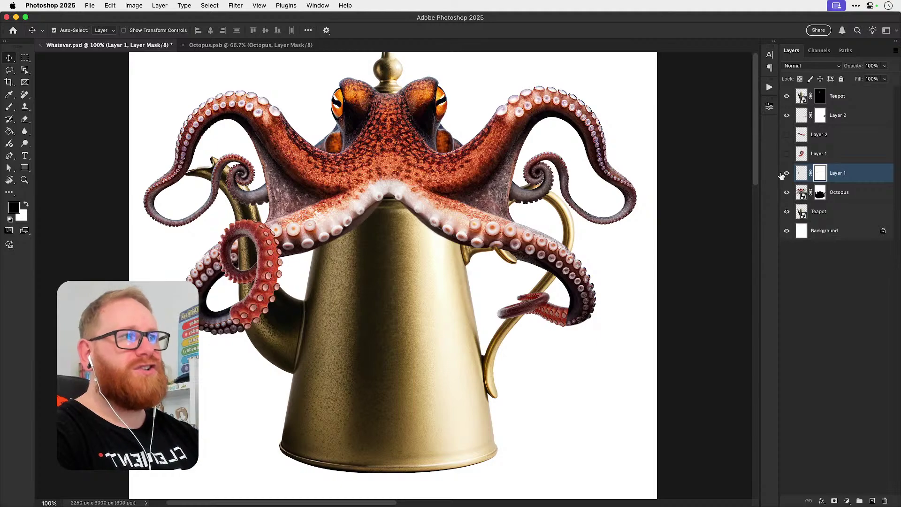
Step: Examine the small inner spiral tentacle beside the spout and how it fits the composite as a whole
scroll(310, 236, "left", 2)
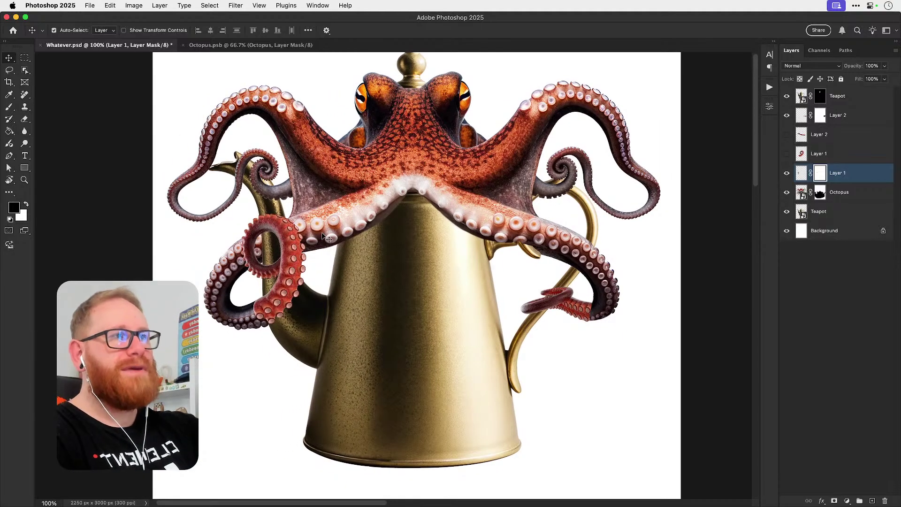
scroll(324, 237, "up", 5)
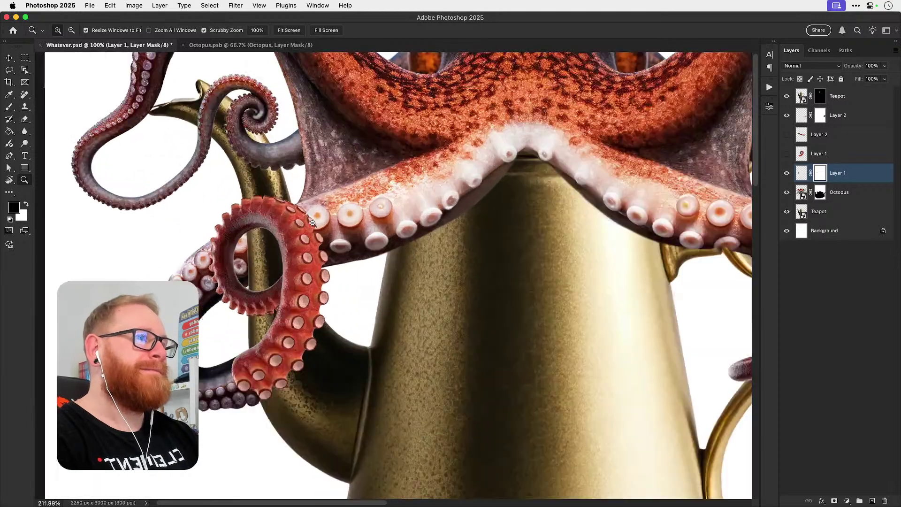
scroll(307, 266, "up", 5)
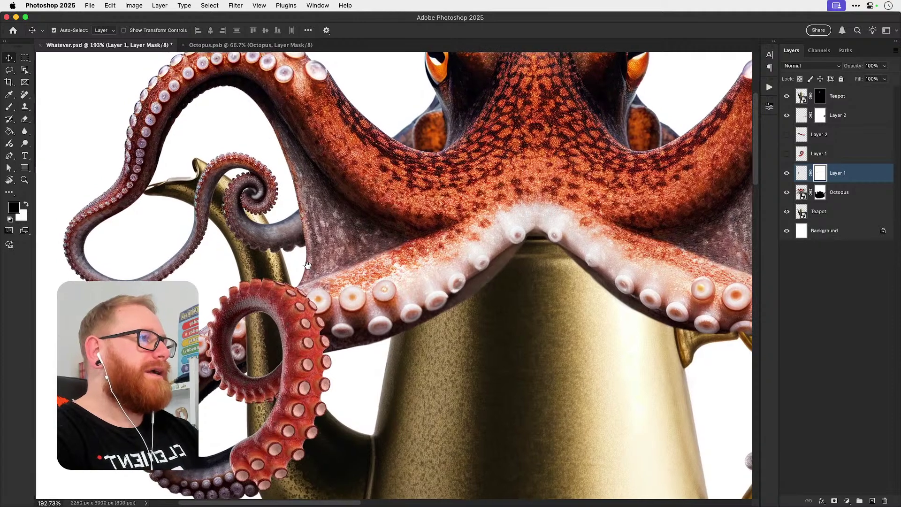
scroll(303, 296, "up", 4)
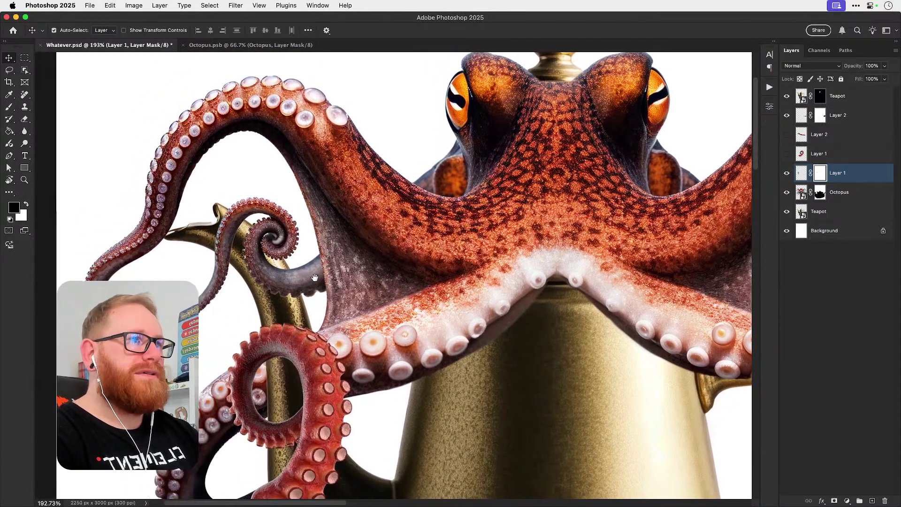
key("z")
left_click_drag(253, 271, 187, 270)
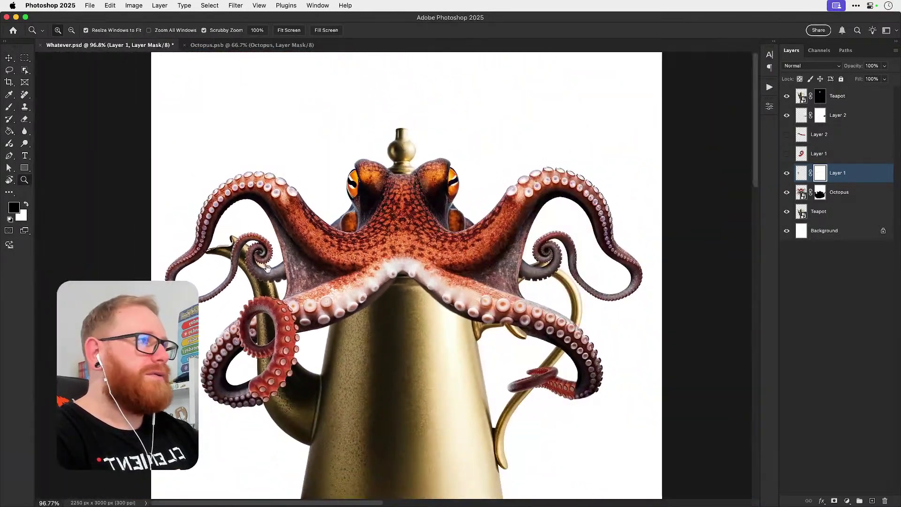
left_click_drag(367, 255, 352, 233)
scroll(512, 226, "right", 2)
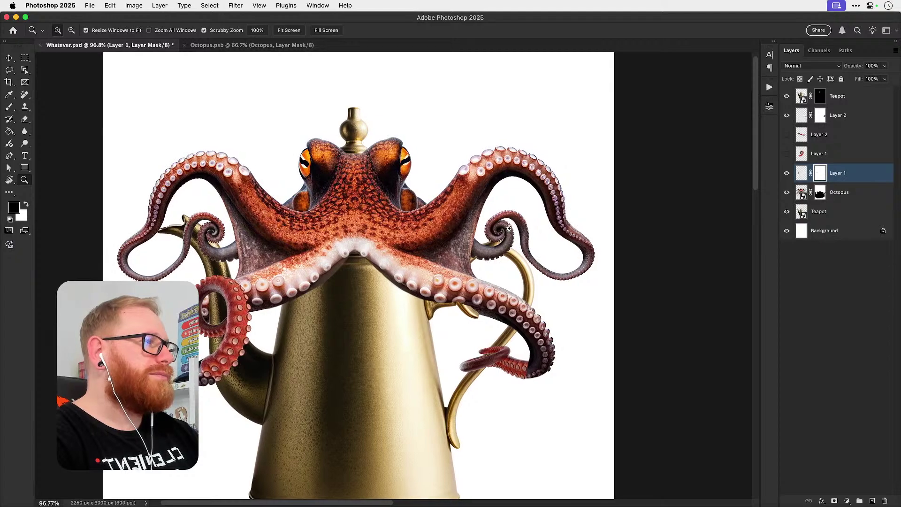
Step: Paint black on the Octopus mask to hide the base of the small inner tentacle where it crosses the teapot handle
scroll(511, 235, "up", 3)
scroll(511, 245, "up", 2)
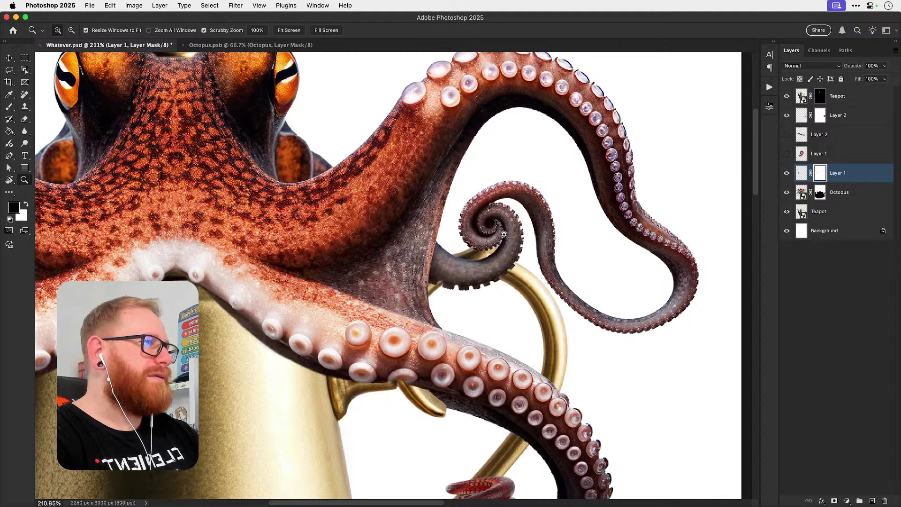
left_click(504, 234)
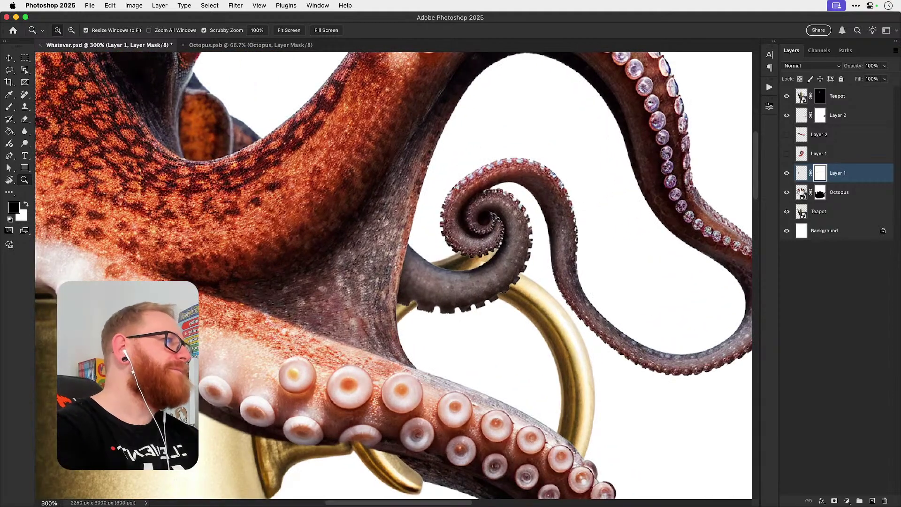
left_click(820, 192)
key("b")
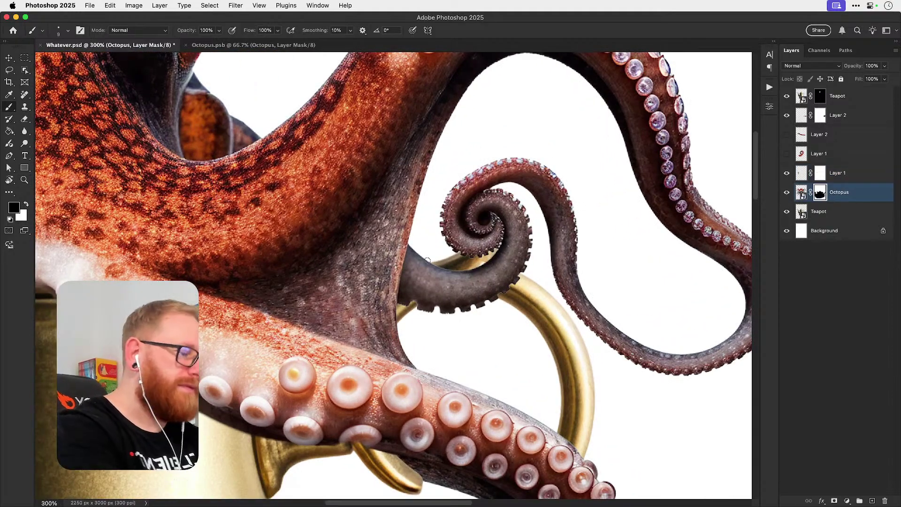
left_click_drag(415, 245, 404, 303)
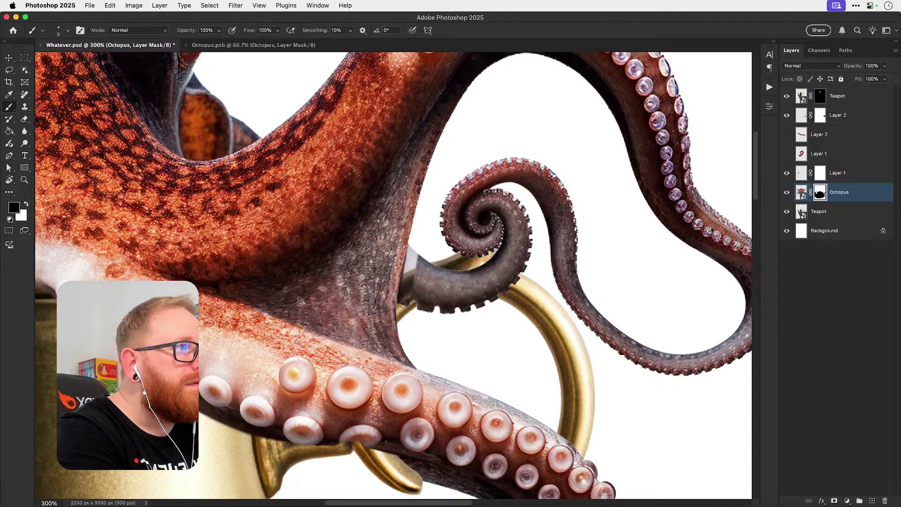
mouse_move(415, 243)
left_mouse_down()
mouse_move(402, 303)
mouse_move(417, 233)
mouse_move(399, 309)
mouse_move(416, 230)
mouse_move(402, 307)
mouse_move(412, 253)
mouse_move(411, 298)
mouse_move(416, 289)
mouse_move(416, 231)
left_mouse_up()
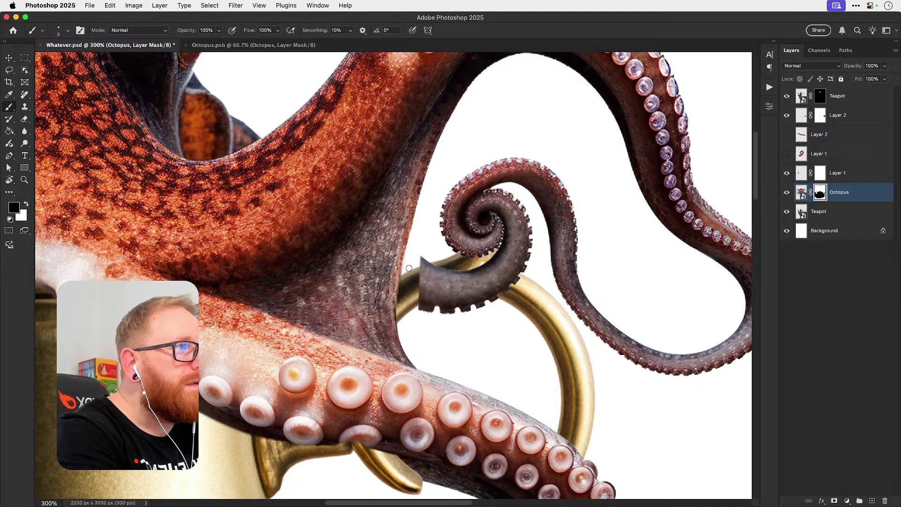
mouse_move(408, 296)
left_mouse_down()
mouse_move(416, 310)
mouse_move(420, 281)
mouse_move(441, 313)
left_mouse_up()
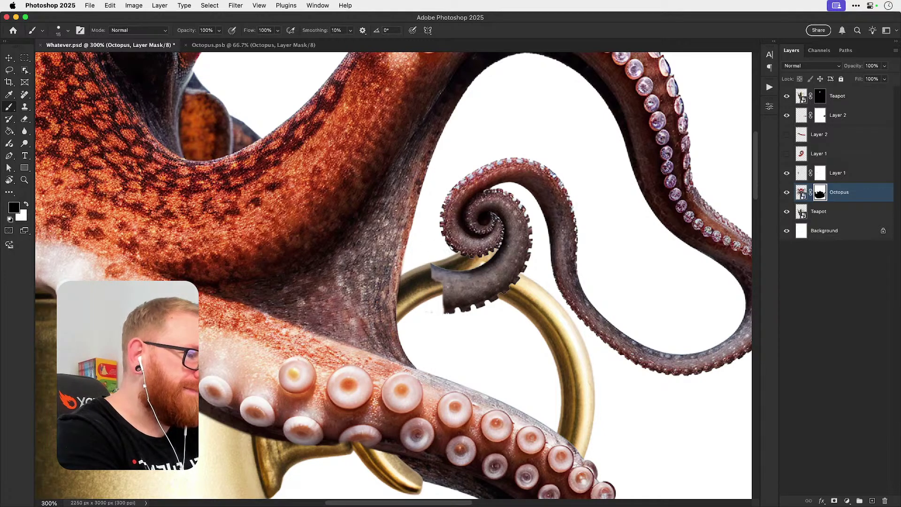
mouse_move(439, 280)
left_mouse_down()
mouse_move(424, 268)
mouse_move(440, 276)
mouse_move(432, 273)
mouse_move(439, 299)
mouse_move(441, 281)
left_mouse_up()
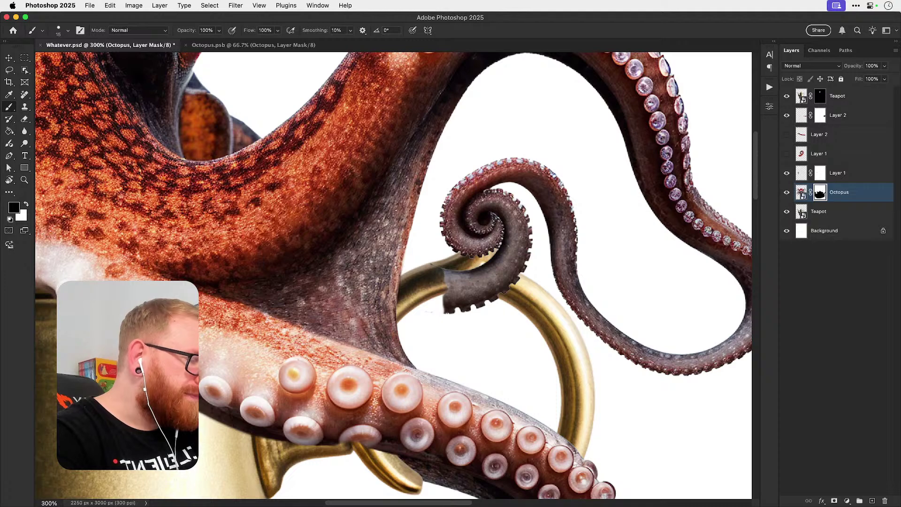
left_click_drag(447, 275, 425, 262)
mouse_move(442, 295)
left_mouse_down()
mouse_move(433, 312)
mouse_move(476, 270)
mouse_move(458, 293)
mouse_move(484, 285)
mouse_move(505, 299)
mouse_move(464, 283)
mouse_move(405, 301)
mouse_move(399, 292)
mouse_move(390, 306)
mouse_move(410, 323)
mouse_move(461, 300)
mouse_move(472, 272)
mouse_move(428, 278)
mouse_move(433, 263)
left_mouse_up()
Step: With a smaller brush, paint away the remaining stub of that tentacle between the spiral and the handle on the Octopus mask
left_click(445, 286, "super")
left_click(444, 286, "super")
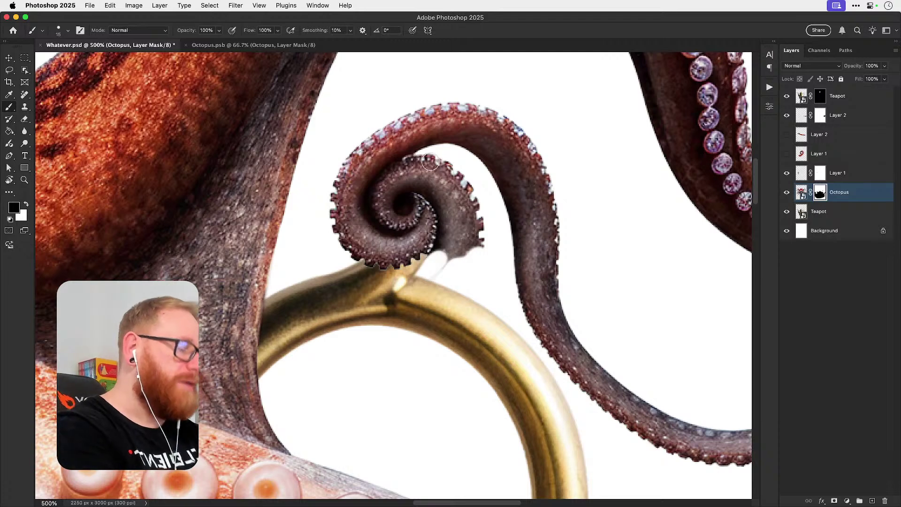
key("bracketleft")
key("bracketleft")
key("bracketleft")
key("bracketleft")
mouse_move(449, 215)
left_mouse_down()
mouse_move(426, 266)
mouse_move(440, 244)
mouse_move(441, 209)
mouse_move(437, 247)
mouse_move(444, 226)
mouse_move(438, 199)
mouse_move(438, 280)
left_mouse_up()
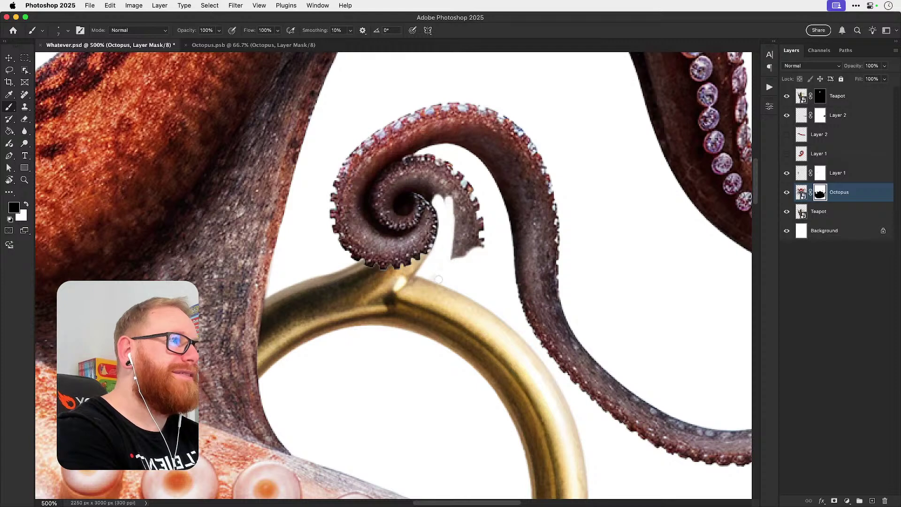
Step: Mask out the spiral's inner coil on the Octopus layer, leaving a single hooked tentacle tip above the handle
mouse_move(444, 197)
left_mouse_down()
mouse_move(457, 256)
mouse_move(467, 174)
mouse_move(478, 248)
mouse_move(486, 214)
mouse_move(462, 183)
mouse_move(453, 209)
mouse_move(434, 161)
left_mouse_up()
key("bracketleft")
key("bracketleft")
key("bracketleft")
mouse_move(388, 178)
left_mouse_down()
mouse_move(429, 151)
mouse_move(386, 185)
mouse_move(401, 164)
mouse_move(374, 206)
mouse_move(388, 172)
mouse_move(372, 191)
mouse_move(374, 215)
mouse_move(383, 222)
mouse_move(373, 203)
mouse_move(392, 226)
mouse_move(374, 206)
mouse_move(400, 162)
mouse_move(385, 175)
mouse_move(435, 149)
mouse_move(412, 159)
mouse_move(387, 193)
left_mouse_up()
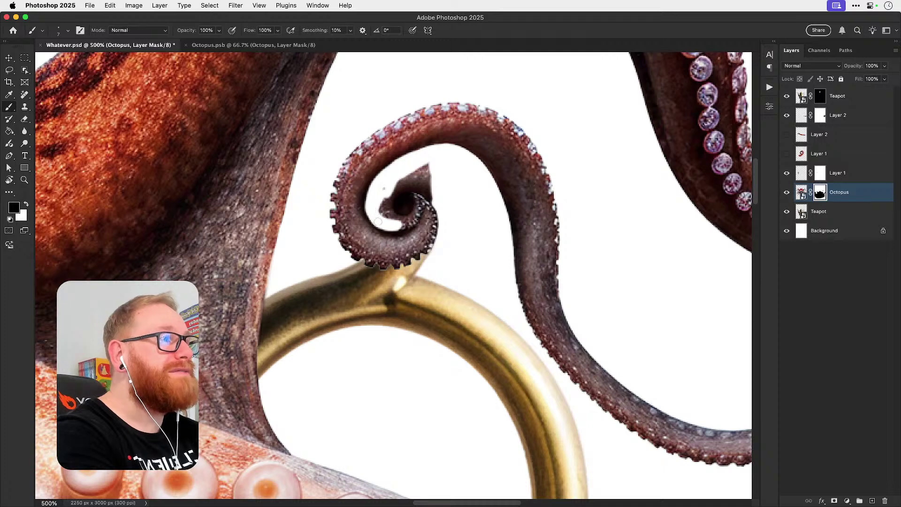
mouse_move(375, 218)
left_mouse_down()
mouse_move(382, 194)
mouse_move(428, 159)
mouse_move(392, 188)
mouse_move(389, 223)
mouse_move(407, 218)
mouse_move(400, 226)
mouse_move(416, 209)
mouse_move(416, 190)
mouse_move(379, 219)
mouse_move(410, 204)
mouse_move(391, 196)
mouse_move(421, 174)
mouse_move(413, 197)
mouse_move(433, 197)
mouse_move(425, 193)
mouse_move(437, 202)
mouse_move(428, 175)
left_mouse_up()
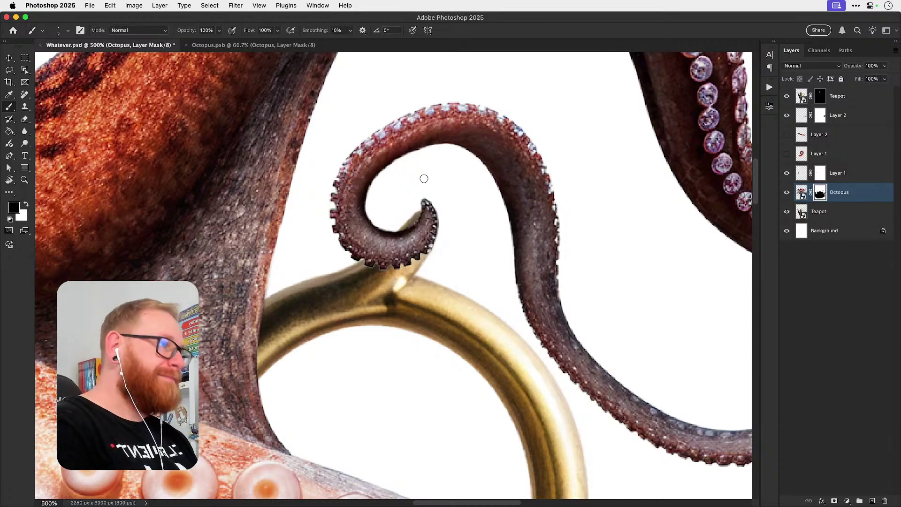
Step: Paint black on the Octopus mask to hide the base of the small spiral tentacle between the octopus's body and the teapot spout
scroll(476, 229, "down", 10)
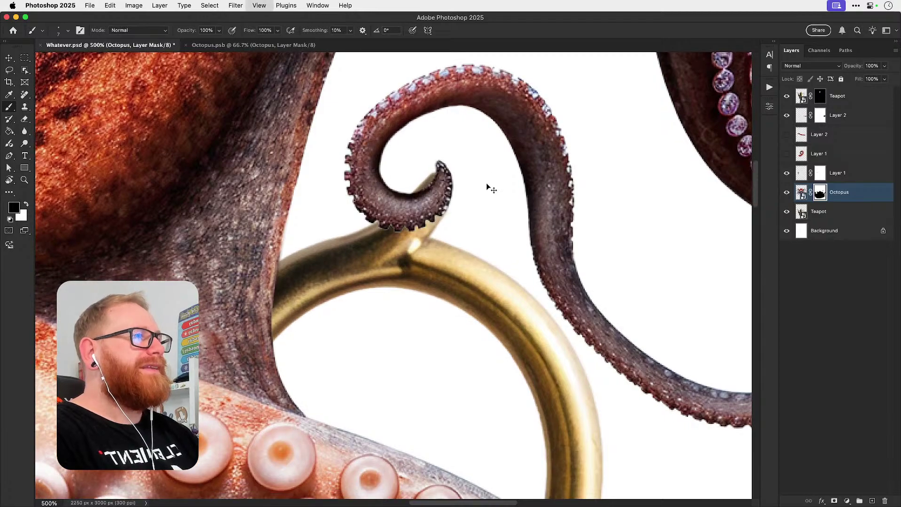
scroll(448, 252, "down", 3)
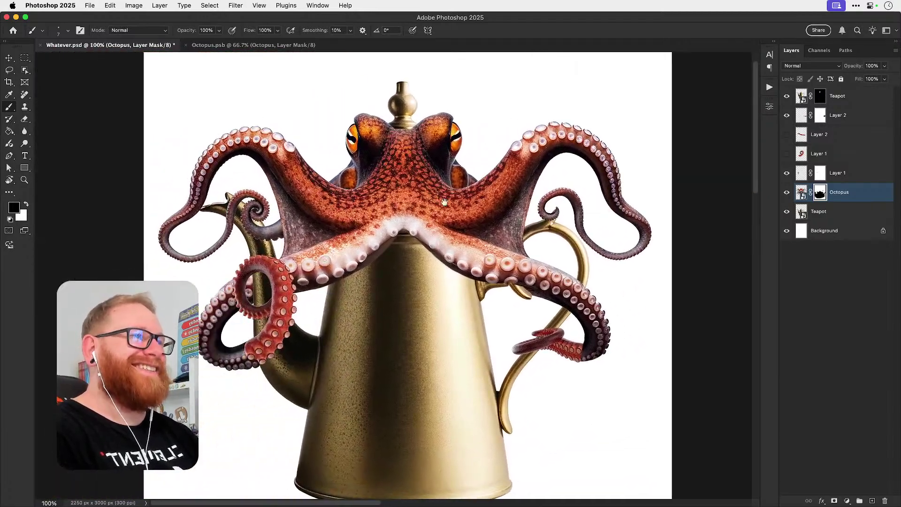
key("z")
left_click(255, 220)
left_click(255, 220)
key("b")
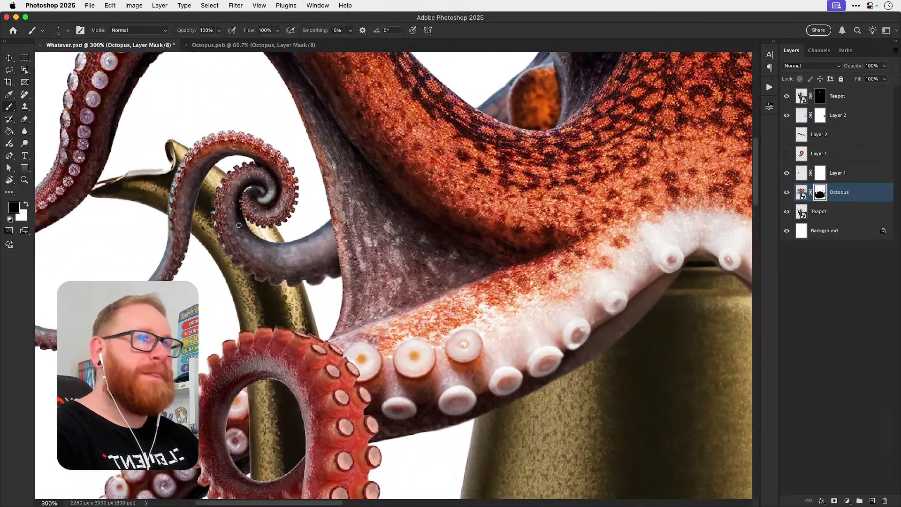
mouse_move(216, 227)
left_mouse_down()
mouse_move(215, 197)
mouse_move(209, 208)
mouse_move(230, 174)
left_mouse_up()
key("z")
key("b")
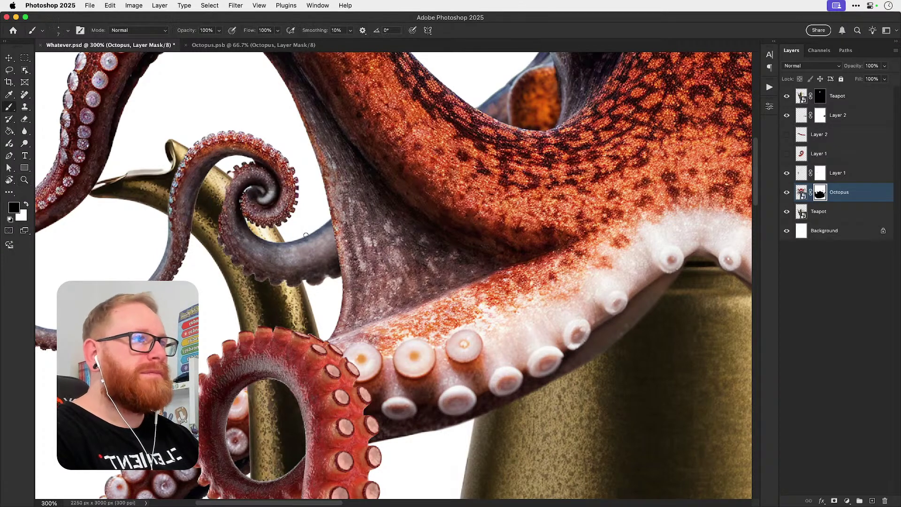
mouse_move(305, 234)
left_mouse_down()
mouse_move(314, 276)
mouse_move(317, 240)
left_mouse_up()
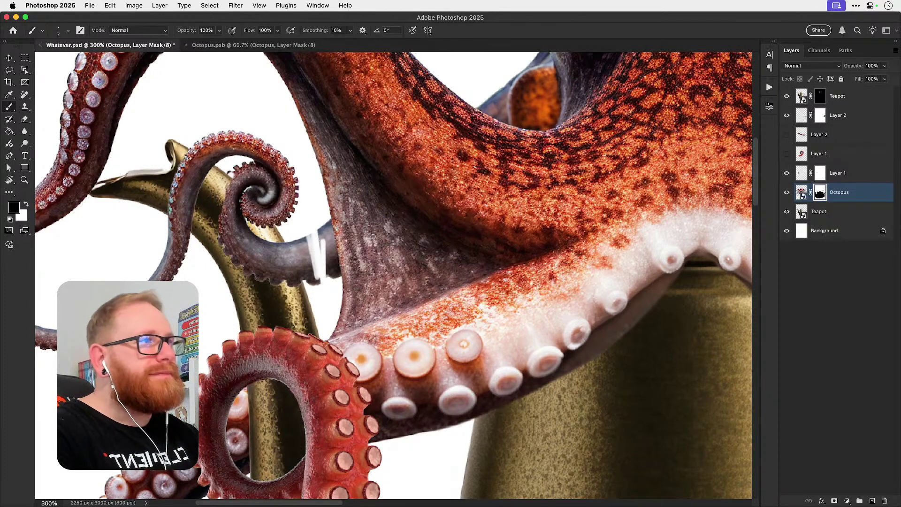
mouse_move(317, 230)
left_mouse_down()
mouse_move(326, 274)
mouse_move(323, 220)
mouse_move(332, 276)
mouse_move(326, 218)
mouse_move(335, 265)
mouse_move(317, 277)
mouse_move(312, 239)
mouse_move(306, 282)
mouse_move(297, 243)
left_mouse_up()
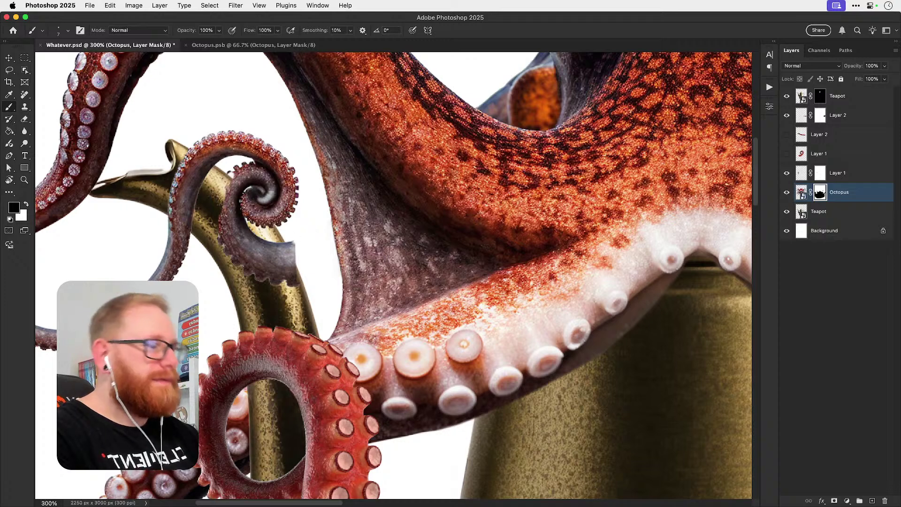
Step: Paint away the spiral tentacle's remaining stub and outer coil where they cross the spout on the Octopus mask
mouse_move(229, 253)
left_mouse_down()
mouse_move(289, 249)
mouse_move(232, 274)
mouse_move(306, 243)
mouse_move(266, 278)
mouse_move(306, 276)
left_mouse_up()
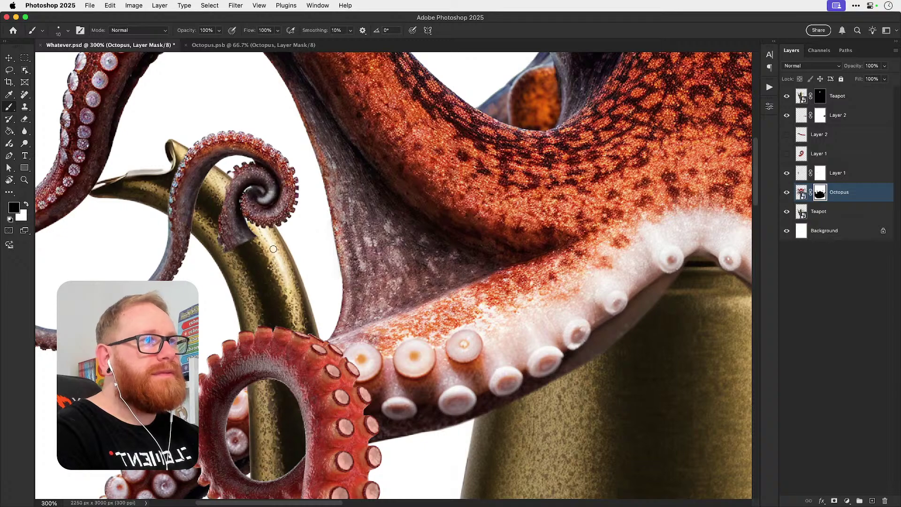
left_click(241, 219, "super")
left_click(240, 218, "super")
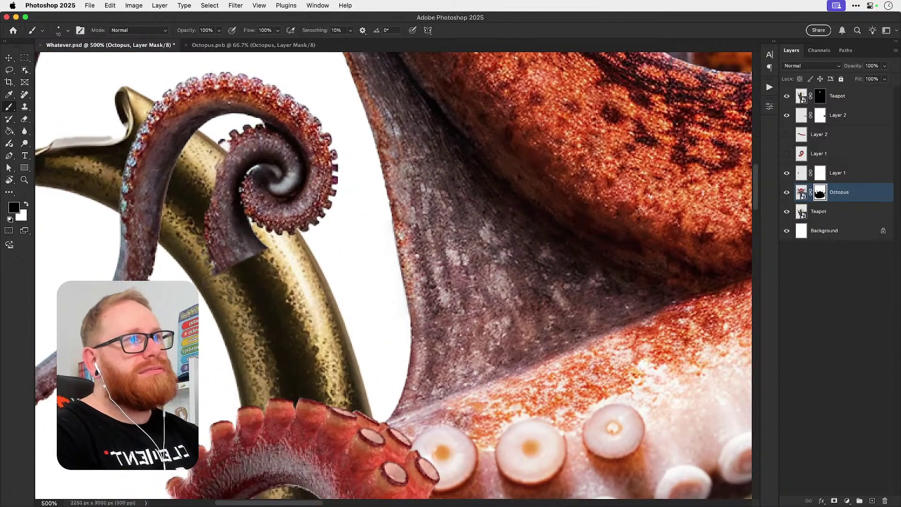
mouse_move(208, 281)
left_mouse_down()
mouse_move(217, 251)
mouse_move(224, 264)
mouse_move(230, 242)
mouse_move(243, 256)
mouse_move(271, 242)
mouse_move(240, 224)
left_mouse_up()
mouse_move(248, 229)
left_mouse_down()
mouse_move(231, 180)
mouse_move(238, 210)
mouse_move(240, 165)
mouse_move(221, 186)
mouse_move(213, 179)
mouse_move(225, 142)
mouse_move(242, 134)
mouse_move(223, 167)
left_mouse_up()
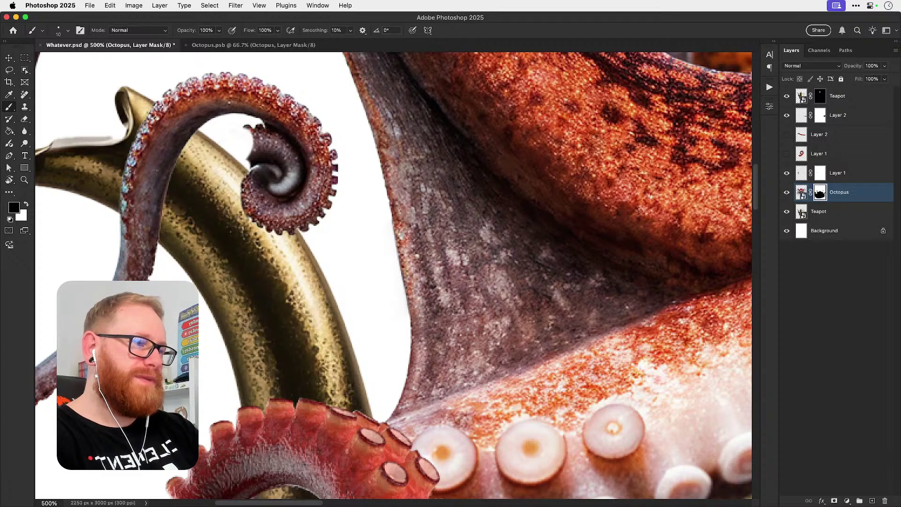
Step: Mask out the inner coil of the spiral beside the spout, leaving a single hooked tentacle tip
key("super+Tab")
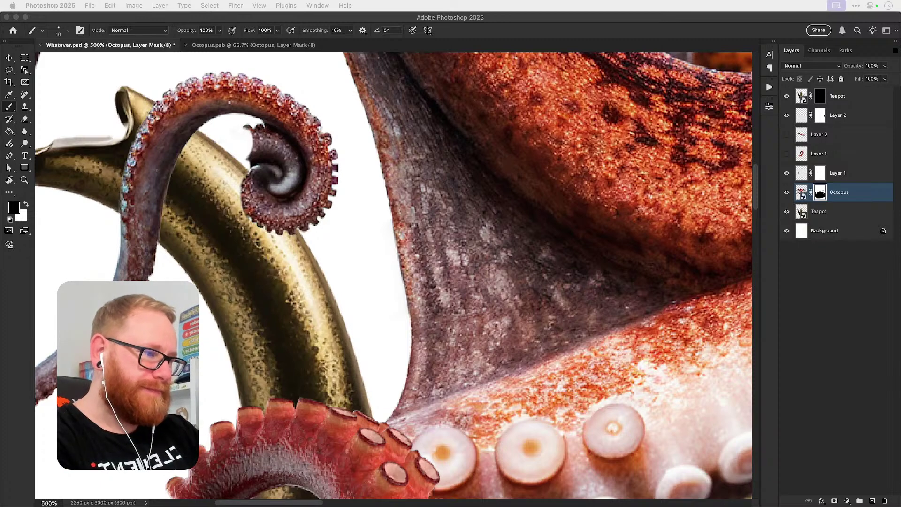
key("super+Tab")
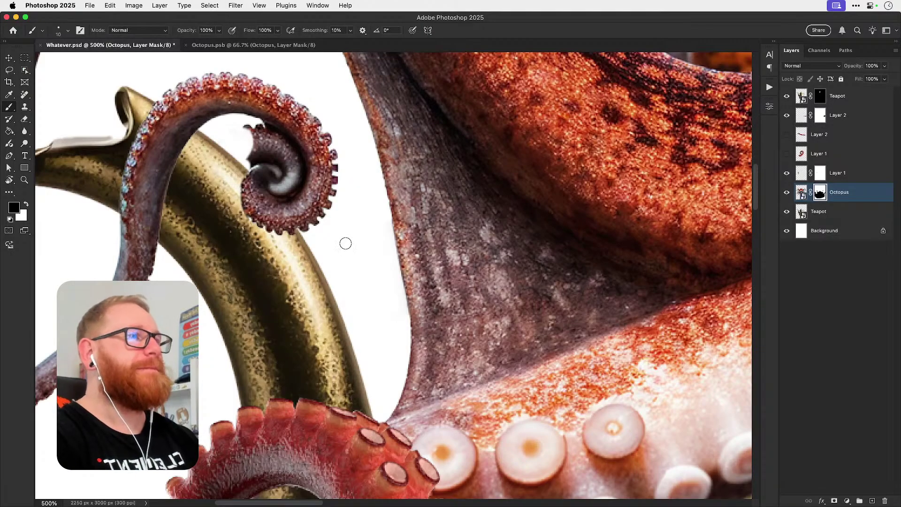
left_click_drag(314, 226, 376, 320)
left_click(327, 269, "super")
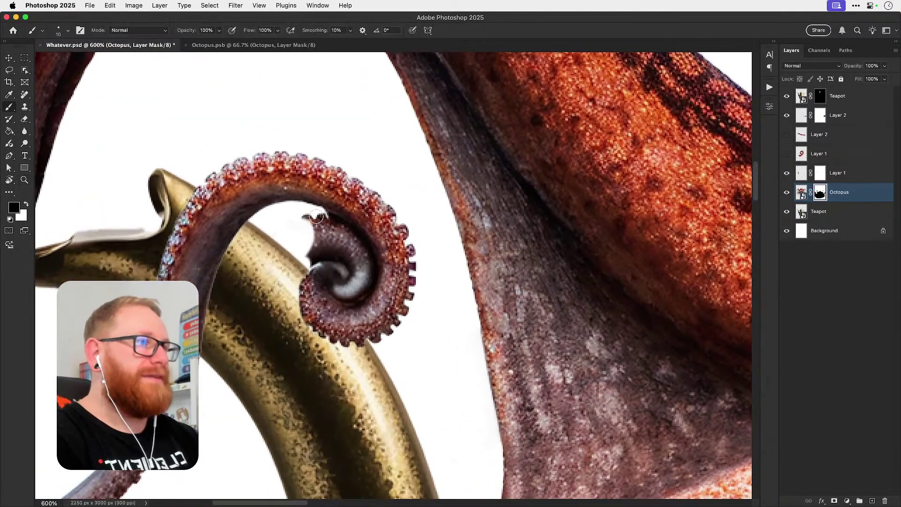
mouse_move(315, 217)
left_mouse_down()
mouse_move(283, 224)
mouse_move(325, 220)
mouse_move(288, 218)
mouse_move(310, 232)
mouse_move(296, 265)
mouse_move(305, 241)
mouse_move(336, 231)
mouse_move(319, 216)
mouse_move(361, 254)
mouse_move(320, 251)
mouse_move(306, 265)
mouse_move(329, 265)
mouse_move(342, 282)
mouse_move(341, 258)
mouse_move(359, 265)
mouse_move(360, 252)
mouse_move(348, 283)
mouse_move(341, 276)
mouse_move(333, 285)
mouse_move(319, 262)
left_mouse_up()
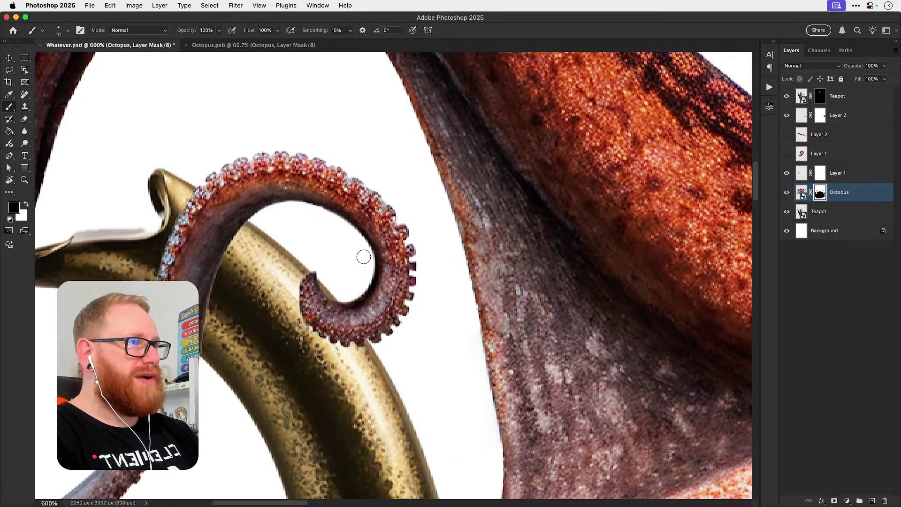
Step: Examine the hooked tentacle tip beside the spout, first in the whole composite and up close with the canvas rotated
key("super+1")
key("v")
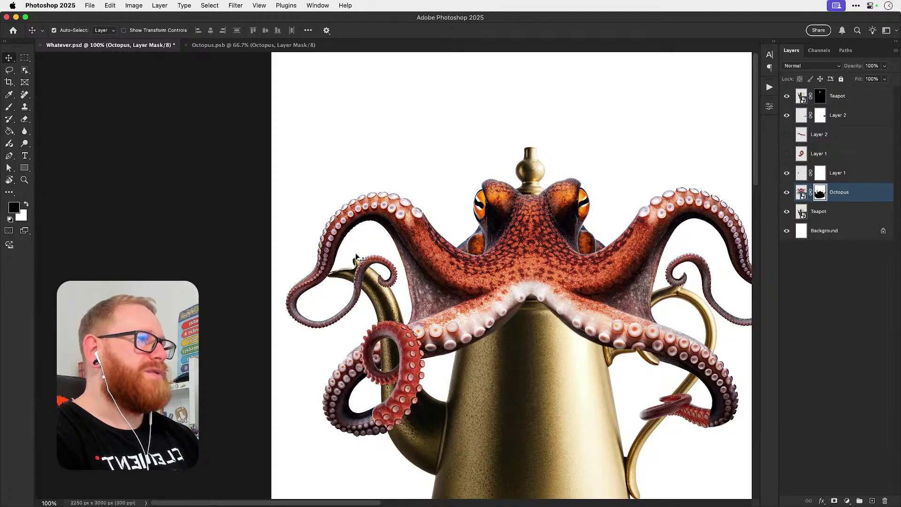
key("z")
left_click(396, 285)
left_click(395, 284)
left_click(396, 285)
left_click(395, 284)
key("r")
left_click_drag(356, 226, 413, 245)
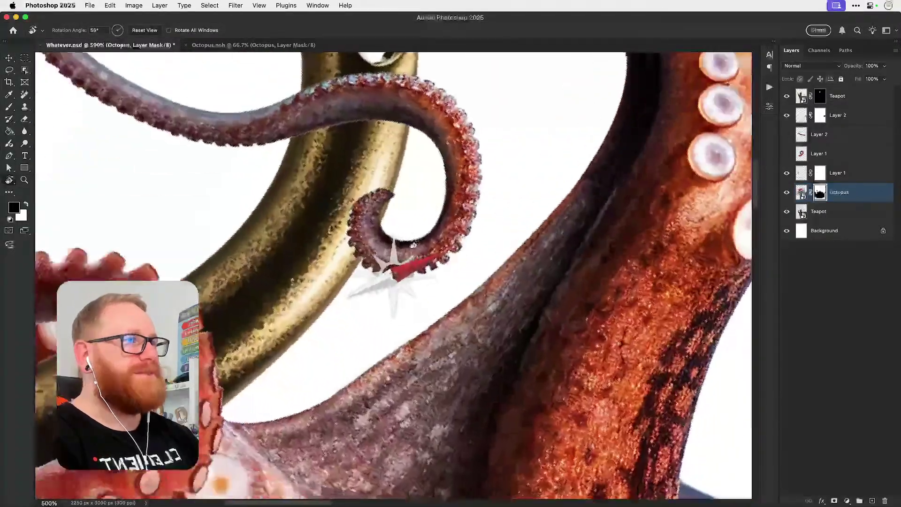
key("b")
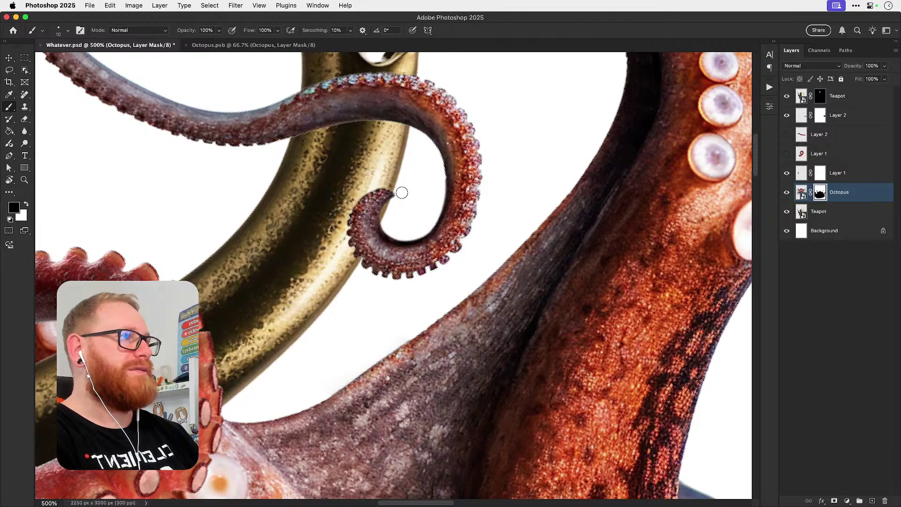
Step: Reset the canvas rotation and save the Whatever.psd document
key("r")
left_click(151, 30)
key("super+1")
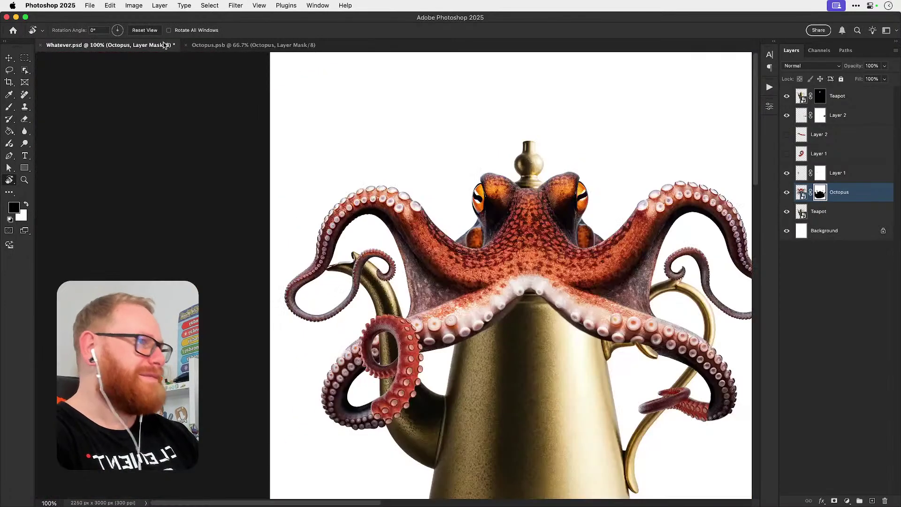
key("v")
left_click_drag(493, 265, 422, 214)
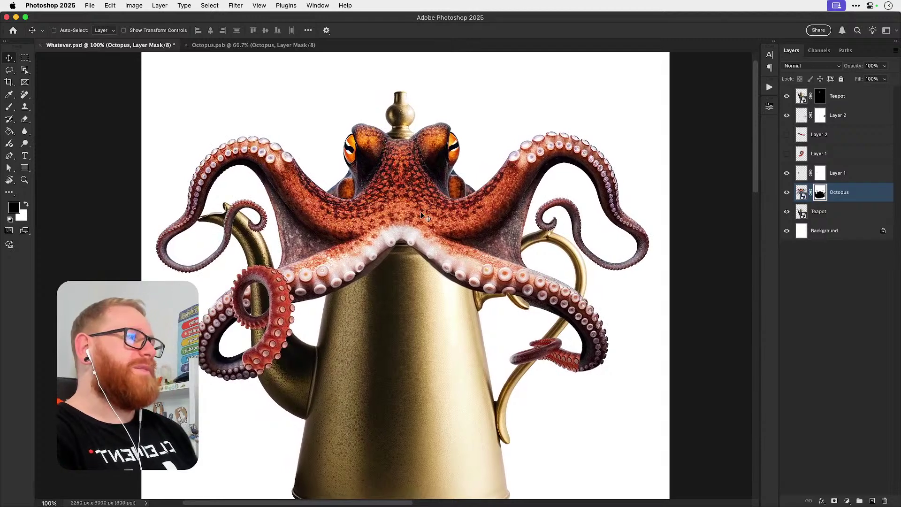
key("super+s")
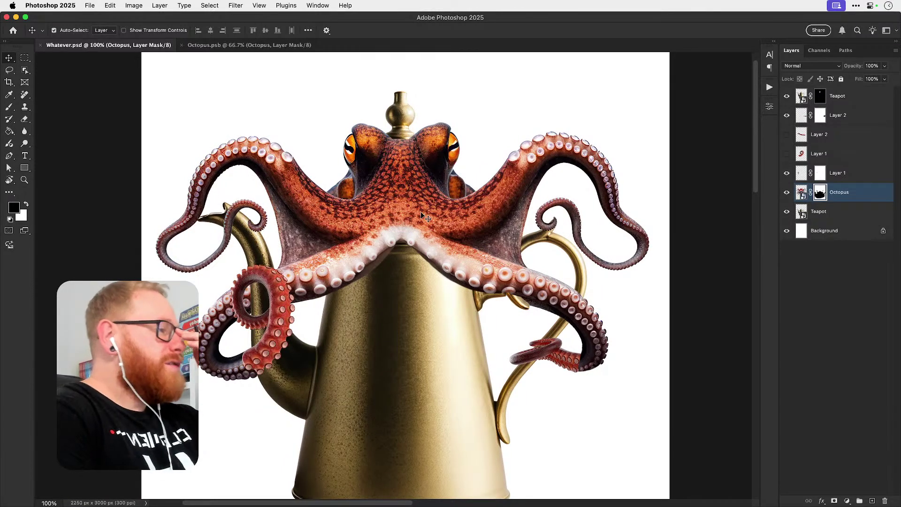
Step: Inspect how the small inner tentacle overlaps the teapot spout, both up close and at full composite view
left_click_drag(256, 192, 305, 169)
key("z")
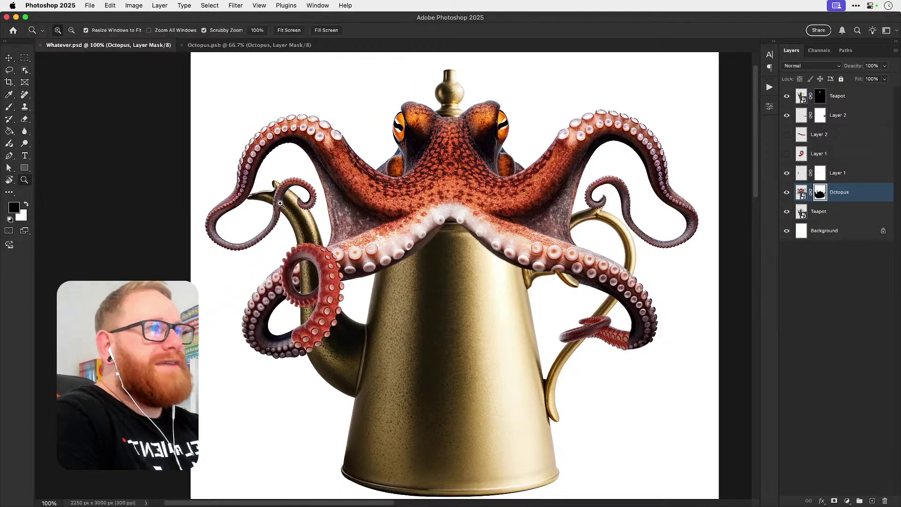
left_click_drag(280, 204, 321, 202)
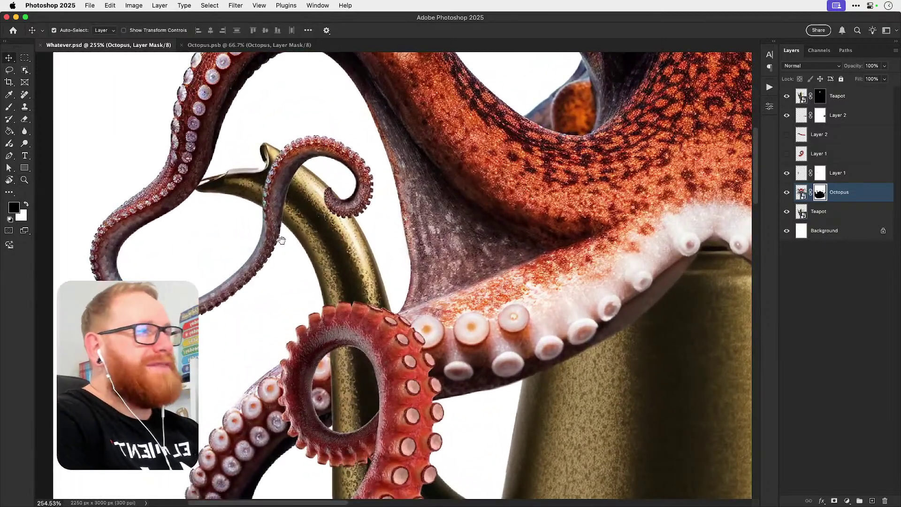
left_click_drag(281, 240, 303, 222)
key("b")
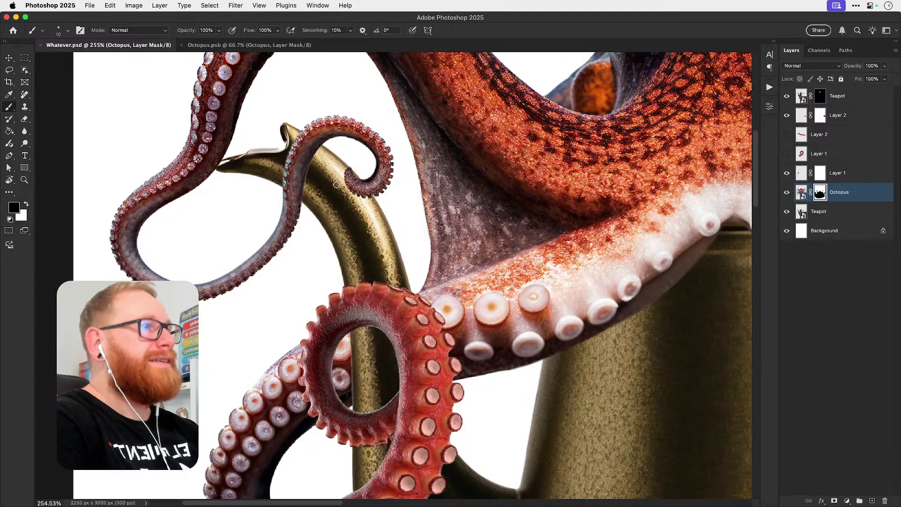
left_click_drag(319, 182, 317, 210)
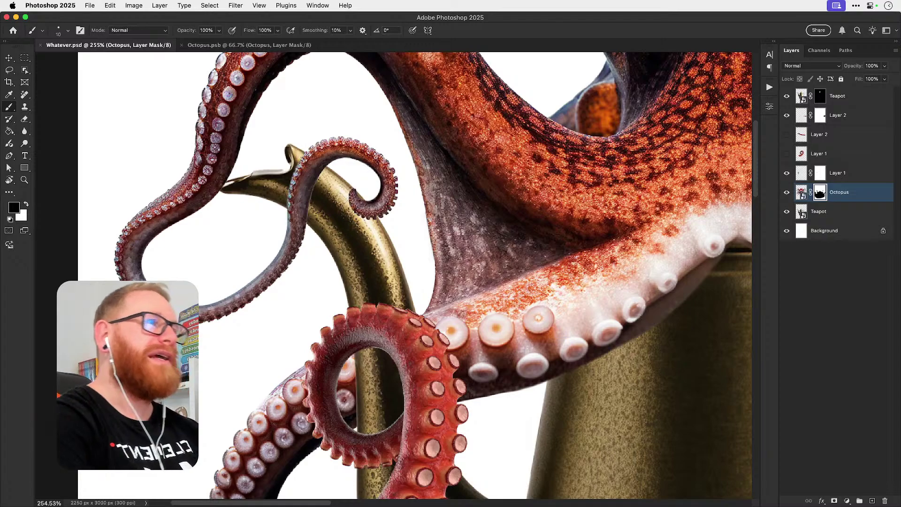
key("z")
mouse_move(325, 197)
left_mouse_down()
mouse_move(340, 209)
mouse_move(363, 203)
left_mouse_up()
key("v")
key("b")
key("super+1")
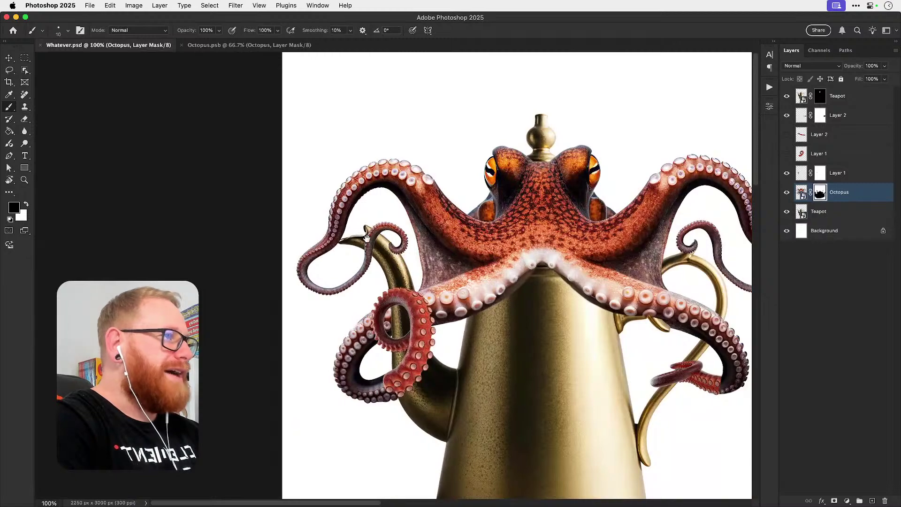
left_click_drag(367, 237, 338, 211)
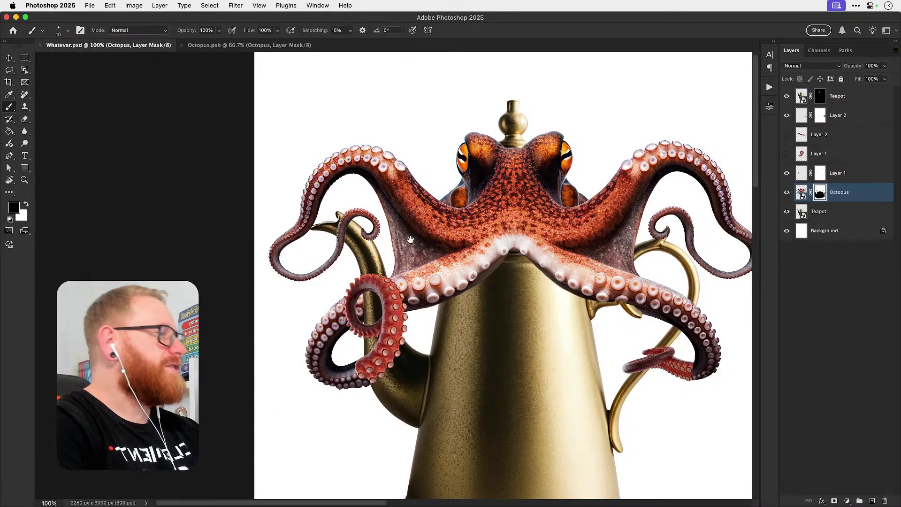
Step: Inspect the hooked inner tentacle above the teapot handle and how it sits against the handle's thumb rest
left_click_drag(476, 233, 271, 247)
key("z")
left_click_drag(456, 254, 539, 262)
key("v")
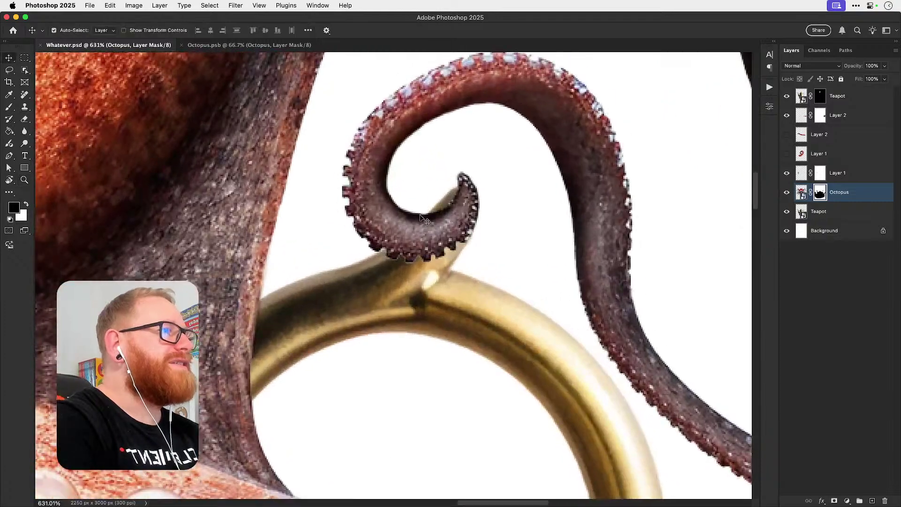
scroll(423, 220, "right", 2)
key("super")
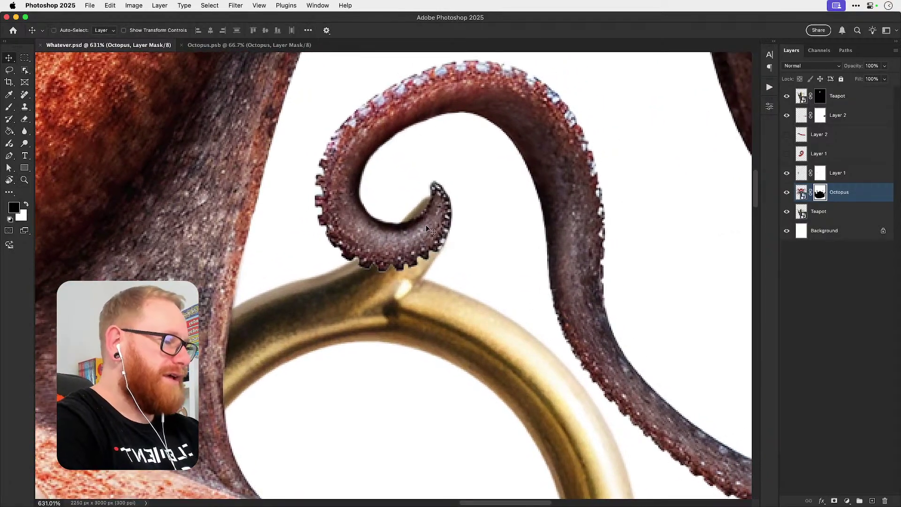
scroll(426, 224, "down", 10)
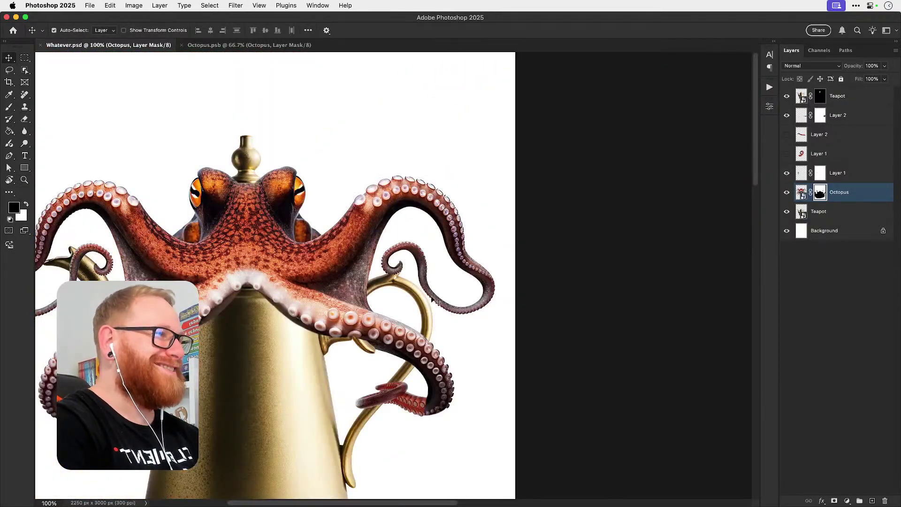
scroll(458, 302, "up", 3)
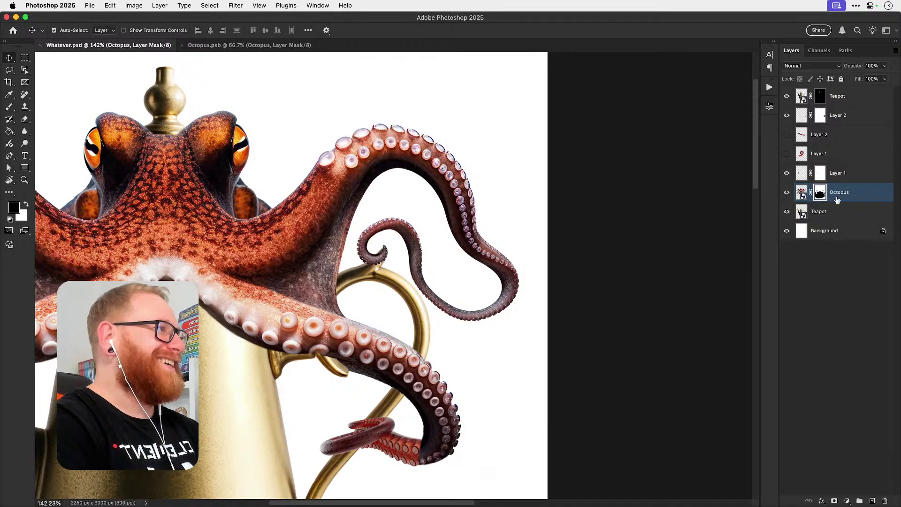
Step: Target the Octopus layer's content instead of its mask, check the layer's visibility, and duplicate the layer
key("super+2")
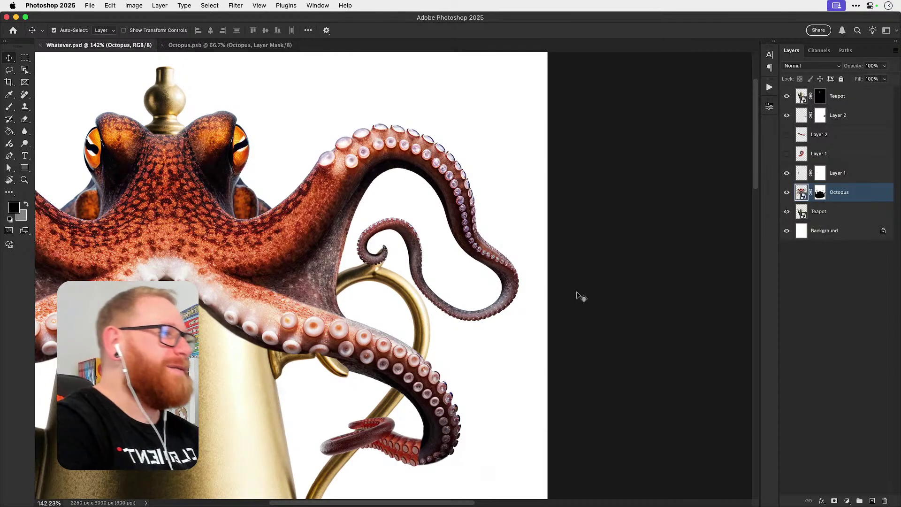
key("z")
left_click_drag(487, 287, 517, 297)
key("v")
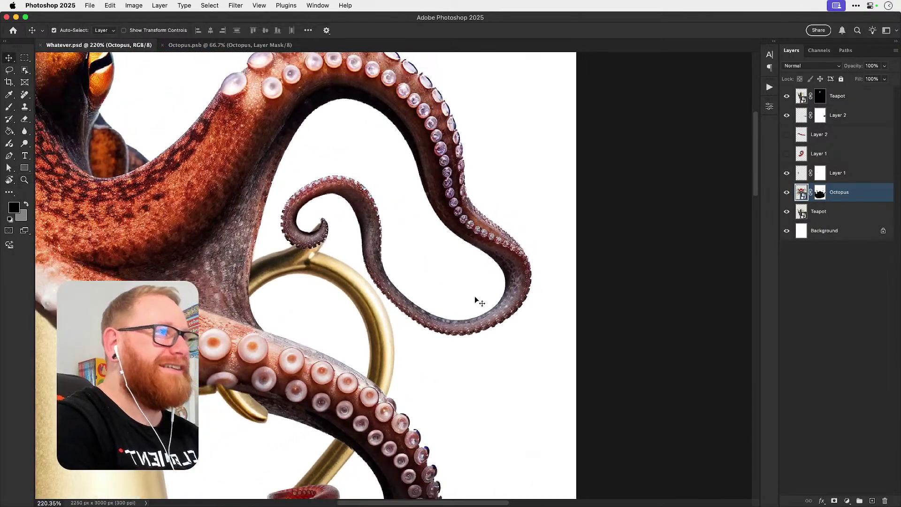
left_click_drag(381, 257, 397, 263)
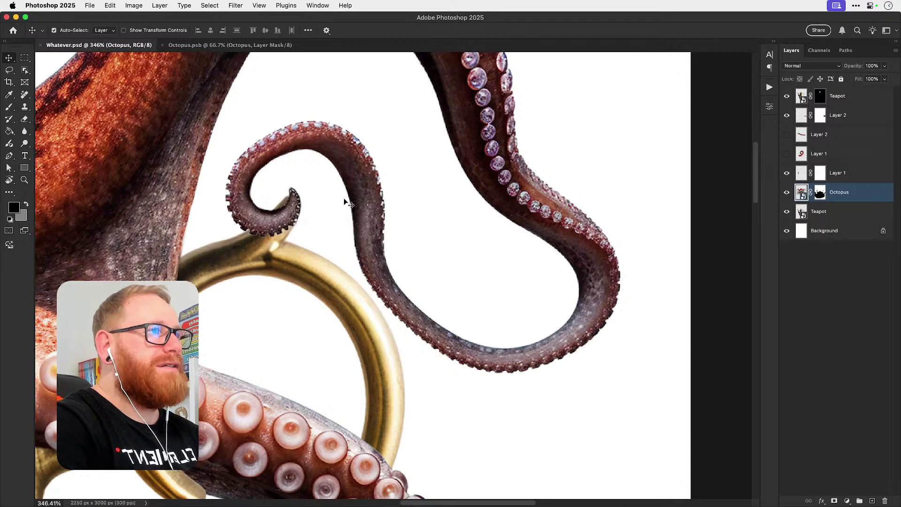
left_click(786, 192)
left_click(787, 192)
key("super+j")
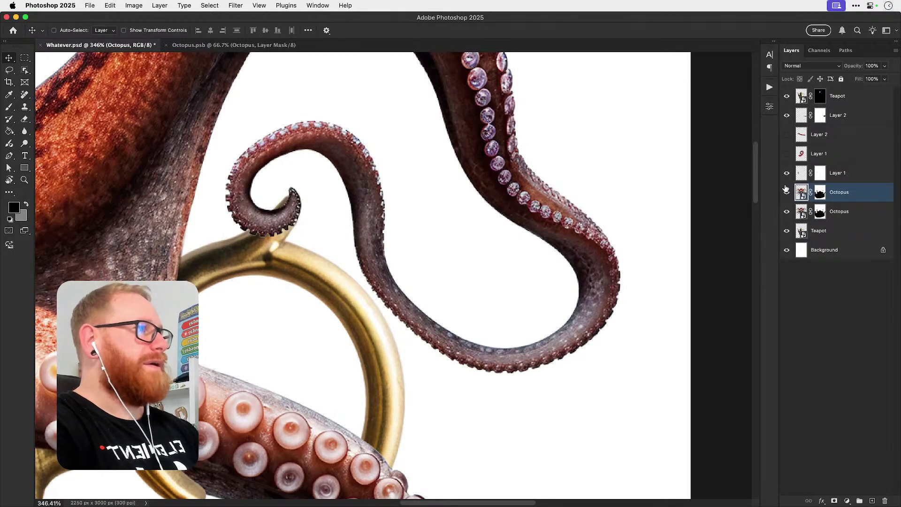
Step: Delete the mask from the duplicated Octopus layer, hide the original Octopus layer, and give the duplicate a black hide-all mask
right_click(820, 192)
left_click(797, 210)
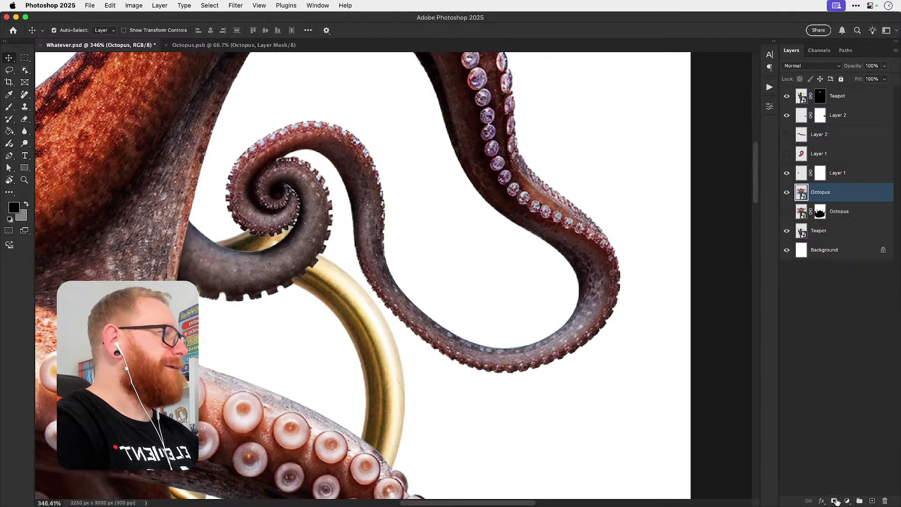
left_click(835, 501, "alt")
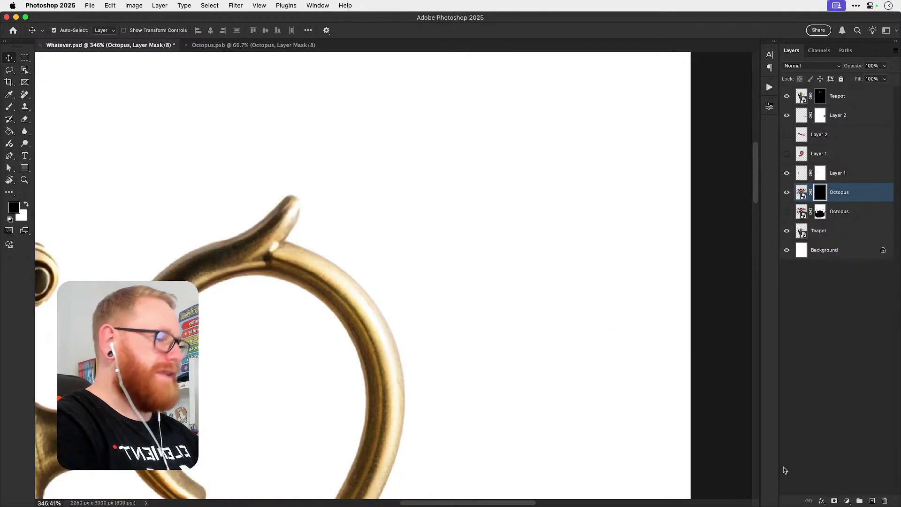
Step: Set up a white brush at 35 px for painting on the duplicated Octopus layer's mask
key("b")
key("x")
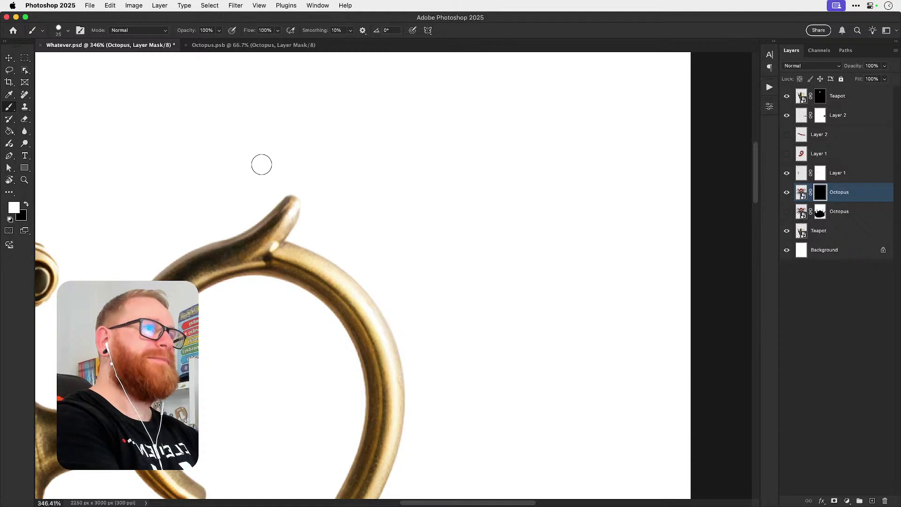
key("bracketright")
mouse_move(262, 164)
left_mouse_down()
mouse_move(279, 162)
mouse_move(262, 141)
mouse_move(236, 177)
mouse_move(234, 192)
mouse_move(252, 213)
mouse_move(269, 219)
mouse_move(307, 162)
mouse_move(302, 188)
mouse_move(267, 164)
mouse_move(301, 158)
mouse_move(300, 202)
left_mouse_up()
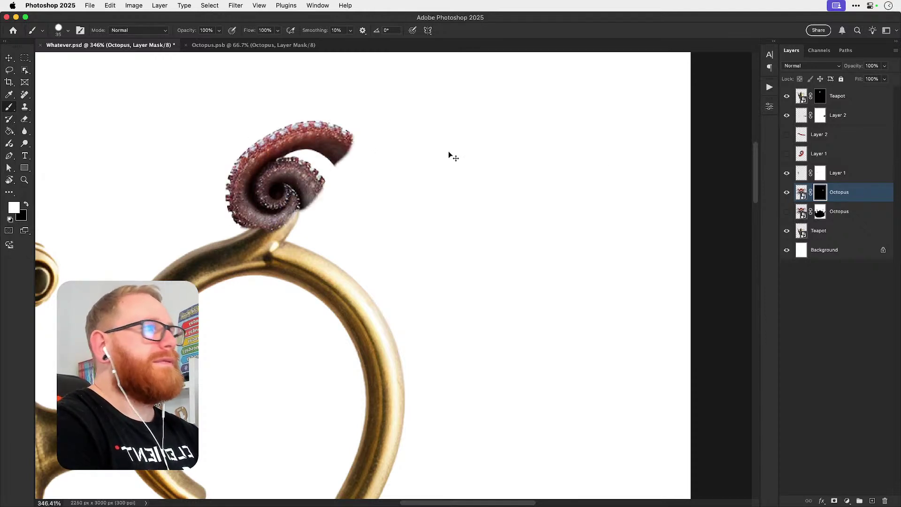
key("super+z")
key("super+z")
left_click(805, 212, "super")
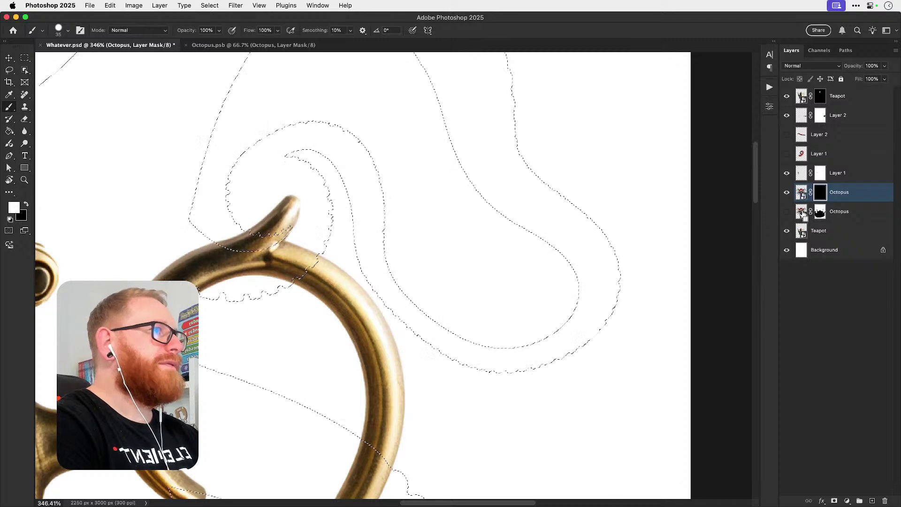
mouse_move(314, 193)
left_mouse_down()
mouse_move(290, 171)
mouse_move(236, 181)
mouse_move(248, 152)
mouse_move(256, 213)
mouse_move(284, 218)
left_mouse_up()
key("super+z")
key("super+d")
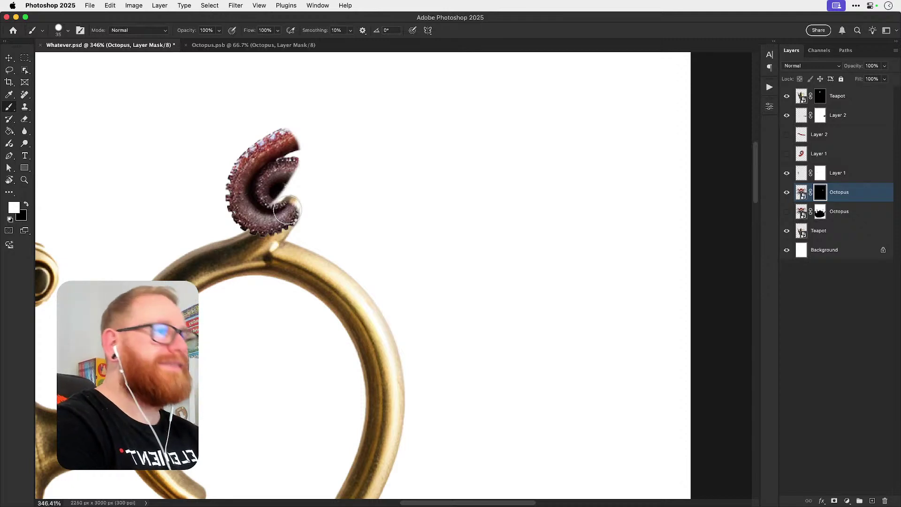
Step: Reveal the coiled inner tentacle and its stretch beyond the handle on the duplicate's mask, refining the edges with a 10 px white brush
mouse_move(287, 210)
left_mouse_down()
mouse_move(318, 174)
mouse_move(325, 182)
mouse_move(329, 150)
left_mouse_up()
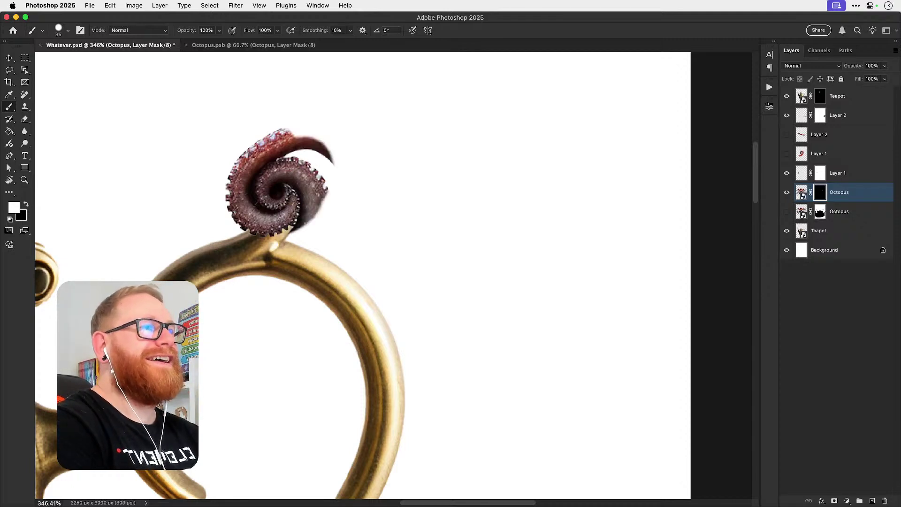
mouse_move(284, 220)
left_mouse_down()
mouse_move(292, 172)
mouse_move(280, 156)
mouse_move(297, 131)
mouse_move(275, 137)
mouse_move(354, 191)
mouse_move(374, 187)
mouse_move(358, 197)
mouse_move(395, 251)
mouse_move(389, 297)
mouse_move(406, 304)
mouse_move(400, 317)
mouse_move(448, 343)
mouse_move(475, 334)
left_mouse_up()
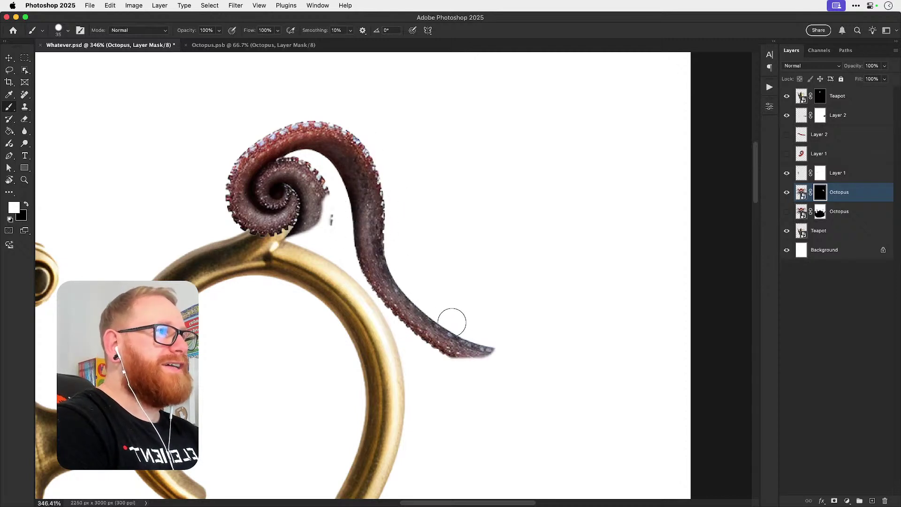
key("x")
key("bracketleft")
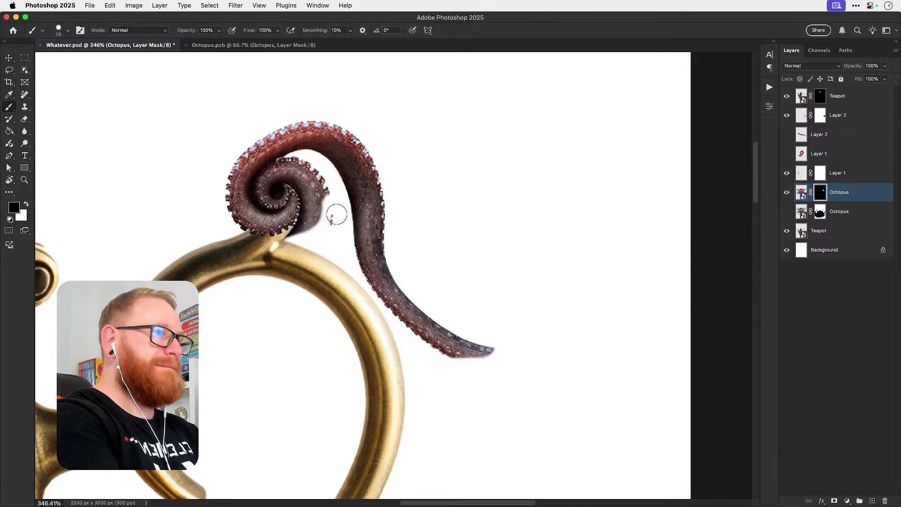
key("bracketleft")
key("bracketleft")
key("bracketleft")
key("x")
mouse_move(328, 199)
left_mouse_down()
mouse_move(324, 224)
mouse_move(321, 218)
mouse_move(309, 233)
mouse_move(300, 227)
mouse_move(289, 244)
left_mouse_up()
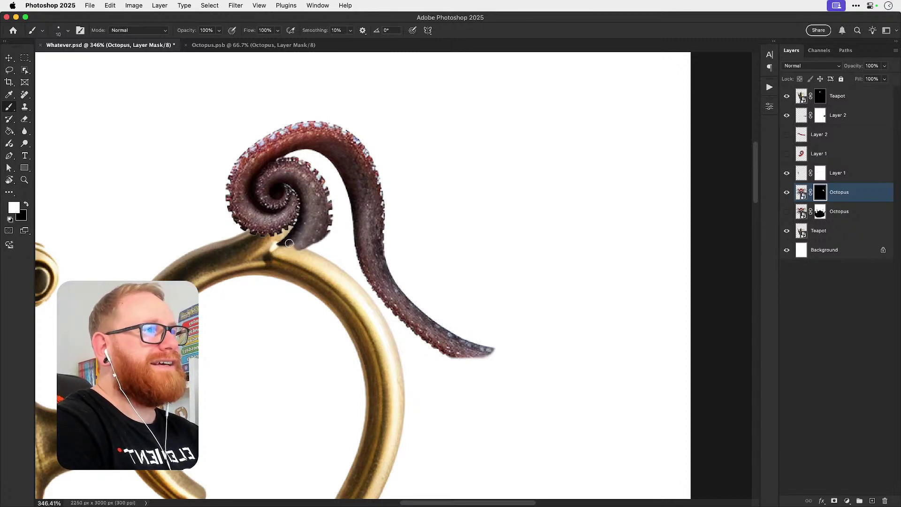
mouse_move(448, 368)
left_mouse_down()
mouse_move(488, 361)
mouse_move(513, 371)
mouse_move(530, 362)
mouse_move(522, 376)
left_mouse_up()
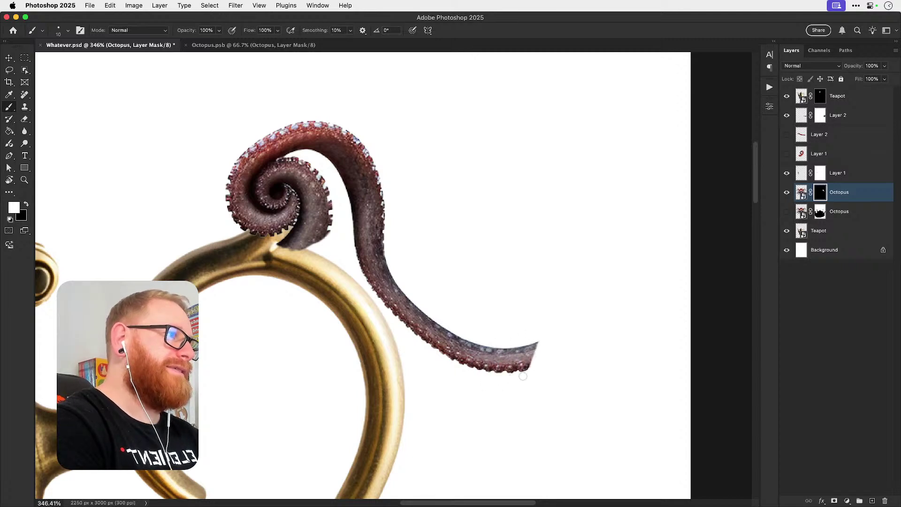
Step: Paint black on the mask to remove the inner spiral and the overlapping coil, leaving a single hooked tentacle tip above the handle
left_click_drag(406, 280, 407, 300)
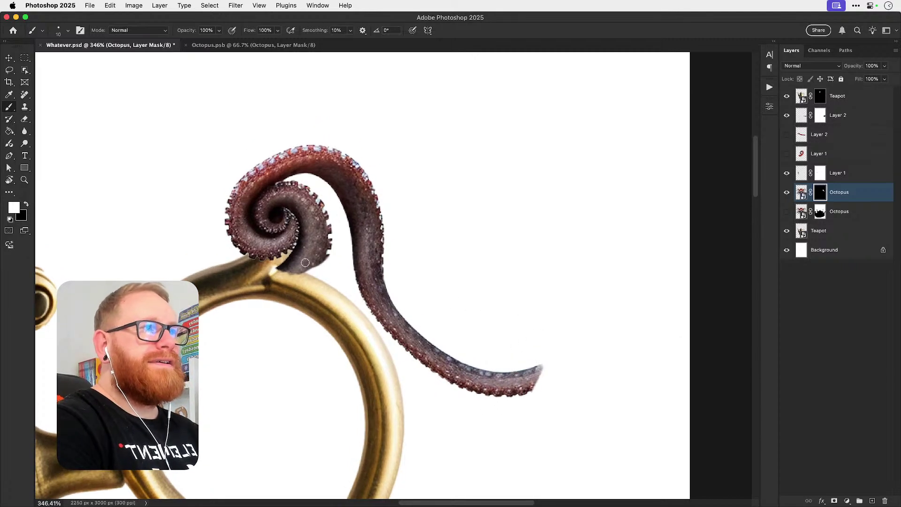
left_click(276, 205)
key("x")
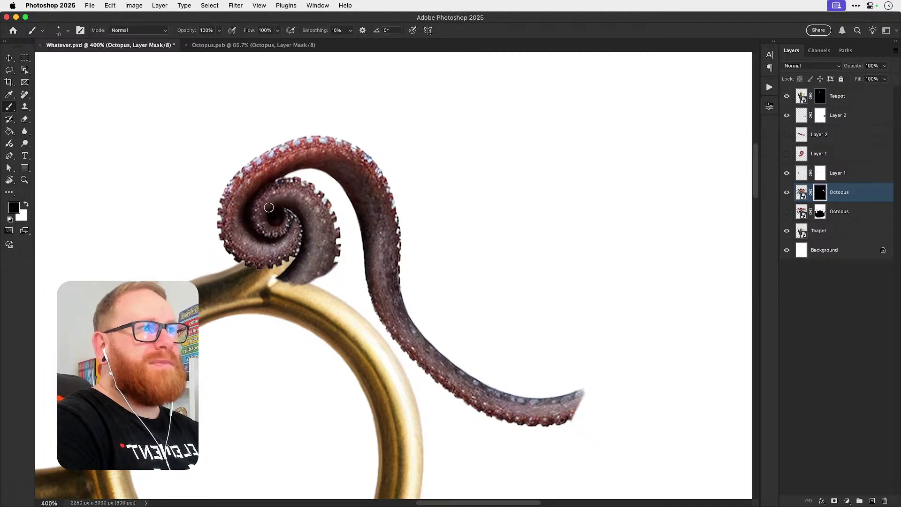
mouse_move(268, 207)
left_mouse_down()
mouse_move(261, 214)
mouse_move(279, 186)
mouse_move(295, 180)
mouse_move(267, 192)
mouse_move(260, 217)
mouse_move(265, 193)
mouse_move(257, 225)
mouse_move(264, 196)
mouse_move(255, 206)
mouse_move(263, 225)
mouse_move(270, 220)
mouse_move(265, 230)
mouse_move(262, 219)
left_mouse_up()
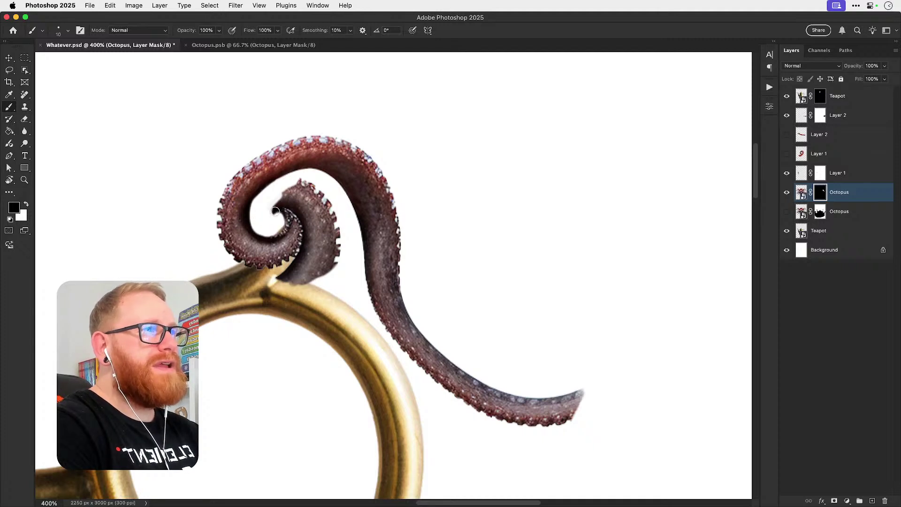
mouse_move(275, 205)
left_mouse_down()
mouse_move(280, 231)
mouse_move(273, 217)
mouse_move(254, 219)
mouse_move(261, 200)
mouse_move(252, 215)
mouse_move(259, 231)
mouse_move(260, 201)
left_mouse_up()
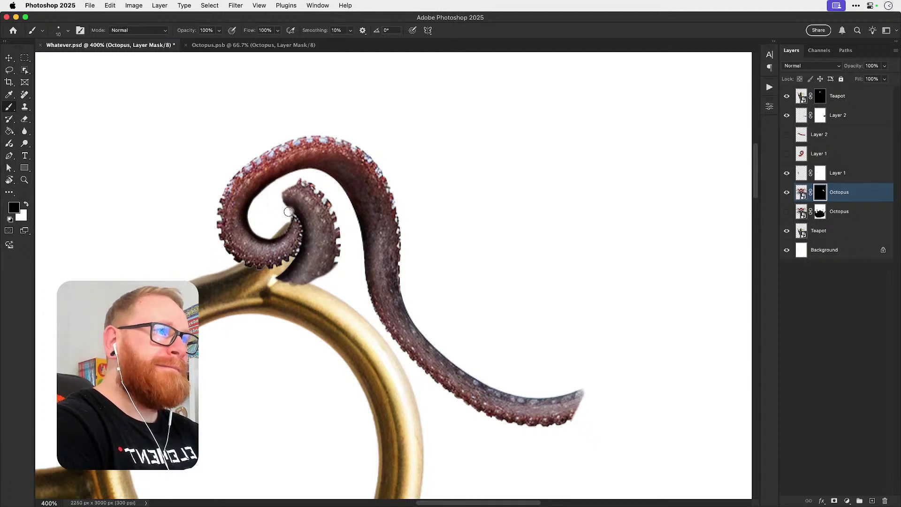
left_click_drag(291, 209, 303, 220)
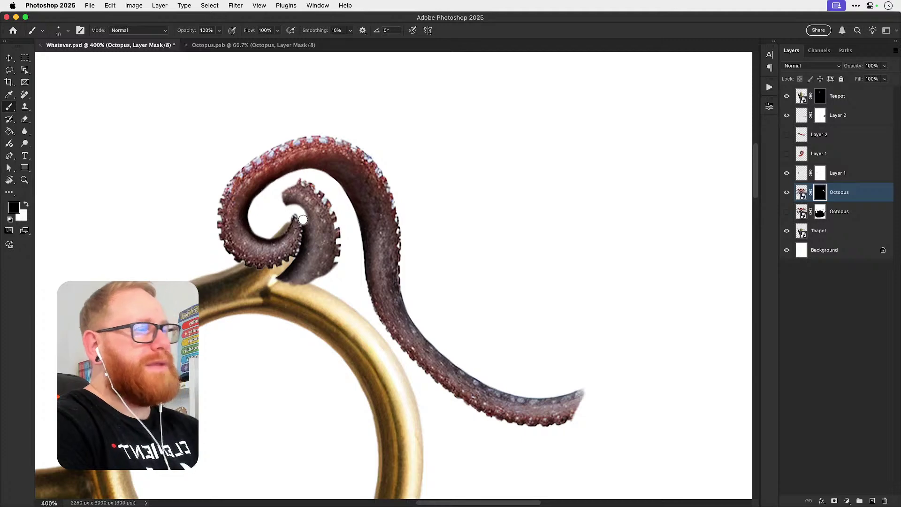
mouse_move(297, 211)
left_mouse_down()
mouse_move(308, 229)
mouse_move(296, 264)
mouse_move(308, 246)
mouse_move(271, 282)
mouse_move(317, 248)
mouse_move(293, 279)
mouse_move(314, 261)
mouse_move(309, 279)
mouse_move(338, 232)
mouse_move(324, 220)
left_mouse_up()
mouse_move(274, 194)
left_mouse_down()
mouse_move(294, 187)
mouse_move(290, 198)
mouse_move(302, 197)
mouse_move(317, 241)
mouse_move(311, 182)
mouse_move(326, 206)
left_mouse_up()
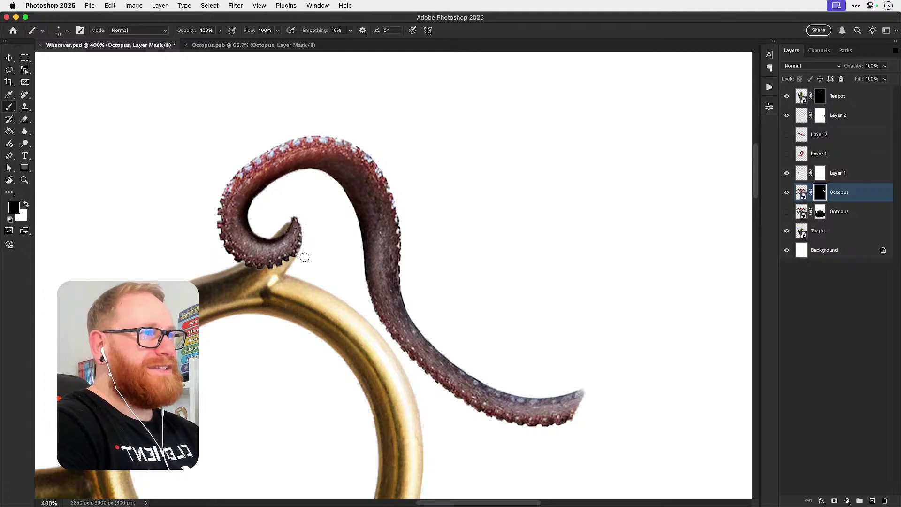
Step: Check the hooked tentacle at 100% and convert the duplicated Octopus layer to a smart object
key("super+1")
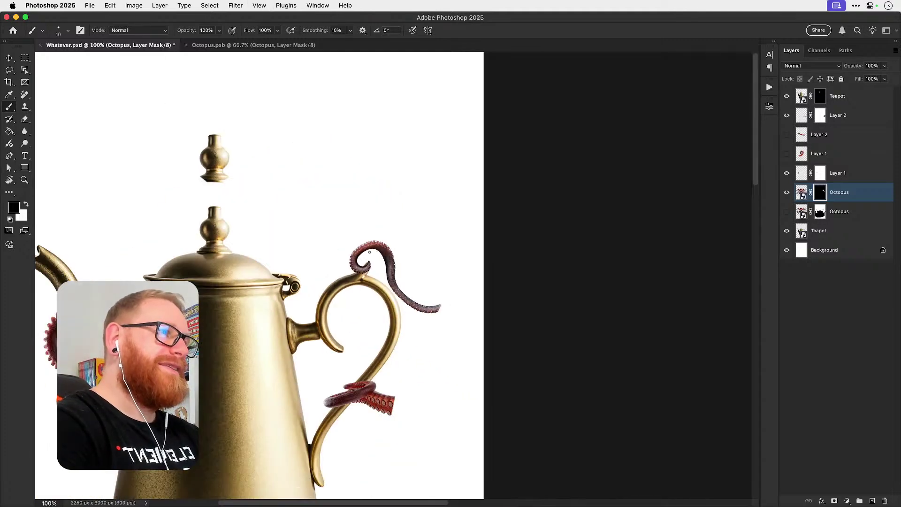
left_click(386, 256, "super")
left_click(385, 256, "super")
left_click(386, 256, "super")
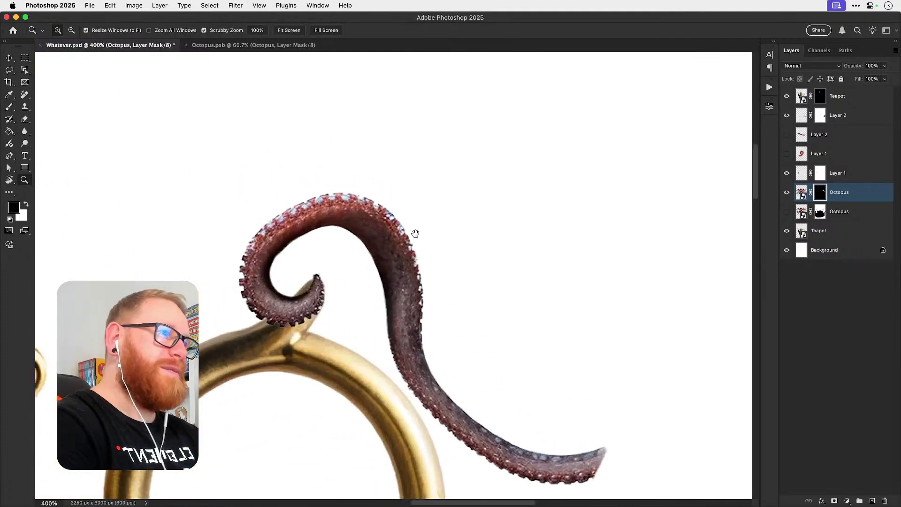
left_click(843, 194)
right_click(844, 195)
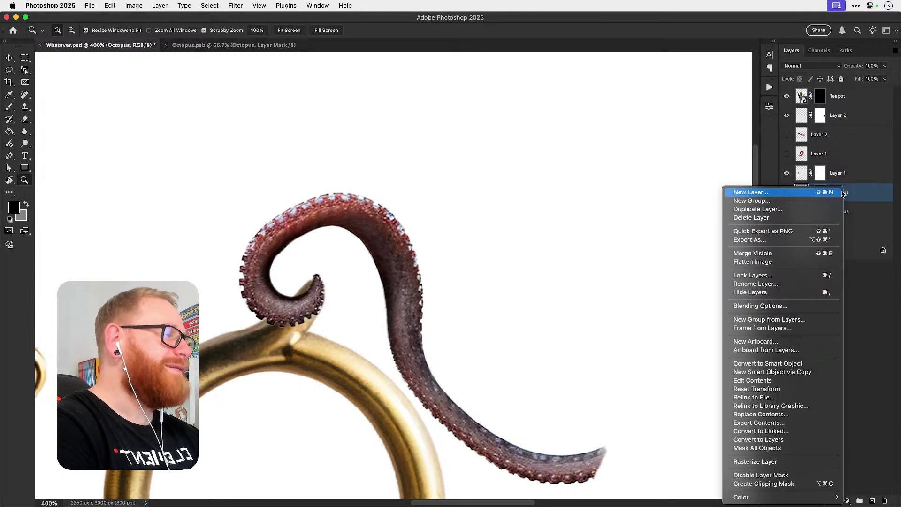
left_click(758, 365)
Step: Open the Liquify filter on the tentacle smart object and frame the tentacle at 300%
left_click(108, 5)
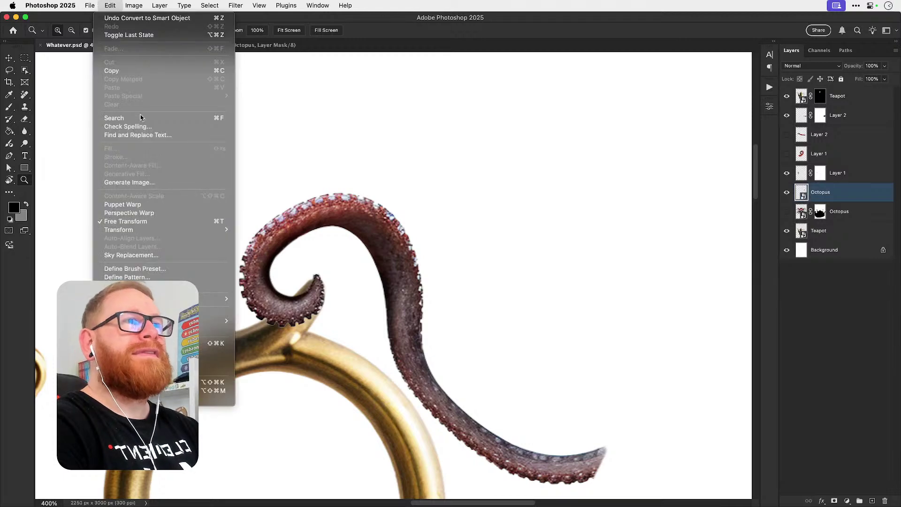
mouse_move(237, 6)
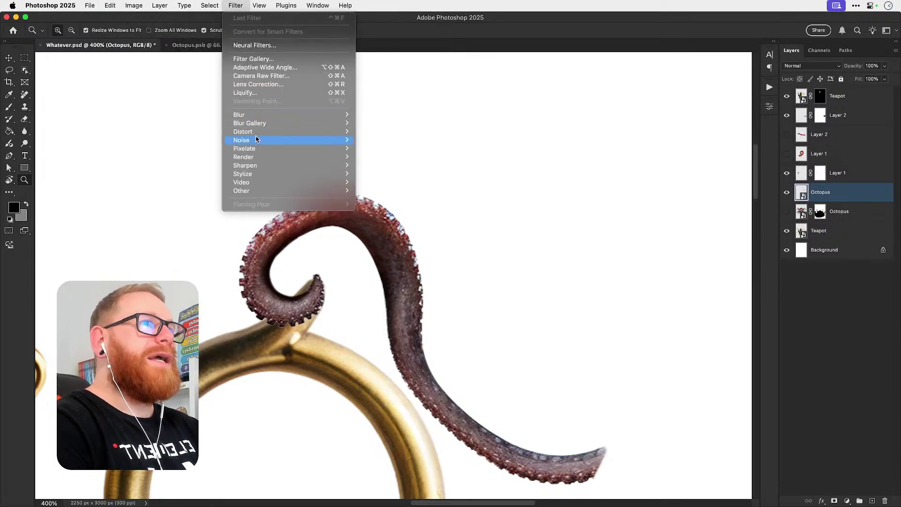
left_click(259, 93)
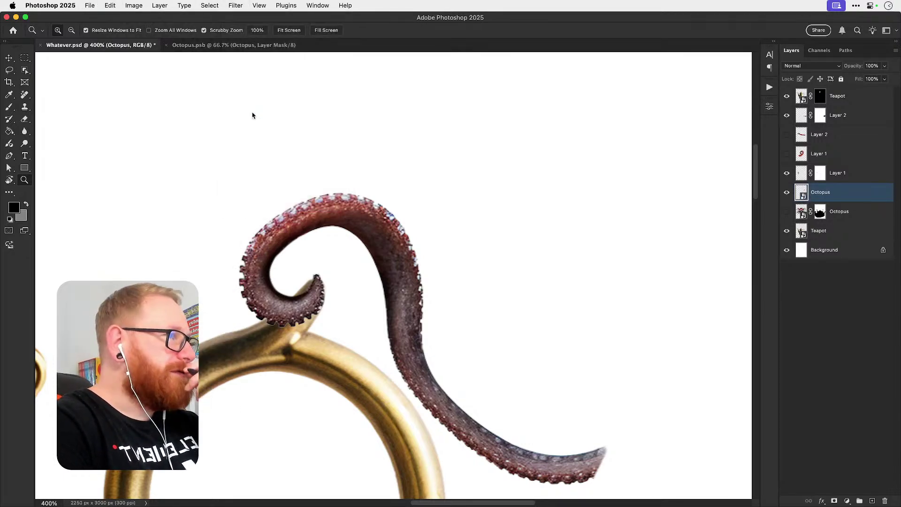
key("super+equal")
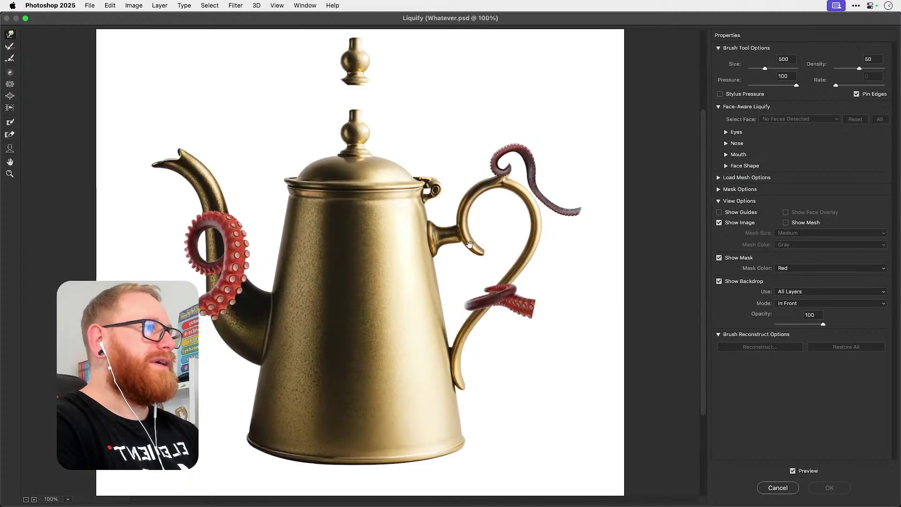
left_click_drag(416, 277, 383, 320)
key("super+equal")
key("super+equal")
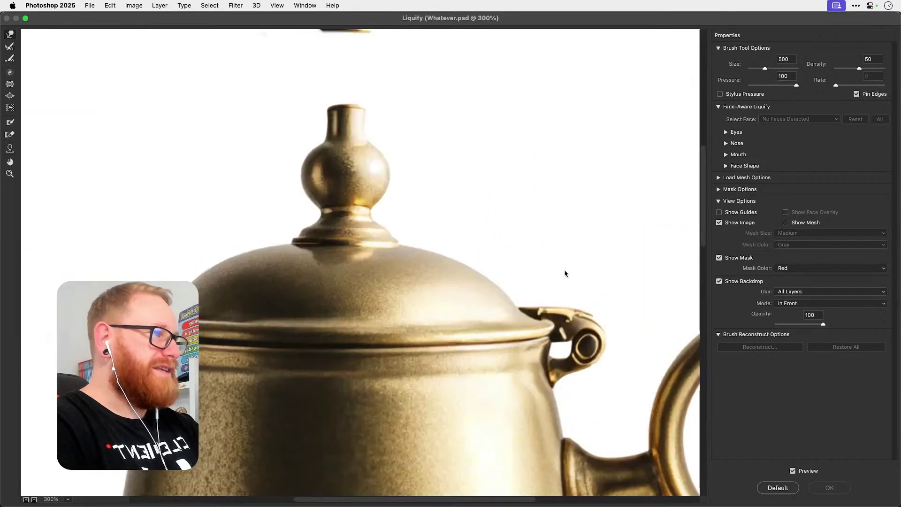
mouse_move(529, 288)
left_mouse_down()
mouse_move(424, 268)
mouse_move(319, 268)
left_mouse_up()
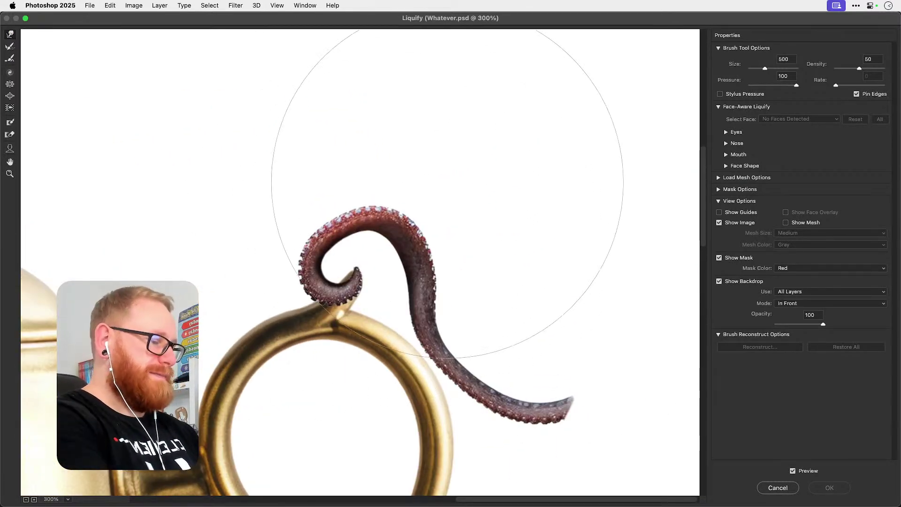
Step: Hide the Liquify backdrop and push in the outer edge of the tentacle's upper bend with a 200 px Forward Warp brush
key("bracketleft")
key("bracketleft")
key("bracketleft")
key("bracketleft")
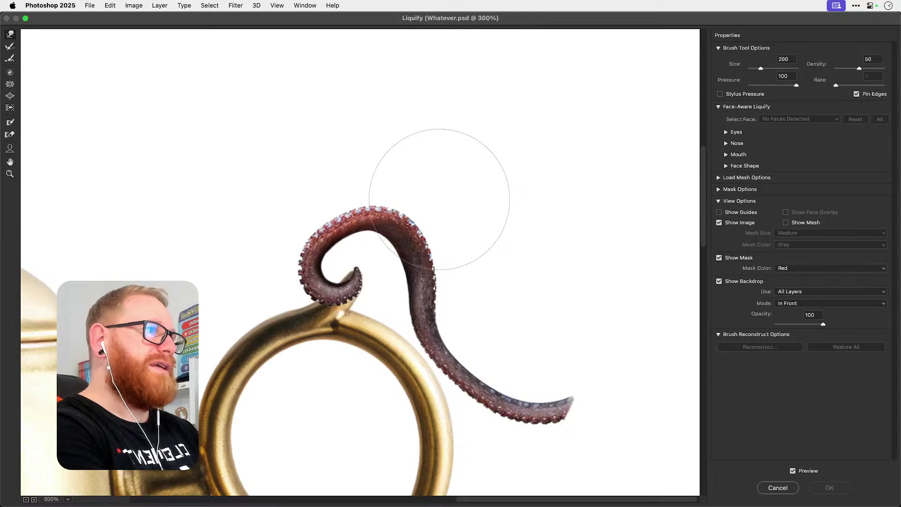
left_click_drag(437, 201, 438, 201)
key("super+z")
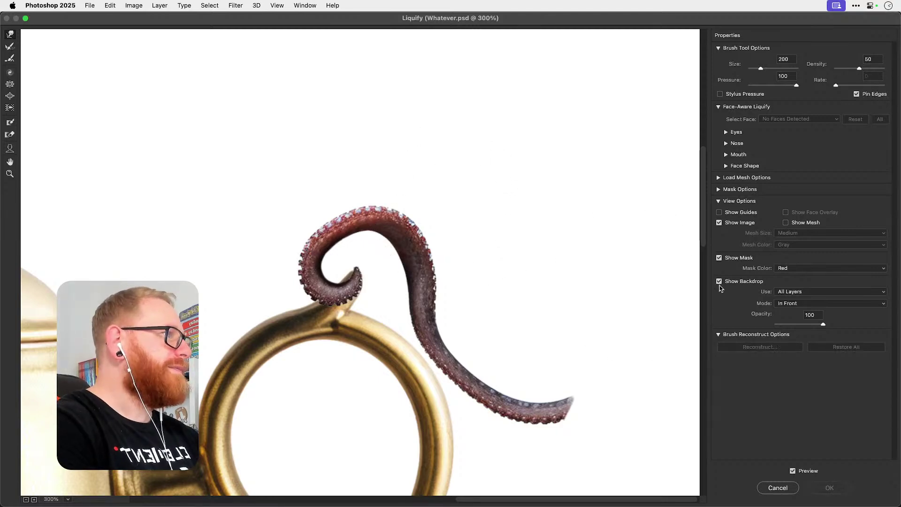
left_click(719, 281)
mouse_move(412, 202)
left_mouse_down()
mouse_move(462, 231)
mouse_move(454, 266)
left_mouse_up()
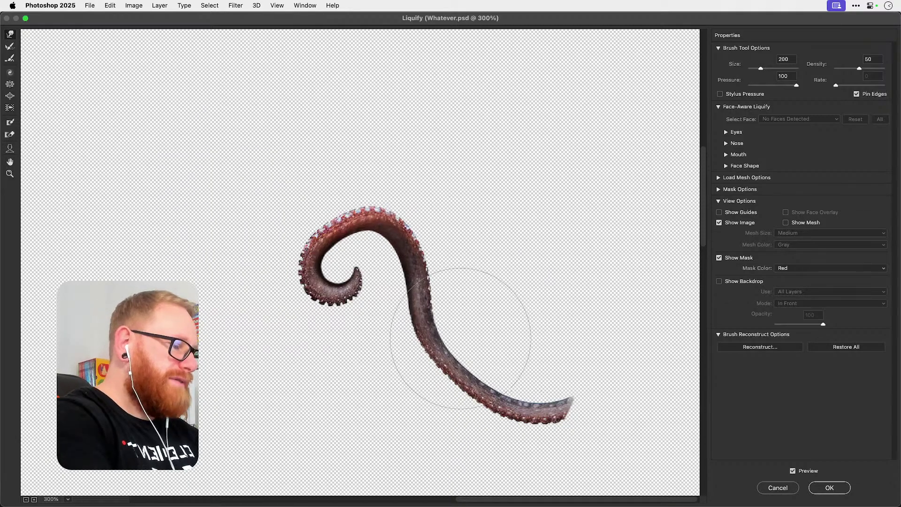
Step: Smooth the tentacle's lower bend in Liquify, varying the warp brush between 90 and 200 px
key("bracketleft")
key("bracketleft")
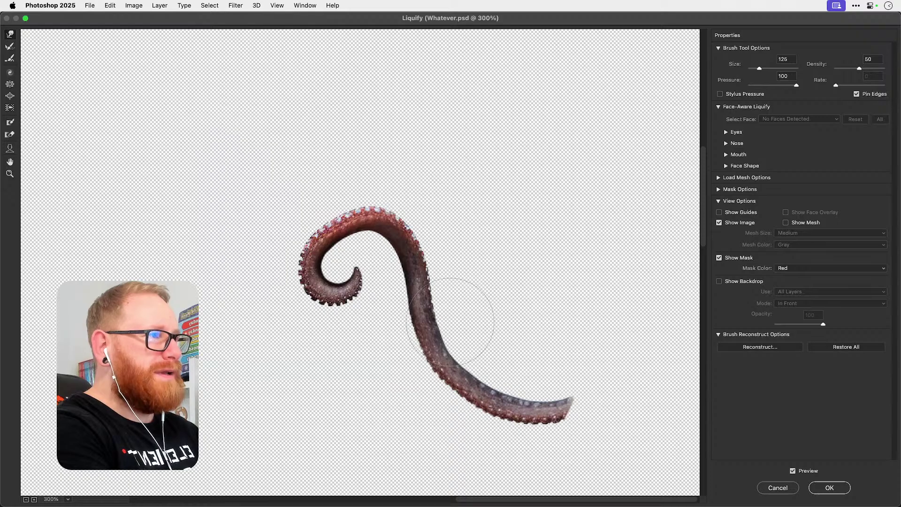
key("bracketleft")
key("bracketleft")
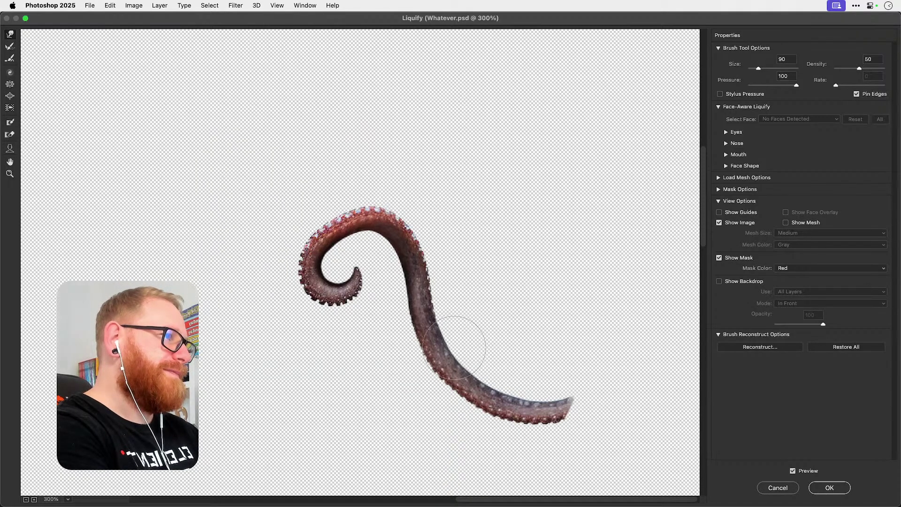
key("bracketright")
key("bracketright")
key("bracketright")
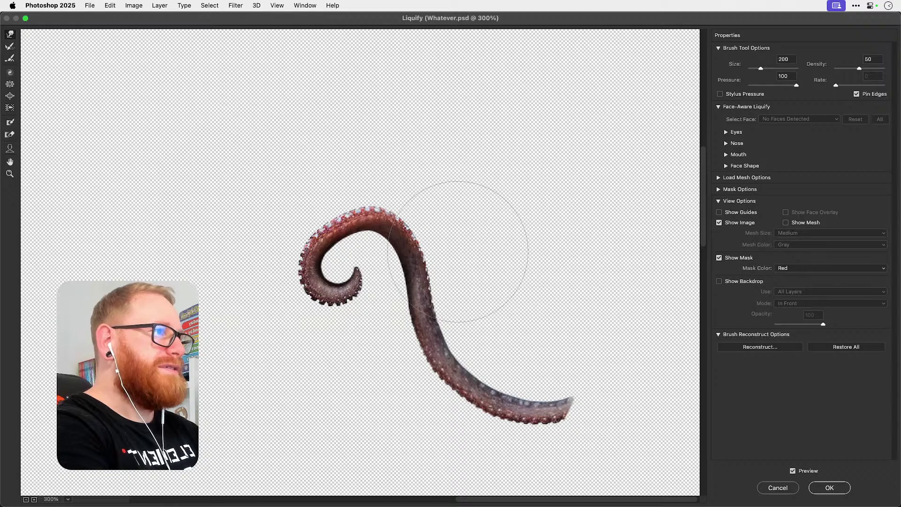
key("bracketright")
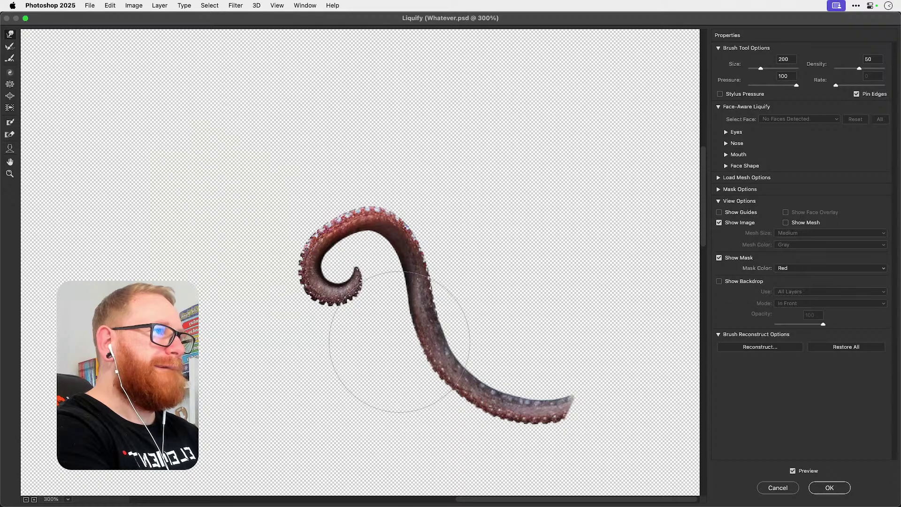
Step: Round out the tentacle's upper curl in Liquify with 150 and 175 px warp brushes, then reduce the brush to 80 px
key("bracketleft")
key("bracketleft")
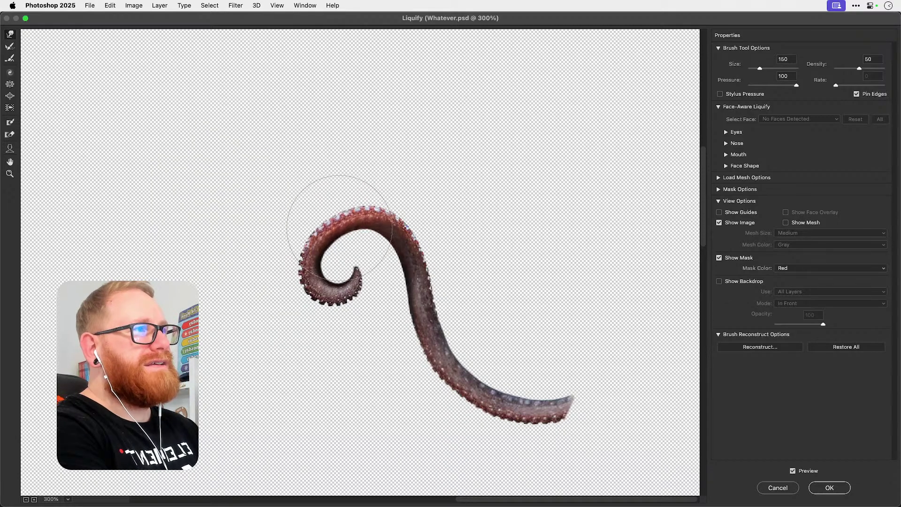
key("bracketright")
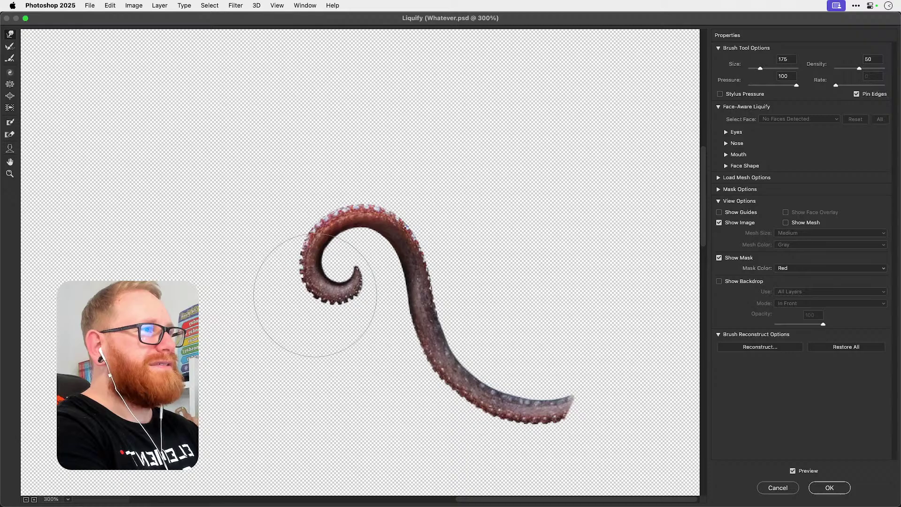
key("bracketleft")
key("bracketleft")
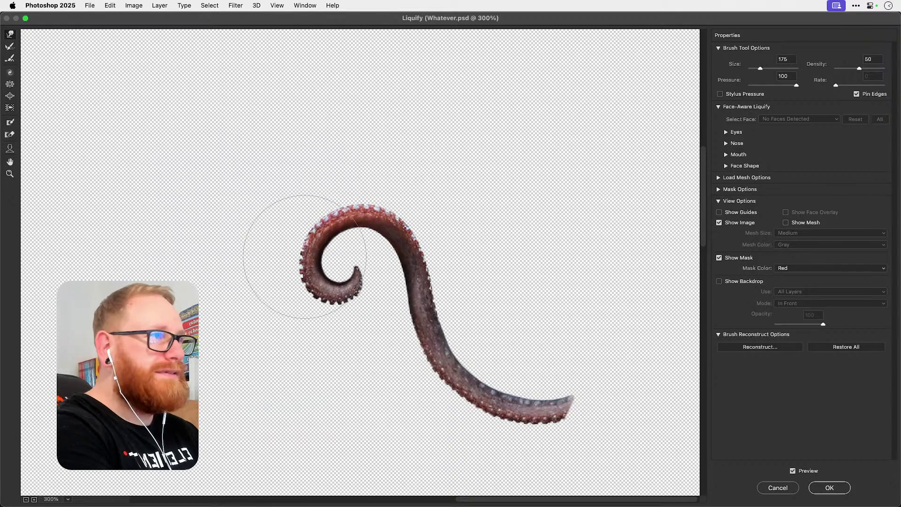
key("bracketleft")
key("bracketleft")
key("bracketleft")
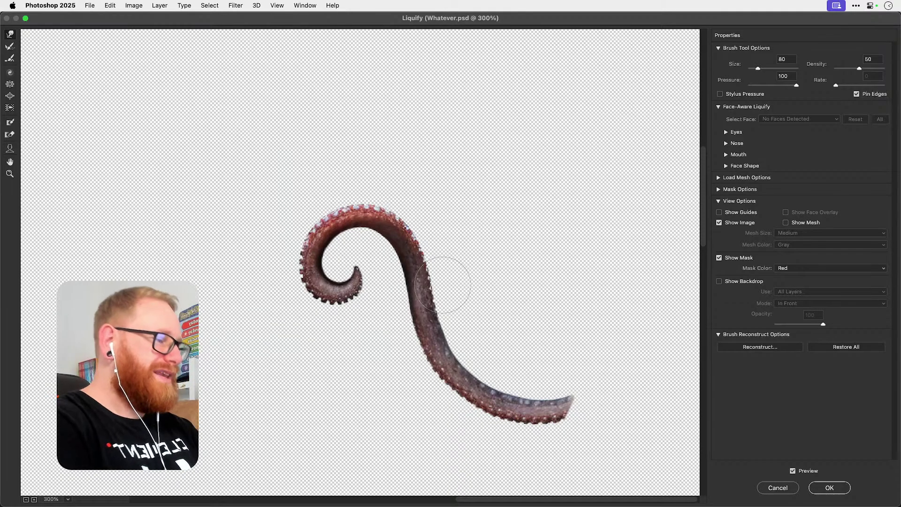
Step: Apply the Liquify warp and compare the tentacle with and without it at 100% zoom
key("Return")
key("super+1")
key("super+z")
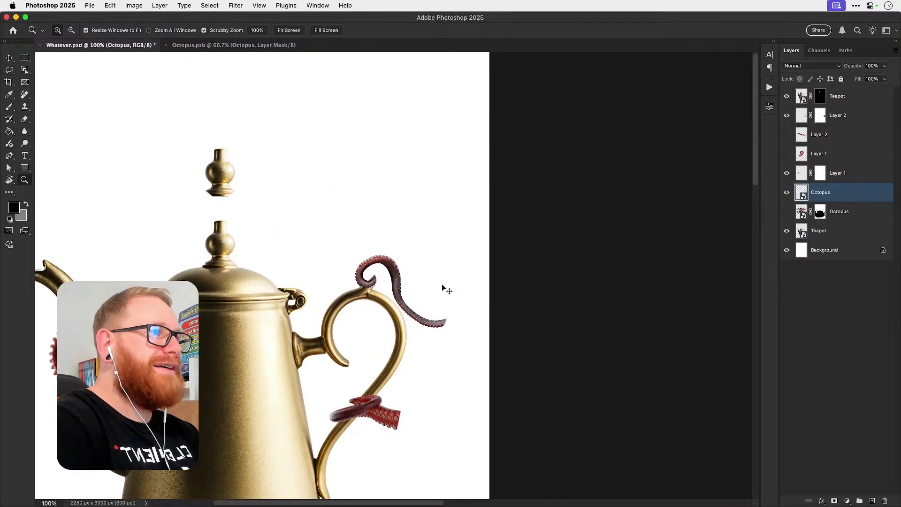
key("super+shift+z")
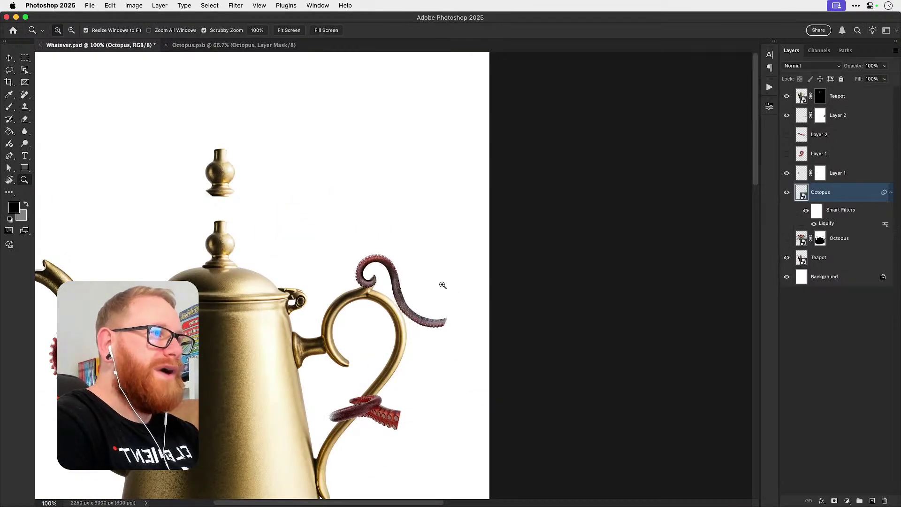
Step: Show the original Octopus layer beneath the reshaped tentacle and target its mask with the Brush tool
left_click(374, 341)
key("v")
left_click(786, 238)
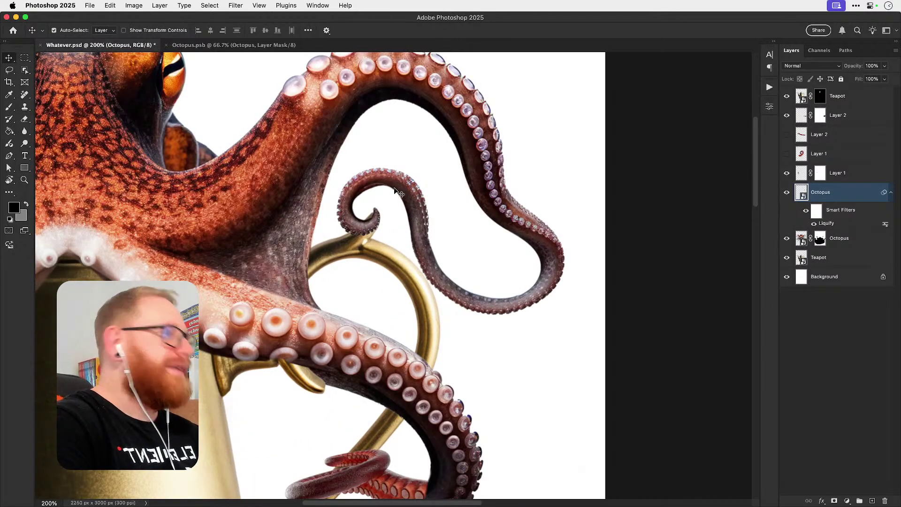
left_click(786, 193)
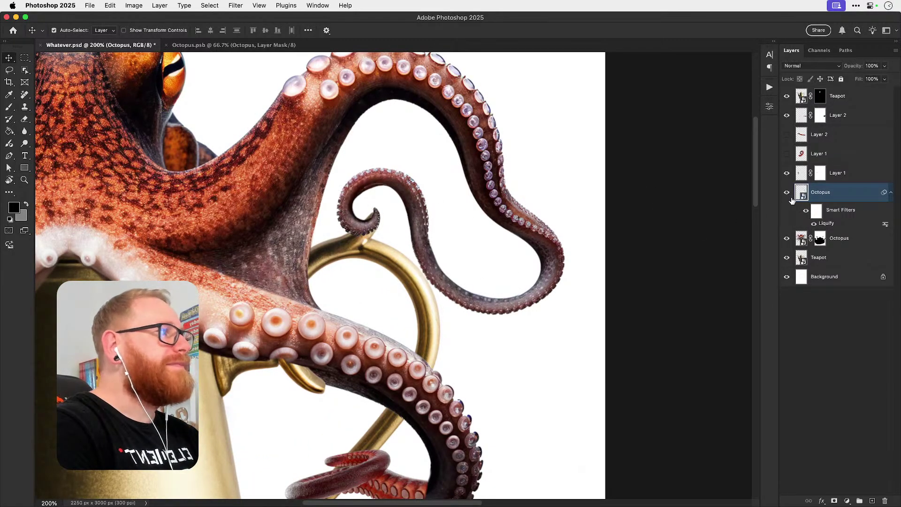
left_click(819, 239)
key("b")
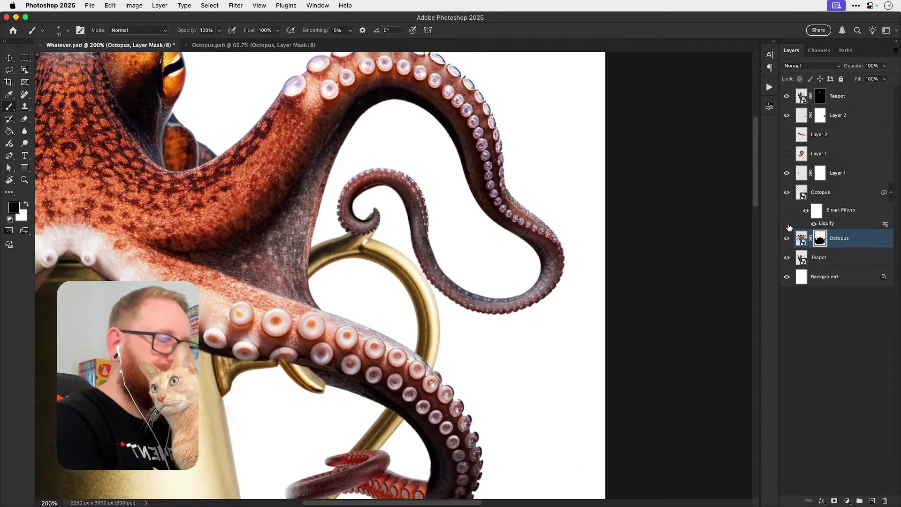
Step: With the tentacle copy hidden temporarily, mask out the lower Octopus layer's original curled tentacle end using a black size-30 brush
key("super+Tab")
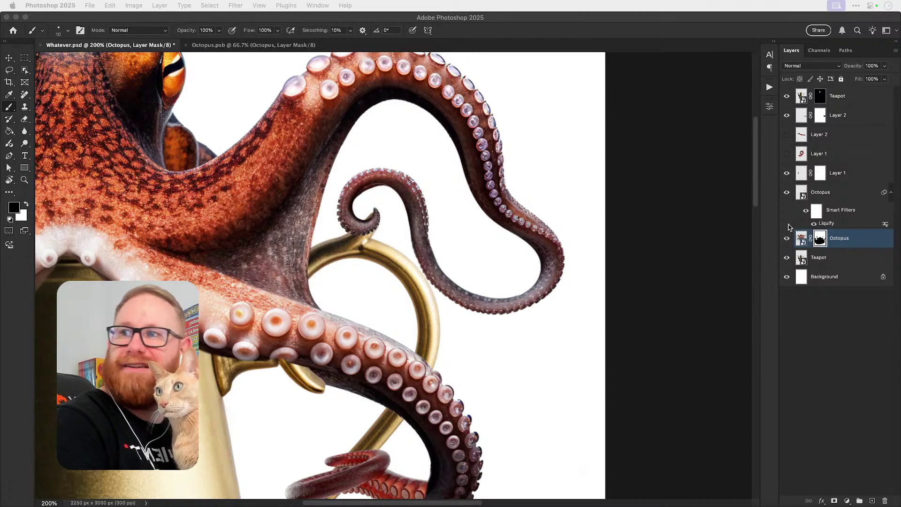
left_click(790, 228)
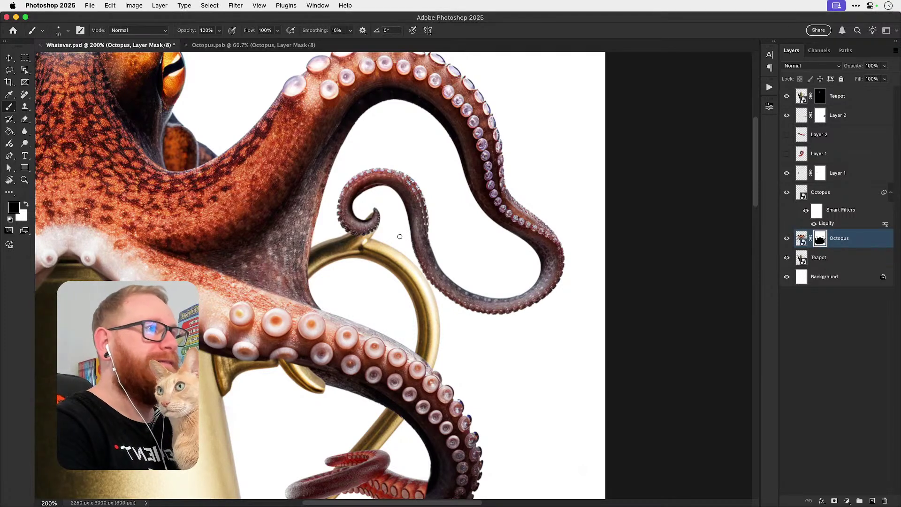
key("bracketright")
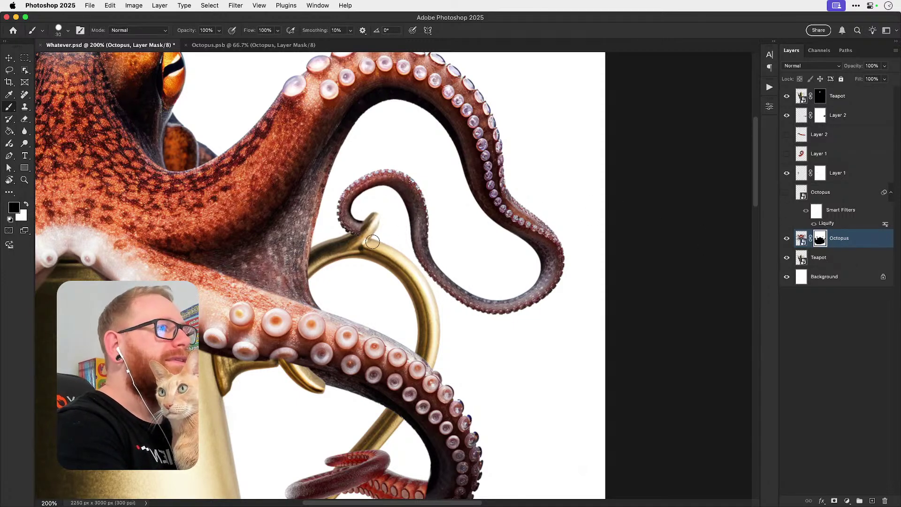
mouse_move(365, 222)
left_mouse_down()
mouse_move(335, 226)
mouse_move(338, 206)
mouse_move(351, 207)
mouse_move(373, 163)
mouse_move(390, 159)
mouse_move(381, 198)
mouse_move(410, 185)
mouse_move(433, 197)
mouse_move(424, 234)
mouse_move(434, 234)
mouse_move(444, 269)
mouse_move(428, 288)
left_mouse_up()
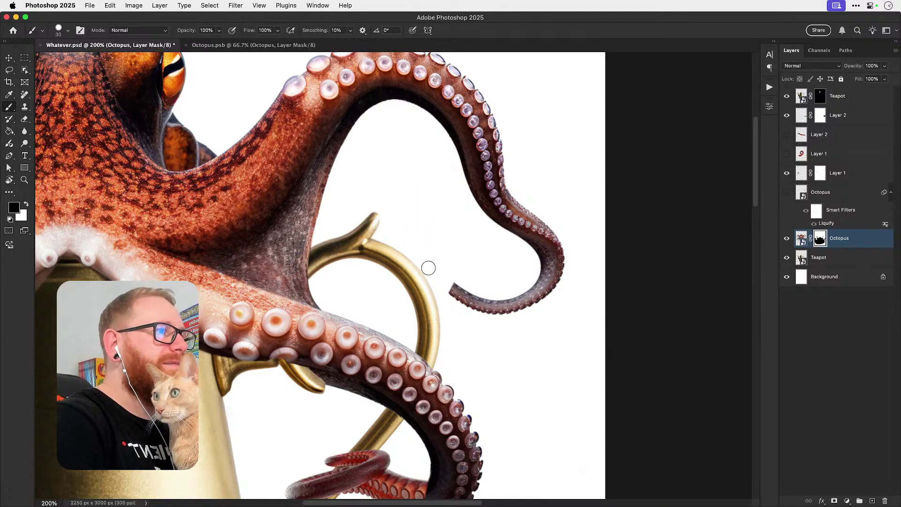
left_click(787, 194)
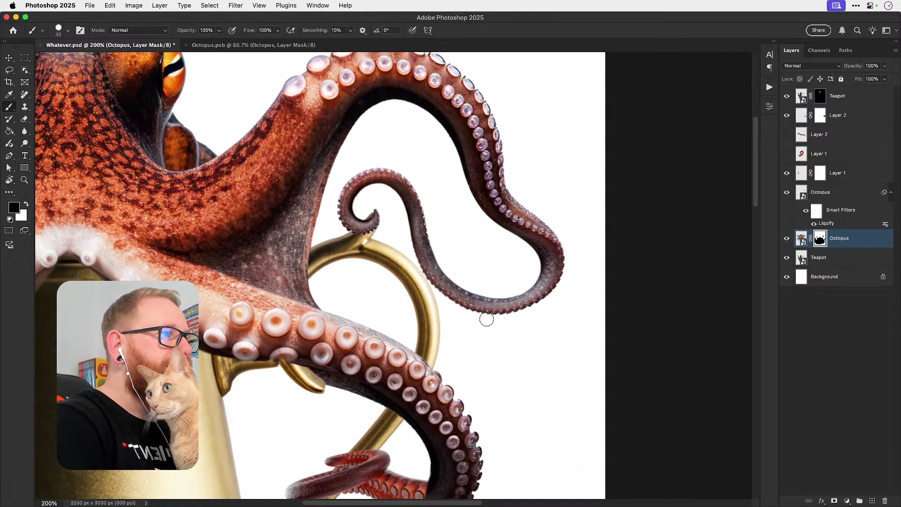
Step: Clean up the lower Octopus layer's mask where the tentacle joins its copy, painting white to close the gap
left_click_drag(513, 283, 519, 318)
key("super+z")
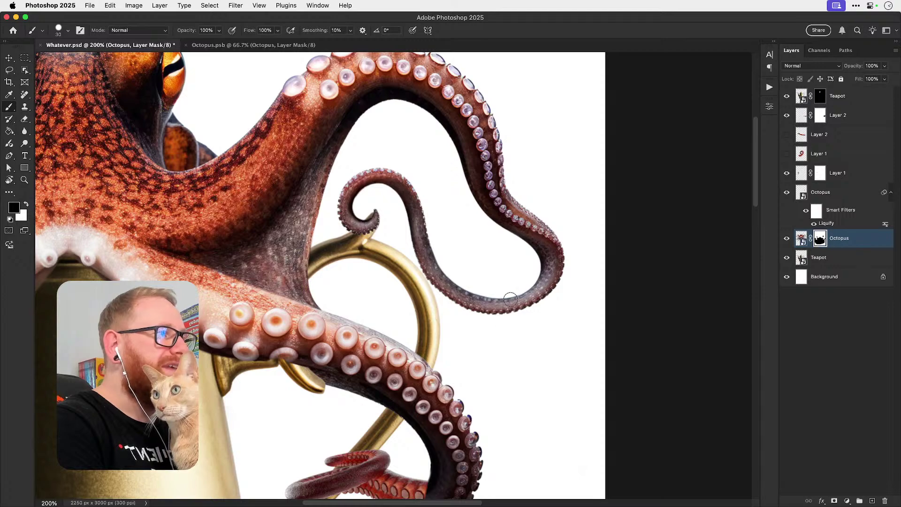
left_click_drag(521, 305, 522, 298)
key("z")
left_click(534, 310)
left_click(534, 309)
left_click(534, 310)
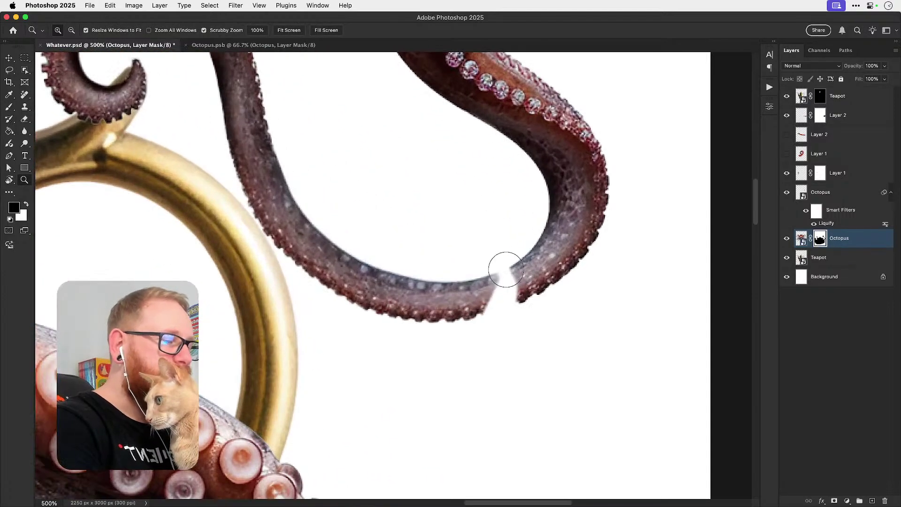
key("x")
left_click_drag(506, 269, 506, 277)
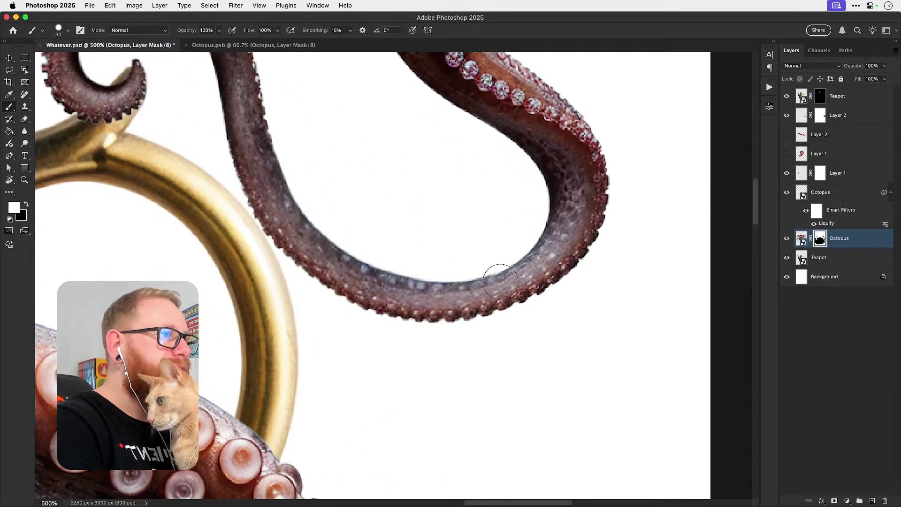
Step: Convert the upper Octopus layer with its Liquify filter into a smart object
key("v")
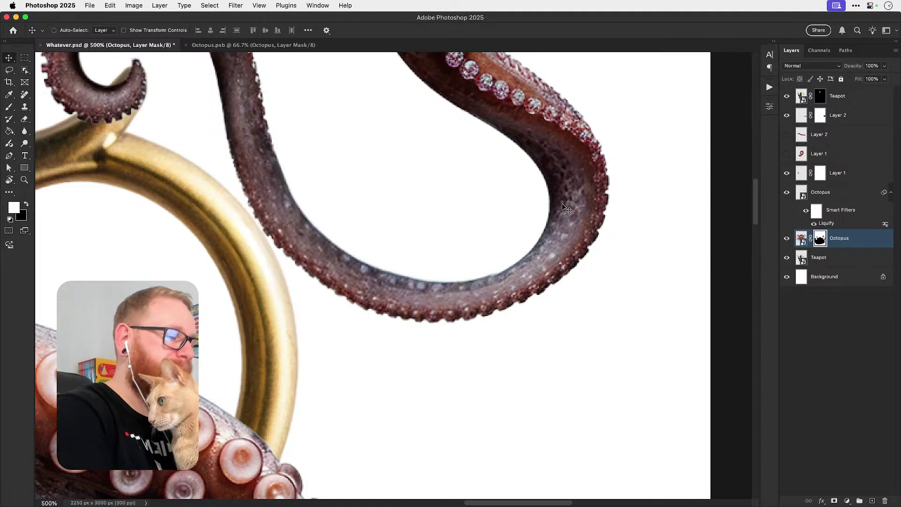
key("super+minus")
key("super+minus")
key("super+minus")
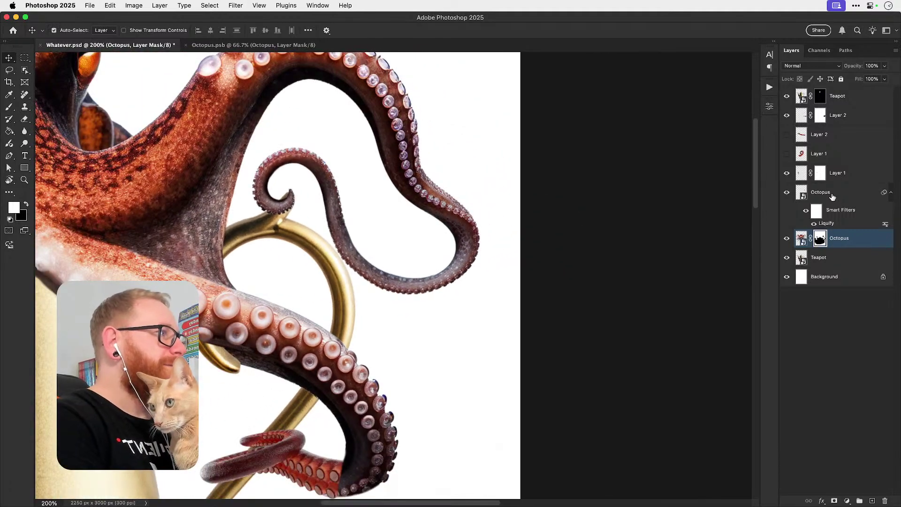
left_click(833, 195)
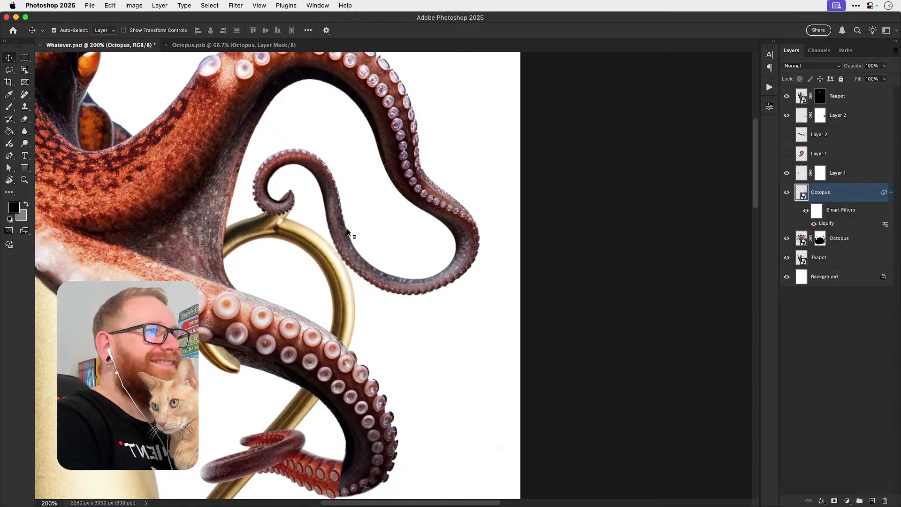
key("super+plus")
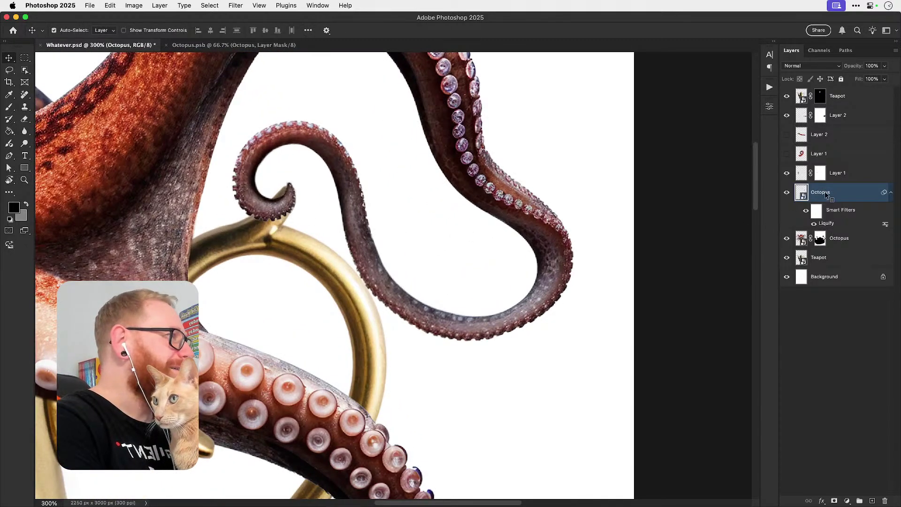
right_click(827, 195)
left_click(737, 367)
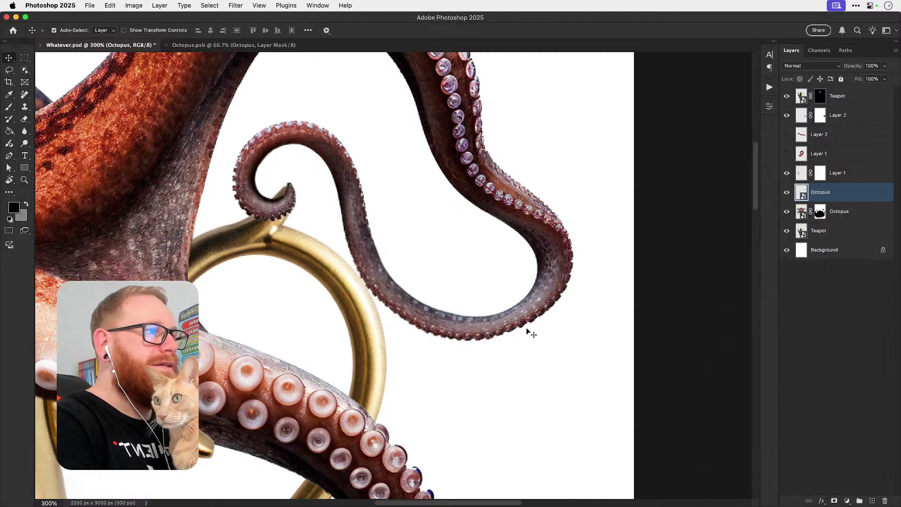
Step: Start Puppet Warp on the upper Octopus layer, anchoring the tentacle at the join and adding a pin halfway along it
left_click(110, 6)
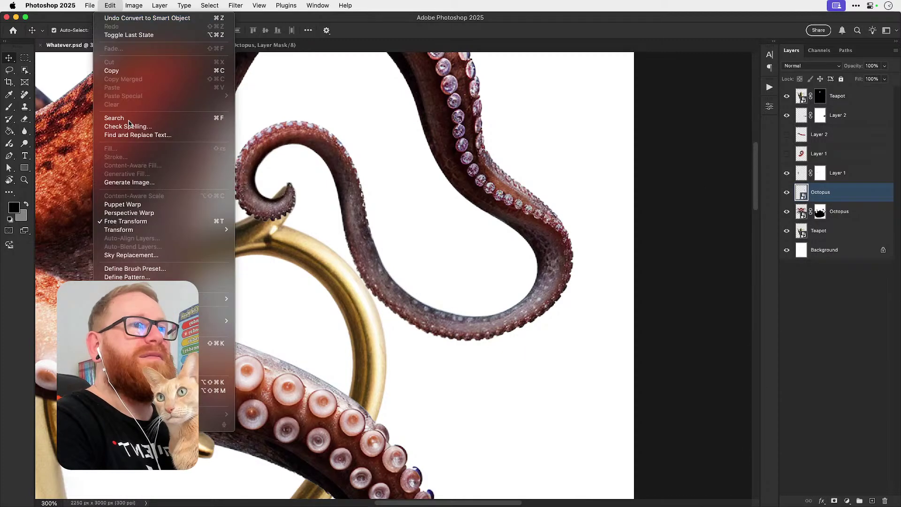
left_click(128, 209)
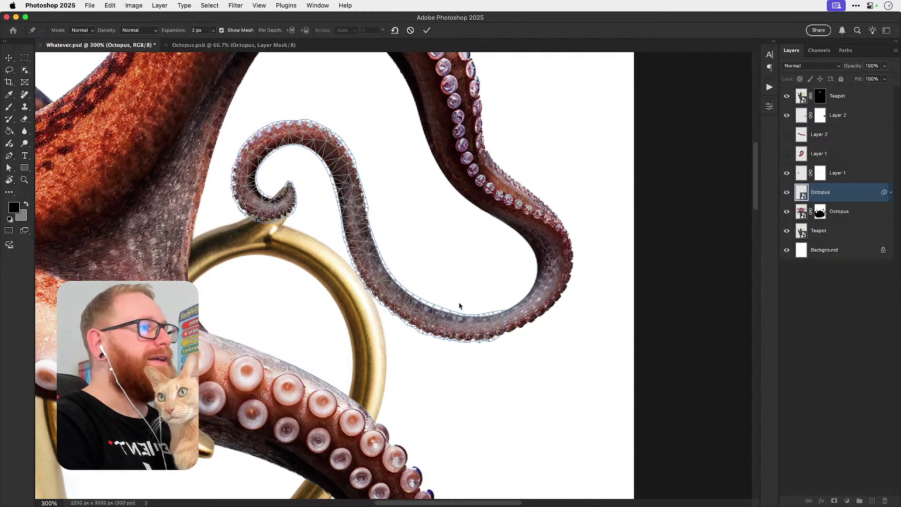
left_click(499, 323)
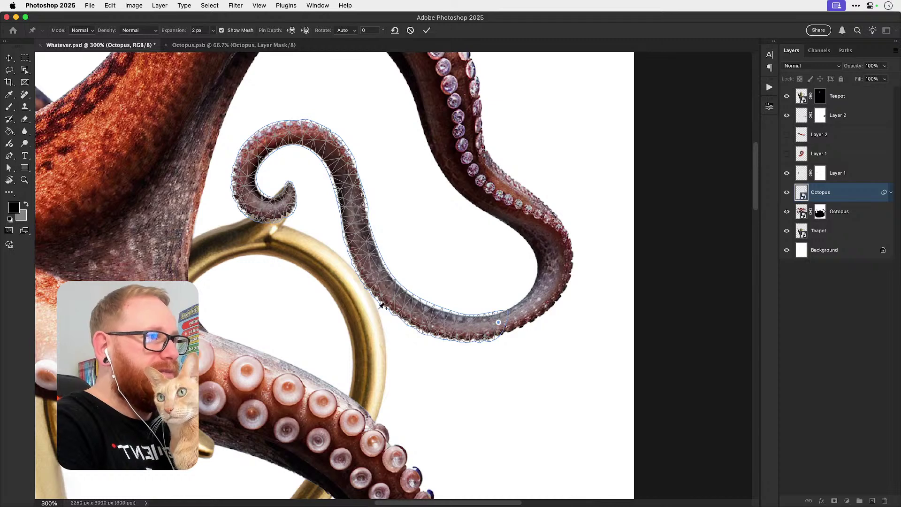
left_click(496, 333)
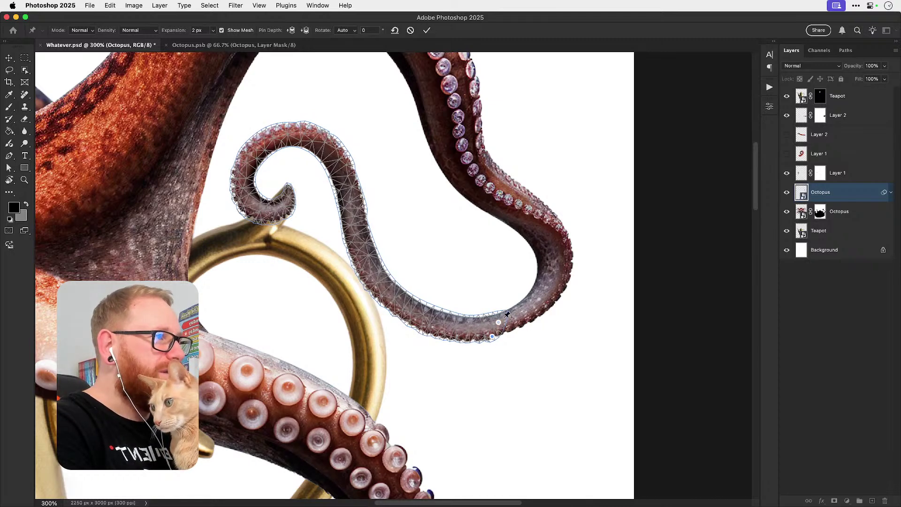
key("super+z")
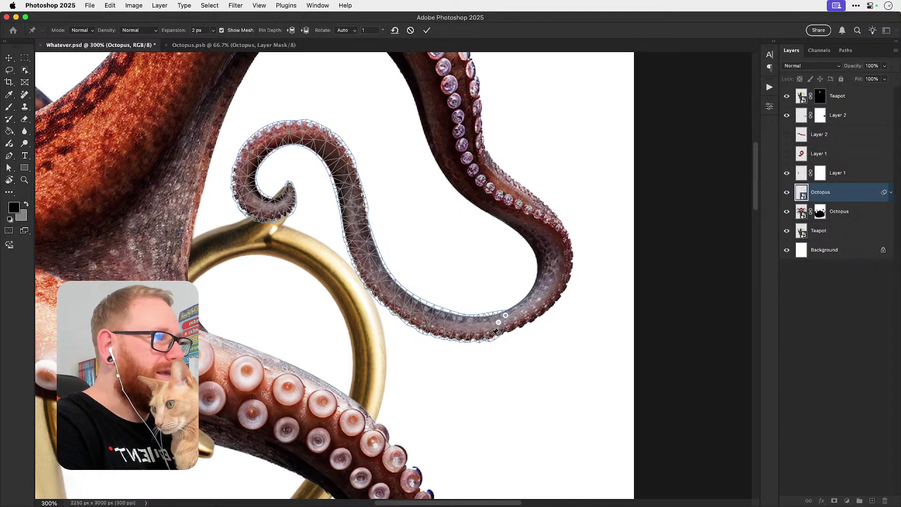
left_click(493, 334)
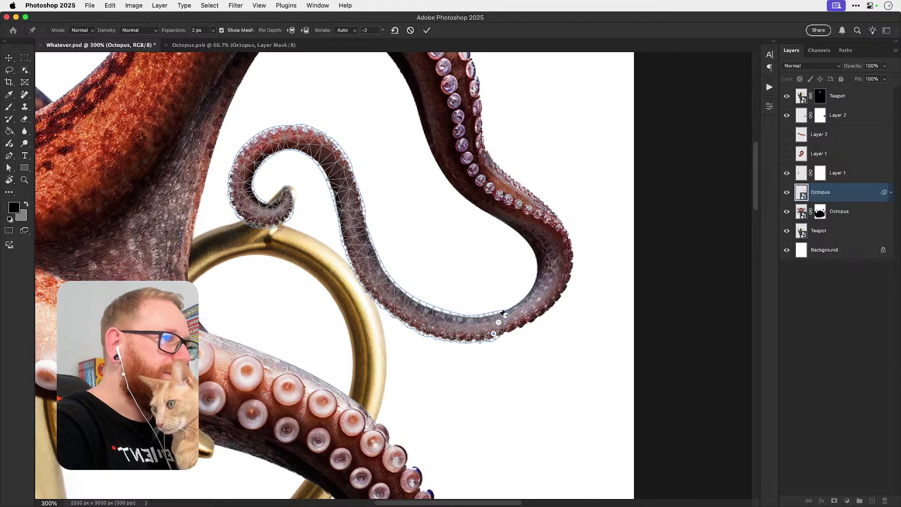
mouse_move(368, 253)
left_mouse_down()
mouse_move(386, 232)
mouse_move(364, 240)
mouse_move(369, 252)
left_mouse_up()
key("super+z")
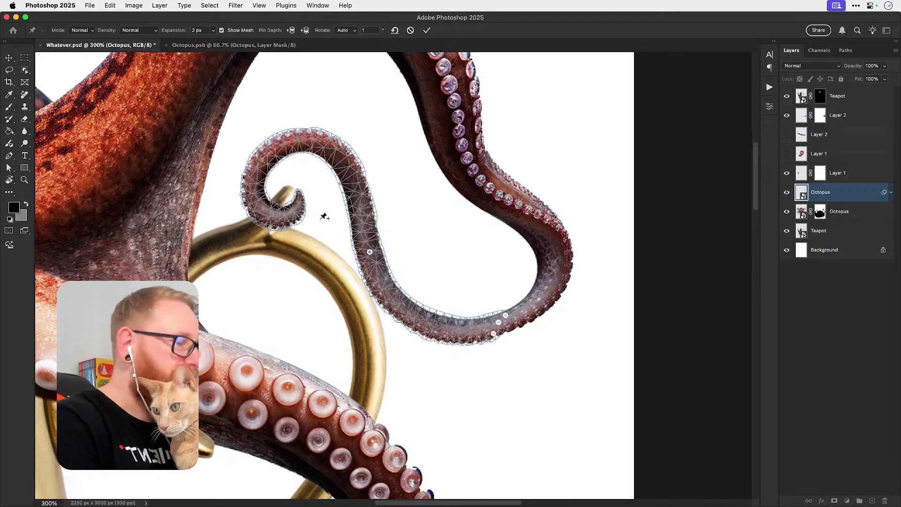
Step: Pin and adjust the curled tentacle tip above the teapot handle, apply the puppet warp, and compare the layer hidden and shown
scroll(324, 216, "up", 4)
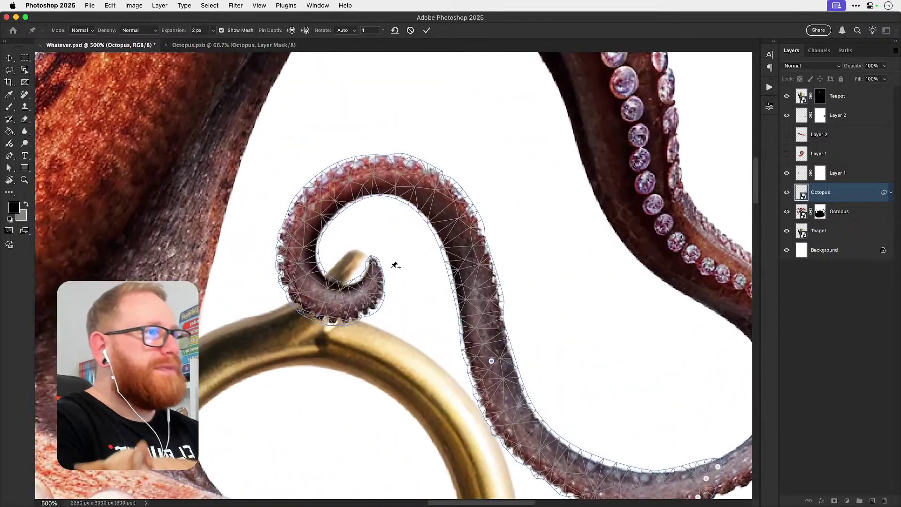
left_click(364, 298)
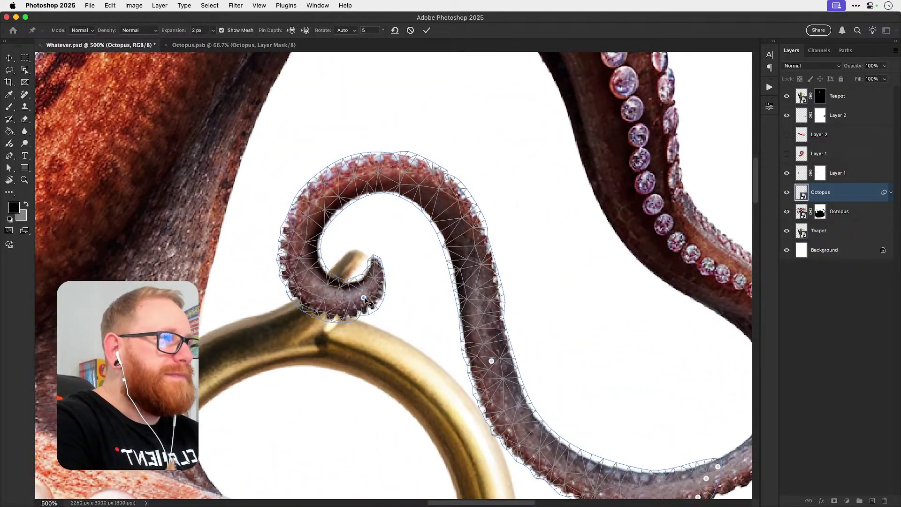
key("super+z")
left_click(364, 299)
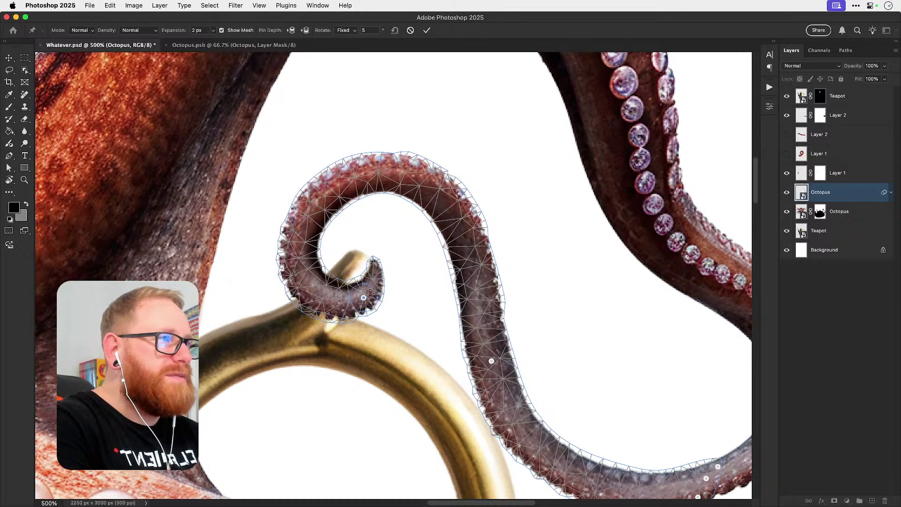
left_click_drag(371, 290, 372, 286)
key("Return")
scroll(372, 287, "down", 4)
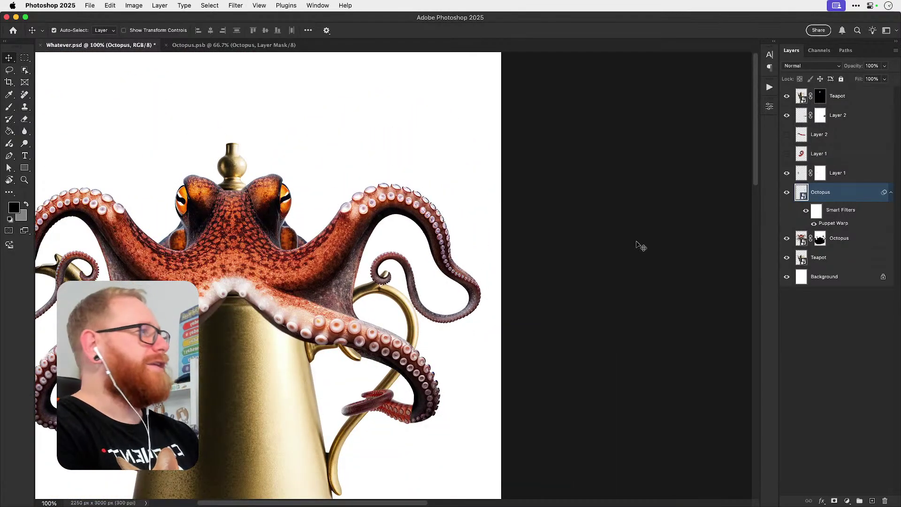
left_click(787, 193)
left_click(787, 193)
left_click_drag(444, 331, 524, 265)
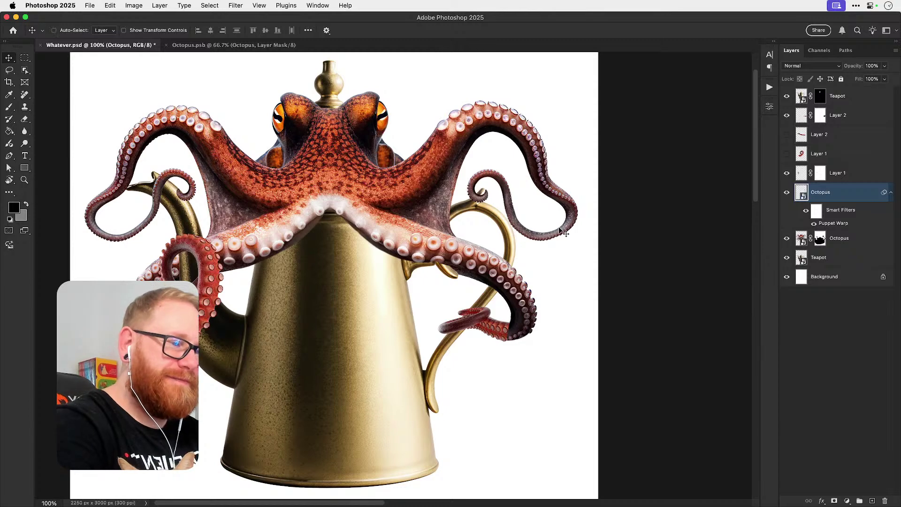
Step: Switch to Chrome to view the Envato tentacle results, minimise the browser window, and return to Photoshop
key("super+Tab")
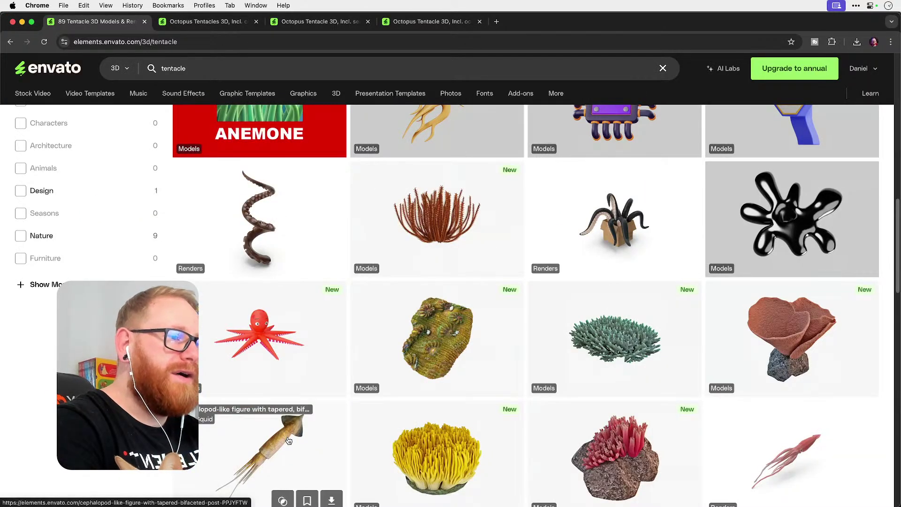
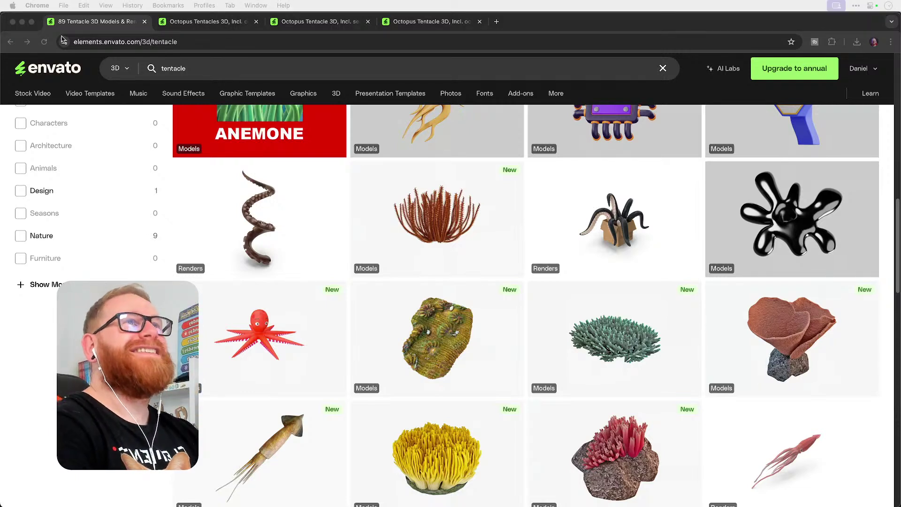
left_click(133, 166)
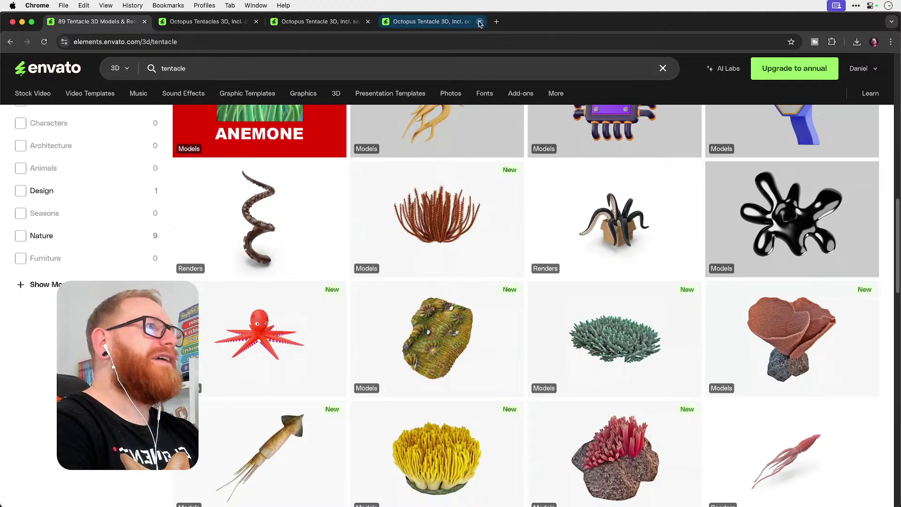
left_click(22, 22)
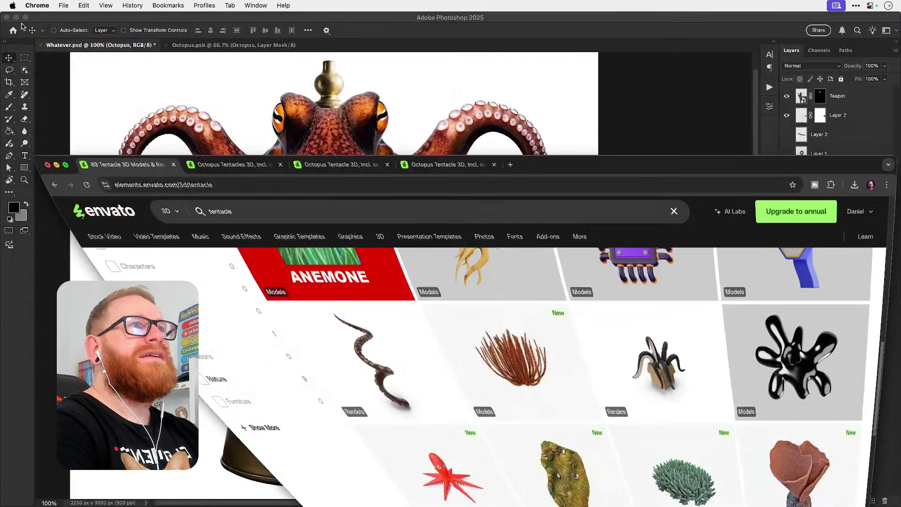
left_click(840, 193)
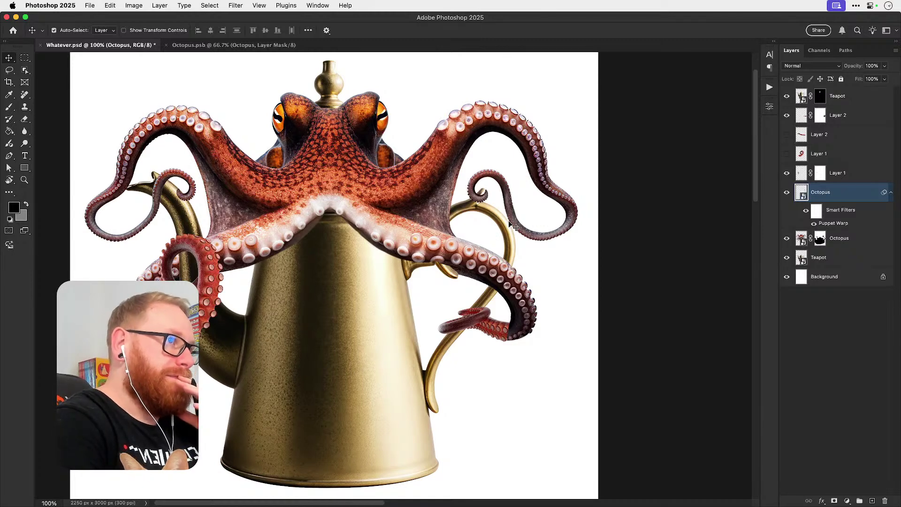
Step: Paint black with a smaller brush on the visible Layer 1's mask where the curled red tentacle crosses the teapot spout's edge
key("z")
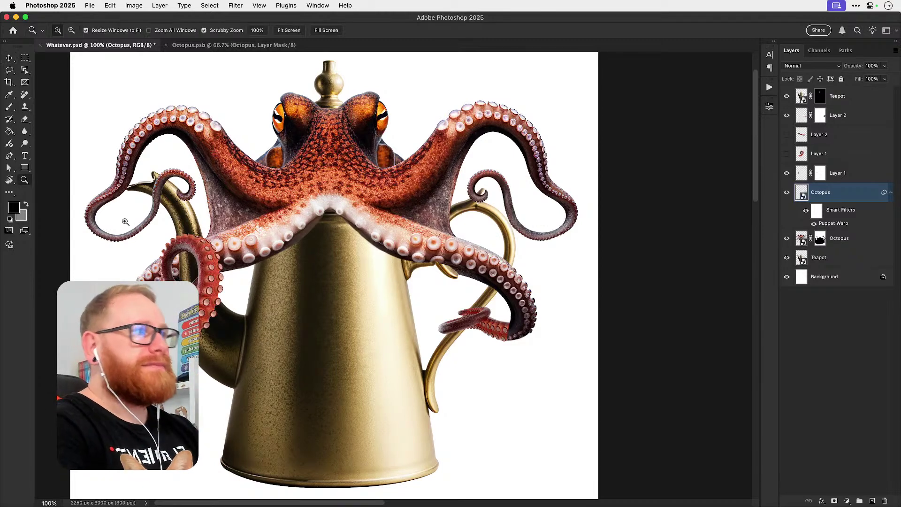
left_click_drag(131, 215, 150, 225)
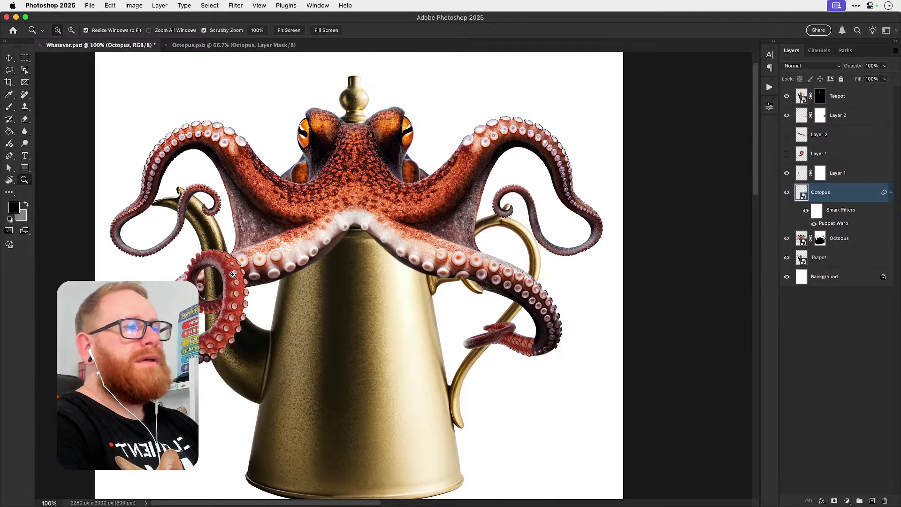
left_click_drag(207, 313, 245, 212)
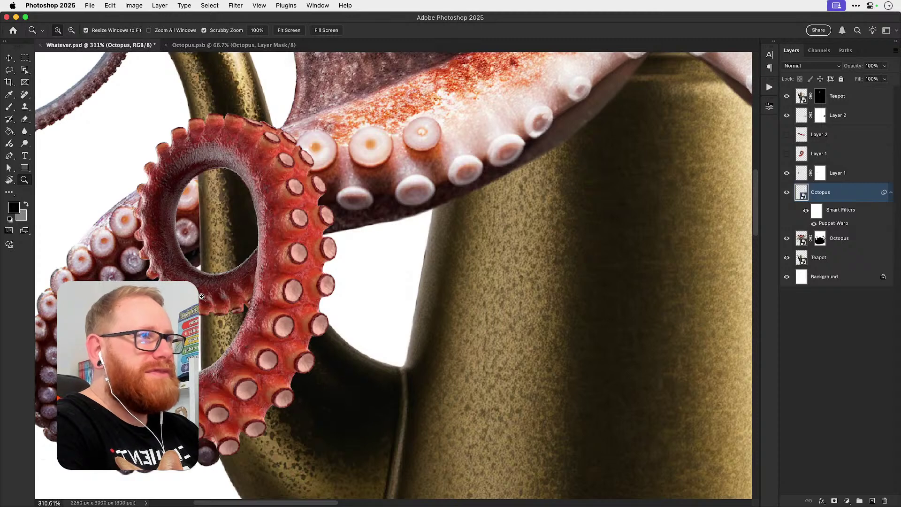
key("v")
left_click(264, 272)
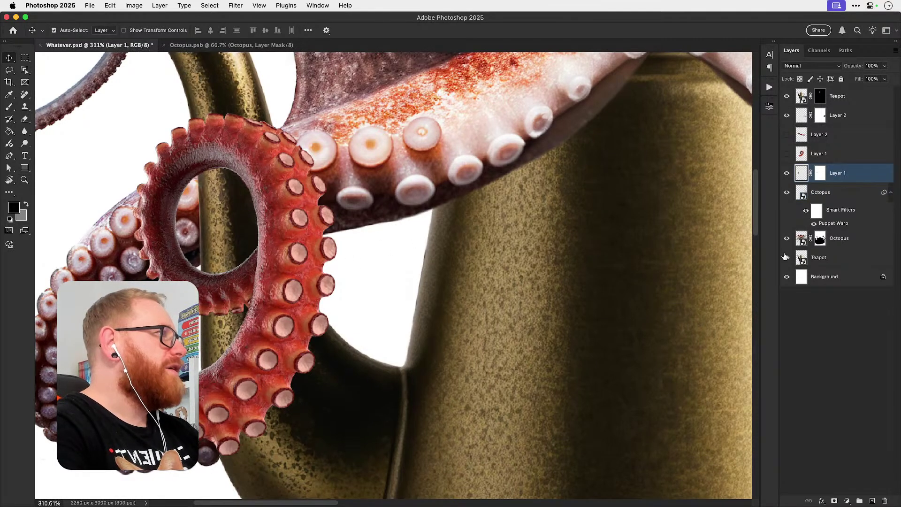
left_click(820, 173)
key("d")
key("b")
key("x")
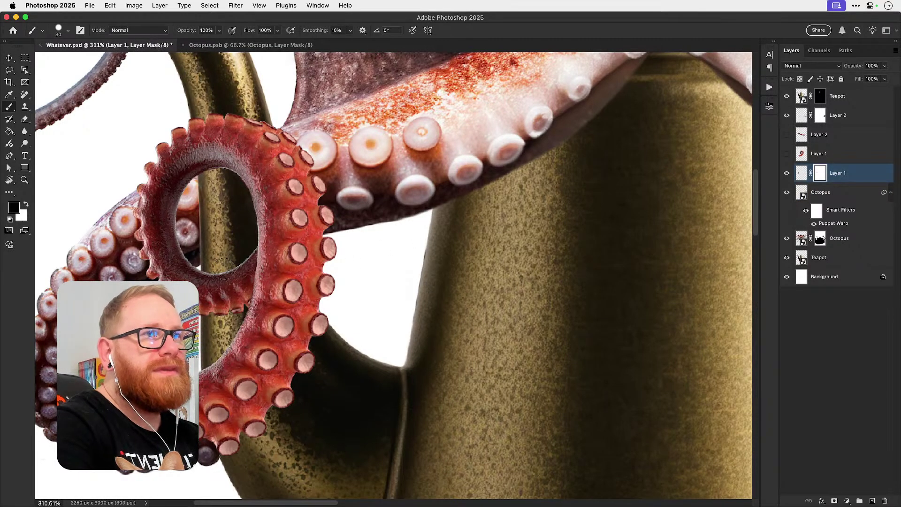
key("bracketleft")
key("bracketleft")
key("bracketleft")
left_click_drag(214, 277, 208, 307)
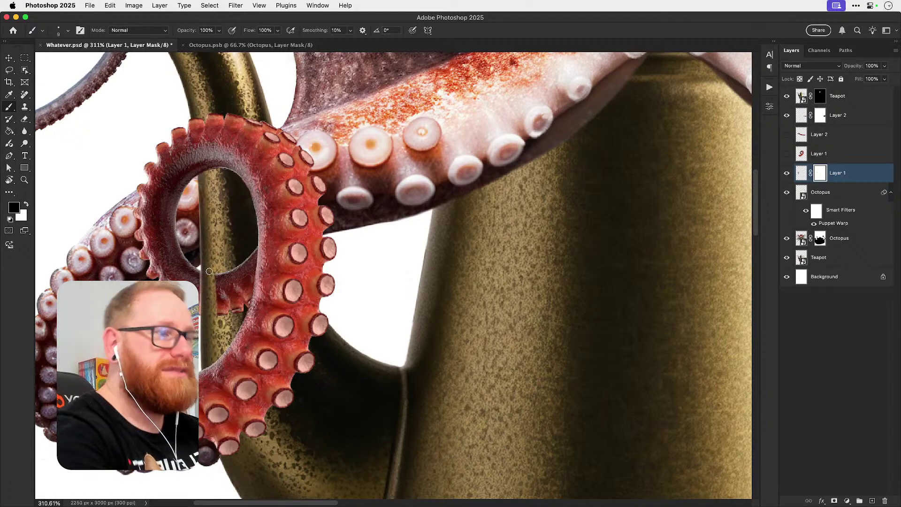
Step: Mask out the rest of the red tentacle's lower curl over the spout so the spout passes in front
key("super+equal")
scroll(218, 275, "left", 6)
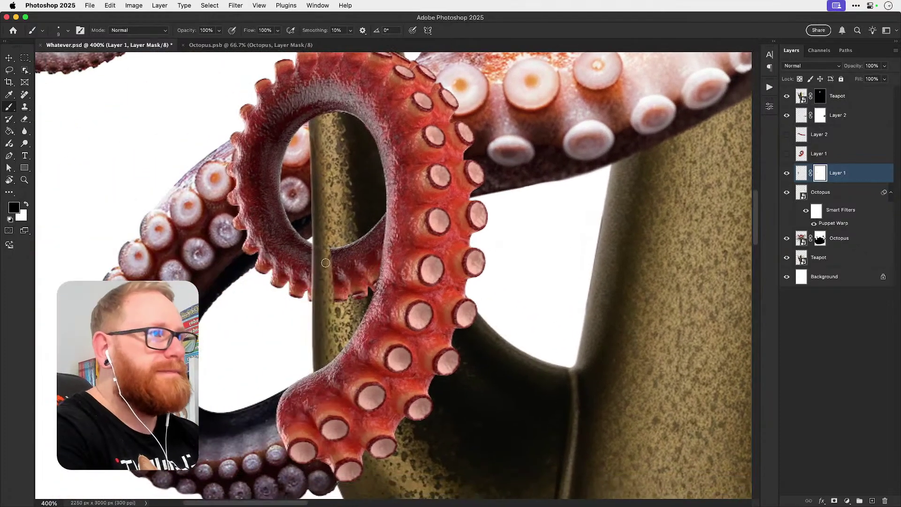
key("x")
mouse_move(308, 245)
left_mouse_down()
mouse_move(329, 269)
mouse_move(334, 231)
mouse_move(341, 282)
mouse_move(366, 232)
mouse_move(368, 245)
mouse_move(375, 227)
mouse_move(378, 235)
mouse_move(381, 214)
mouse_move(369, 280)
mouse_move(367, 235)
left_mouse_up()
key("x")
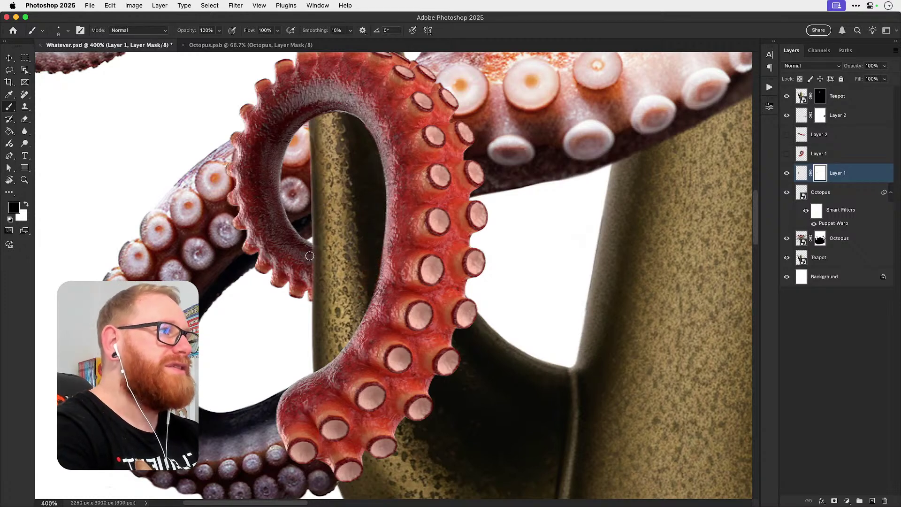
key("x")
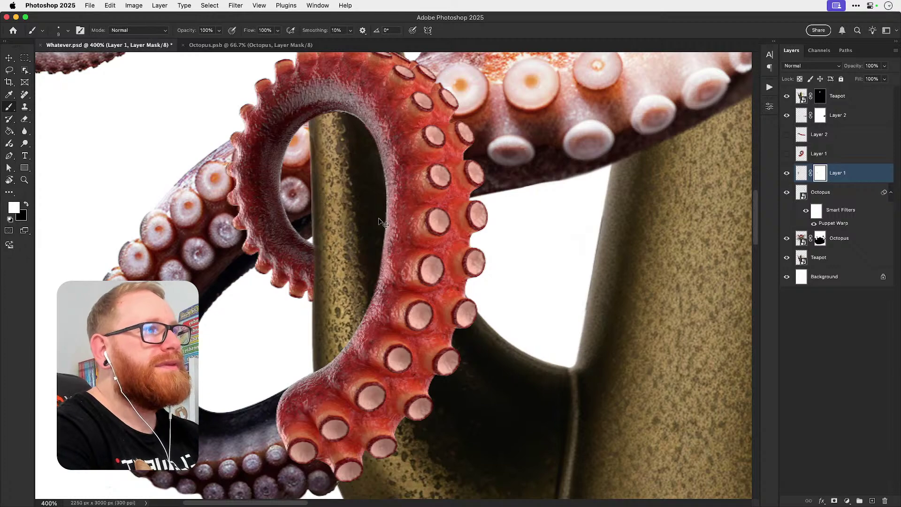
Step: Select the visible Layer 2 tentacle at the teapot handle and undo its small move
key("super+1")
left_click_drag(350, 256, 344, 288)
left_click_drag(599, 318, 545, 266)
key("z")
key("v")
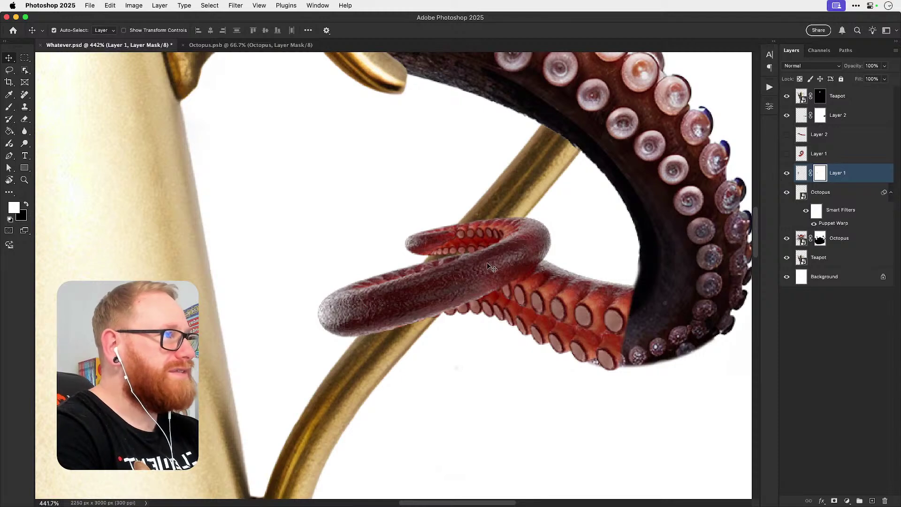
left_click(612, 254)
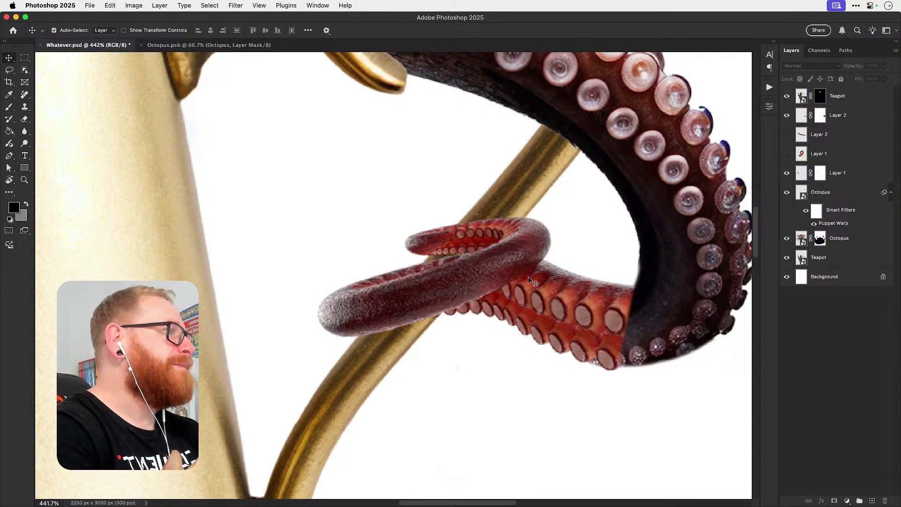
left_click_drag(530, 281, 531, 299)
key("super+z")
key("super+1")
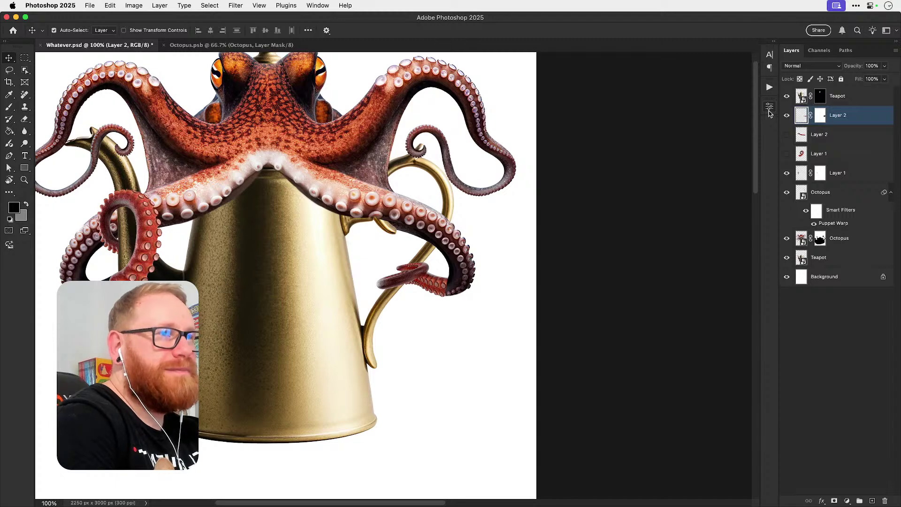
Step: Compare the tentacle join near the handle with the visible Layer 2 hidden and shown
left_click_drag(475, 283, 519, 344)
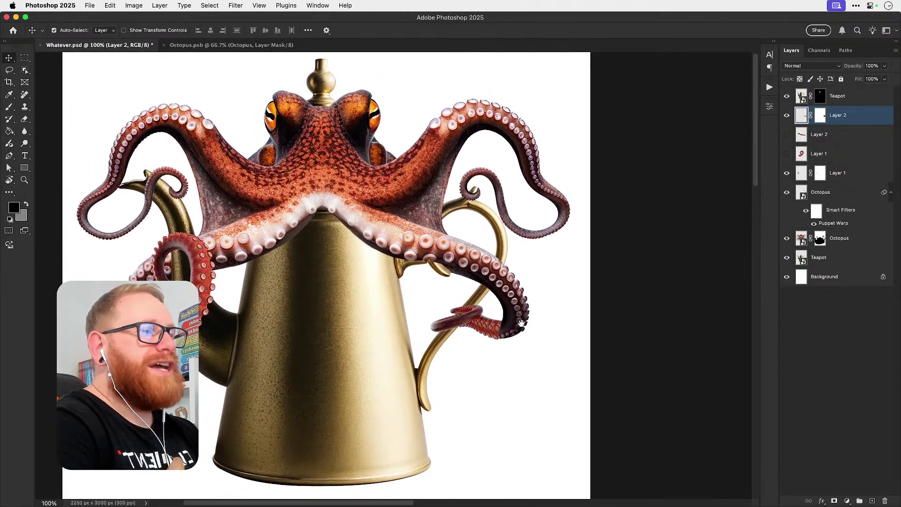
left_click(465, 323, "super")
left_click(465, 323, "super")
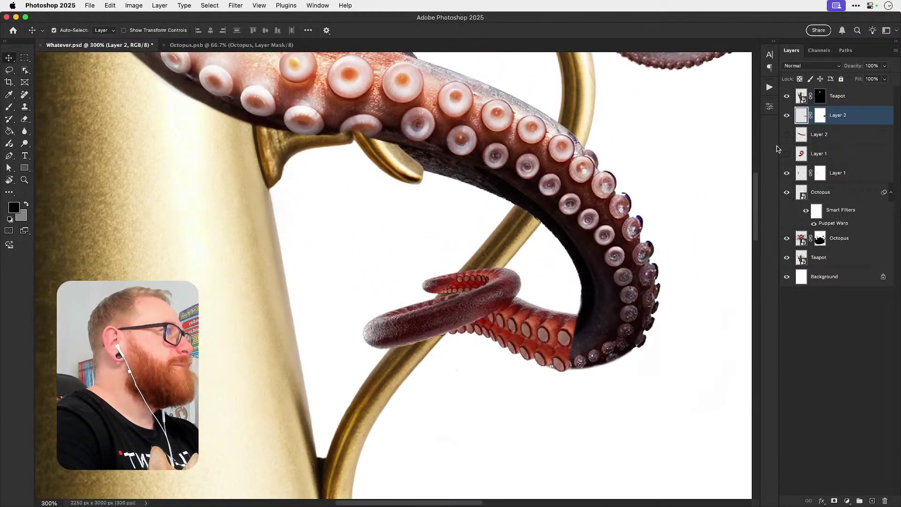
left_click(786, 115)
left_click(786, 115)
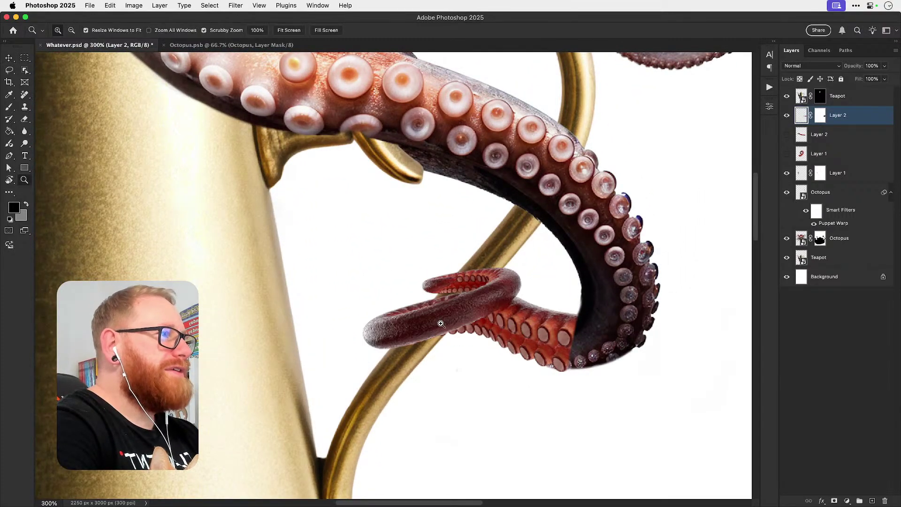
Step: Fit the whole composite in view and save the document
key("super+1")
key("super+minus")
key("super+minus")
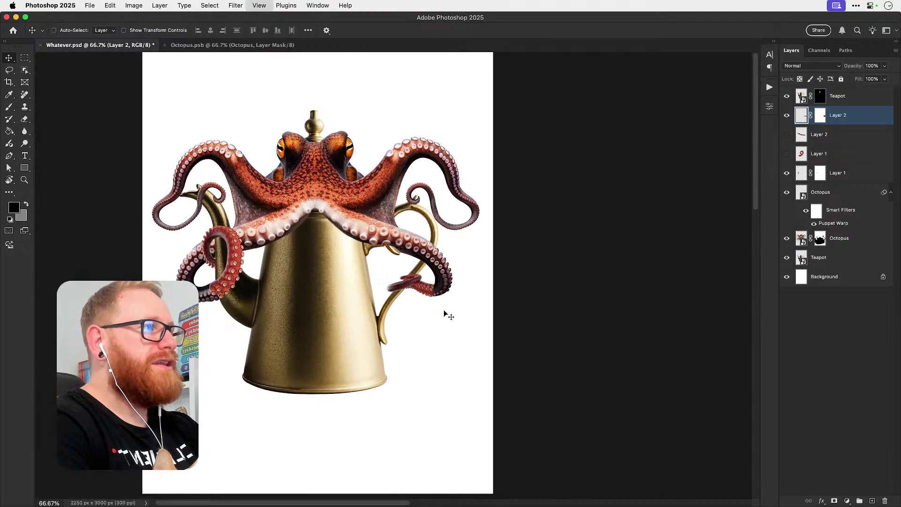
key("super+0")
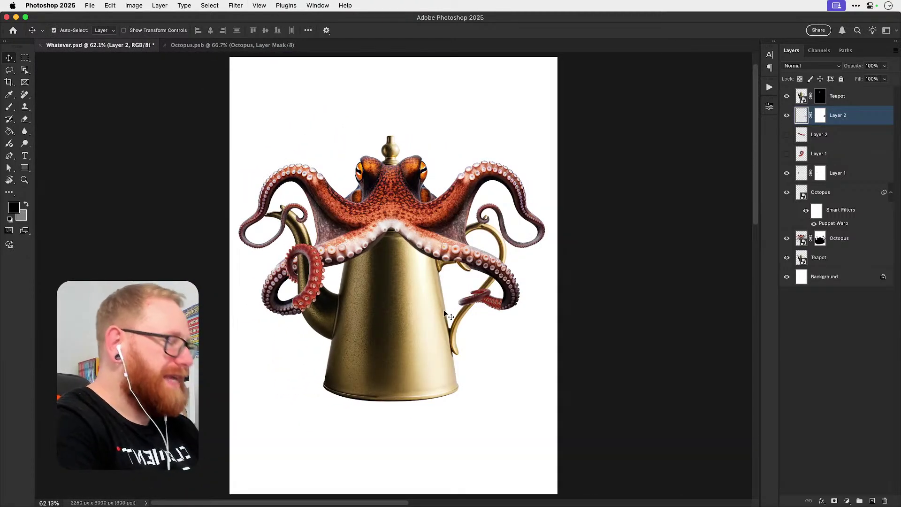
key("super+s")
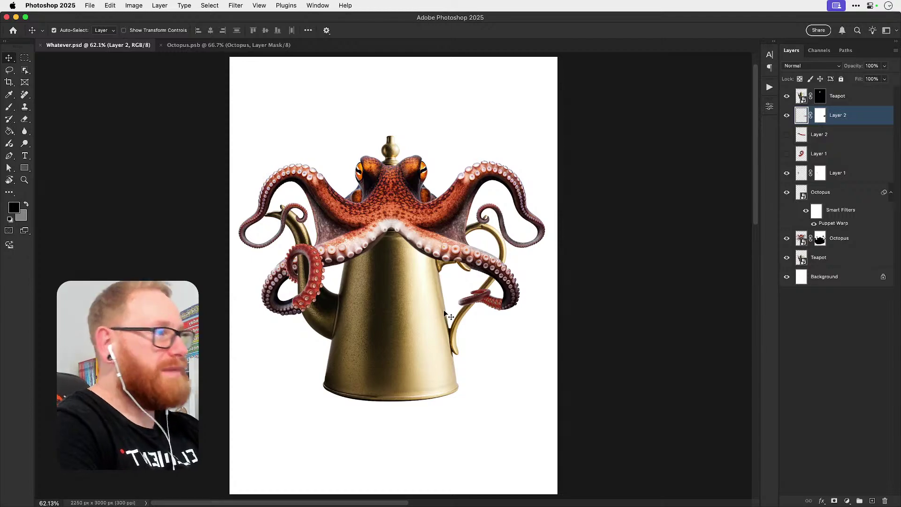
Step: Inspect the tentacles around the handle and check the whole composite with and without Layer 2's tentacle
key("z")
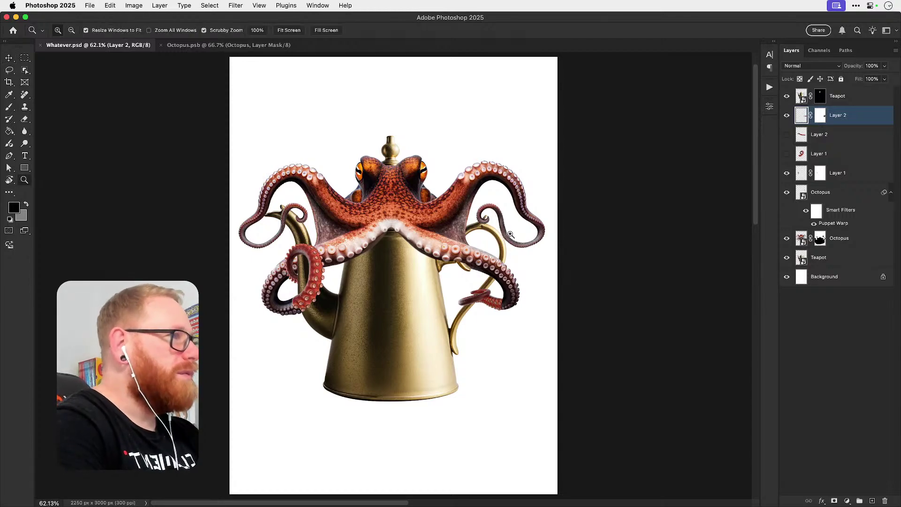
left_click_drag(501, 218, 539, 223)
left_click_drag(429, 269, 502, 285)
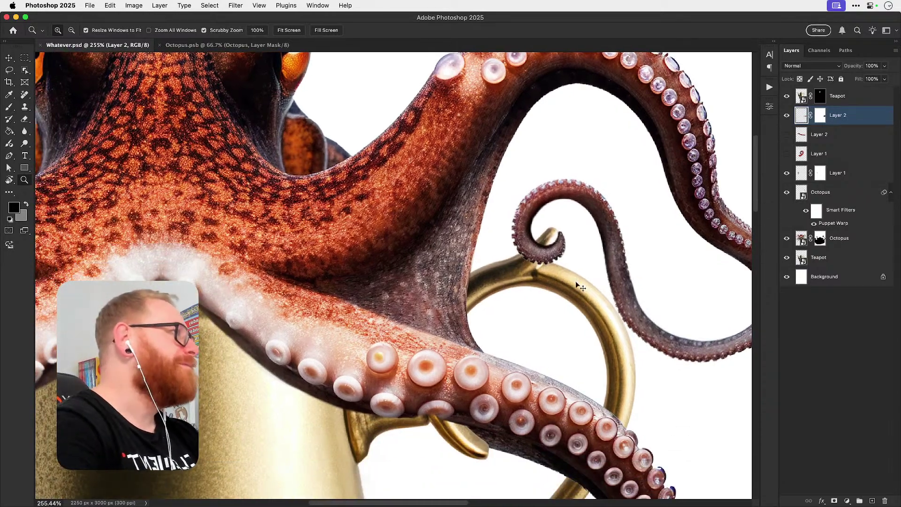
key("super+1")
left_click(787, 115)
left_click(787, 115)
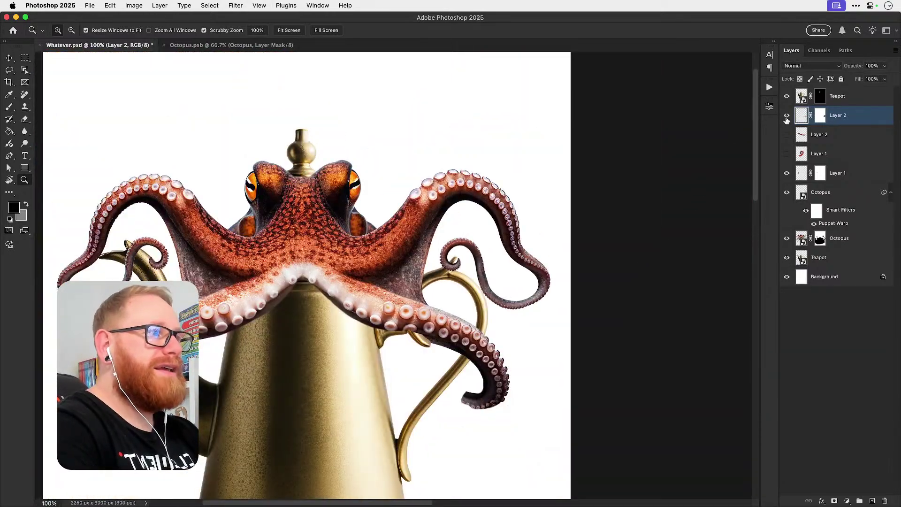
Step: Activate the visible Layer 2's mask for brush painting with the default colours at the handle's tentacle curl
scroll(449, 356, "down", 5)
left_click(454, 307)
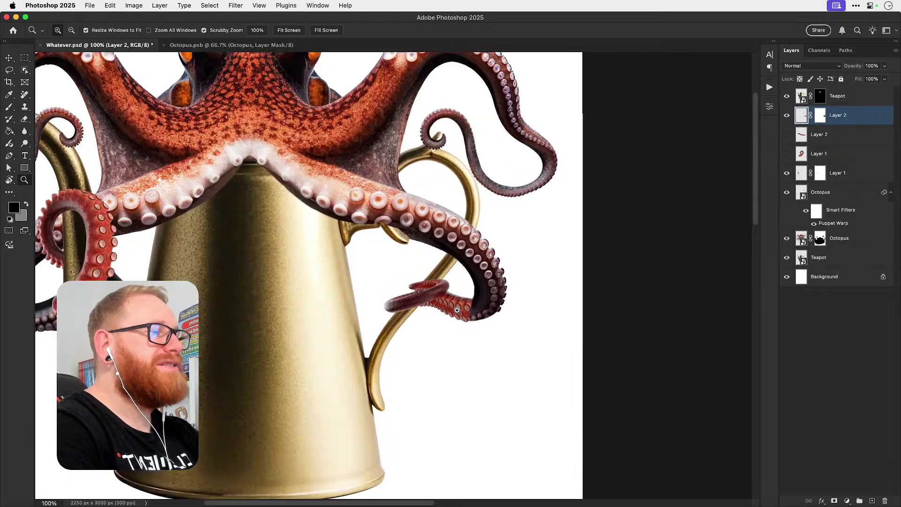
left_click(455, 308)
left_click(455, 308)
left_click_drag(447, 302, 485, 346)
key("b")
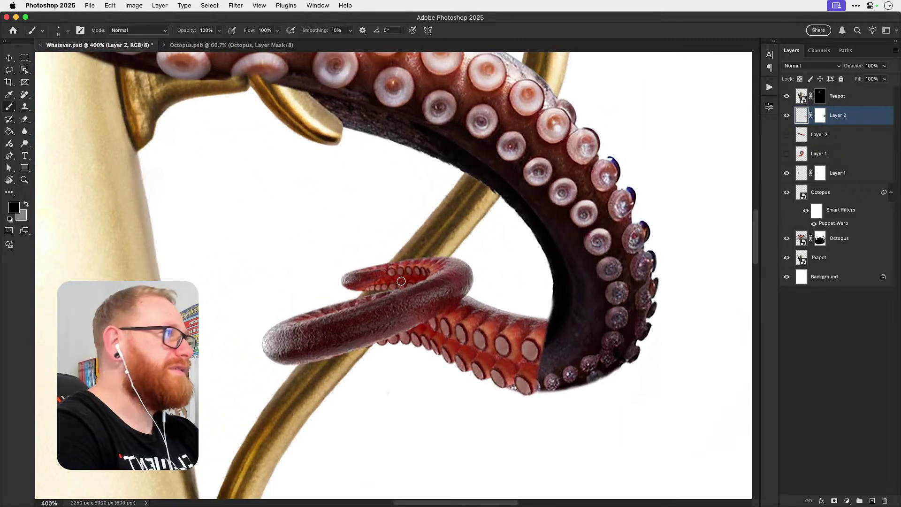
left_click(820, 115)
key("d")
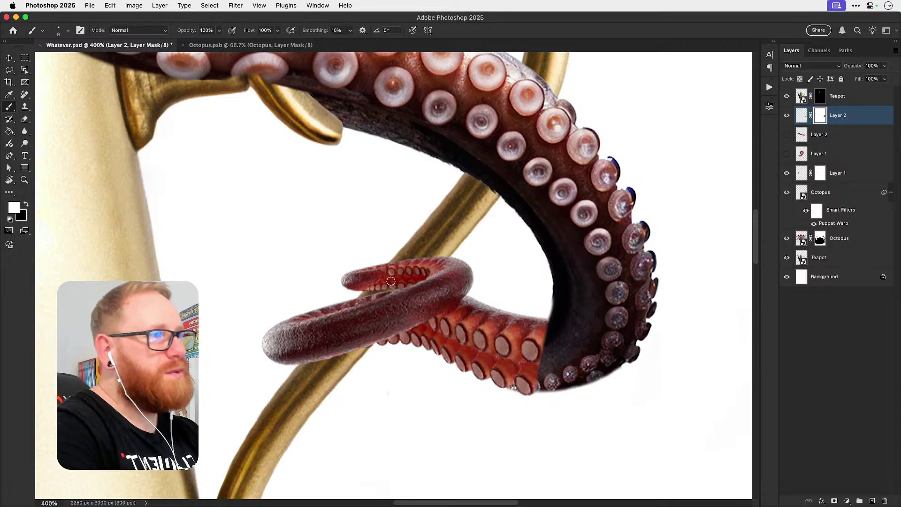
Step: Paint black with a 4 px brush on Layer 2's mask along the handle's edge where it meets the tentacle's front coil
key("z")
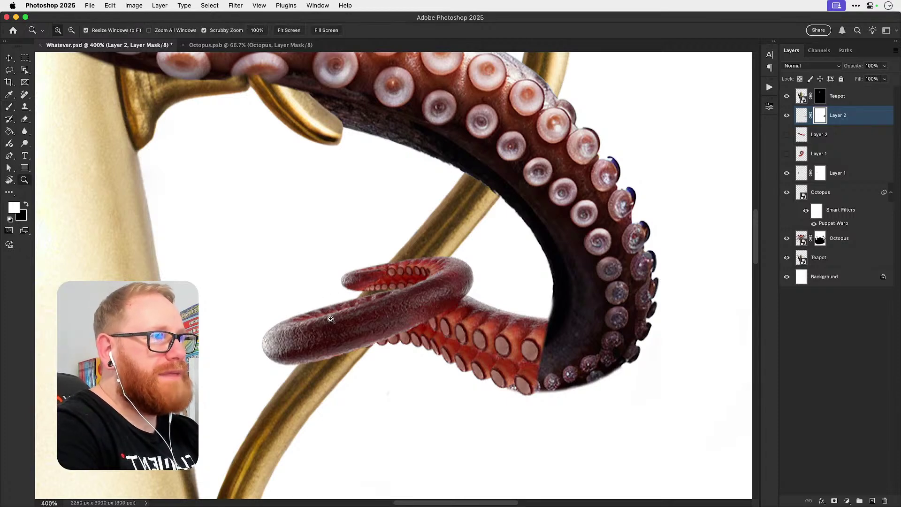
left_click(330, 319)
key("v")
key("b")
key("x")
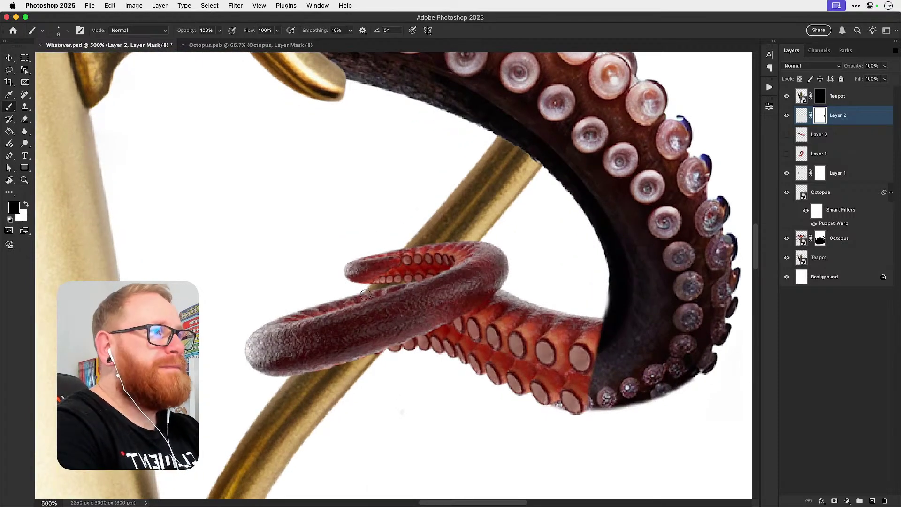
key("bracketleft")
key("bracketleft")
key("bracketleft")
key("bracketleft")
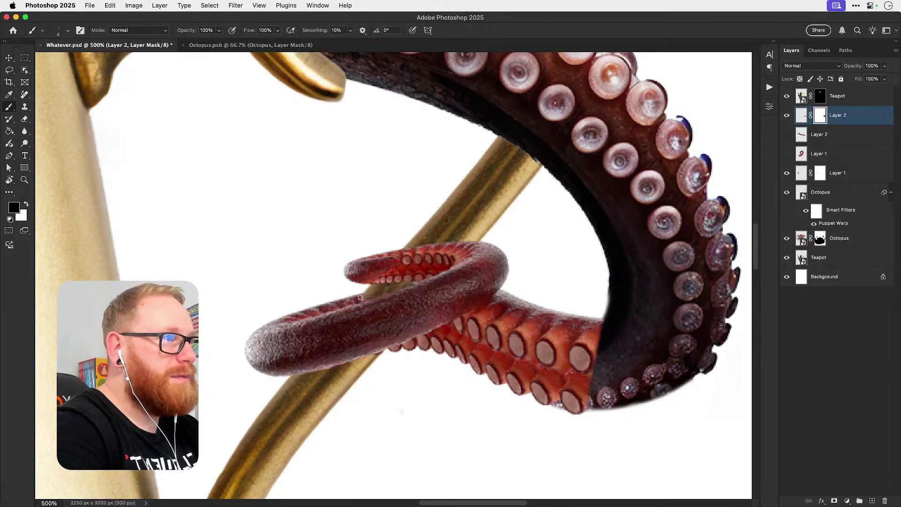
mouse_move(369, 296)
left_mouse_down()
mouse_move(350, 300)
mouse_move(380, 294)
mouse_move(350, 302)
left_mouse_up()
key("x")
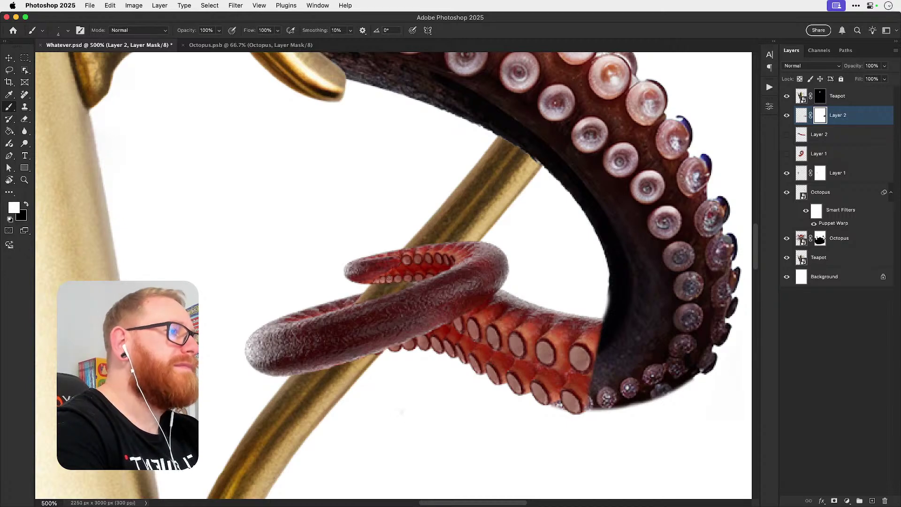
Step: Trace both edges of the handle in black on Layer 2's mask across the rear coil of the tentacle
key("x")
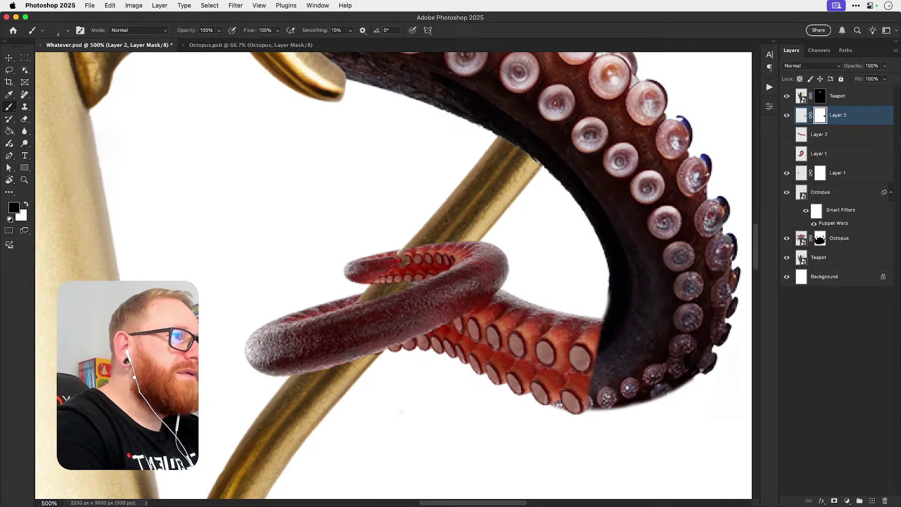
left_click_drag(402, 265, 377, 279)
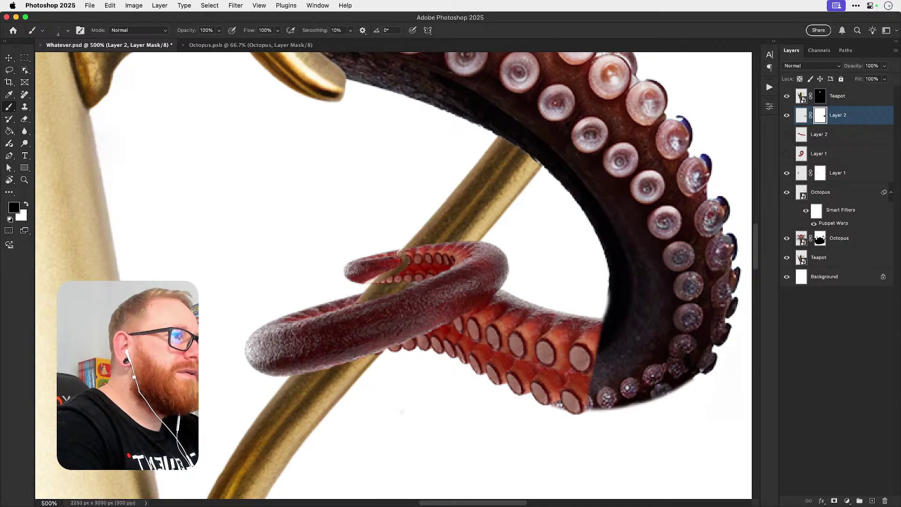
left_click(68, 30)
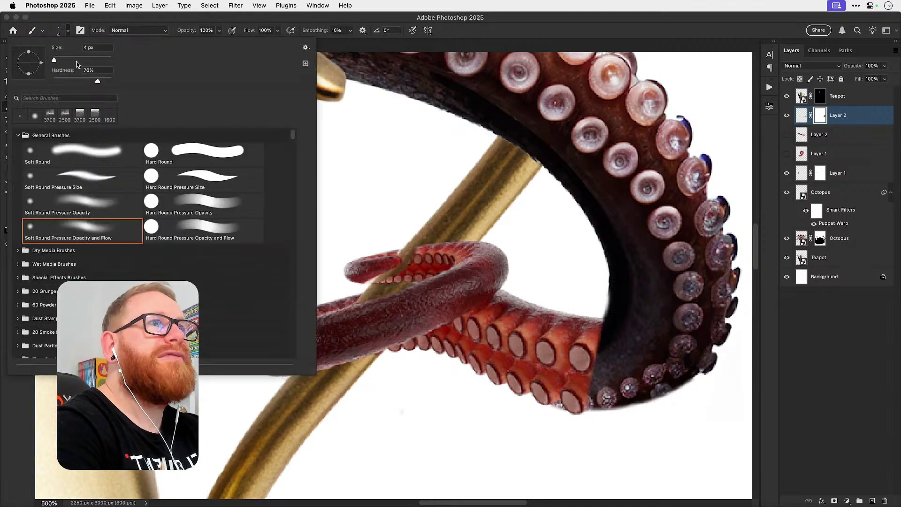
left_click(68, 30)
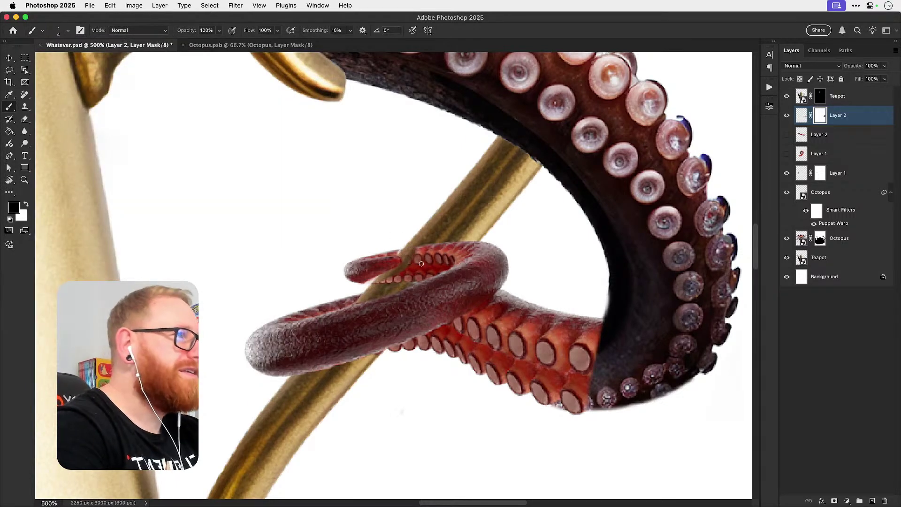
left_click_drag(478, 238, 429, 271)
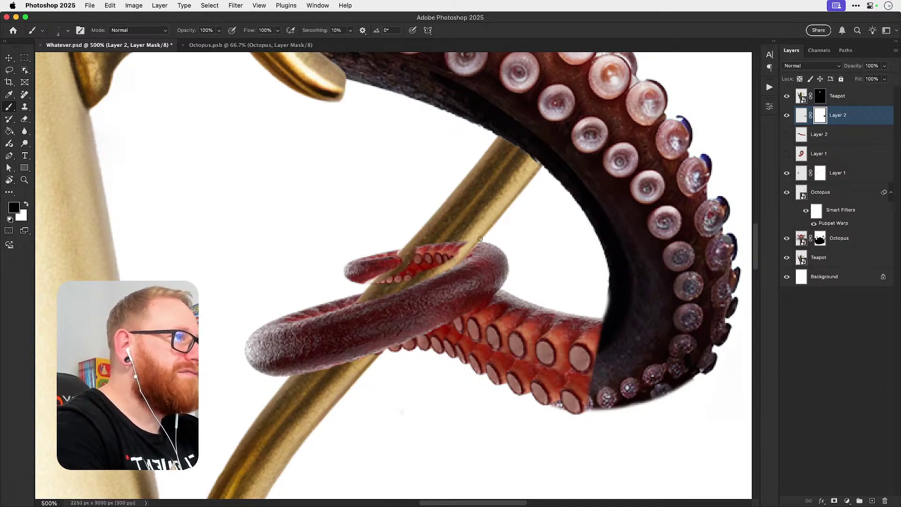
left_click_drag(480, 239, 468, 258)
Step: Mask out the remaining tentacle between the traced handle edges so the handle passes in front of the rear coil
key("x")
key("x")
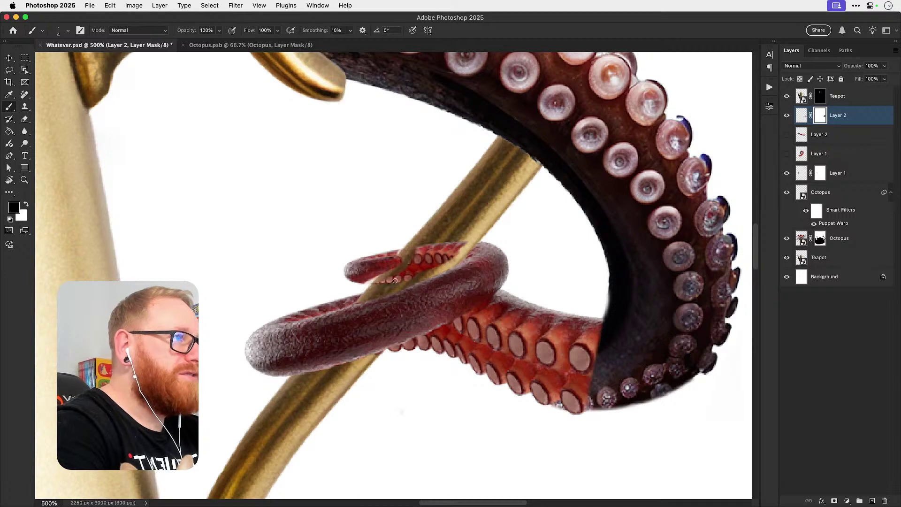
mouse_move(363, 283)
left_mouse_down()
mouse_move(442, 261)
mouse_move(468, 242)
mouse_move(441, 256)
mouse_move(448, 243)
mouse_move(426, 240)
left_mouse_up()
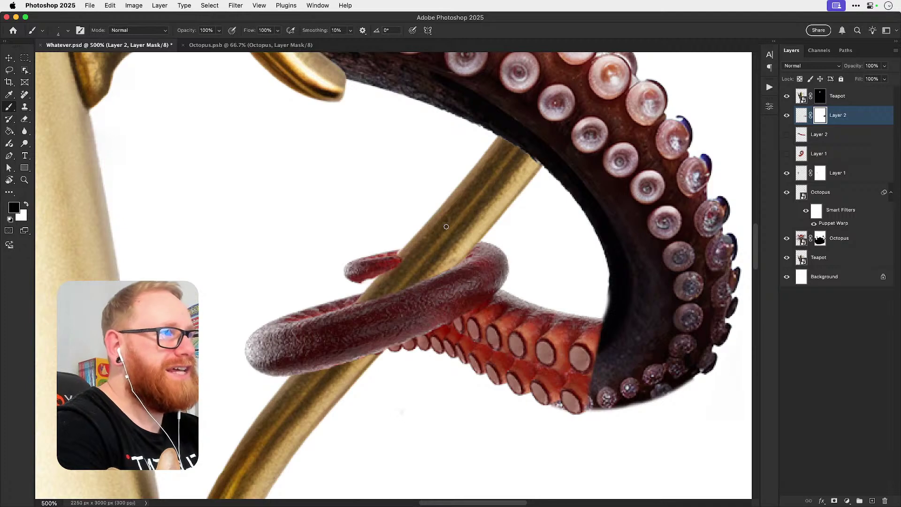
Step: Paint white on Layer 2's mask at the small tentacle tip beside the handle to restore it, and save the document
key("x")
left_click_drag(354, 285, 371, 279)
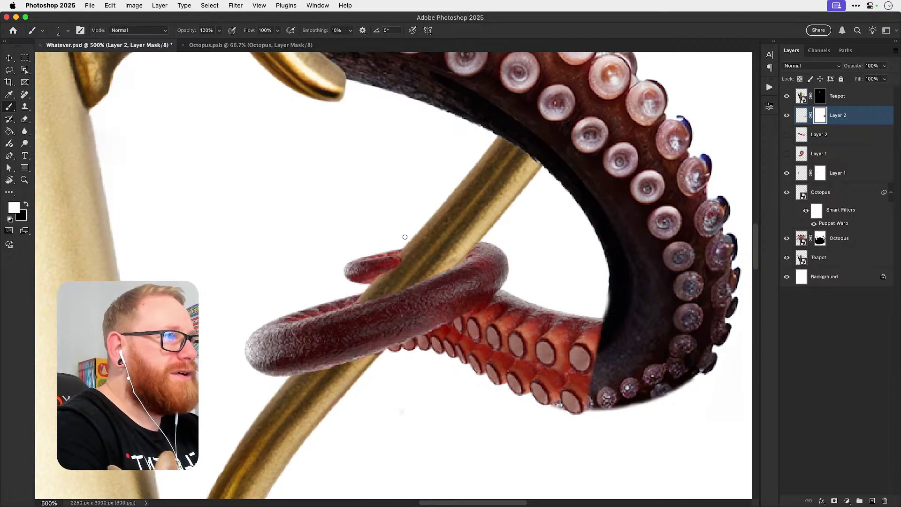
key("v")
scroll(432, 202, "down", 3, "alt")
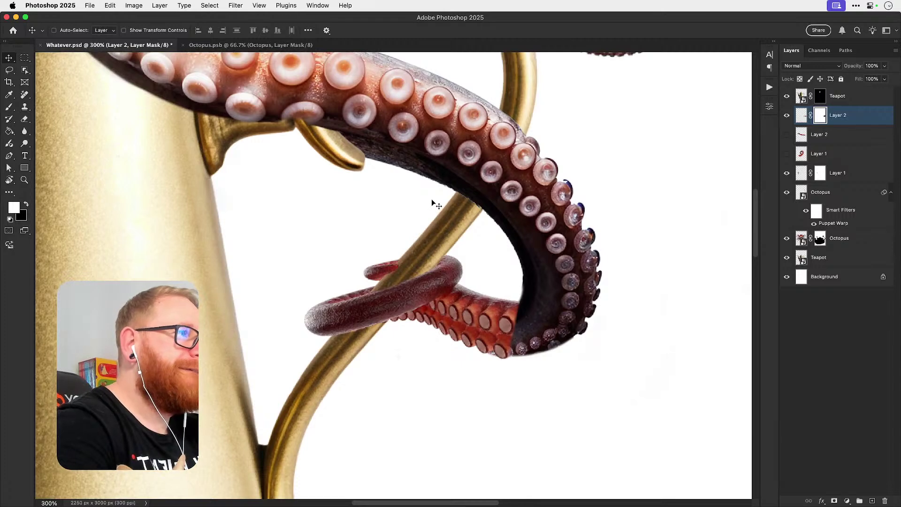
scroll(431, 201, "down", 2, "alt")
key("super+0")
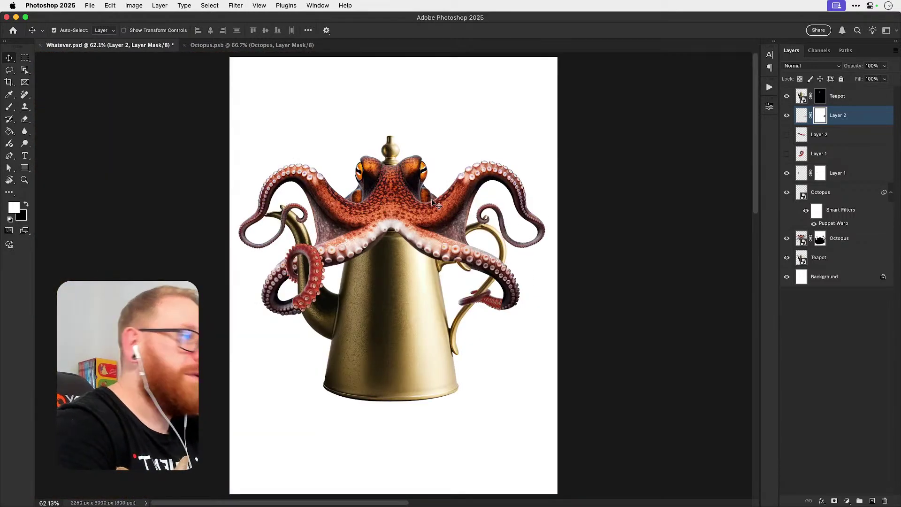
key("super+s")
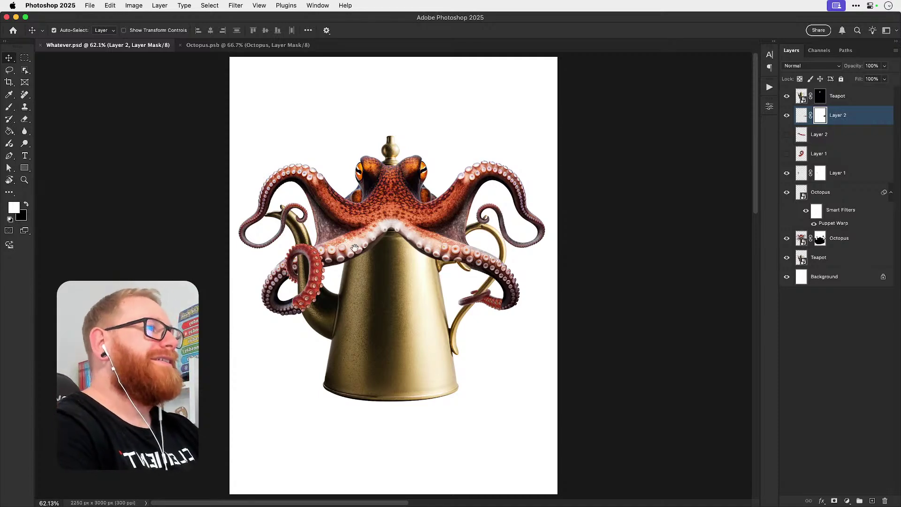
Step: Examine how the tentacles wrap around the spout and handle, from the whole teapot to close-ups of the spout
left_click_drag(347, 248, 375, 288)
left_click(298, 265, "super")
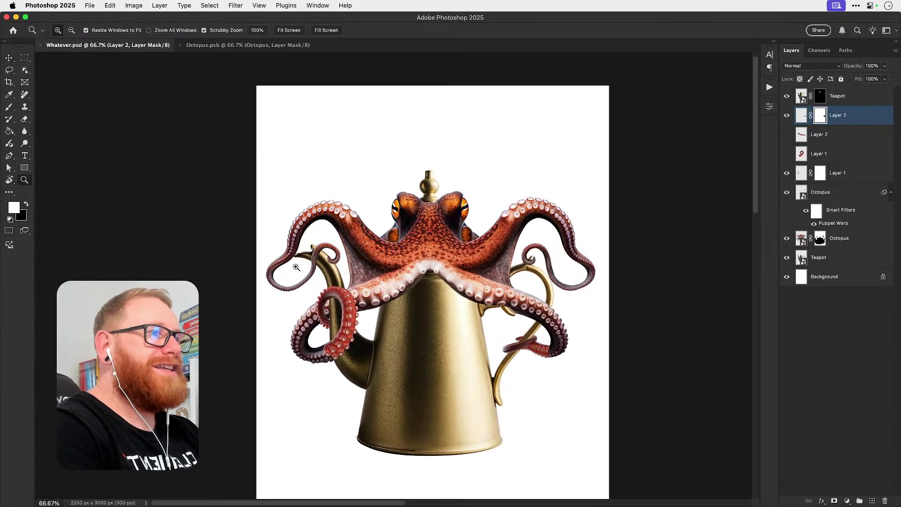
left_click(297, 264, "super")
scroll(293, 295, "down", 5)
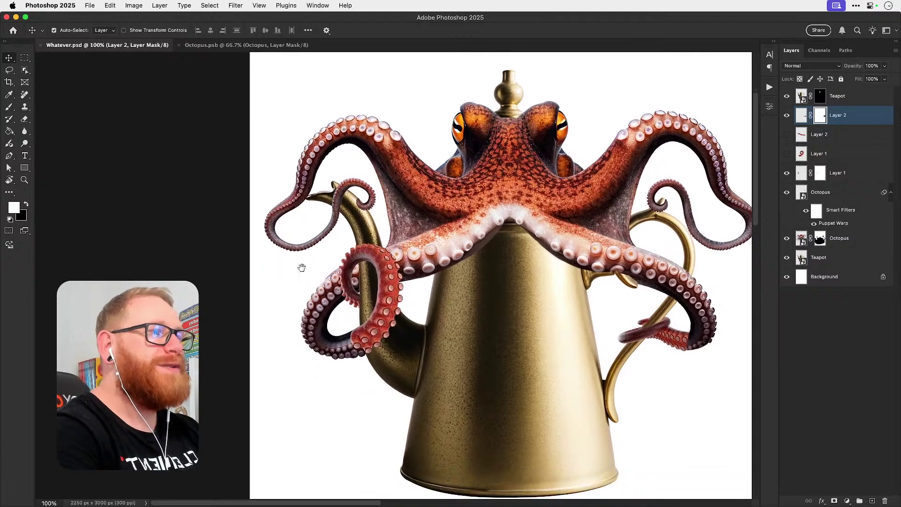
scroll(338, 278, "up", 2)
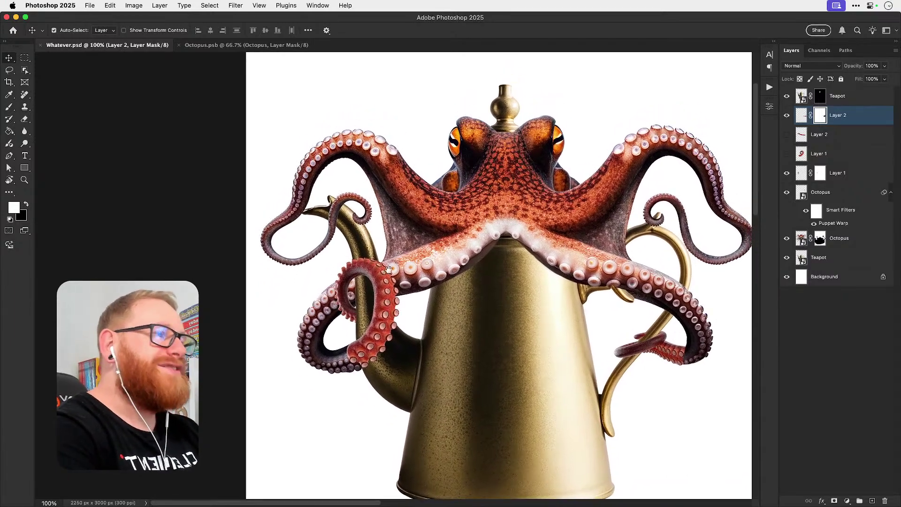
key("z")
left_click(367, 291)
key("v")
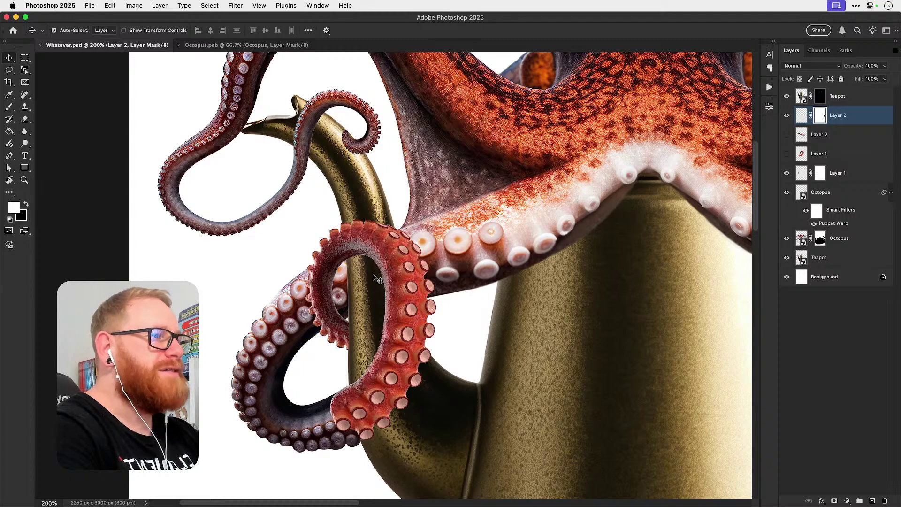
key("super+minus")
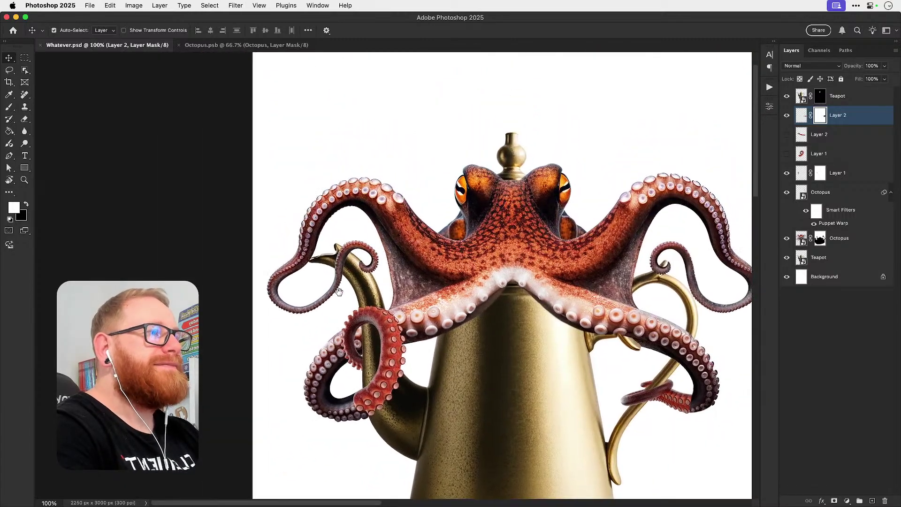
key("z")
left_click(336, 279)
key("v")
key("super+minus")
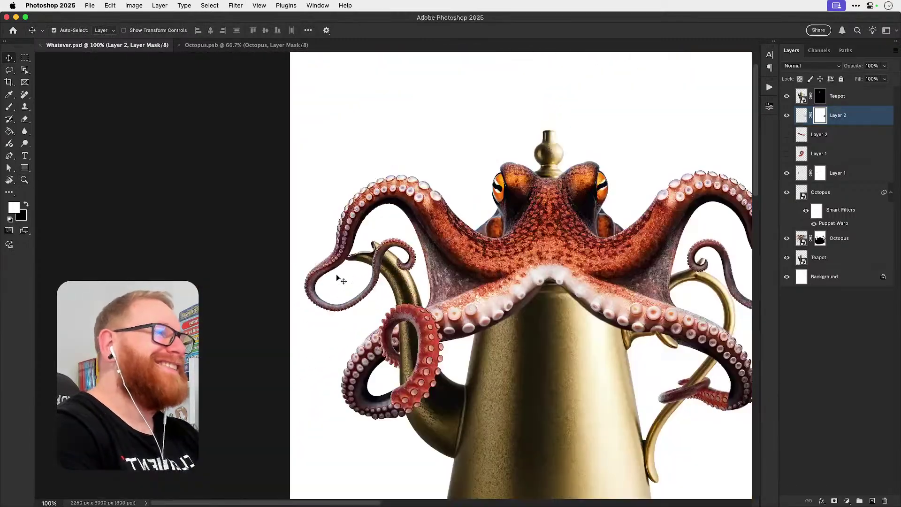
key("z")
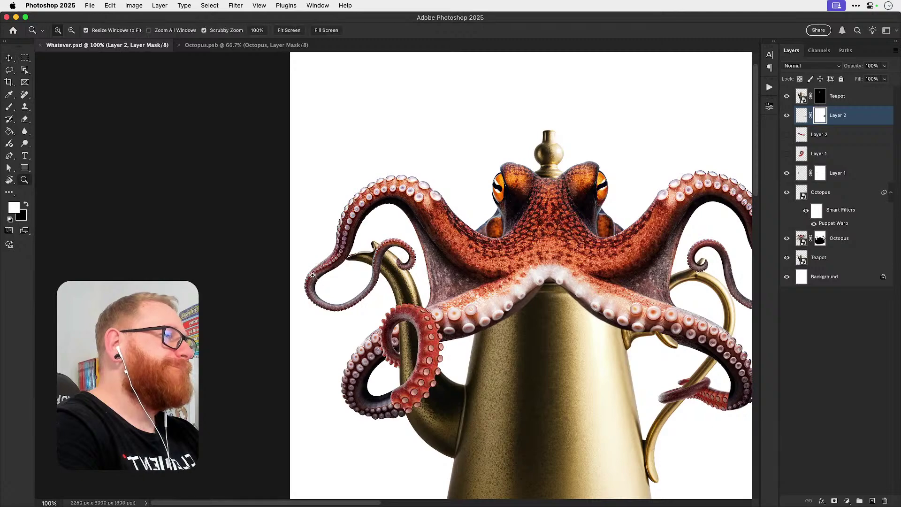
left_click(339, 256)
key("v")
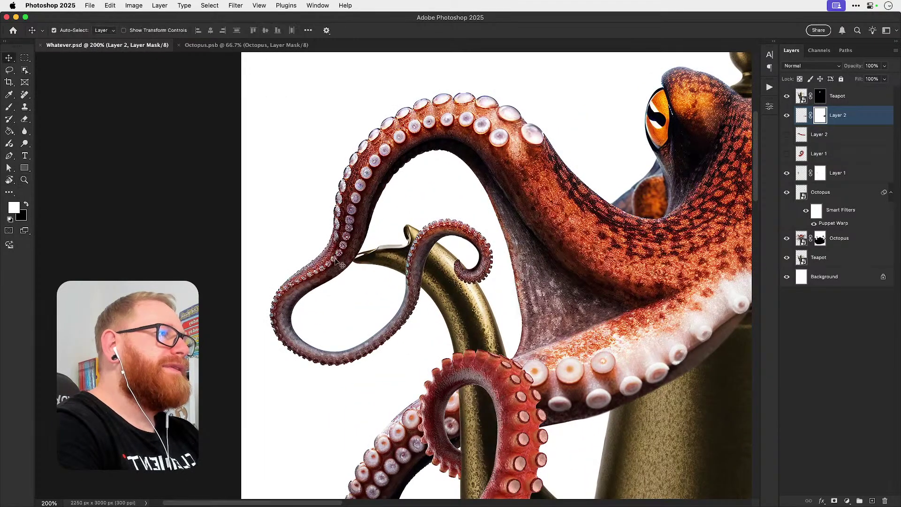
left_click_drag(338, 277, 319, 293)
Step: Select the masked Octopus layer, hide and show it to check what it contributes, and save the document
left_click(322, 272)
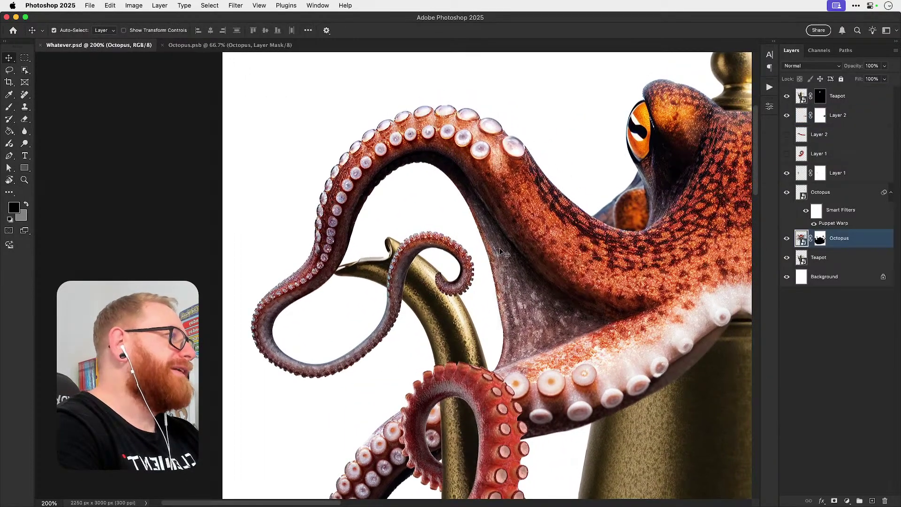
left_click(787, 239)
left_click(787, 239)
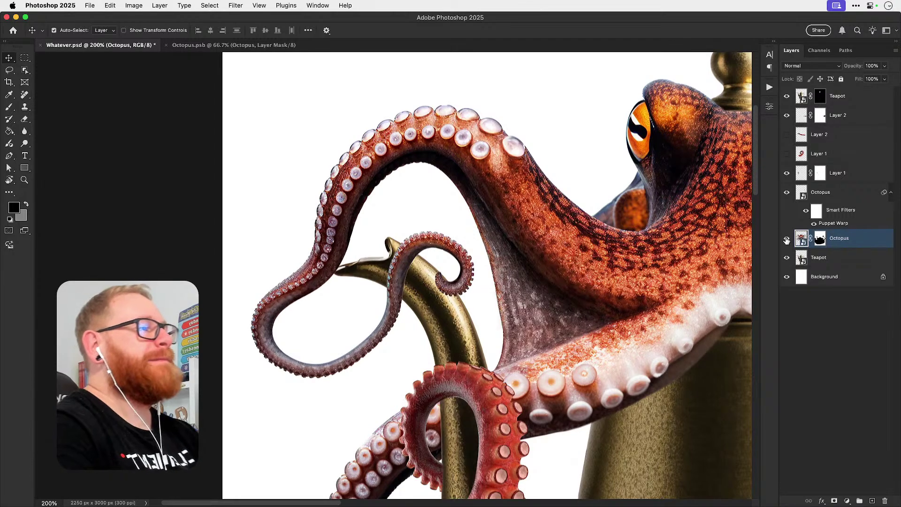
scroll(475, 319, "right", 3)
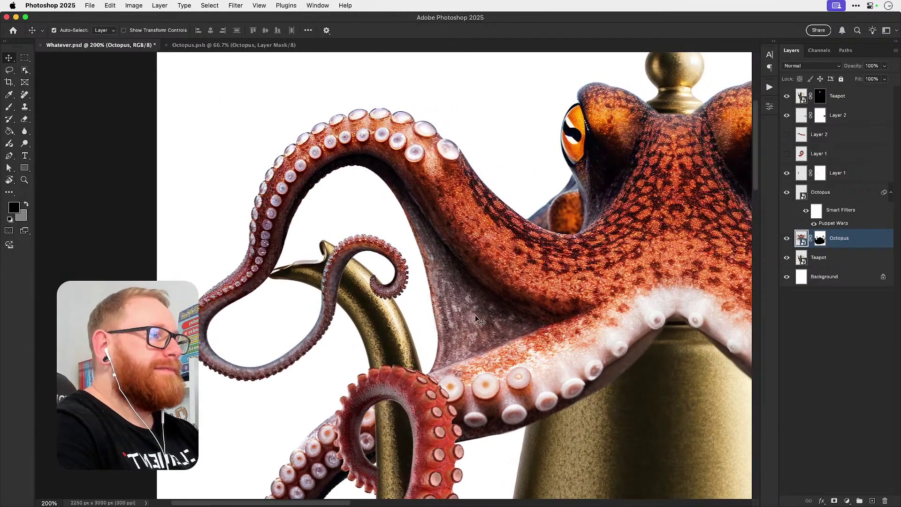
key("super+s")
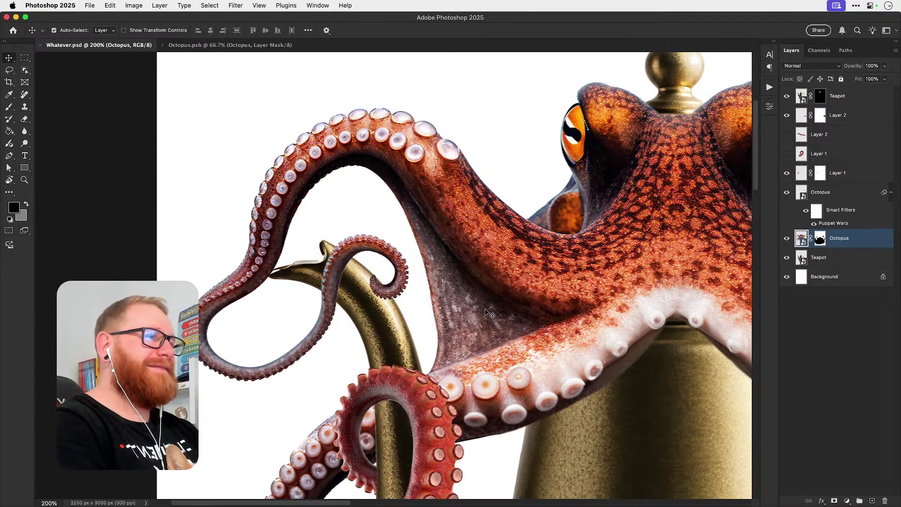
Step: Make the Octopus layer's mask active, toggle the layer's visibility to compare the spout area, and save the document
left_click(333, 321, "super")
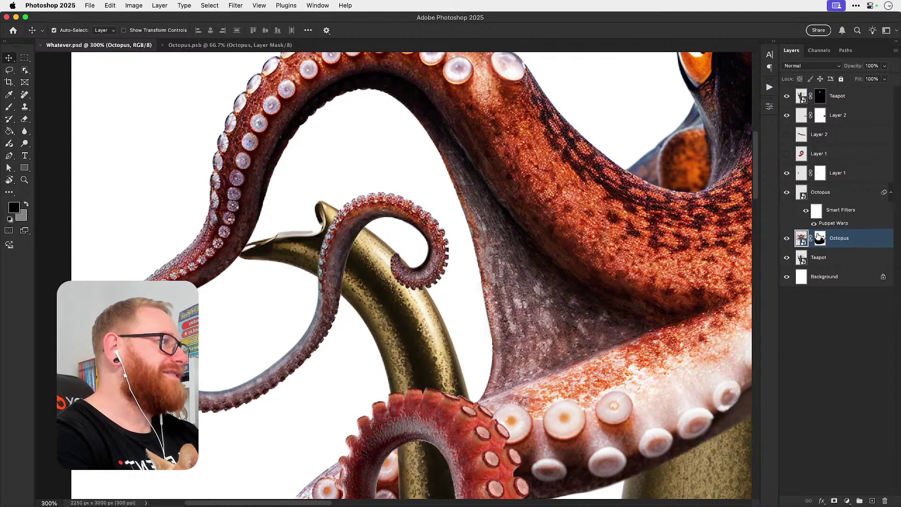
left_click(819, 238)
left_click(787, 238)
left_click(787, 239)
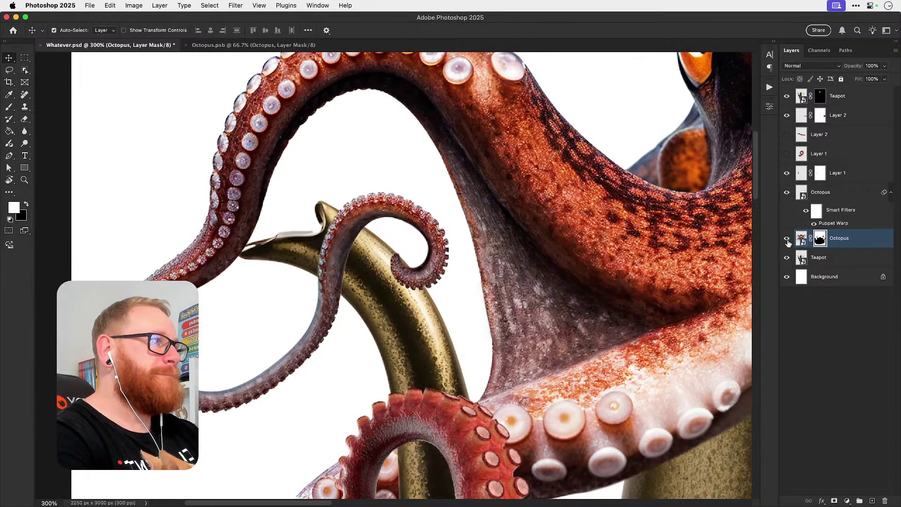
key("b")
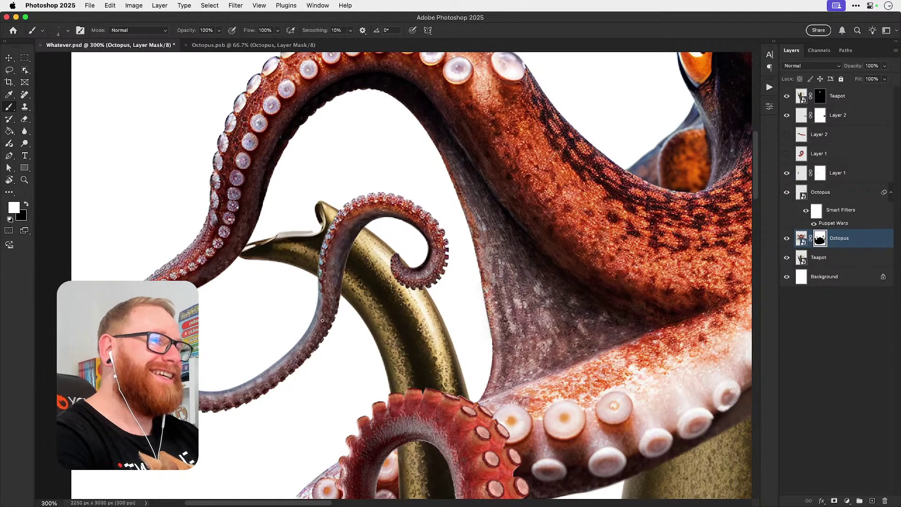
key("v")
key("super+s")
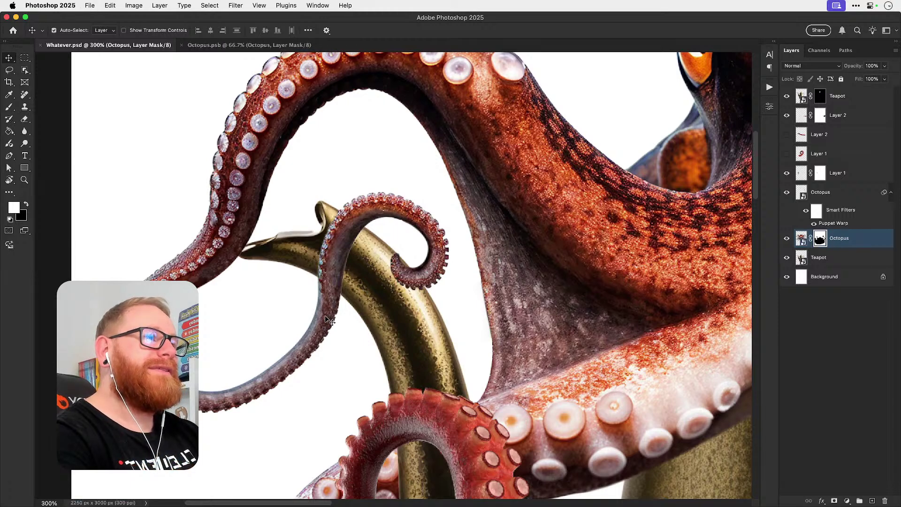
key("b")
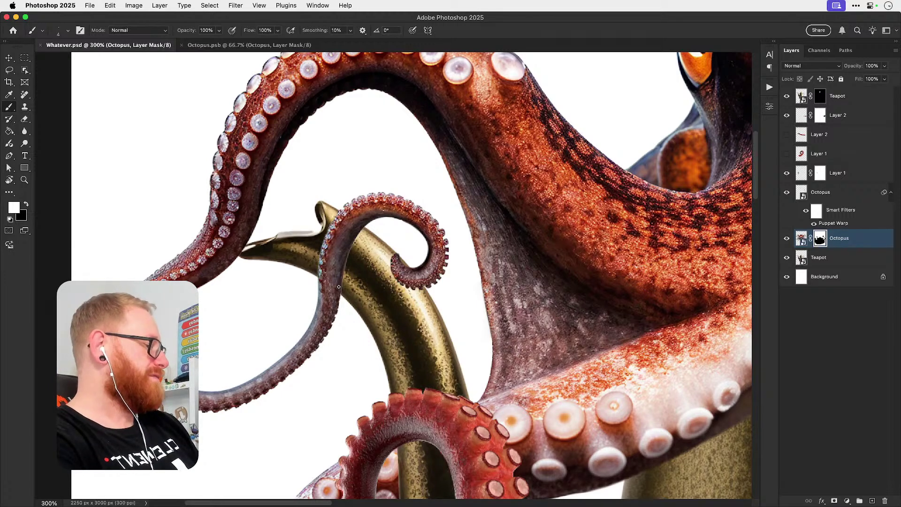
key("super+Tab")
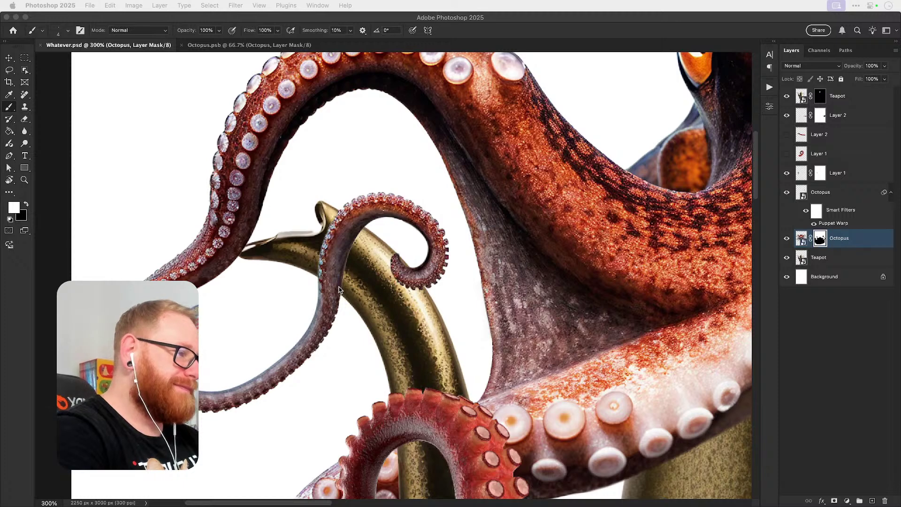
left_click(339, 288)
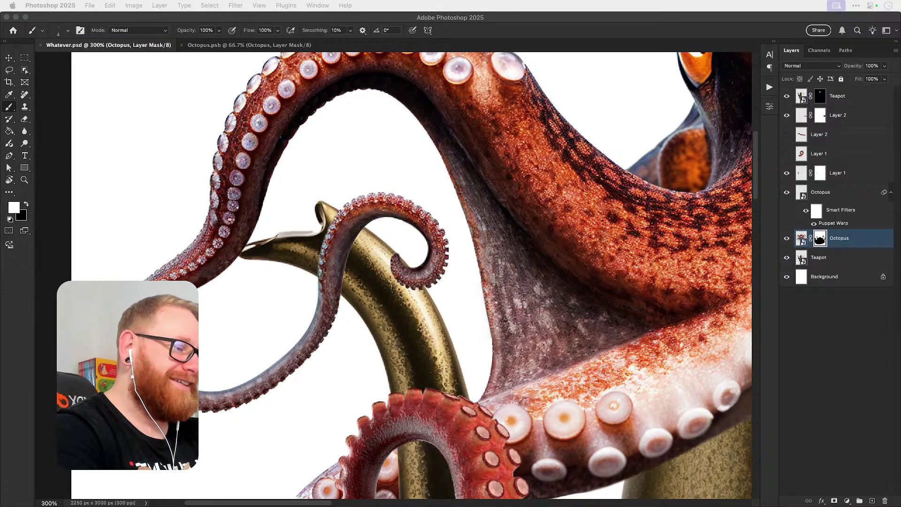
key("super+Tab")
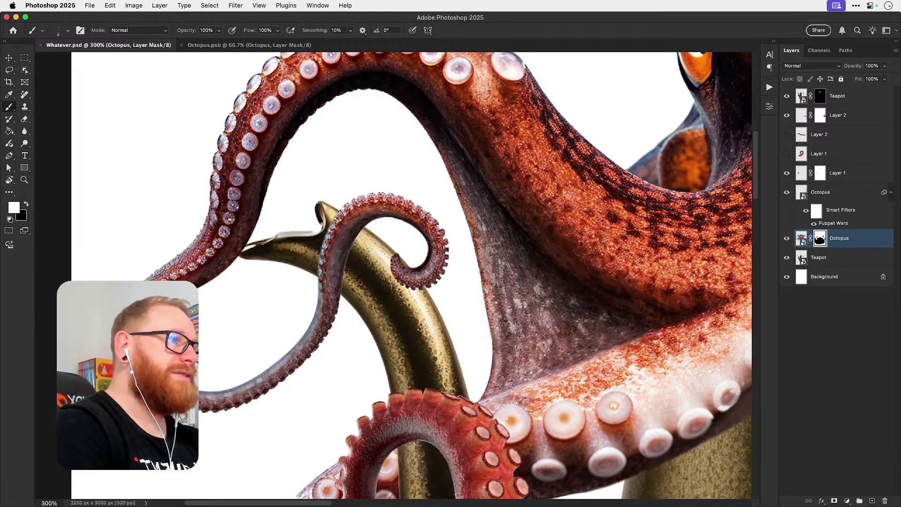
key("v")
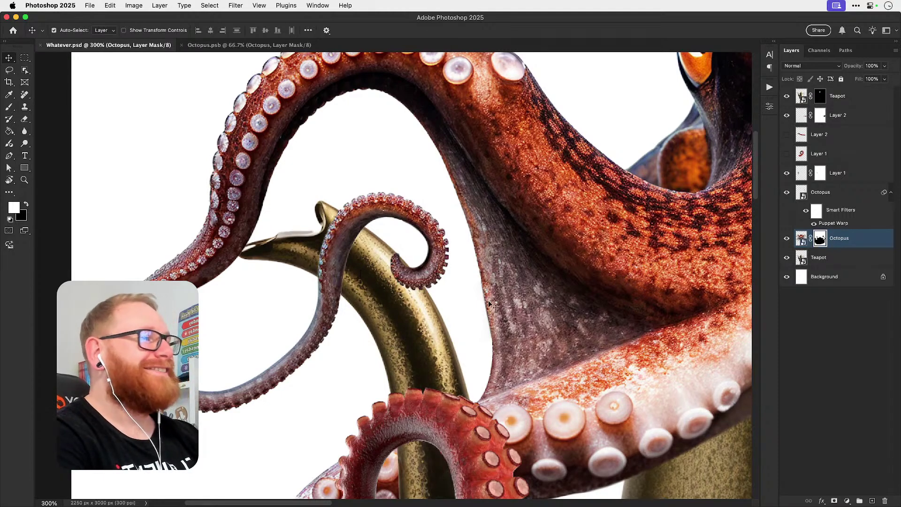
Step: Compare the composite with the masked Octopus layer hidden and shown, and switch from its mask to its image content
left_click(786, 239)
left_click(785, 238)
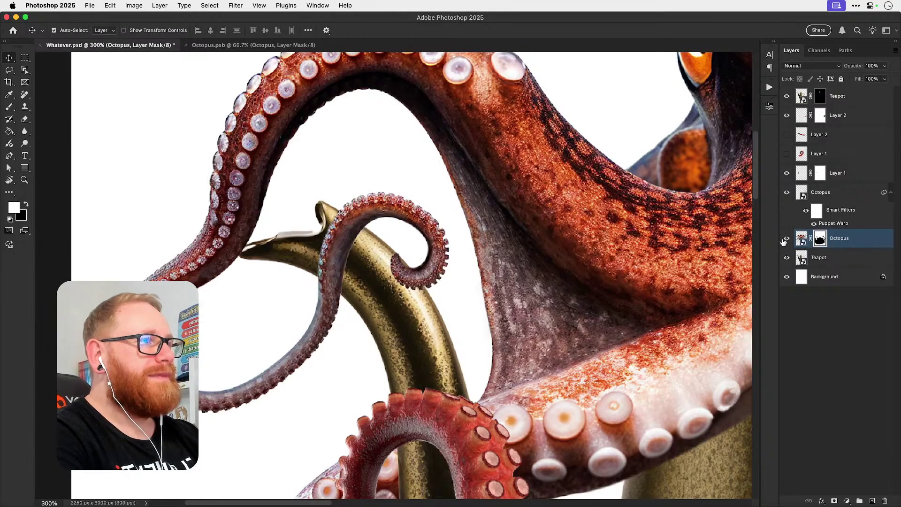
scroll(255, 352, "down", 2)
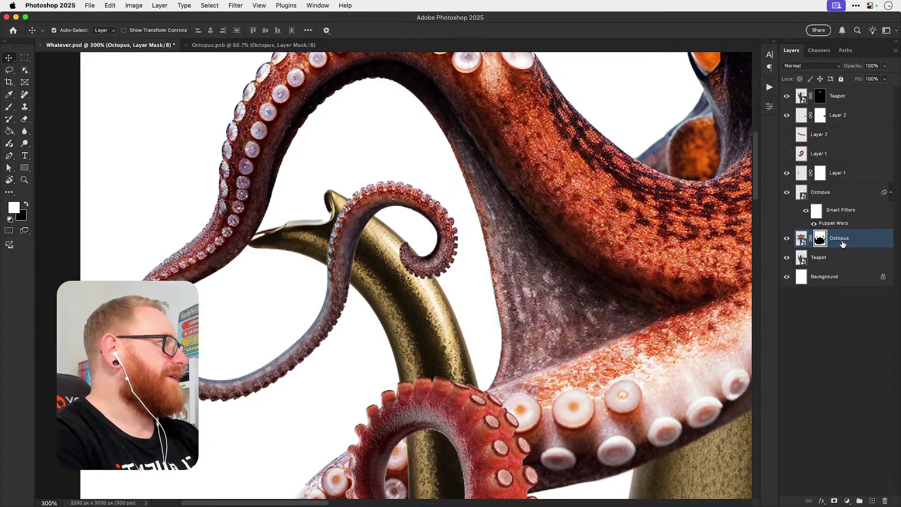
left_click(843, 244)
left_click_drag(620, 235, 574, 246)
key("super+minus")
key("super+minus")
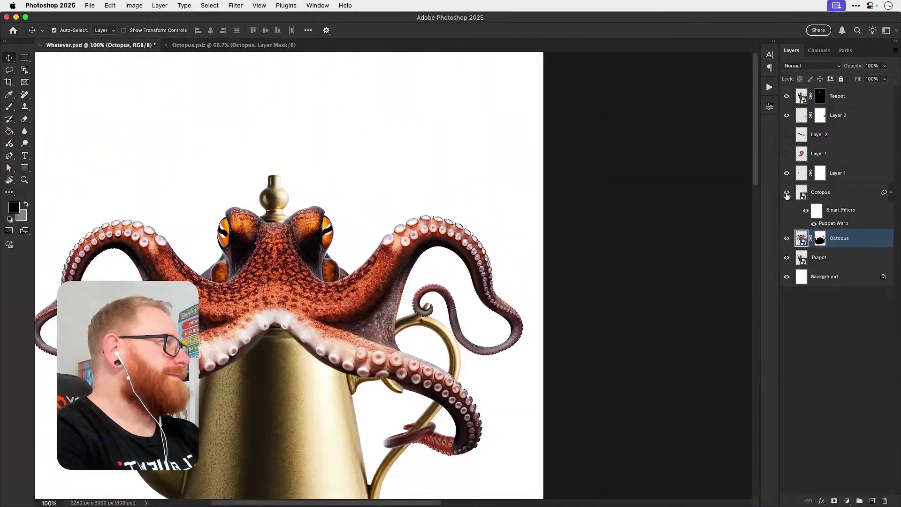
Step: Rename the Octopus layer carrying the Puppet Warp filter to "Sculpted Tentacle 1" and copy the new name
double_click(822, 192)
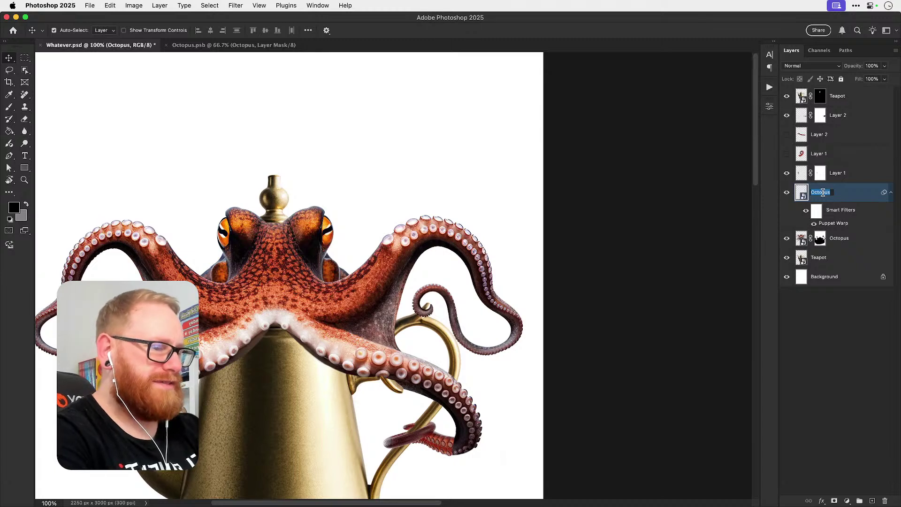
type("S")
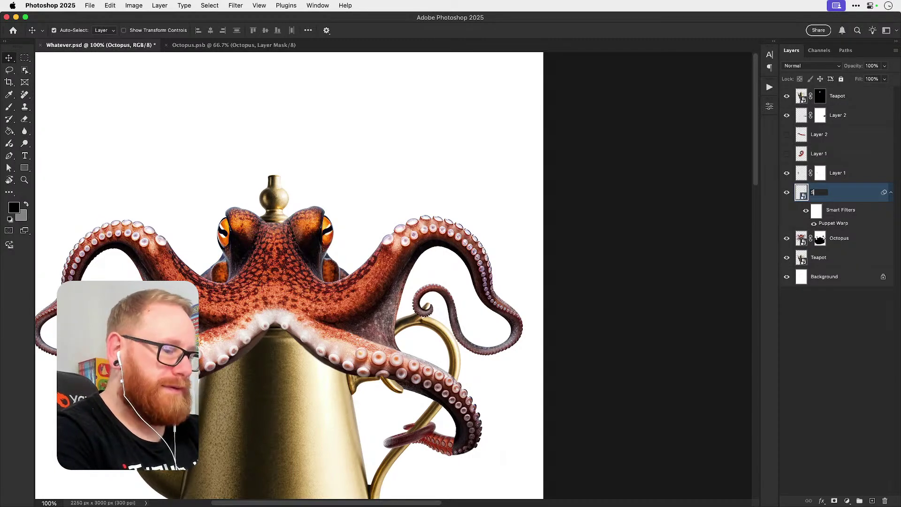
type("cul")
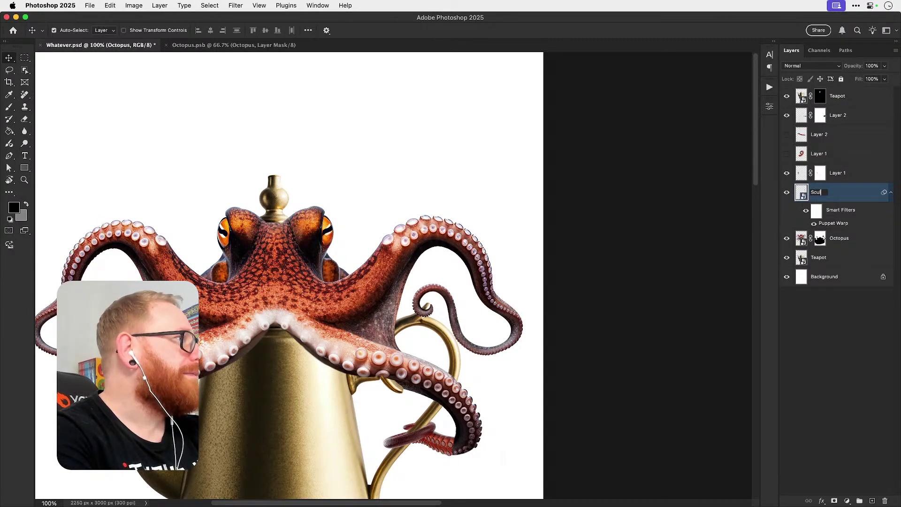
type("pted T")
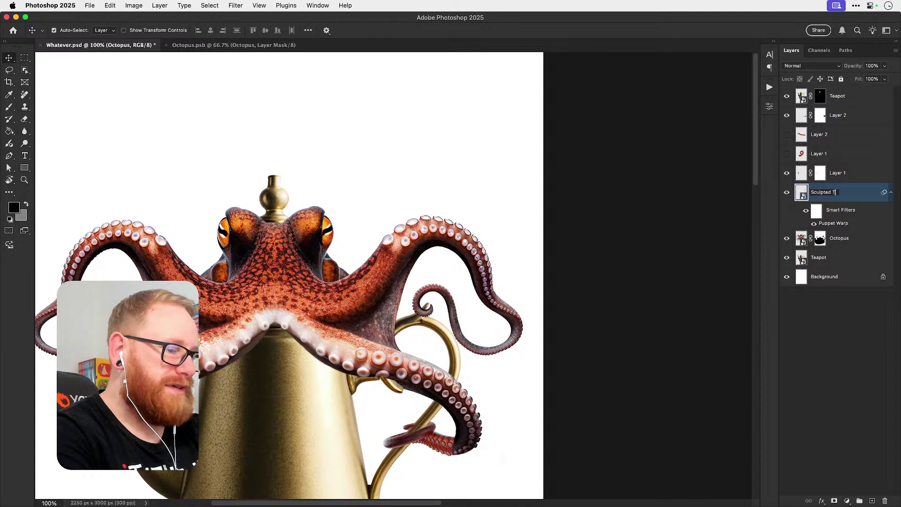
type("entac")
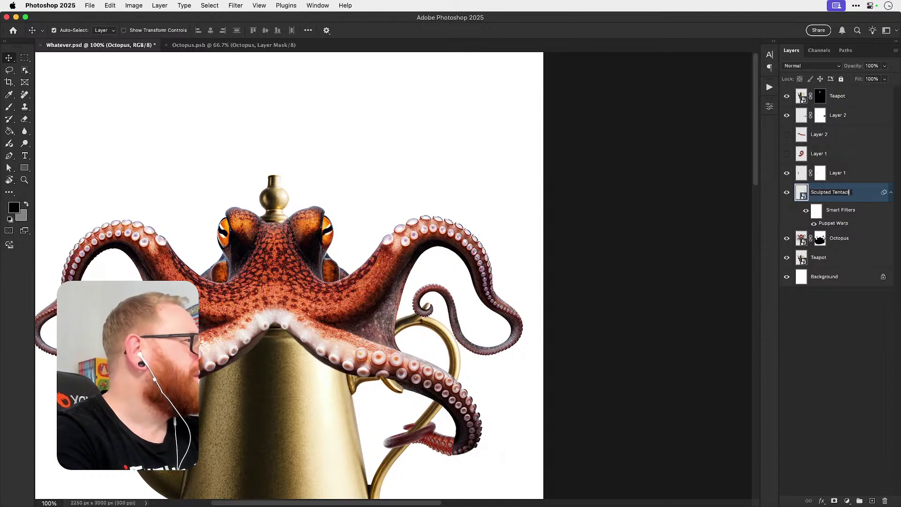
type("le 1")
key("super+a")
key("super+c")
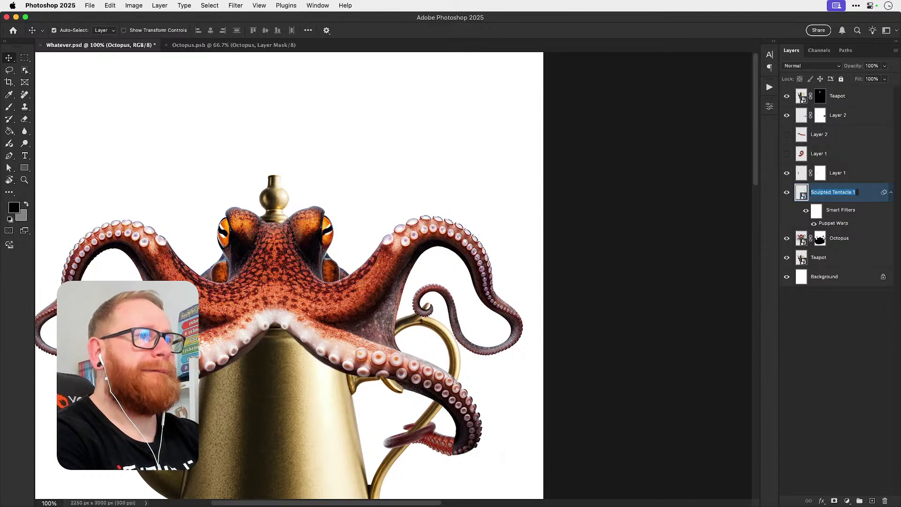
left_click(847, 241)
left_click(847, 241)
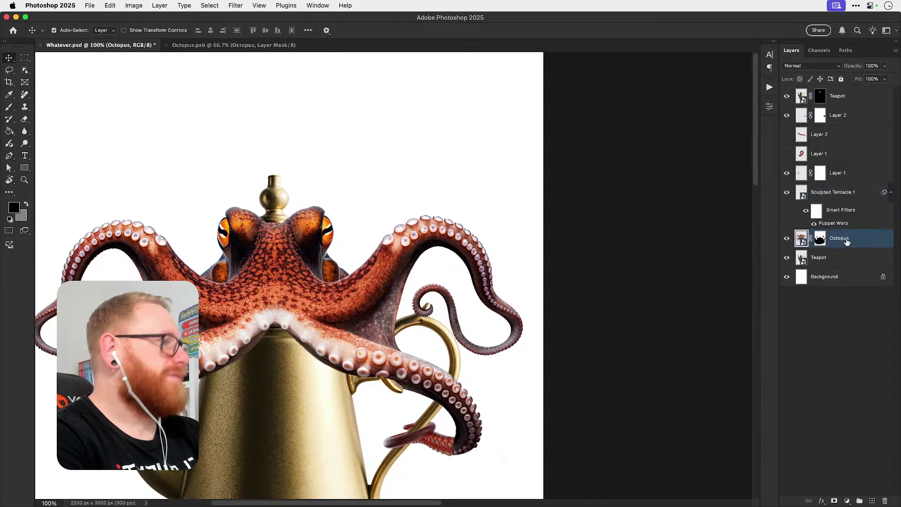
Step: Duplicate the masked Octopus layer and rename the copy "Sculpted Tentacle 2"
key("super+j")
double_click(839, 238)
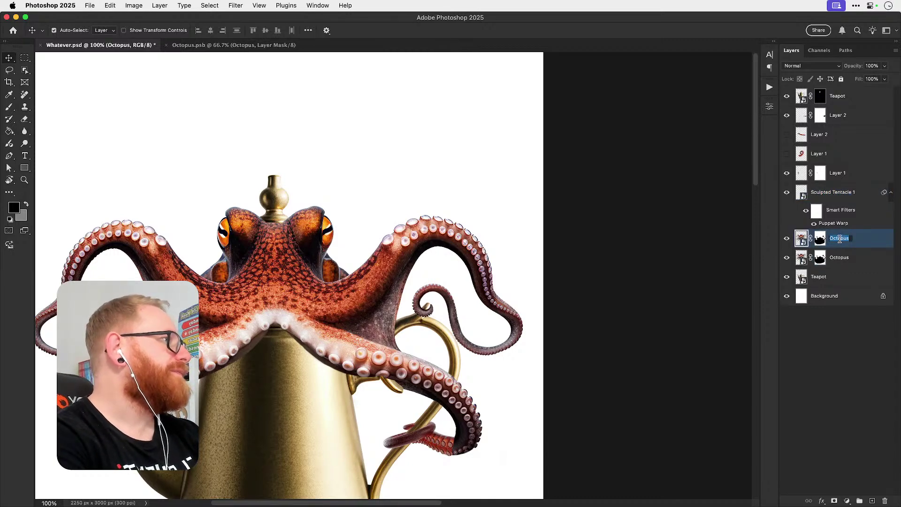
key("super+v")
key("BackSpace")
type("2")
key("Return")
Step: Convert the masked Sculpted Tentacle 2 layer to a smart object
left_click_drag(271, 317, 454, 271)
right_click(823, 241)
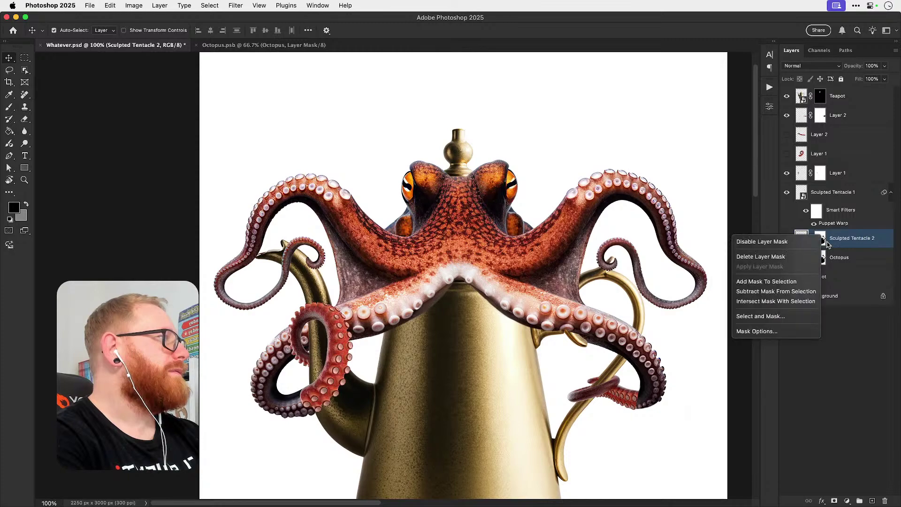
left_click(838, 241)
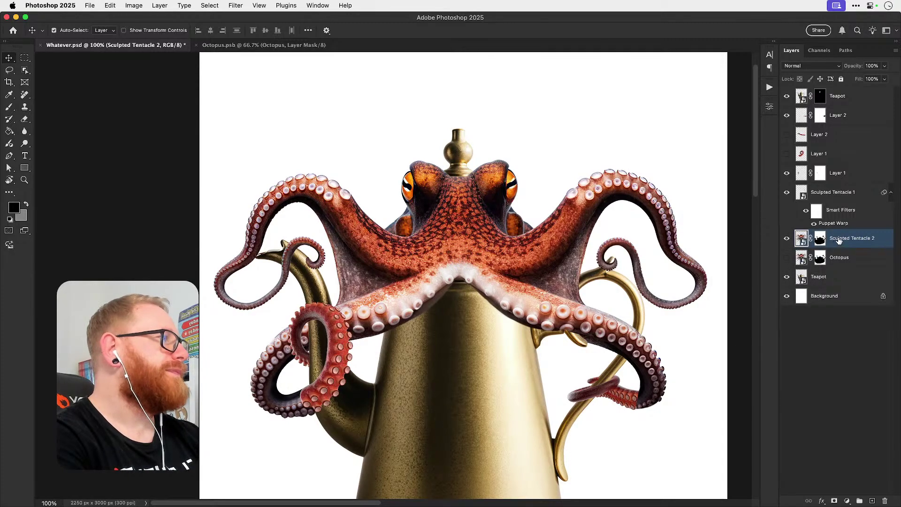
right_click(839, 241)
left_click(794, 364)
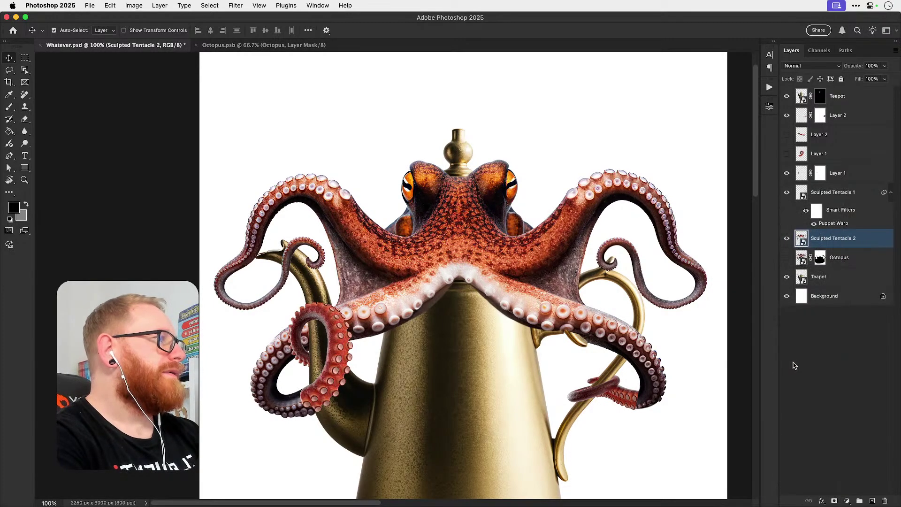
Step: Add a black, hide-all layer mask to the Sculpted Tentacle 2 layer
key("z")
left_click(262, 286)
left_click(261, 286)
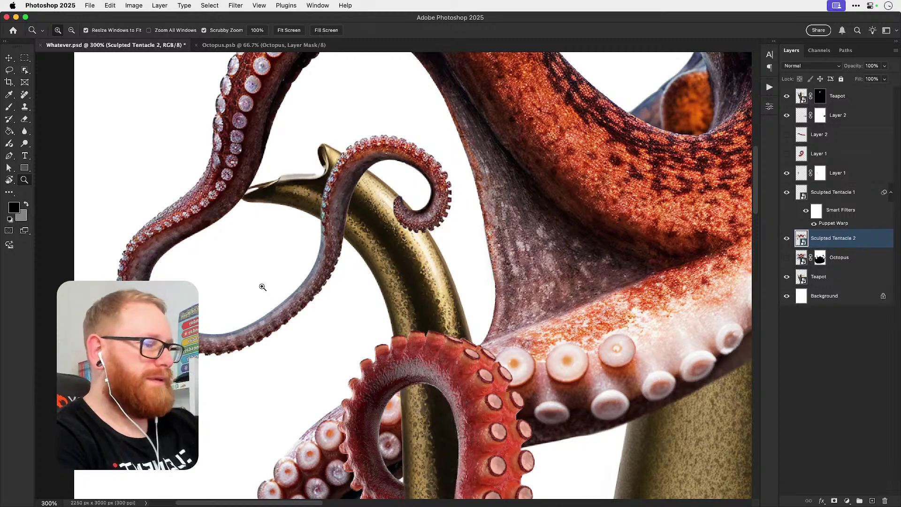
left_click(261, 286, "alt")
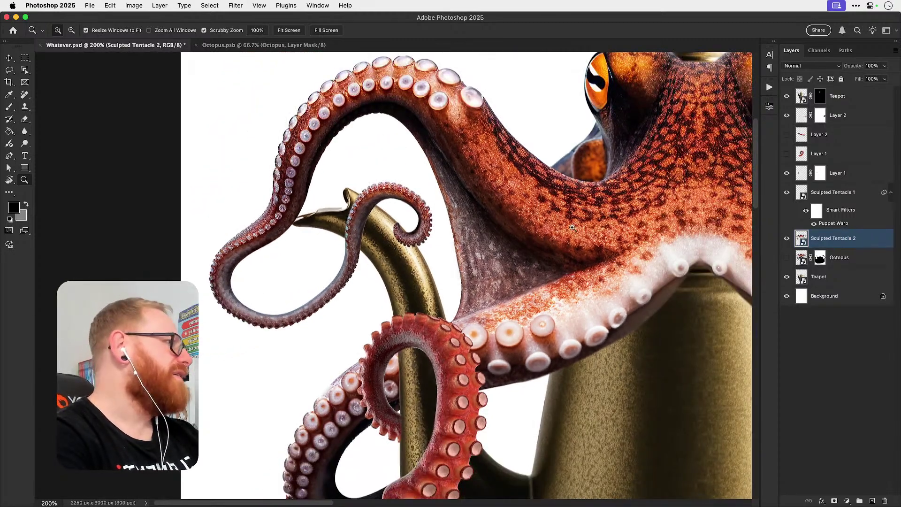
left_click(834, 501, "alt")
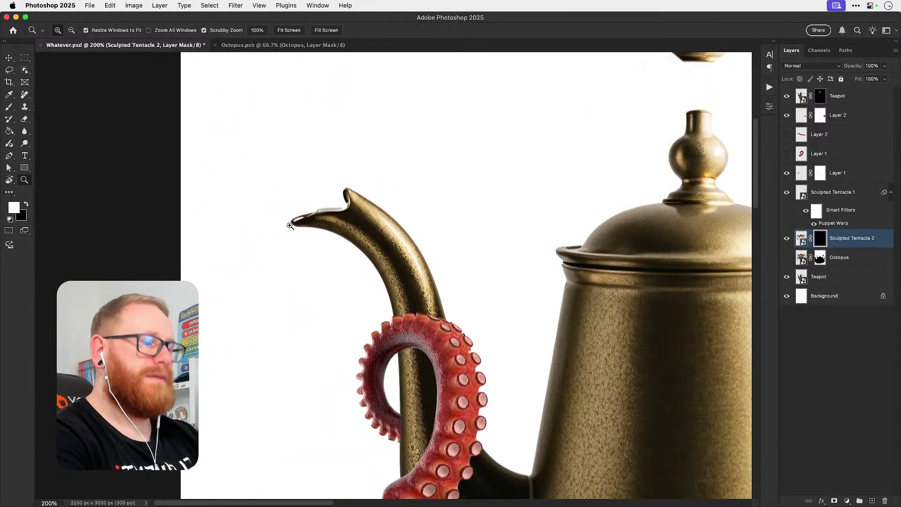
Step: Paint white on the Sculpted Tentacle 2 mask with an enlarged brush to reveal only the curling tentacle around the spout's tip
key("b")
left_click_drag(263, 166, 343, 203)
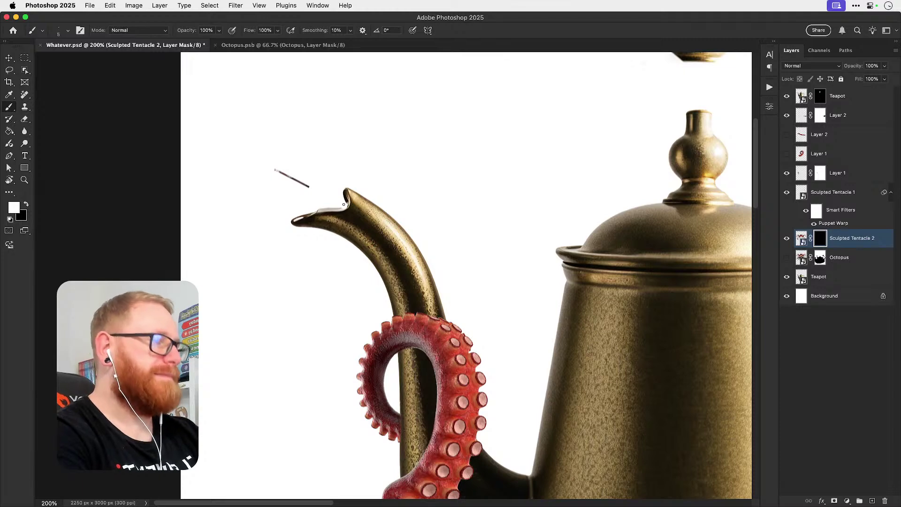
key("bracketright")
key("bracketright")
key("bracketright")
mouse_move(289, 189)
left_mouse_down()
mouse_move(280, 177)
mouse_move(298, 197)
mouse_move(277, 215)
mouse_move(270, 209)
mouse_move(269, 242)
mouse_move(239, 264)
mouse_move(219, 264)
mouse_move(225, 296)
mouse_move(215, 265)
mouse_move(219, 251)
mouse_move(227, 305)
mouse_move(254, 286)
mouse_move(264, 337)
mouse_move(307, 297)
mouse_move(314, 310)
mouse_move(281, 330)
mouse_move(373, 229)
mouse_move(341, 225)
left_mouse_up()
key("bracketright")
key("bracketright")
mouse_move(389, 170)
left_mouse_down()
mouse_move(388, 224)
mouse_move(429, 192)
mouse_move(407, 259)
mouse_move(397, 222)
left_mouse_up()
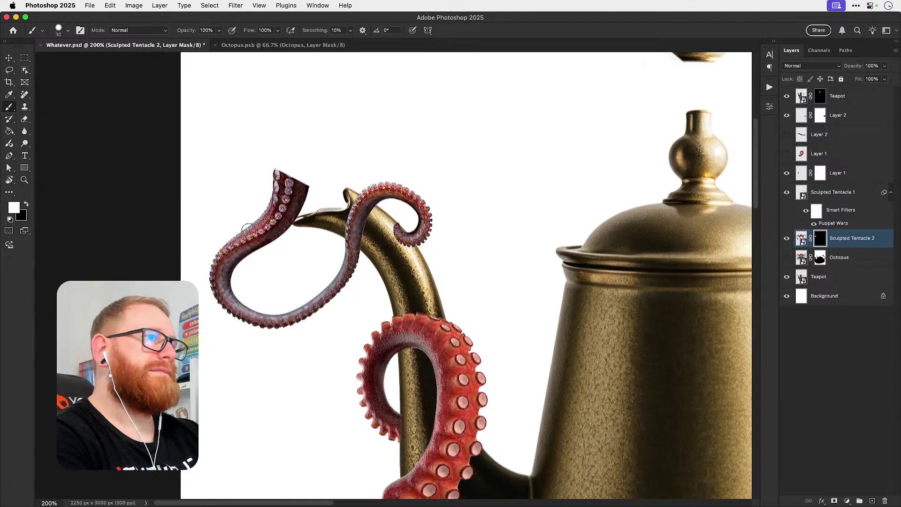
left_click_drag(370, 272, 352, 299)
Step: Convert the newly masked Sculpted Tentacle 2 layer to a smart object again
key("v")
left_click(846, 243)
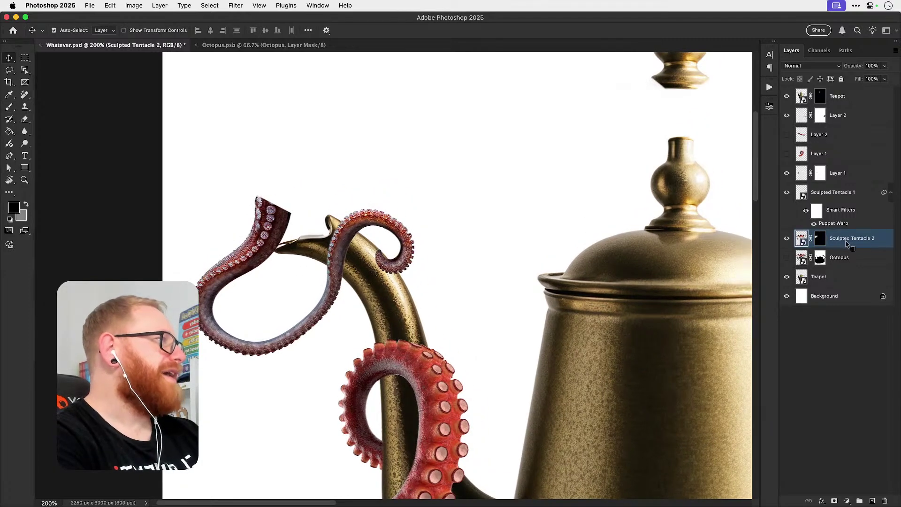
right_click(846, 244)
left_click(788, 366)
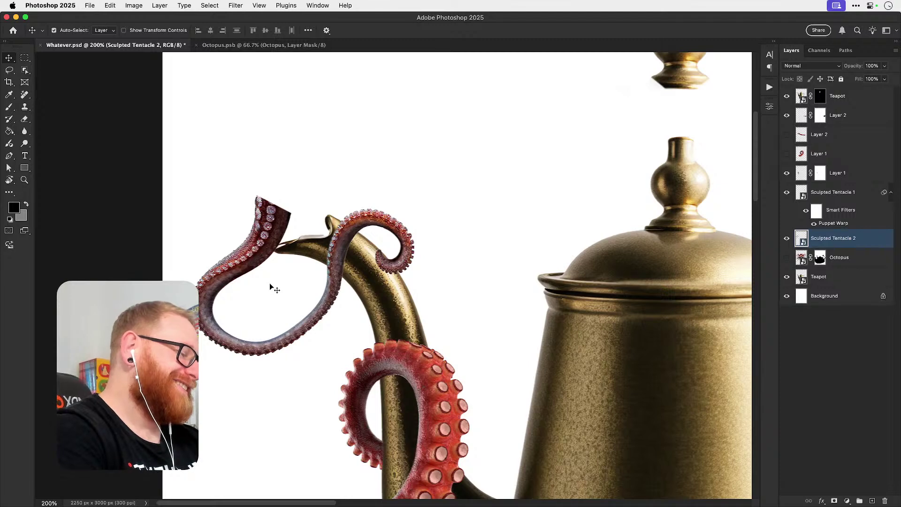
Step: Open the Liquify filter on the Sculpted Tentacle 2 smart object with the isolated tentacle in close view
left_click(253, 241, "super")
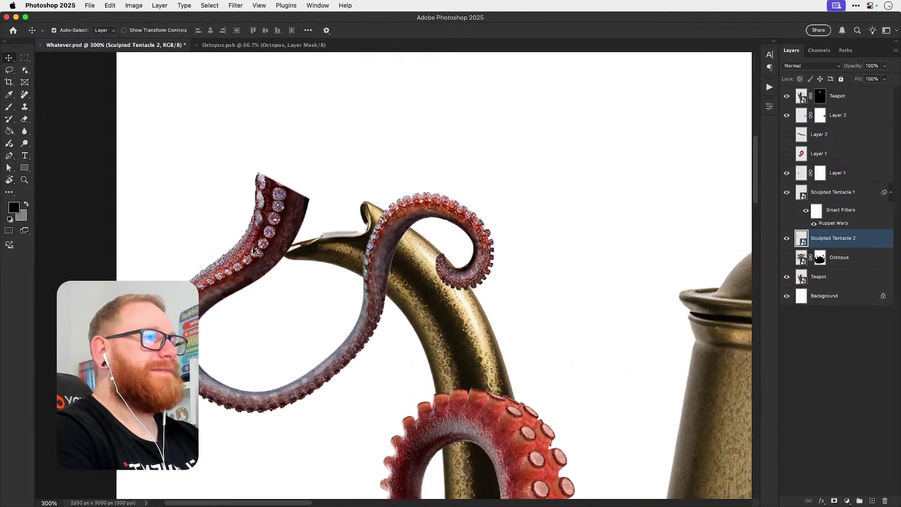
left_click_drag(247, 294, 288, 293)
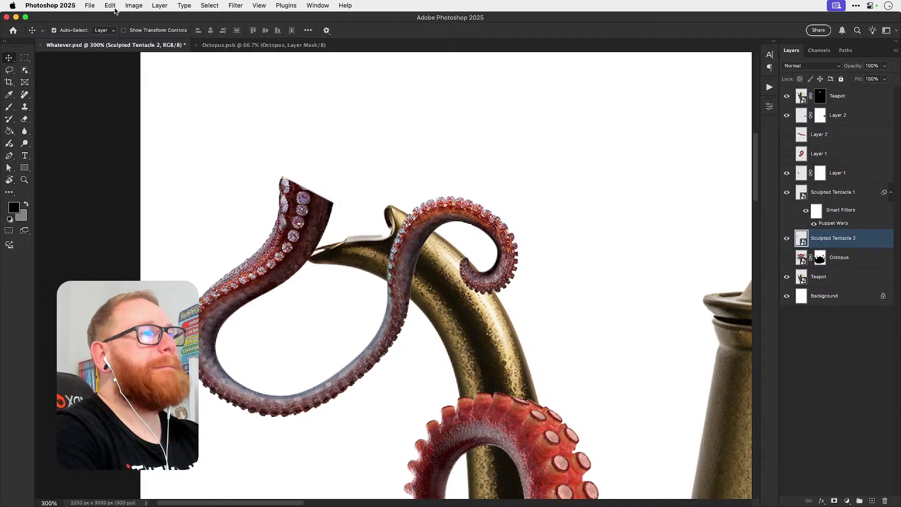
left_click(235, 5)
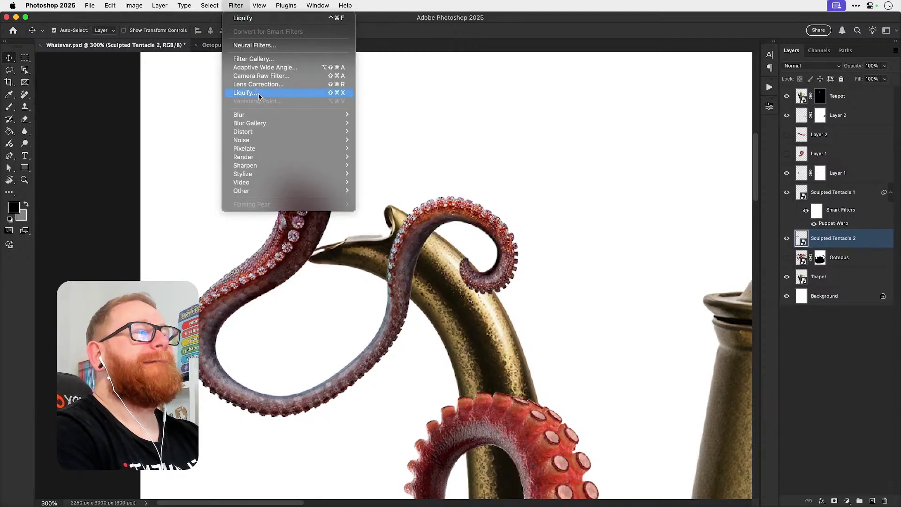
left_click(258, 93)
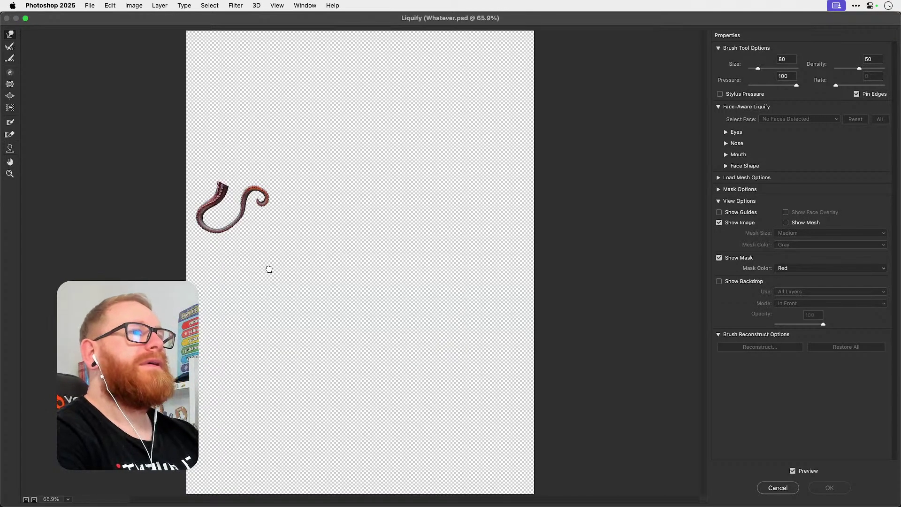
key("super+plus")
key("super+plus")
key("space")
left_click_drag(274, 243, 531, 317)
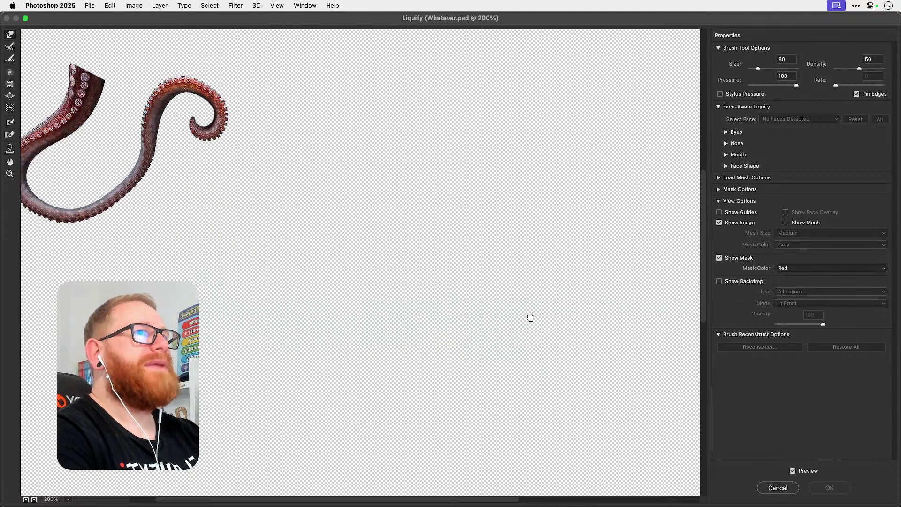
left_click_drag(335, 253, 433, 285)
key("super+plus")
left_click_drag(289, 228, 460, 260)
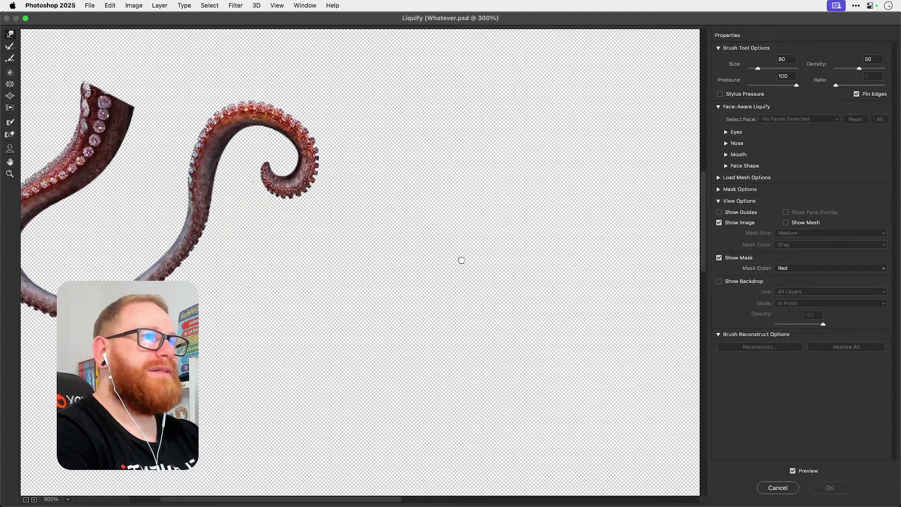
left_click_drag(370, 258, 371, 264)
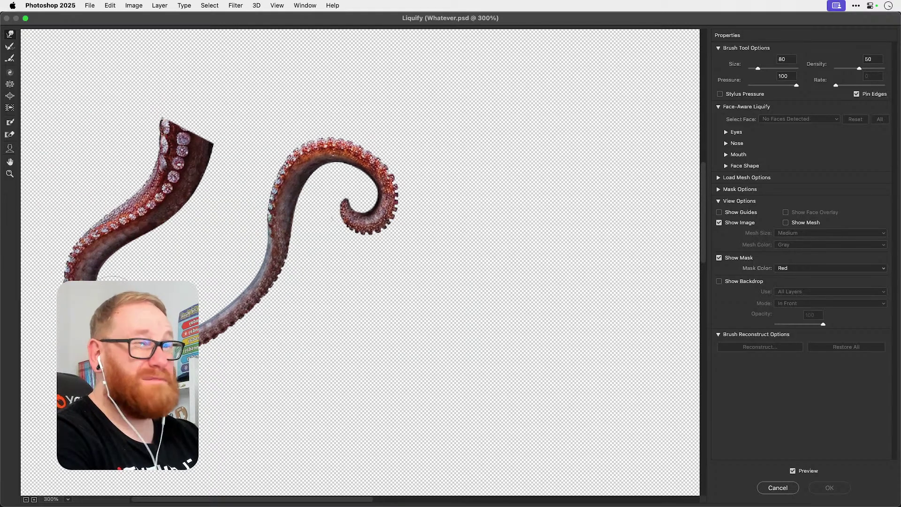
Step: Push the outer edge of the tentacle's upper curl inward with a size 125 Forward Warp brush and apply Liquify
left_click(277, 225)
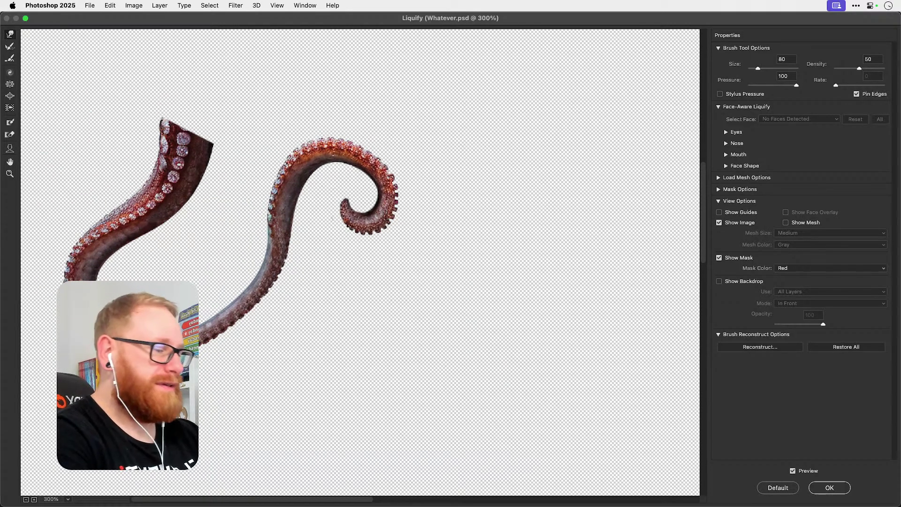
key("super+z")
key("bracketright")
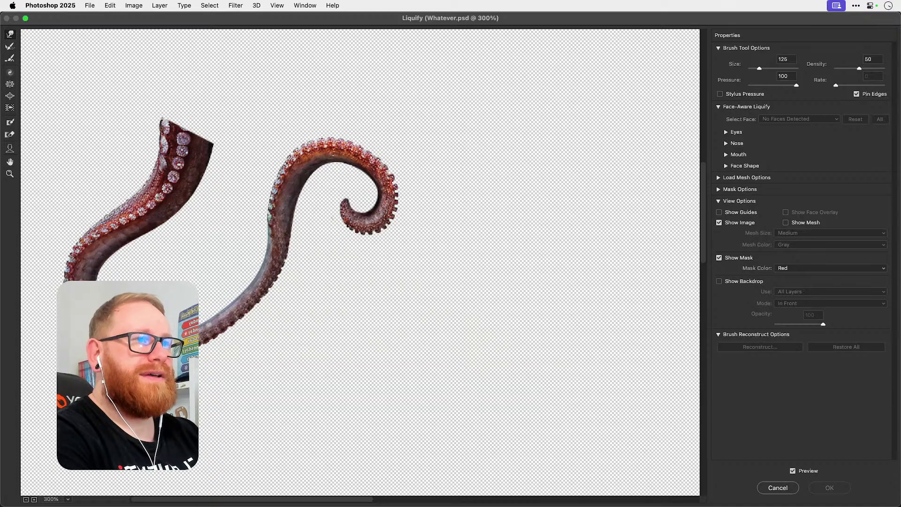
left_click(281, 221)
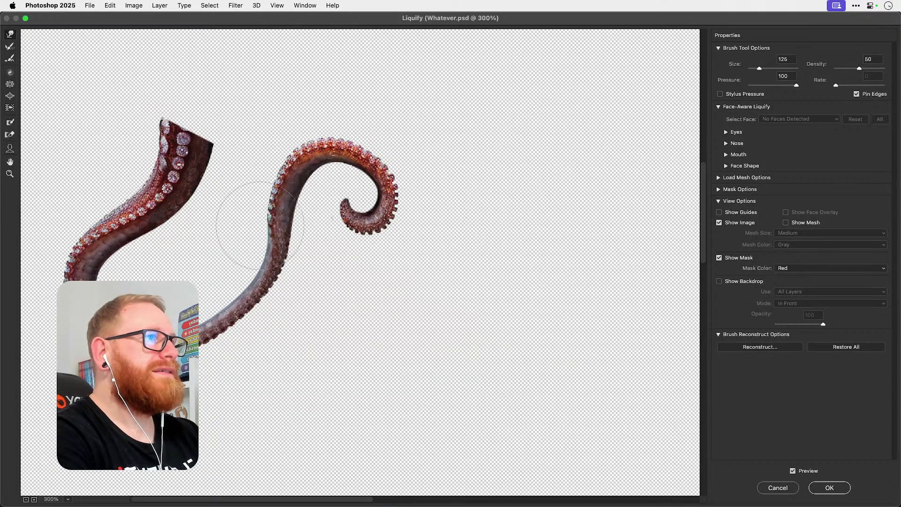
left_click_drag(267, 178, 276, 174)
left_click_drag(300, 147, 317, 152)
left_click_drag(269, 168, 273, 170)
left_click_drag(255, 200, 257, 208)
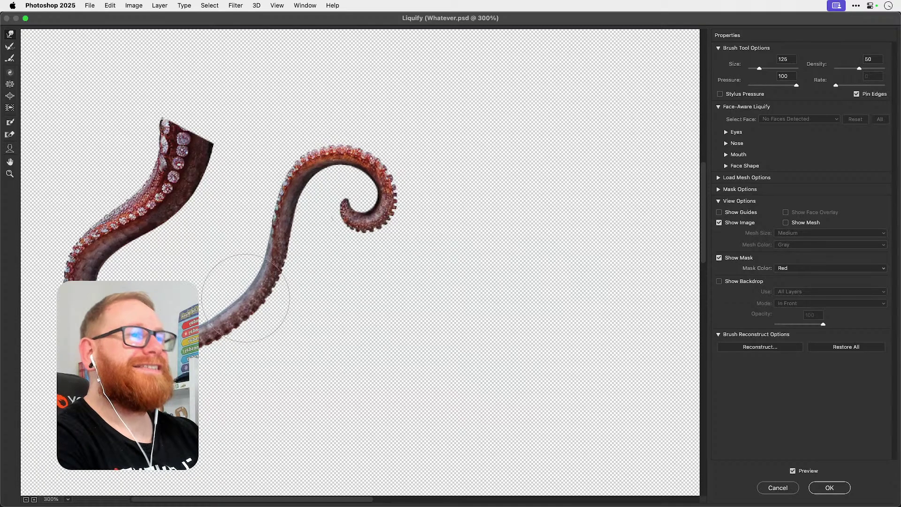
left_click(817, 486)
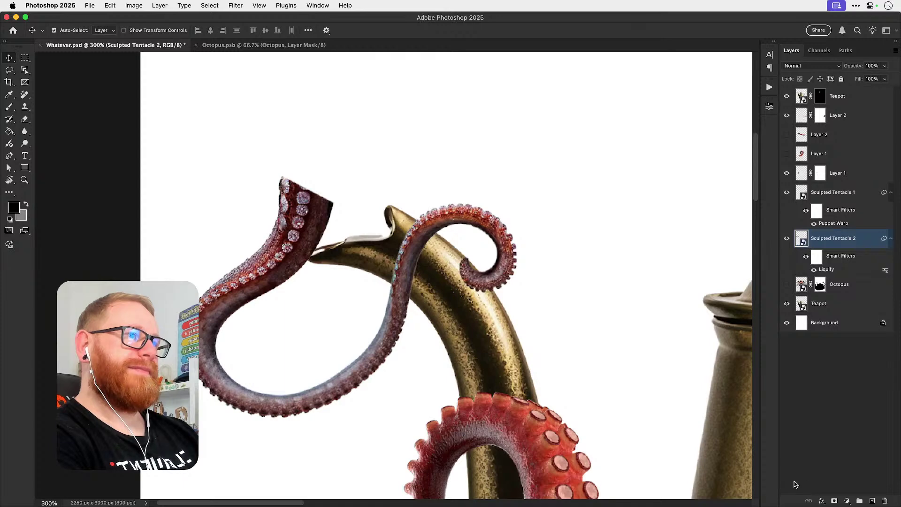
Step: Undo and redo the Liquify edit to compare the tentacle's shape, close up and in the whole composite
key("super+z")
key("super+shift+z")
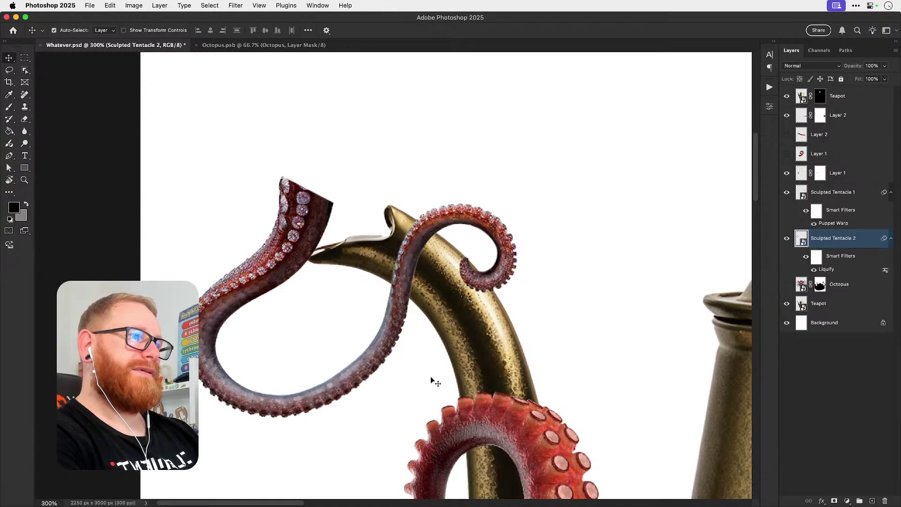
key("super+minus")
key("super+minus")
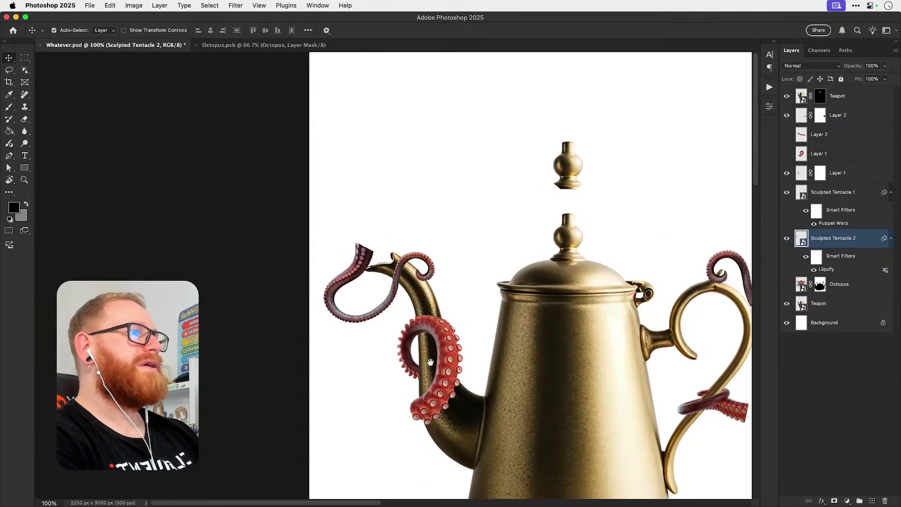
left_click_drag(431, 381, 380, 389)
key("z")
left_click(341, 297)
key("v")
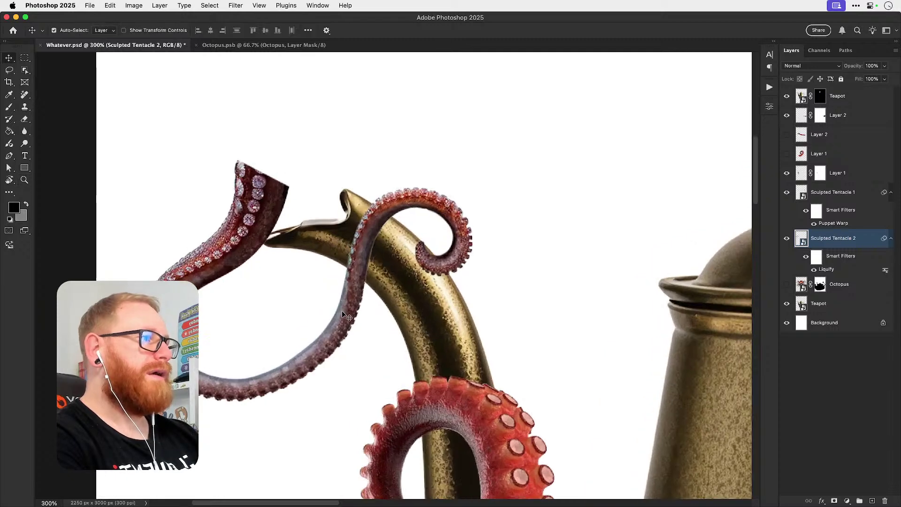
key("super+0")
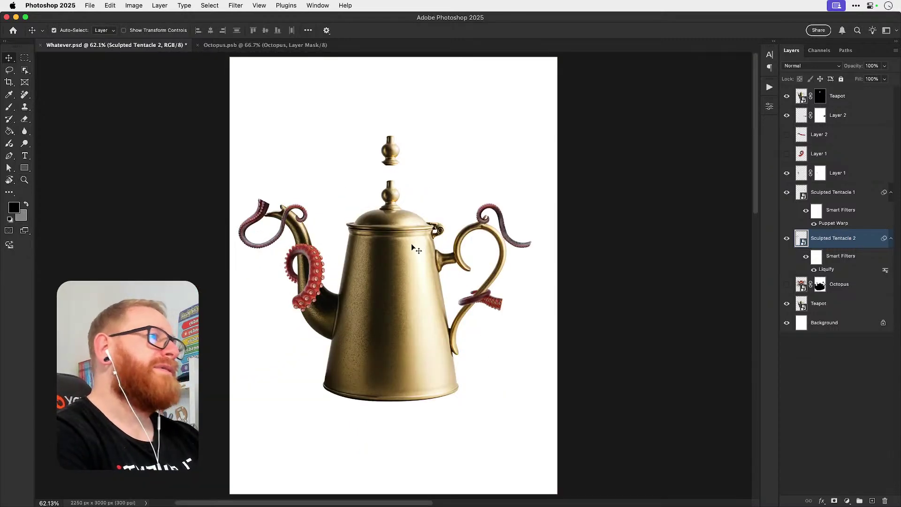
Step: Toggle the visibility of the Sculpted Tentacle 2 layer and its Liquify smart filter to compare the spout tentacle
key("z")
left_click_drag(279, 226, 302, 228)
key("v")
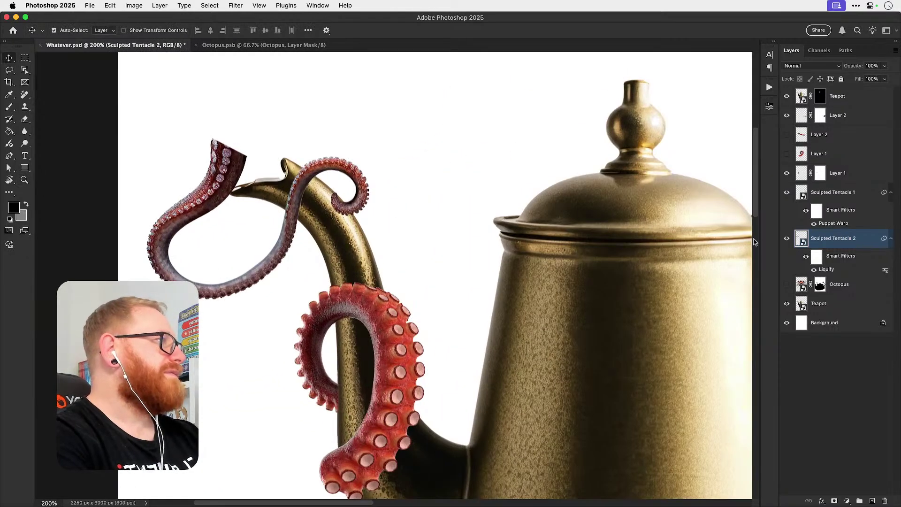
left_click(787, 240)
left_click(787, 241)
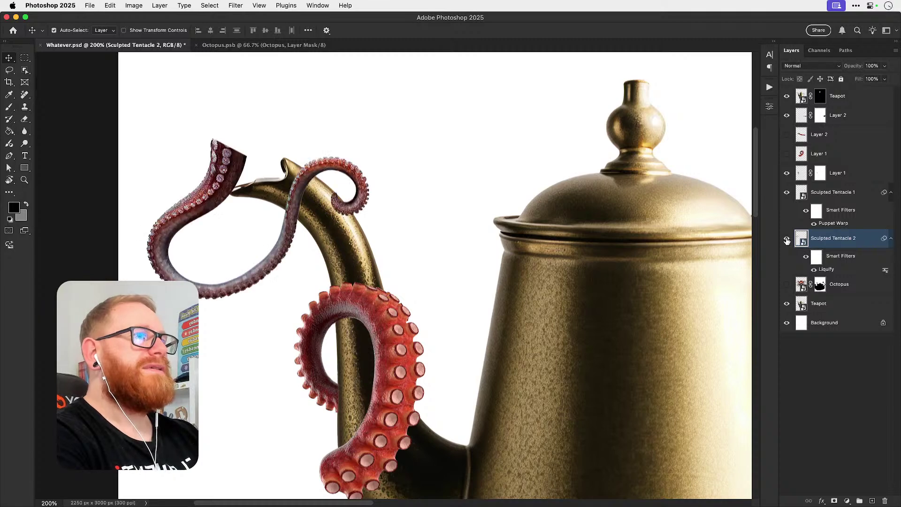
left_click(814, 270)
left_click(809, 270)
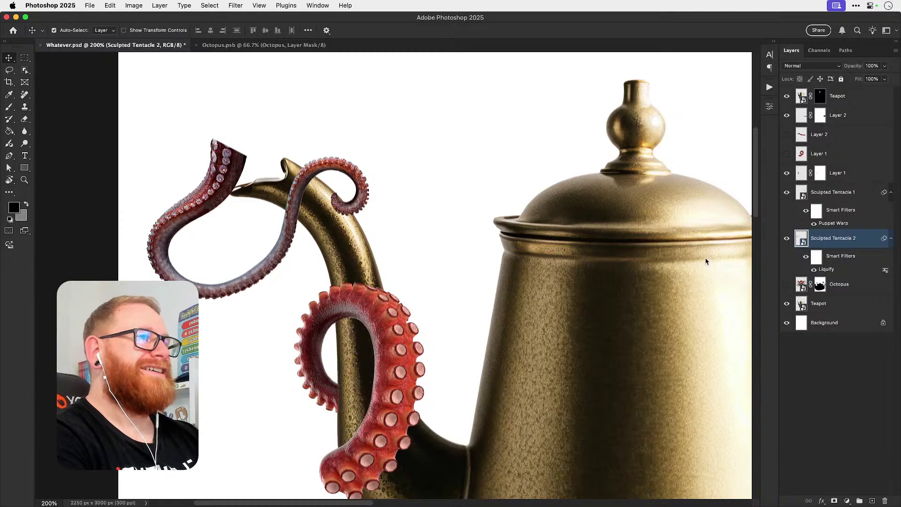
Step: Reopen the Liquify smart filter on Sculpted Tentacle 2, set the brush size to 250, and confirm the filter
key("super+equal")
key("super+equal")
key("super+equal")
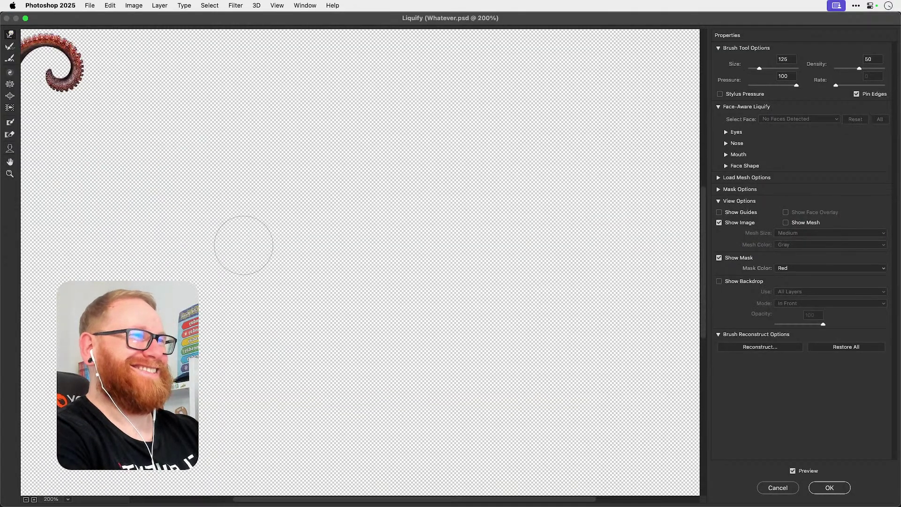
mouse_move(390, 305)
left_mouse_down()
mouse_move(541, 346)
mouse_move(576, 405)
left_mouse_up()
left_click_drag(430, 309, 432, 320)
key("super+equal")
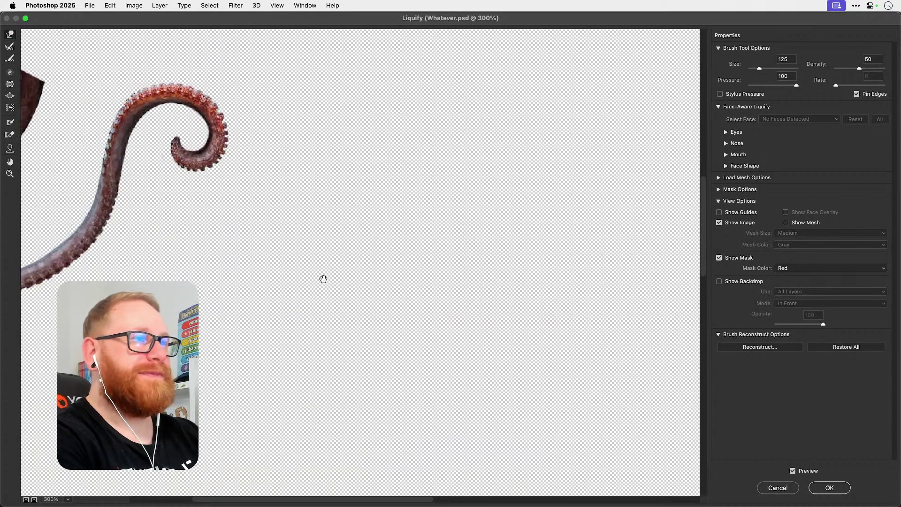
left_click_drag(324, 279, 492, 273)
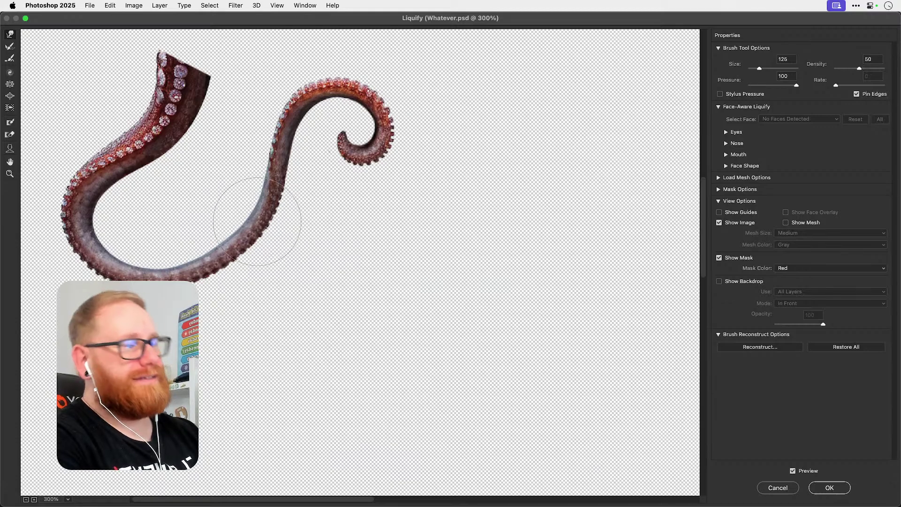
key("bracketright")
key("bracketright")
key("bracketright")
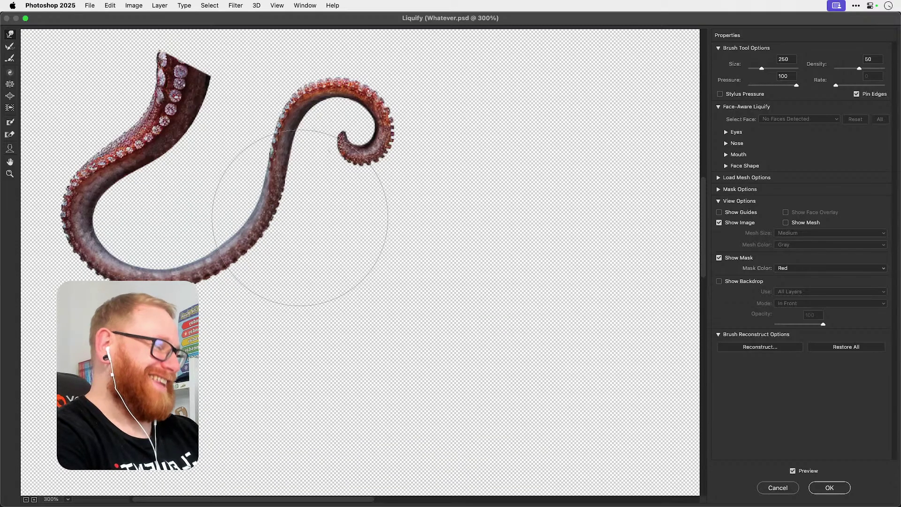
key("Return")
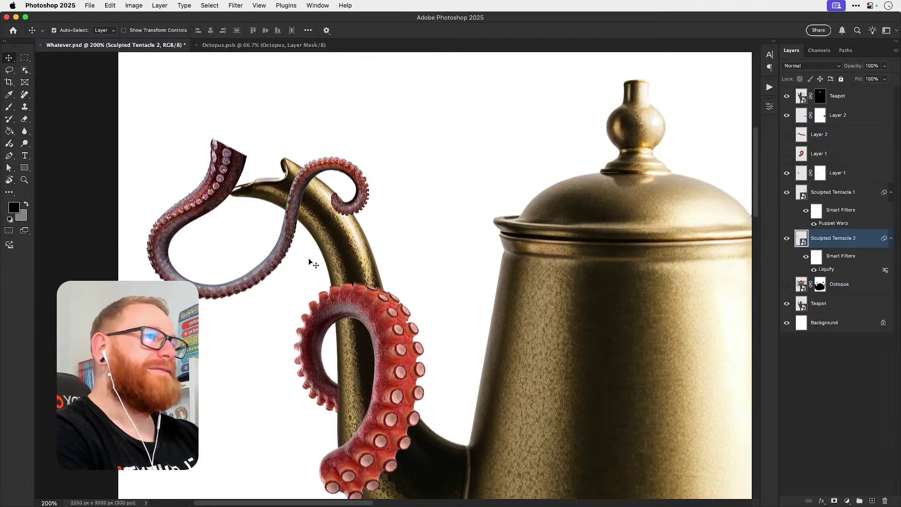
Step: Show the Octopus layer, hide Sculpted Tentacle 2, and paint black on the Octopus mask to hide the original curled tentacle over the spout
left_click(787, 284)
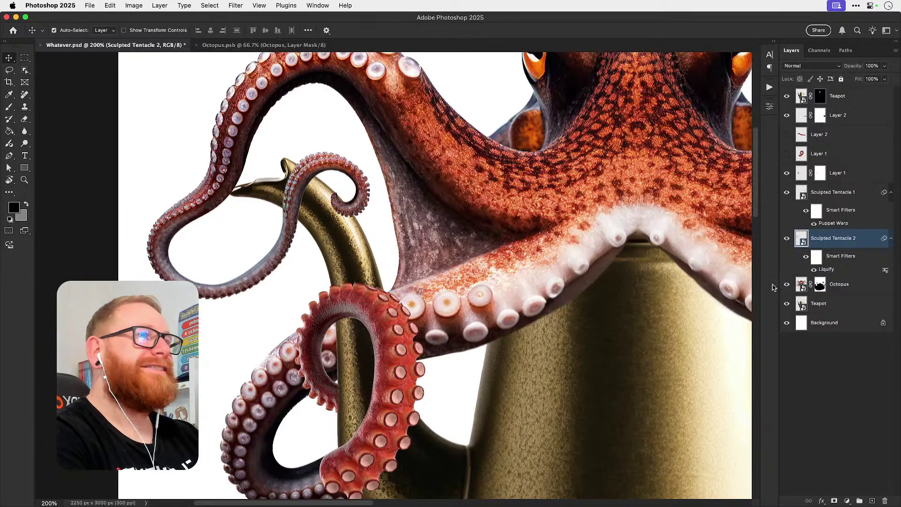
key("super+minus")
scroll(348, 252, "up", 5)
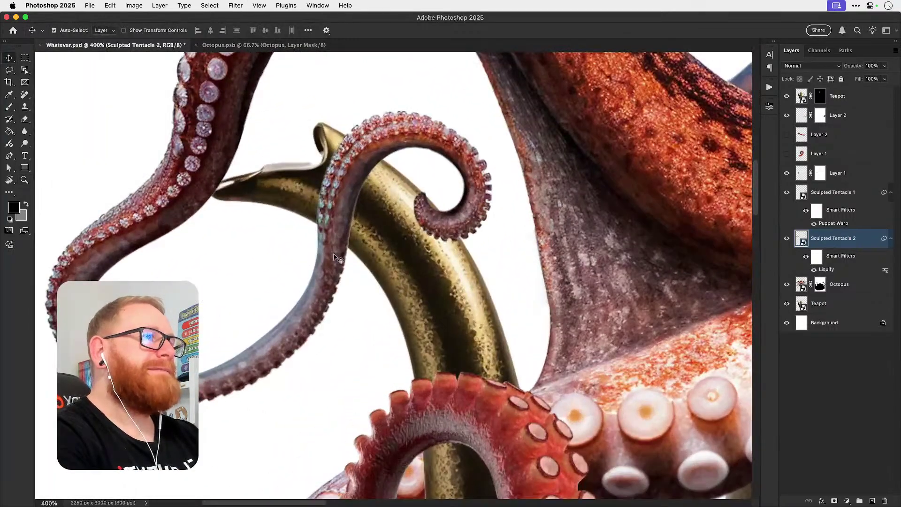
left_click(787, 238)
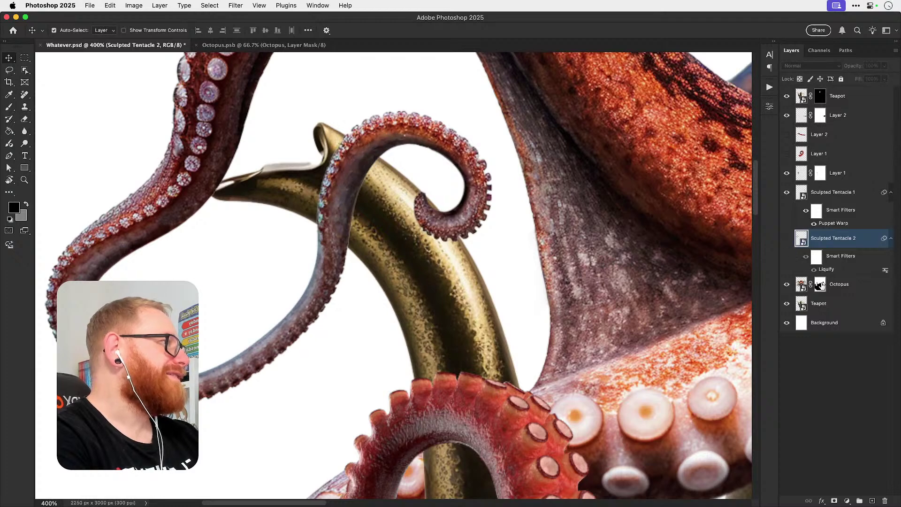
left_click(820, 283)
key("b")
key("d")
mouse_move(321, 202)
left_mouse_down()
mouse_move(315, 241)
mouse_move(384, 136)
mouse_move(415, 124)
left_mouse_up()
mouse_move(356, 174)
left_mouse_down()
mouse_move(416, 139)
mouse_move(479, 201)
mouse_move(451, 234)
mouse_move(425, 228)
mouse_move(297, 301)
mouse_move(287, 334)
mouse_move(334, 263)
mouse_move(288, 328)
mouse_move(310, 241)
mouse_move(246, 348)
mouse_move(193, 377)
left_mouse_up()
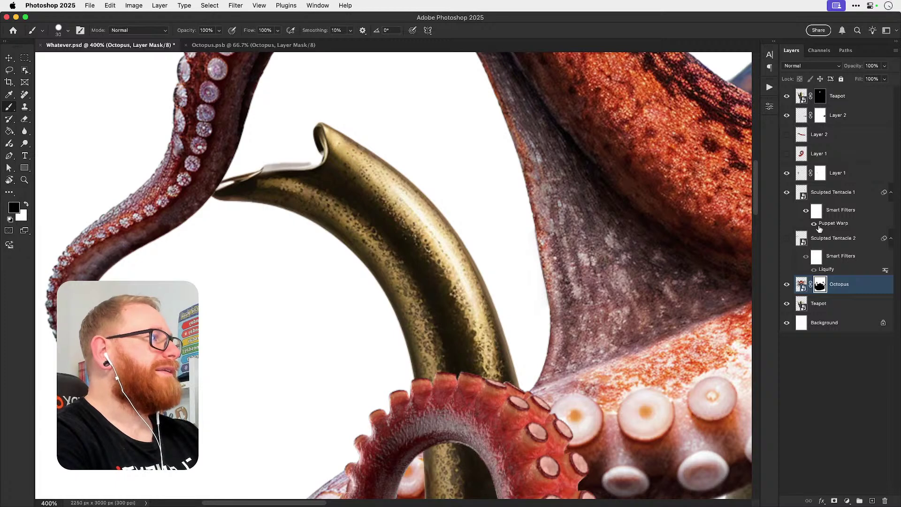
Step: Toggle the visibility of the Sculpted Tentacle 2 and Octopus layers to compare how the spout tentacle joins the octopus
left_click(787, 240)
left_click_drag(215, 272, 241, 272)
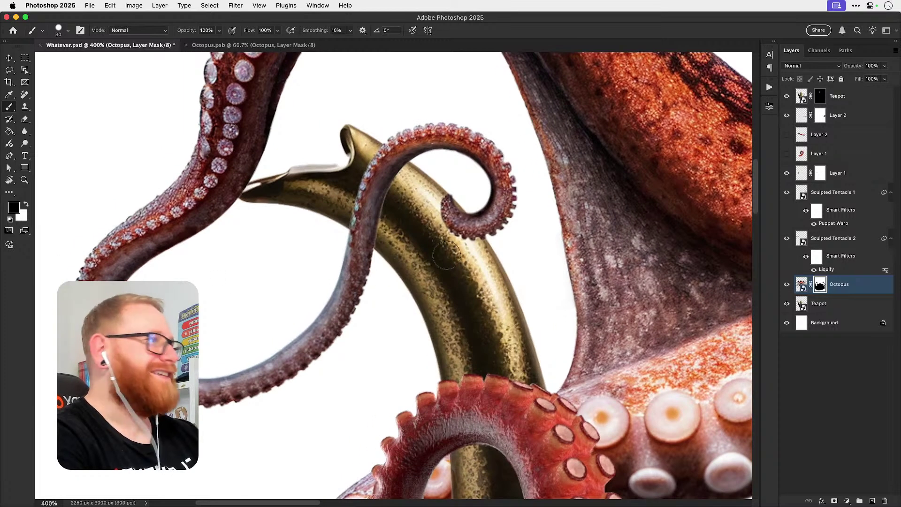
left_click(786, 240)
left_click(787, 240)
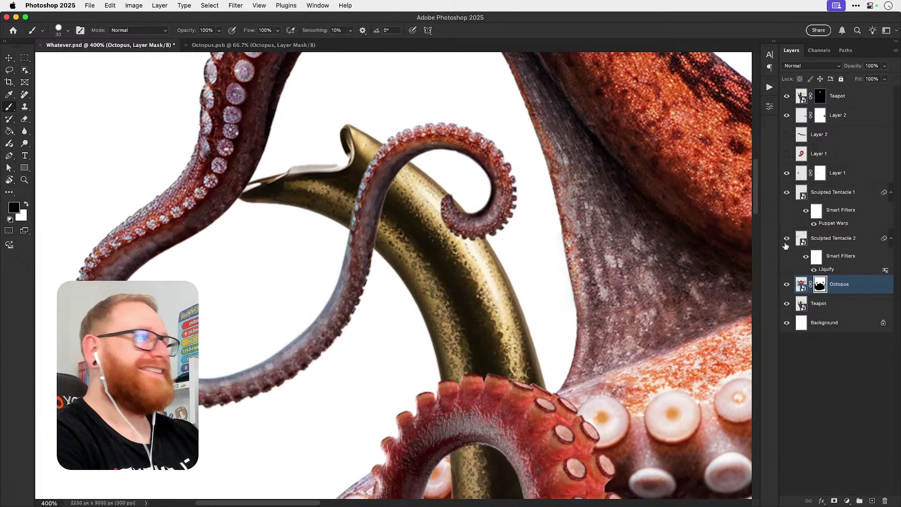
left_click(786, 240)
left_click(787, 240)
left_click(786, 284)
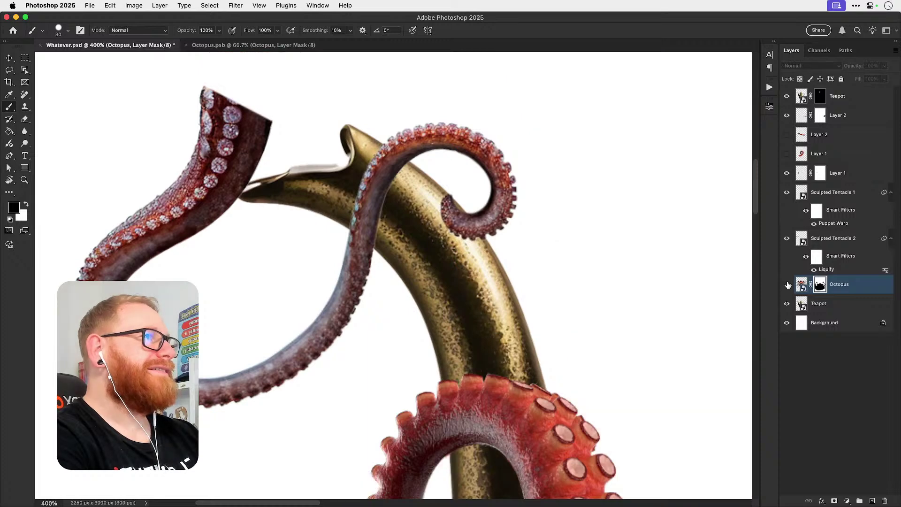
left_click(786, 284)
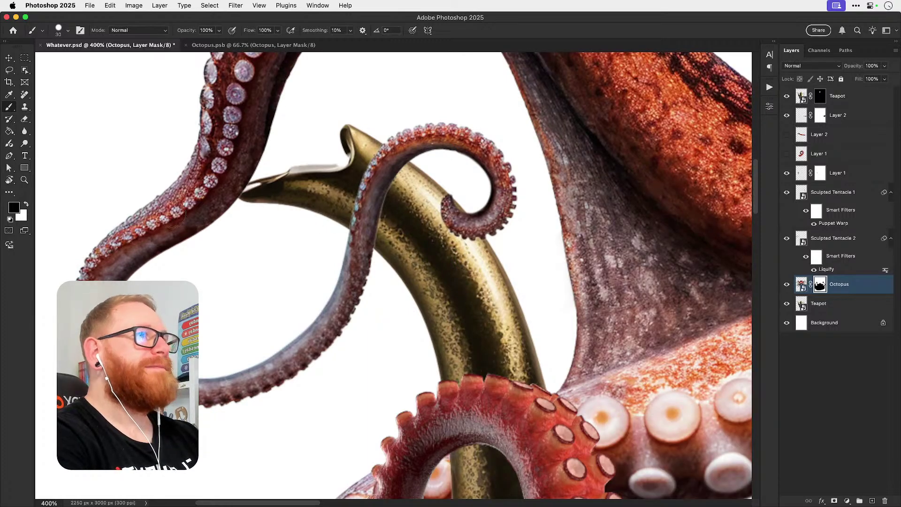
Step: Mask out the rest of the original spout-side tentacle on the Octopus mask, and paint white to restore the gap at the join
left_click(787, 240)
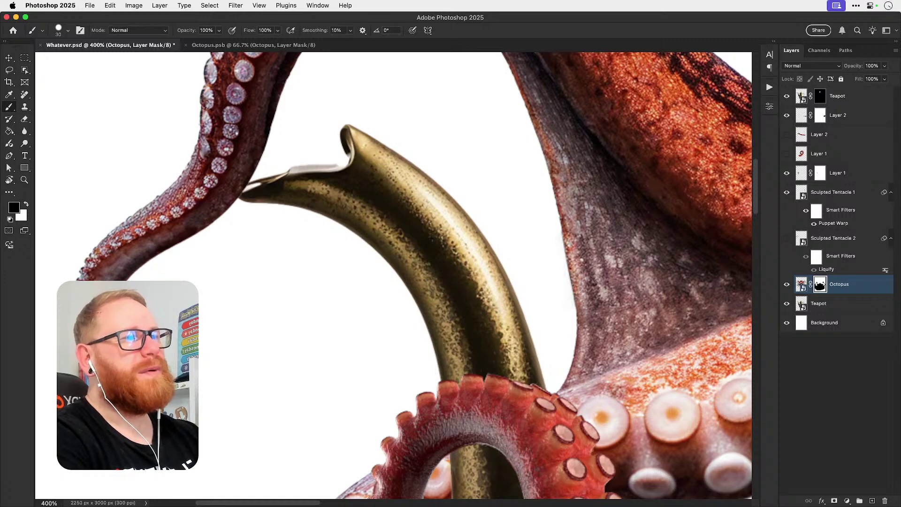
mouse_move(155, 265)
left_mouse_down()
mouse_move(104, 253)
mouse_move(86, 238)
mouse_move(217, 181)
mouse_move(228, 154)
mouse_move(151, 137)
mouse_move(263, 122)
mouse_move(218, 112)
mouse_move(324, 107)
left_mouse_up()
left_click(786, 238)
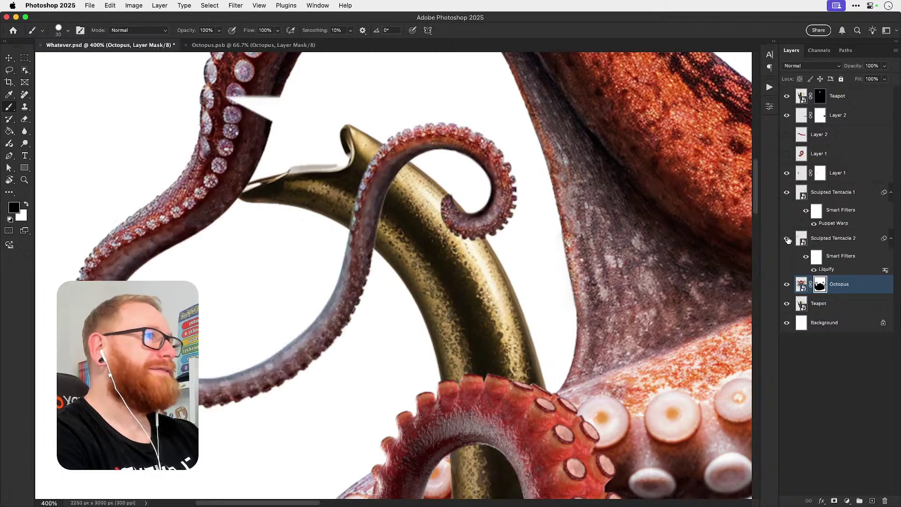
key("x")
mouse_move(263, 113)
left_mouse_down()
mouse_move(242, 94)
mouse_move(281, 141)
left_mouse_up()
key("super+minus")
key("super+minus")
key("super+minus")
Step: Start Puppet Warp on Sculpted Tentacle 2 and anchor its upper cut edge with three pins across the join
key("v")
left_click(831, 243)
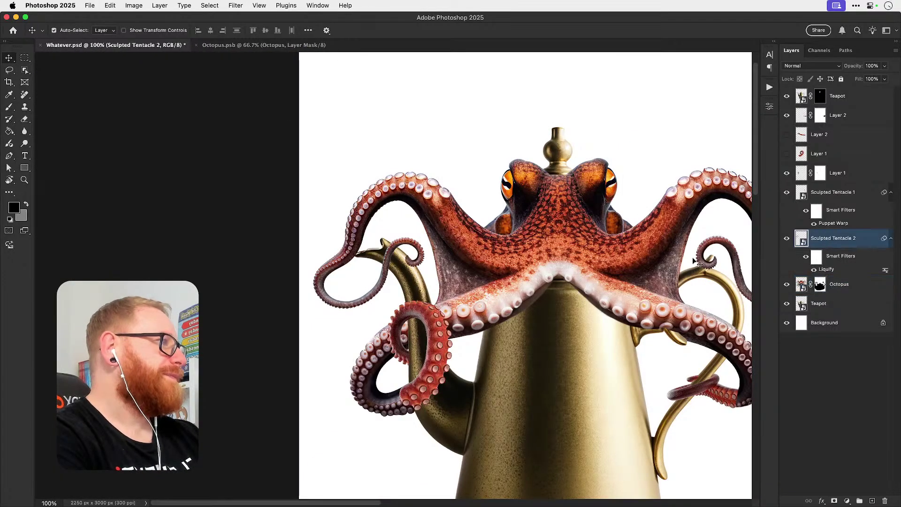
left_click_drag(401, 273, 348, 277)
left_click(314, 280, "super")
left_click(314, 280, "super")
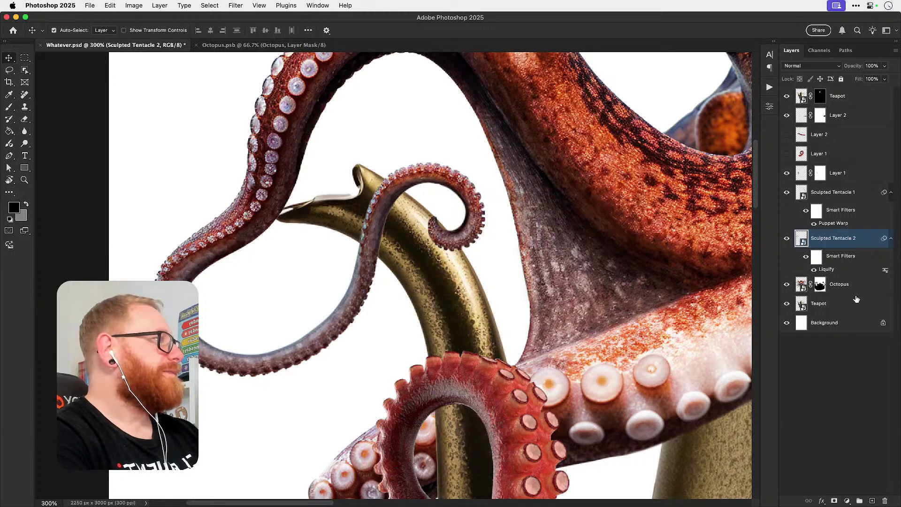
right_click(834, 240)
left_click(763, 373)
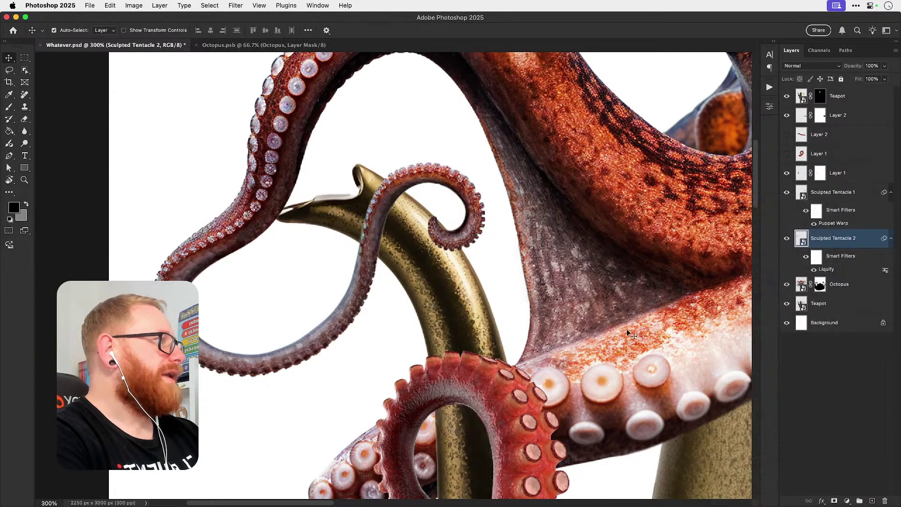
left_click(109, 6)
left_click(123, 204)
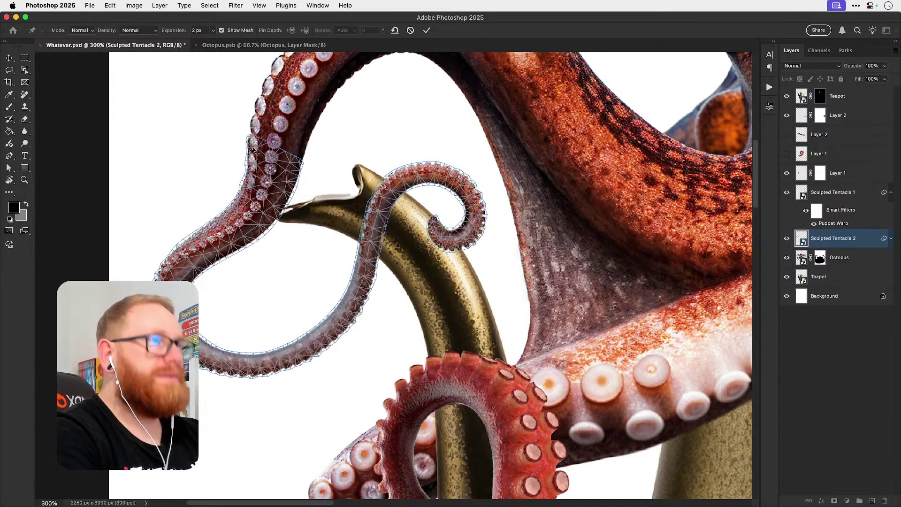
left_click(251, 143)
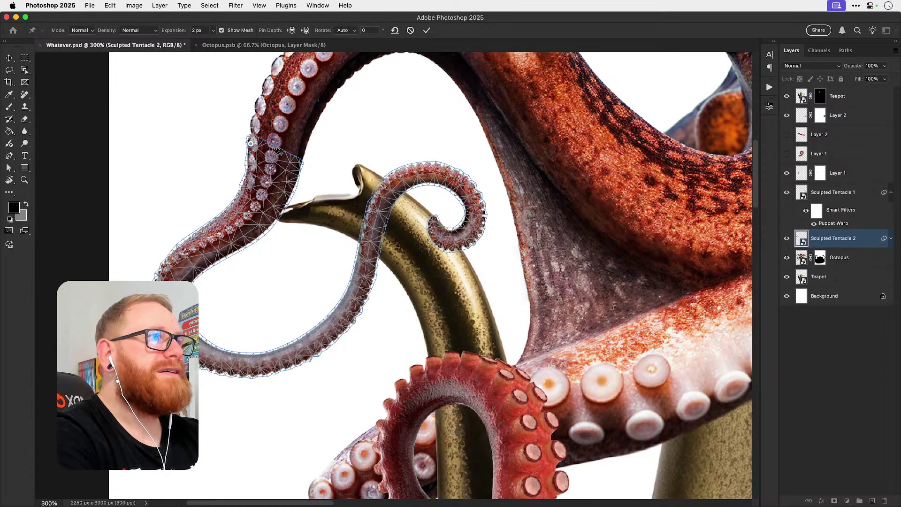
left_click(273, 153)
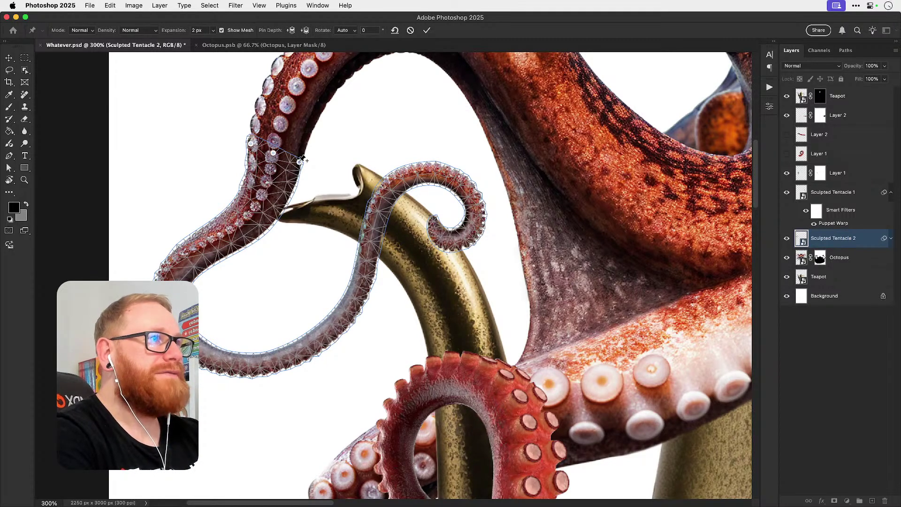
left_click(299, 162)
Step: Try extra Puppet Warp pins between and just below the three anchor pins, and remove them
left_click(295, 175)
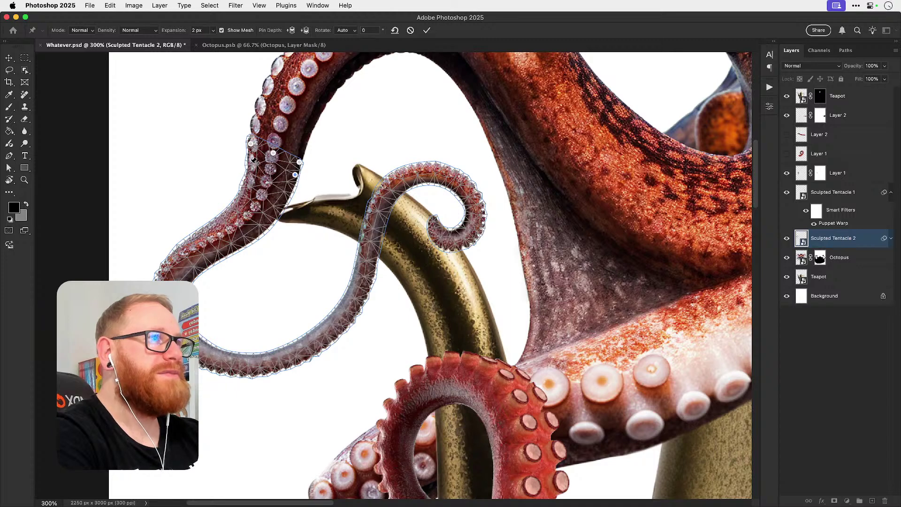
left_click(250, 164)
left_click(287, 158)
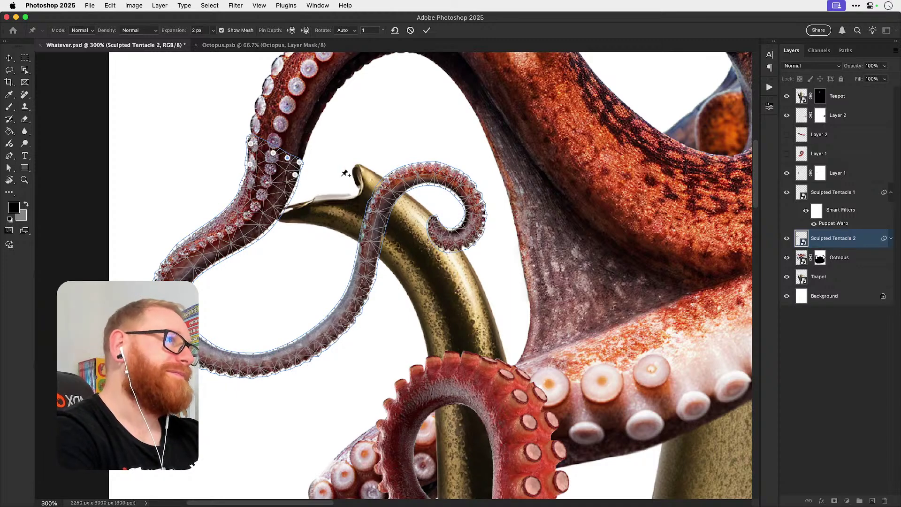
left_click(287, 157, "alt")
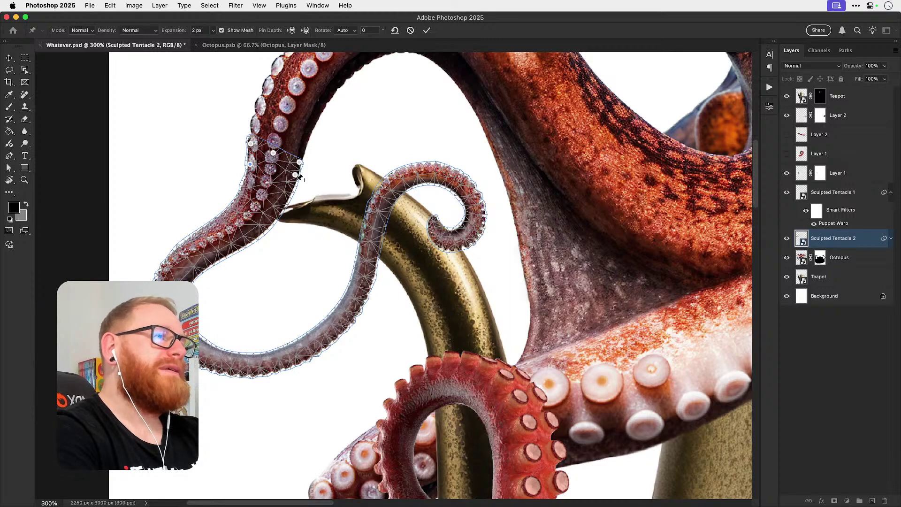
left_click(296, 176, "alt")
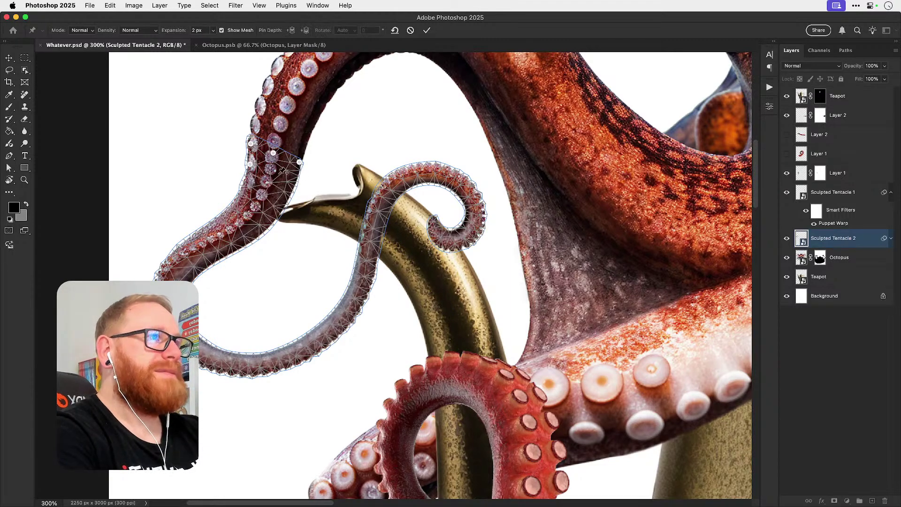
left_click(250, 165)
left_click(252, 165, "alt")
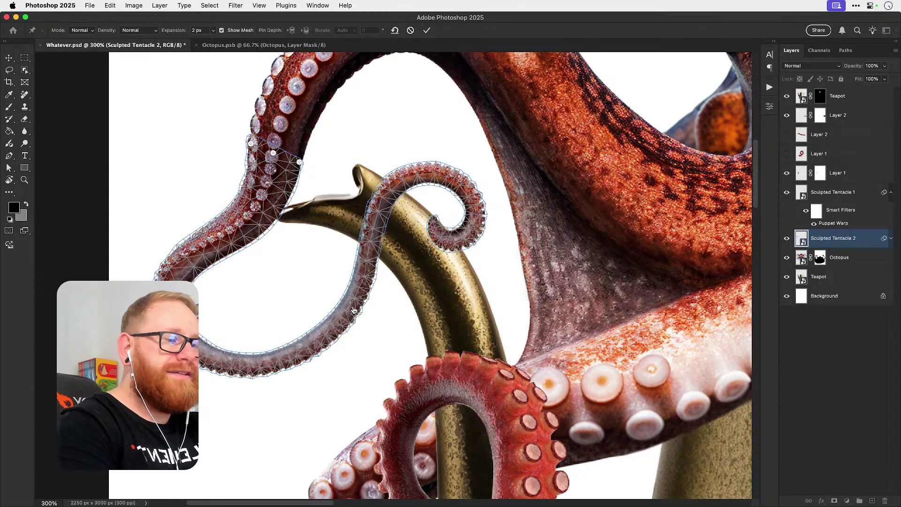
Step: Try to pull the upper stretch of the tentacle downward with a new pin, and undo it
key("super+0")
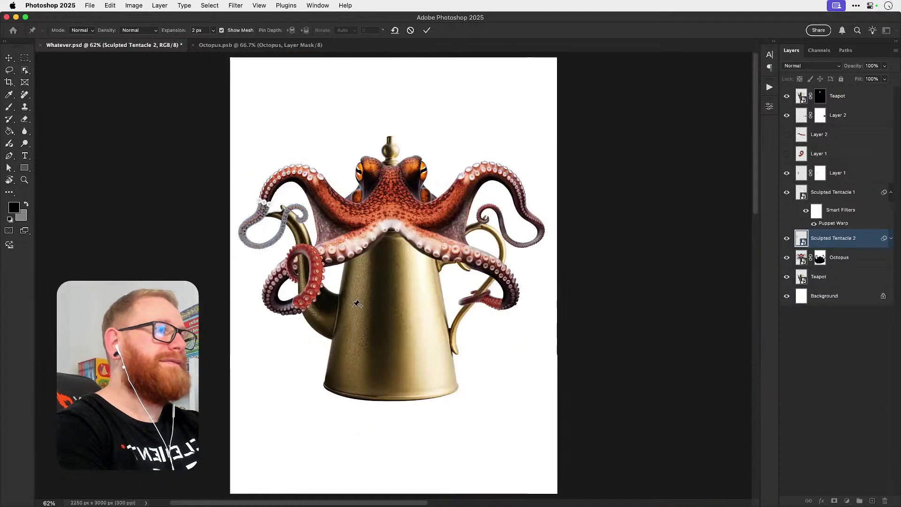
key("super+plus")
key("super+plus")
key("super+plus")
key("super+plus")
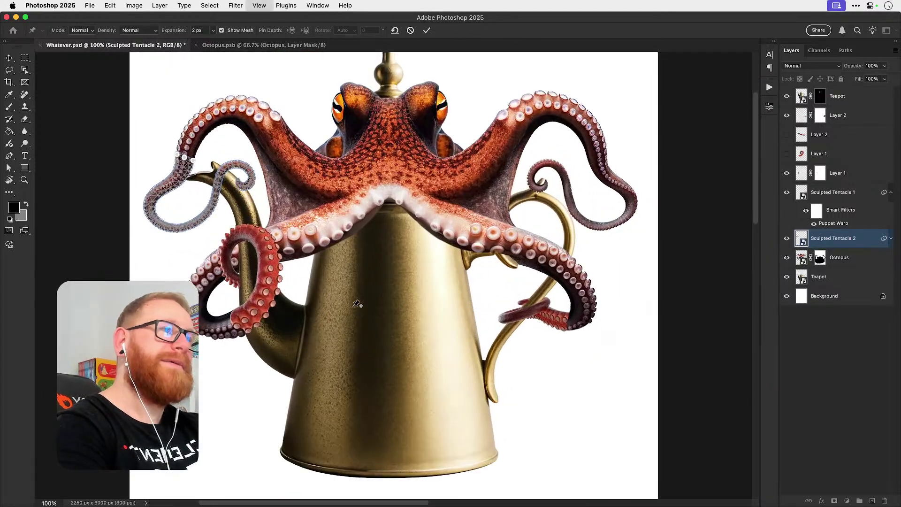
scroll(357, 304, "left", 12)
scroll(357, 304, "up", 5)
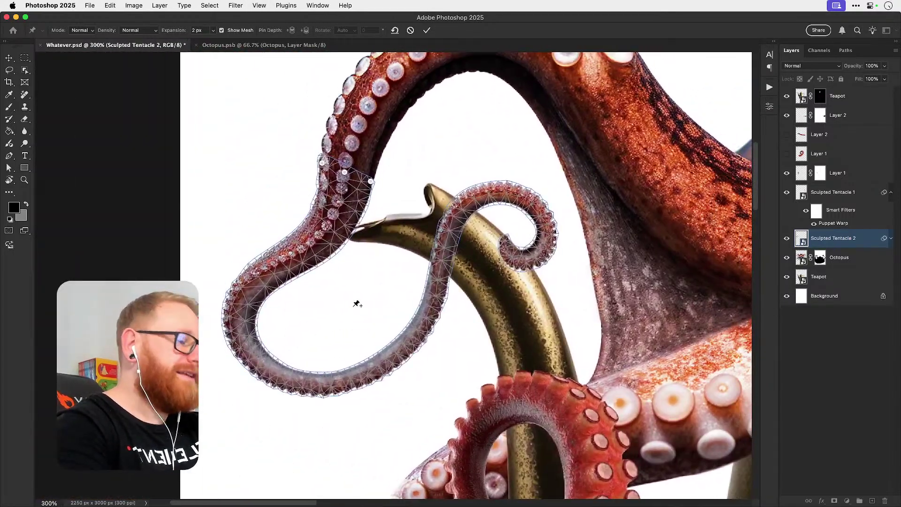
key("super+plus")
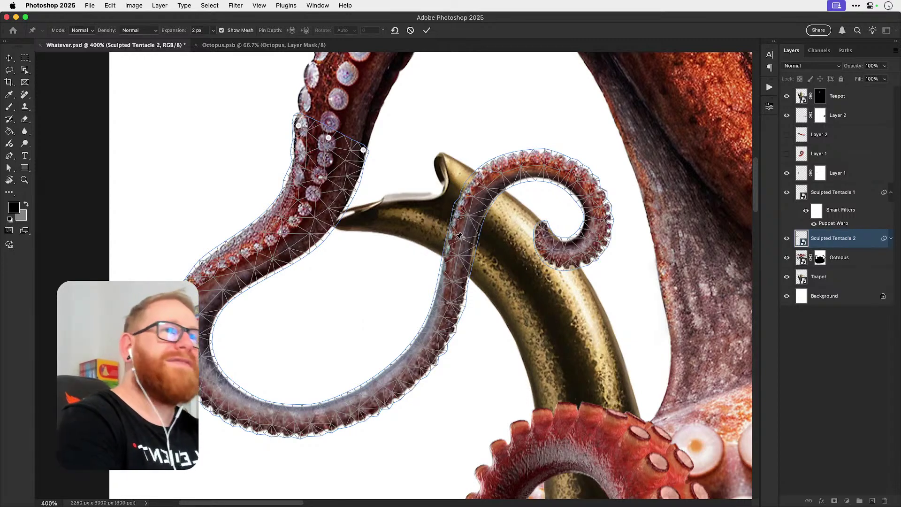
left_click_drag(447, 342, 437, 339)
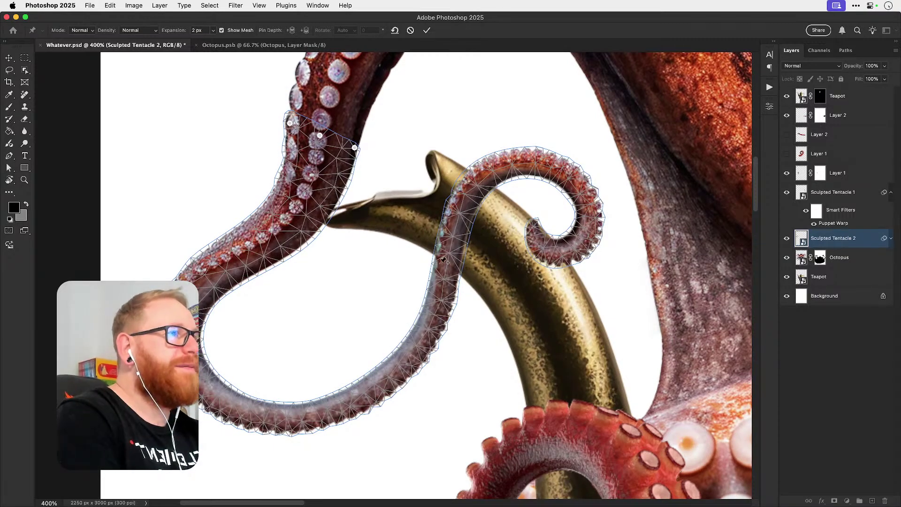
left_click_drag(245, 251, 236, 268)
key("super+z")
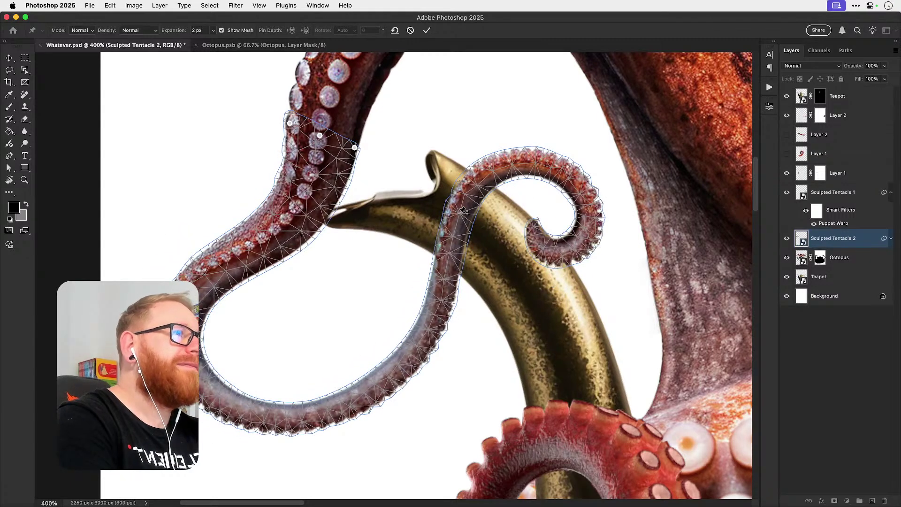
Step: Wrap the tentacle's curl lower around the spout with pins at its inner bend, tip, outer curve and lower arm
left_click_drag(464, 211, 439, 249)
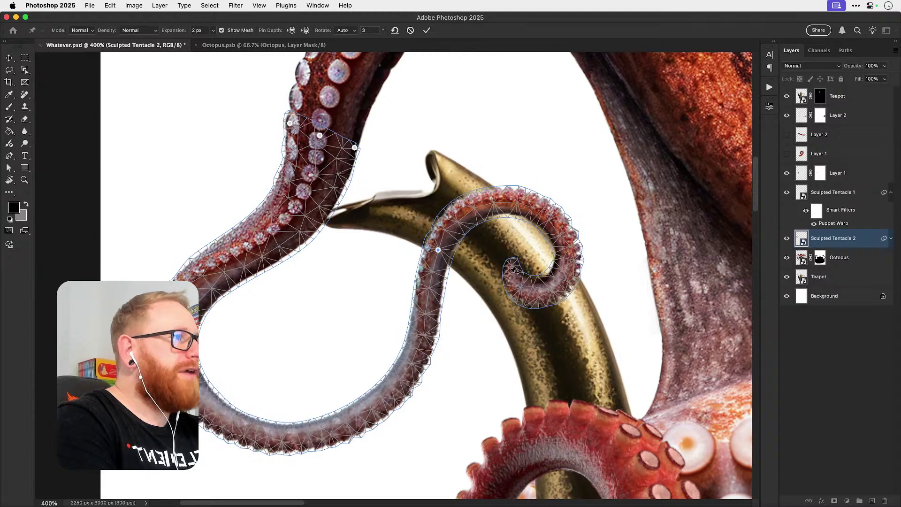
left_click_drag(515, 267, 476, 306)
key("super+z")
left_click(569, 266)
left_click_drag(430, 352, 419, 360)
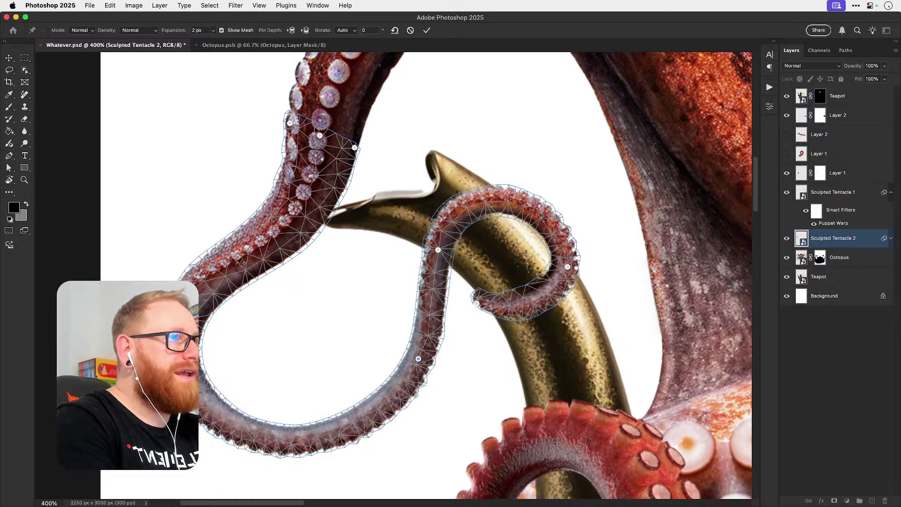
Step: Nudge the tentacle's upper stretch and outer loop inward with new pins, and fix the lower arm pin's rotation at about -10°
mouse_move(246, 256)
left_mouse_down()
mouse_move(284, 270)
mouse_move(255, 268)
left_mouse_up()
left_click_drag(288, 331, 291, 282)
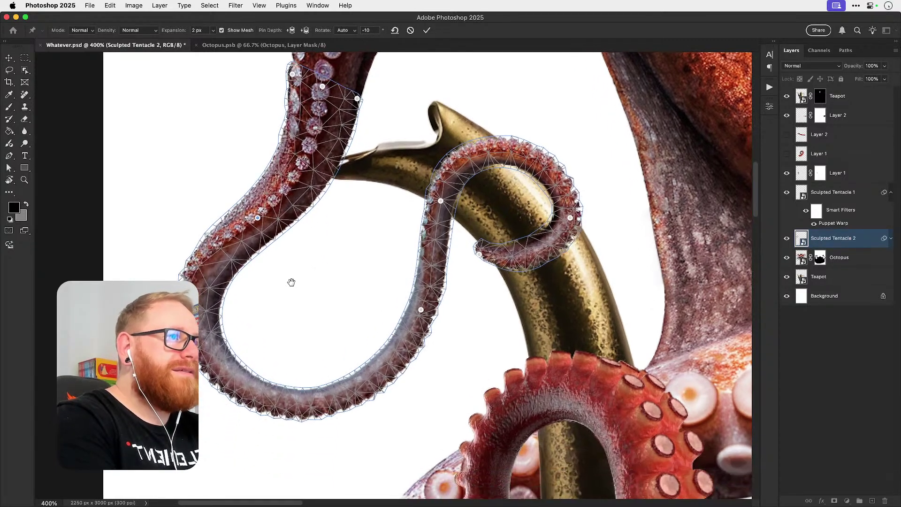
left_click_drag(202, 315, 208, 325)
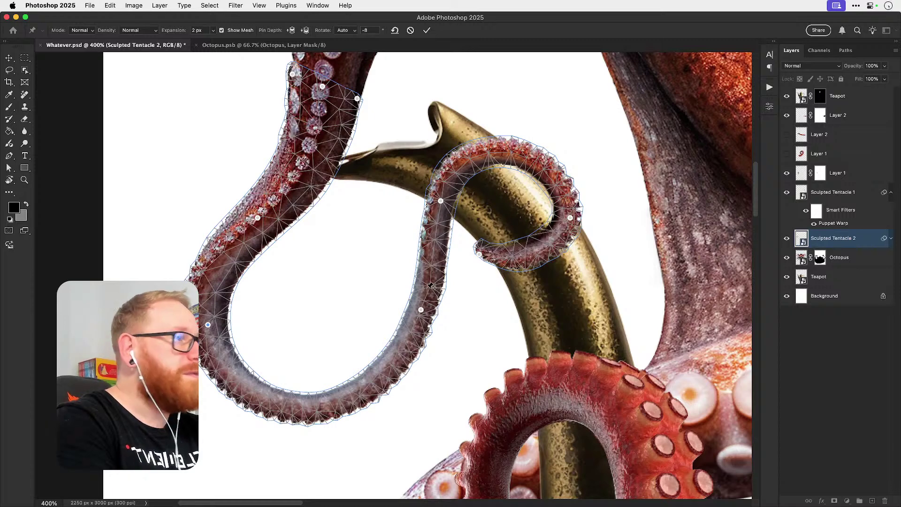
left_click(421, 310)
left_click_drag(429, 301, 430, 299)
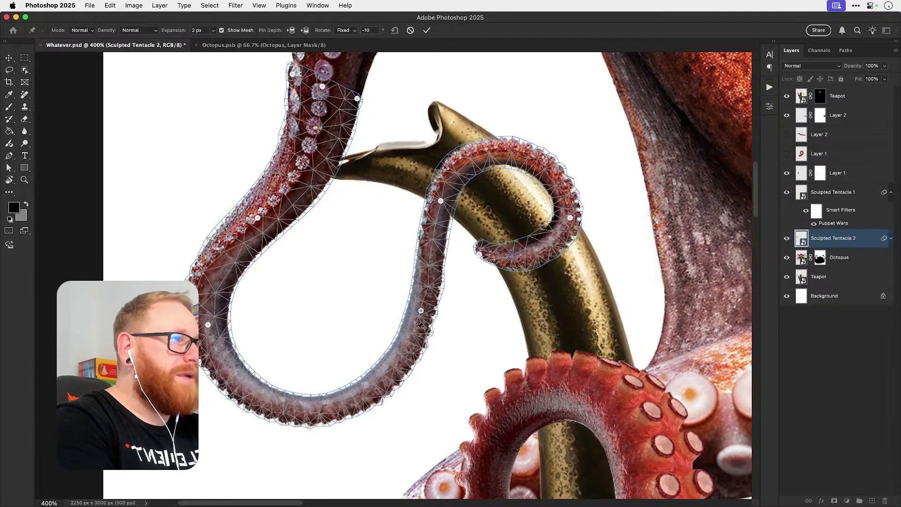
left_click_drag(355, 213, 348, 310)
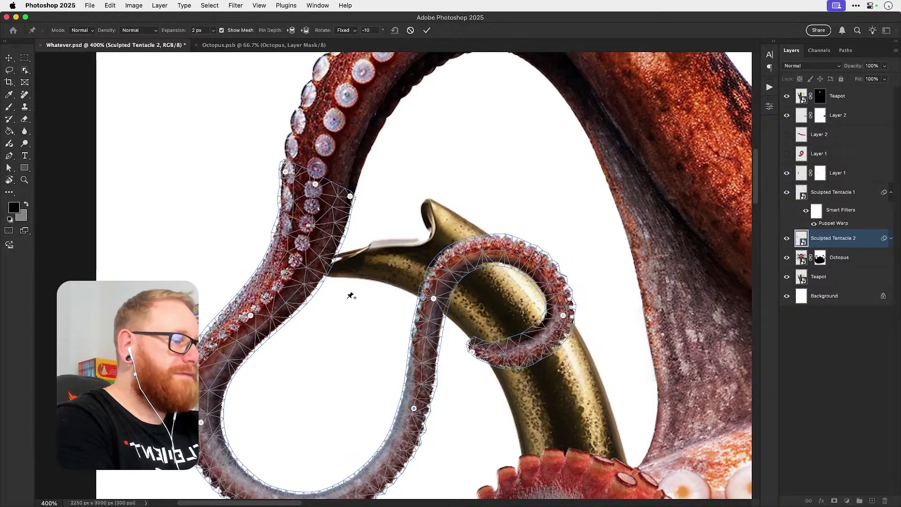
key("super+plus")
key("super+plus")
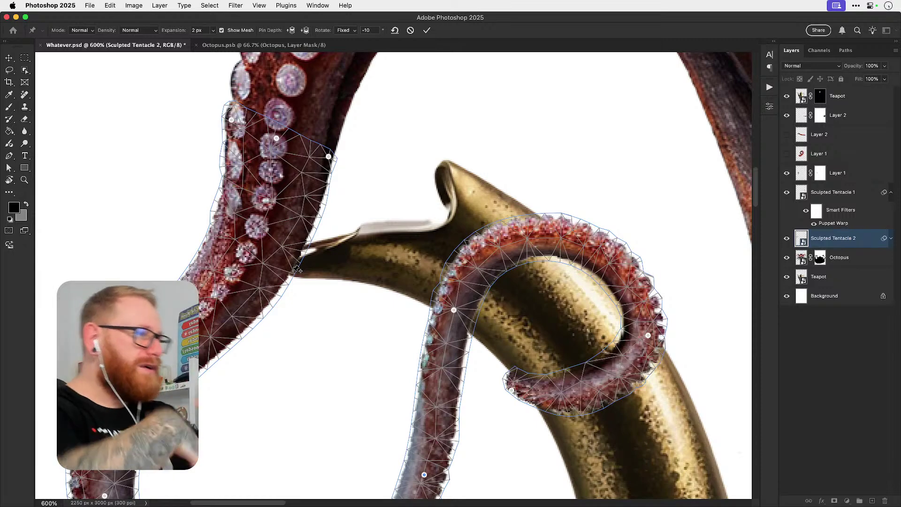
scroll(470, 328, "down", 2)
scroll(469, 328, "right", 2)
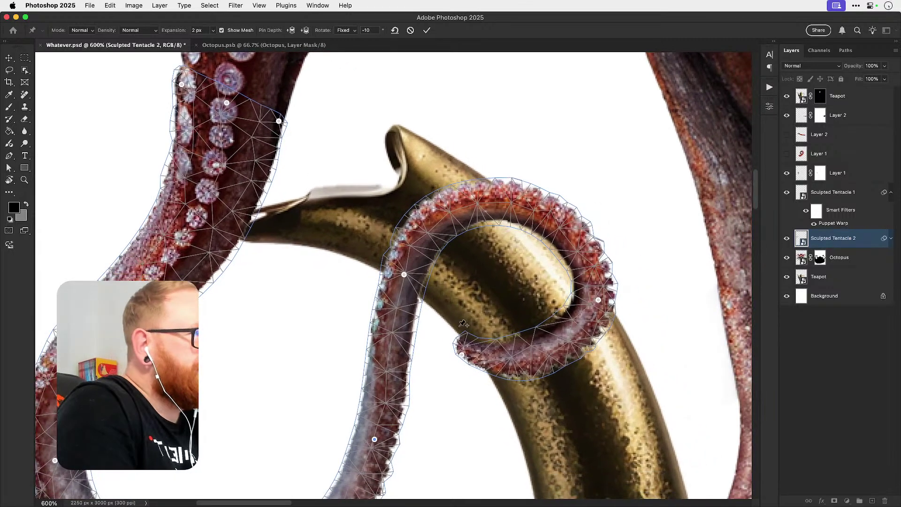
Step: Refine the curl around the spout with Puppet Warp pins at its tip and outer loop, rotate the tip to 21°, and apply the warp
left_click(463, 354)
mouse_move(469, 349)
left_mouse_down()
mouse_move(459, 355)
mouse_move(474, 357)
left_mouse_up()
key("alt")
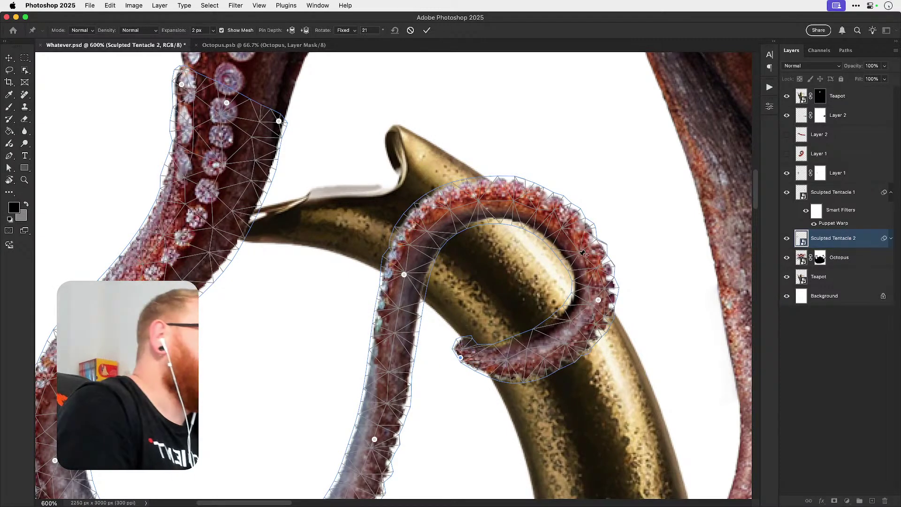
mouse_move(567, 227)
left_mouse_down()
mouse_move(566, 208)
mouse_move(566, 219)
left_mouse_up()
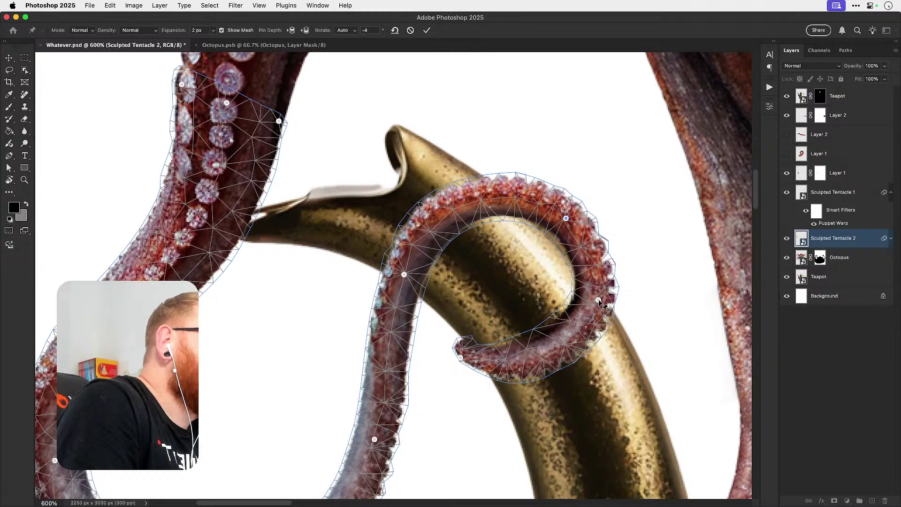
left_click_drag(598, 301, 600, 301)
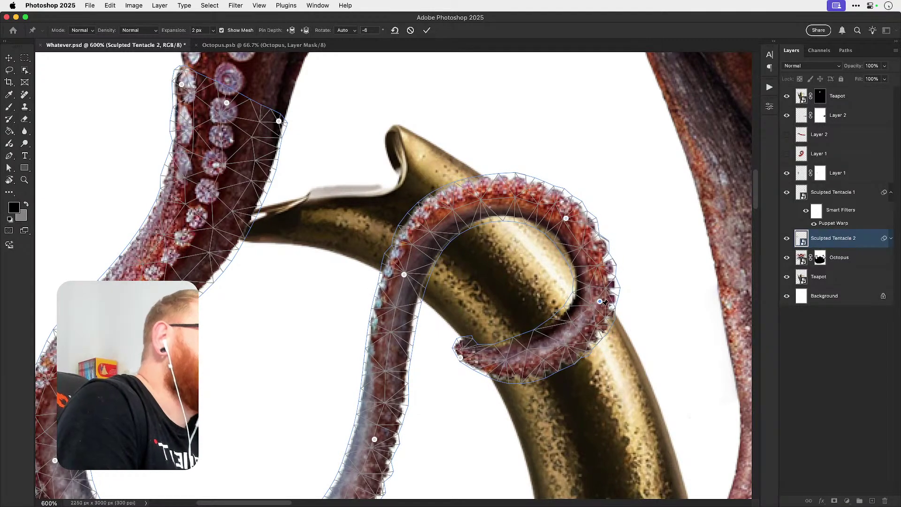
key("Return")
key("super+minus")
key("super+minus")
key("super+minus")
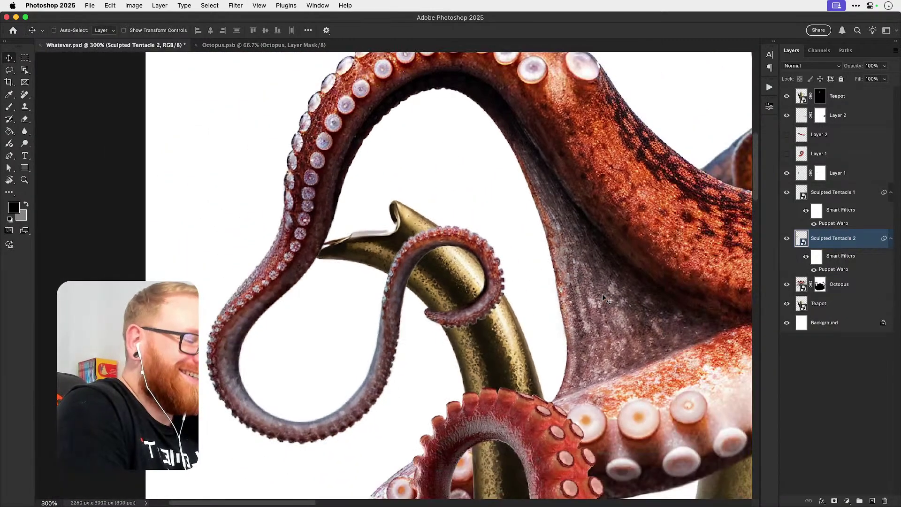
Step: Add a layer mask to Sculpted Tentacle 2 and paint away the tentacle where it covers the spout's pointed lip
key("super+0")
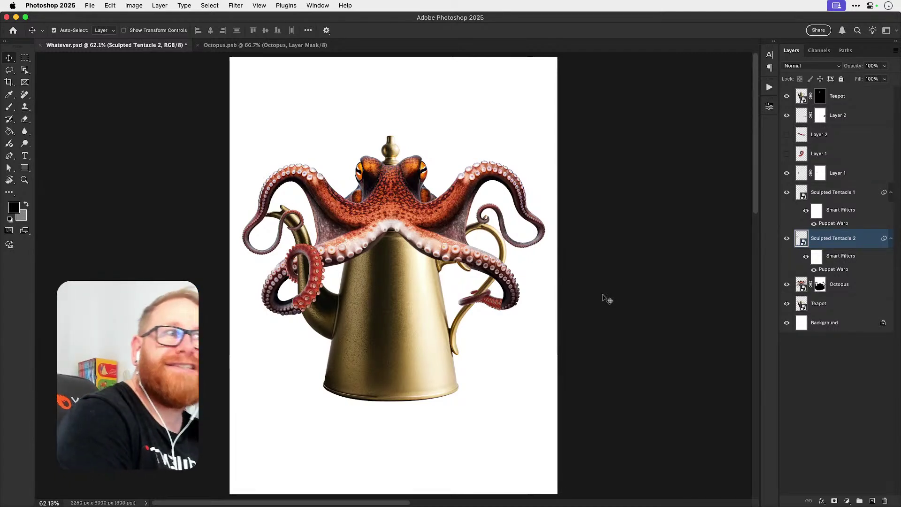
left_click_drag(340, 325, 393, 368)
key("z")
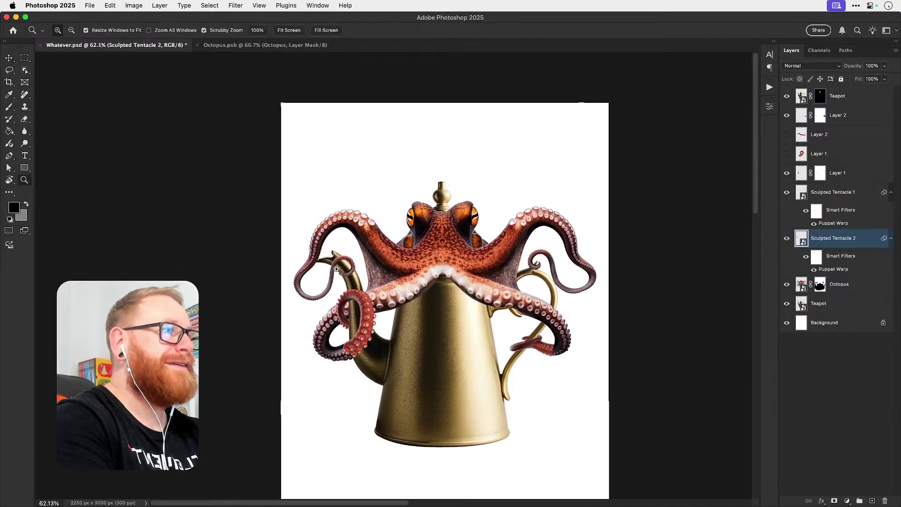
left_click_drag(333, 267, 403, 266)
left_click_drag(261, 255, 342, 258)
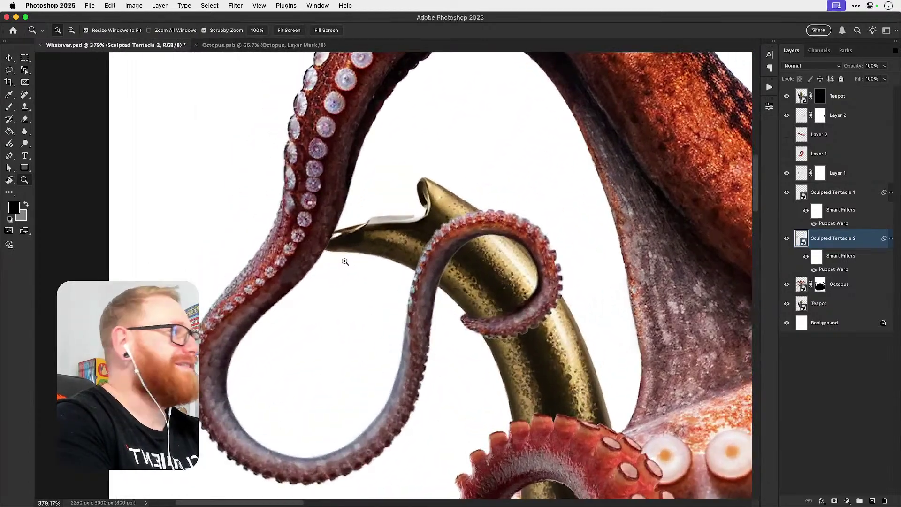
key("v")
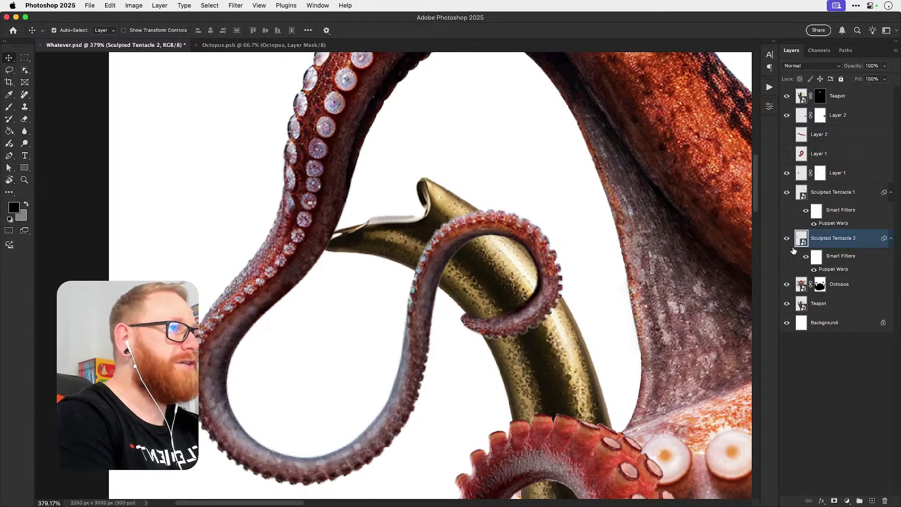
left_click(834, 500)
key("b")
key("d")
mouse_move(324, 234)
left_mouse_down()
mouse_move(333, 241)
mouse_move(315, 251)
left_mouse_up()
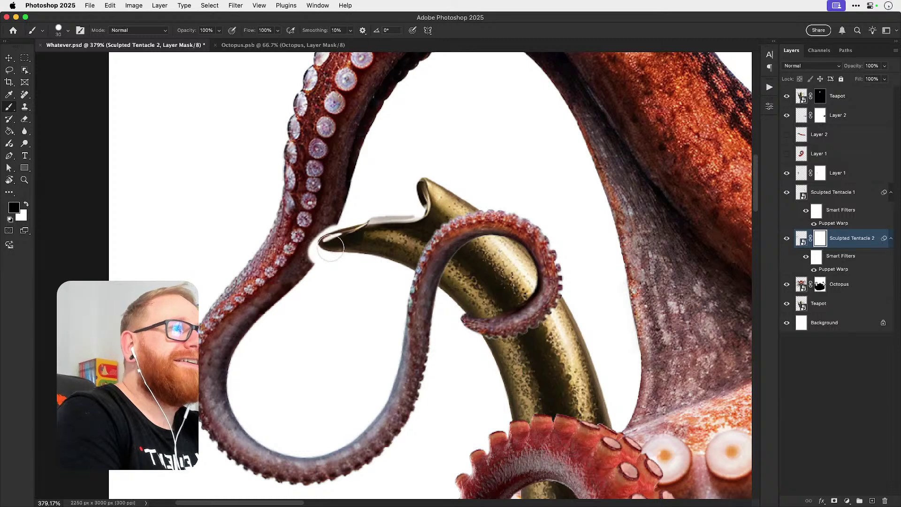
Step: Paint the over-erased tentacle edge beside the spout's lip back in on the mask with a smaller brush, and save the document
key("x")
key("bracketleft")
key("bracketleft")
key("bracketleft")
key("bracketleft")
key("bracketleft")
key("bracketleft")
left_click_drag(338, 218, 325, 227)
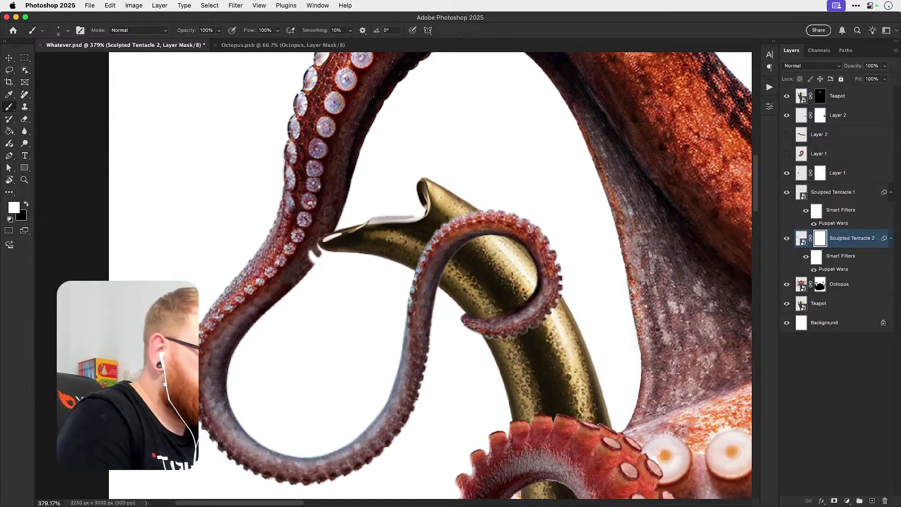
mouse_move(303, 254)
left_mouse_down()
mouse_move(324, 254)
mouse_move(318, 232)
left_mouse_up()
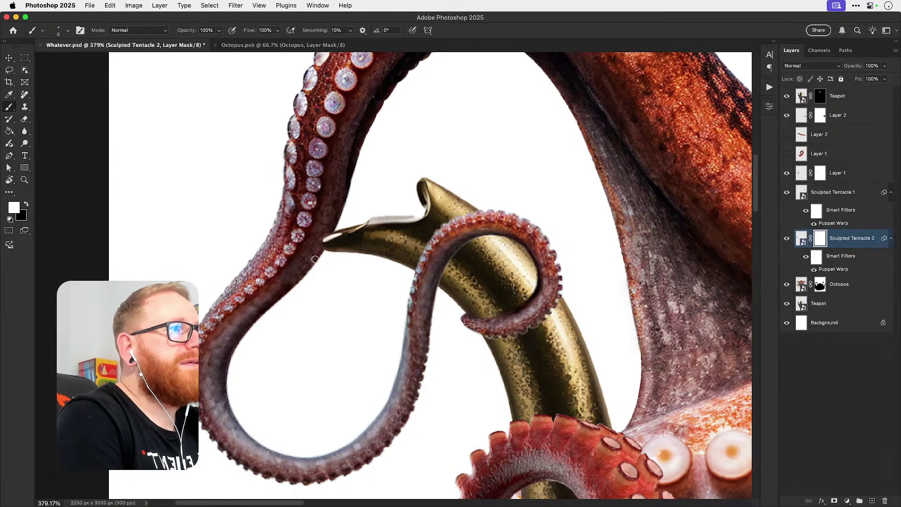
key("v")
key("super+1")
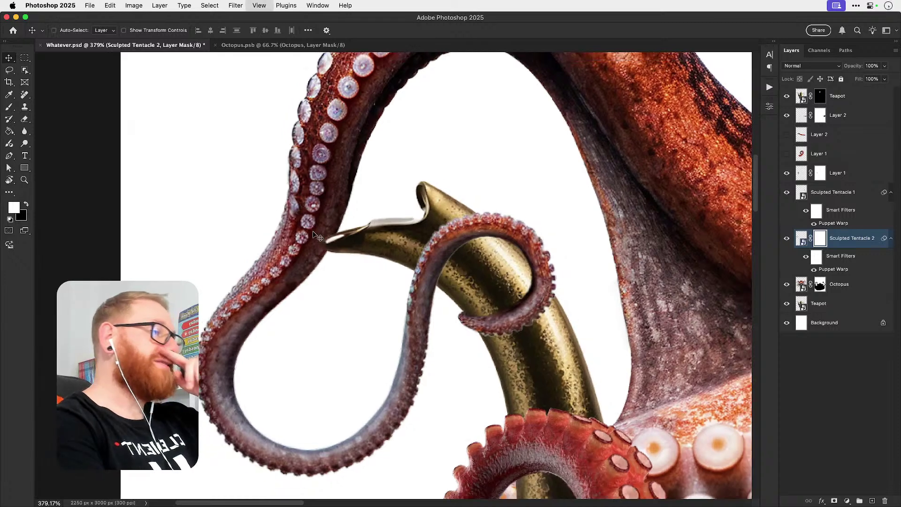
key("super+s")
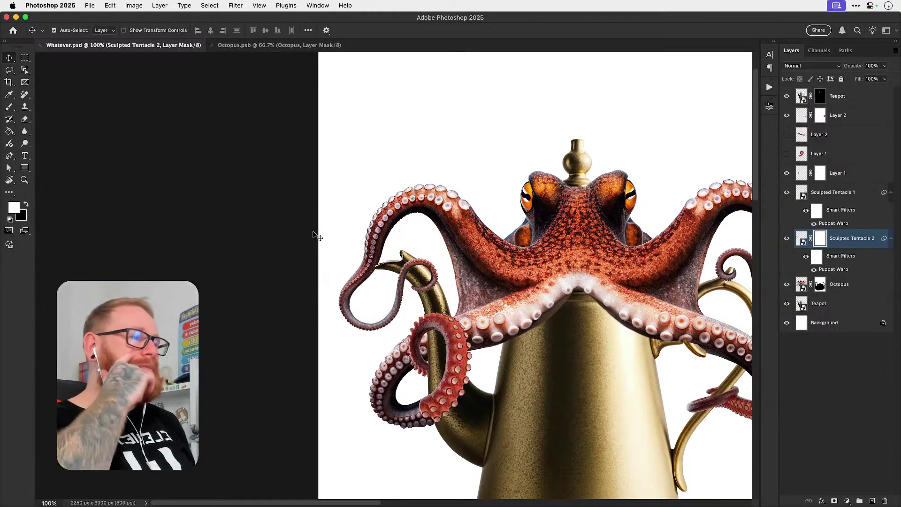
Step: Mask out the curl's upper stretch crossing the front of the spout so the tentacle passes behind it
scroll(313, 234, "right", 5)
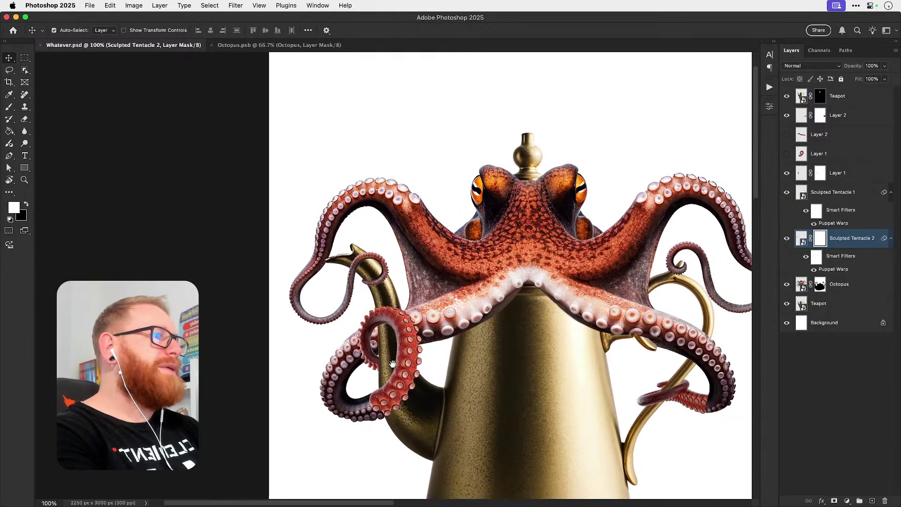
scroll(284, 268, "up", 4)
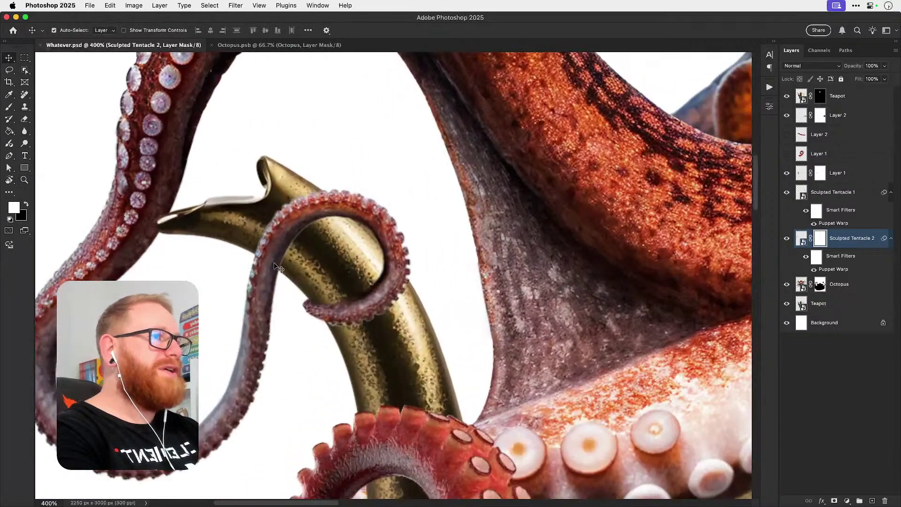
key("b")
key("x")
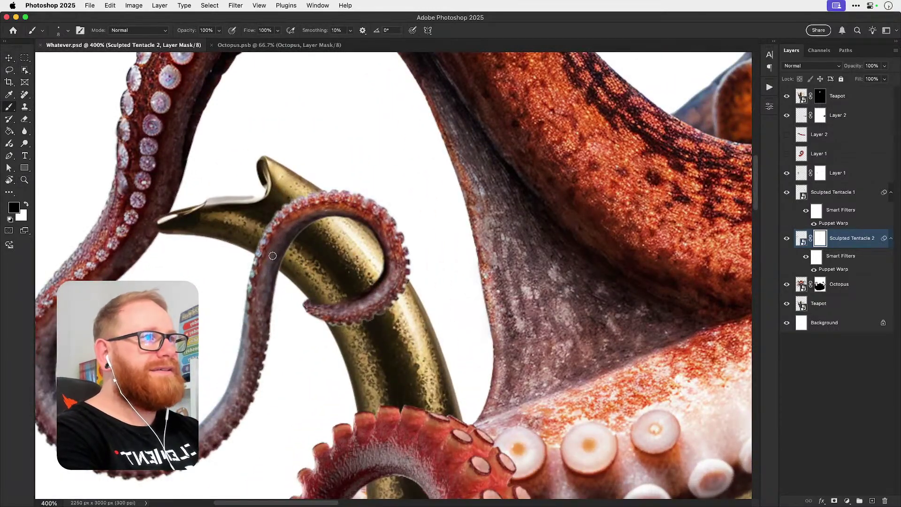
mouse_move(272, 255)
left_mouse_down()
mouse_move(294, 267)
mouse_move(272, 236)
mouse_move(301, 254)
mouse_move(314, 237)
mouse_move(289, 210)
mouse_move(304, 207)
mouse_move(331, 223)
mouse_move(345, 215)
mouse_move(329, 194)
mouse_move(368, 235)
left_mouse_up()
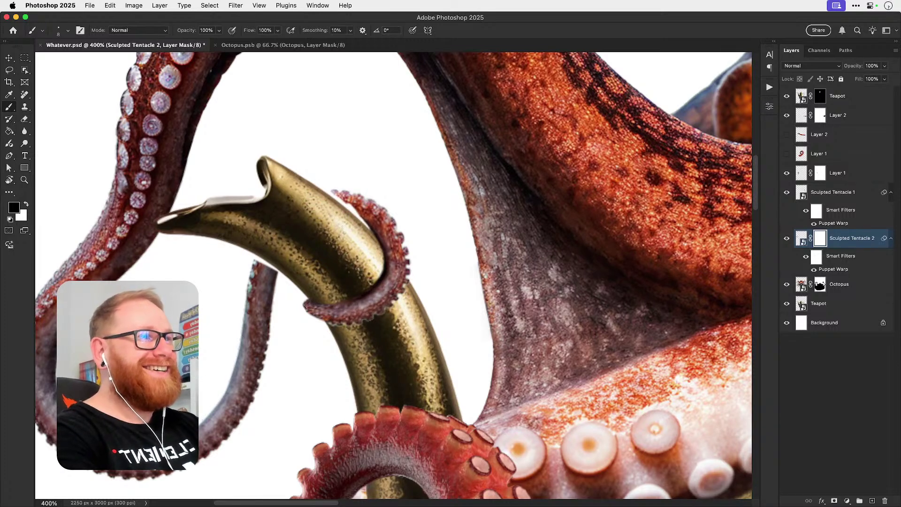
Step: Paint the tentacle back in on the Sculpted Tentacle 2 mask where it meets both edges of the spout
key("x")
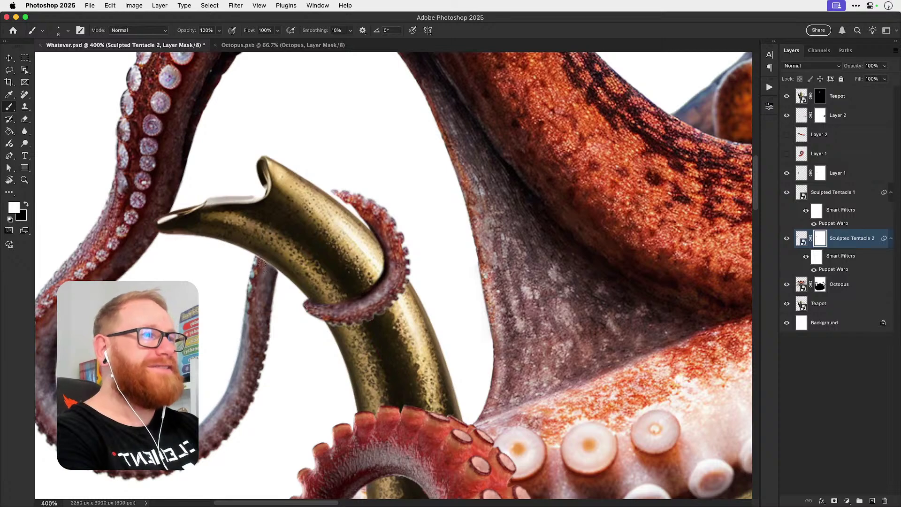
left_click_drag(261, 264, 260, 263)
key("r")
mouse_move(295, 229)
left_mouse_down()
mouse_move(437, 176)
mouse_move(453, 182)
mouse_move(434, 115)
mouse_move(398, 167)
mouse_move(418, 136)
left_mouse_up()
key("z")
key("b")
key("x")
key("x")
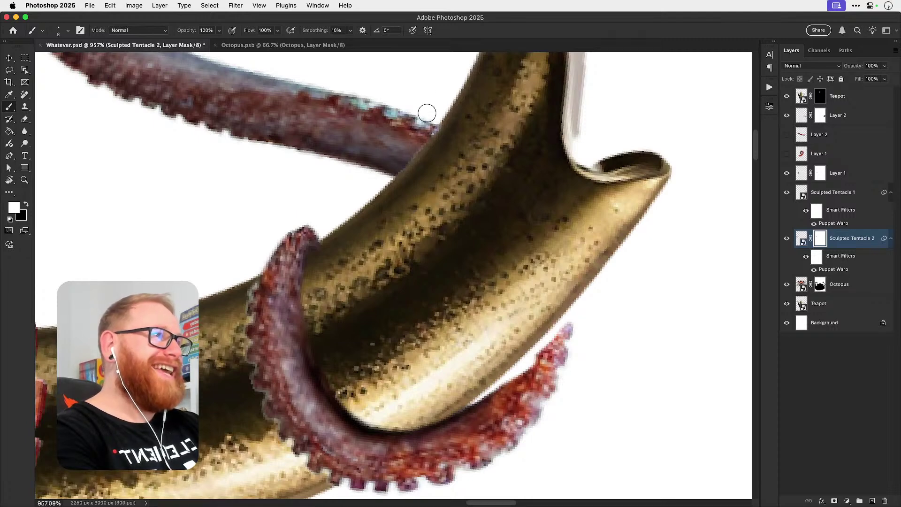
key("x")
key("x")
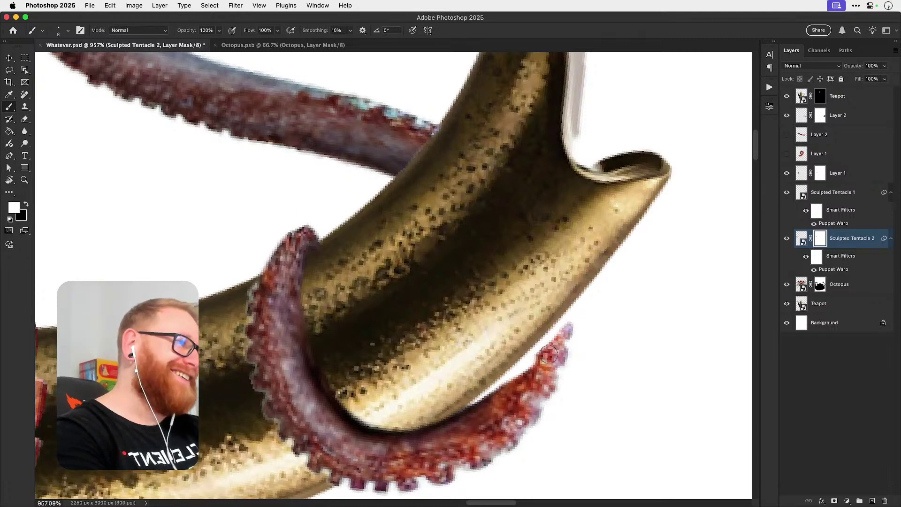
mouse_move(547, 359)
left_mouse_down()
mouse_move(566, 332)
mouse_move(483, 412)
mouse_move(563, 329)
mouse_move(471, 429)
mouse_move(527, 370)
mouse_move(469, 418)
mouse_move(549, 339)
left_mouse_up()
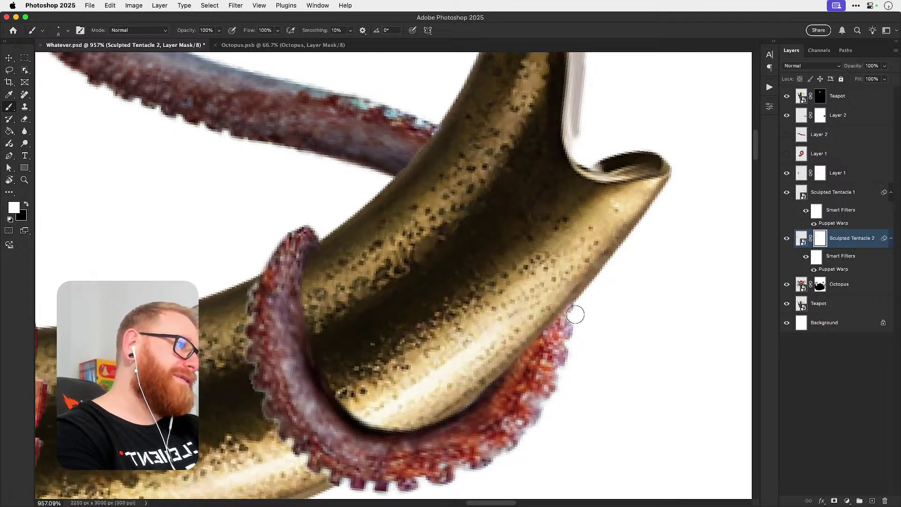
key("x")
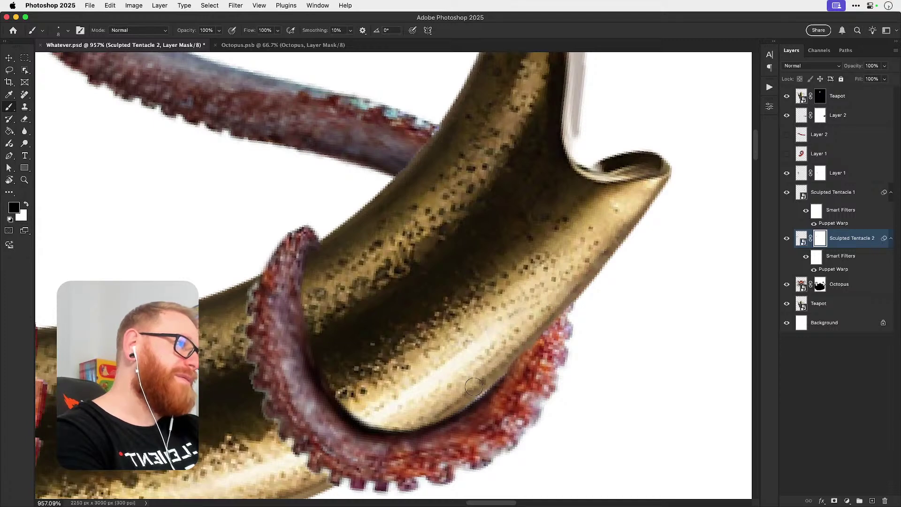
key("x")
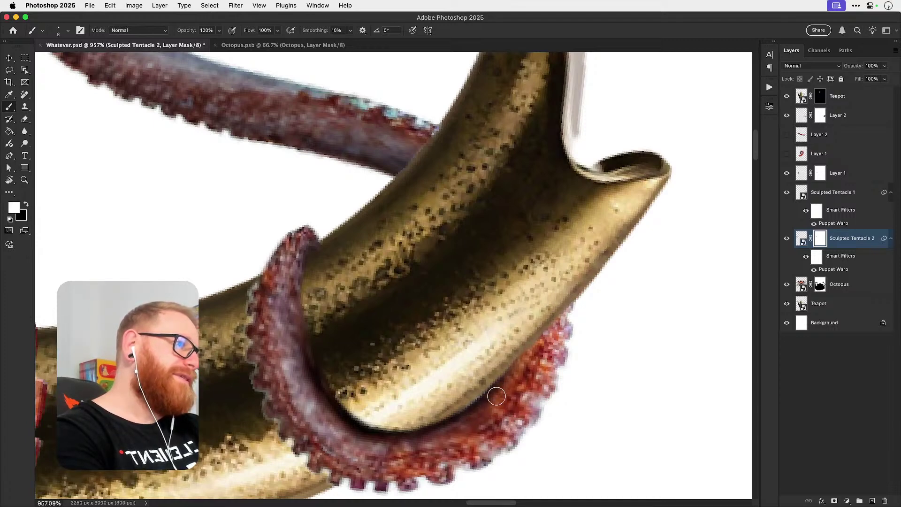
Step: Reset the canvas view rotation and save the document
key("r")
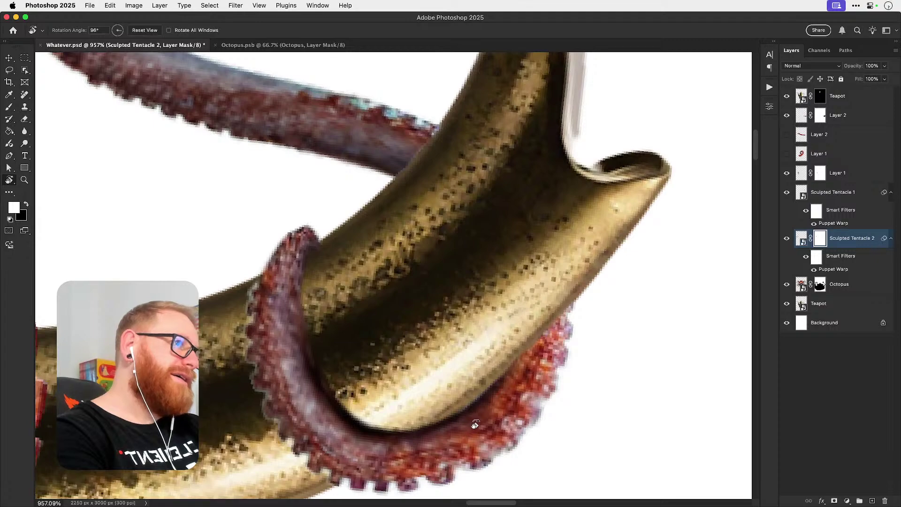
left_click(145, 30)
key("super+0")
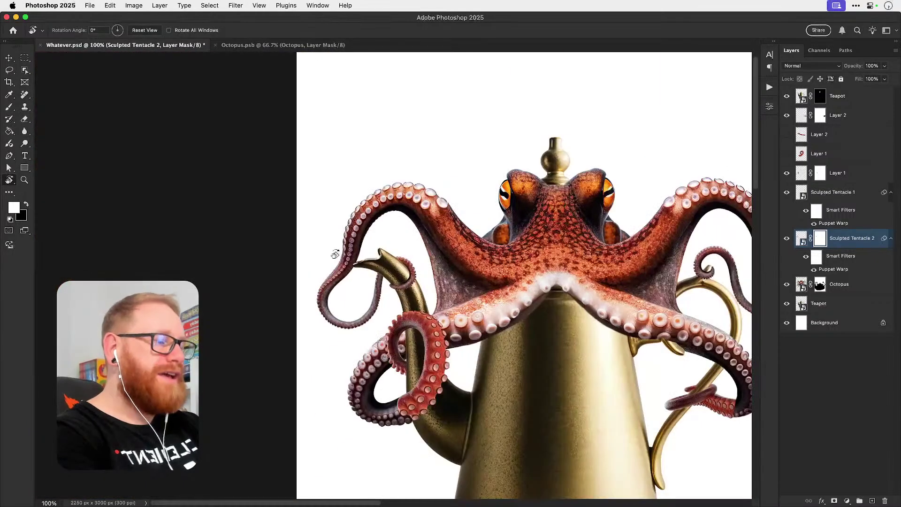
key("v")
key("super+s")
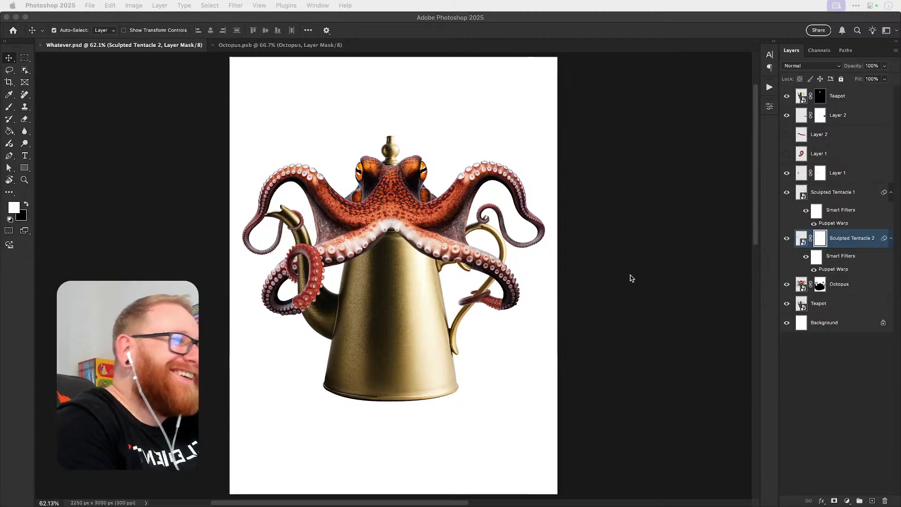
Step: Compare the composition with the Octopus layer's mask disabled and enabled, leaving the mask enabled
left_click(634, 280)
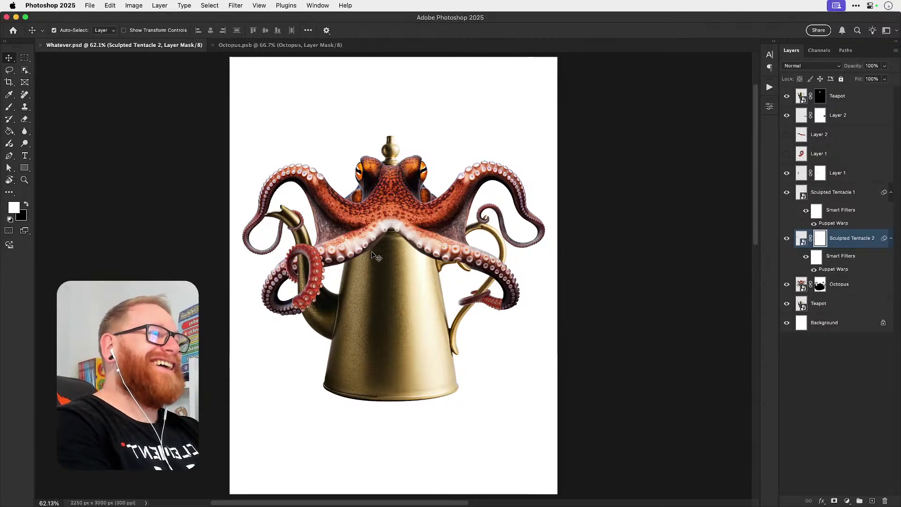
key("z")
left_click(377, 254)
left_click(377, 254)
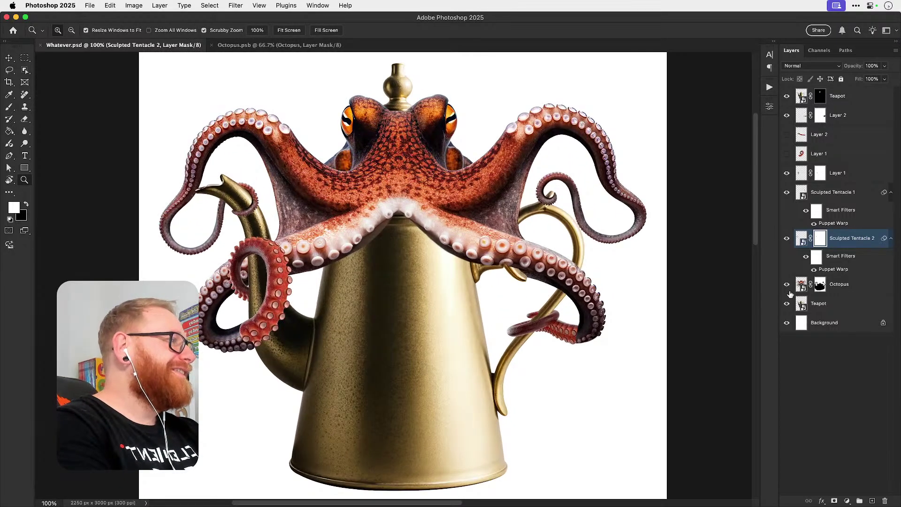
left_click(819, 285)
left_click(820, 286, "shift")
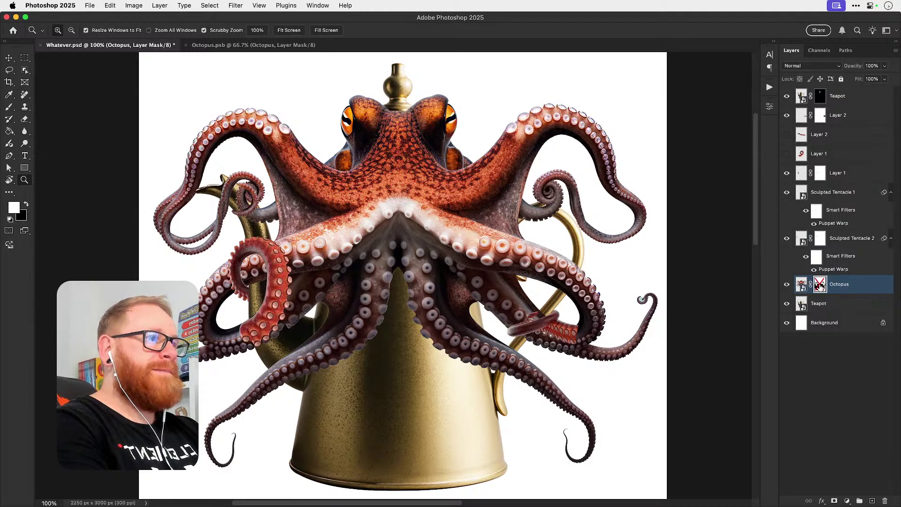
left_click(819, 286, "shift")
left_click(819, 286, "shift")
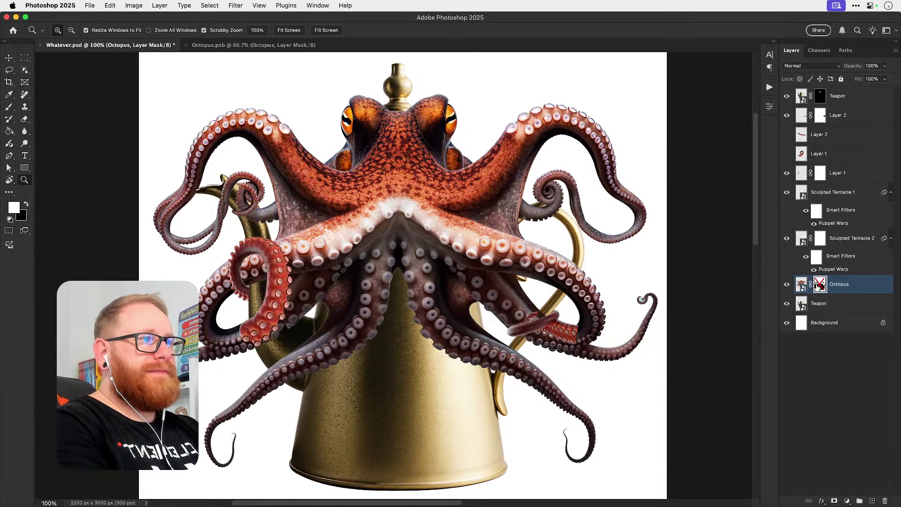
left_click(817, 286, "shift")
left_click(816, 287, "shift")
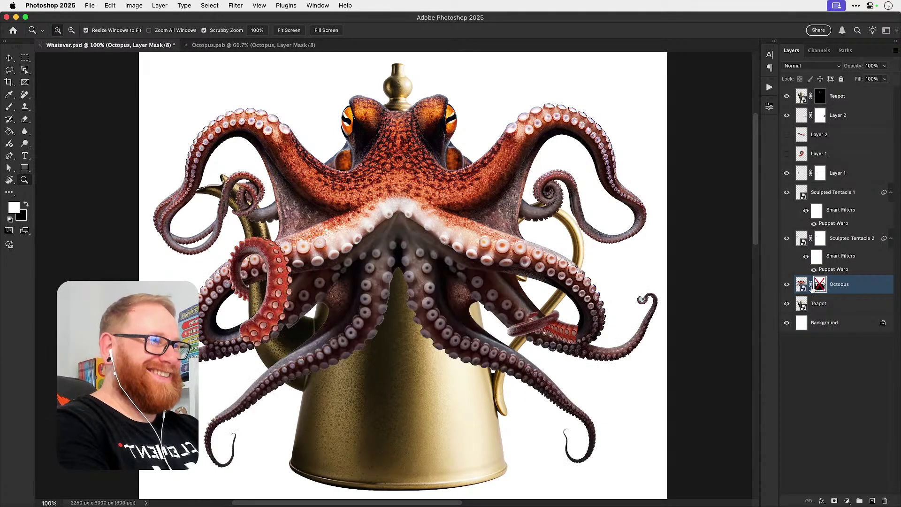
left_click(815, 287, "shift")
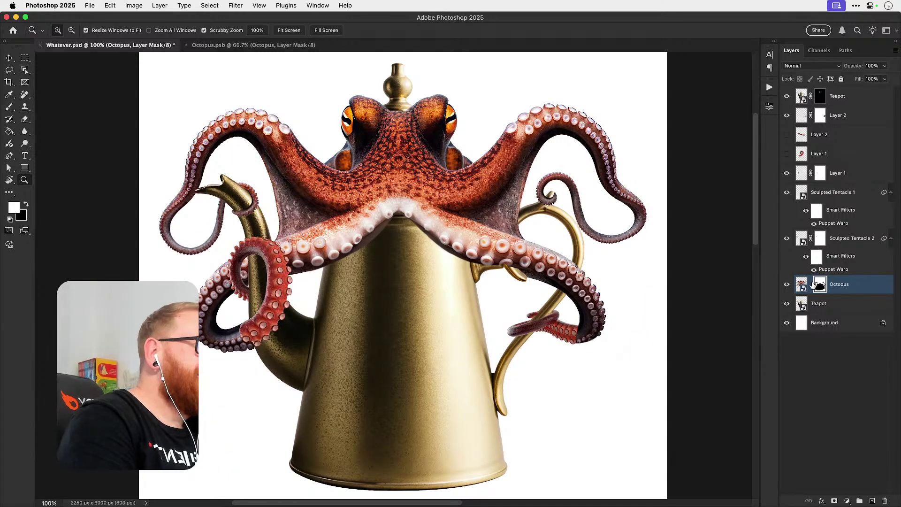
Step: Inspect the teapot handle behind the tentacle by hiding the Octopus layer and showing it again
left_click(528, 271)
left_click(528, 271)
key("v")
left_click(787, 284)
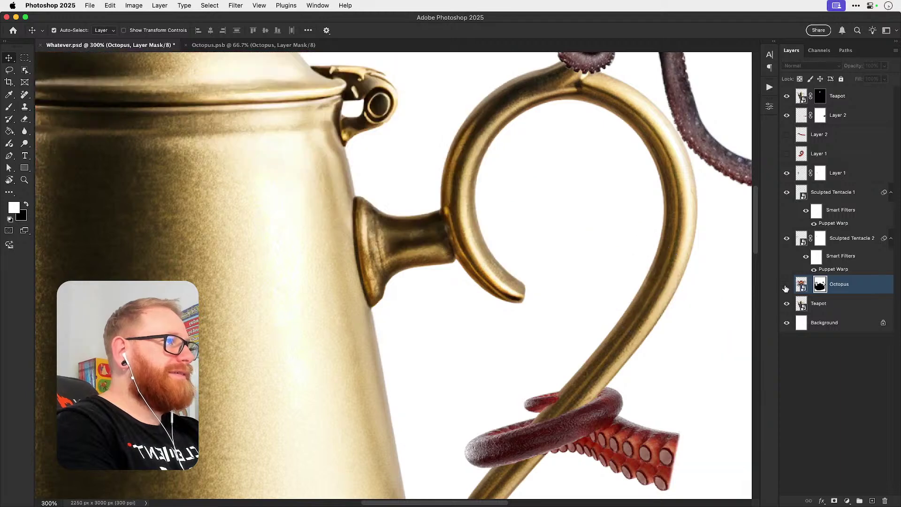
left_click(787, 284)
key("b")
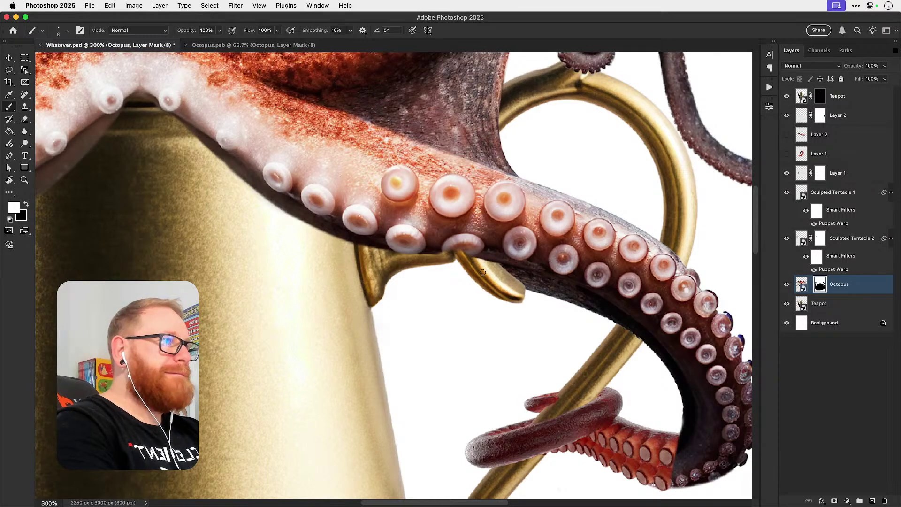
mouse_move(416, 255)
left_mouse_down()
mouse_move(507, 267)
mouse_move(486, 271)
left_mouse_up()
key("super+z")
Step: Rotate the view and paint black on the Octopus mask to clean the tentacle's underside edge beside the handle bracket
key("r")
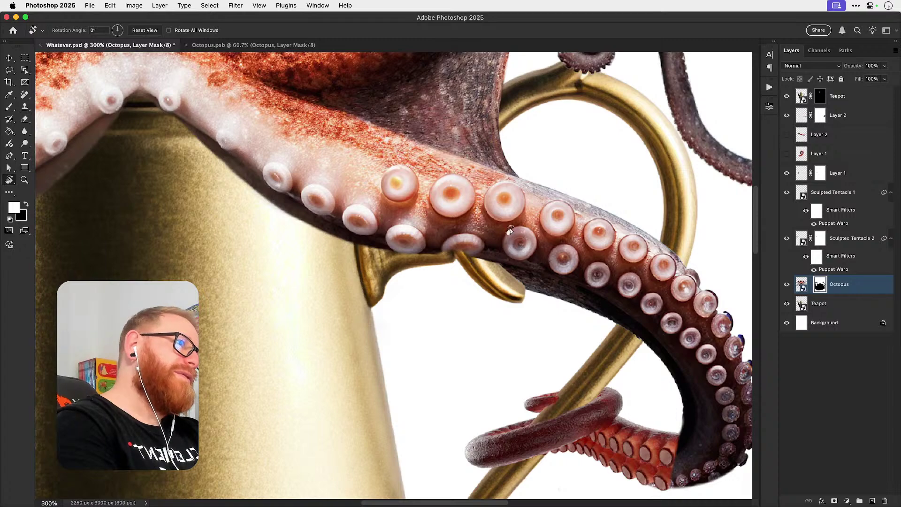
mouse_move(513, 226)
left_mouse_down()
mouse_move(517, 314)
mouse_move(482, 400)
mouse_move(384, 260)
mouse_move(382, 327)
mouse_move(376, 242)
mouse_move(370, 331)
mouse_move(375, 173)
mouse_move(364, 245)
mouse_move(367, 334)
left_mouse_up()
key("b")
key("x")
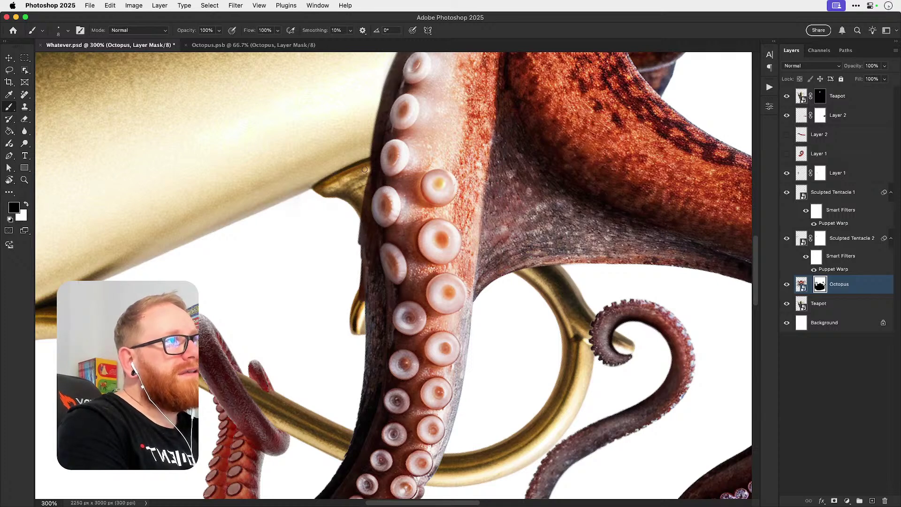
left_click_drag(368, 182, 358, 208)
mouse_move(364, 174)
left_mouse_down()
mouse_move(358, 312)
mouse_move(366, 204)
left_mouse_up()
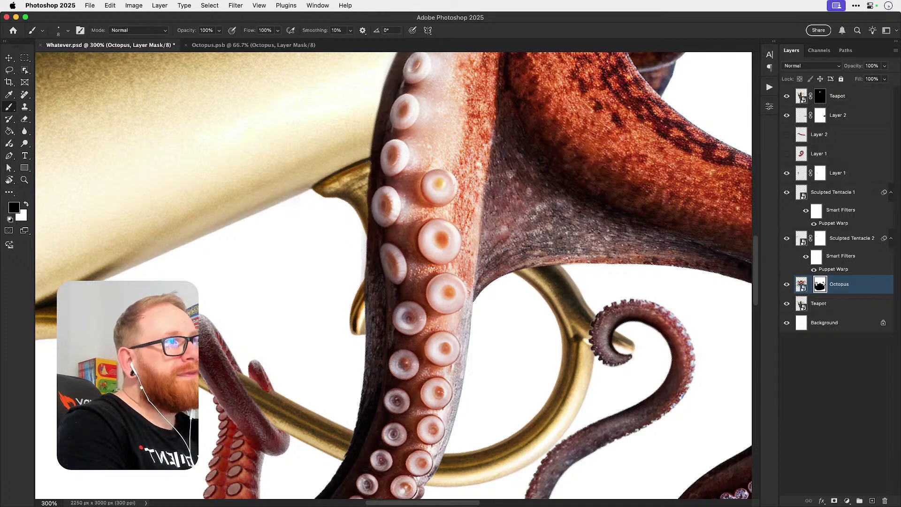
key("x")
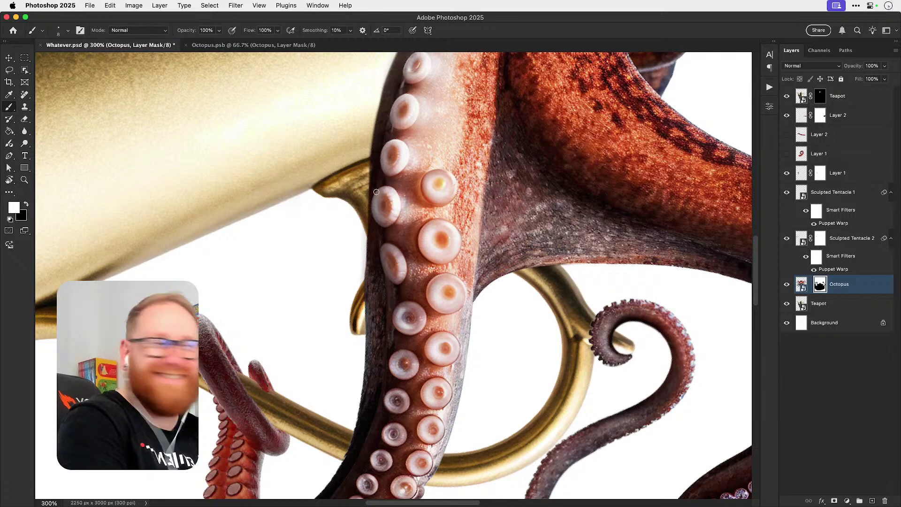
key("x")
left_click_drag(362, 264, 362, 297)
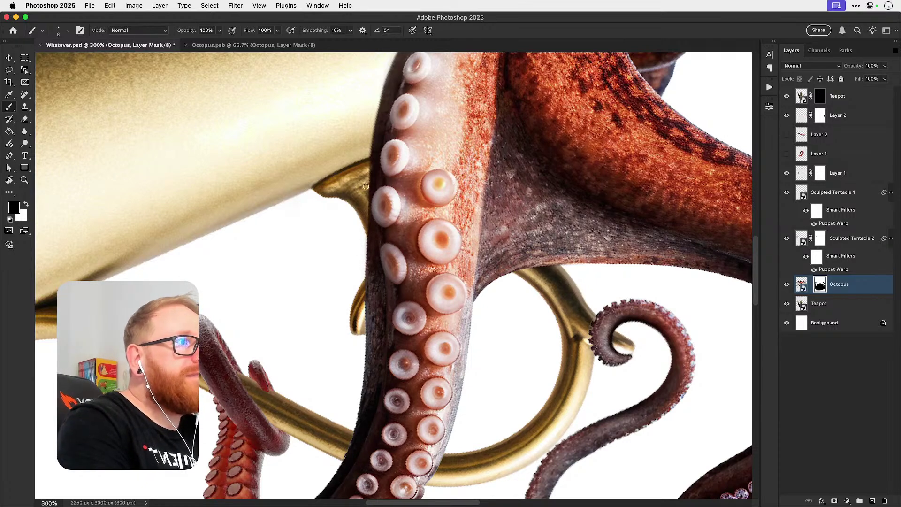
left_click_drag(365, 230, 363, 319)
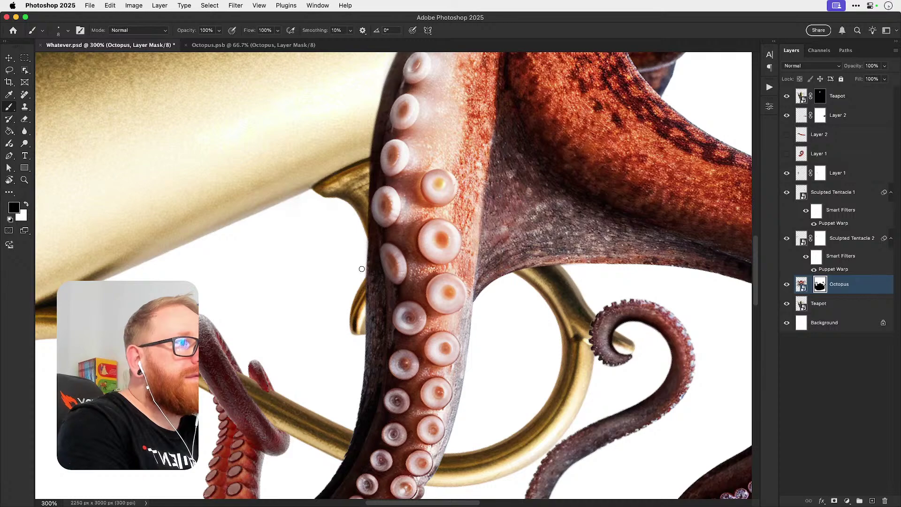
Step: Reset the canvas rotation, save the document and review the whole composition
key("r")
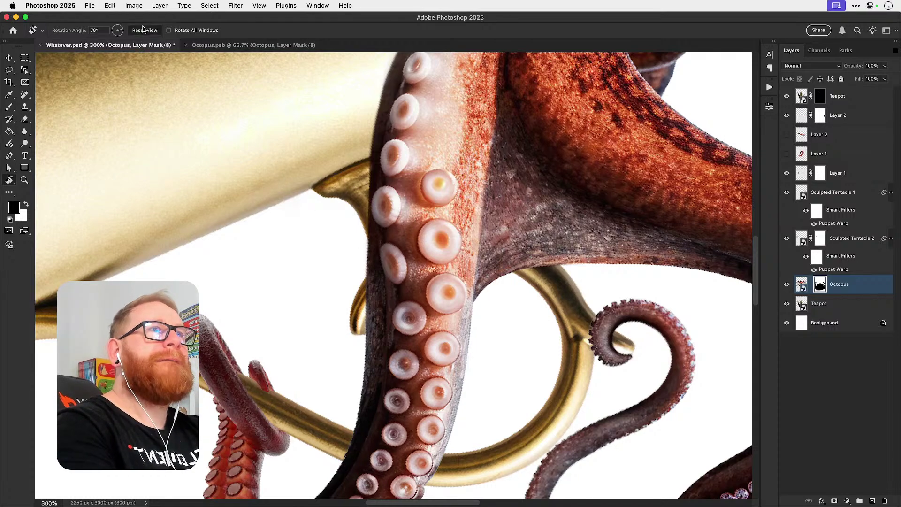
left_click(144, 31)
key("super+minus")
key("super+minus")
key("super+s")
key("v")
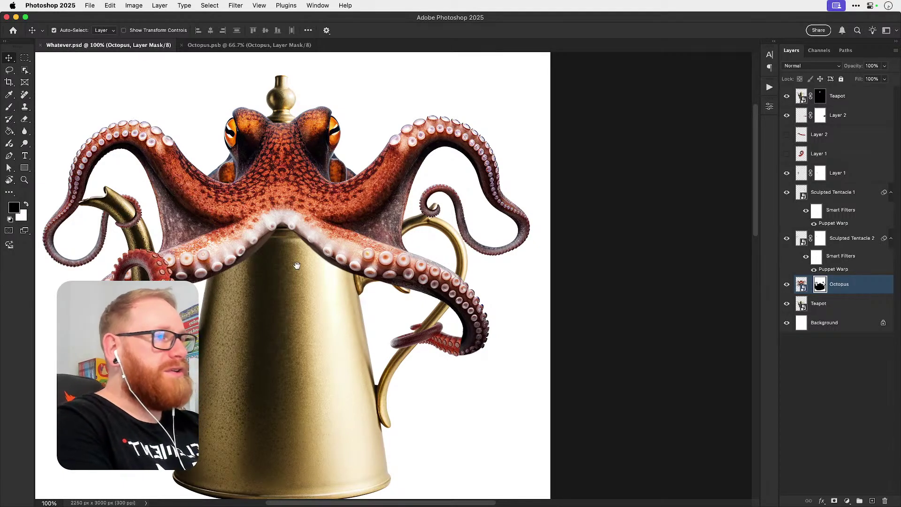
left_click_drag(297, 265, 386, 307)
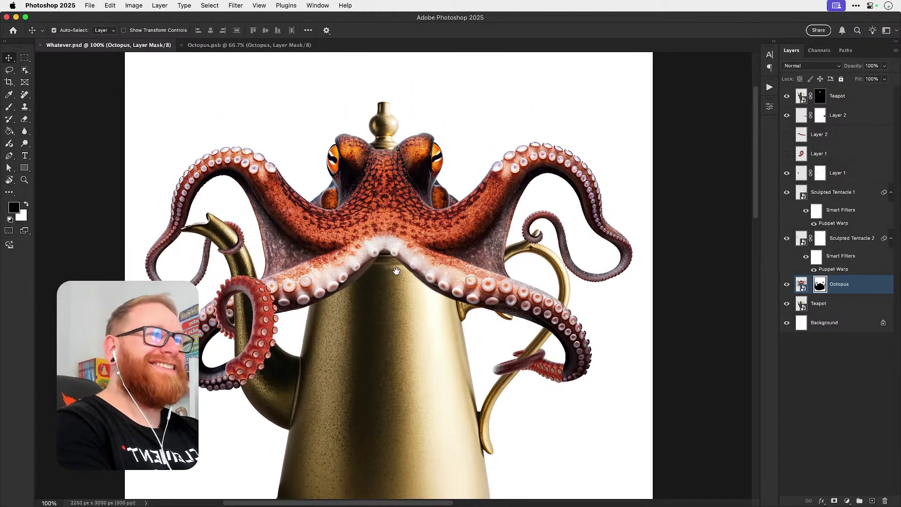
key("super+0")
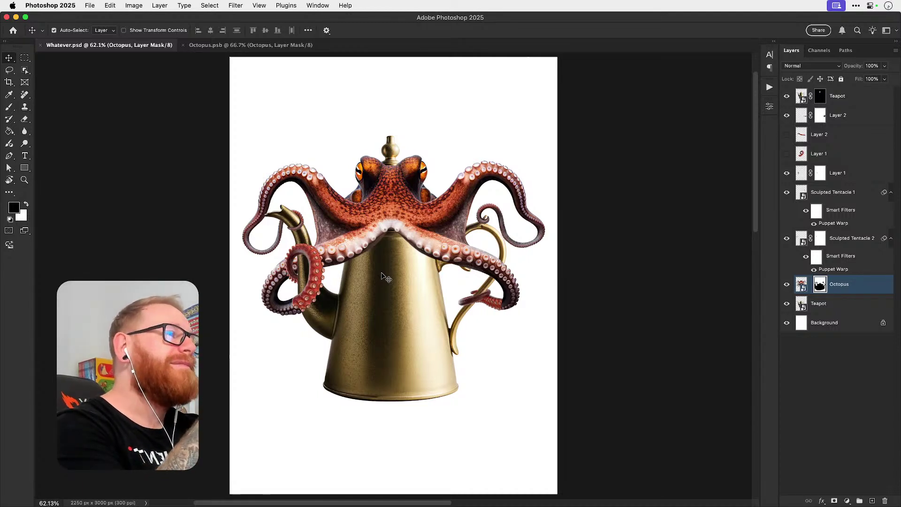
Step: Hide the Octopus layer and add a layer mask to the lower Teapot layer
left_click(787, 283)
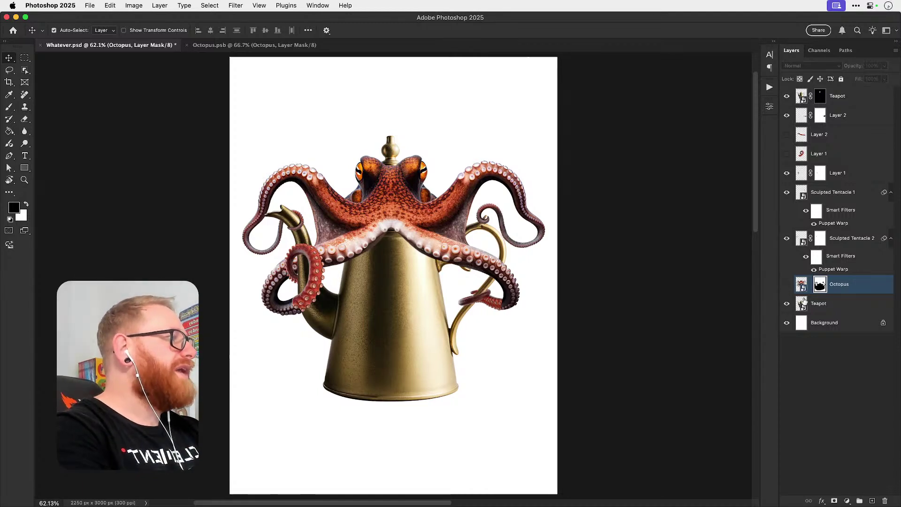
left_click(819, 303)
left_click(835, 500)
Step: Paint the whole lid knob out on the lower Teapot layer's mask, leaving the lid's domed top intact
key("z")
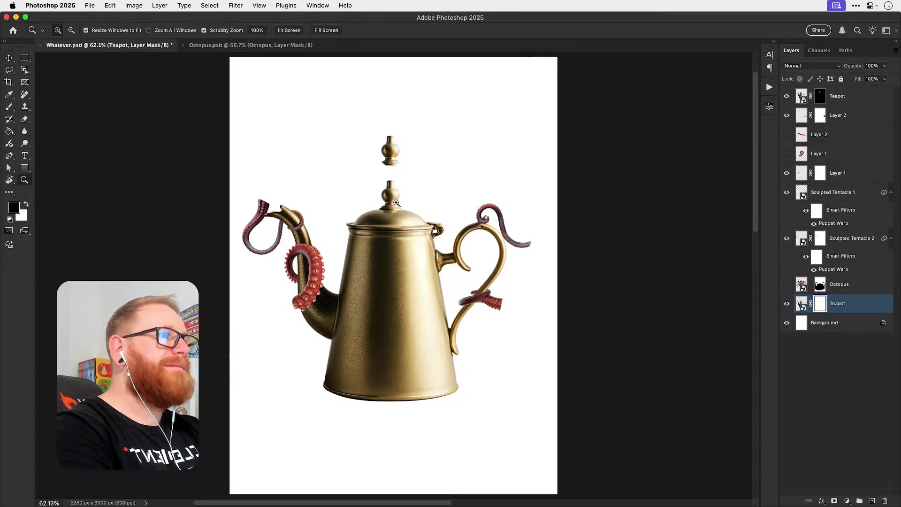
left_click(389, 205)
left_click(389, 205)
key("b")
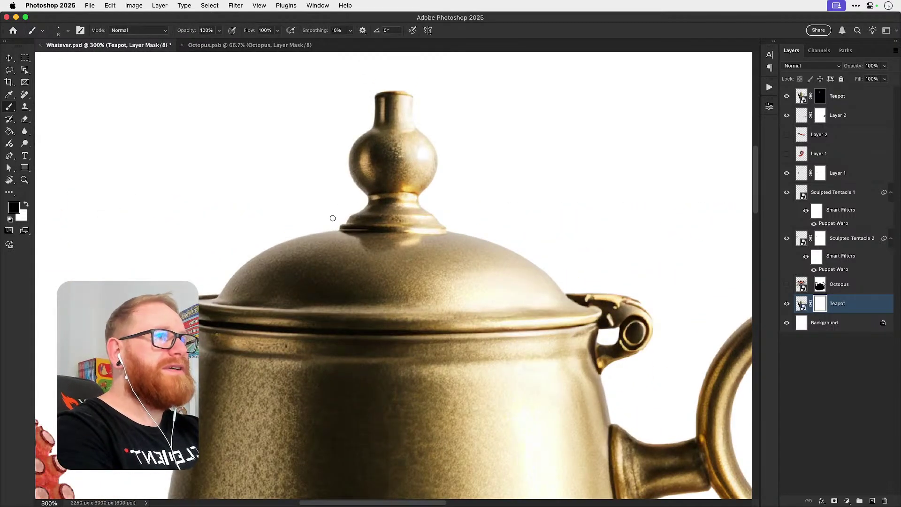
mouse_move(346, 219)
left_mouse_down()
mouse_move(443, 216)
mouse_move(342, 219)
mouse_move(454, 220)
mouse_move(378, 218)
left_mouse_up()
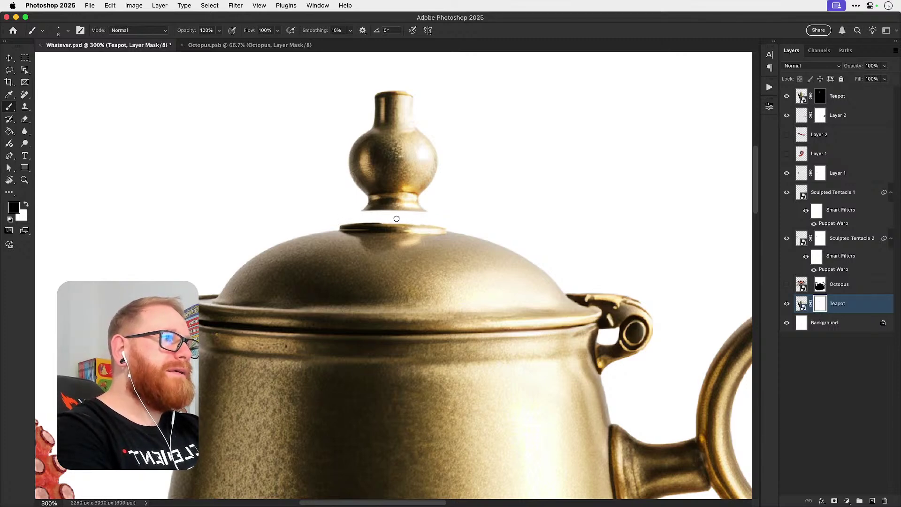
key("x")
mouse_move(398, 227)
left_mouse_down()
mouse_move(423, 229)
mouse_move(375, 207)
mouse_move(341, 217)
mouse_move(402, 199)
mouse_move(392, 184)
mouse_move(342, 203)
mouse_move(327, 189)
mouse_move(388, 166)
mouse_move(385, 157)
mouse_move(458, 147)
mouse_move(434, 134)
mouse_move(464, 120)
mouse_move(432, 91)
left_mouse_up()
key("x")
key("bracketright")
key("bracketright")
key("bracketright")
key("bracketright")
key("bracketright")
key("v")
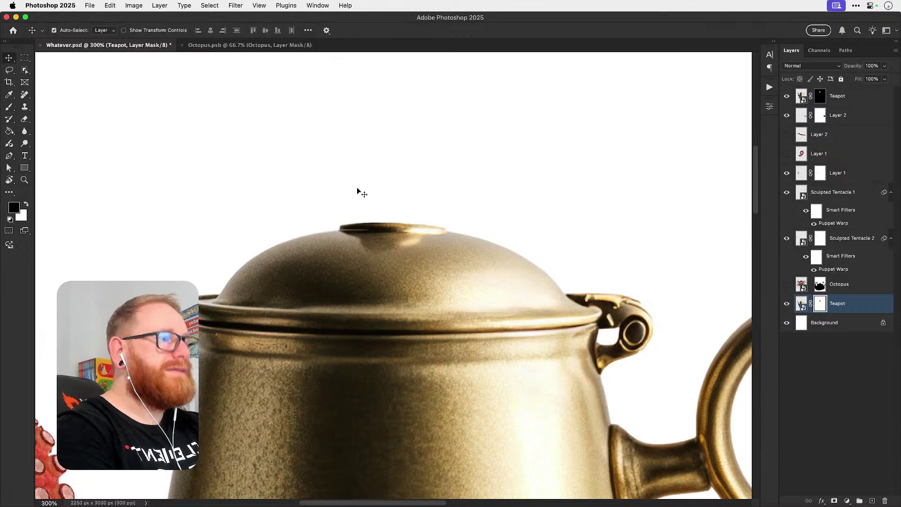
Step: Show the Octopus layer again and save the document
key("super+0")
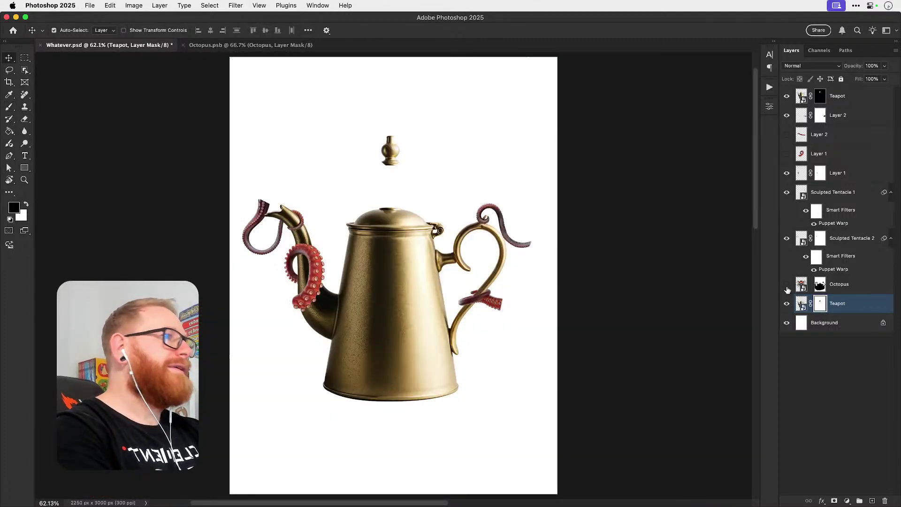
left_click(786, 285)
key("super+s")
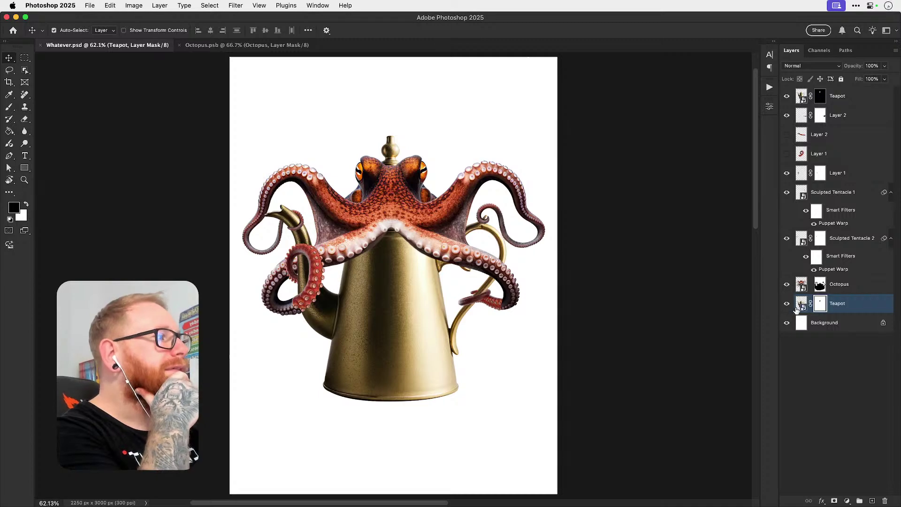
Step: Disable the mask inside the lower Teapot layer's smart object, save it and view the original background in Whatever.psd
left_click(801, 302)
double_click(801, 302)
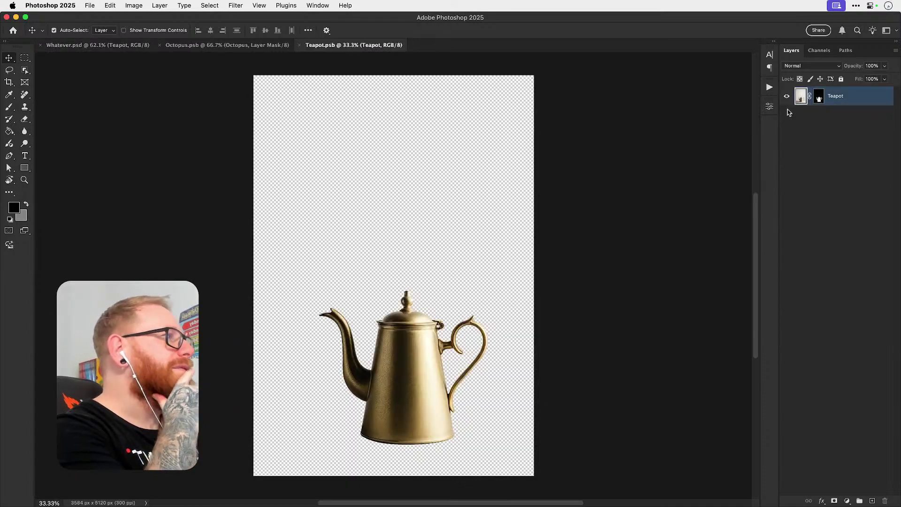
left_click(816, 97, "shift")
key("super+s")
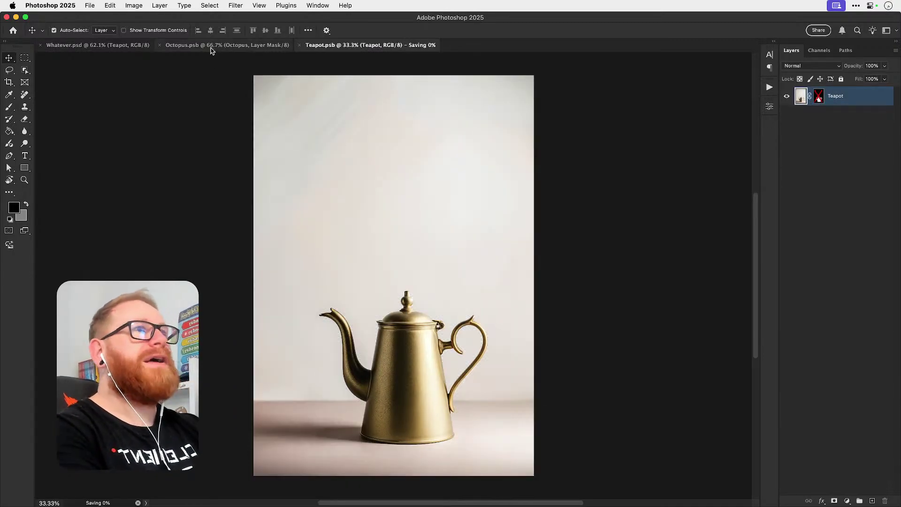
left_click(108, 47)
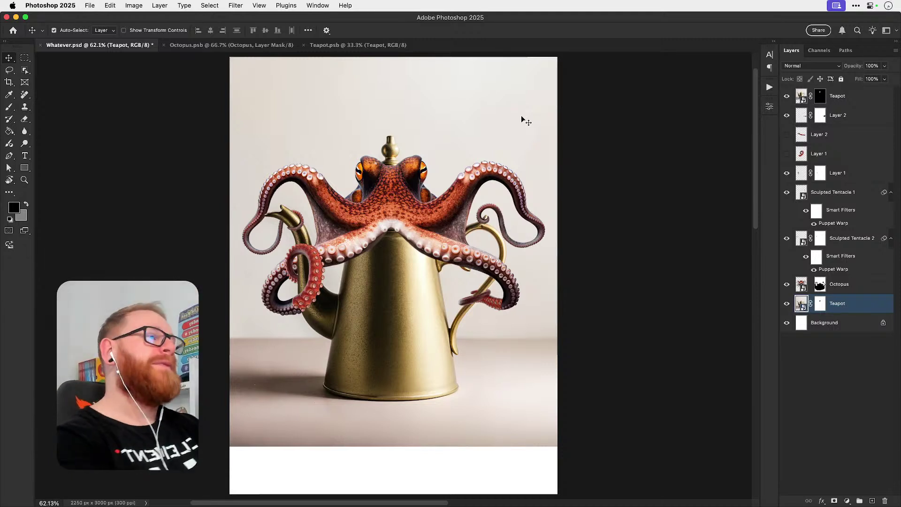
Step: Re-enable the layer mask in Teapot.psb, then save and close the smart object
left_click(346, 49)
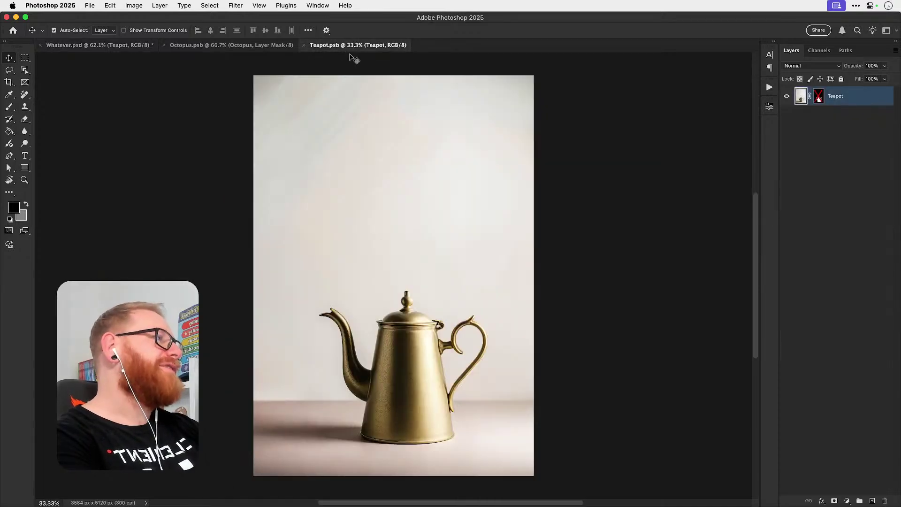
left_click(819, 98, "shift")
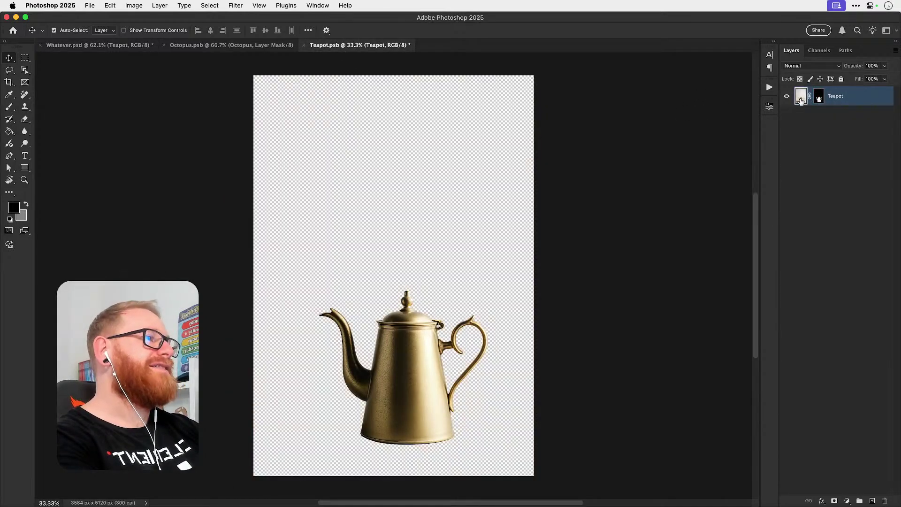
key("super+s")
key("super+w")
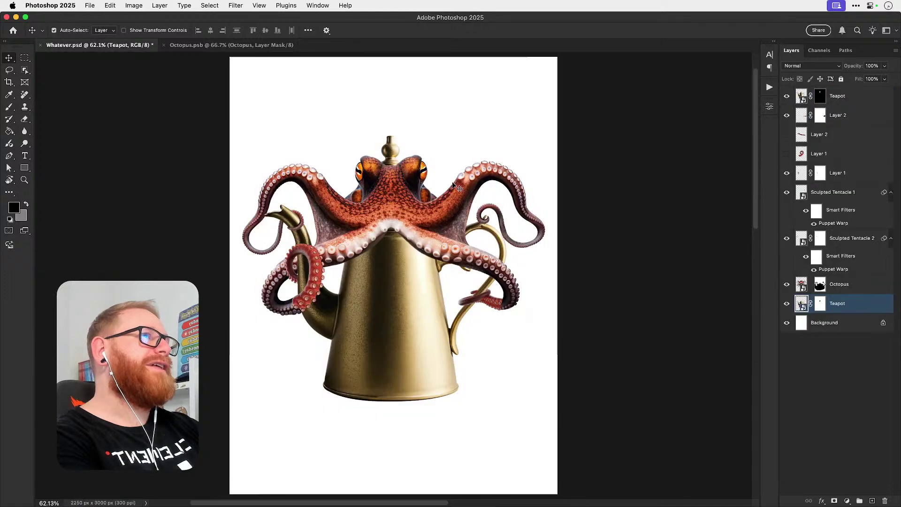
Step: Save Whatever.psd and close the Octopus.psb document
key("super+s")
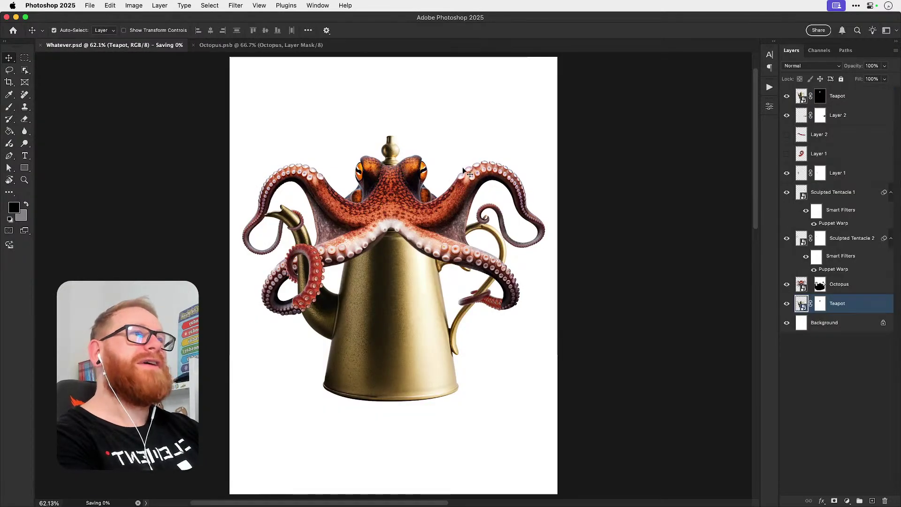
left_click(159, 48)
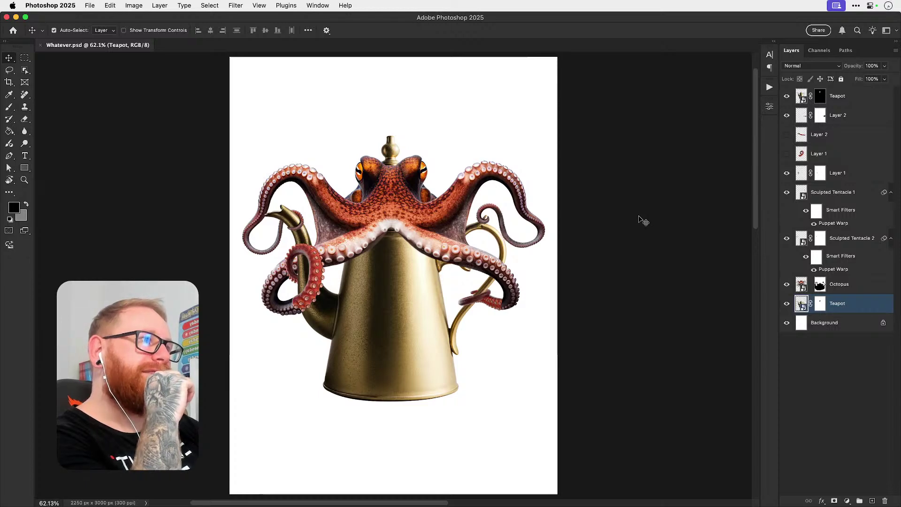
Step: Select the Sculpted Tentacle 1 layer and toggle its visibility to identify the tentacle curling above the handle
key("z")
left_click_drag(515, 229, 633, 234)
left_click(565, 219)
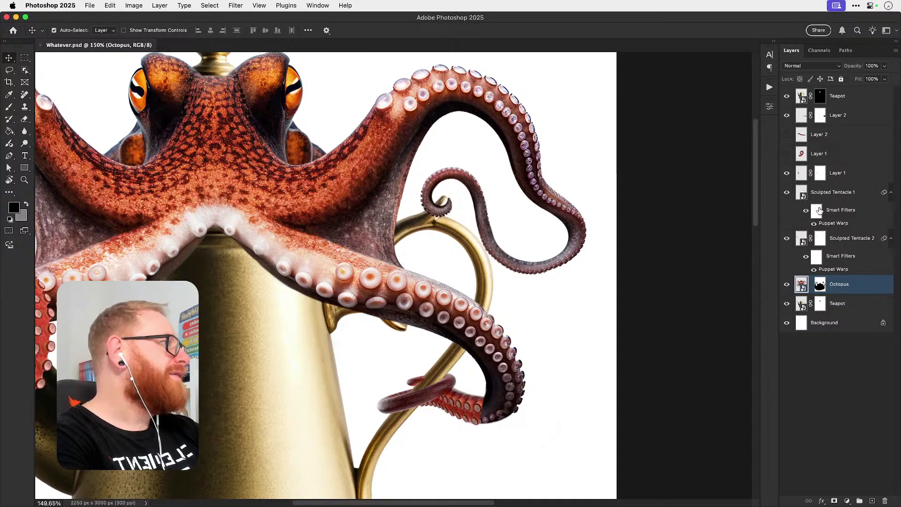
left_click(831, 194)
left_click(786, 192)
left_click(787, 191)
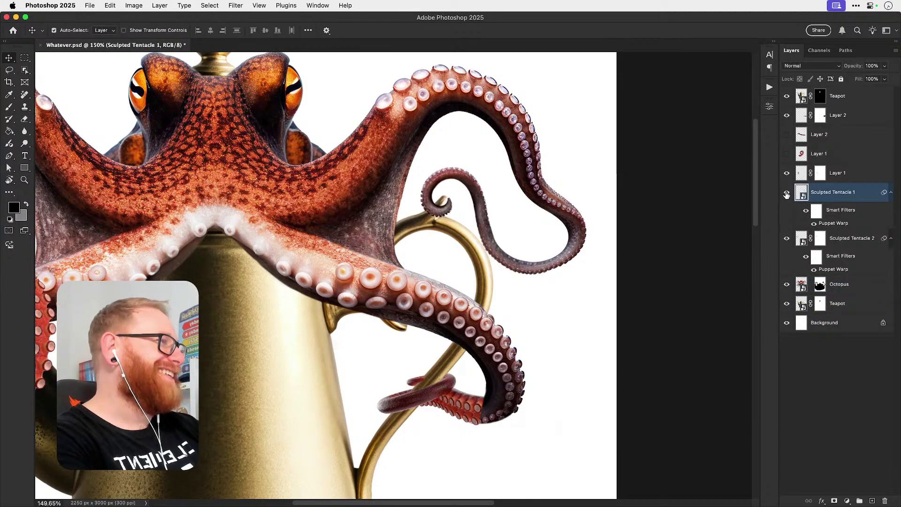
Step: Edit the Puppet Warp on Sculpted Tentacle 1, moving the middle pin slightly up and to the right, and apply it
double_click(831, 224)
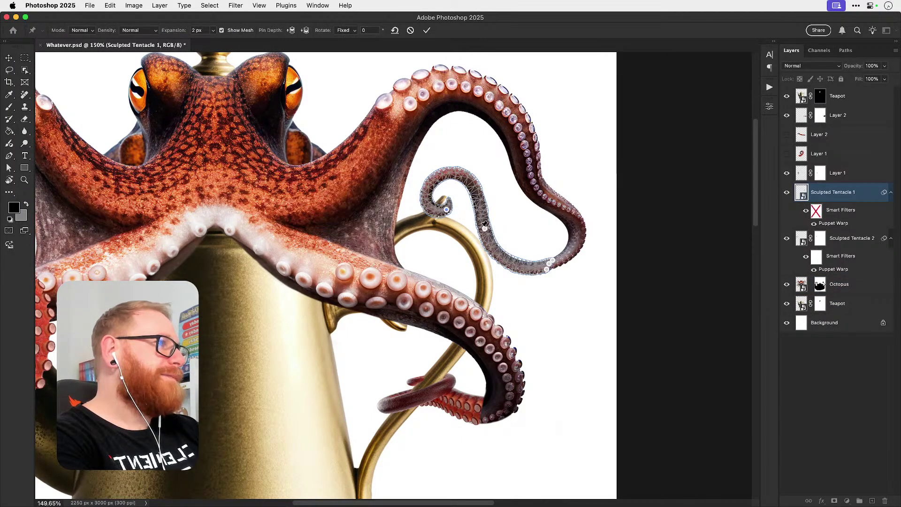
key("super+plus")
key("super+plus")
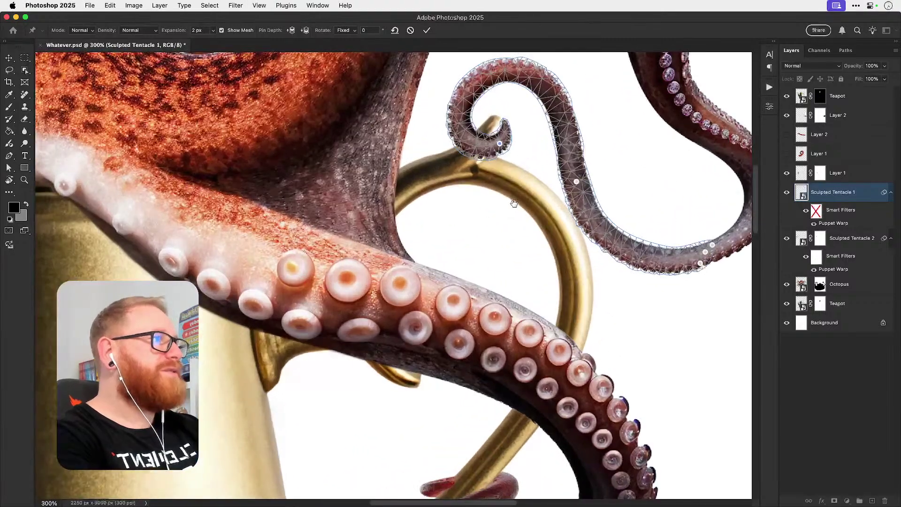
left_click_drag(514, 203, 366, 299)
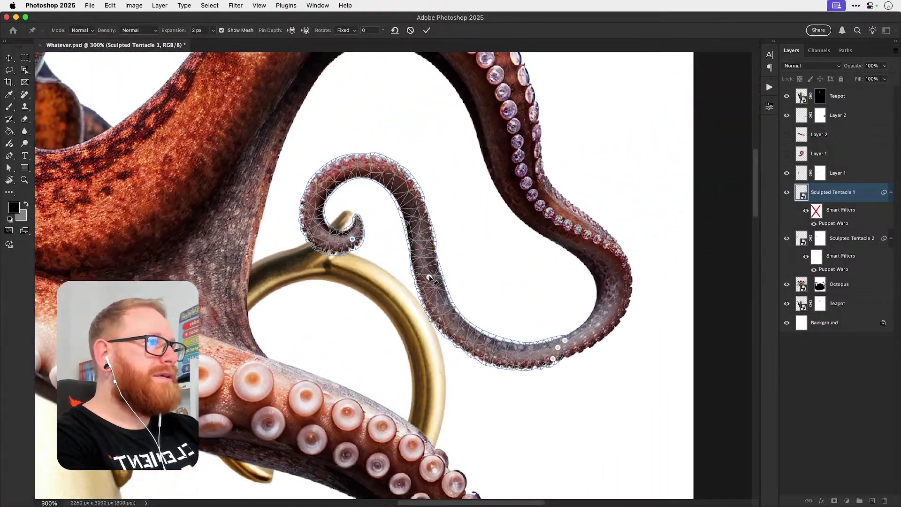
left_click_drag(429, 278, 440, 258)
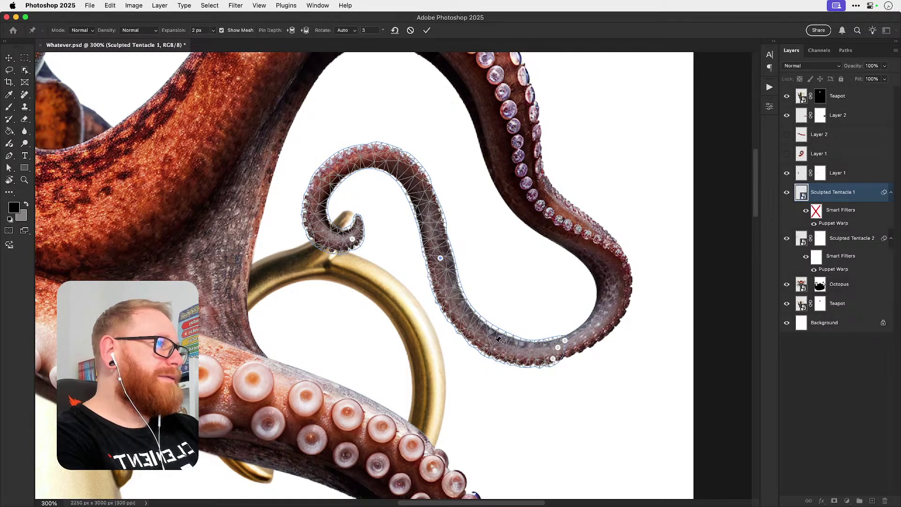
key("Return")
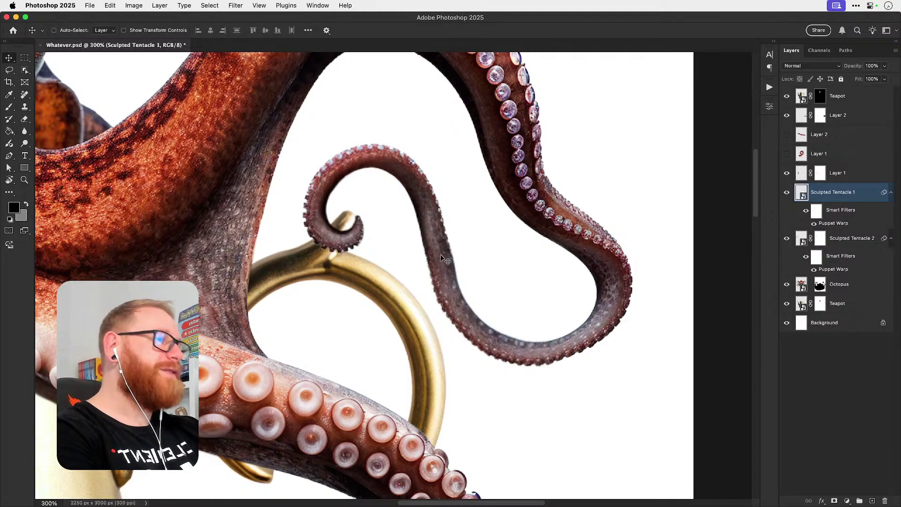
Step: Reopen the Puppet Warp on Sculpted Tentacle 1, add a pin just below the middle pin, and apply it
key("super+1")
key("z")
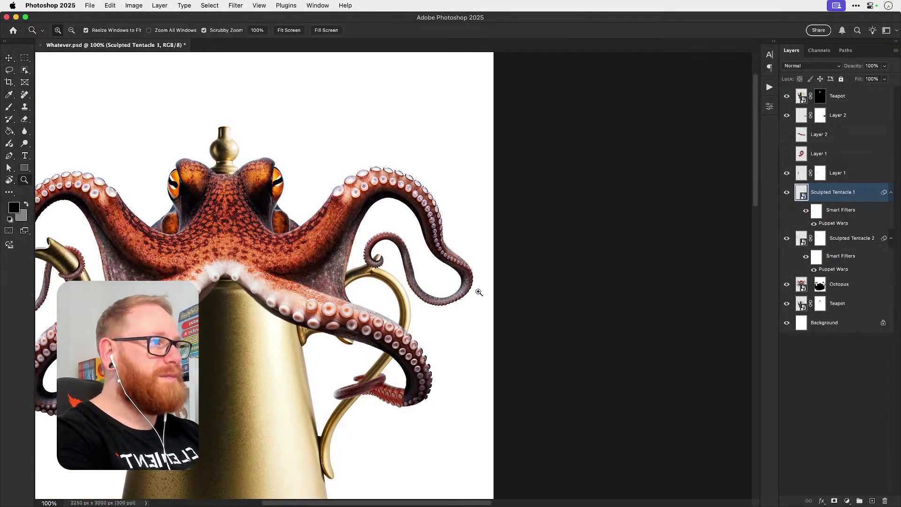
left_click_drag(417, 294, 673, 210)
double_click(834, 222)
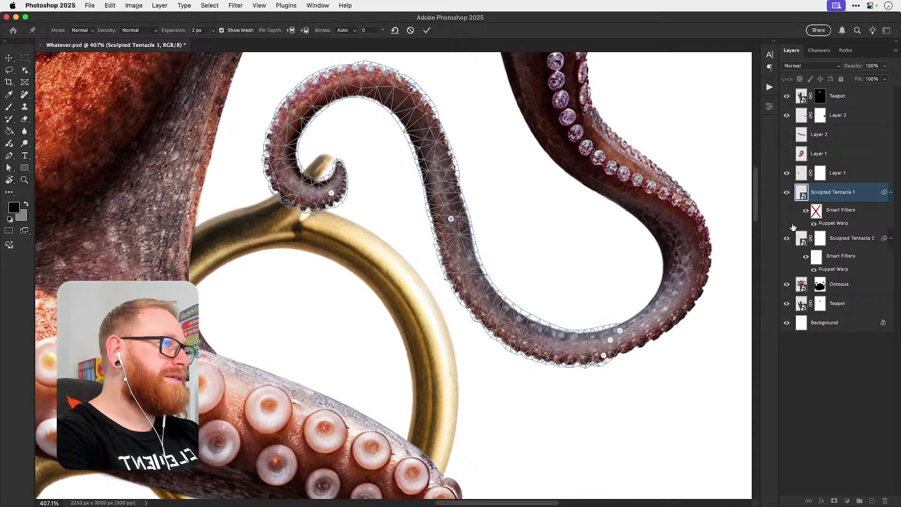
left_click(462, 263)
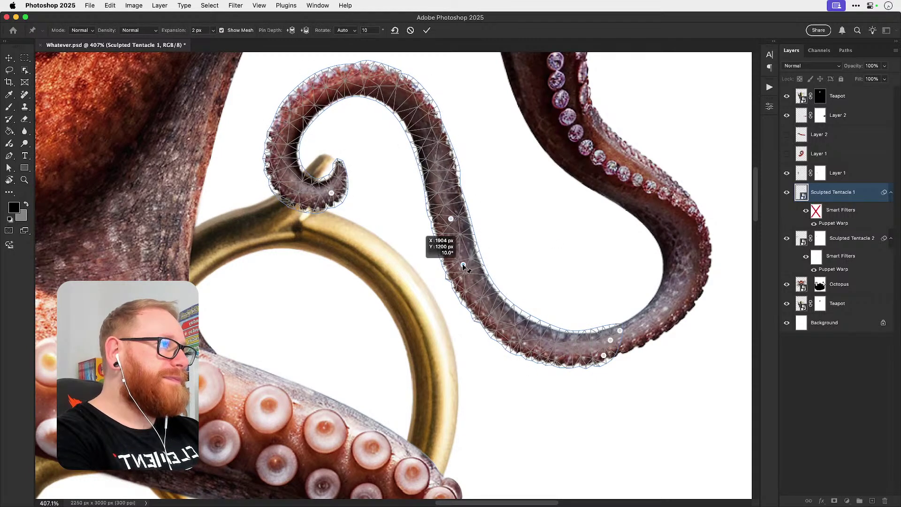
key("Return")
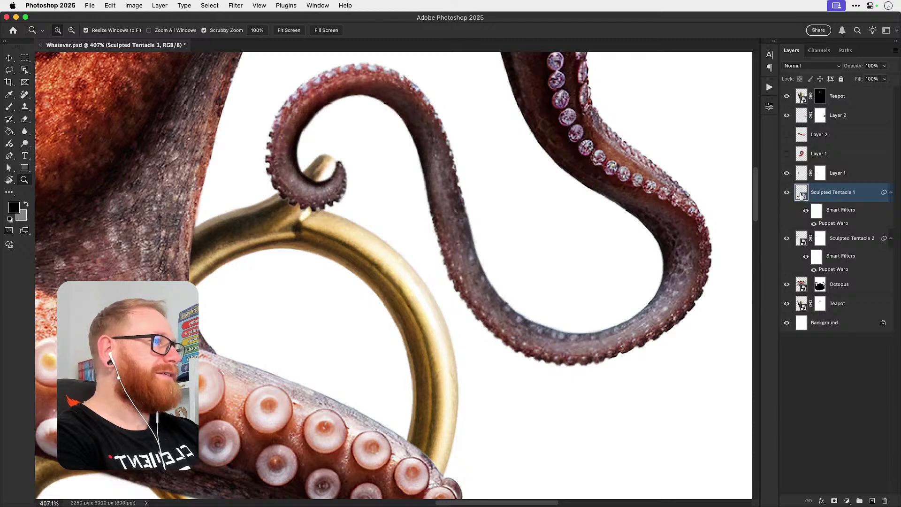
Step: Review the whole octopus and teapot composite, then save Whatever.psd
key("super+1")
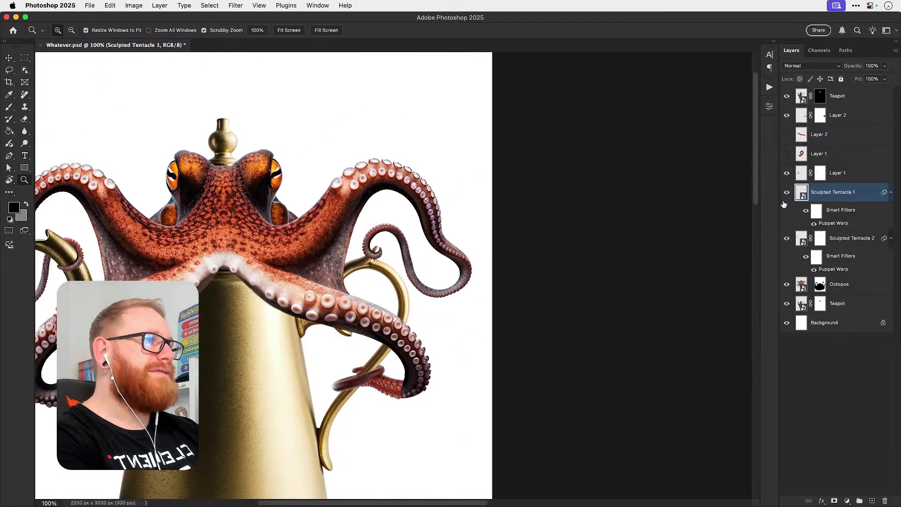
left_click_drag(463, 227, 616, 176)
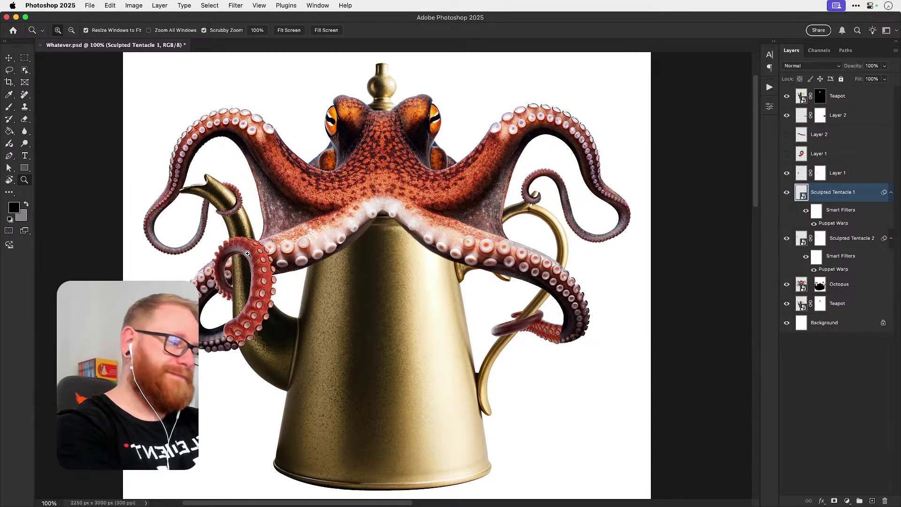
key("v")
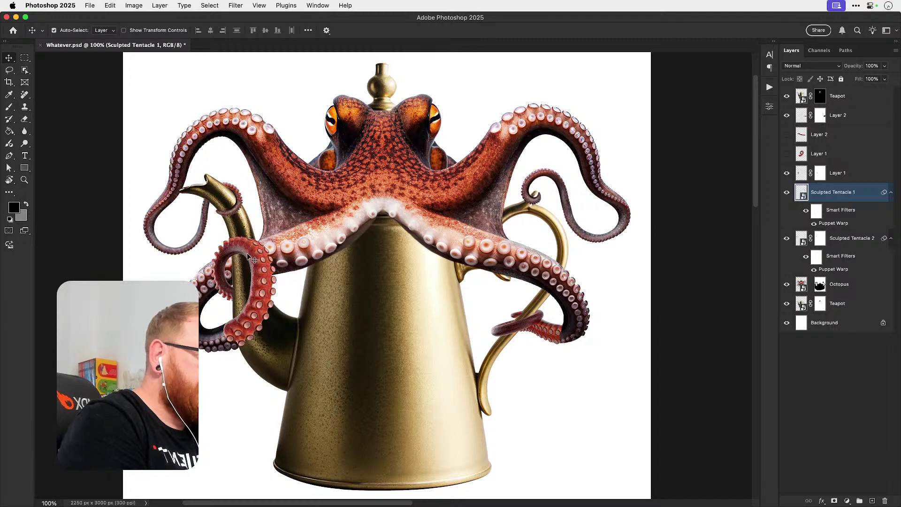
key("super+0")
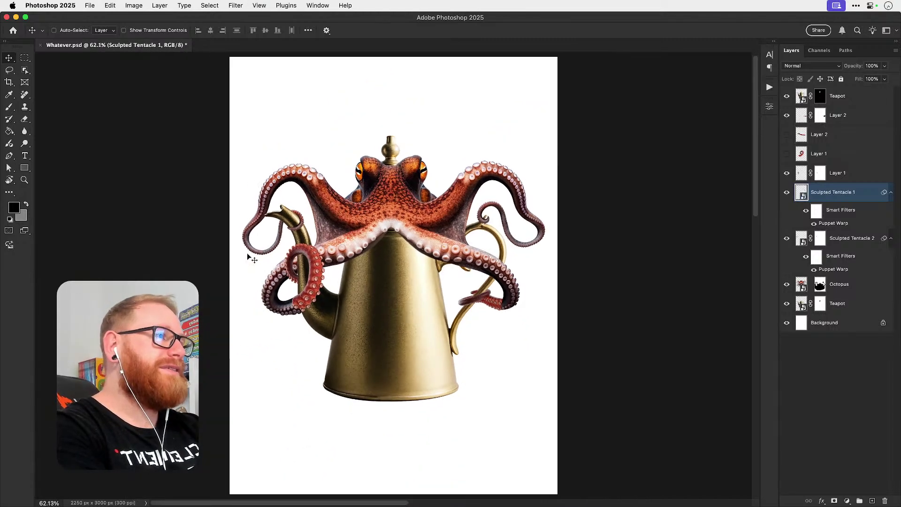
key("super+s")
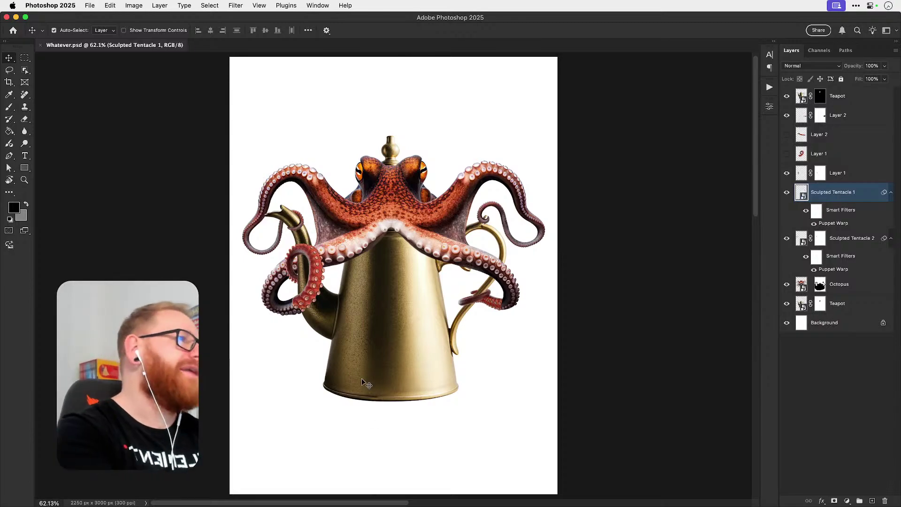
key("z")
mouse_move(387, 168)
left_mouse_down()
mouse_move(452, 156)
mouse_move(378, 156)
left_mouse_up()
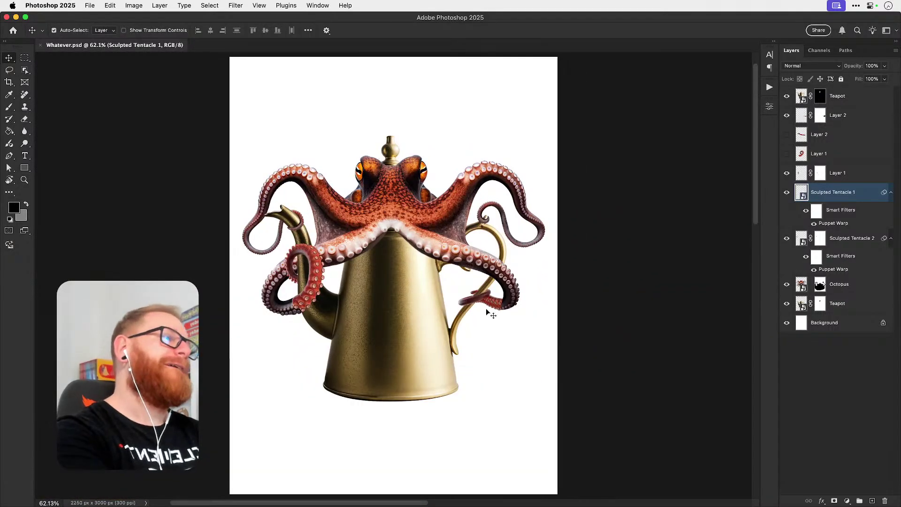
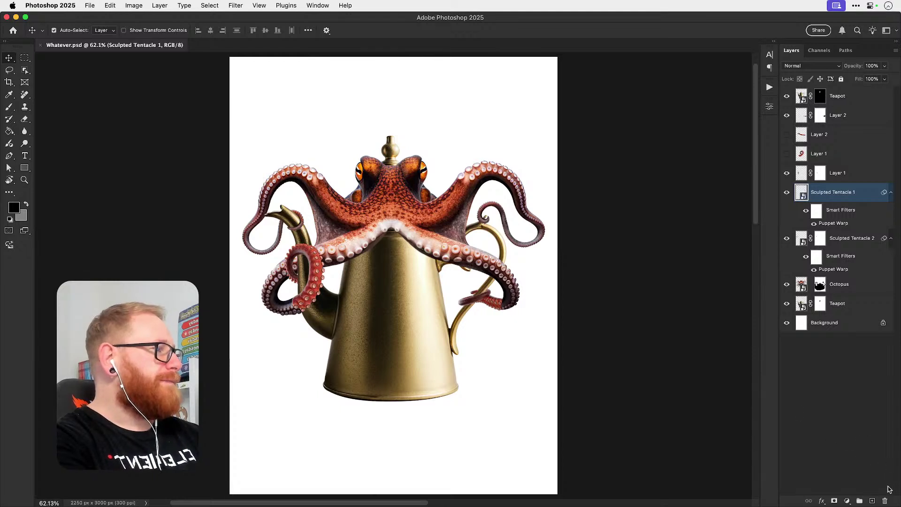
Step: Brush a wavy black line across the teapot's base on a new layer, and delete that layer
left_click(871, 501)
key("b")
left_click_drag(284, 367, 520, 372)
key("v")
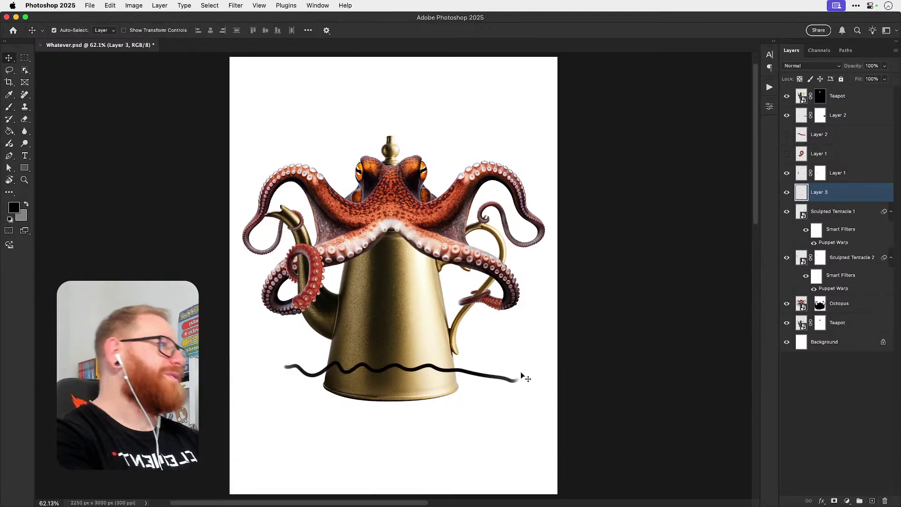
key("BackSpace")
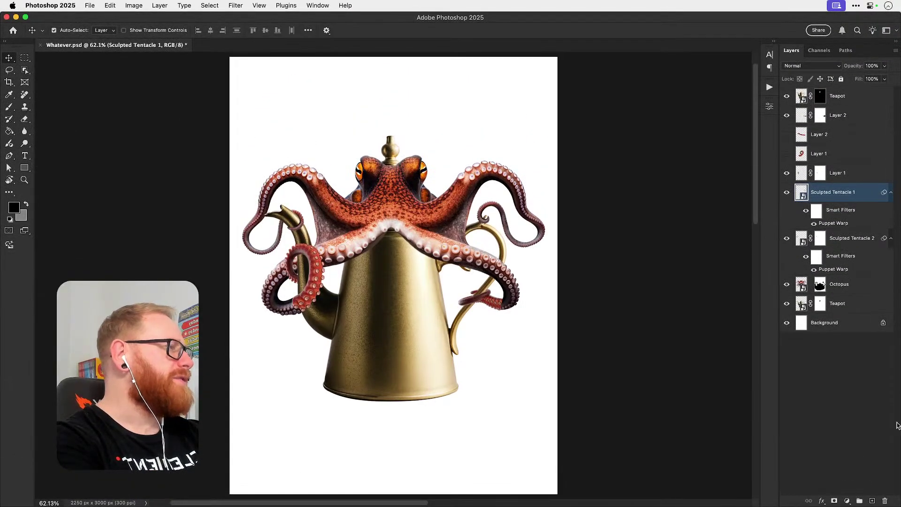
Step: Select the Octopus layer and examine the lower end of the teapot's handle and the overall composition
left_click(848, 285)
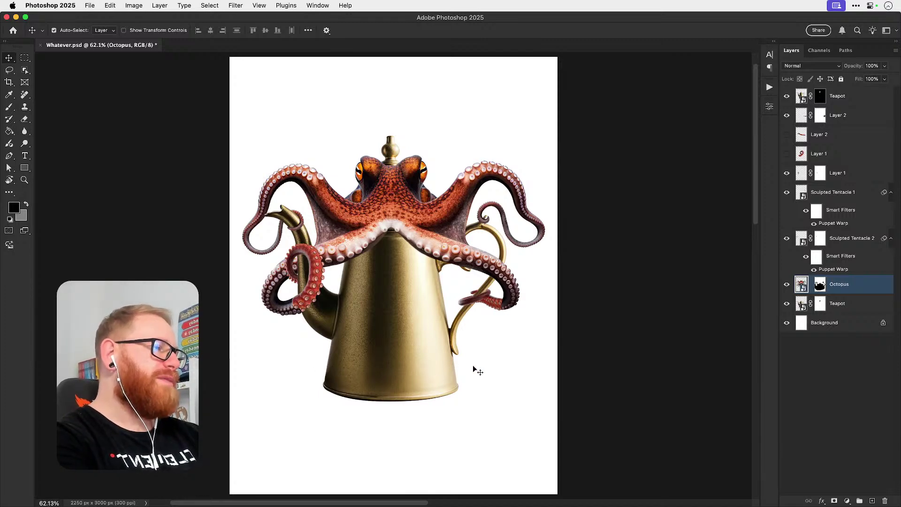
left_click(456, 353, "super")
left_click(455, 354, "super")
left_click(456, 353, "super")
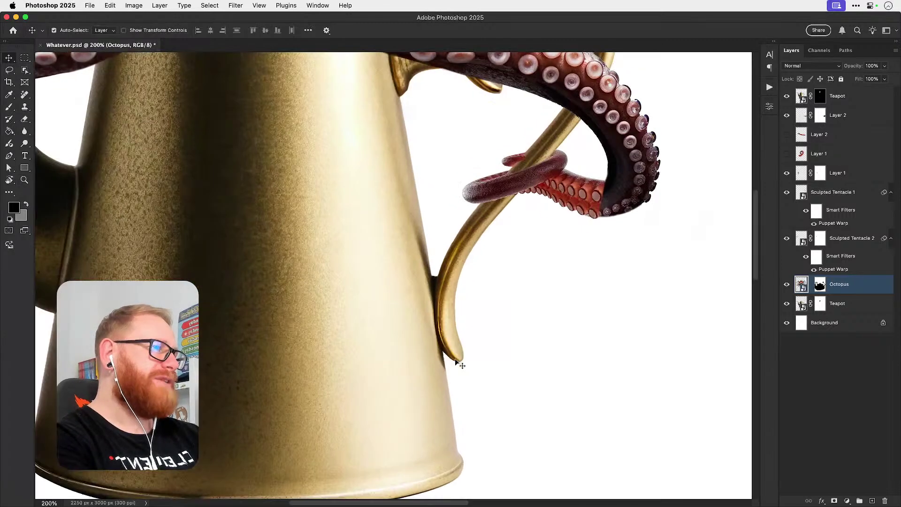
key("super+minus")
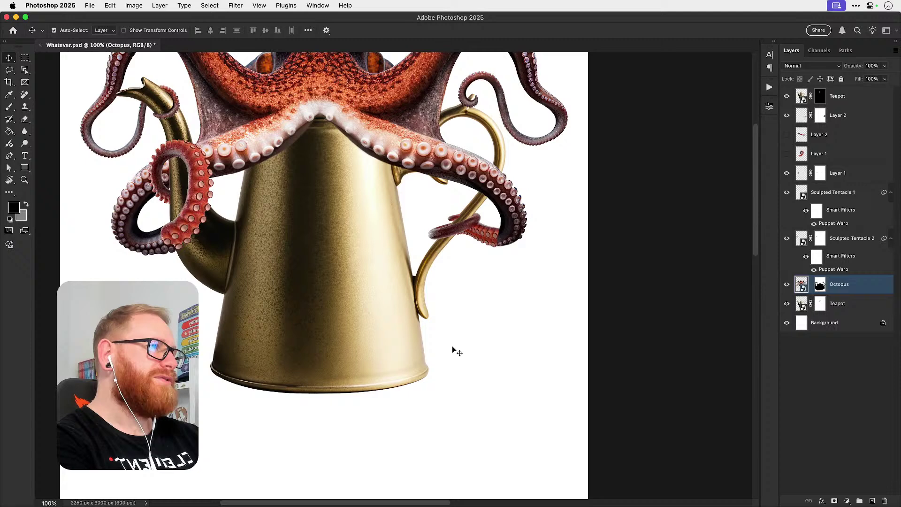
left_click(432, 330, "alt+super")
left_click(433, 331, "alt+super")
key("z")
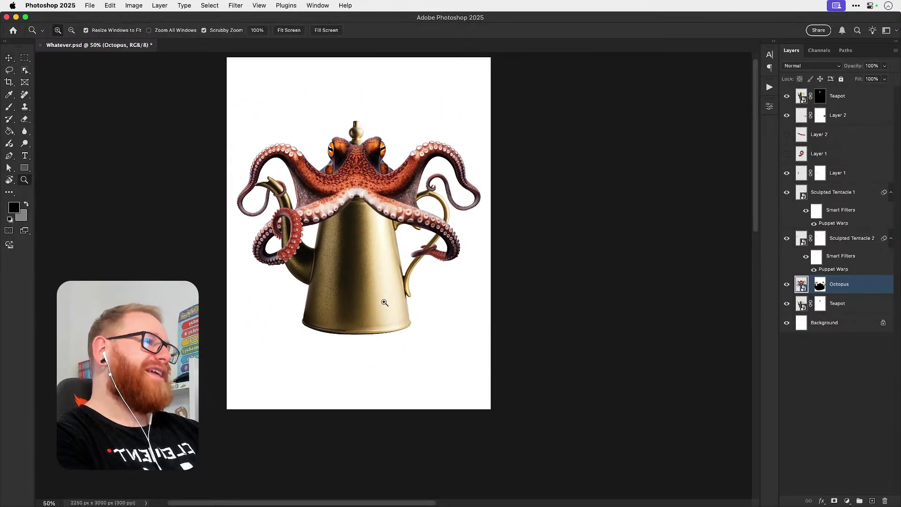
left_click(384, 302)
key("v")
left_click_drag(392, 293, 409, 327)
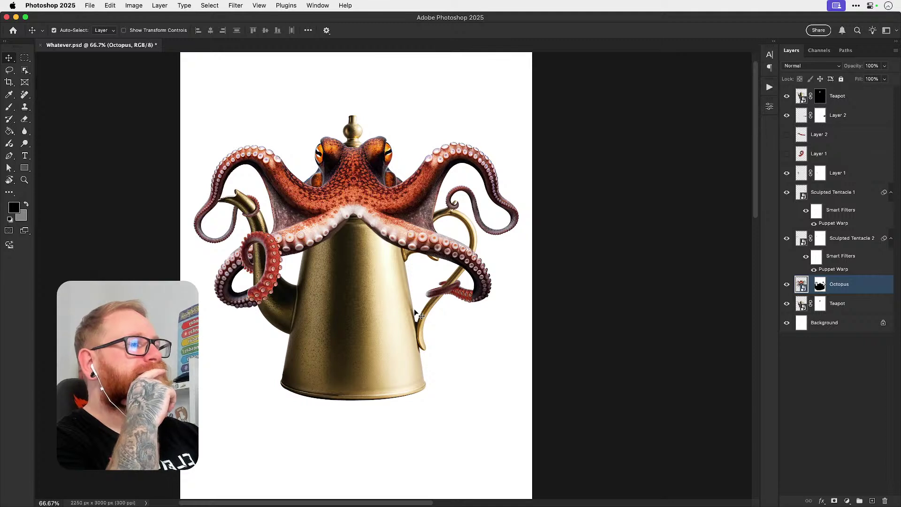
Step: Copy the merged image and paste it as a new layer above the top Teapot layer
left_click(845, 96)
key("super+a")
key("super+shift+c")
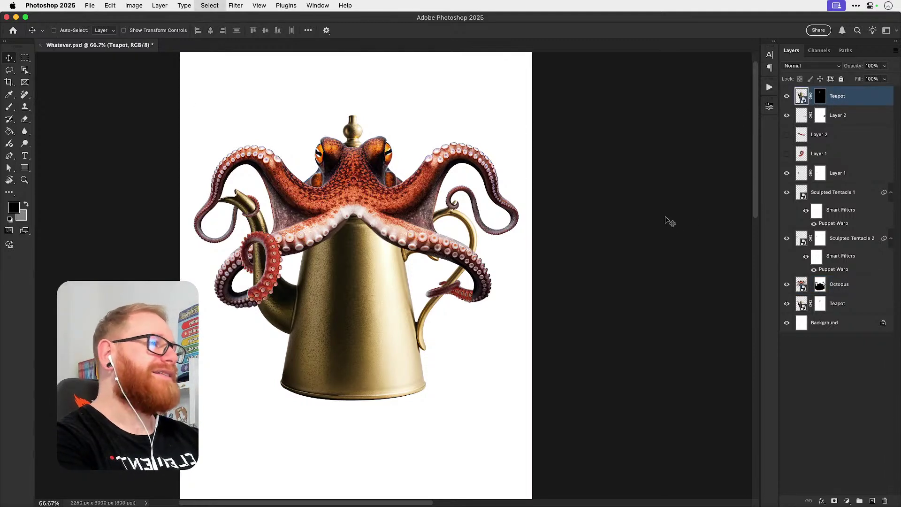
key("super+d")
key("super+v")
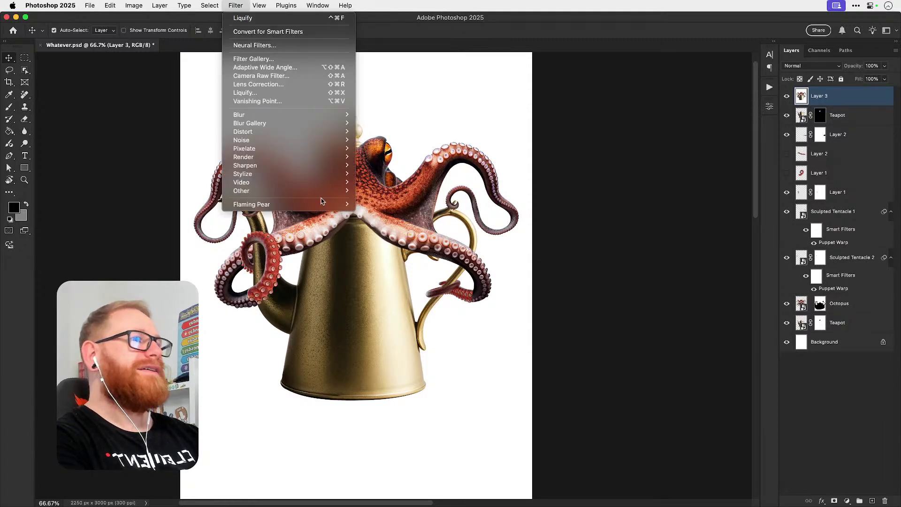
Step: Apply the Flaming Pear Flood 2 filter to the merged copy with Horizon 70.69, and toggle the layer's visibility to compare
mouse_move(321, 204)
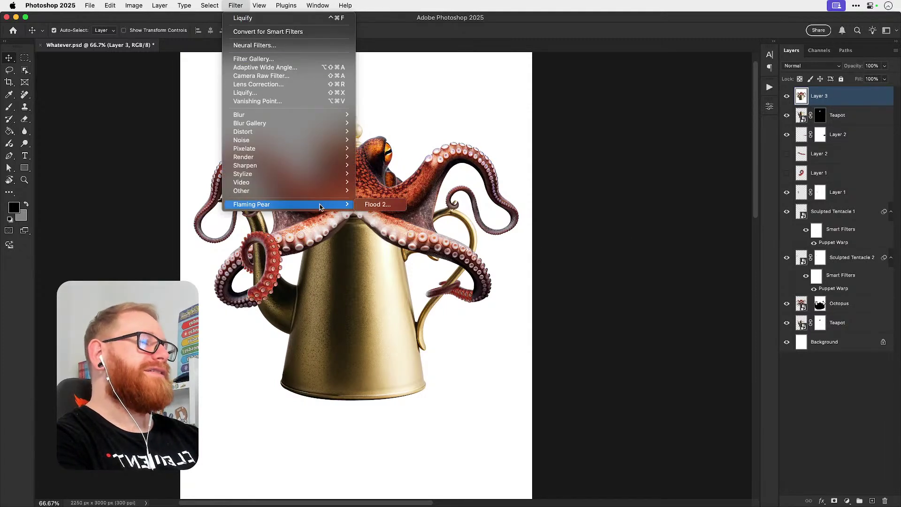
left_click(378, 204)
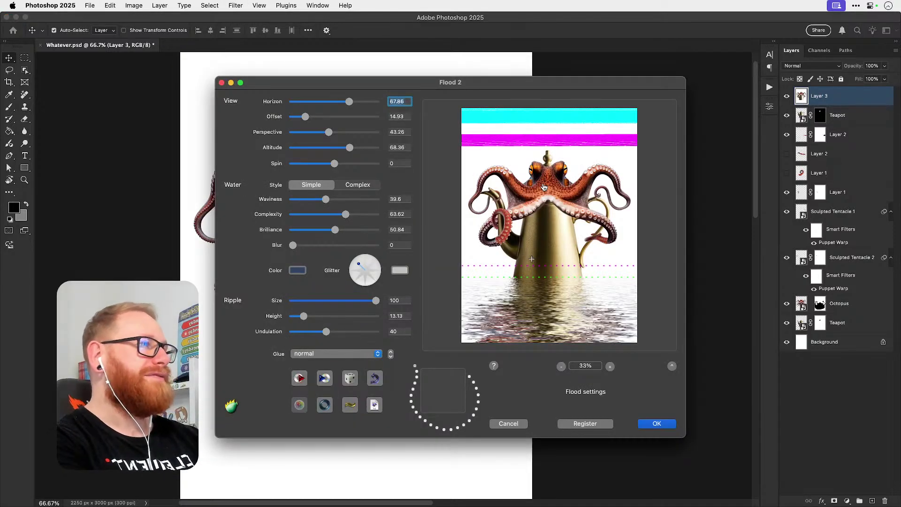
left_click_drag(349, 102, 353, 105)
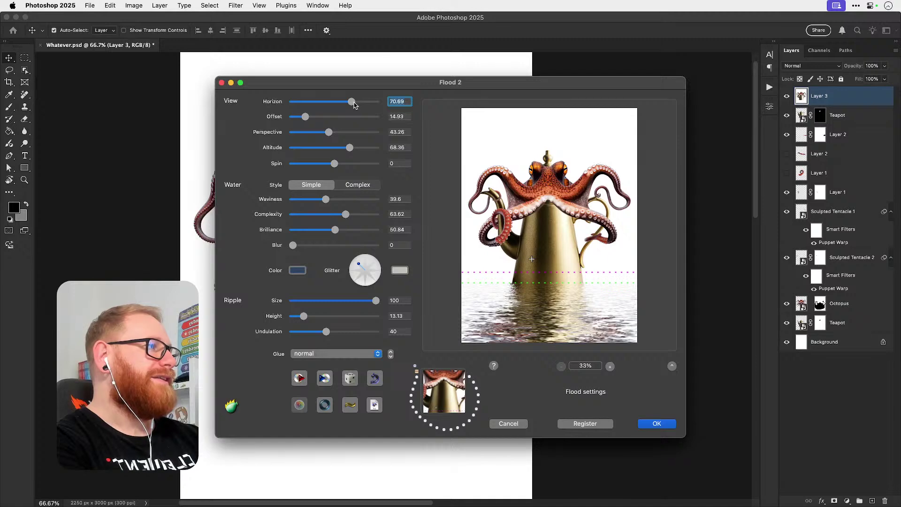
left_click(671, 424)
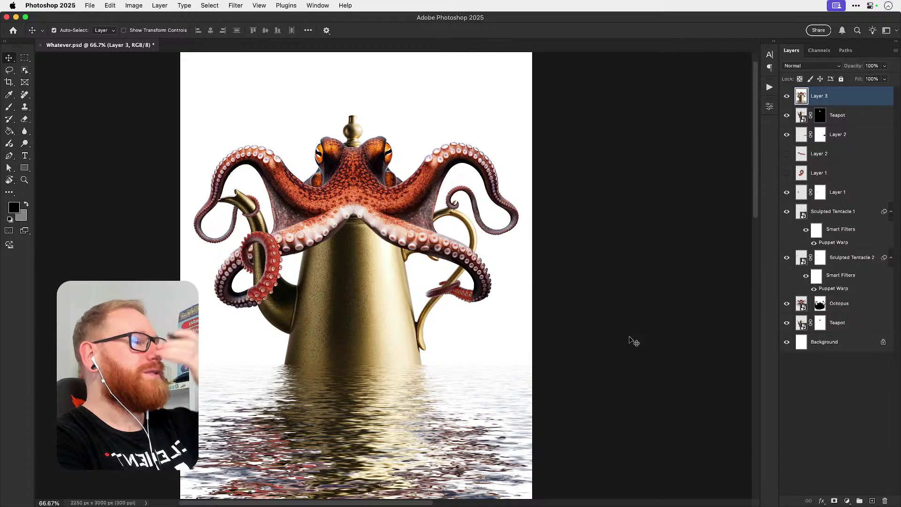
left_click(787, 97)
left_click(787, 97)
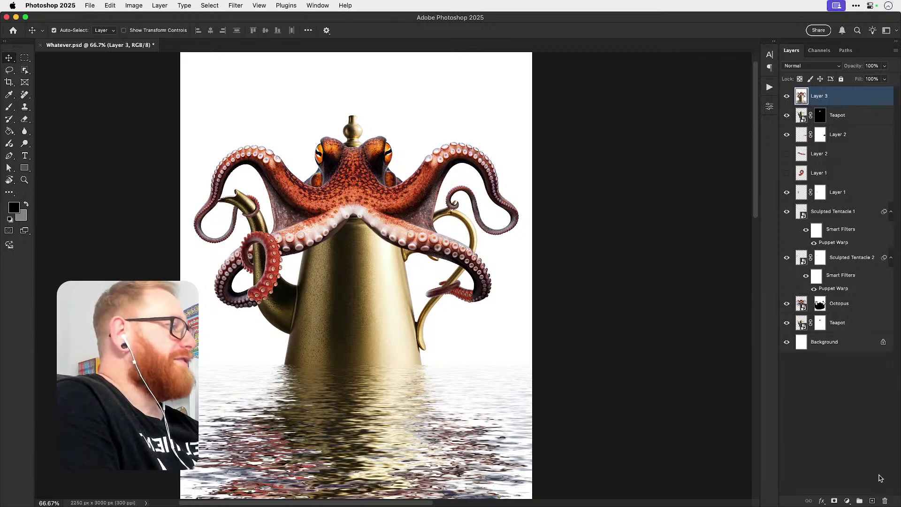
Step: Brush a rough rule-of-thirds grid of two horizontal and two vertical black lines over the image on a new layer
left_click(872, 501)
key("b")
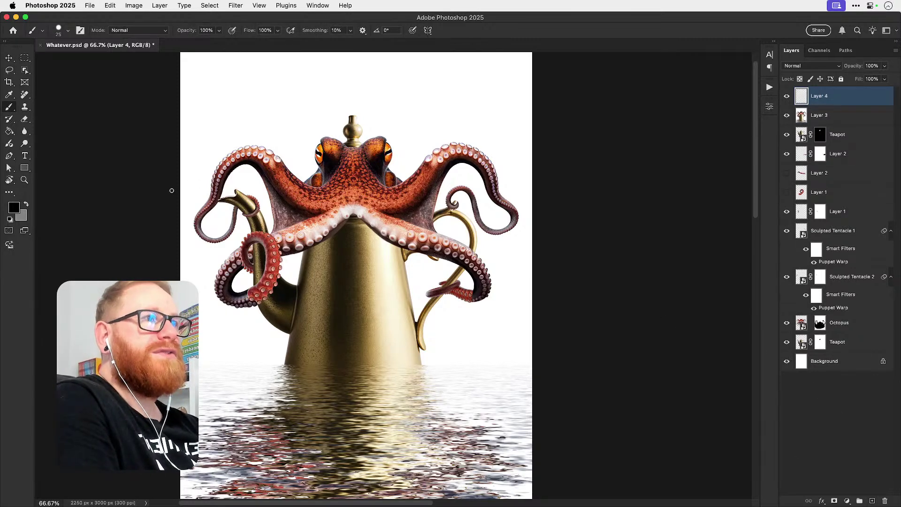
left_click_drag(172, 191, 530, 178)
left_click_drag(174, 337, 573, 319)
left_click_drag(293, 62, 289, 435)
left_click_drag(418, 95, 411, 433)
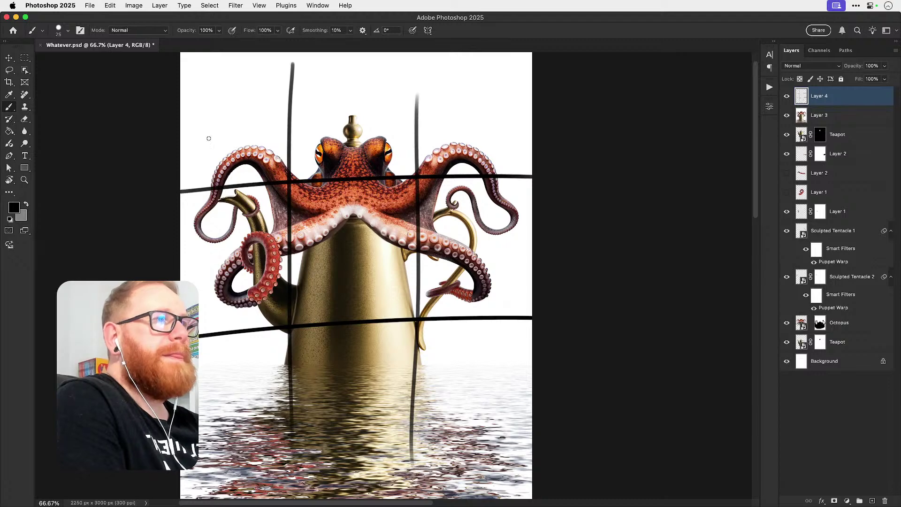
Step: Mark the outer-left grid cells with crosses and the central ones with circles, and add a vertical line through the spout
left_click_drag(218, 96, 250, 135)
left_click_drag(254, 98, 217, 149)
left_click_drag(334, 126, 344, 111)
left_click_drag(237, 232, 225, 270)
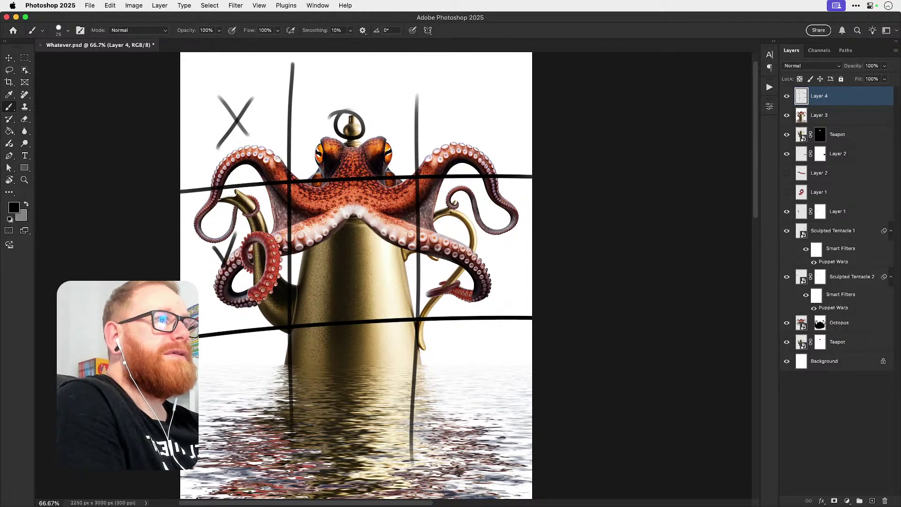
left_click_drag(330, 251, 334, 248)
left_click_drag(213, 378, 246, 415)
left_click_drag(249, 370, 219, 426)
left_click_drag(250, 116, 252, 458)
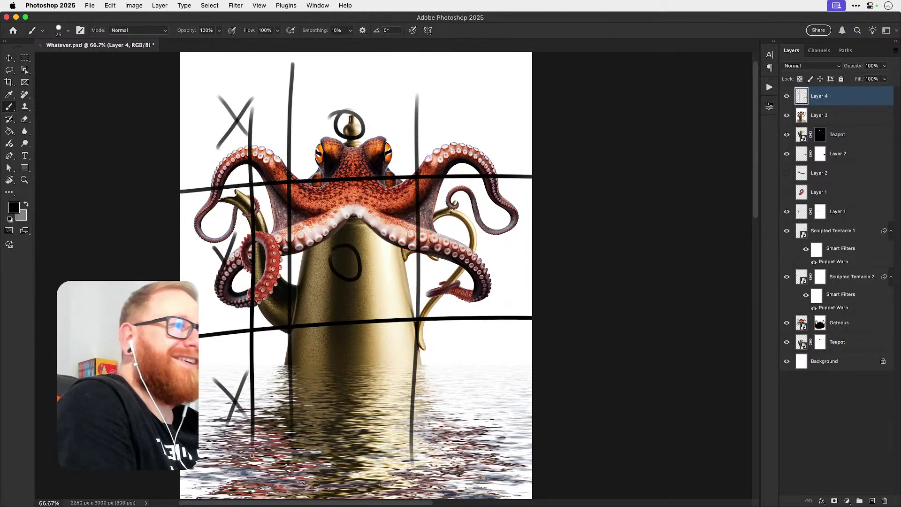
Step: Undo all the grid lines and marks, and the creation of their layer
key("super+z")
key("super+z")
key("super+z")
key("super+z")
key("super+z")
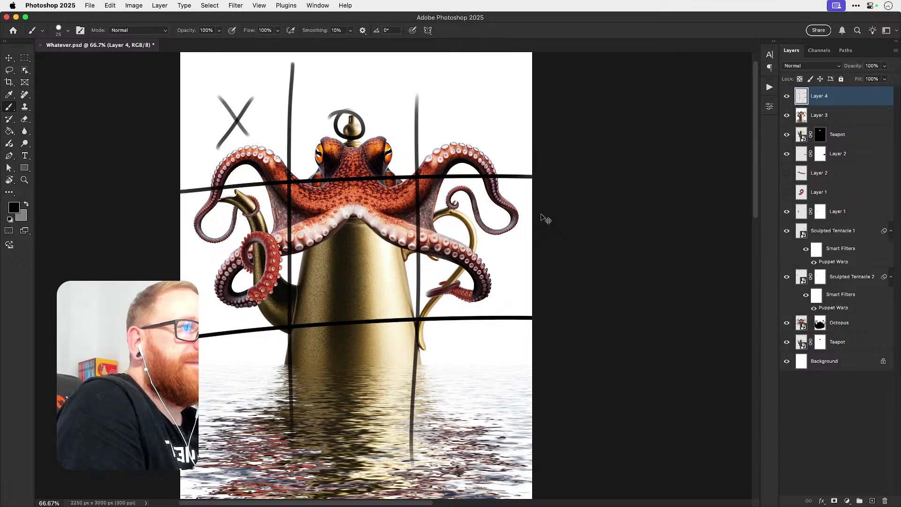
key("super+z")
key("super+z")
key("super+z")
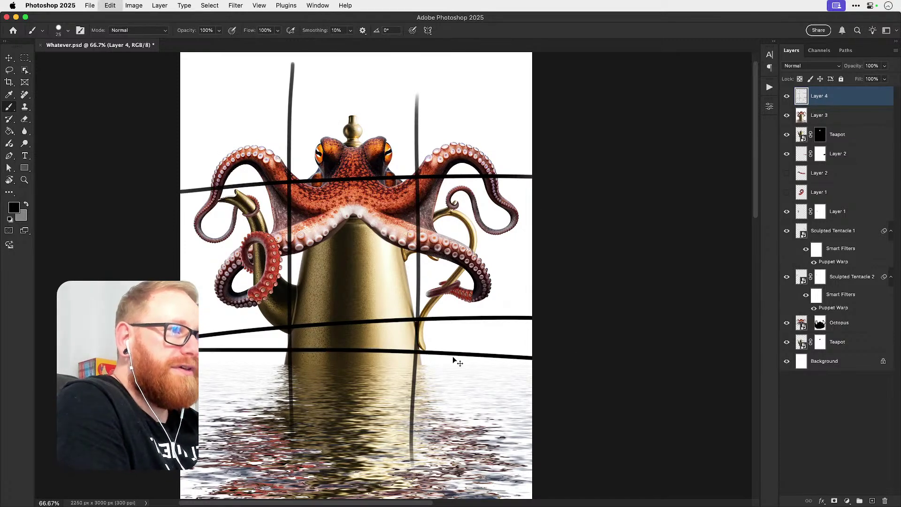
key("super+z")
key("super+z")
key("super+z")
key("super+z")
key("v")
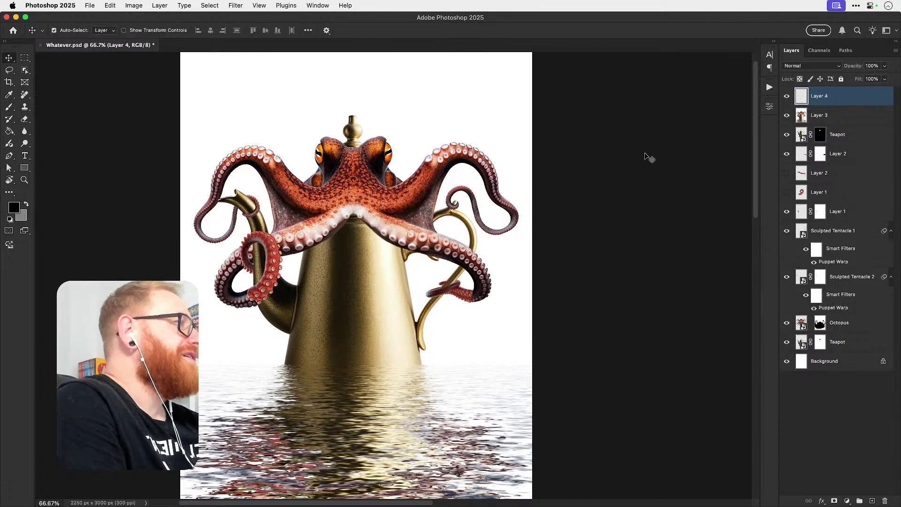
key("super+z")
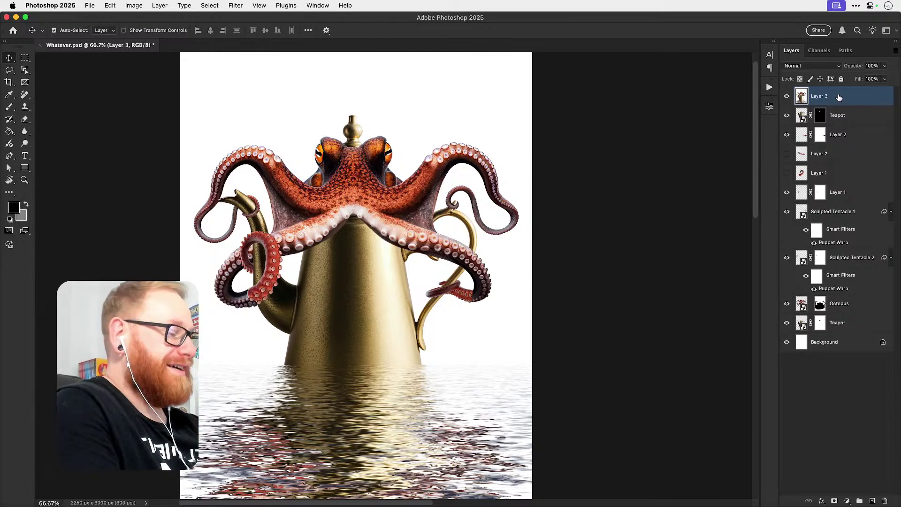
Step: Delete the flooded merged copy and save Whatever.psd
key("Delete")
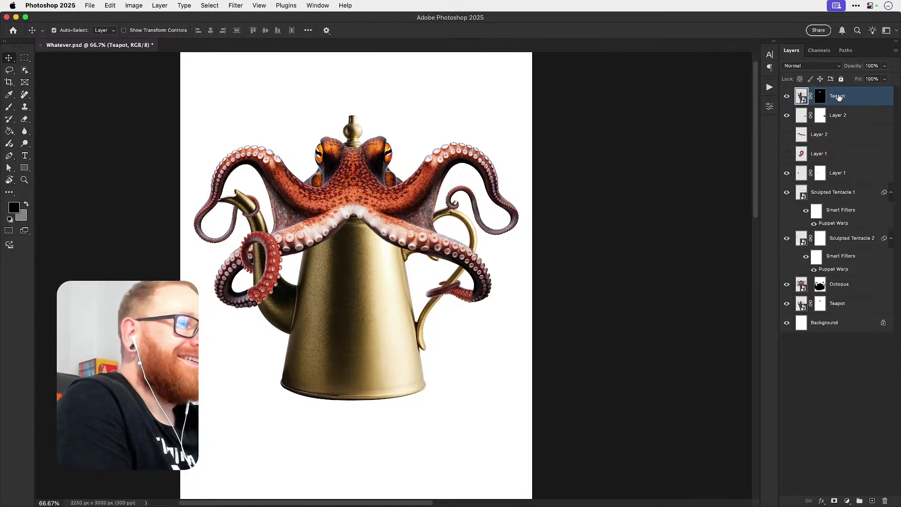
key("super+s")
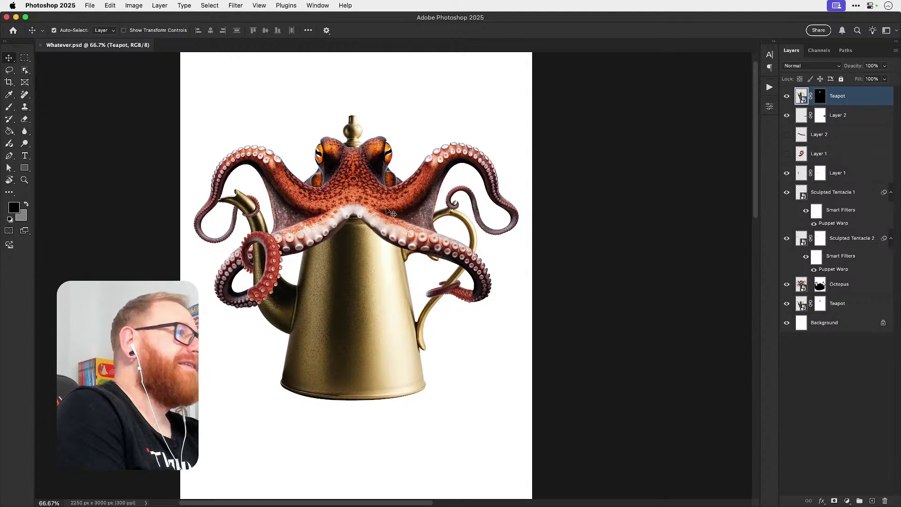
Step: Rename the visible, masked Layer 2 as Sculpted Tentacle 3, after toggling its visibility to identify it
left_click(787, 116)
left_click(786, 118)
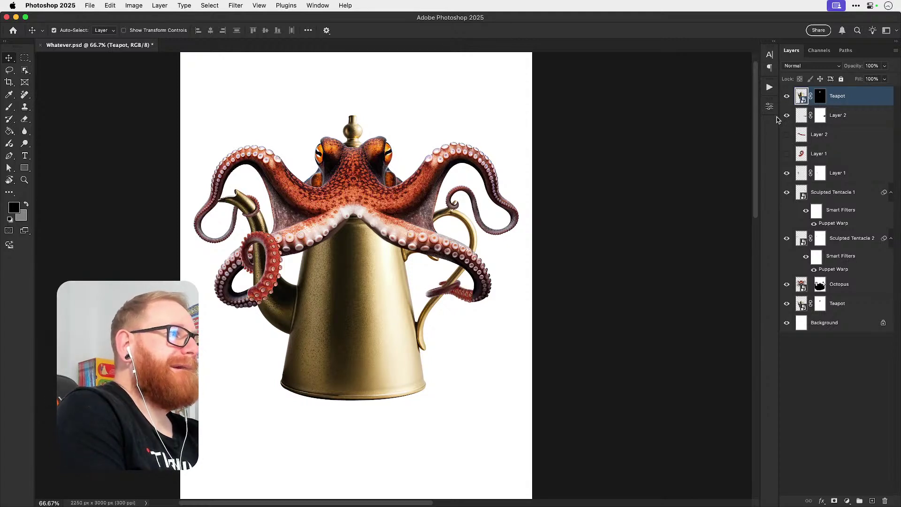
double_click(830, 193)
key("super+c")
double_click(837, 116)
key("super+v")
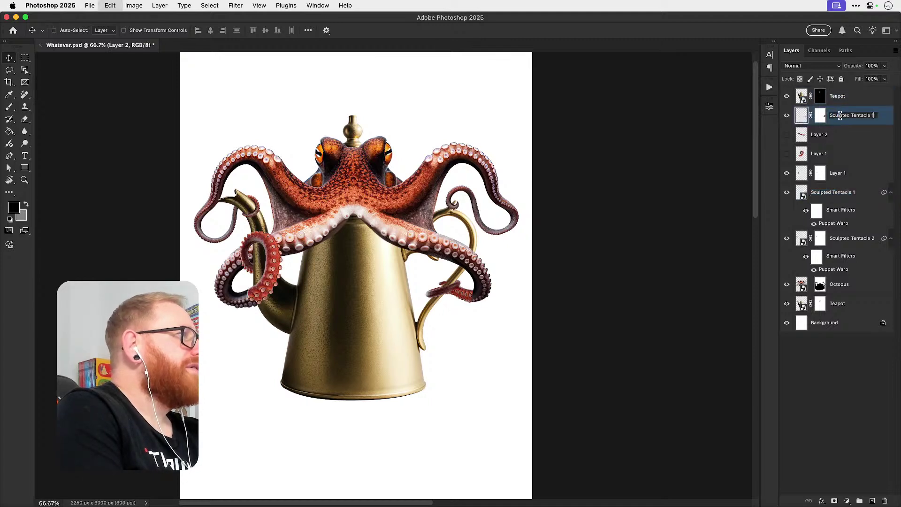
key("BackSpace")
type("3")
key("Return")
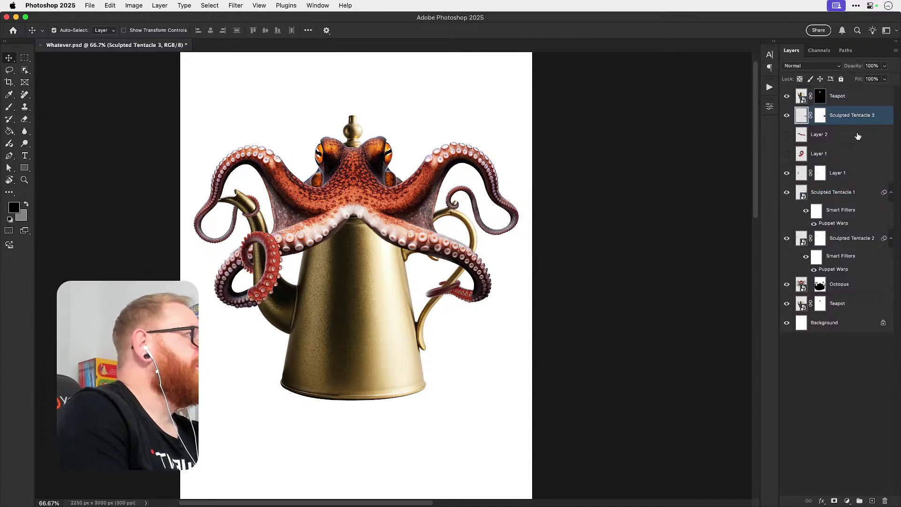
Step: Move the Sculpted Tentacle 3 layer directly above Octopus and collapse the smart filter lists of Sculpted Tentacle 1 and 2
mouse_move(849, 121)
left_mouse_down()
mouse_move(849, 220)
mouse_move(835, 266)
left_mouse_up()
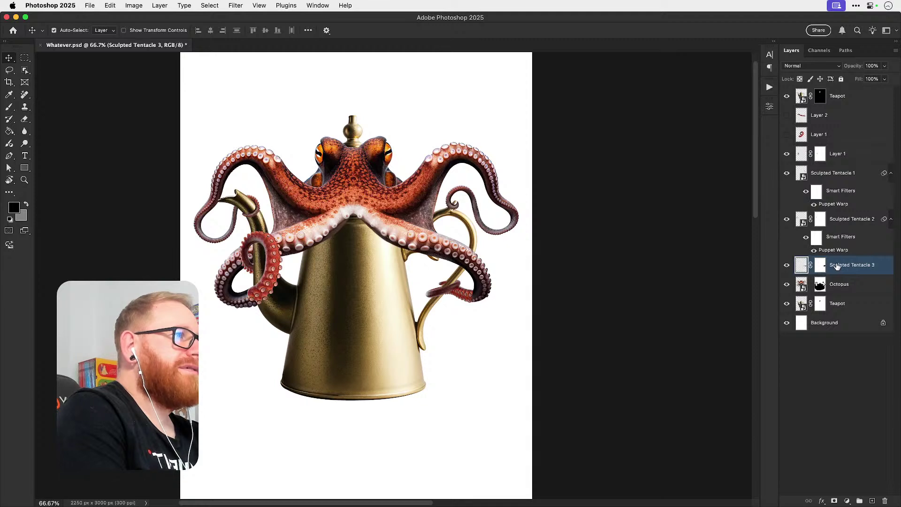
left_click(891, 174)
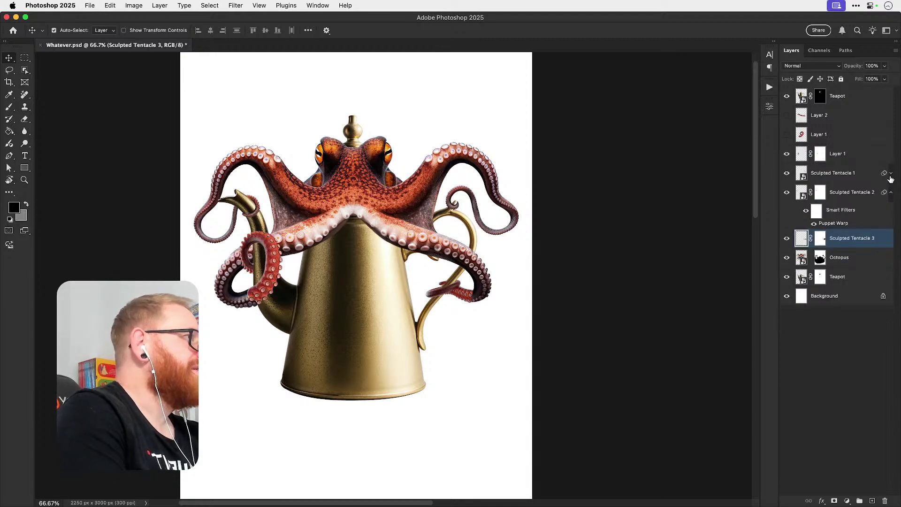
left_click(891, 192)
Step: Rename the masked Layer 1 that holds the curled tentacle around the spout as Sculpted Tentacle 4
left_click(785, 155)
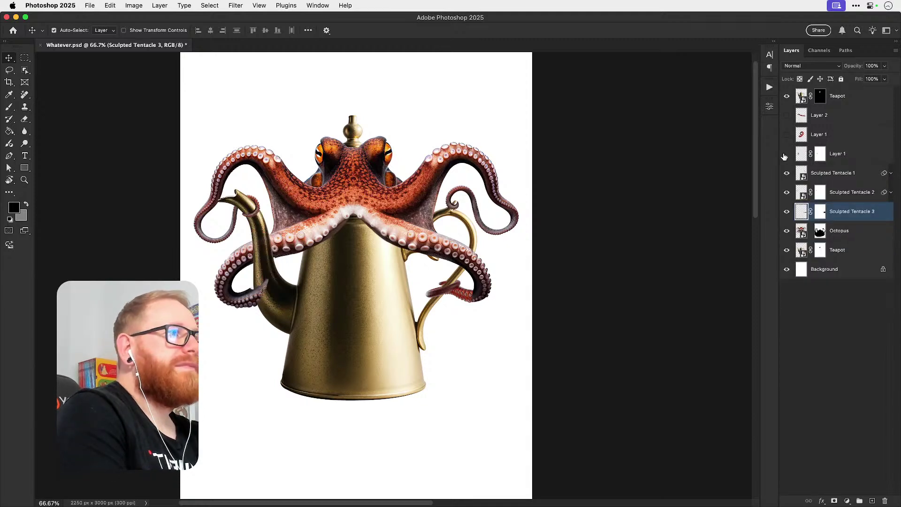
left_click(785, 155)
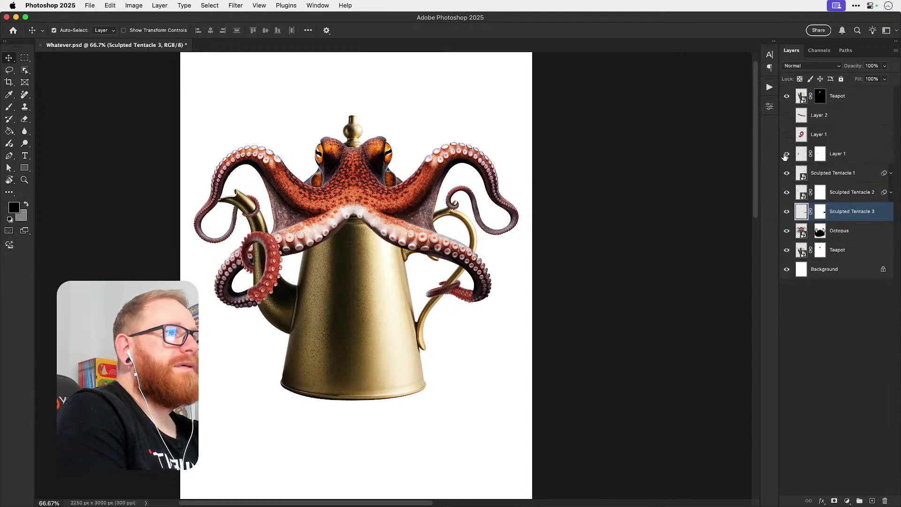
double_click(848, 212)
key("super+c")
double_click(837, 155)
key("super+v")
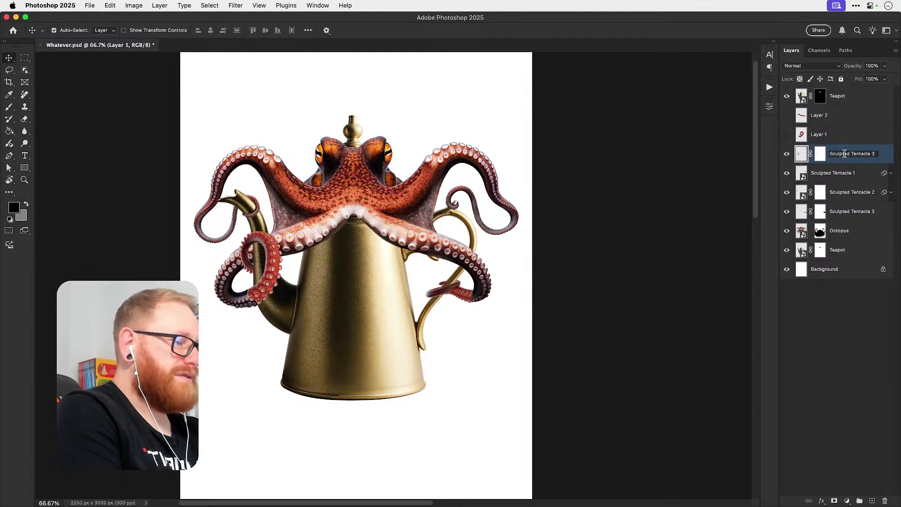
key("BackSpace")
type("4")
key("Return")
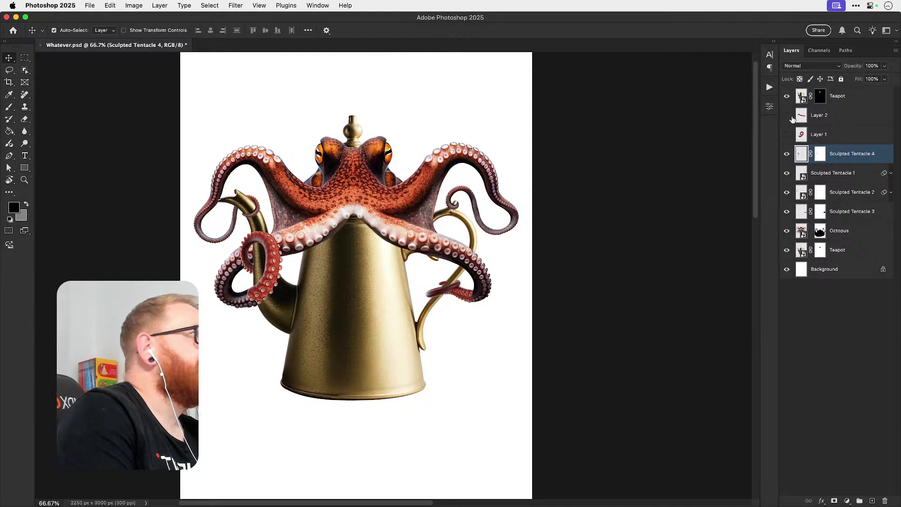
Step: Group the hidden Layer 1 and Layer 2 as Backup and place the group just above the Background layer
left_click(834, 121)
left_click(830, 131, "shift")
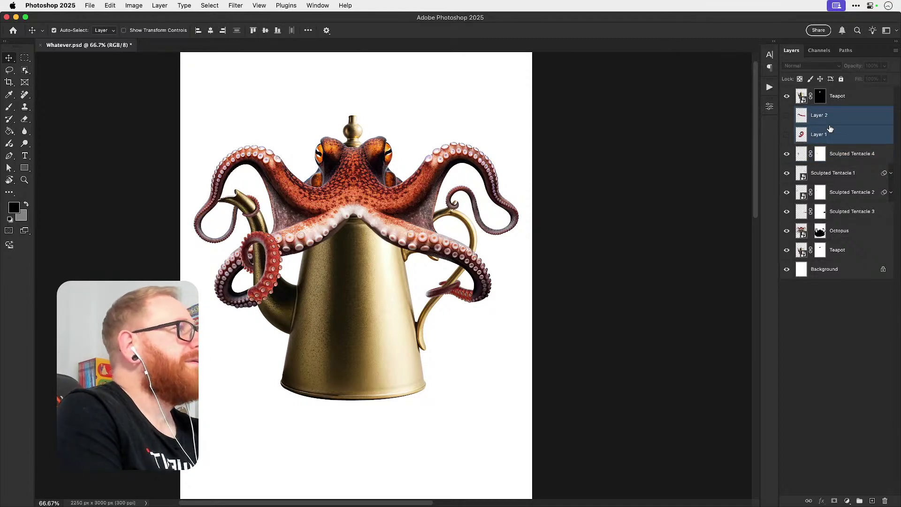
key("super+g")
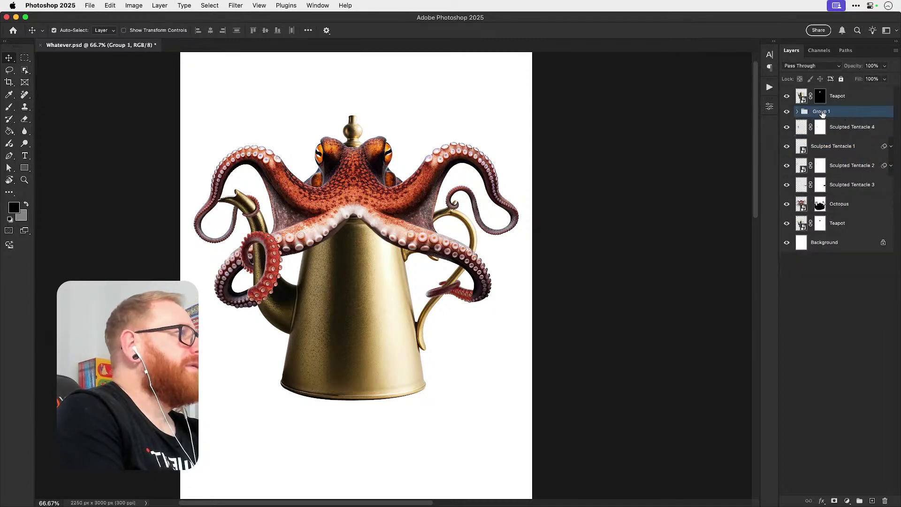
double_click(821, 112)
type("Backup")
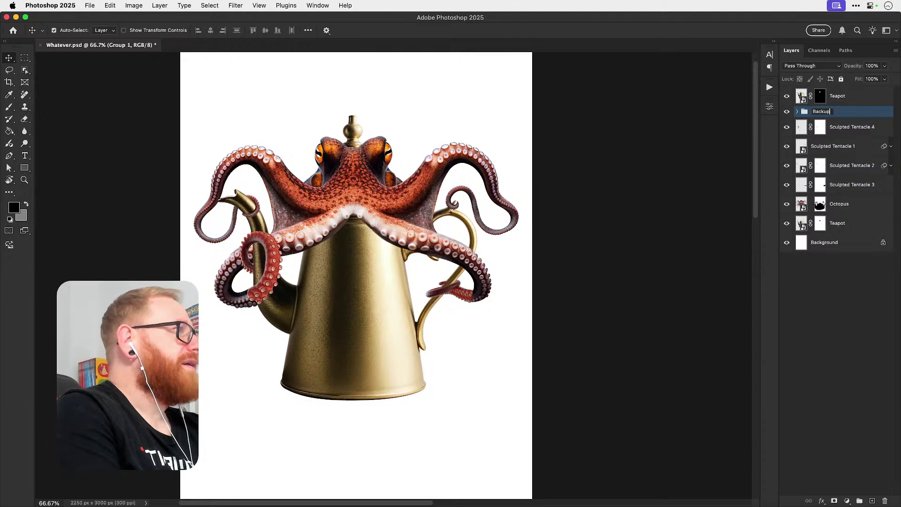
key("Return")
key("super+shift+bracketleft")
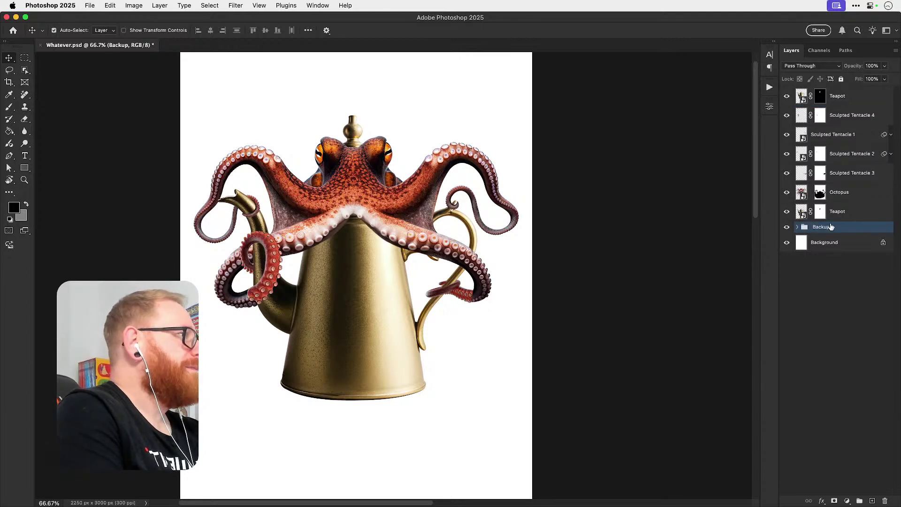
Step: Give the Backup group a Gray color label, hide it, and save the document
right_click(831, 227)
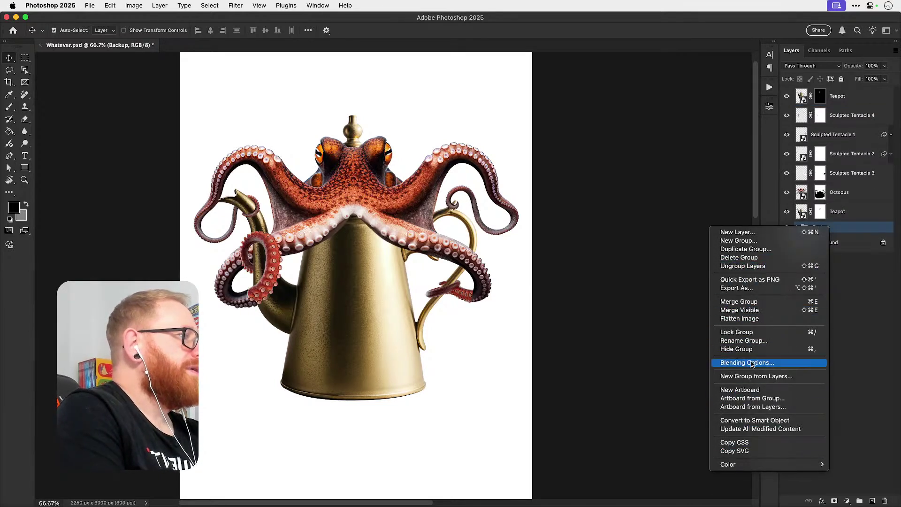
mouse_move(769, 464)
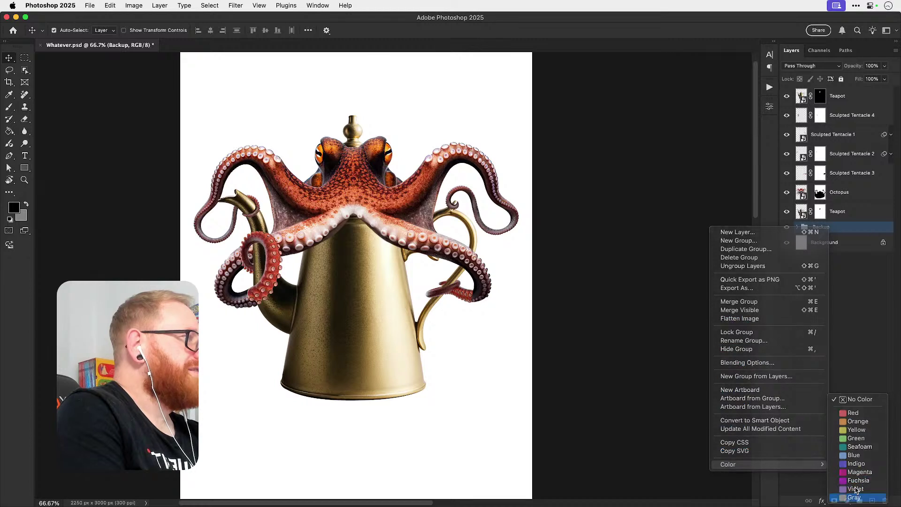
left_click(855, 496)
left_click(787, 227)
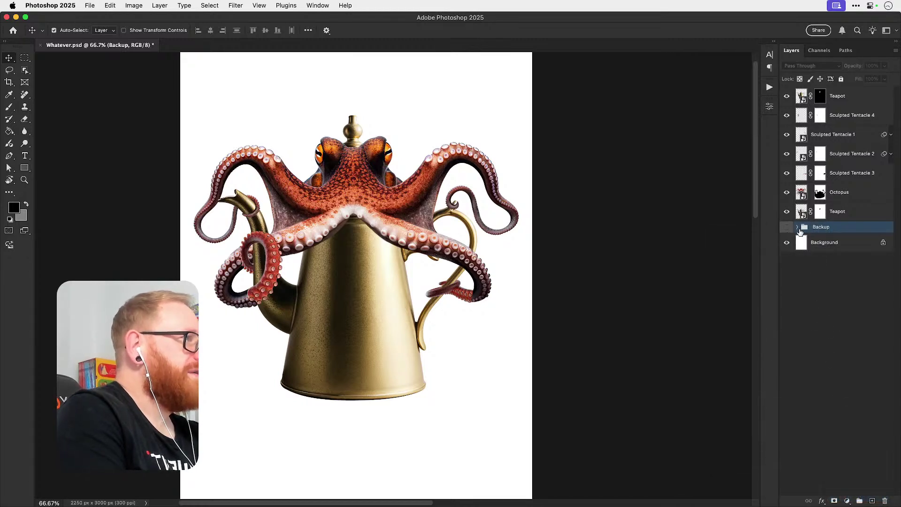
left_click(797, 228)
left_click(798, 228)
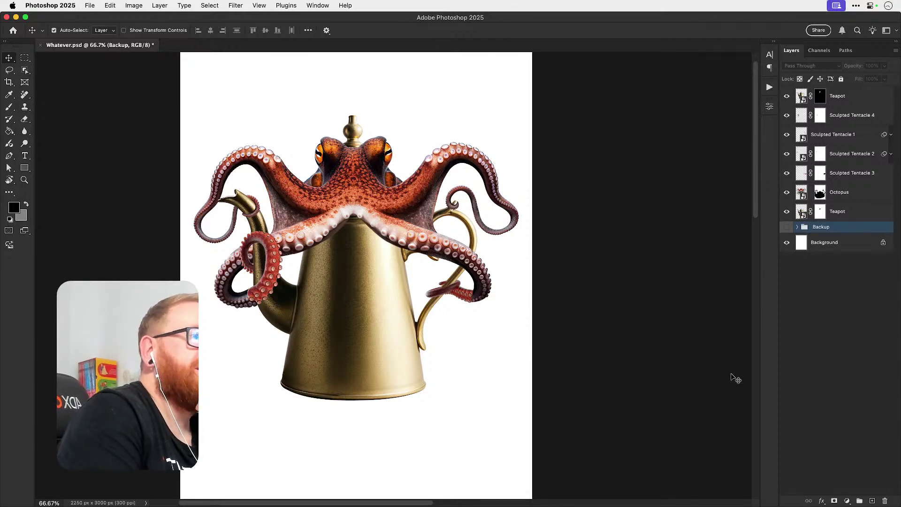
key("super+s")
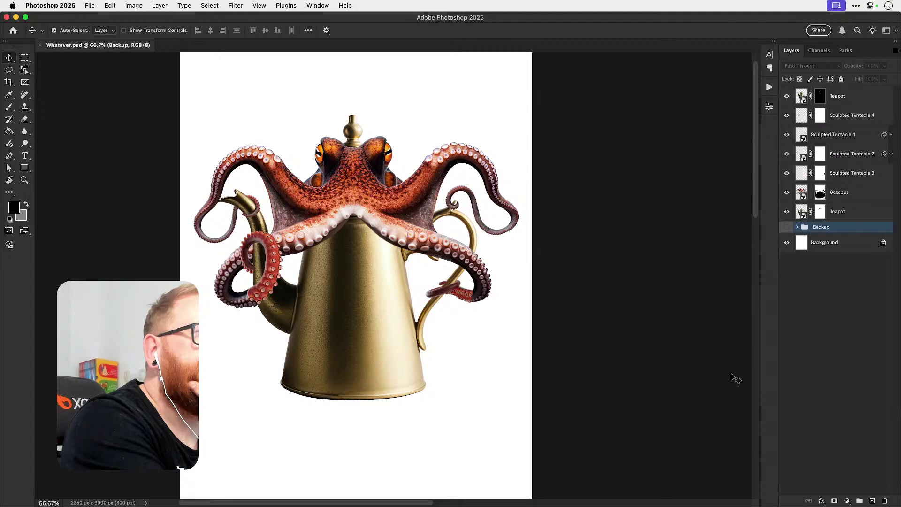
Step: Paint white on the Octopus layer mask to reveal the dark skin under the central arch between the two front tentacles
left_click(332, 221, "super")
left_click(332, 222, "super")
left_click(332, 229, "super")
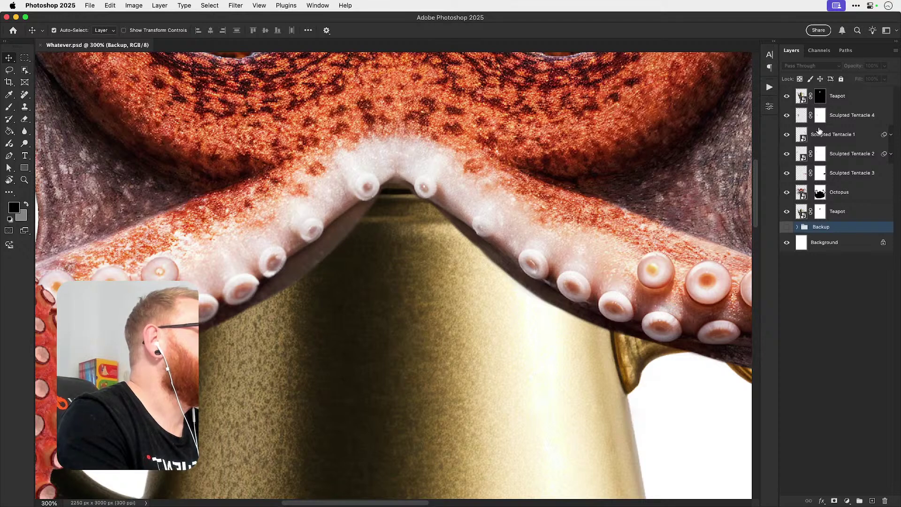
left_click(820, 193)
key("b")
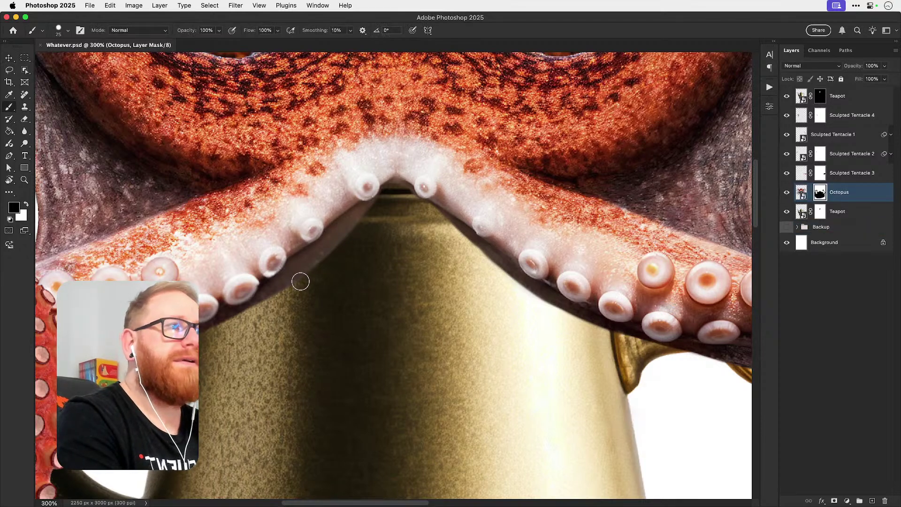
key("x")
mouse_move(288, 275)
left_mouse_down()
mouse_move(391, 201)
mouse_move(353, 231)
mouse_move(408, 210)
mouse_move(397, 199)
mouse_move(406, 189)
mouse_move(387, 196)
mouse_move(493, 242)
mouse_move(425, 211)
mouse_move(546, 283)
mouse_move(477, 246)
mouse_move(441, 211)
mouse_move(471, 235)
mouse_move(435, 215)
mouse_move(398, 215)
mouse_move(438, 209)
mouse_move(376, 223)
mouse_move(410, 214)
mouse_move(391, 211)
mouse_move(351, 232)
mouse_move(441, 215)
left_mouse_up()
key("x")
key("x")
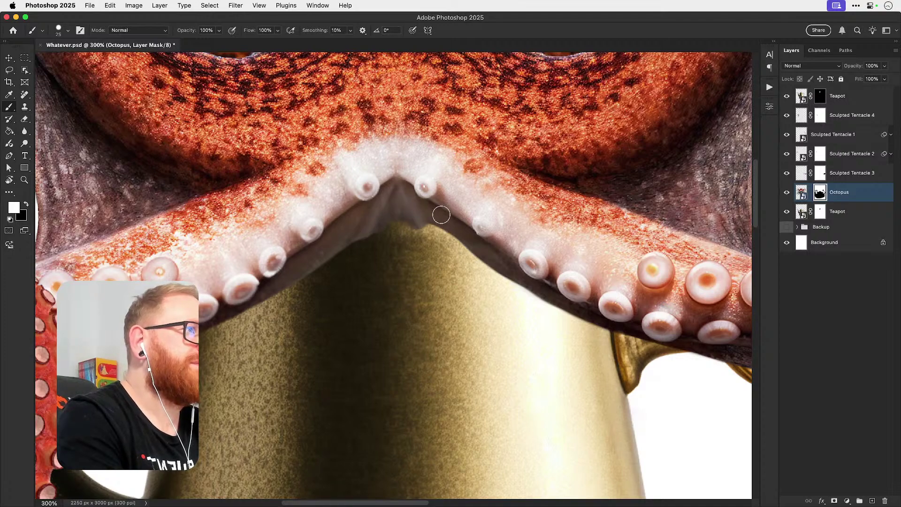
Step: Touch up the Octopus mask with black and white to smooth the skin edge at the arch's peak against the teapot
key("super+minus")
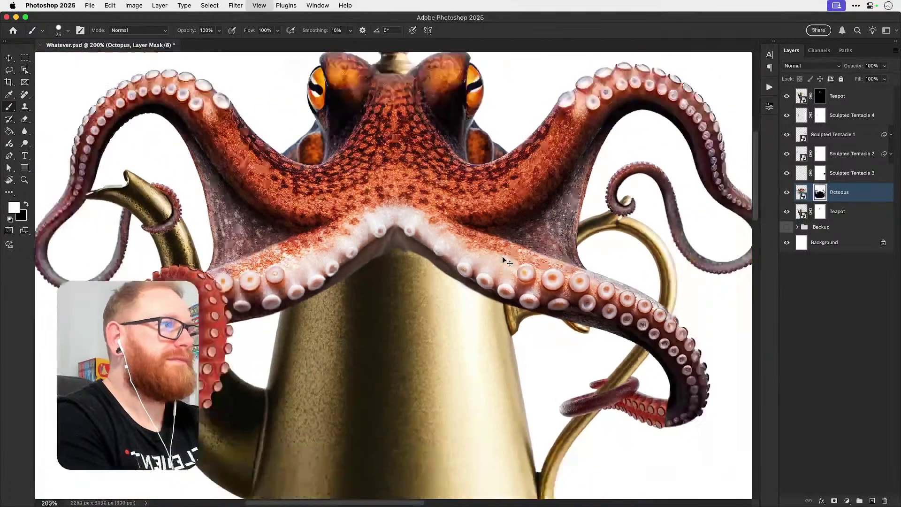
key("super+minus")
key("z")
left_click(423, 251)
left_click(423, 250)
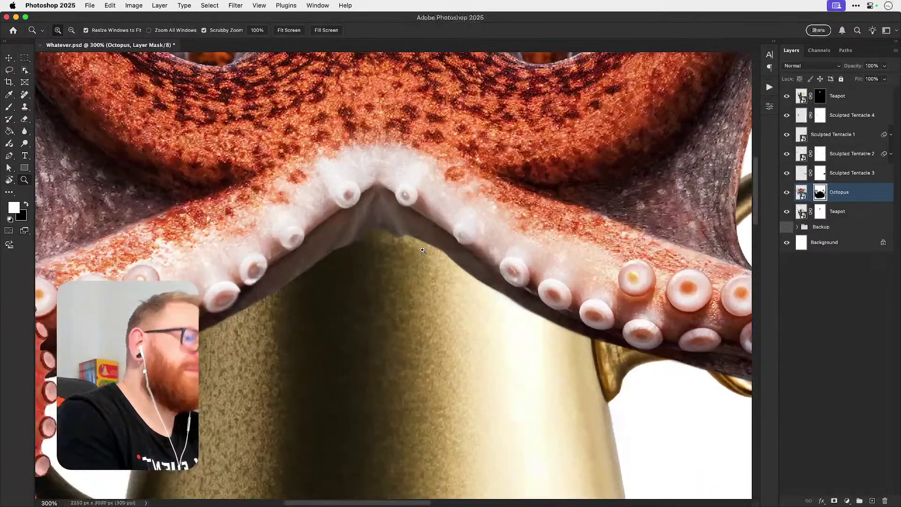
key("b")
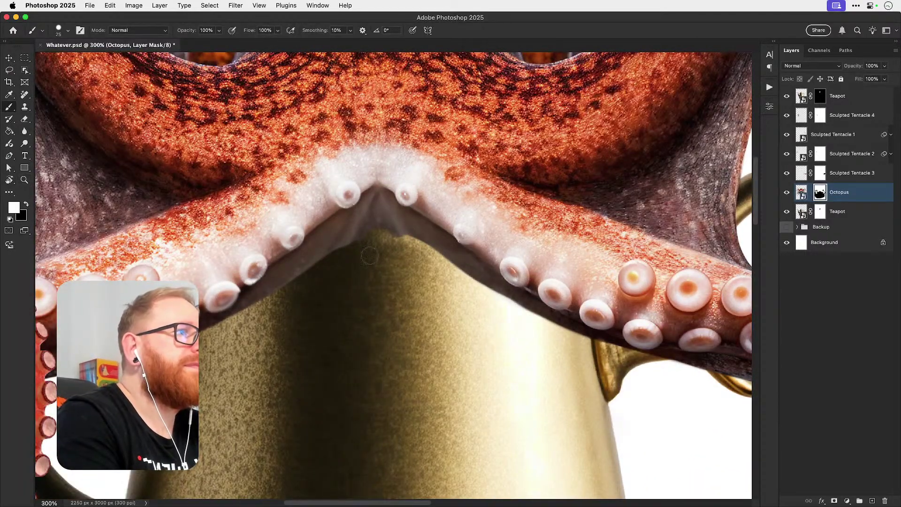
key("x")
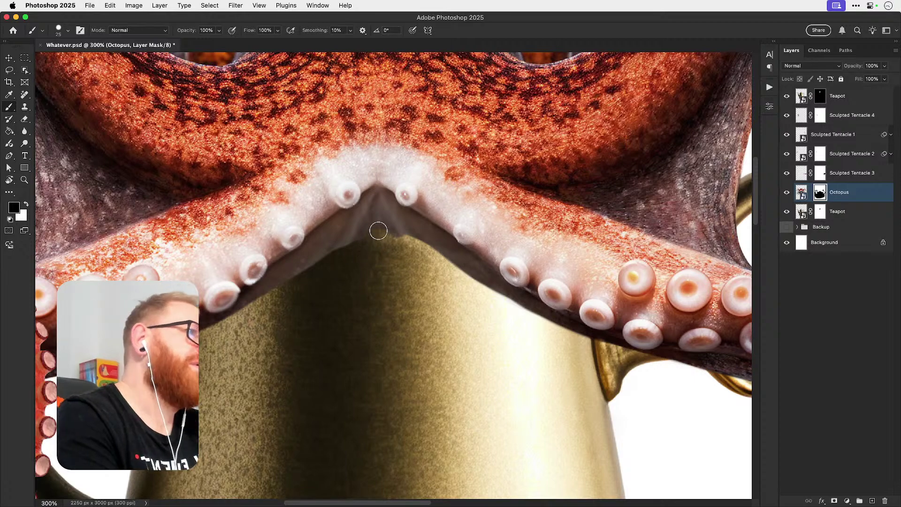
key("x")
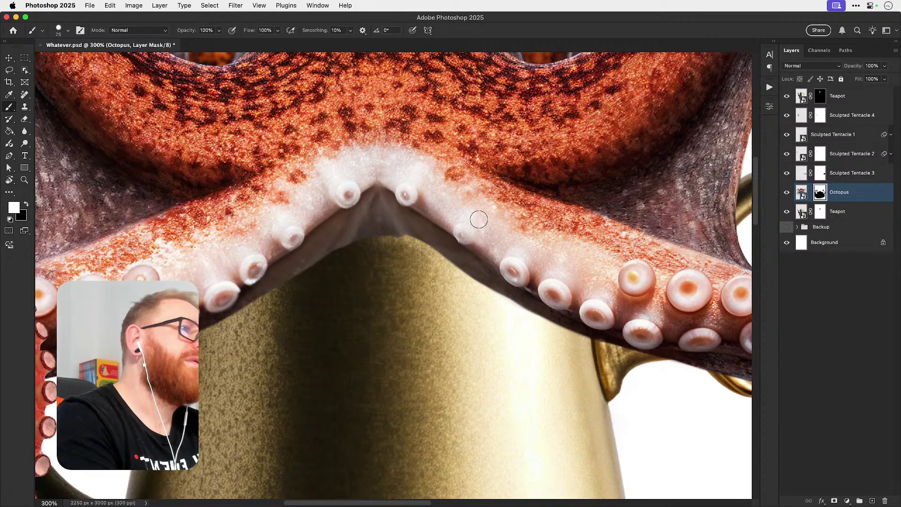
Step: Examine the blend between the octopus's underside and the teapot, both in the whole image and close up
key("super+1")
scroll(477, 247, "down", 3)
key("v")
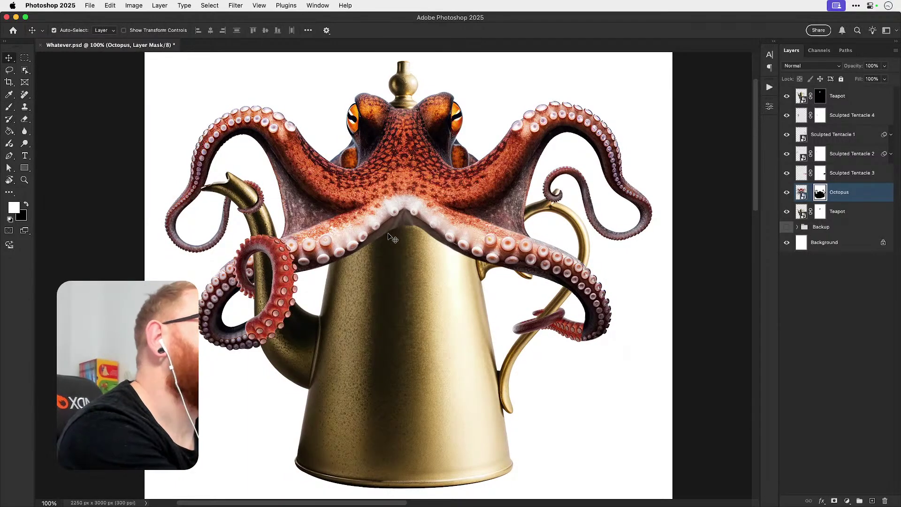
key("z")
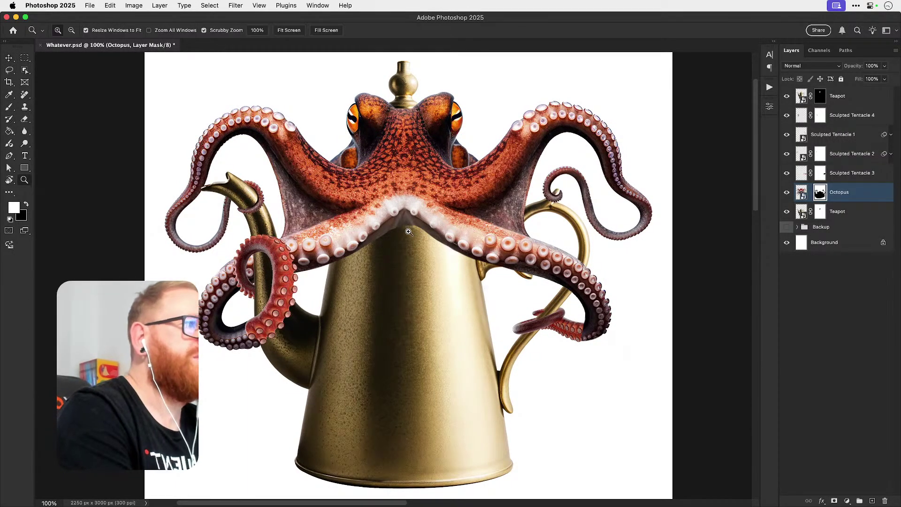
left_click(411, 230)
left_click(411, 231)
left_click(409, 232)
key("b")
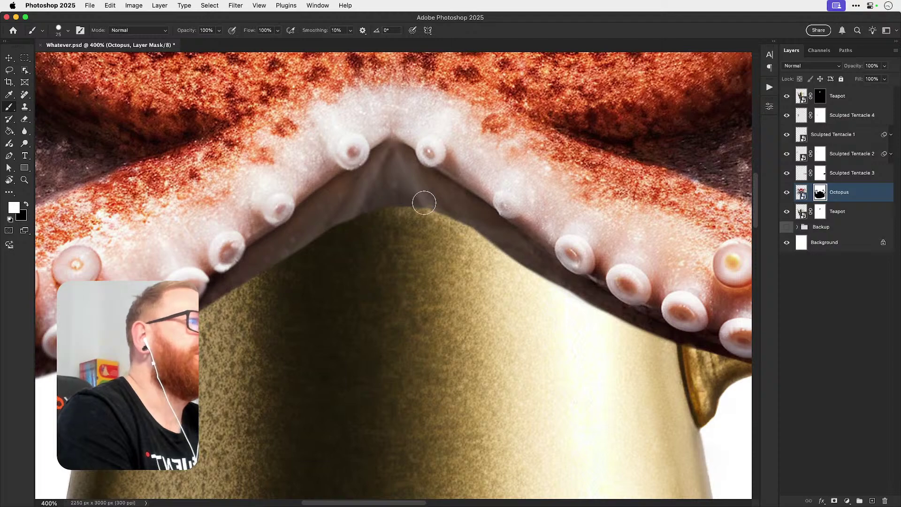
key("super+1")
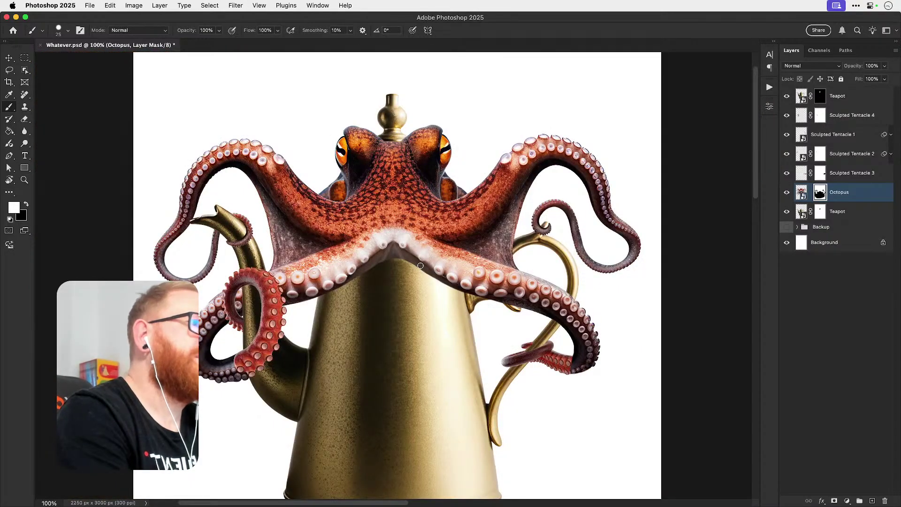
Step: Paint white on the Octopus mask along the underside of the tentacle on the handle side to restore its dark edge
mouse_move(430, 268)
left_mouse_down()
mouse_move(517, 304)
mouse_move(513, 317)
left_mouse_up()
key("r")
left_click_drag(509, 319, 490, 253)
key("z")
mouse_move(396, 274)
left_mouse_down()
mouse_move(430, 257)
mouse_move(394, 235)
left_mouse_up()
key("b")
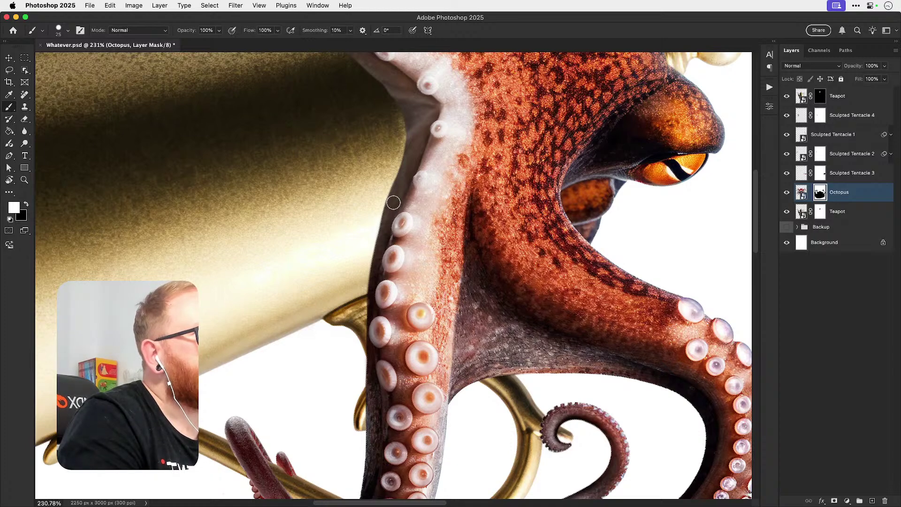
left_click_drag(387, 214, 384, 270)
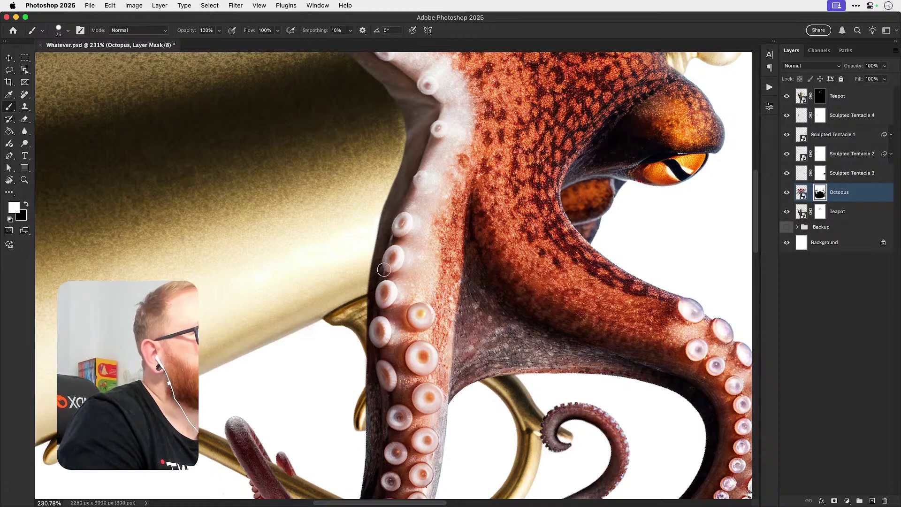
left_click_drag(386, 219, 382, 291)
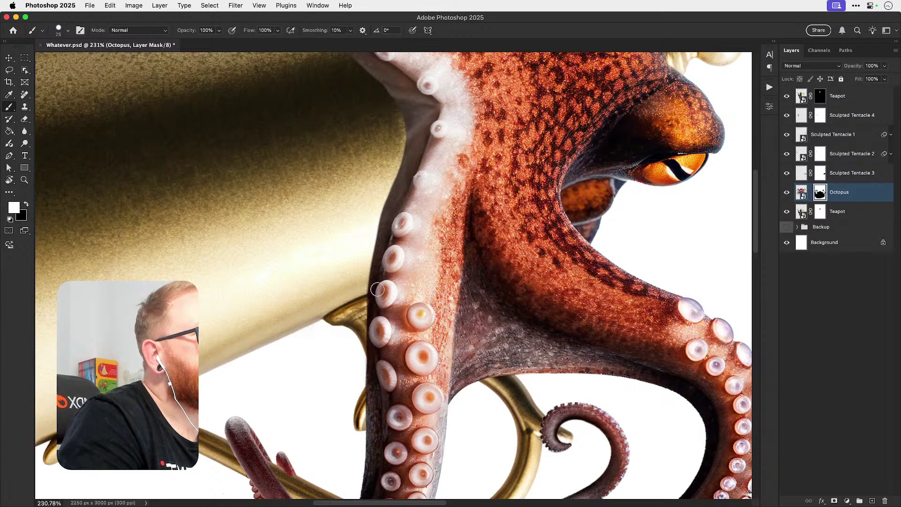
left_click_drag(386, 215, 381, 294)
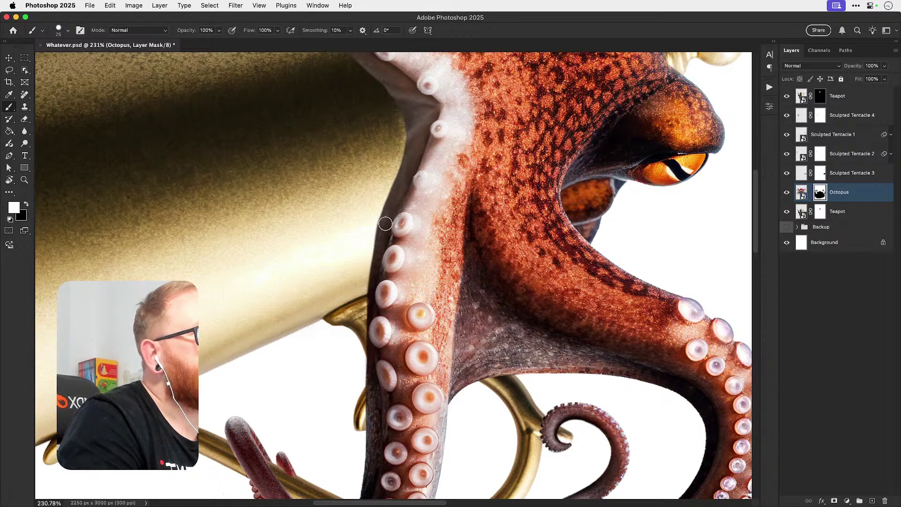
mouse_move(385, 223)
left_mouse_down()
mouse_move(381, 295)
mouse_move(388, 211)
left_mouse_up()
key("x")
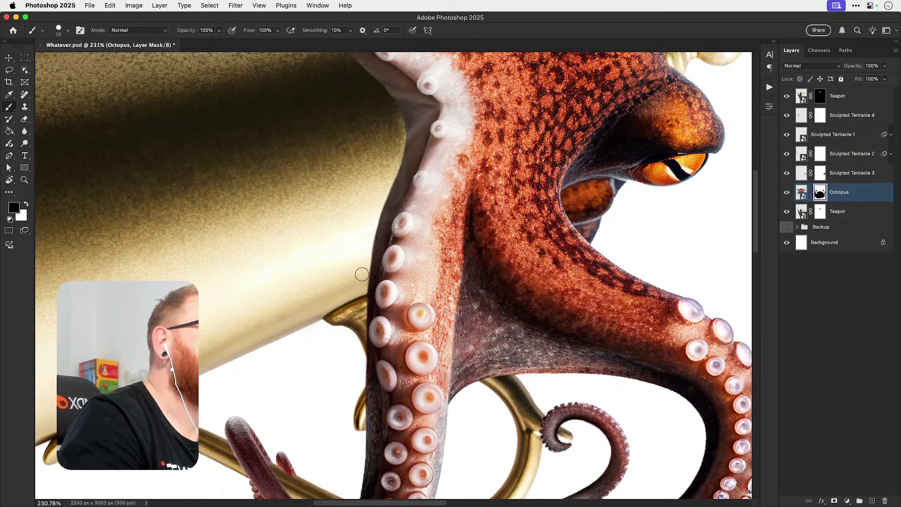
key("x")
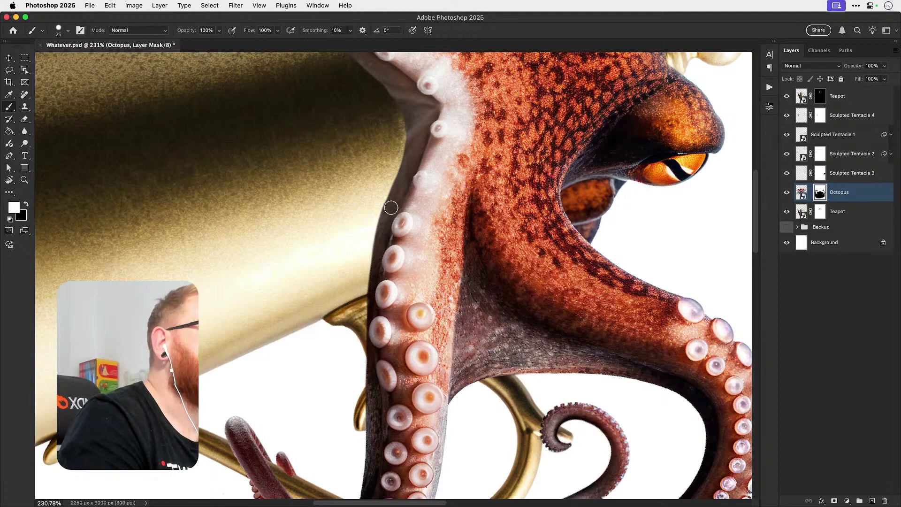
key("x")
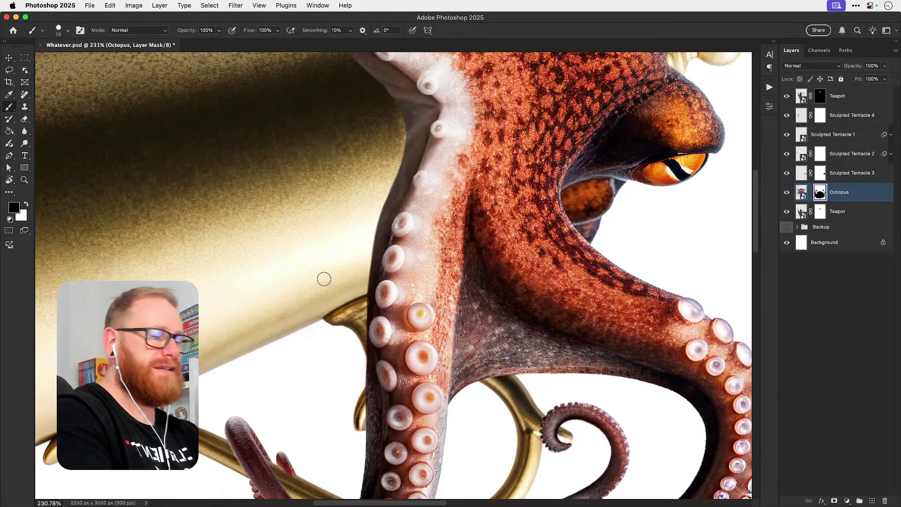
Step: Reset the rotated canvas view, fit the whole image on screen, and save Whatever.psd
key("r")
left_click(144, 30)
key("v")
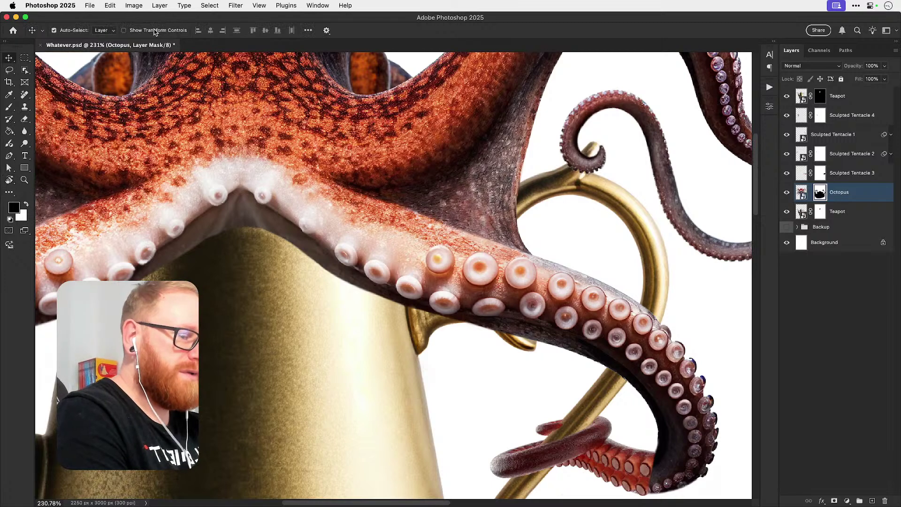
key("super+0")
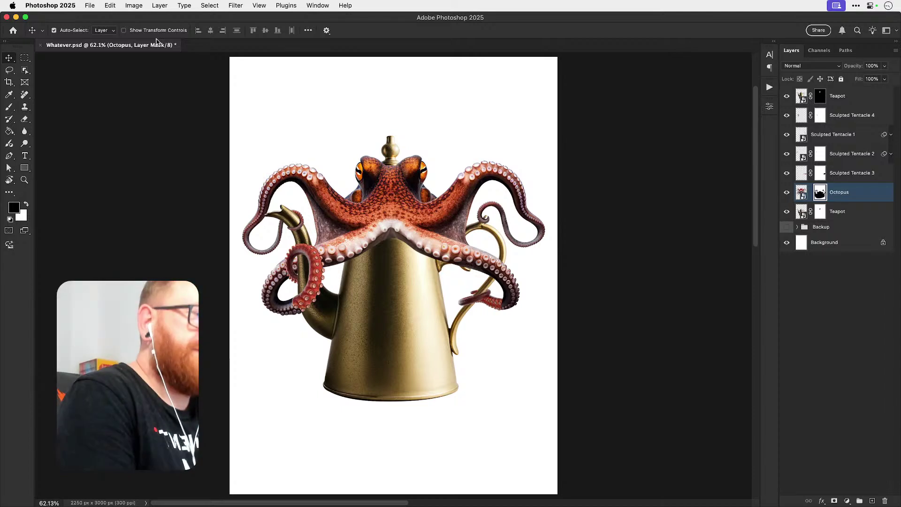
key("super+s")
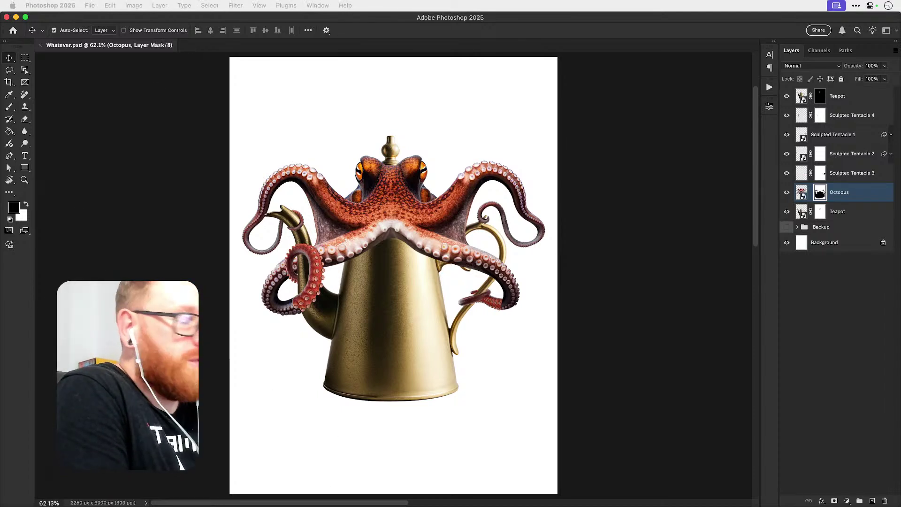